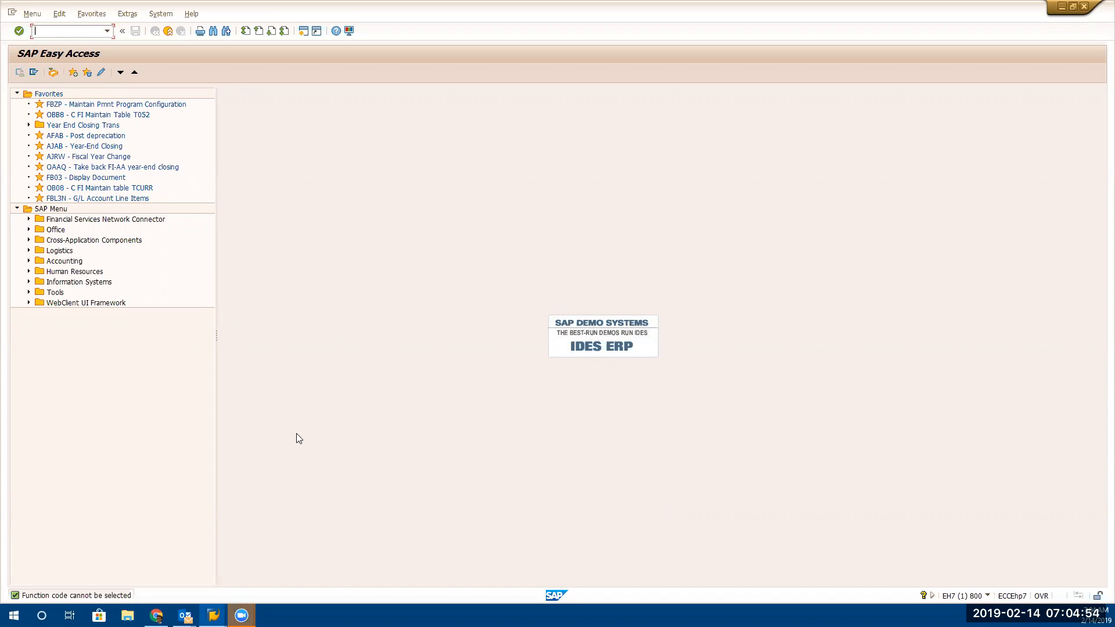
Expand Accounting > Controlling > Cost Center Accounting > Information System to its Plan/Actual Comparisons reports and widen the navigation tree to show full names
{"action": "left_click", "coordinate": [28, 262]}
{"action": "left_click", "coordinate": [40, 293]}
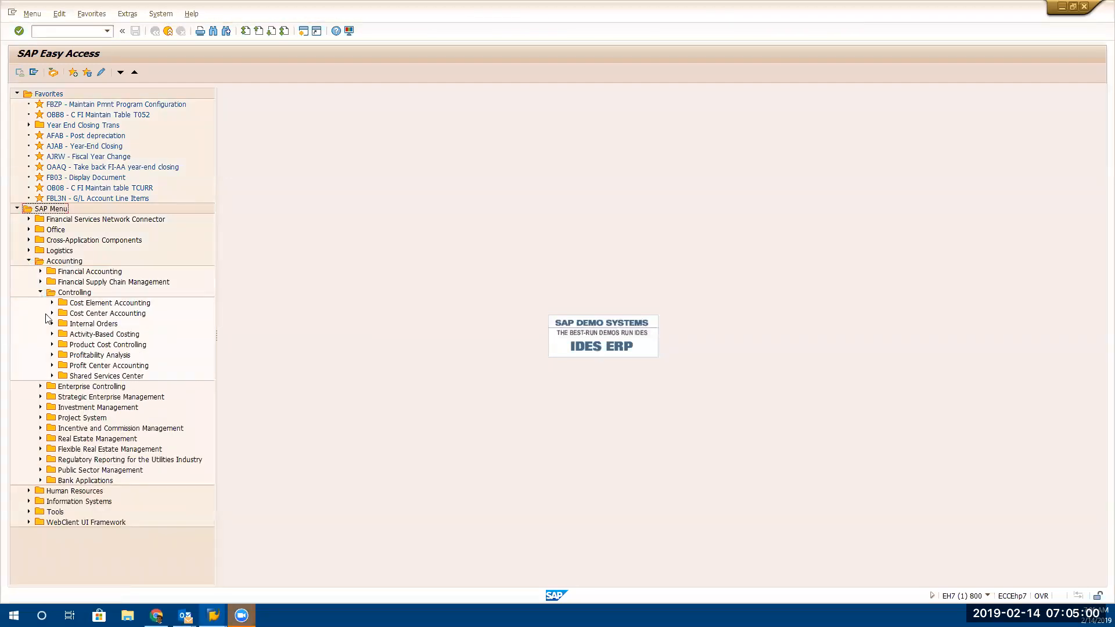
{"action": "left_click", "coordinate": [52, 314]}
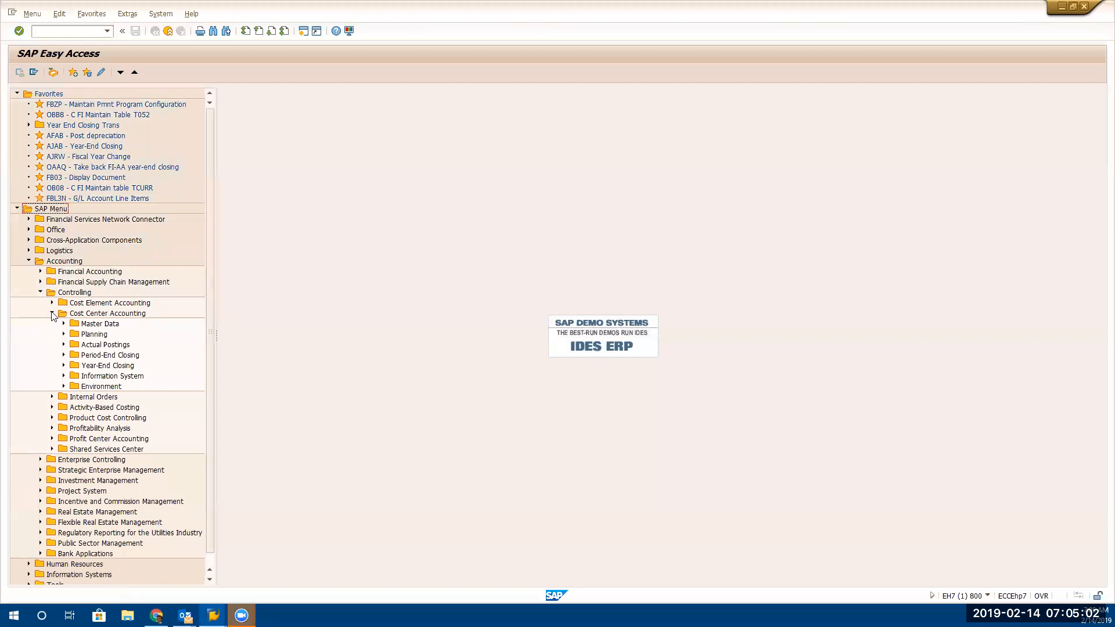
{"action": "left_click", "coordinate": [64, 377]}
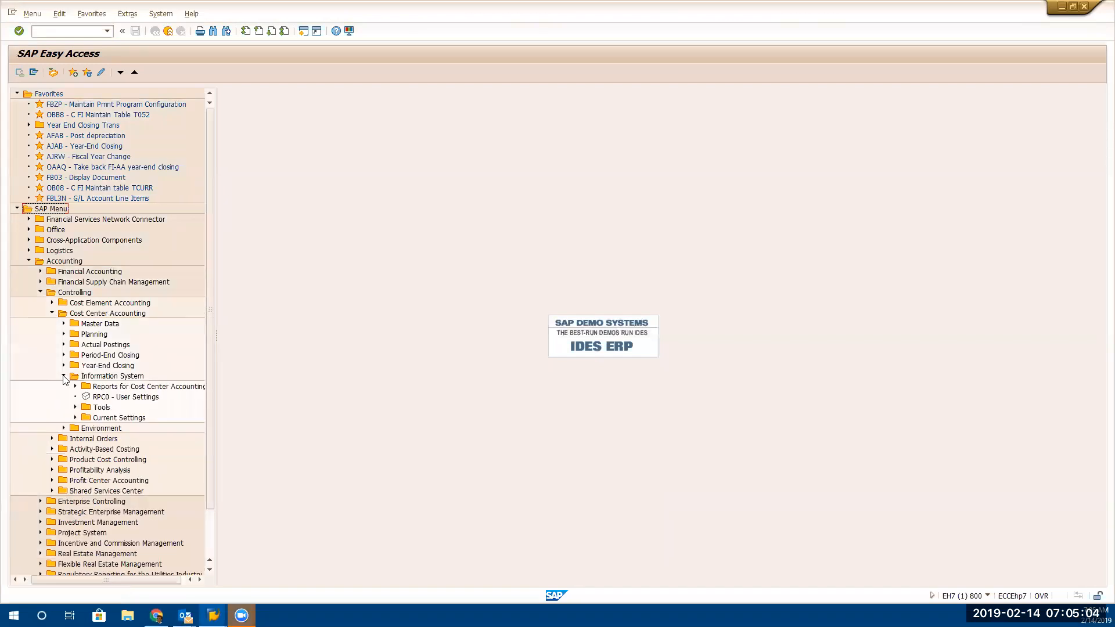
{"action": "left_click", "coordinate": [74, 387]}
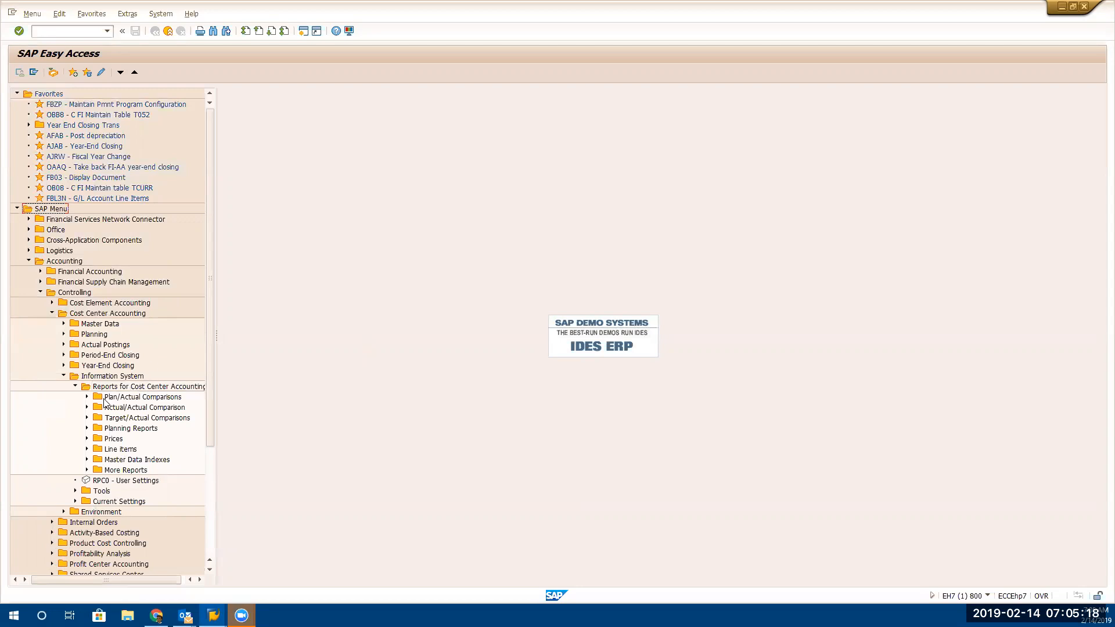
{"action": "left_click", "coordinate": [87, 397]}
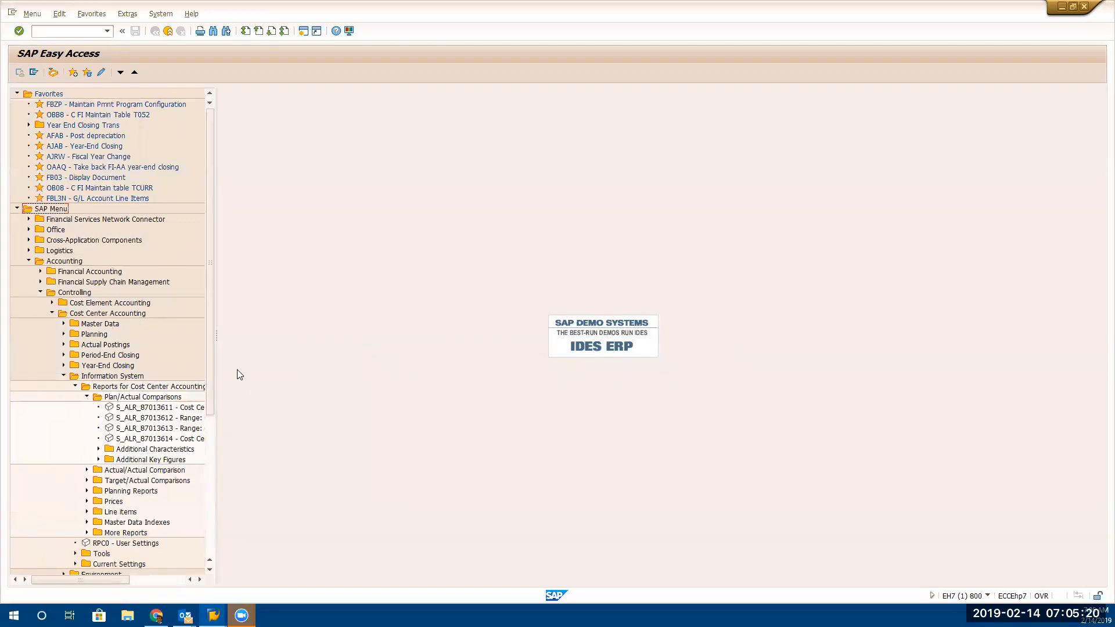
{"action": "left_click_drag", "start_coordinate": [216, 352], "coordinate": [428, 383]}
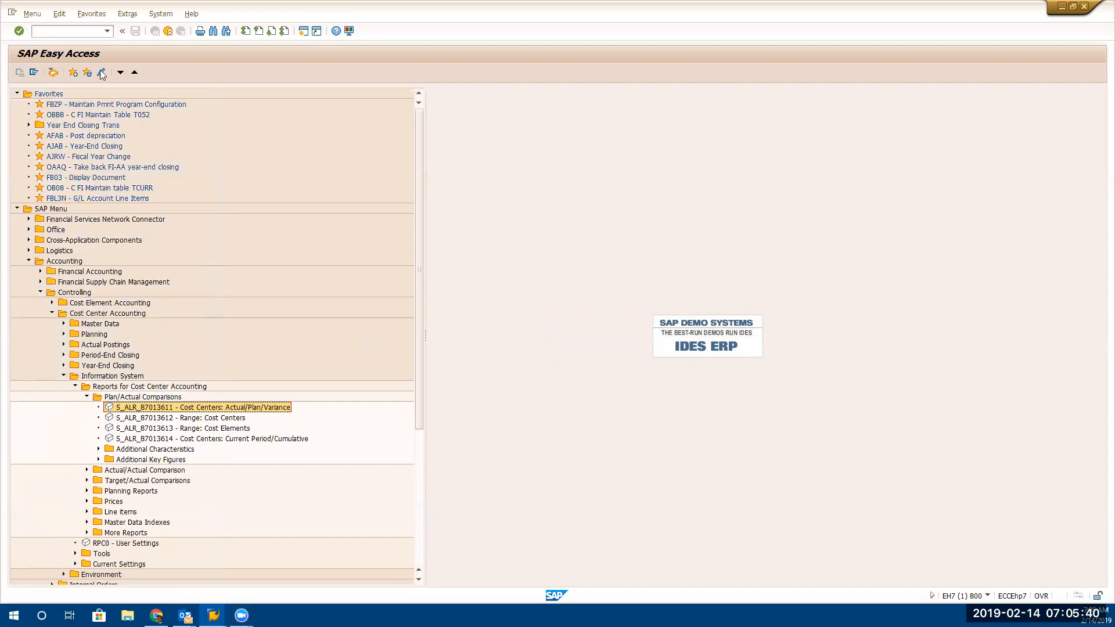
Add an on-screen text note in the empty area beside the navigation tree reading "KSB1 - CCA line item report"
{"action": "left_click", "coordinate": [81, 29]}
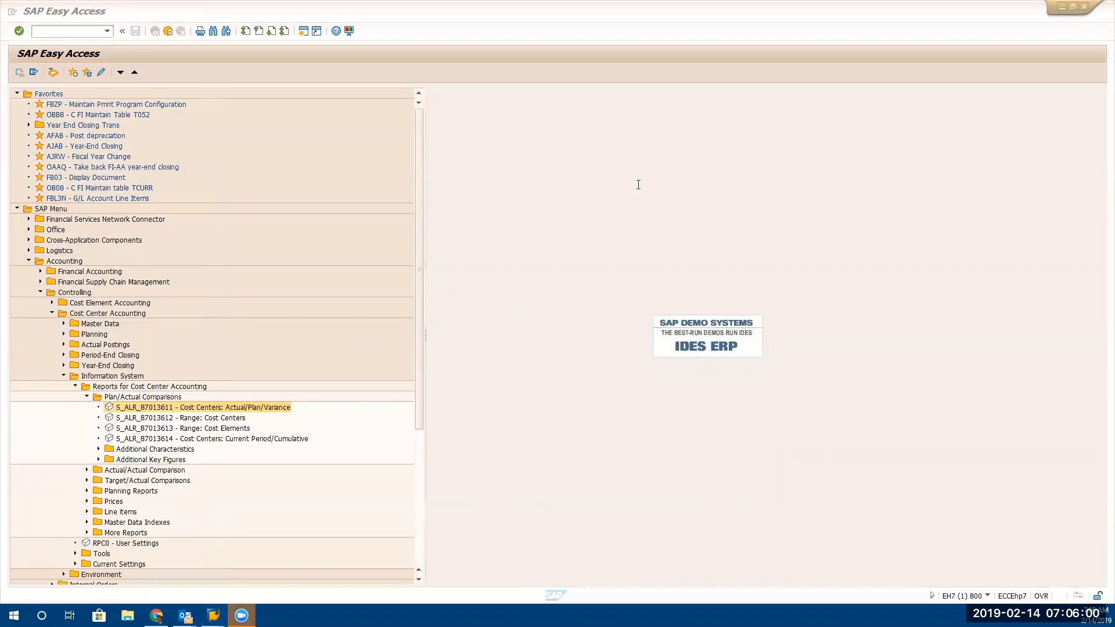
{"action": "left_click", "coordinate": [863, 132]}
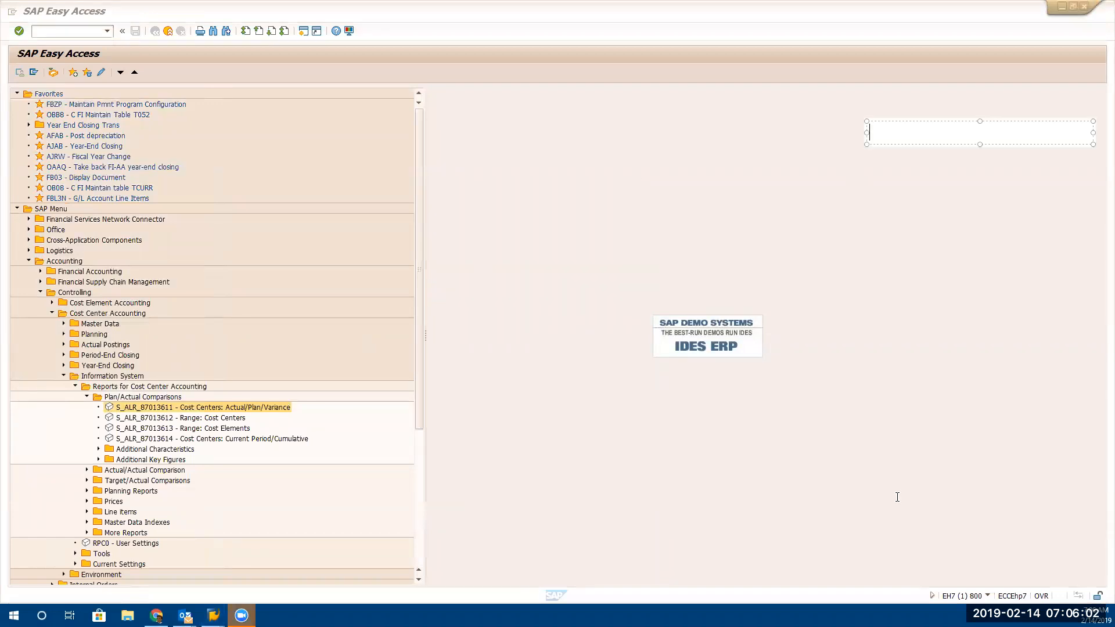
{"action": "type", "text": "KSB1 - CCA Iine item report"}
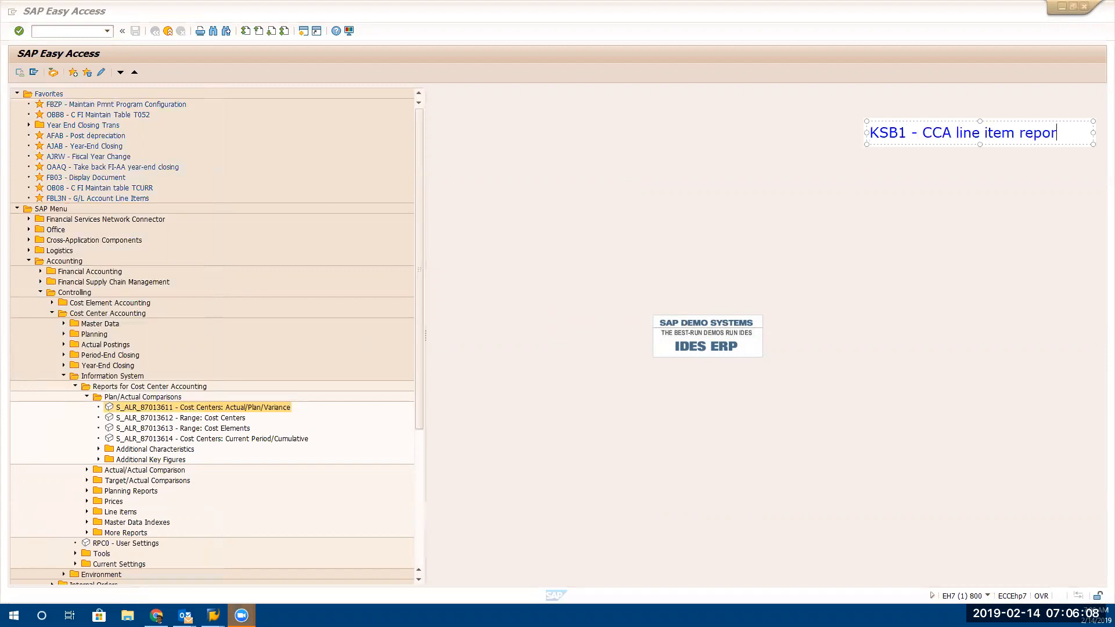
{"action": "key", "text": "Return"}
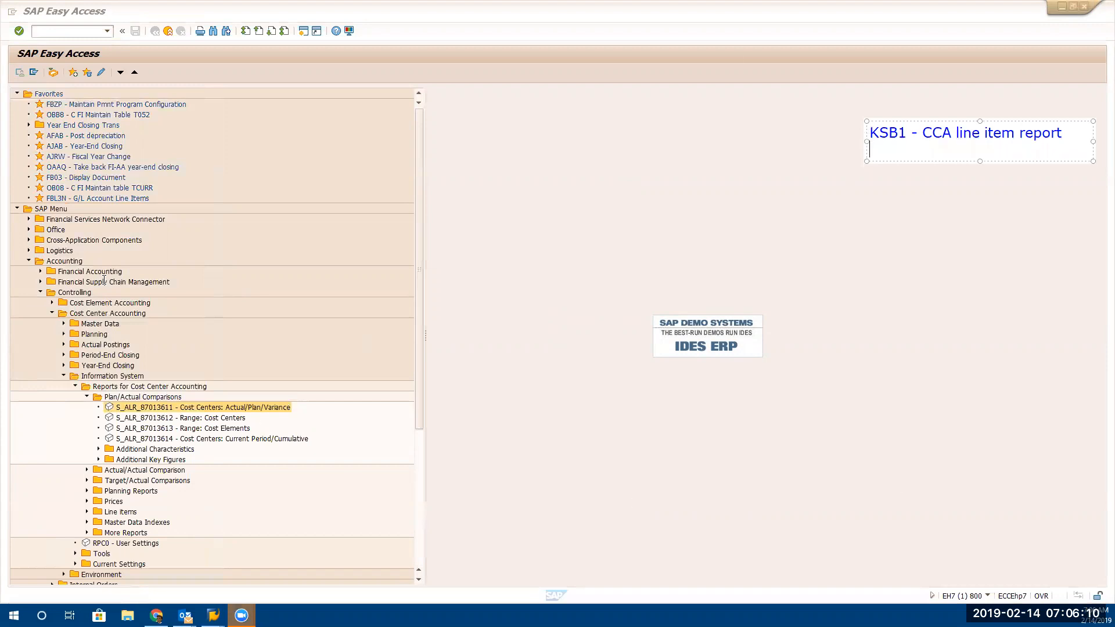
Add the line "KSP1 - CCA Plan line item report" to the note and insert "actuals" before "line item" in the KSB1 line
{"action": "type", "text": "ks"}
{"action": "key", "text": "BackSpace"}
{"action": "key", "text": "BackSpace"}
{"action": "type", "text": "KSP1 - CCA Plna"}
{"action": "key", "text": "BackSpace"}
{"action": "key", "text": "BackSpace"}
{"action": "type", "text": "an i"}
{"action": "type", "text": "ine item report"}
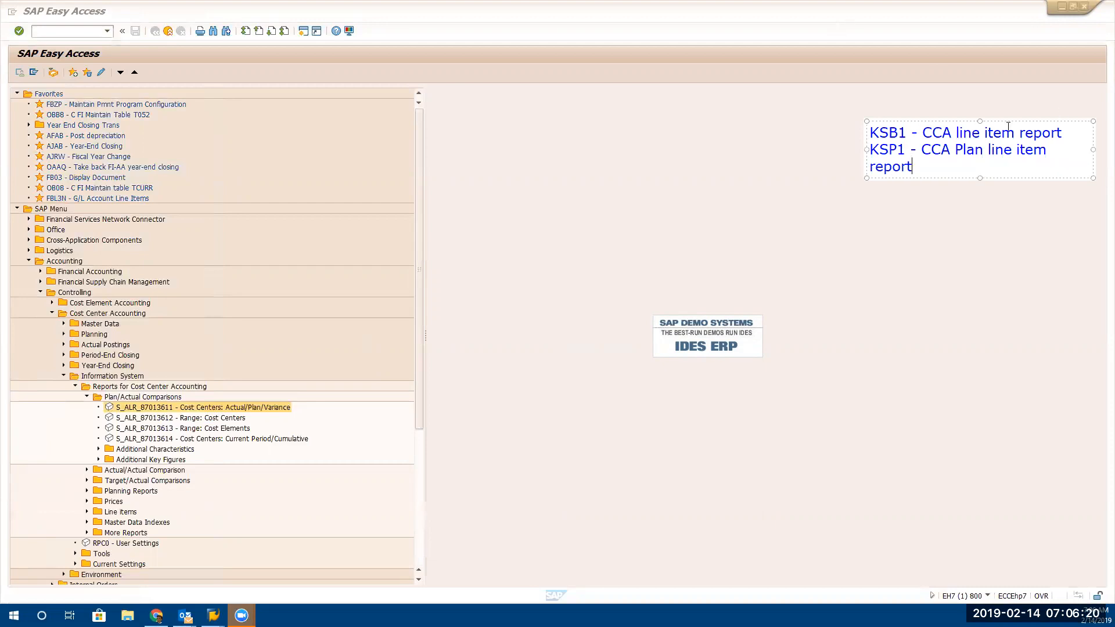
{"action": "type", "text": " actuals"}
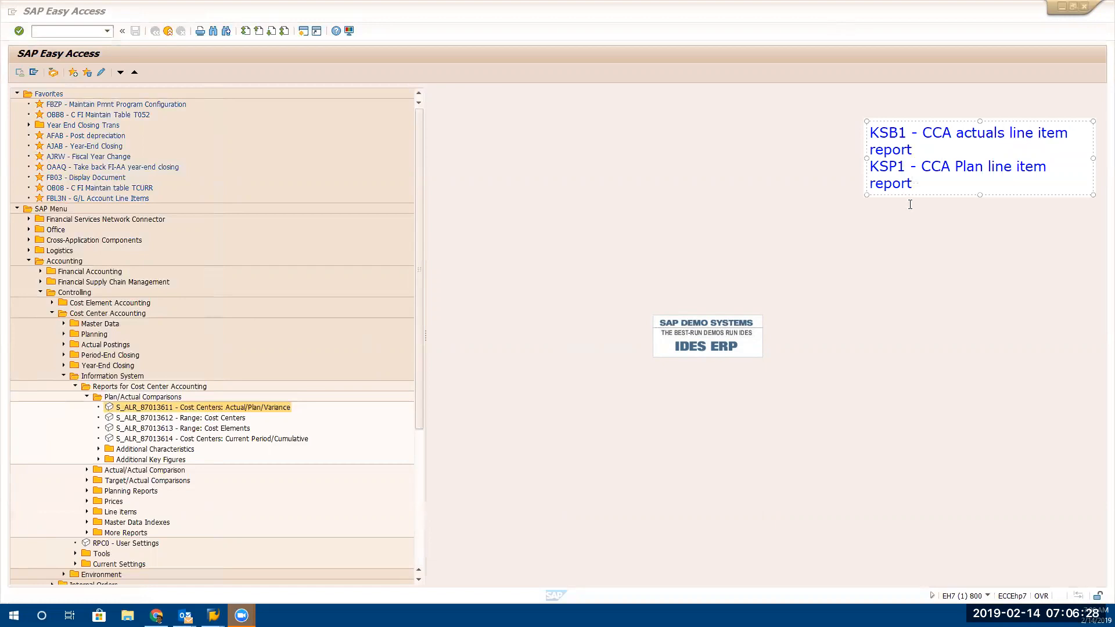
Close the text note and open transaction KSB1, entering 1000 as the controlling area
{"action": "left_click", "coordinate": [86, 33]}
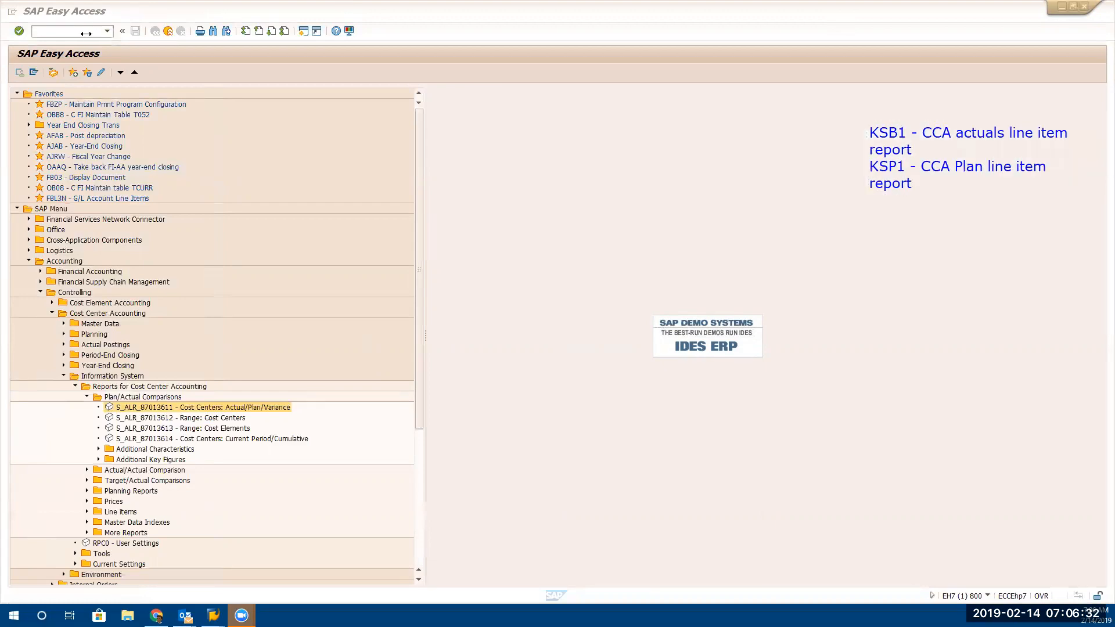
{"action": "left_click", "coordinate": [88, 34]}
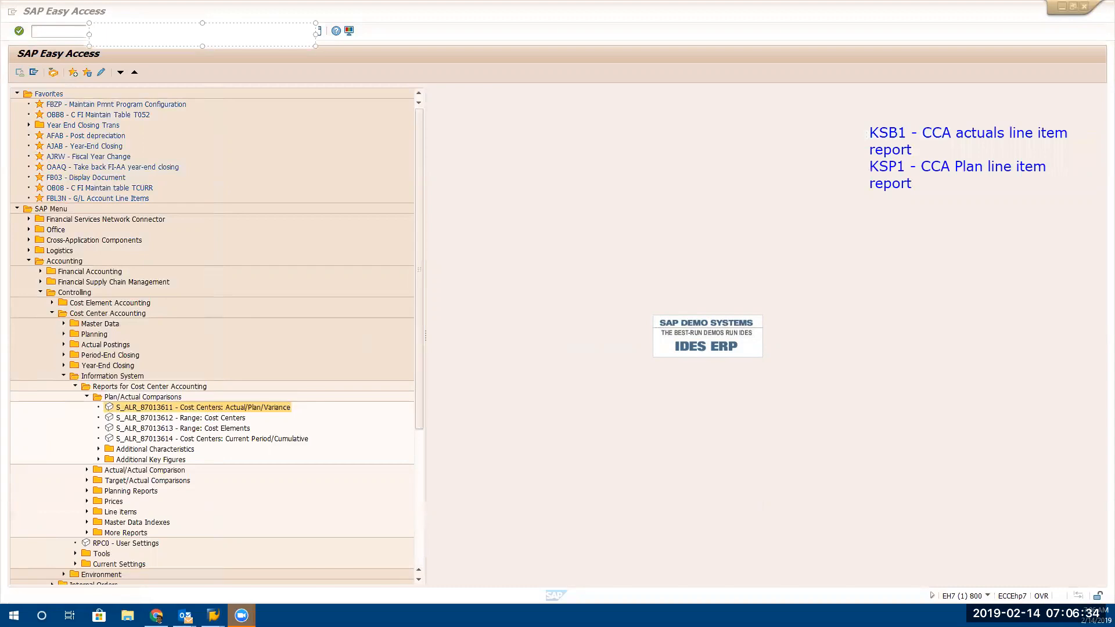
{"action": "key", "text": "Escape"}
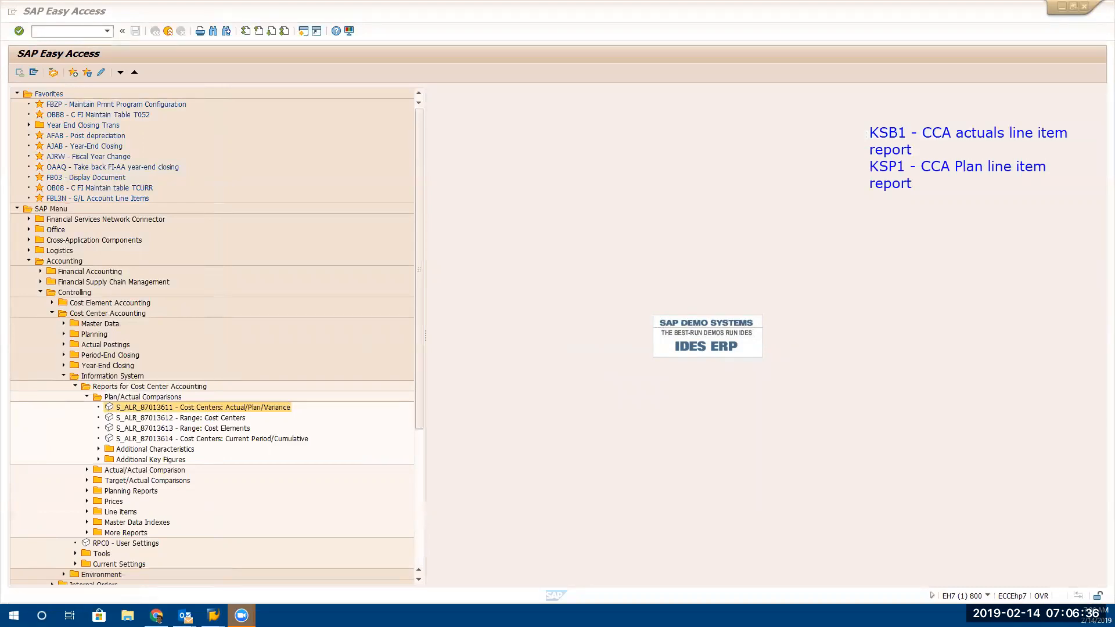
{"action": "left_click", "coordinate": [75, 30]}
{"action": "type", "text": "ksb1"}
{"action": "key", "text": "Return"}
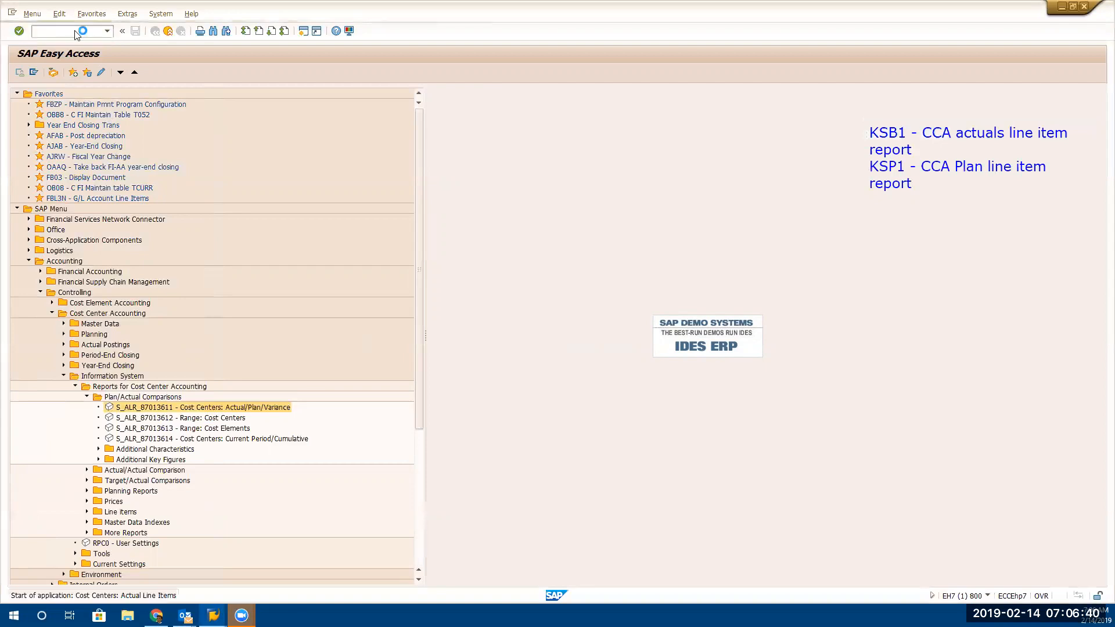
{"action": "type", "text": "1000"}
{"action": "key", "text": "Return"}
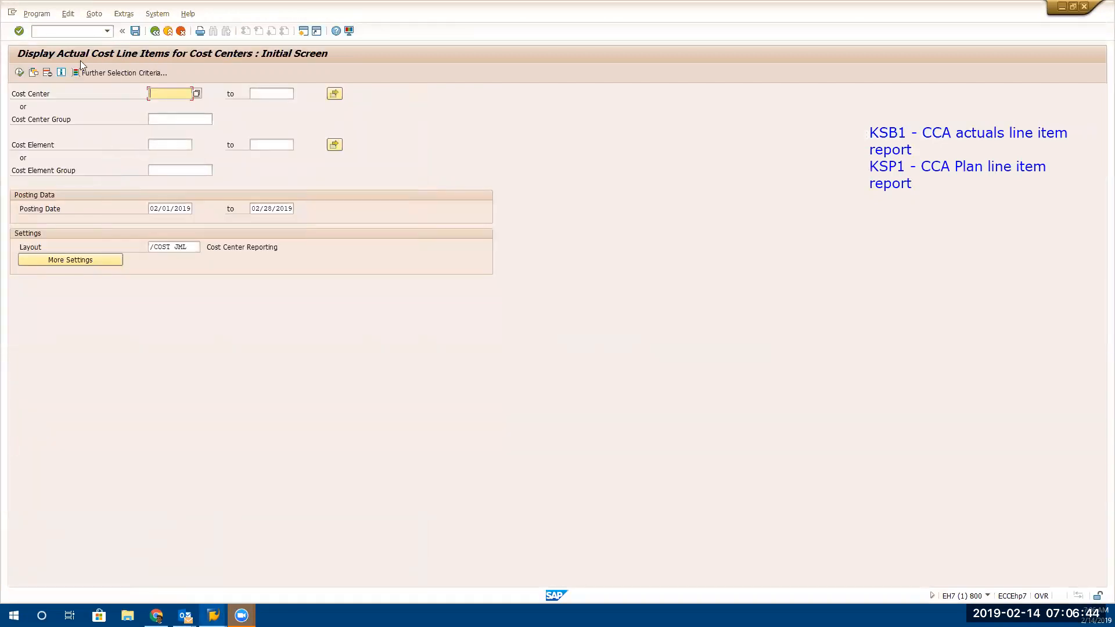
Add Company Code from the organizational units as a further selection criterion, set it to 1000 and save it
{"action": "left_click", "coordinate": [92, 72]}
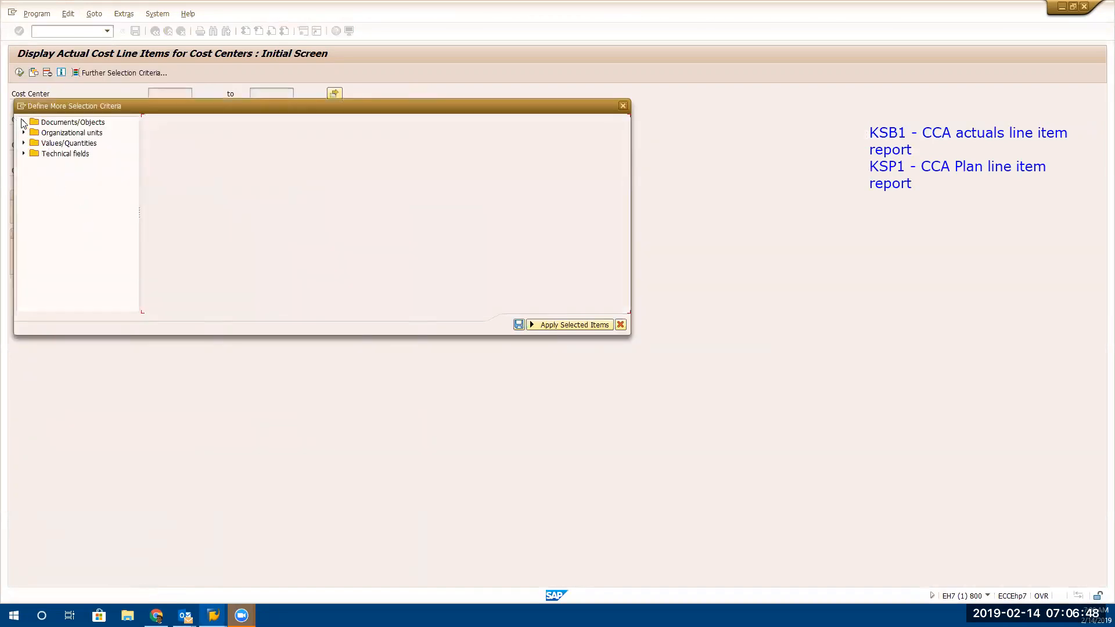
{"action": "left_click", "coordinate": [23, 122]}
{"action": "scroll", "coordinate": [67, 183], "scroll_direction": "down", "scroll_amount": 5}
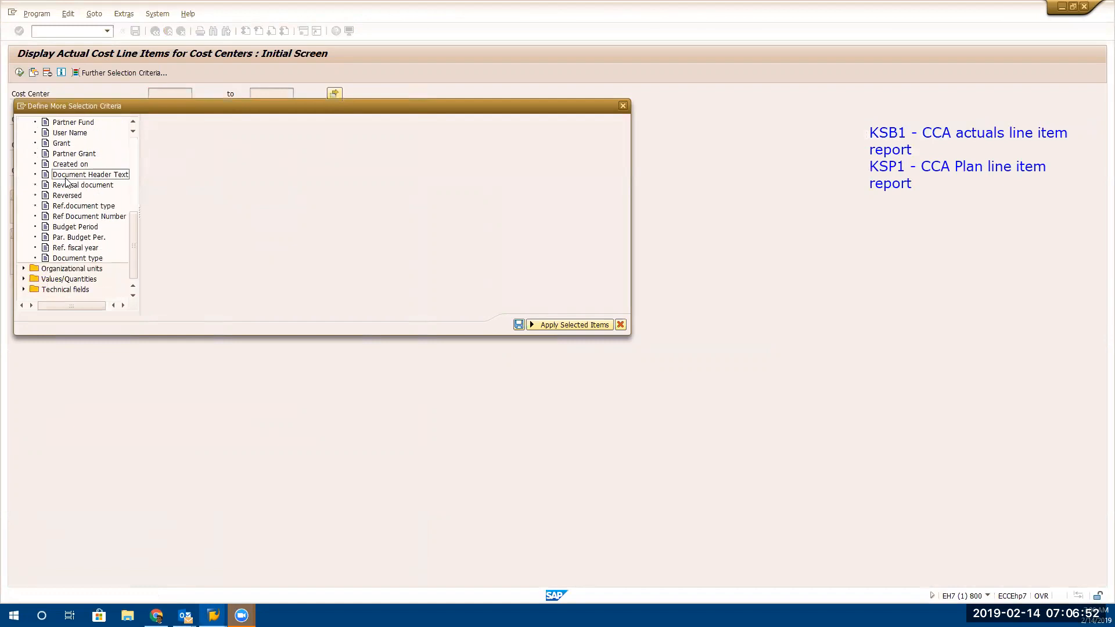
{"action": "scroll", "coordinate": [93, 180], "scroll_direction": "up", "scroll_amount": 6}
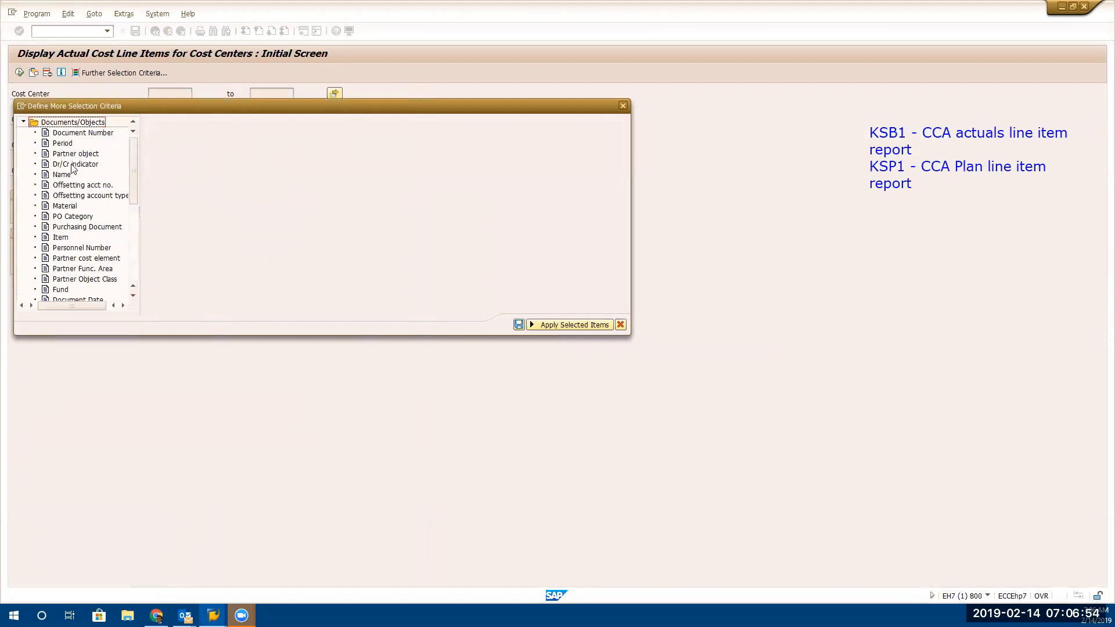
{"action": "scroll", "coordinate": [77, 227], "scroll_direction": "down", "scroll_amount": 3}
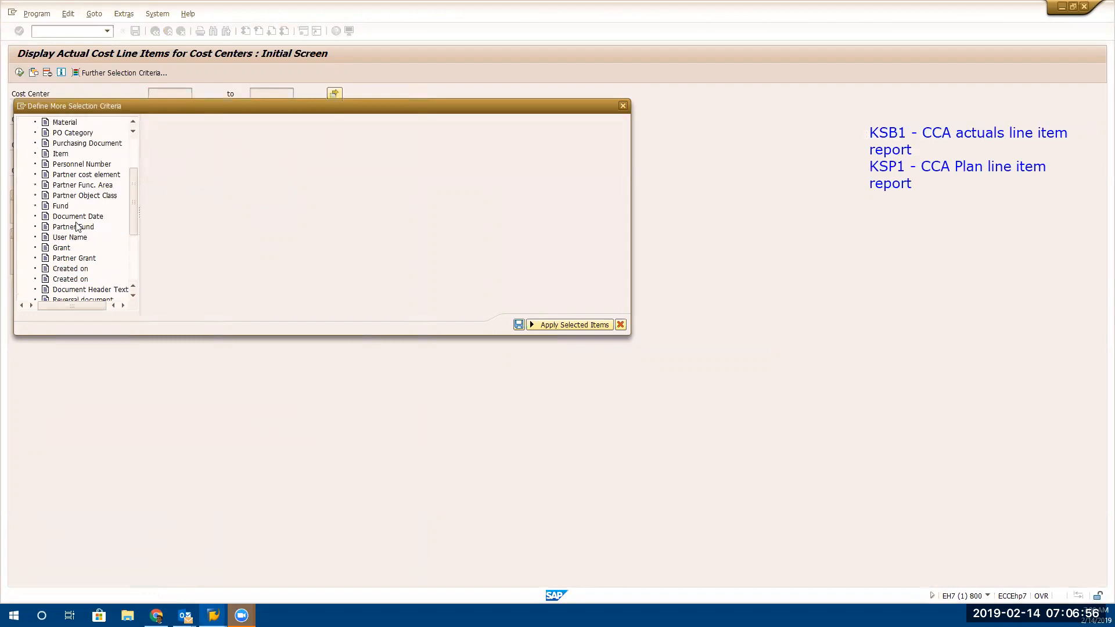
{"action": "scroll", "coordinate": [78, 227], "scroll_direction": "down", "scroll_amount": 4}
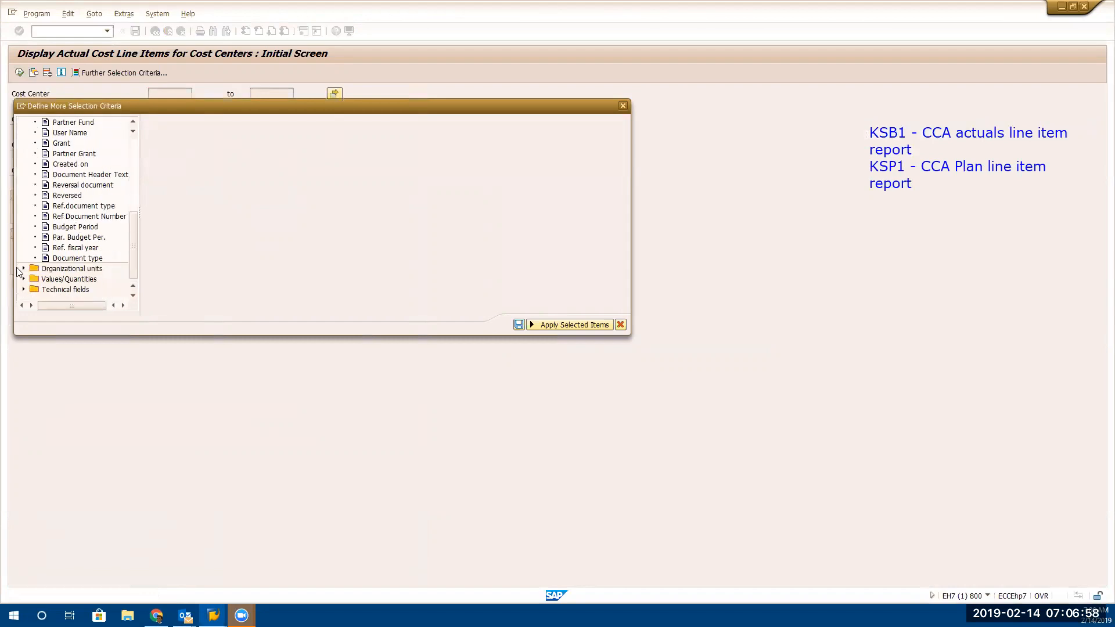
{"action": "left_click", "coordinate": [23, 268]}
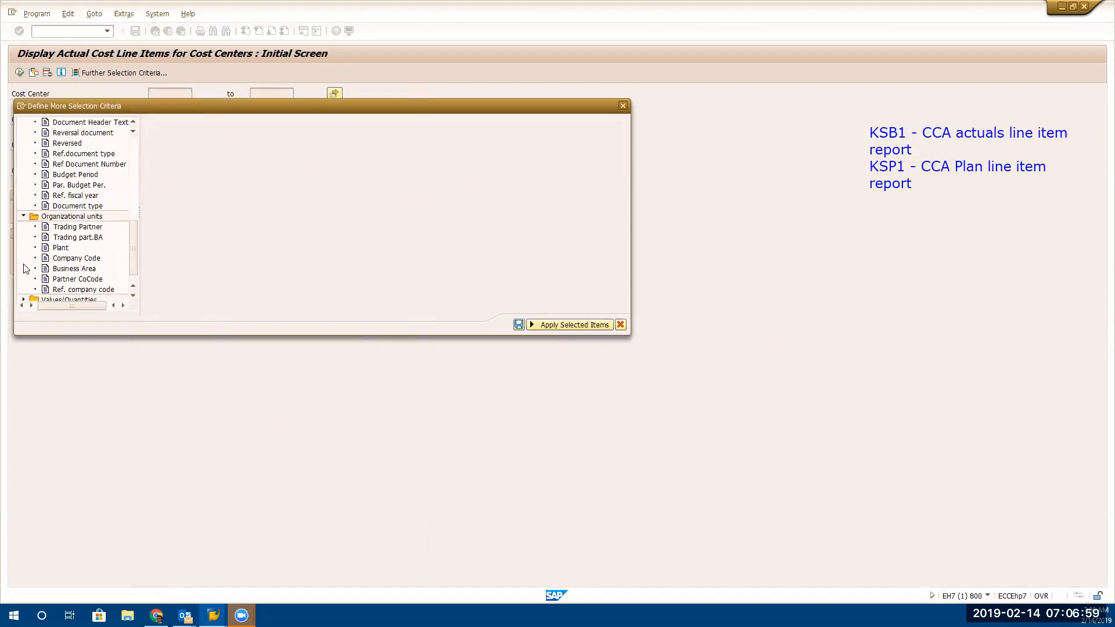
{"action": "double_click", "coordinate": [72, 259]}
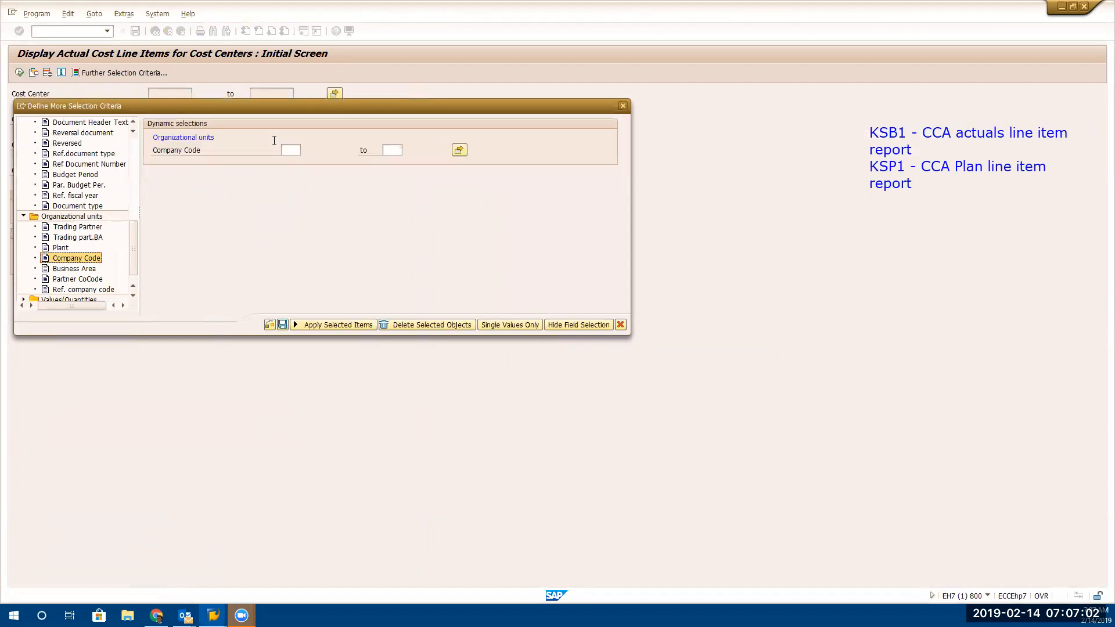
{"action": "left_click", "coordinate": [287, 152]}
{"action": "type", "text": "1000"}
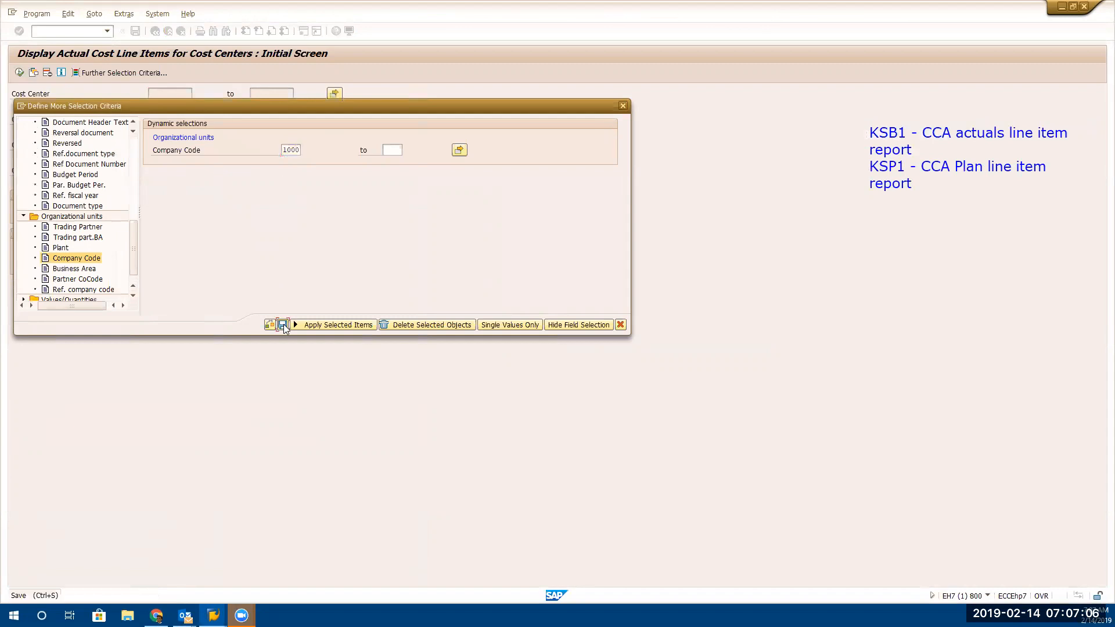
{"action": "left_click", "coordinate": [283, 324]}
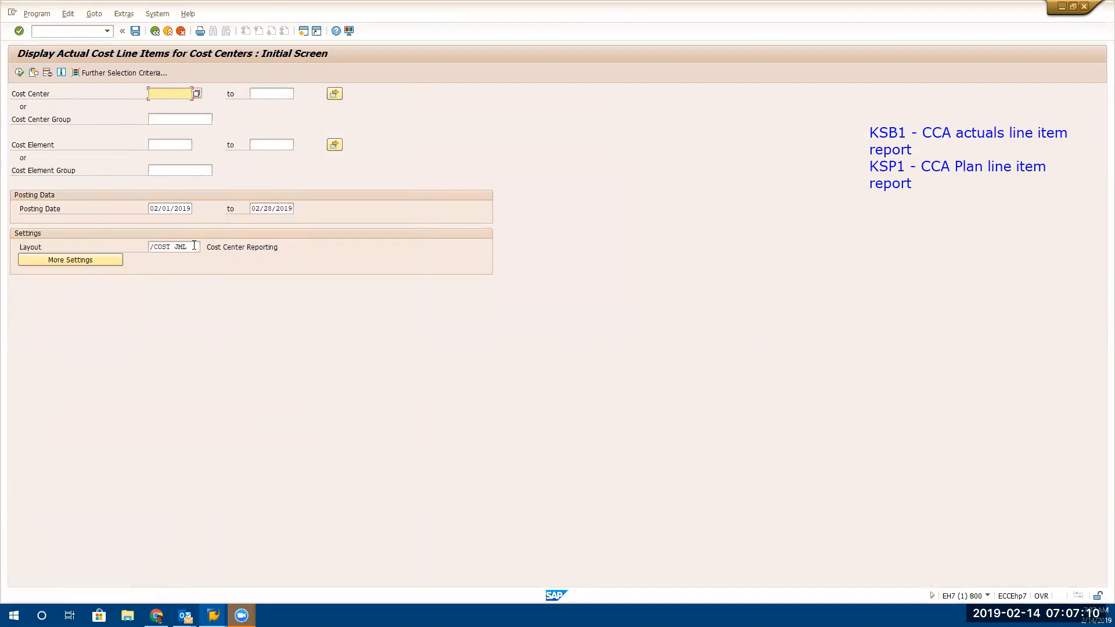
Review the selected layout and the report's additional output settings
{"action": "left_click_drag", "start_coordinate": [194, 245], "coordinate": [149, 247]}
{"action": "left_click", "coordinate": [49, 265]}
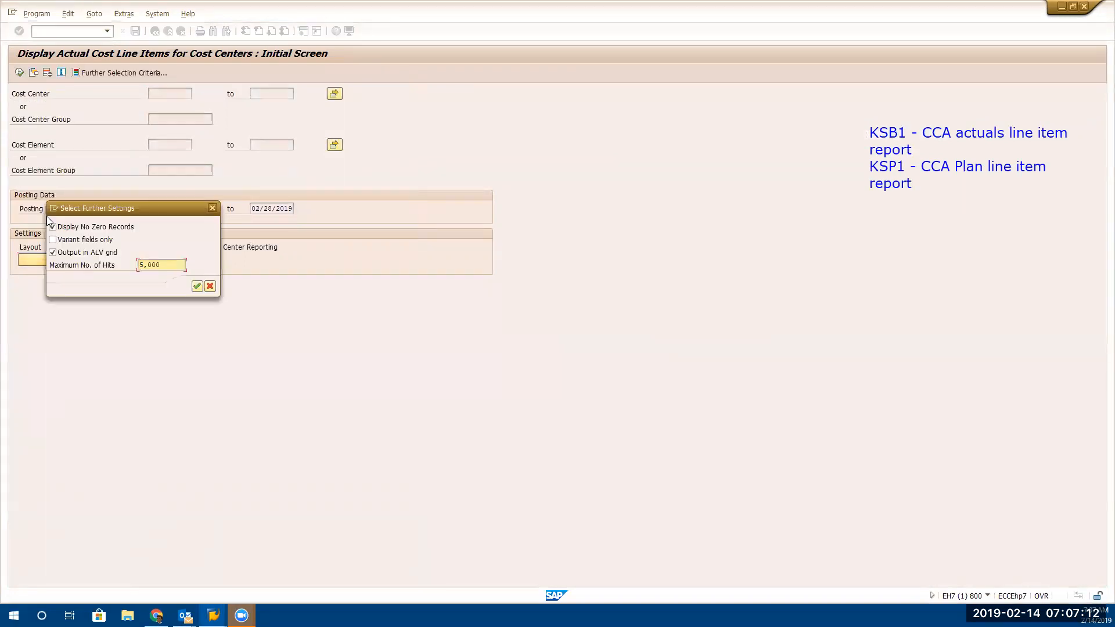
{"action": "left_click", "coordinate": [213, 208]}
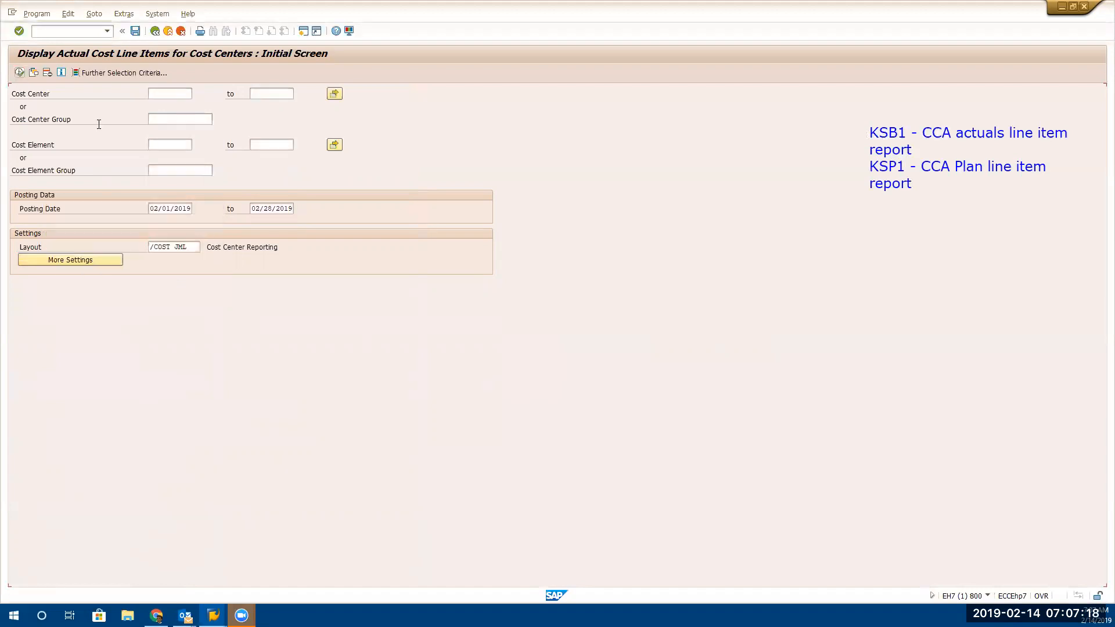
Run the actual cost line item report for 02/01/2019 to 02/28/2019, view it and return to the selection screen
{"action": "left_click", "coordinate": [19, 73]}
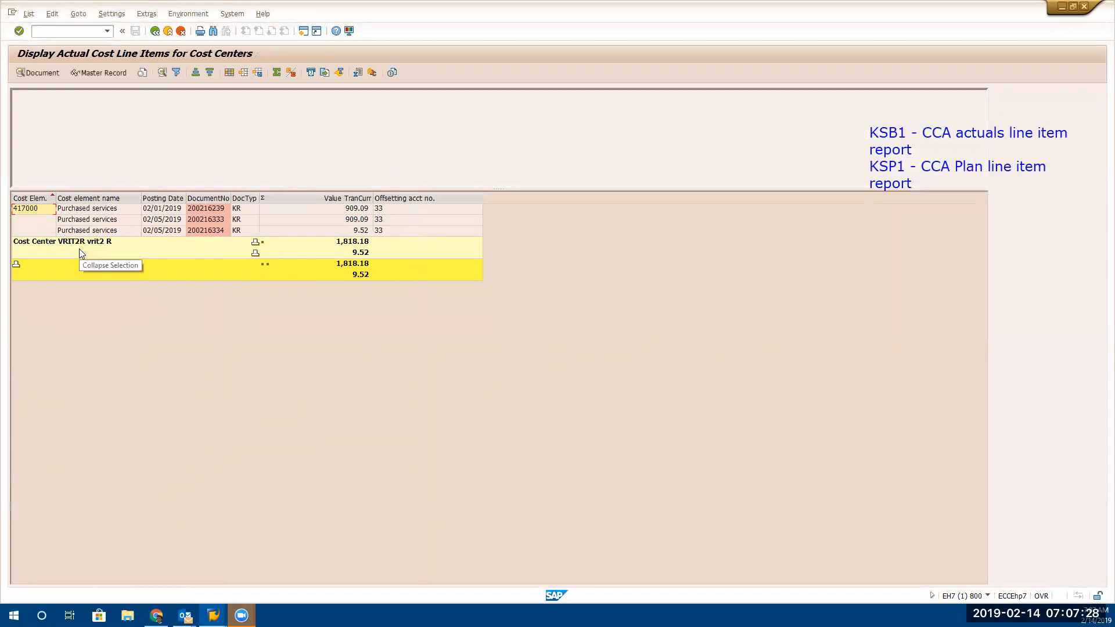
{"action": "left_click", "coordinate": [154, 31]}
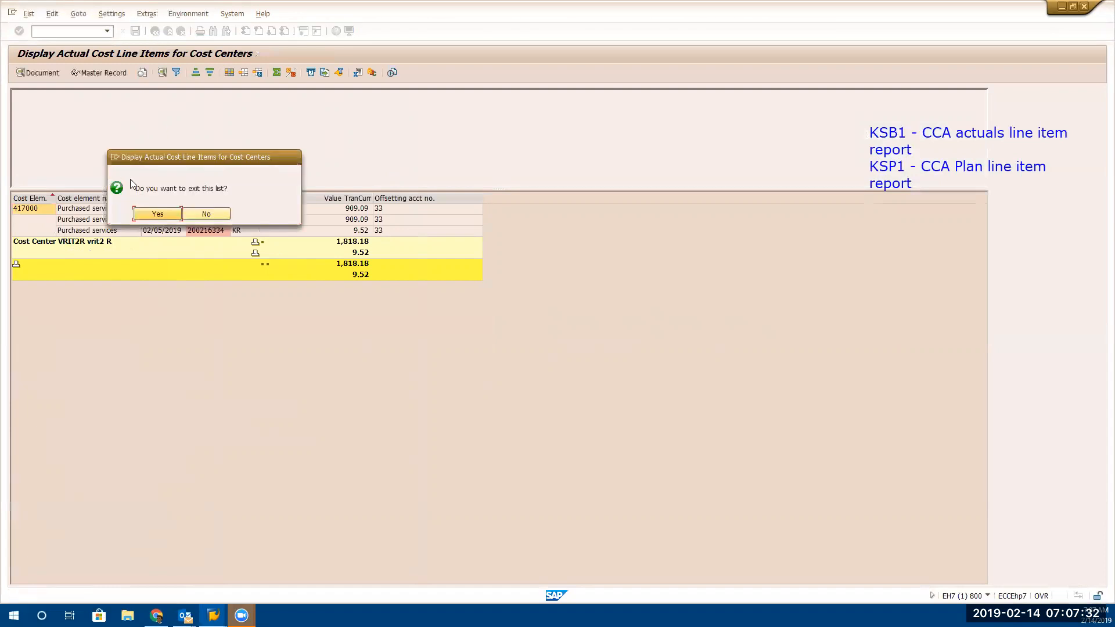
{"action": "left_click", "coordinate": [152, 213]}
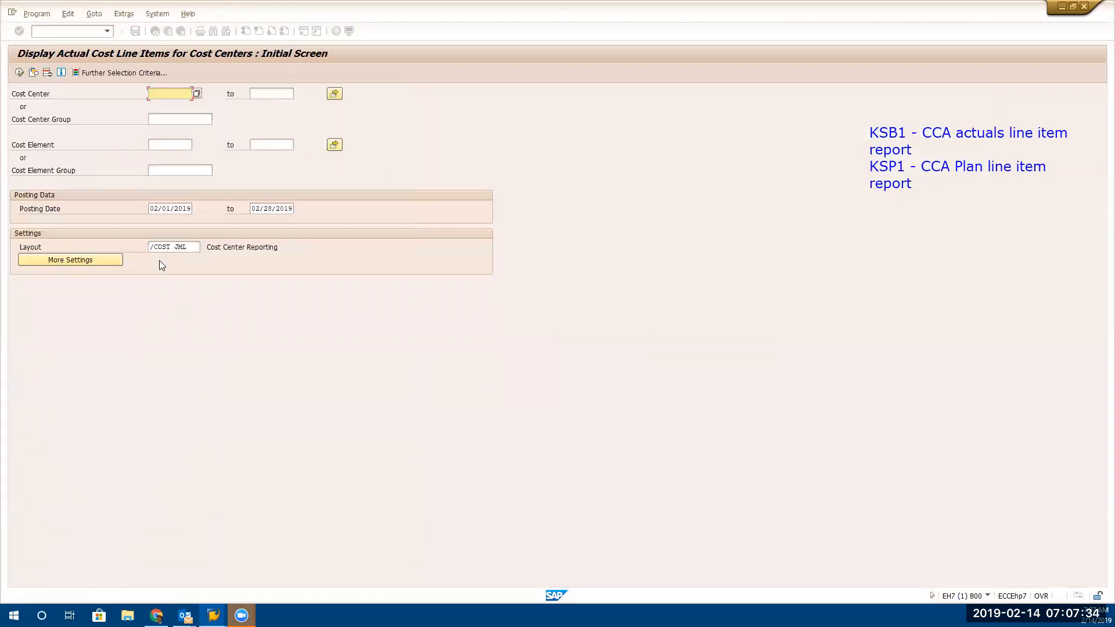
Set the posting date range to 01/01/2019 through 01/31/2019 and run the report without restricting the cost center
{"action": "left_click", "coordinate": [151, 208]}
{"action": "key", "text": "shift+End"}
{"action": "key", "text": "Delete"}
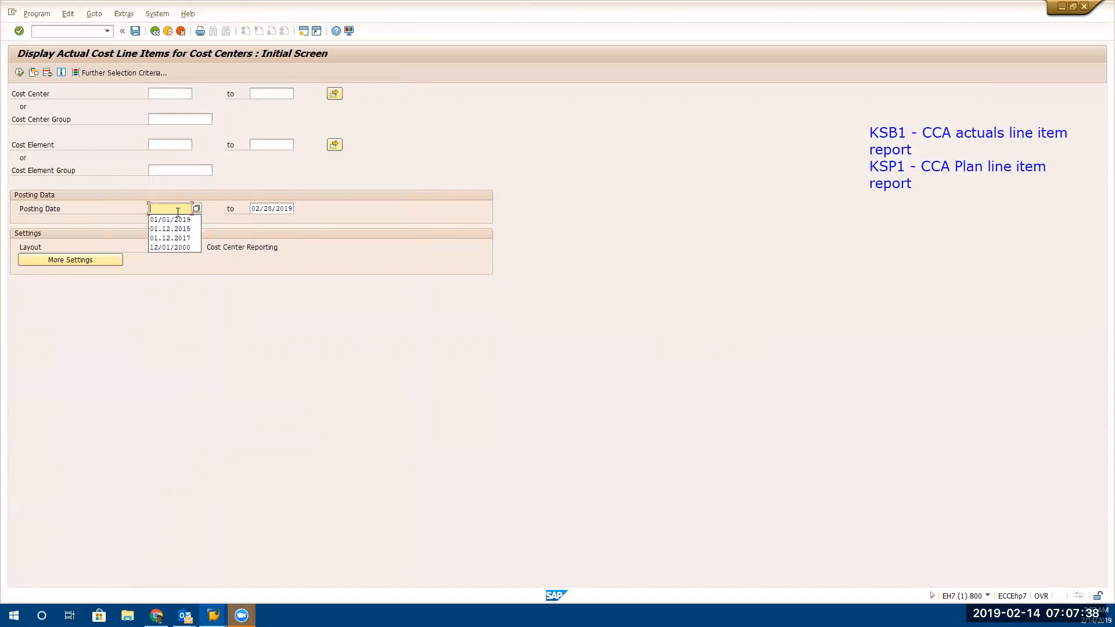
{"action": "left_click", "coordinate": [254, 208]}
{"action": "key", "text": "shift+End"}
{"action": "key", "text": "Delete"}
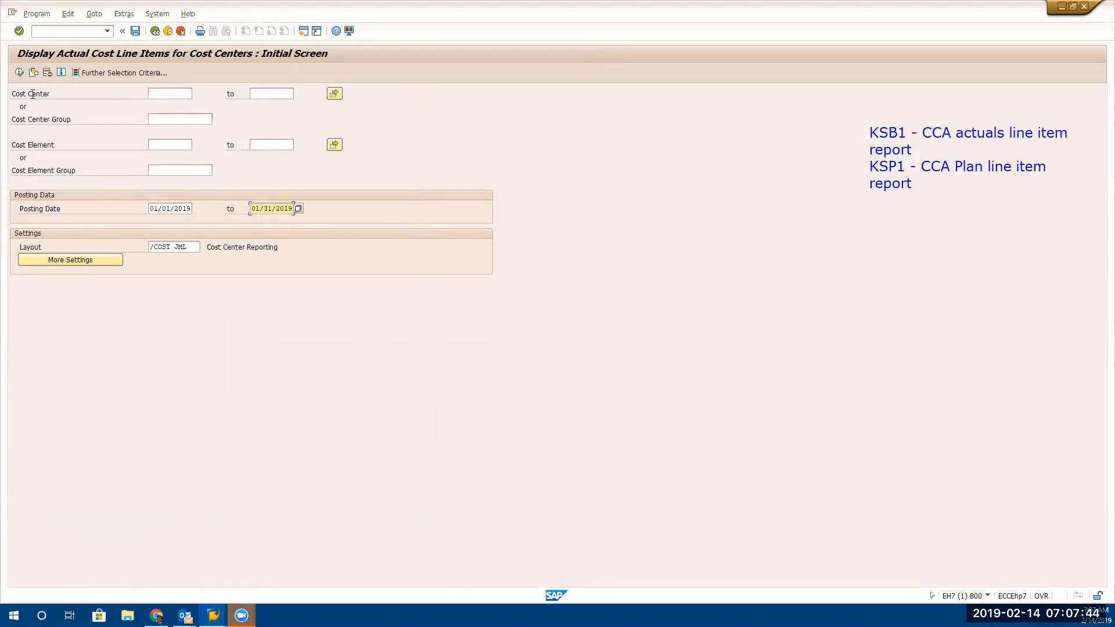
{"action": "left_click", "coordinate": [20, 73]}
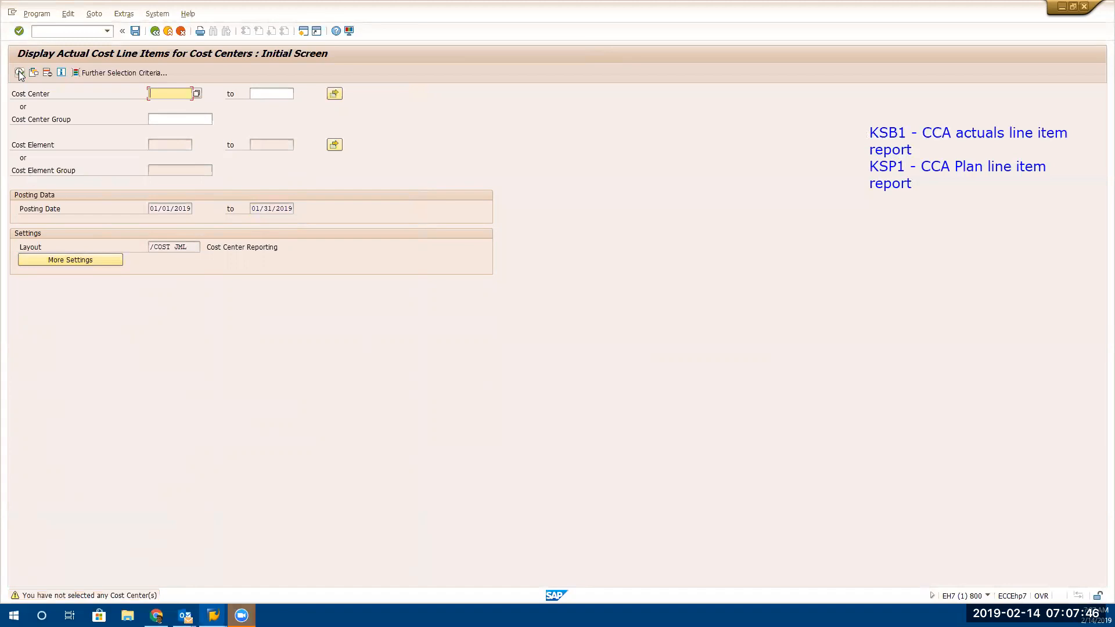
{"action": "left_click", "coordinate": [19, 73]}
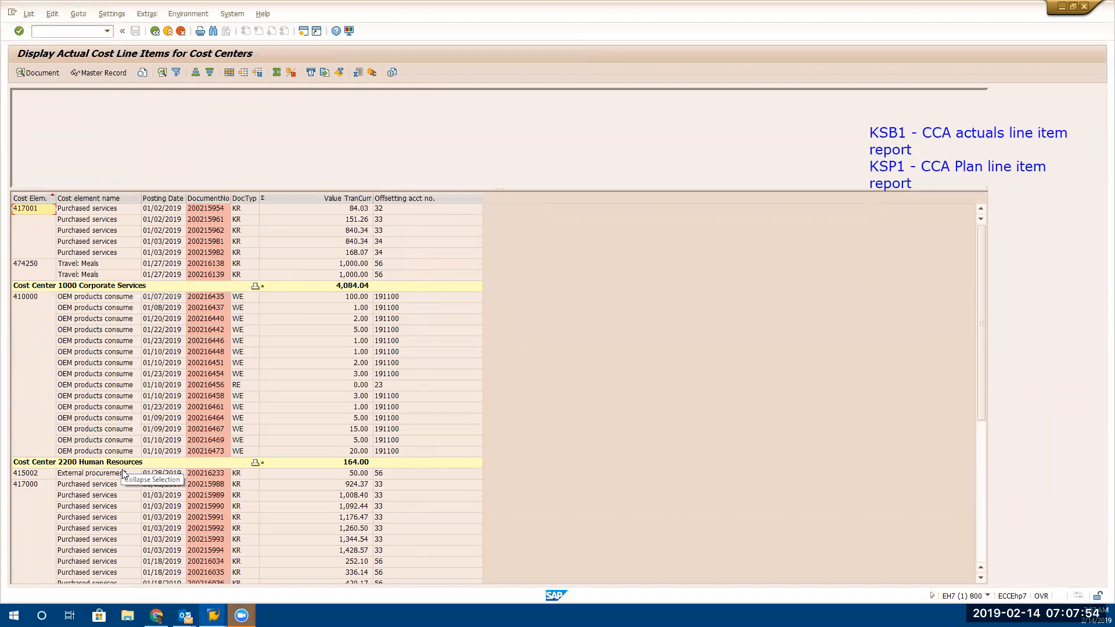
Examine the January line items and subtotals per cost center, comparing the offsetting accounts of the purchased services and OEM product lines
{"action": "scroll", "coordinate": [122, 475], "scroll_direction": "down", "scroll_amount": 8}
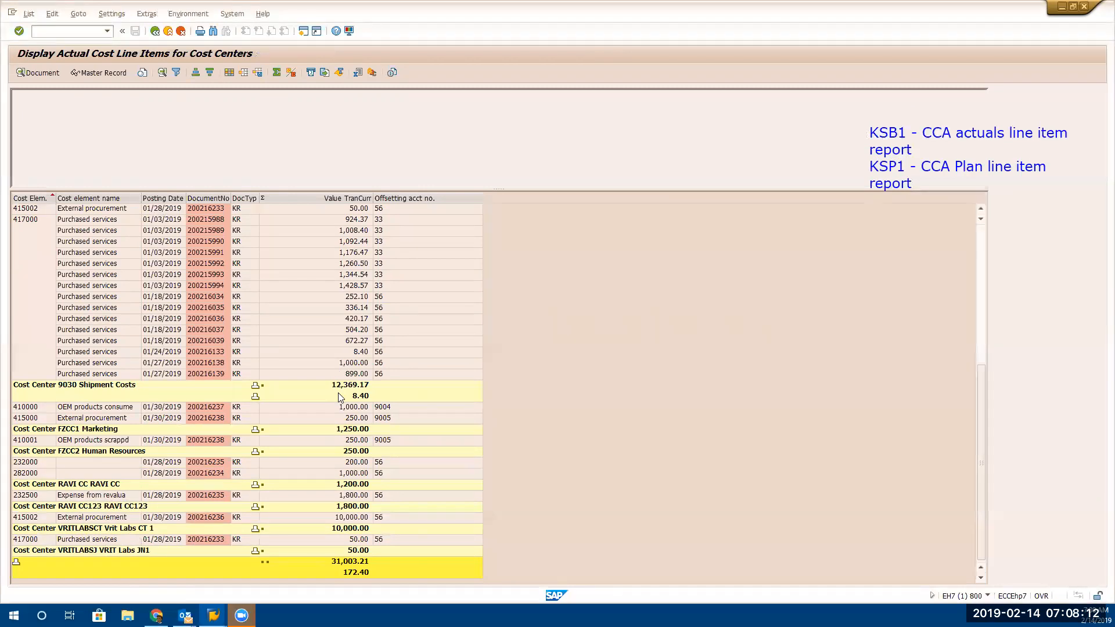
{"action": "scroll", "coordinate": [432, 250], "scroll_direction": "up", "scroll_amount": 8}
{"action": "scroll", "coordinate": [432, 254], "scroll_direction": "up", "scroll_amount": 1}
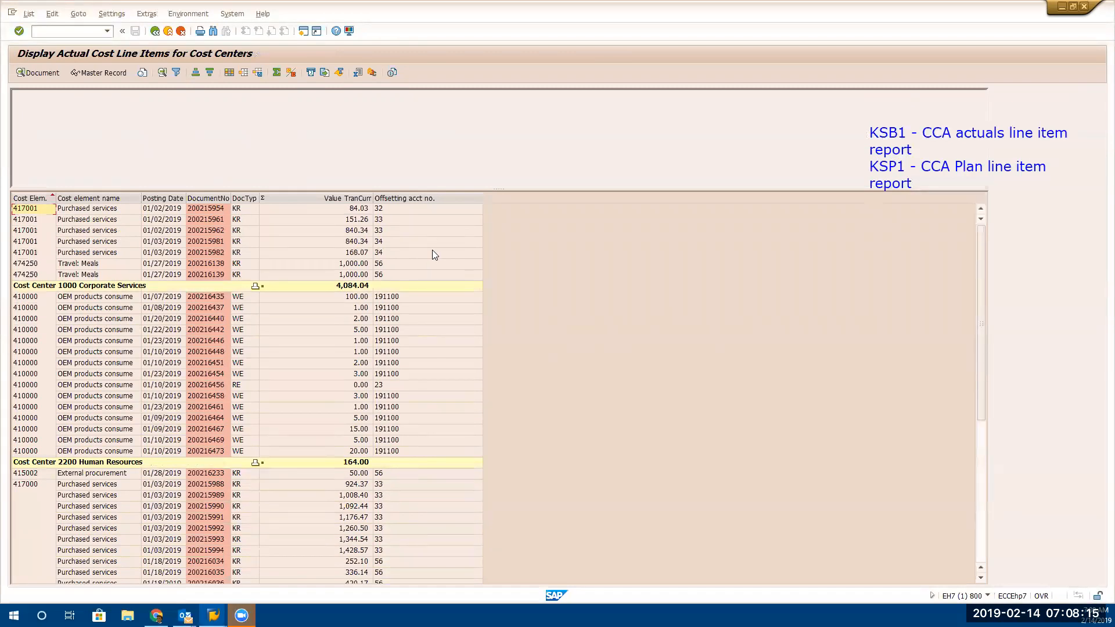
{"action": "left_click", "coordinate": [389, 252]}
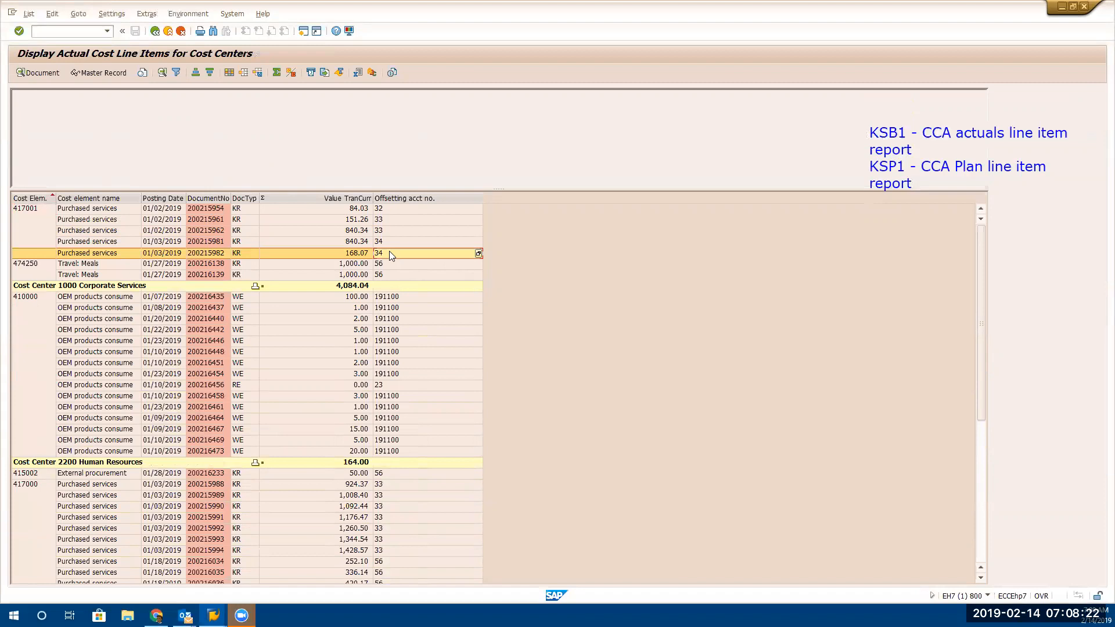
{"action": "left_click", "coordinate": [401, 298]}
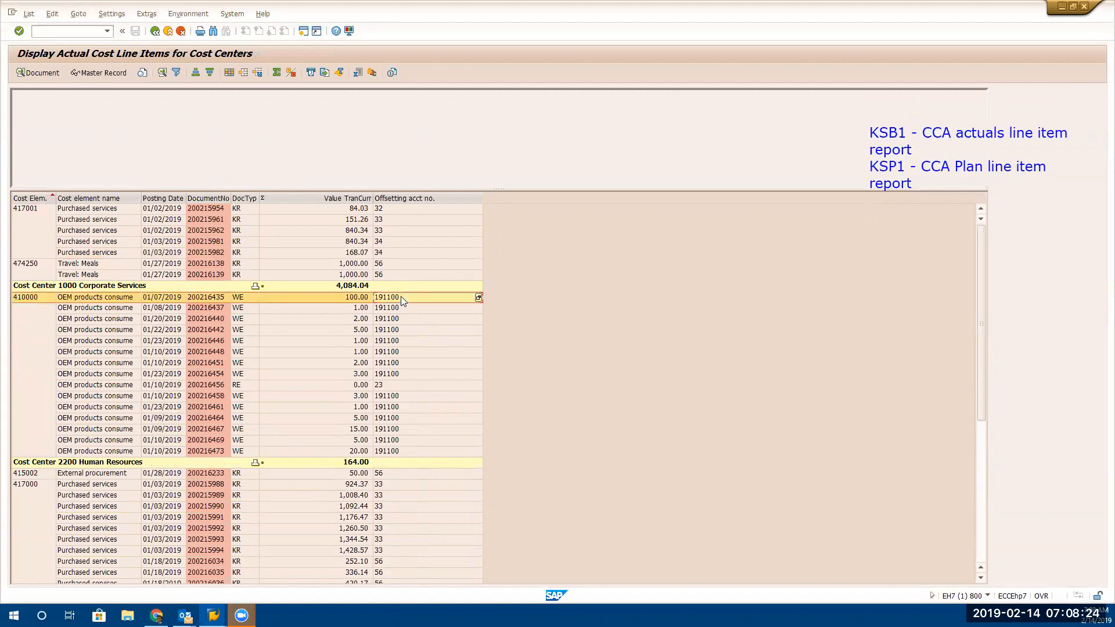
{"action": "left_click", "coordinate": [399, 254]}
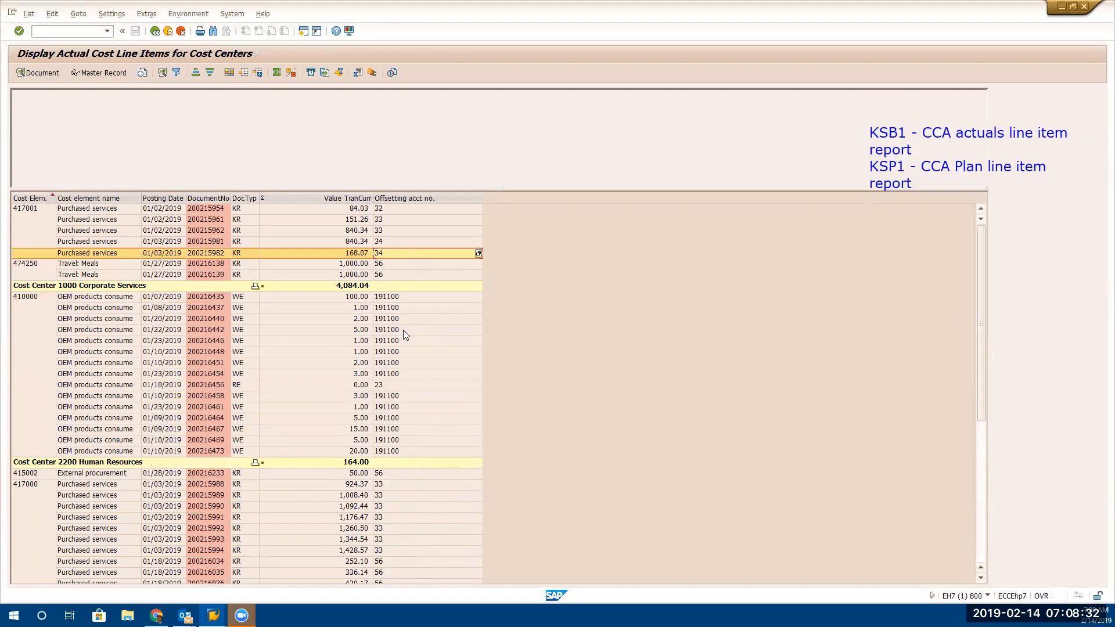
{"action": "scroll", "coordinate": [403, 330], "scroll_direction": "down", "scroll_amount": 6}
{"action": "scroll", "coordinate": [403, 329], "scroll_direction": "up", "scroll_amount": 6}
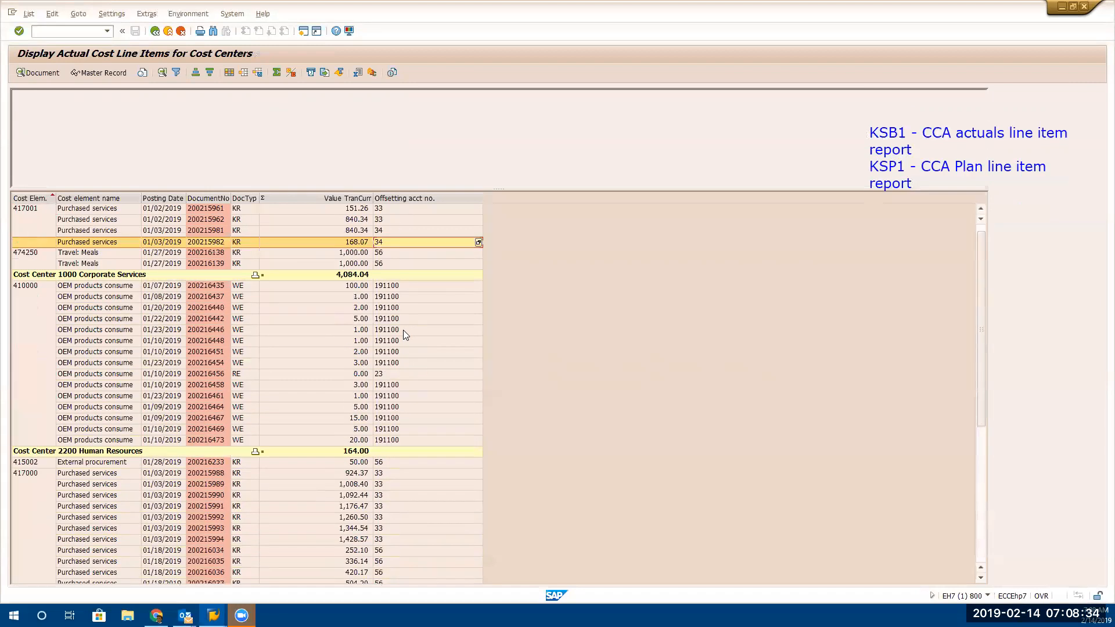
Compare the WE and RE document types and offsetting accounts of the cost element 410000 lines for cost center 2200 Human Resources
{"action": "left_click", "coordinate": [396, 364]}
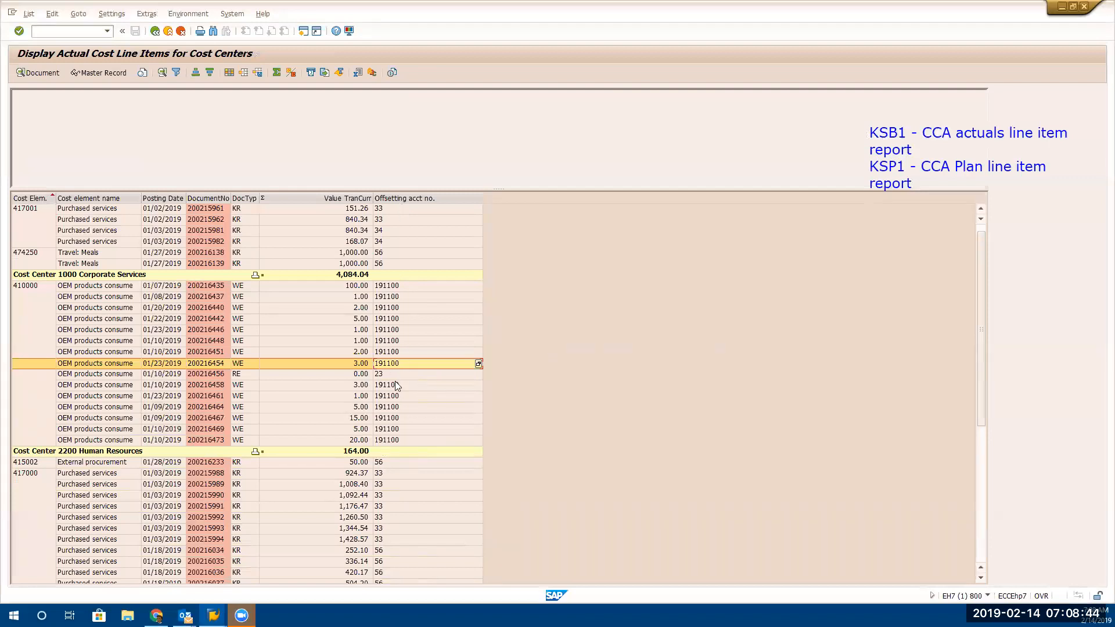
{"action": "key", "text": "Down"}
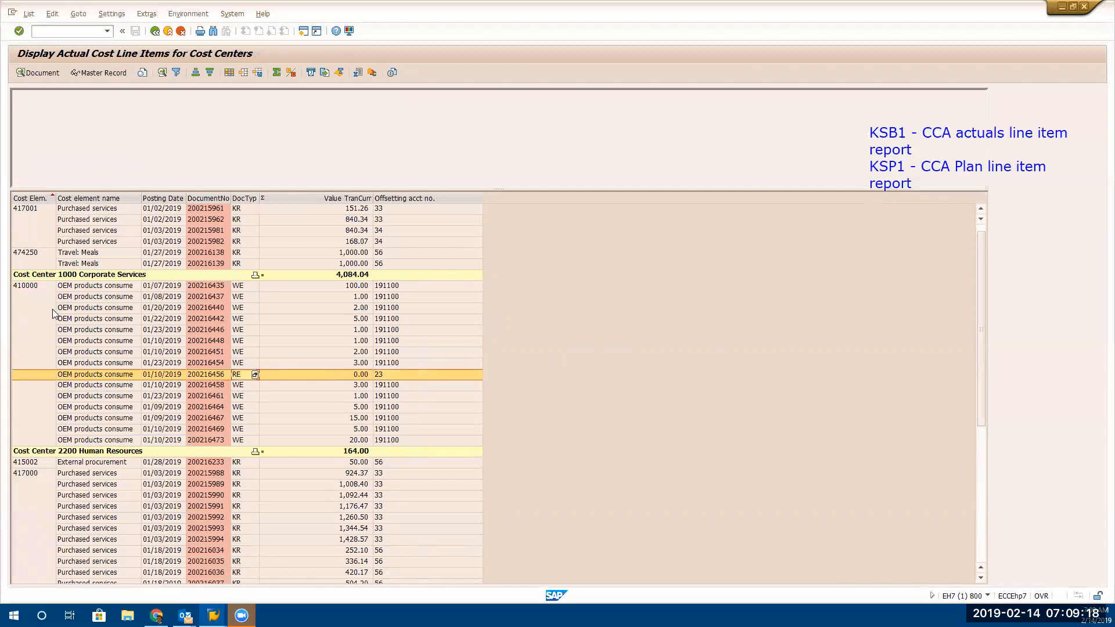
{"action": "left_click", "coordinate": [29, 284]}
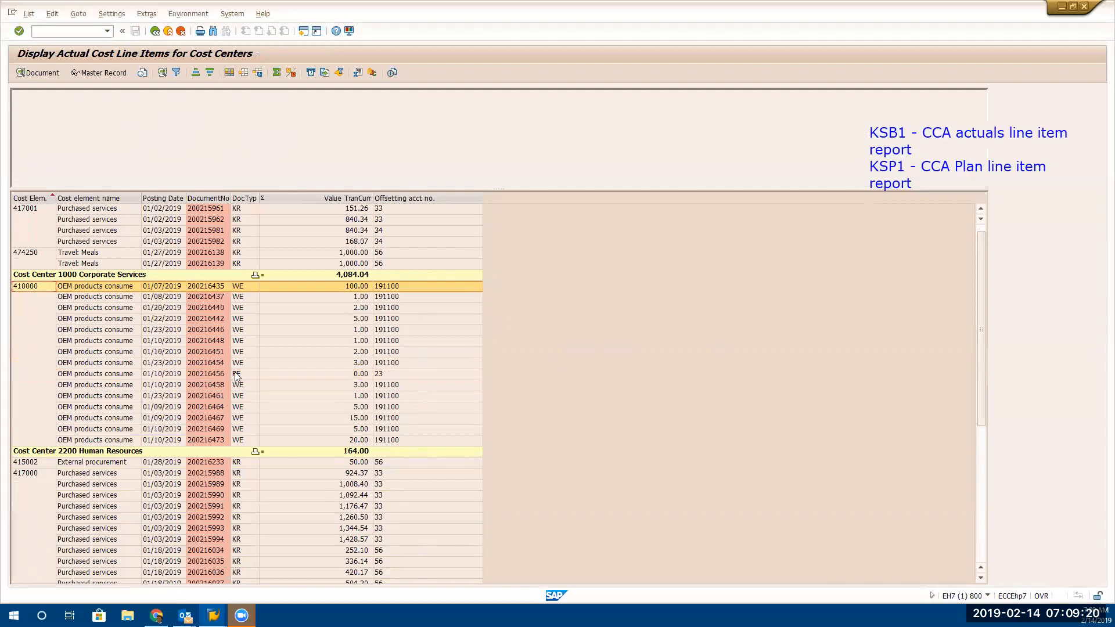
{"action": "left_click", "coordinate": [412, 372]}
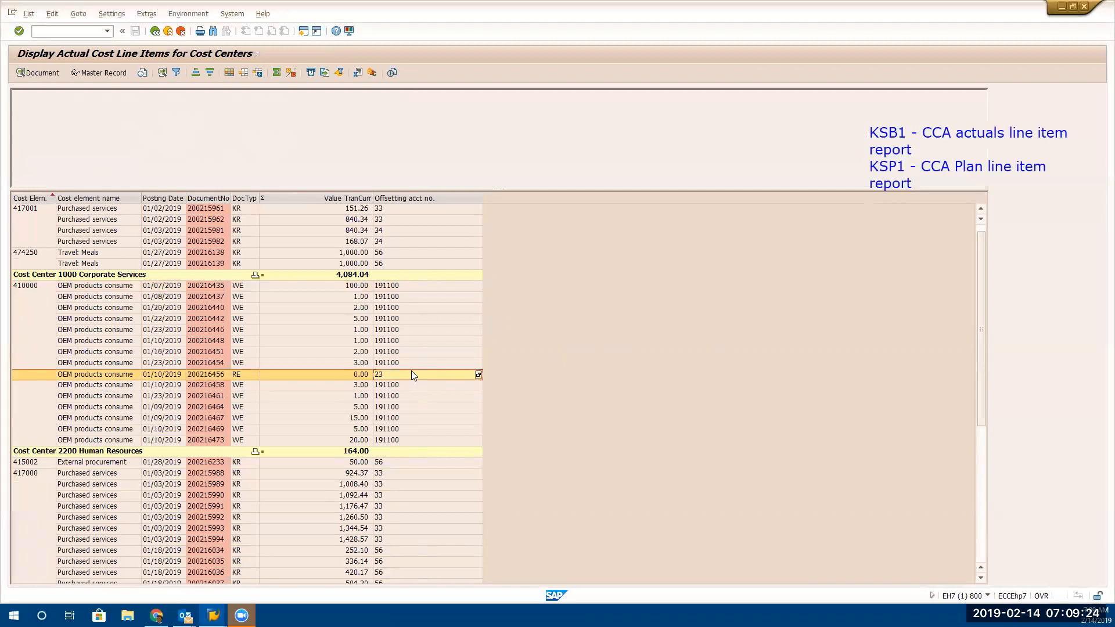
{"action": "left_click", "coordinate": [254, 363]}
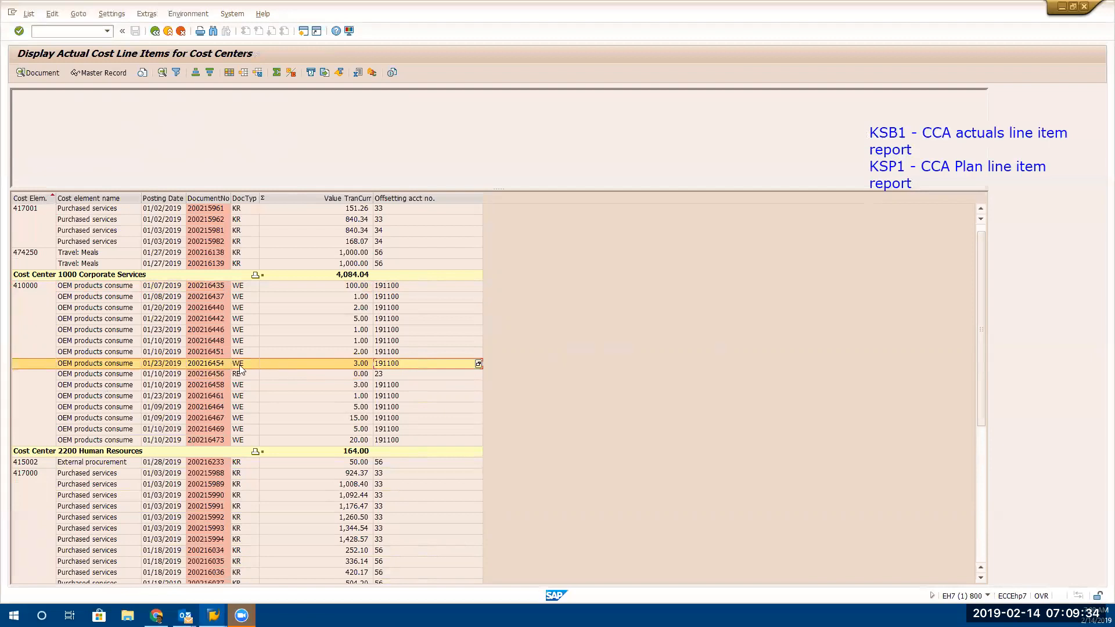
{"action": "left_click", "coordinate": [30, 286]}
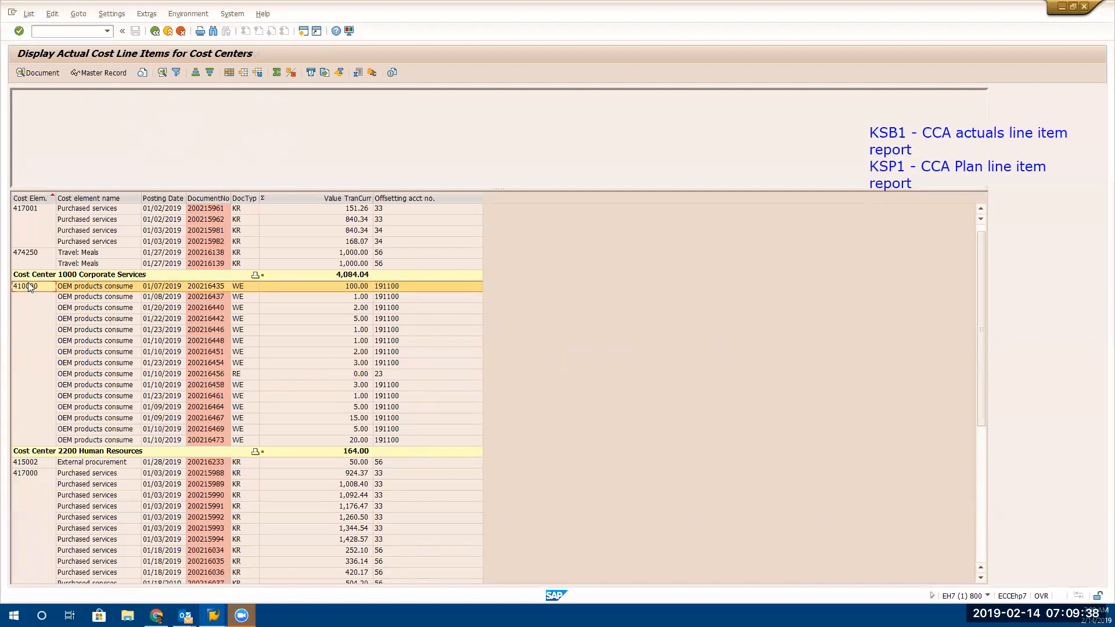
{"action": "left_click", "coordinate": [395, 330]}
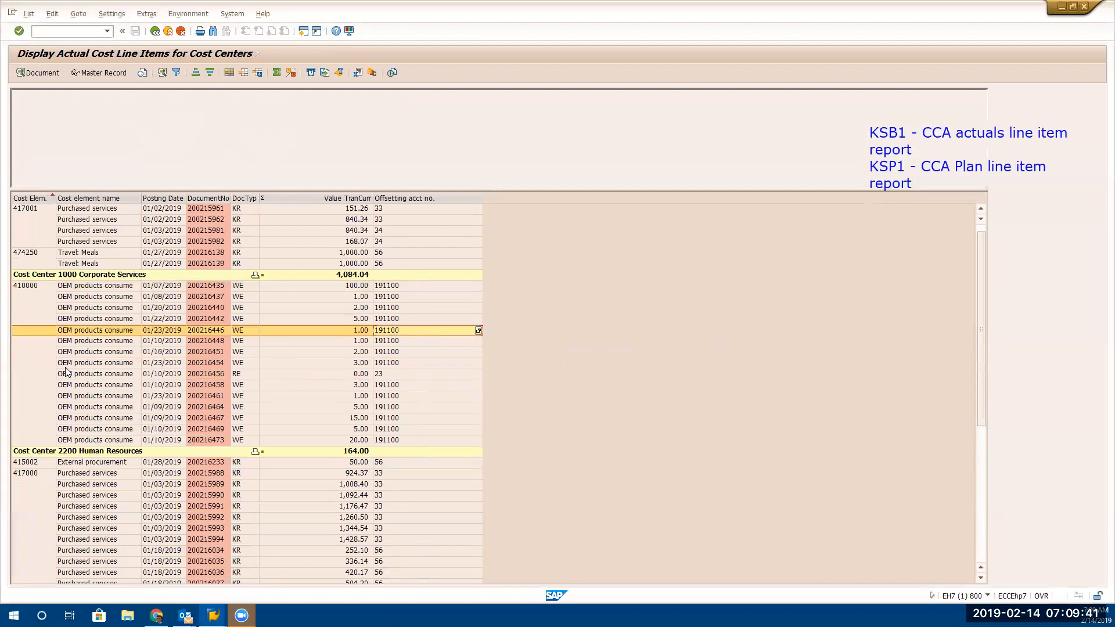
{"action": "left_click", "coordinate": [240, 376]}
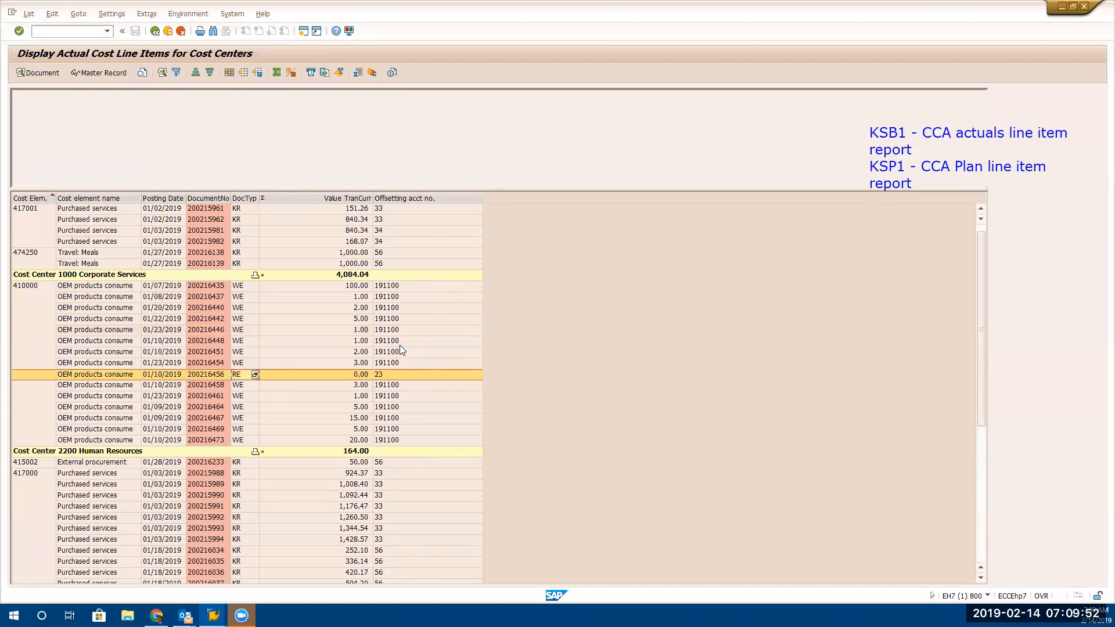
{"action": "scroll", "coordinate": [399, 432], "scroll_direction": "down", "scroll_amount": 10}
{"action": "scroll", "coordinate": [399, 432], "scroll_direction": "up", "scroll_amount": 10}
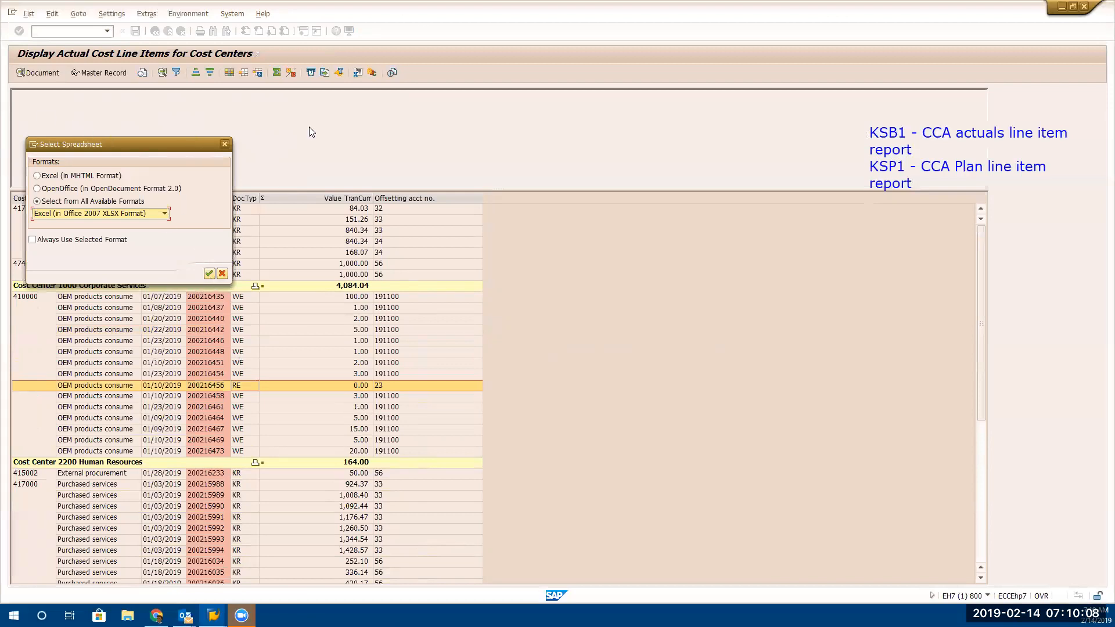
Add the Business Transaction column to the report layout and widen it until its full heading fits
{"action": "left_click_drag", "start_coordinate": [145, 144], "coordinate": [717, 151]}
{"action": "left_click", "coordinate": [795, 281]}
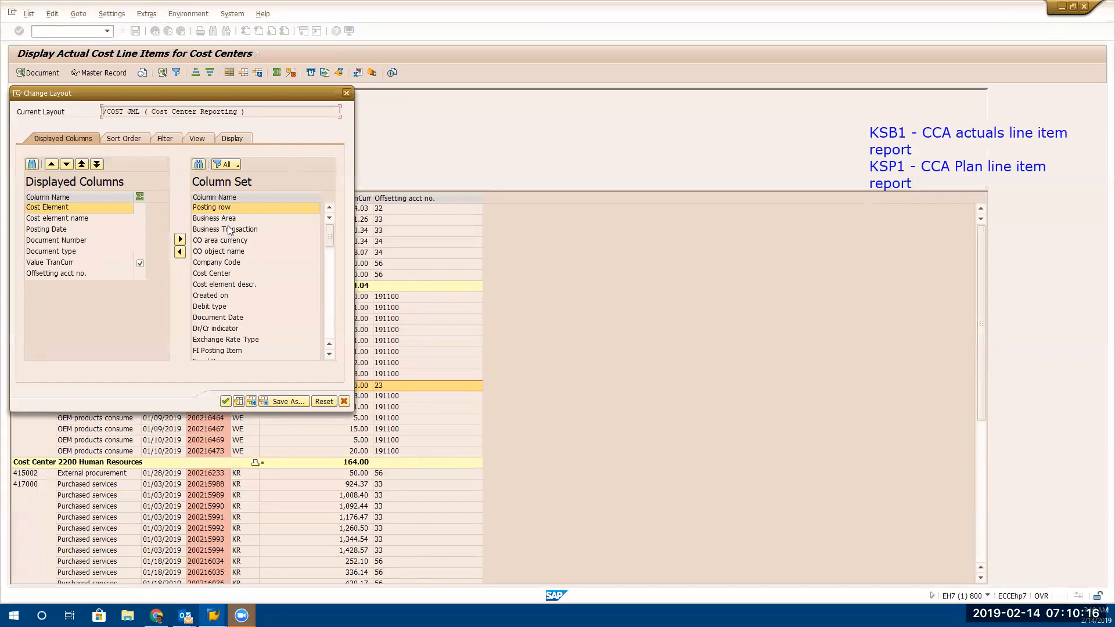
{"action": "double_click", "coordinate": [228, 229]}
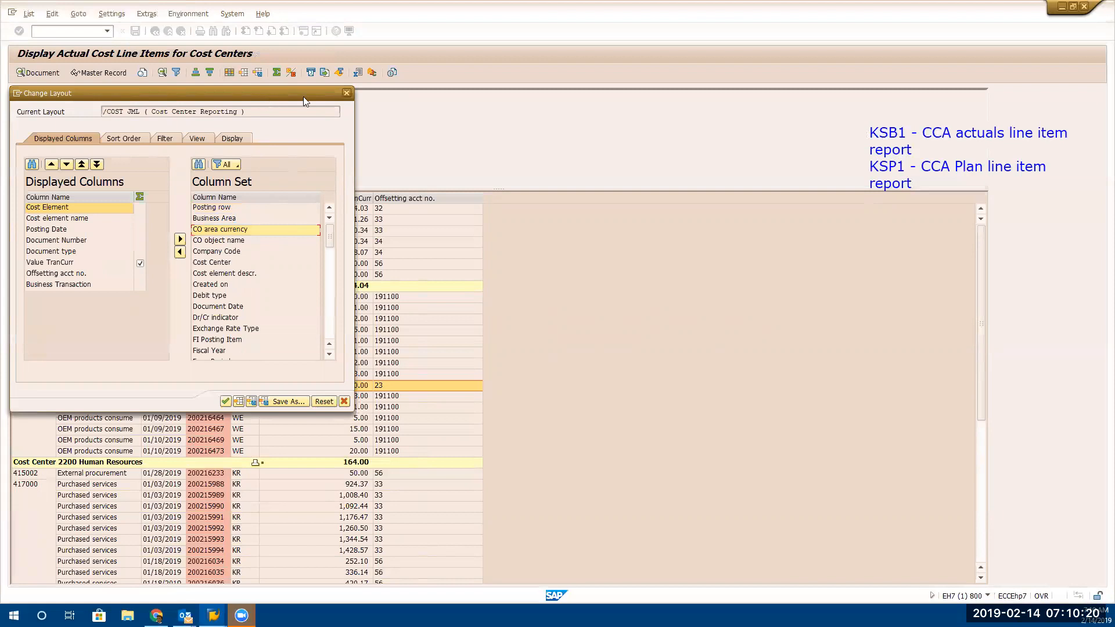
{"action": "left_click_drag", "start_coordinate": [303, 96], "coordinate": [827, 110]}
{"action": "left_click", "coordinate": [750, 414]}
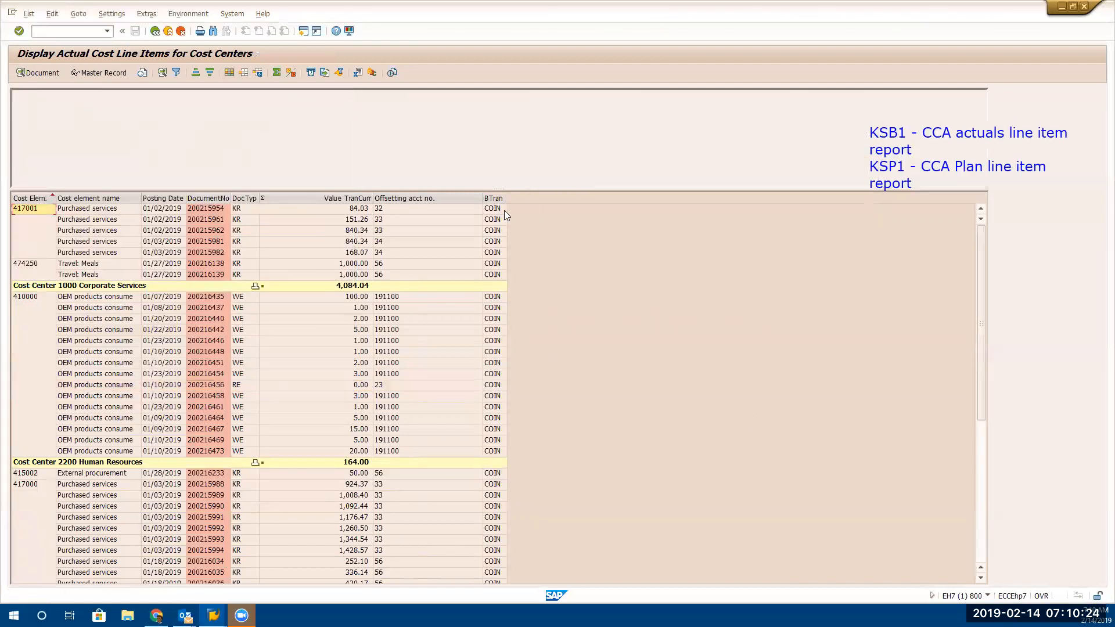
{"action": "left_click_drag", "start_coordinate": [505, 198], "coordinate": [676, 198]}
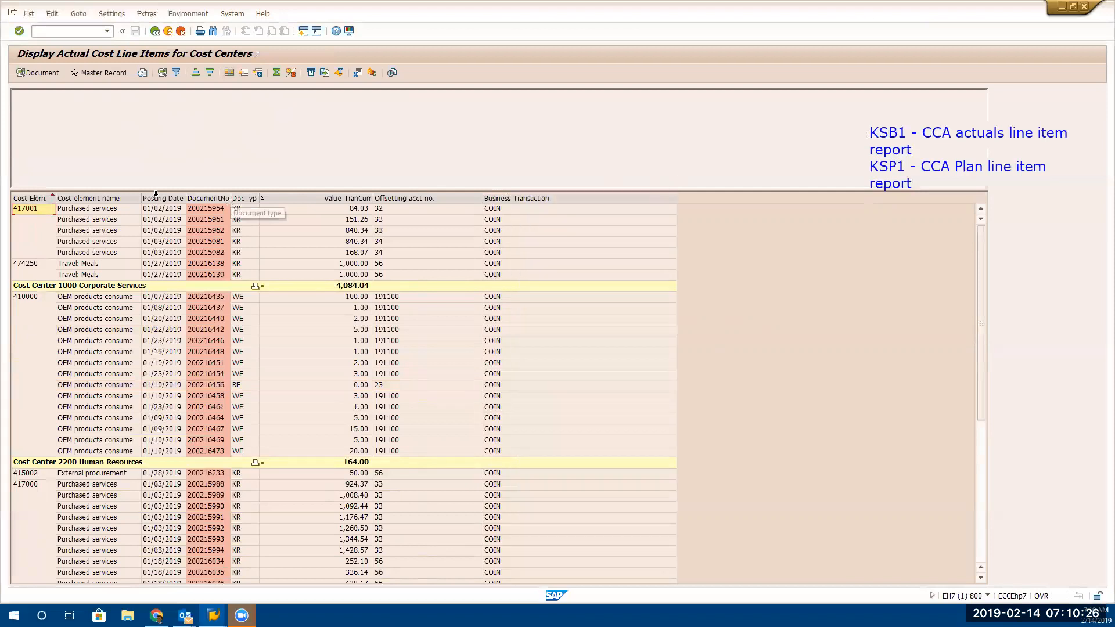
Examine the business transaction codes of the line items across all cost centers in the report
{"action": "left_click", "coordinate": [502, 296]}
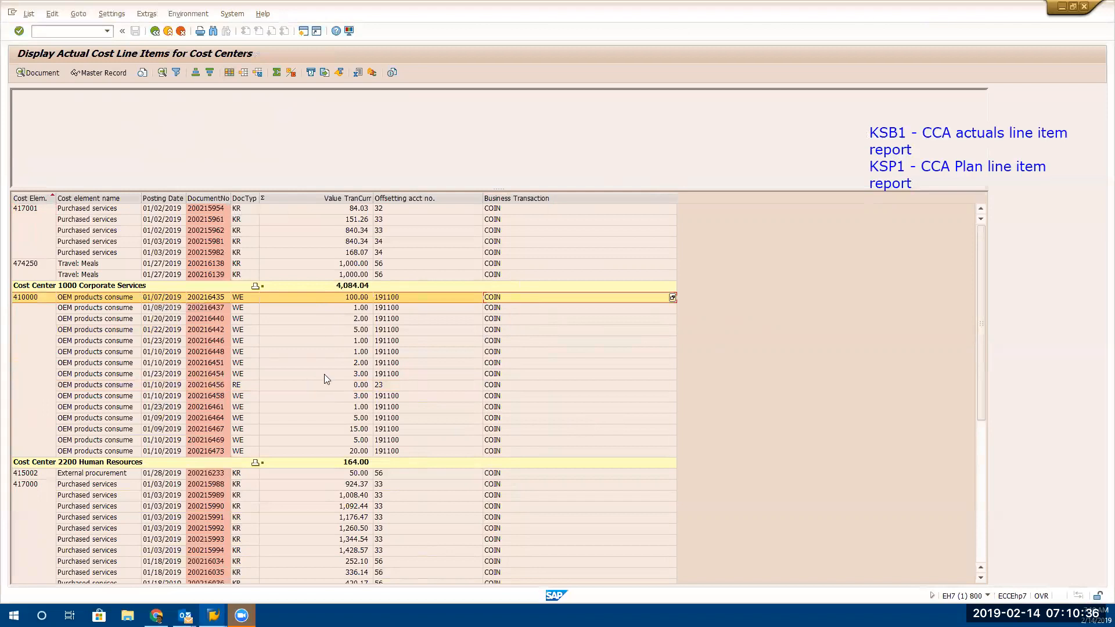
{"action": "scroll", "coordinate": [324, 374], "scroll_direction": "down", "scroll_amount": 8}
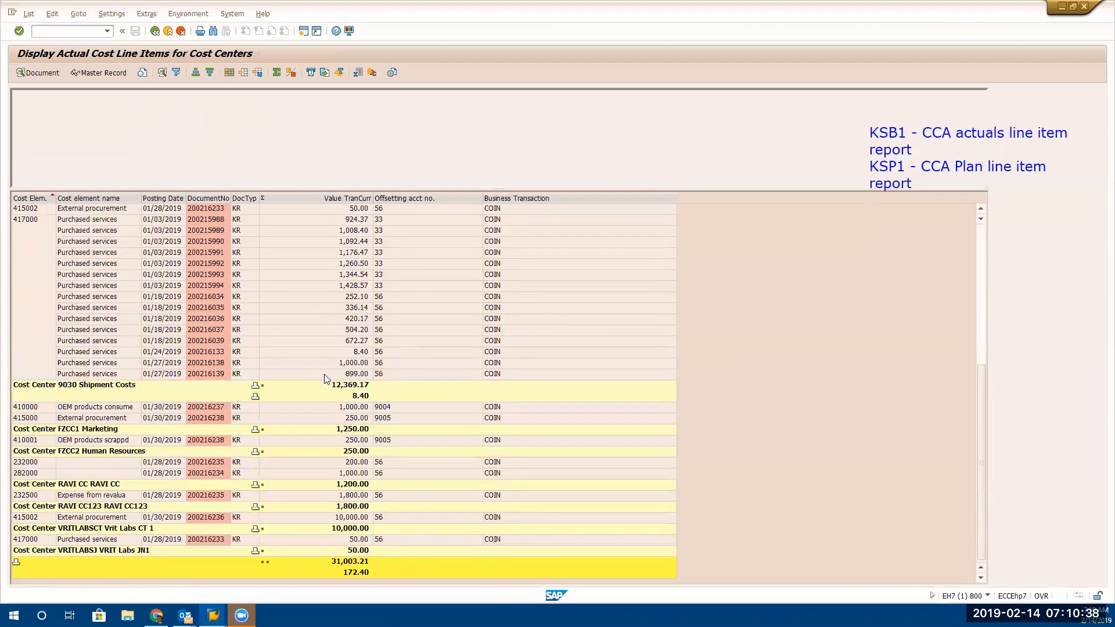
{"action": "scroll", "coordinate": [324, 375], "scroll_direction": "up", "scroll_amount": 8}
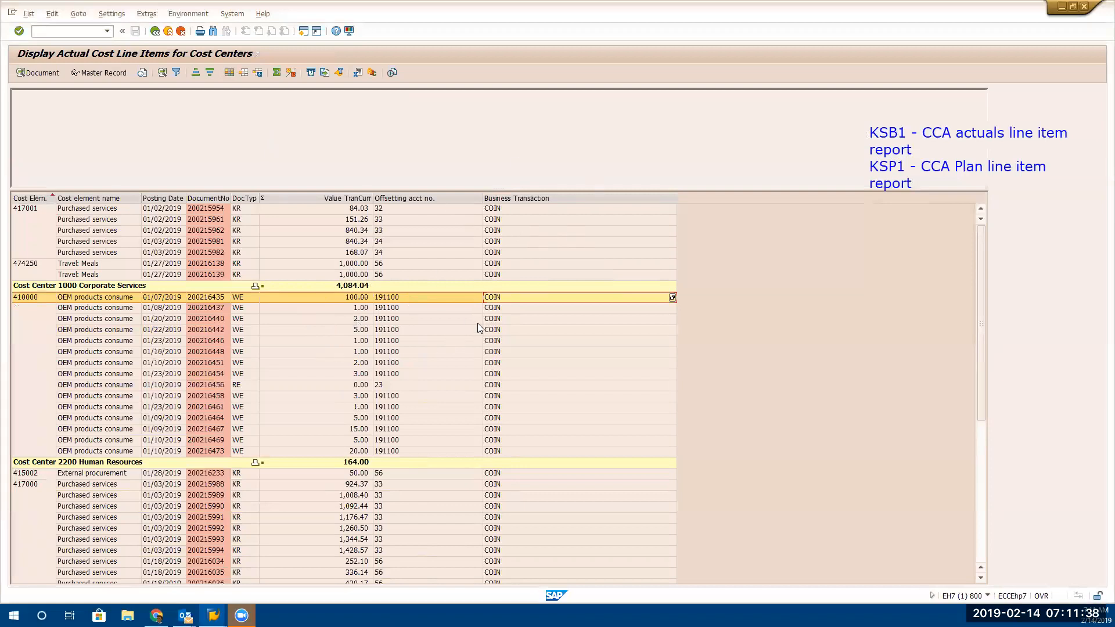
{"action": "scroll", "coordinate": [539, 329], "scroll_direction": "down", "scroll_amount": 8}
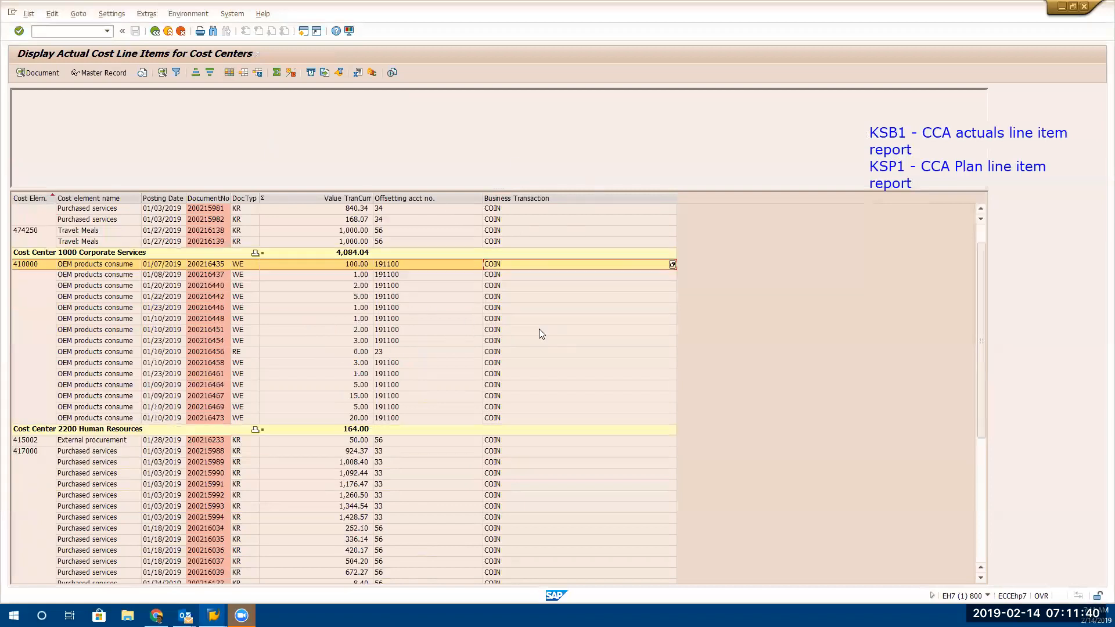
{"action": "scroll", "coordinate": [539, 276], "scroll_direction": "up", "scroll_amount": 8}
{"action": "scroll", "coordinate": [524, 283], "scroll_direction": "down", "scroll_amount": 8}
{"action": "scroll", "coordinate": [521, 266], "scroll_direction": "up", "scroll_amount": 3}
{"action": "scroll", "coordinate": [521, 263], "scroll_direction": "up", "scroll_amount": 5}
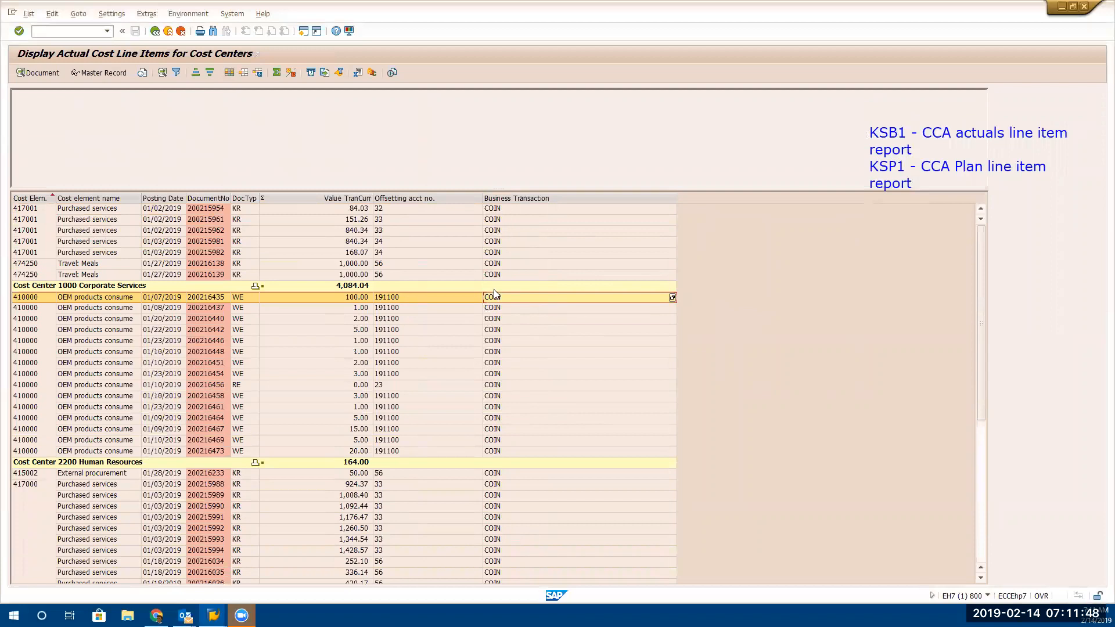
View the accounting document behind the 840.34 purchased services line posted 01/03/2019 and return to the report
{"action": "left_click", "coordinate": [501, 241]}
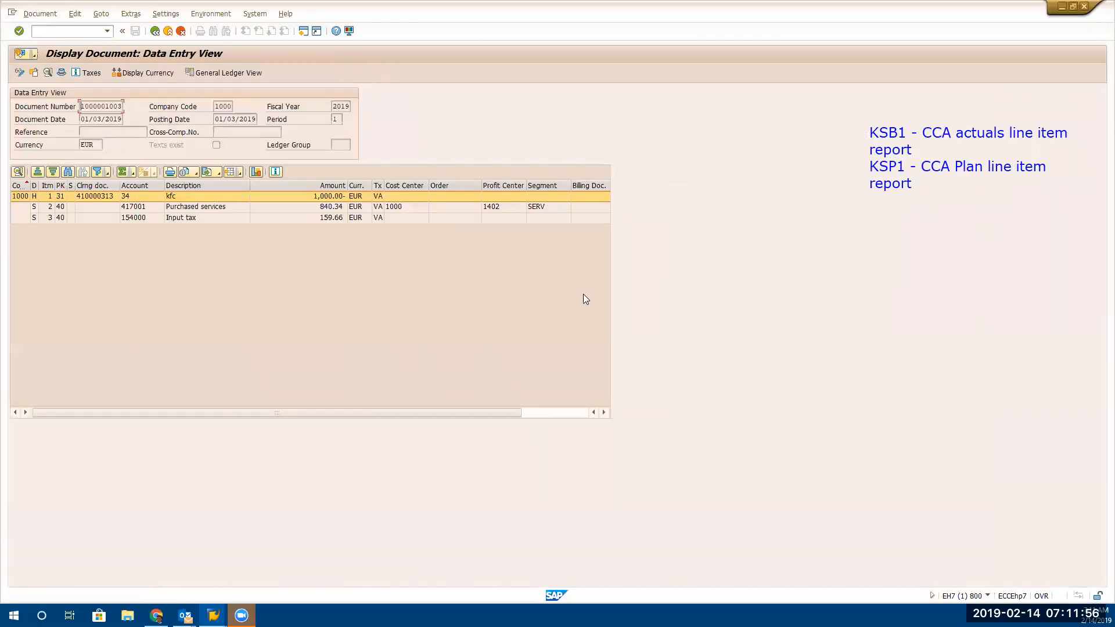
{"action": "left_click", "coordinate": [158, 33]}
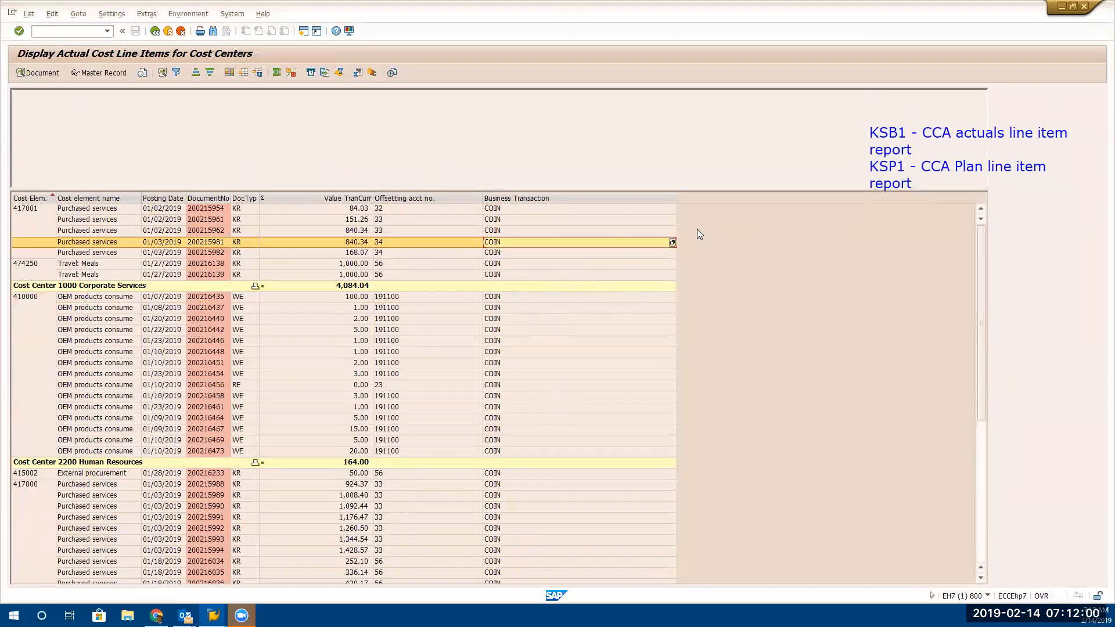
Open the list of possible CO business transactions for the selected line's transaction code, enlarge it and browse its entries
{"action": "double_click", "coordinate": [672, 245]}
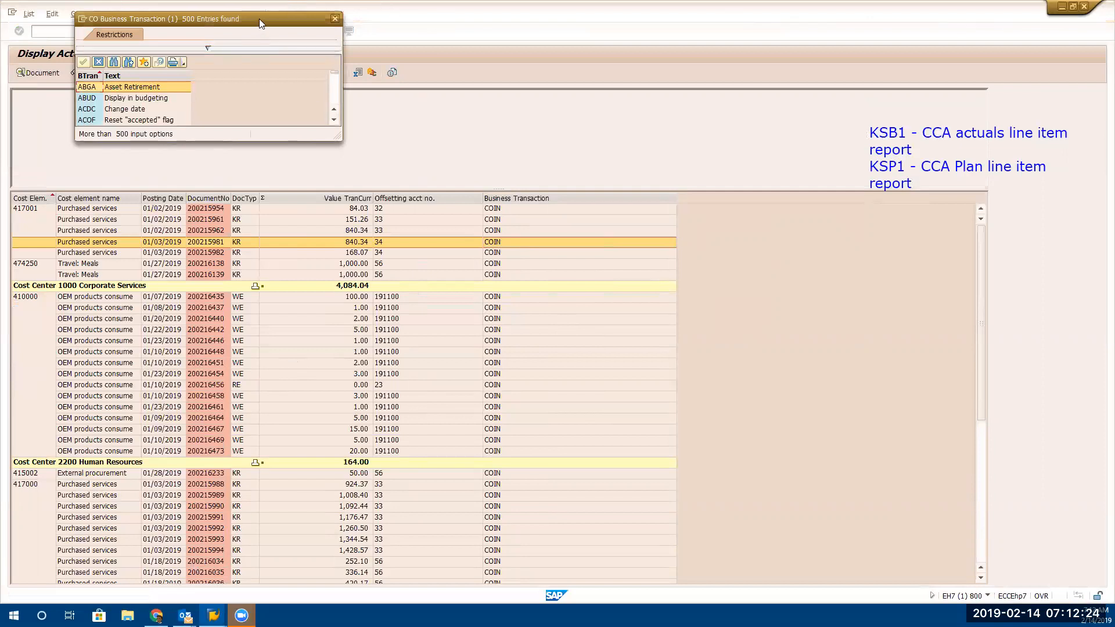
{"action": "left_click_drag", "start_coordinate": [259, 28], "coordinate": [692, 174]}
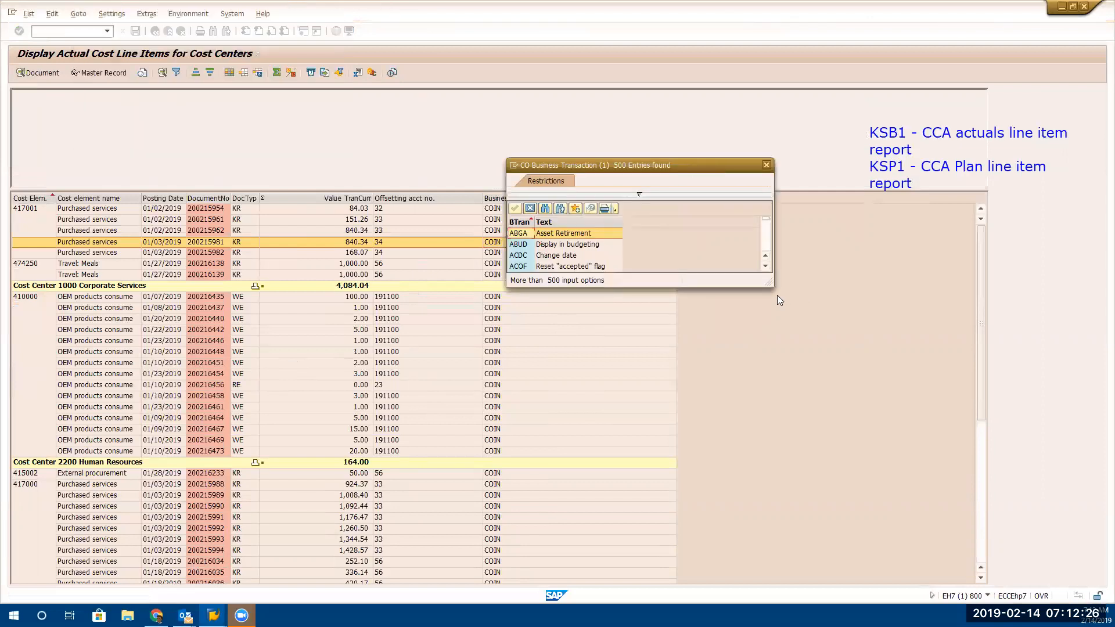
{"action": "left_click_drag", "start_coordinate": [771, 286], "coordinate": [769, 507]}
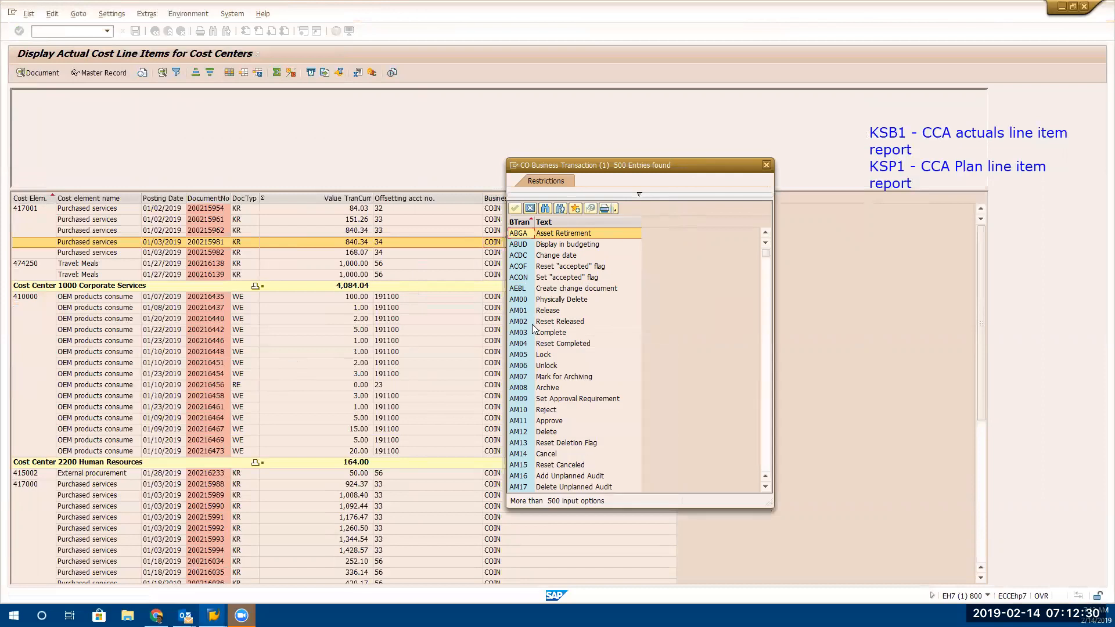
{"action": "scroll", "coordinate": [539, 334], "scroll_direction": "down", "scroll_amount": 10}
{"action": "scroll", "coordinate": [539, 334], "scroll_direction": "up", "scroll_amount": 5}
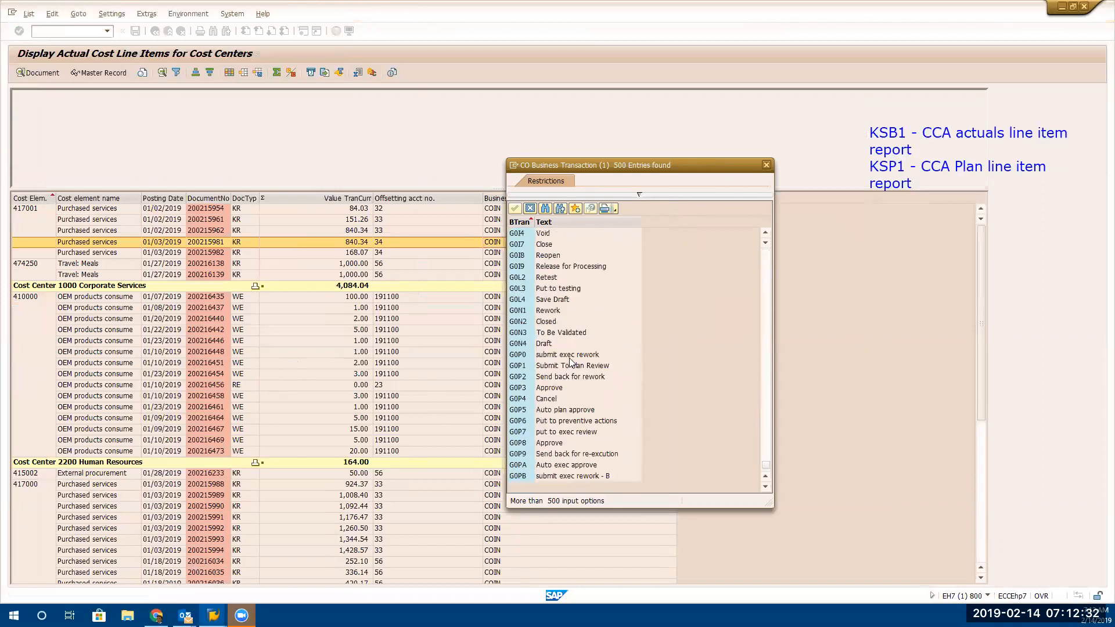
{"action": "scroll", "coordinate": [572, 361], "scroll_direction": "up", "scroll_amount": 5}
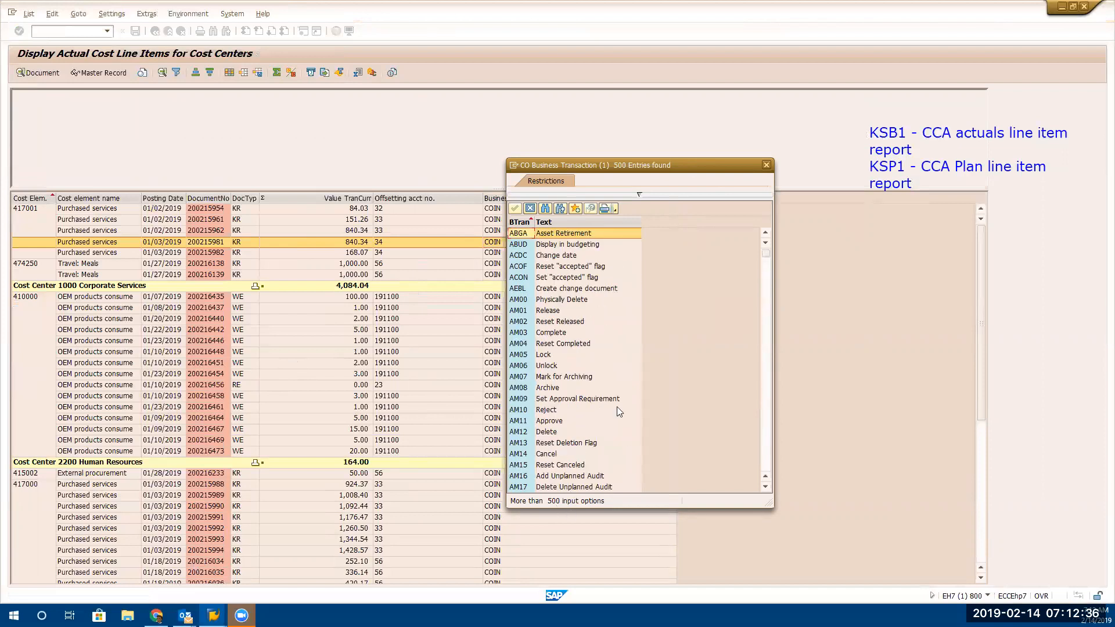
Remove the maximum hits limit from the CO business transaction search and rerun it without restrictions
{"action": "left_click_drag", "start_coordinate": [623, 160], "coordinate": [623, 131]}
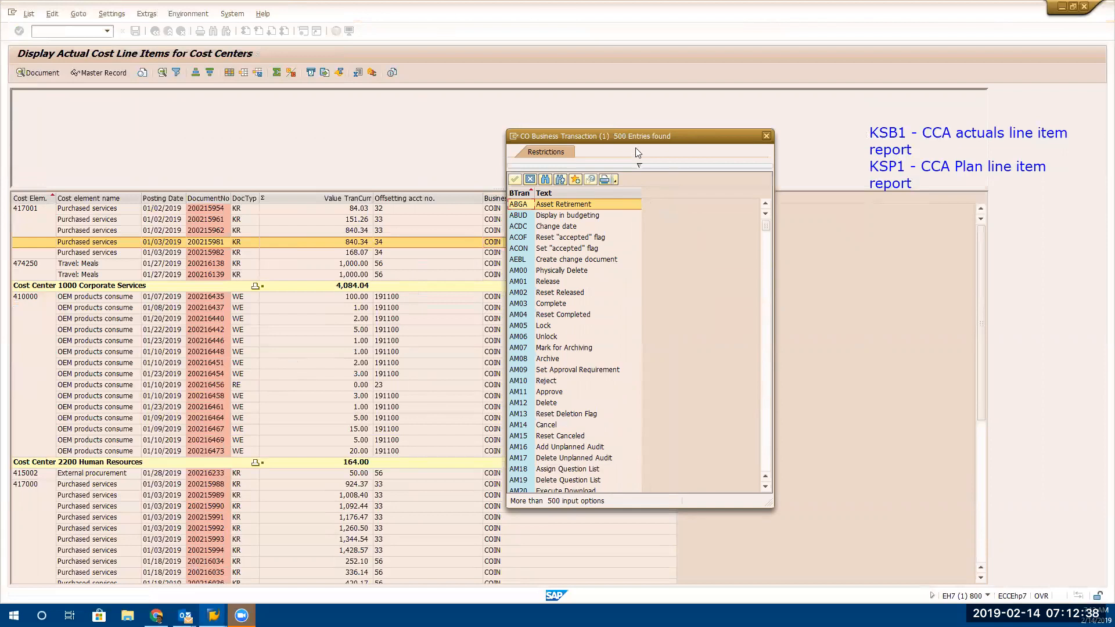
{"action": "left_click", "coordinate": [638, 167]}
{"action": "double_click", "coordinate": [616, 224]}
{"action": "key", "text": "Delete"}
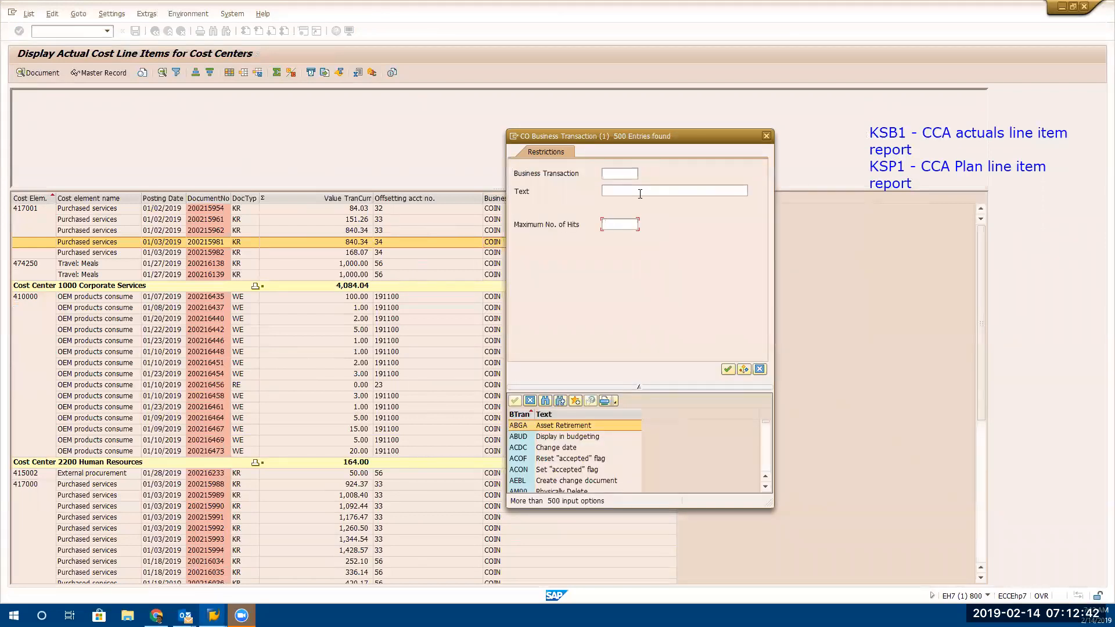
{"action": "left_click", "coordinate": [619, 174]}
{"action": "key", "text": "Return"}
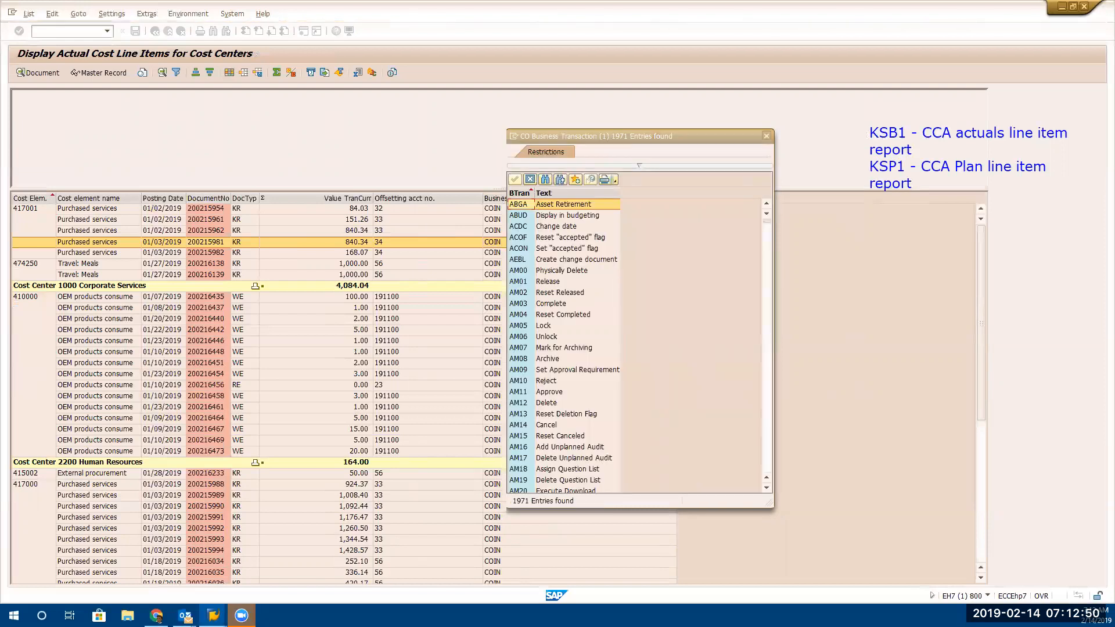
Find the COIN entry in the business transaction list, widen the Text column to read its full description, and close the list
{"action": "scroll", "coordinate": [562, 402], "scroll_direction": "down", "scroll_amount": 10}
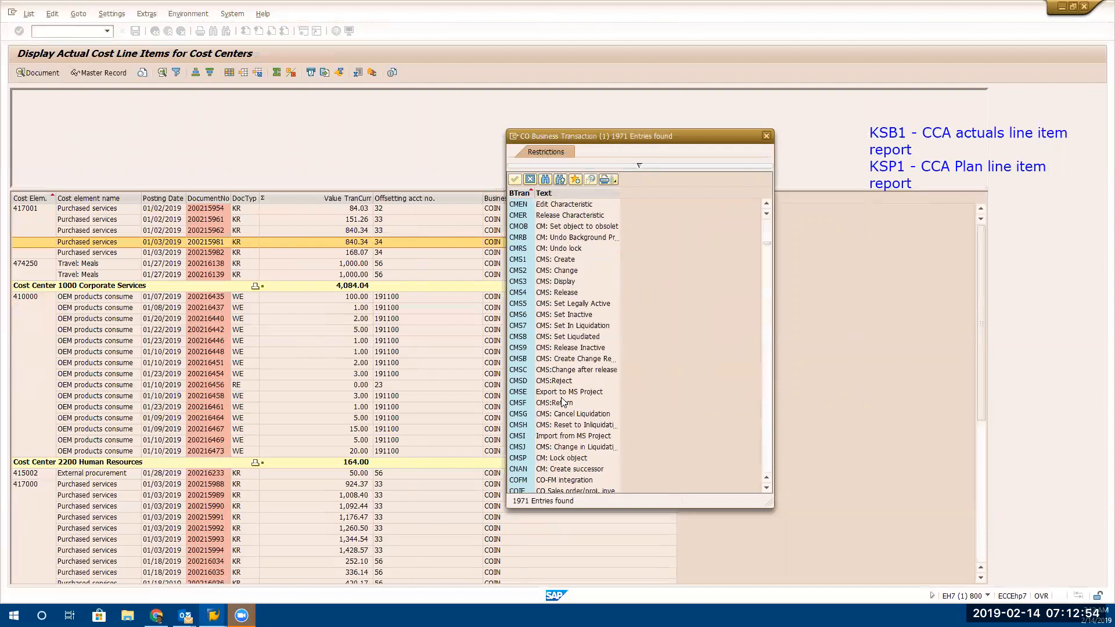
{"action": "scroll", "coordinate": [562, 402], "scroll_direction": "up", "scroll_amount": 2}
{"action": "scroll", "coordinate": [562, 402], "scroll_direction": "up", "scroll_amount": 5}
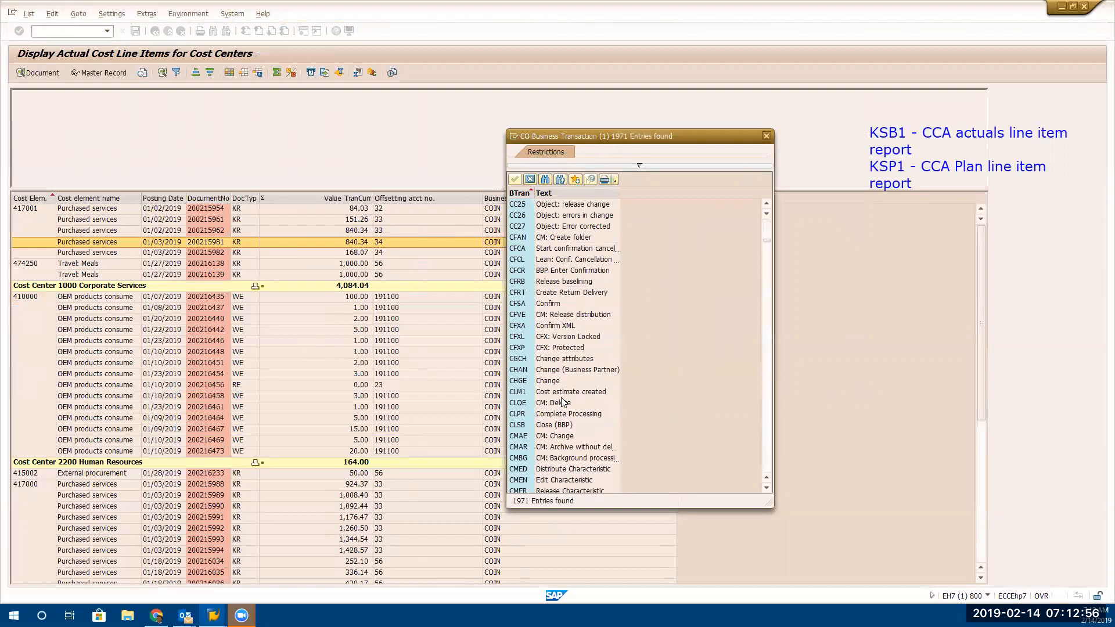
{"action": "scroll", "coordinate": [569, 357], "scroll_direction": "down", "scroll_amount": 5}
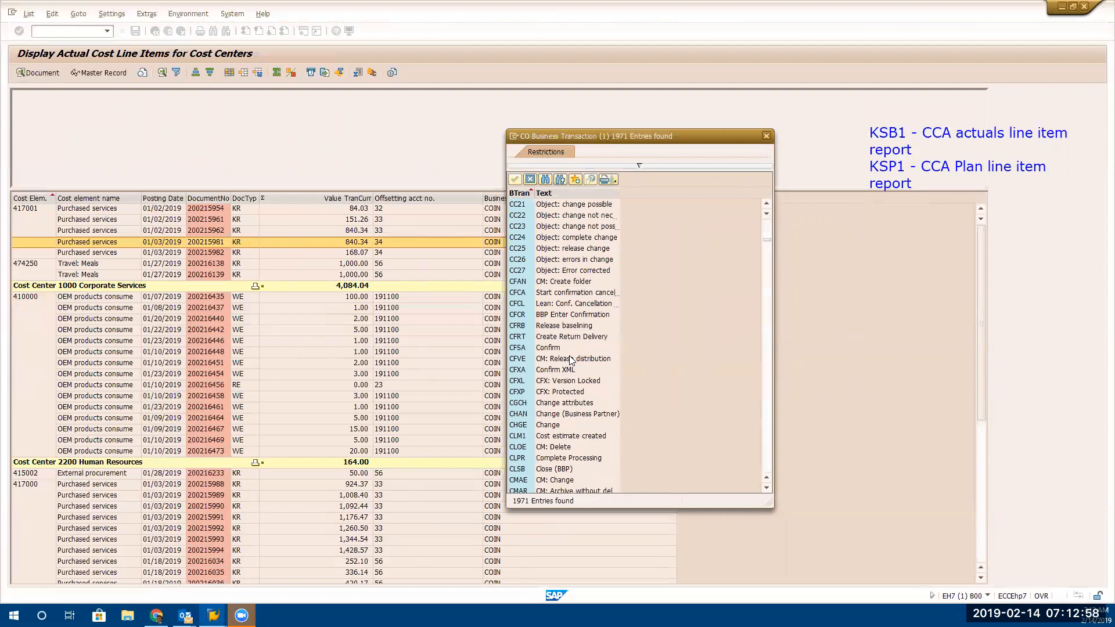
{"action": "scroll", "coordinate": [569, 358], "scroll_direction": "down", "scroll_amount": 5}
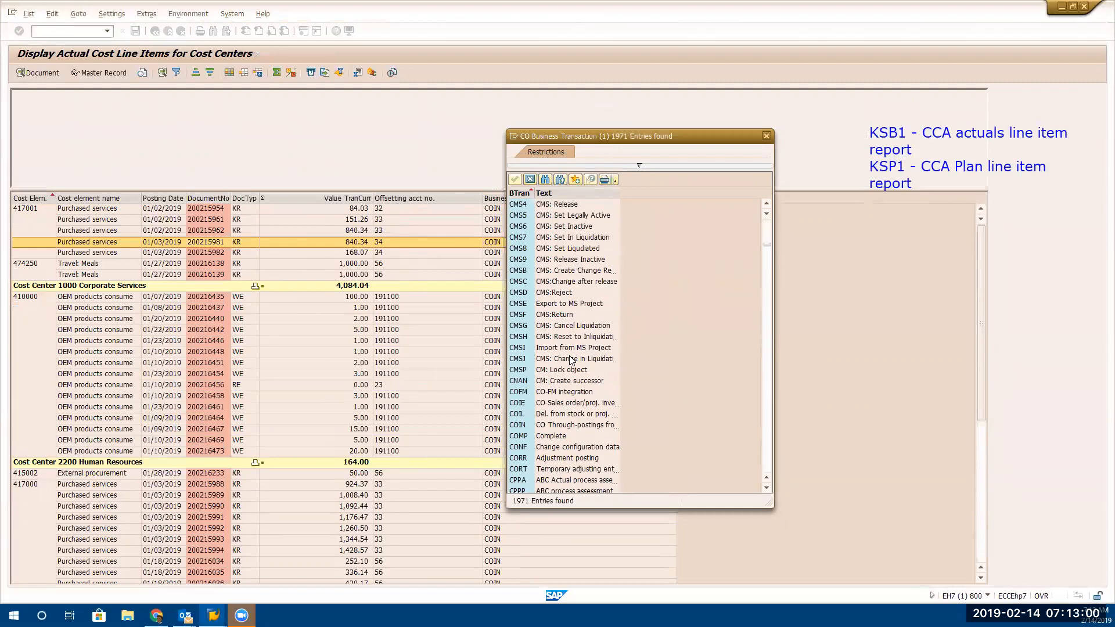
{"action": "left_click", "coordinate": [554, 424]}
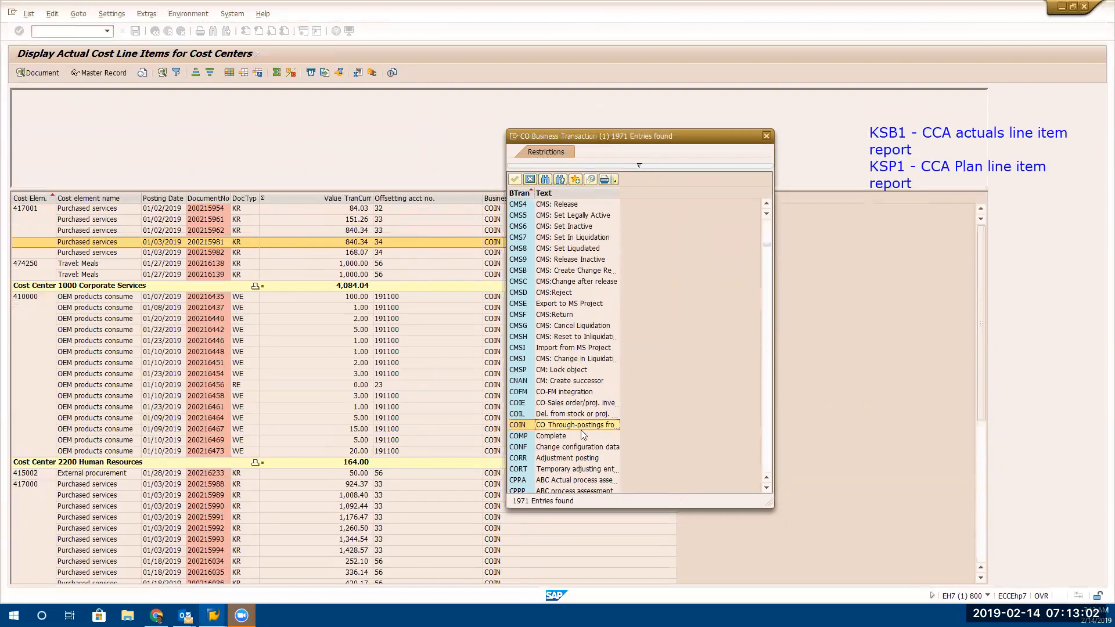
{"action": "left_click_drag", "start_coordinate": [619, 197], "coordinate": [700, 217]}
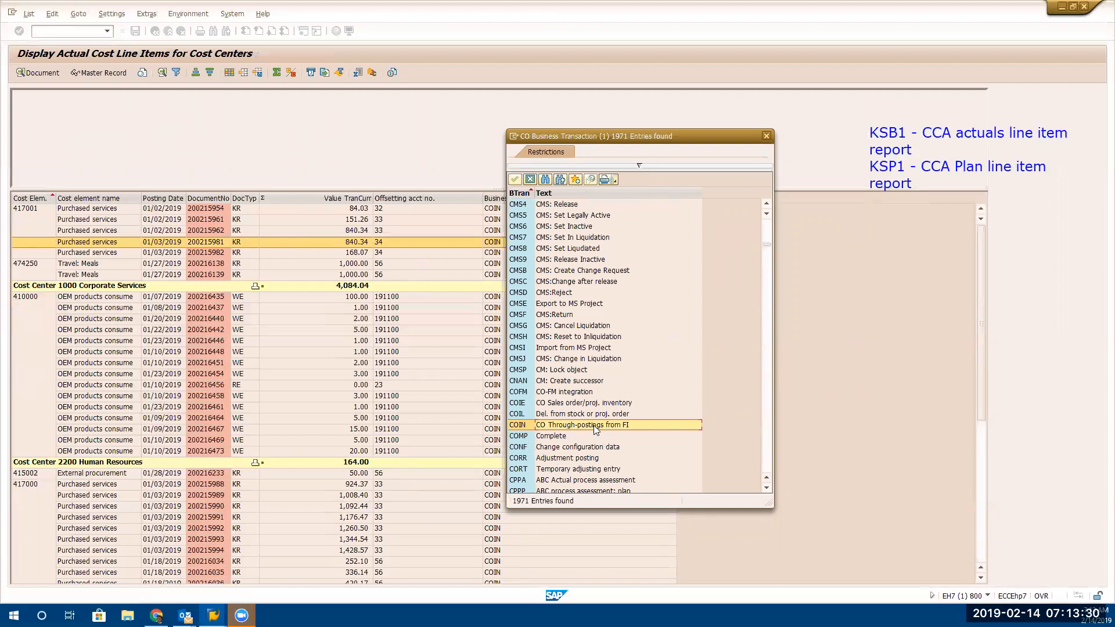
{"action": "left_click", "coordinate": [766, 135]}
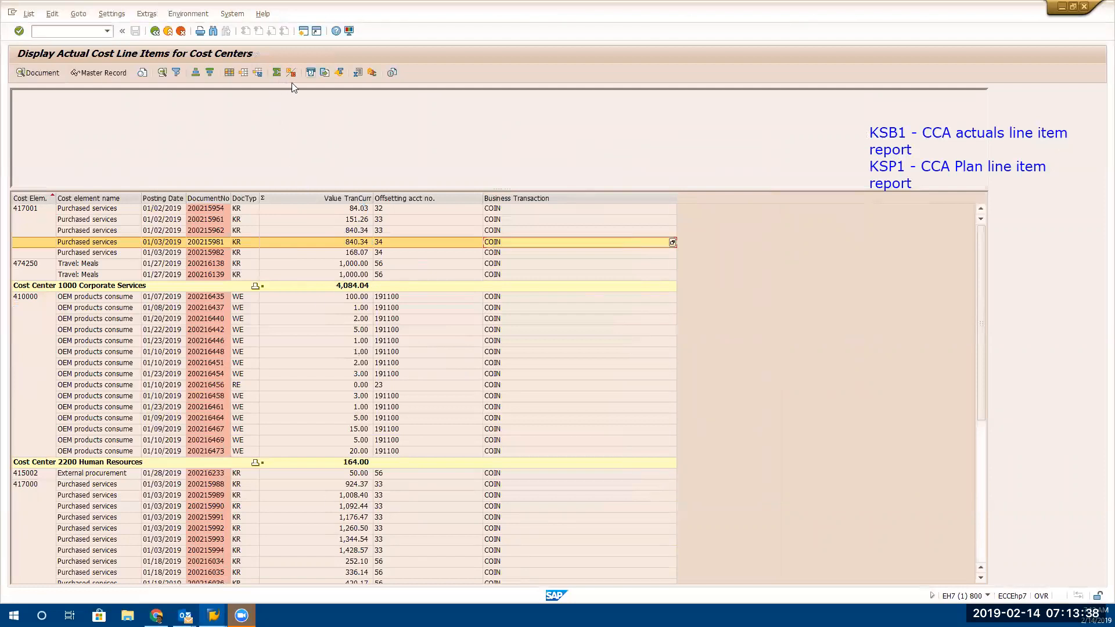
Export the line item report as a spreadsheet in Excel (in Office 2007 XLSX Format), choosing the Desktop as the save location
{"action": "right_click", "coordinate": [307, 262]}
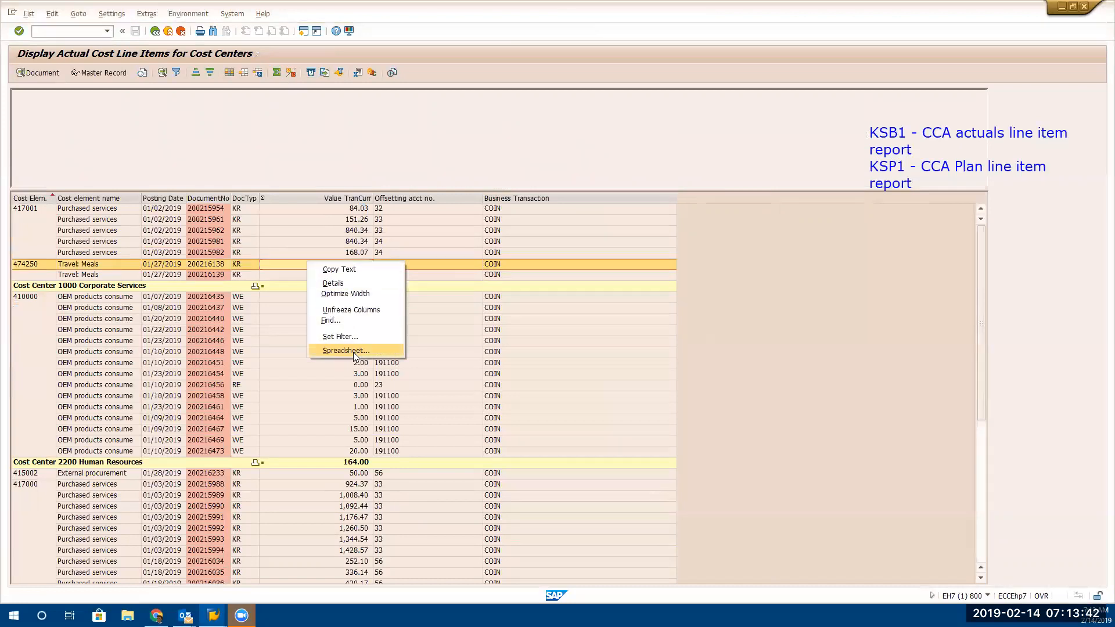
{"action": "left_click", "coordinate": [350, 351]}
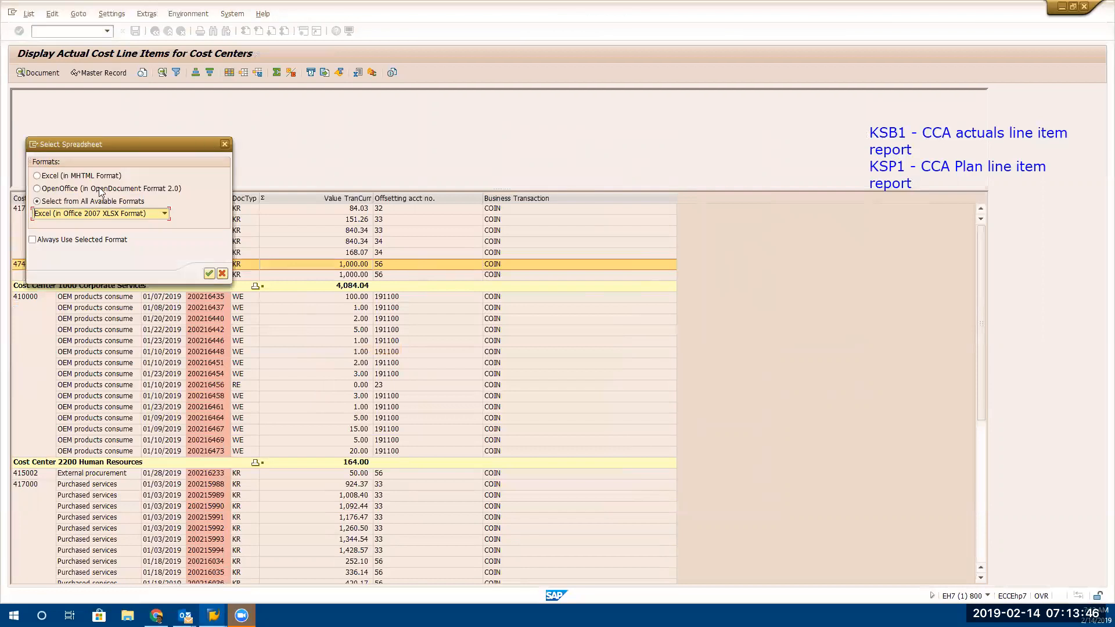
{"action": "left_click", "coordinate": [209, 272]}
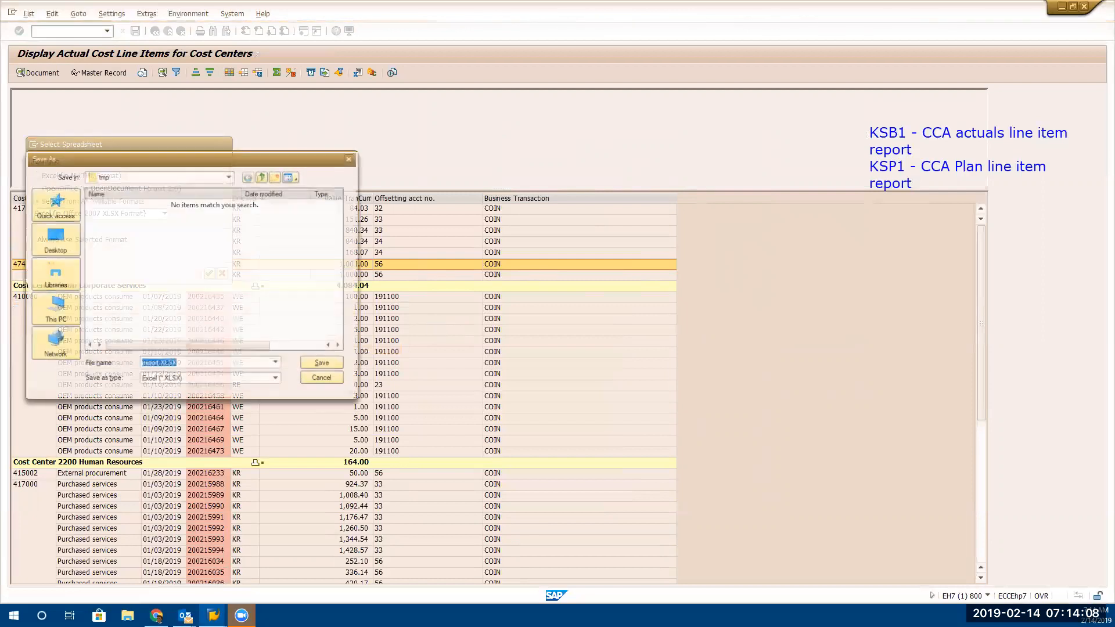
{"action": "left_click_drag", "start_coordinate": [250, 158], "coordinate": [935, 128]}
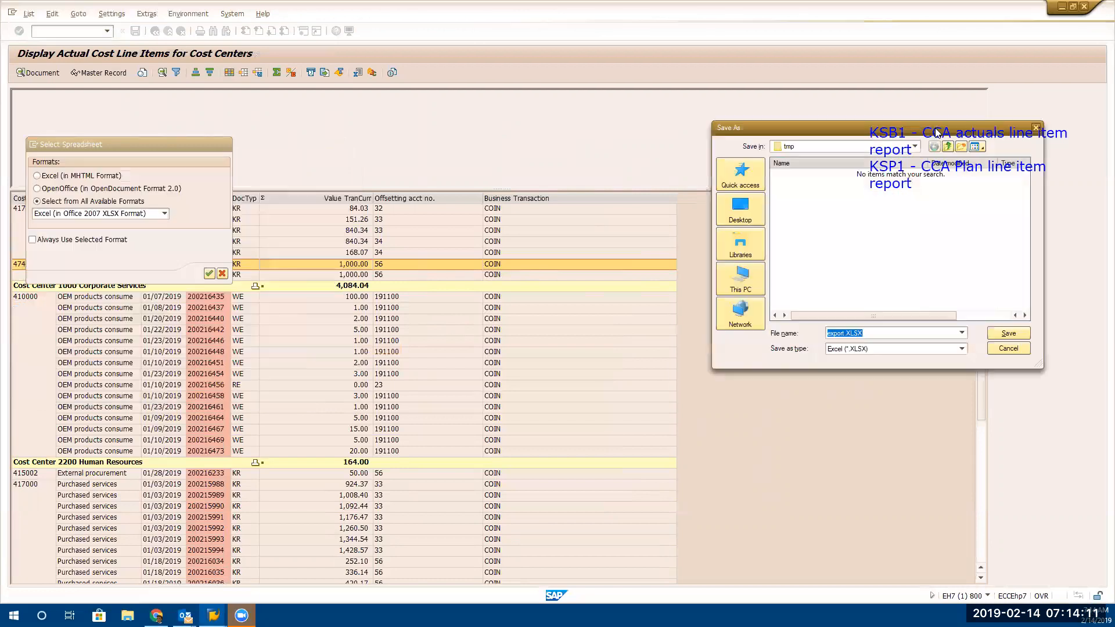
{"action": "left_click", "coordinate": [743, 212]}
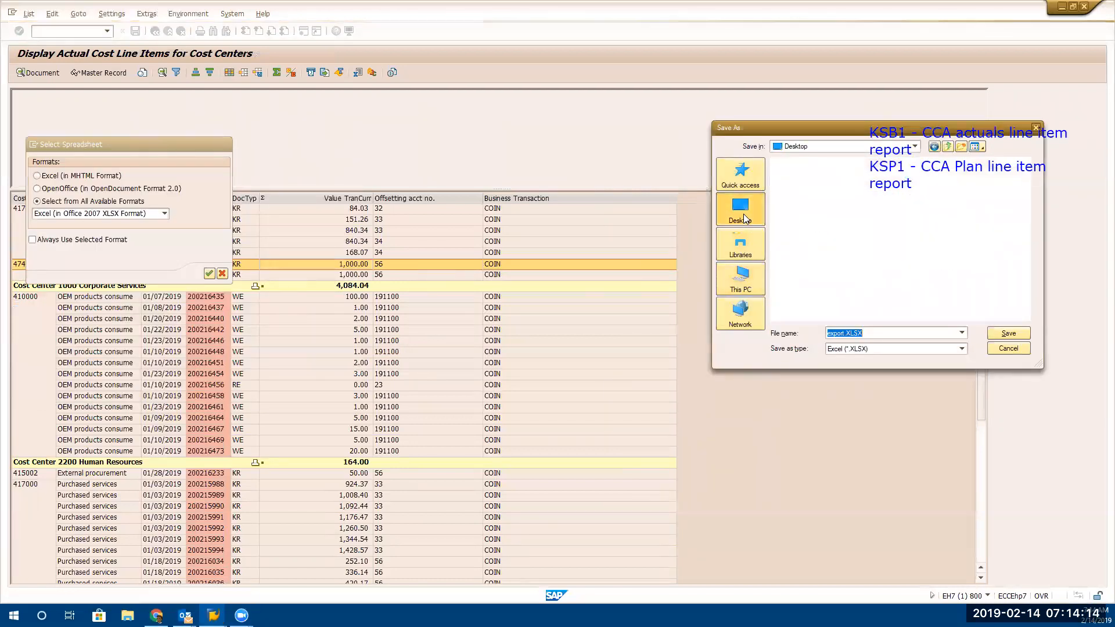
{"action": "left_click", "coordinate": [748, 252]}
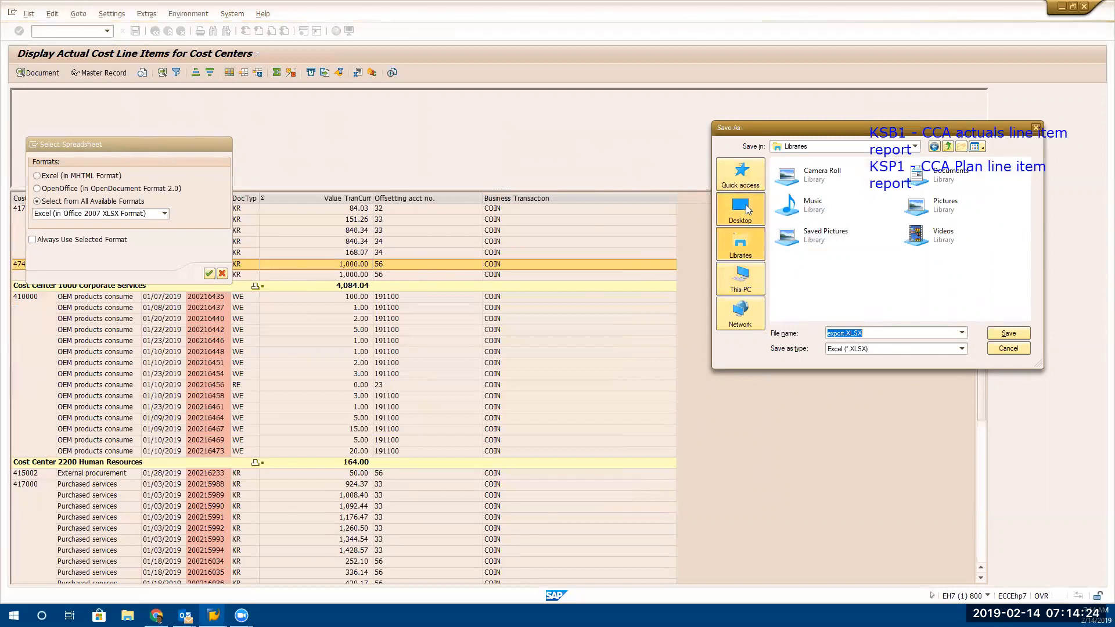
{"action": "left_click", "coordinate": [747, 207]}
Save the exported spreadsheet as KSB1 Report, allowing SAP to create and open the file
{"action": "left_click", "coordinate": [895, 330]}
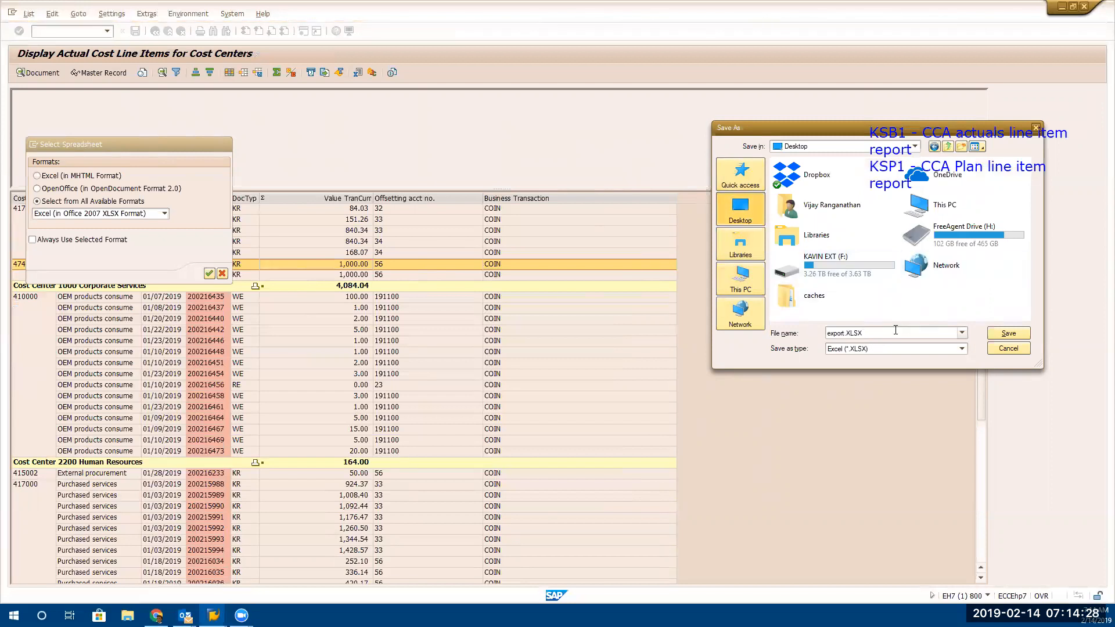
{"action": "key", "text": "BackSpace"}
{"action": "key", "text": "BackSpace"}
{"action": "key", "text": "BackSpace"}
{"action": "key", "text": "BackSpace"}
{"action": "key", "text": "BackSpace"}
{"action": "key", "text": "BackSpace"}
{"action": "key", "text": "BackSpace"}
{"action": "key", "text": "BackSpace"}
{"action": "key", "text": "BackSpace"}
{"action": "key", "text": "BackSpace"}
{"action": "type", "text": "KS"}
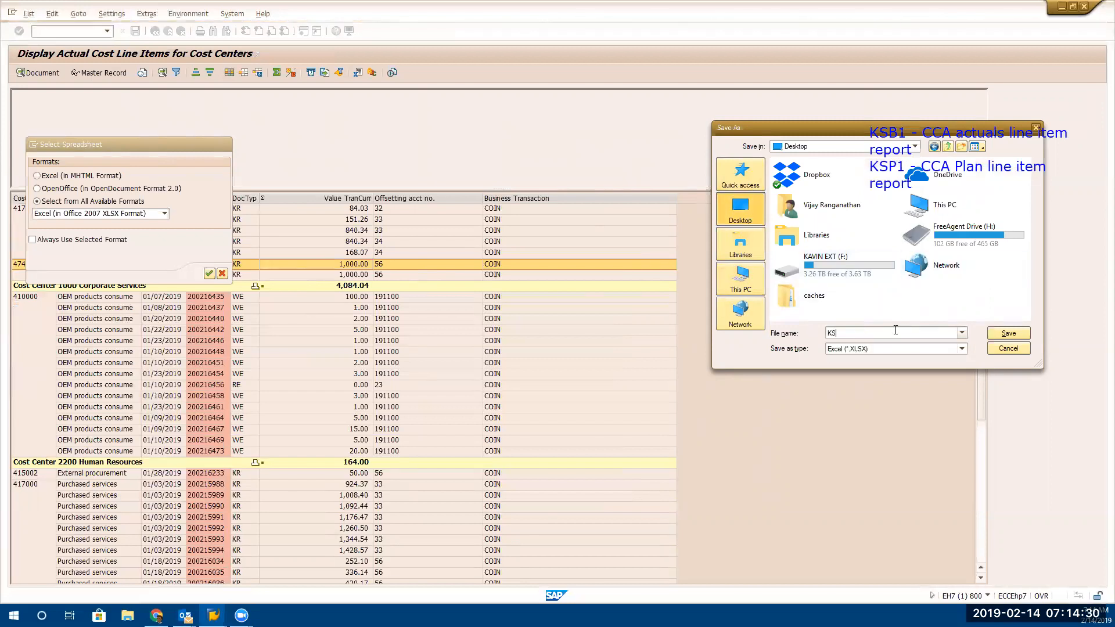
{"action": "type", "text": "B1 Rpoer"}
{"action": "key", "text": "BackSpace"}
{"action": "key", "text": "BackSpace"}
{"action": "type", "text": "eport"}
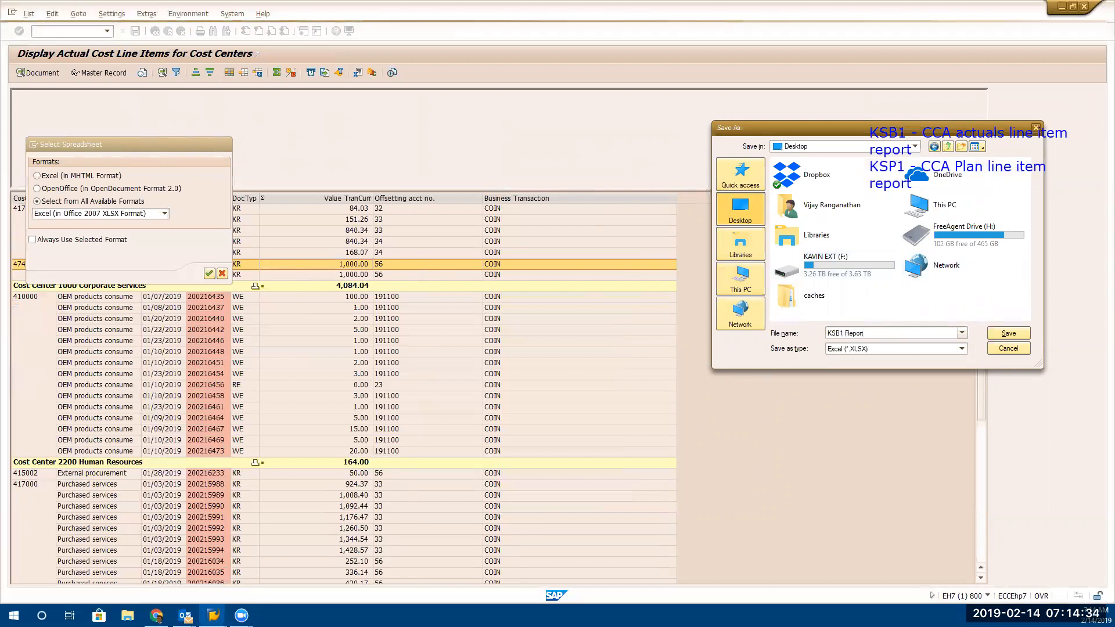
{"action": "left_click", "coordinate": [1012, 330]}
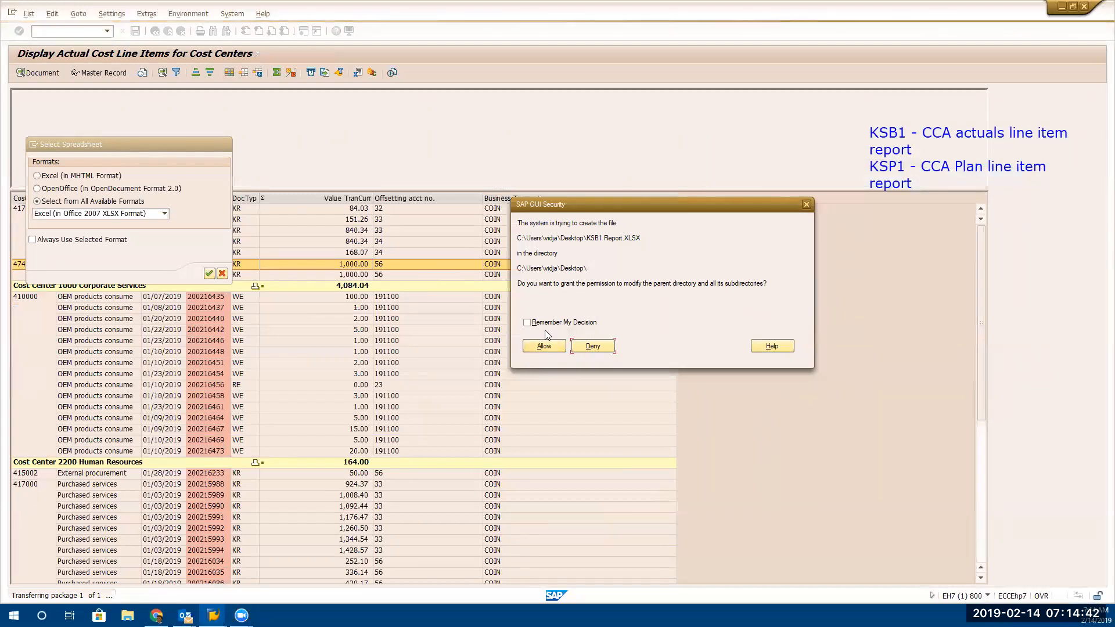
{"action": "left_click", "coordinate": [540, 347]}
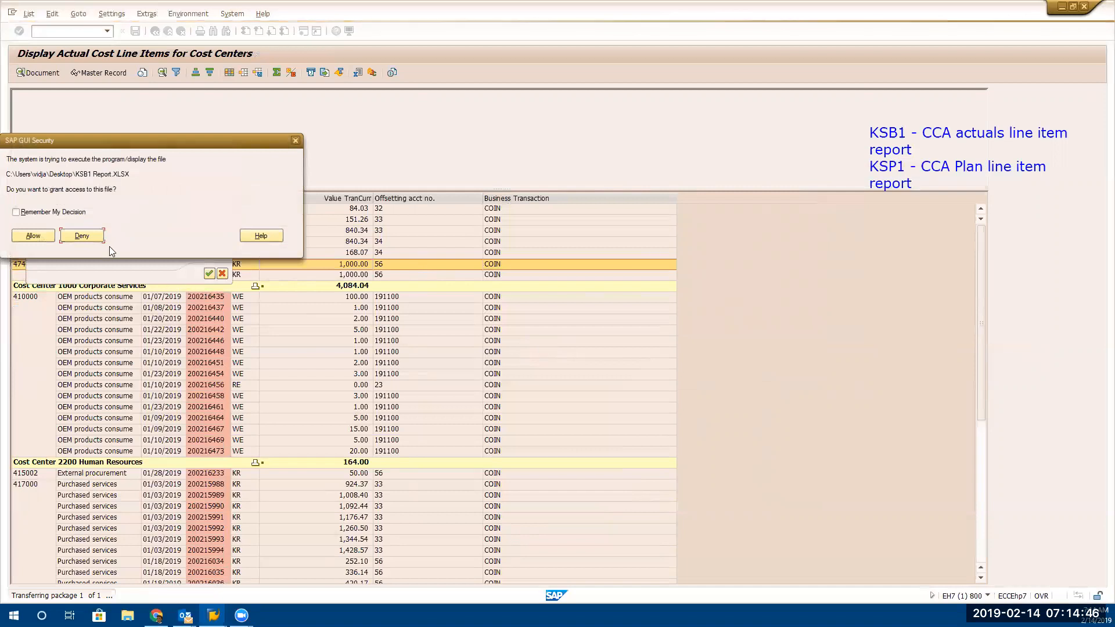
{"action": "left_click", "coordinate": [48, 235]}
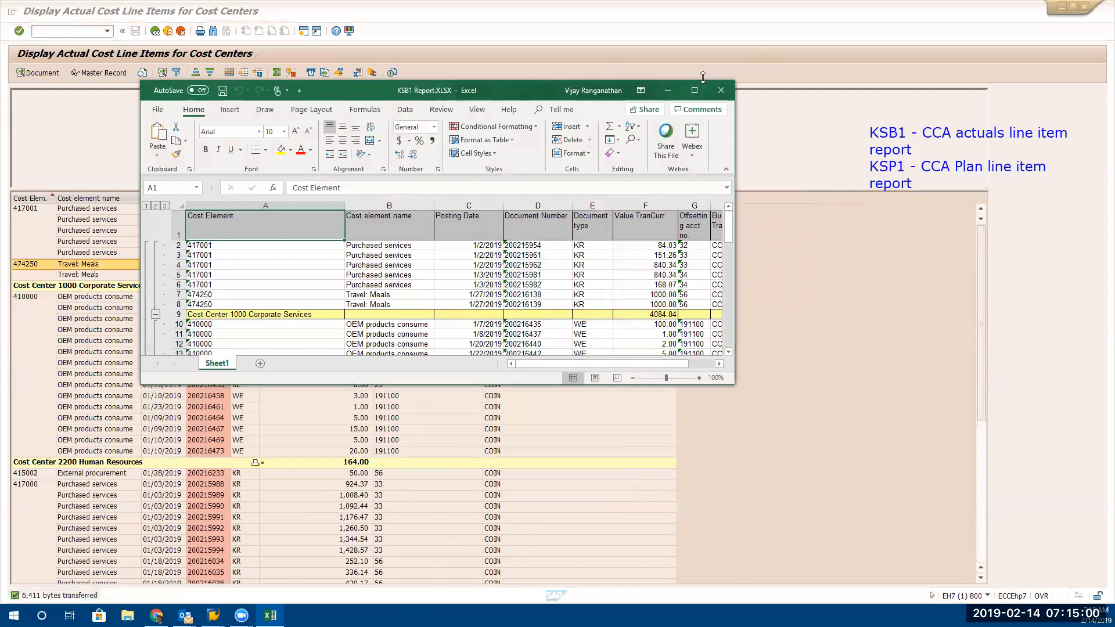
Maximize the exported KSB1 Report workbook in Excel and compare its rows with the line item report in SAP
{"action": "left_click", "coordinate": [694, 90]}
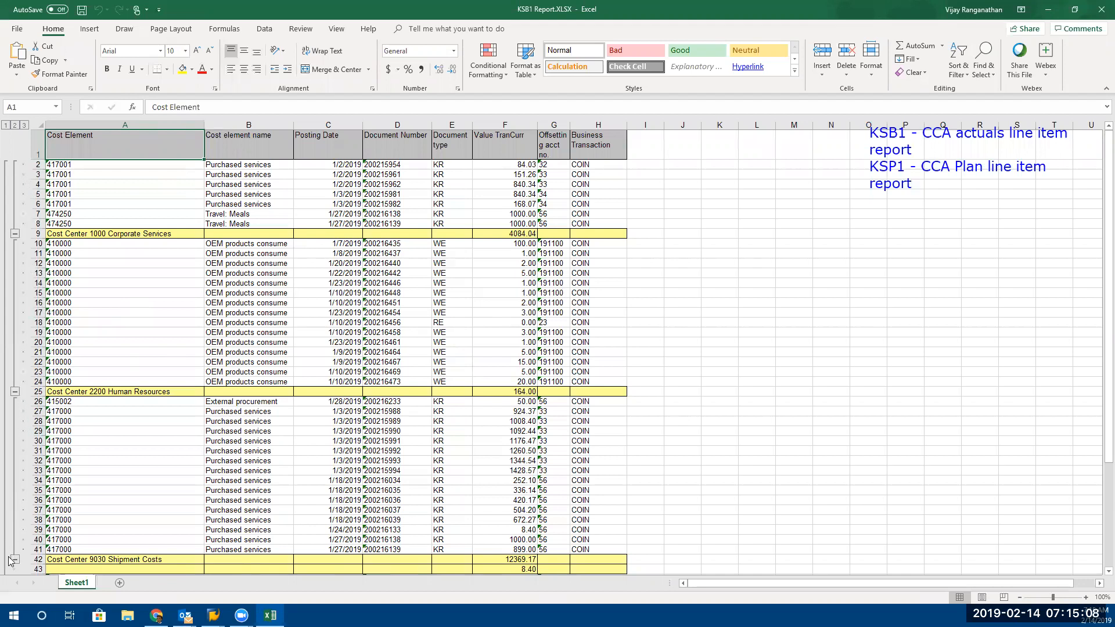
{"action": "key", "text": "alt+Tab"}
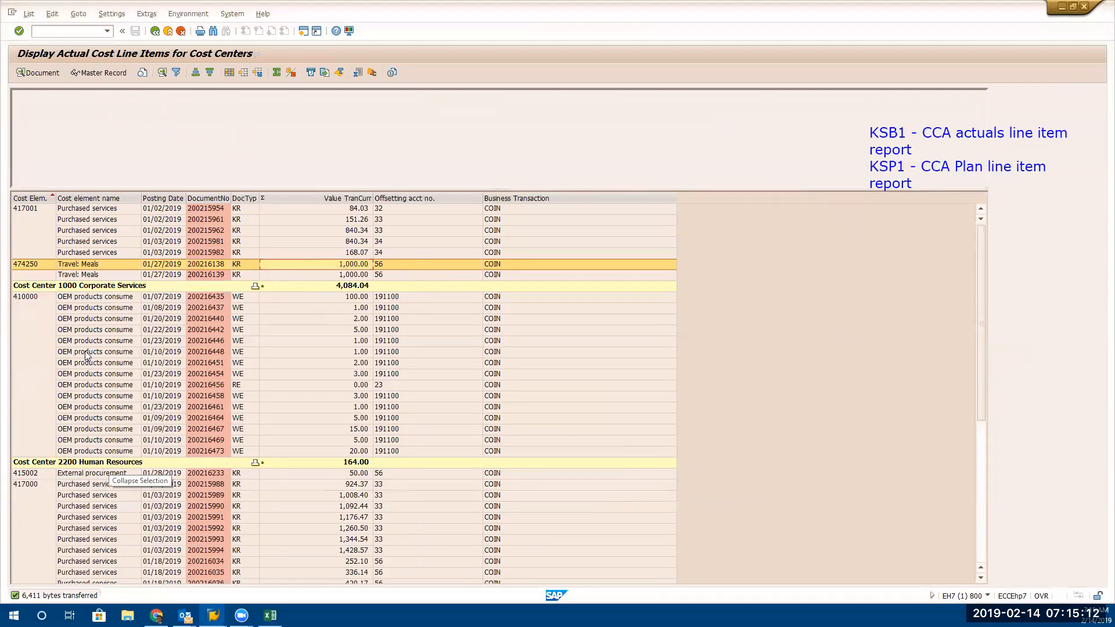
{"action": "key", "text": "alt+Tab"}
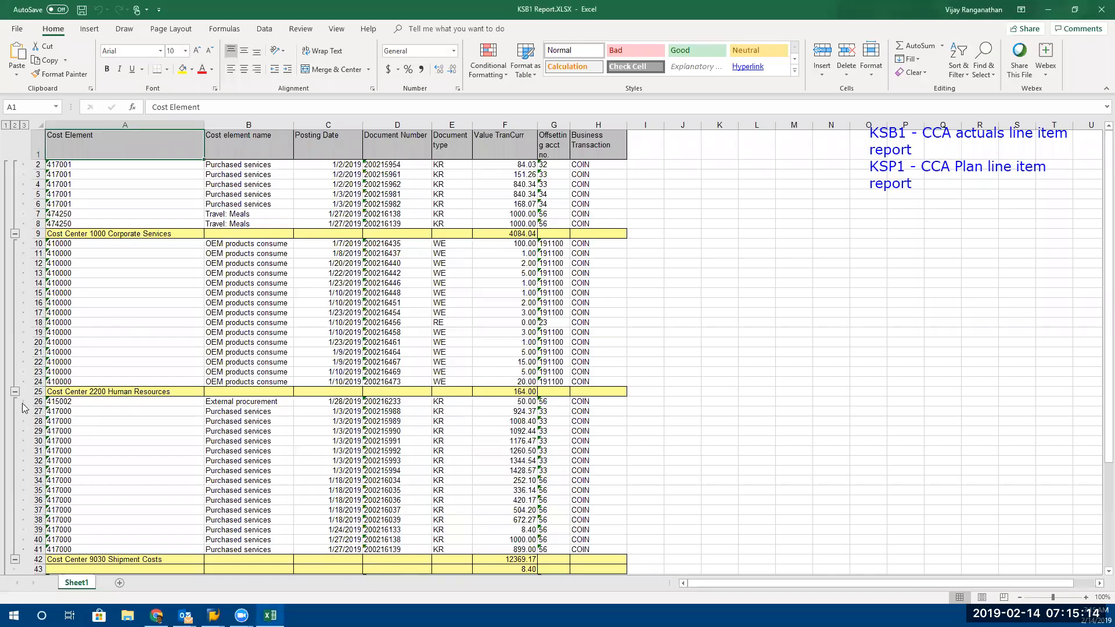
{"action": "scroll", "coordinate": [137, 236], "scroll_direction": "down", "scroll_amount": 1}
{"action": "scroll", "coordinate": [136, 238], "scroll_direction": "up", "scroll_amount": 1}
Collapse the line item groups of every cost center in the workbook so only the subtotal rows remain
{"action": "left_click", "coordinate": [15, 234]}
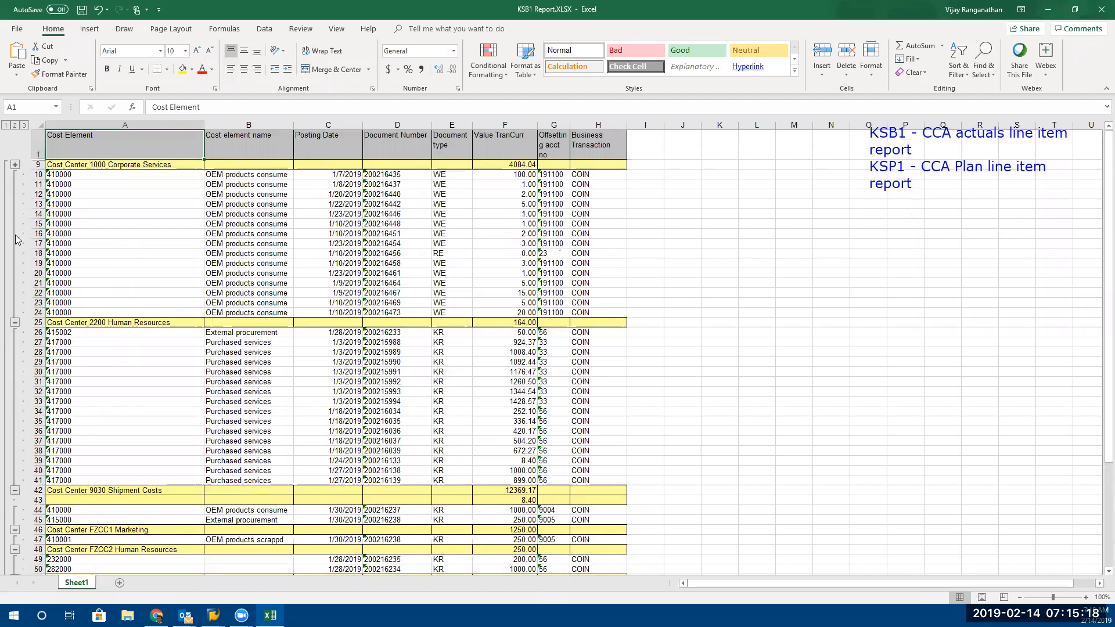
{"action": "left_click", "coordinate": [15, 324]}
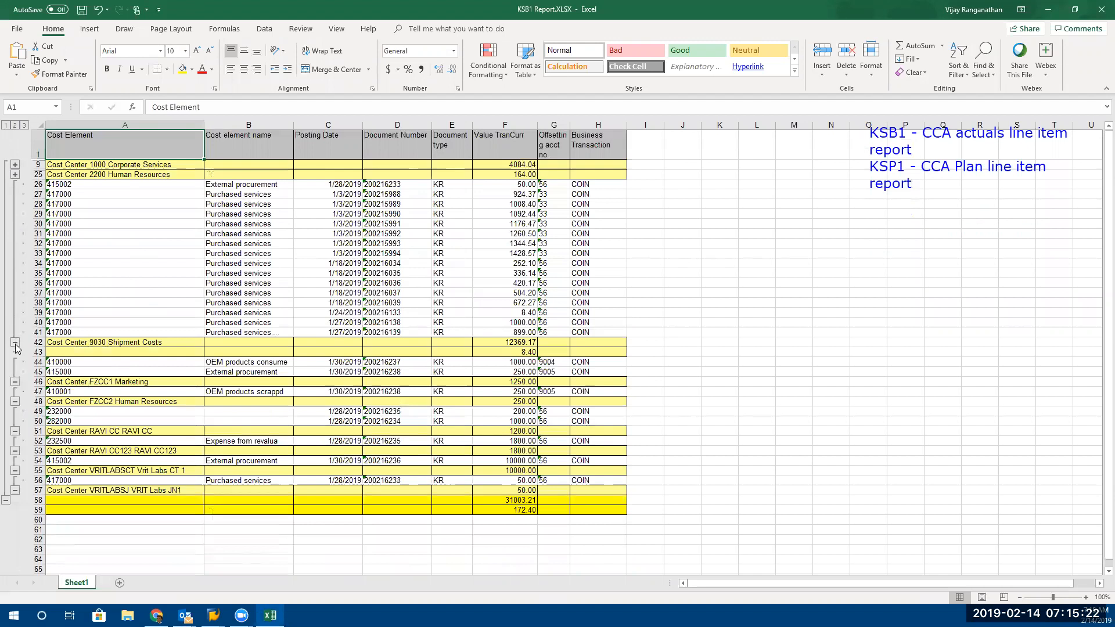
{"action": "left_click", "coordinate": [16, 343]}
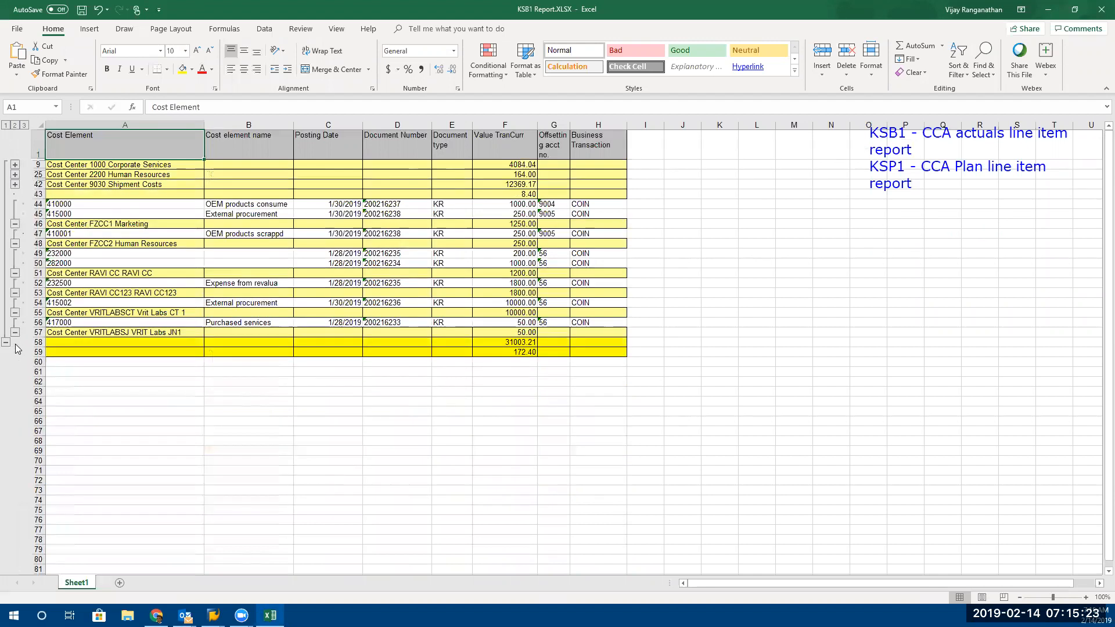
{"action": "left_click", "coordinate": [15, 224]}
{"action": "left_click", "coordinate": [15, 225]}
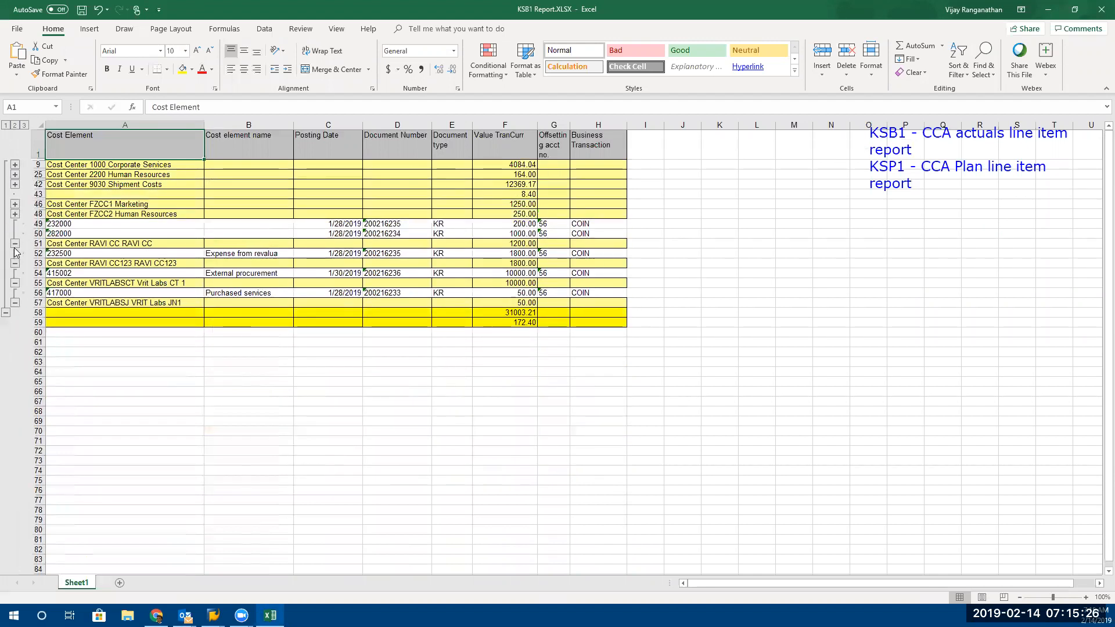
{"action": "left_click", "coordinate": [15, 244]}
{"action": "left_click", "coordinate": [15, 244]}
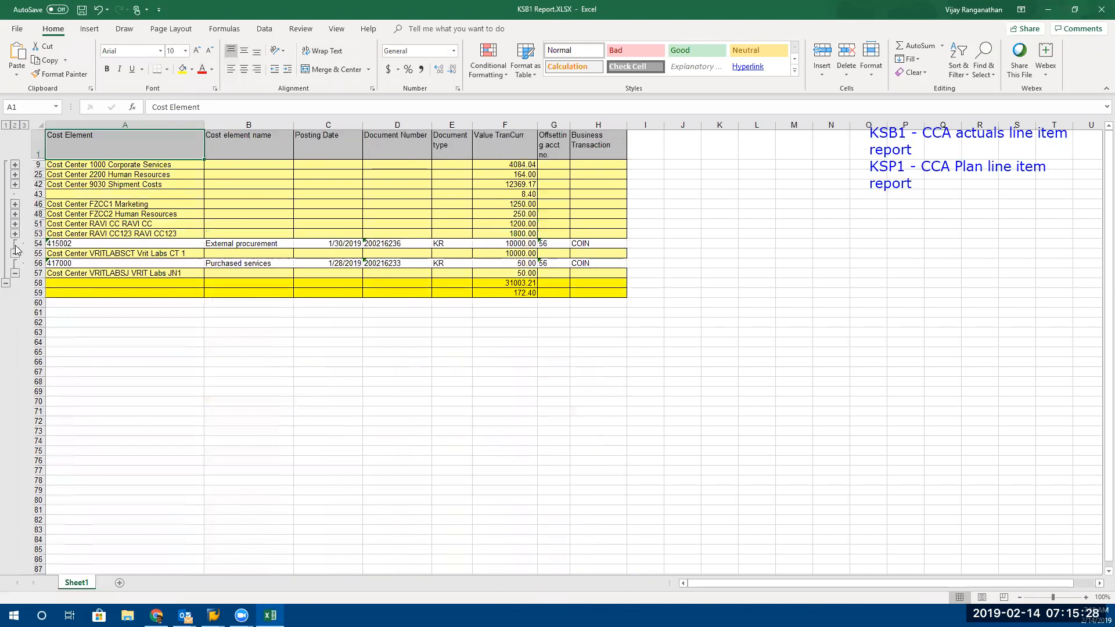
{"action": "left_click", "coordinate": [16, 253]}
{"action": "left_click", "coordinate": [15, 263]}
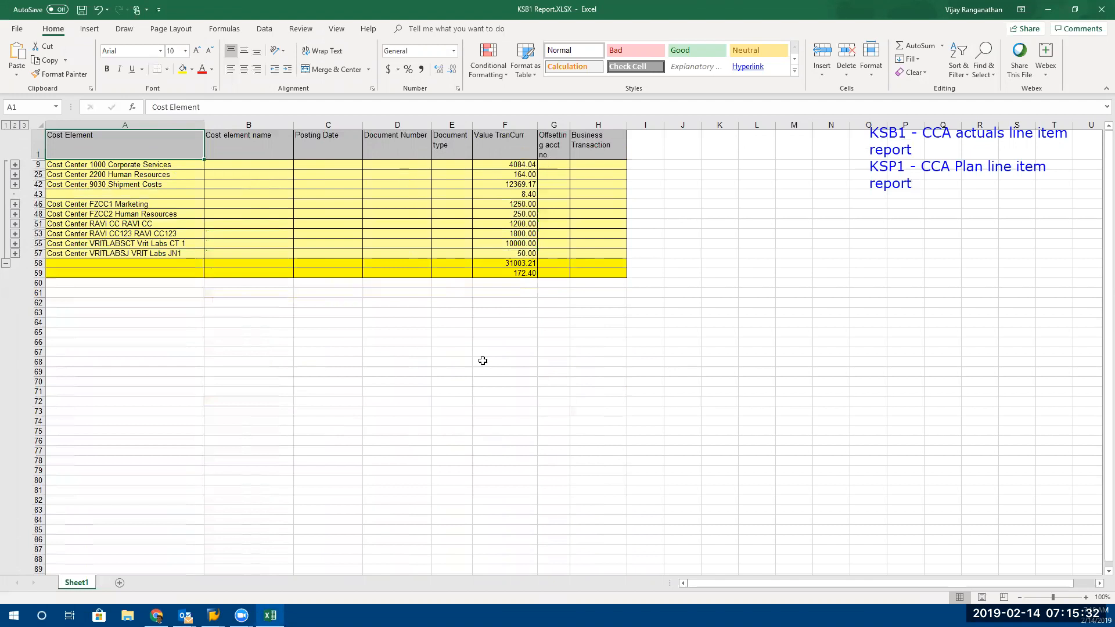
Switch back to SAP and turn off the Cost Center subtotal in the sort order of the line item report's layout
{"action": "key", "text": "alt+Tab"}
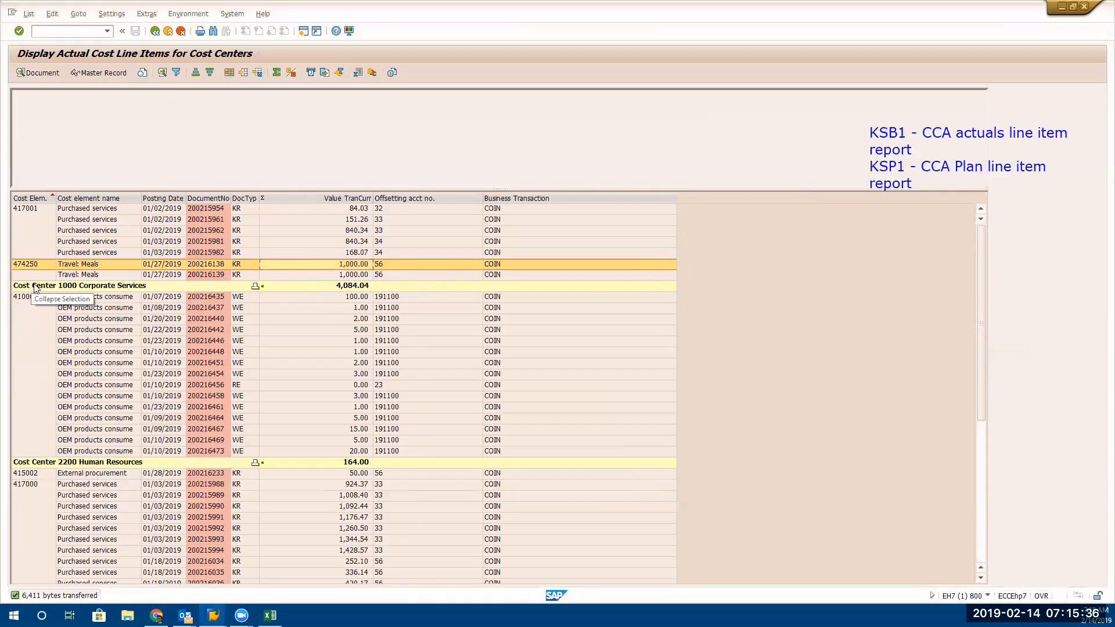
{"action": "left_click", "coordinate": [230, 73]}
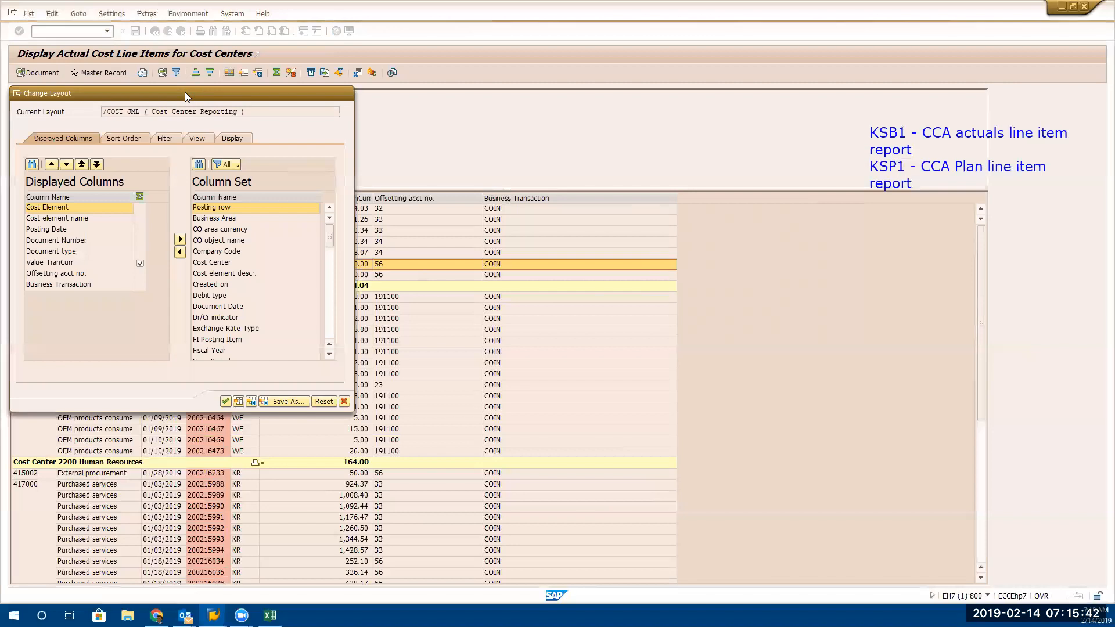
{"action": "left_click", "coordinate": [123, 139]}
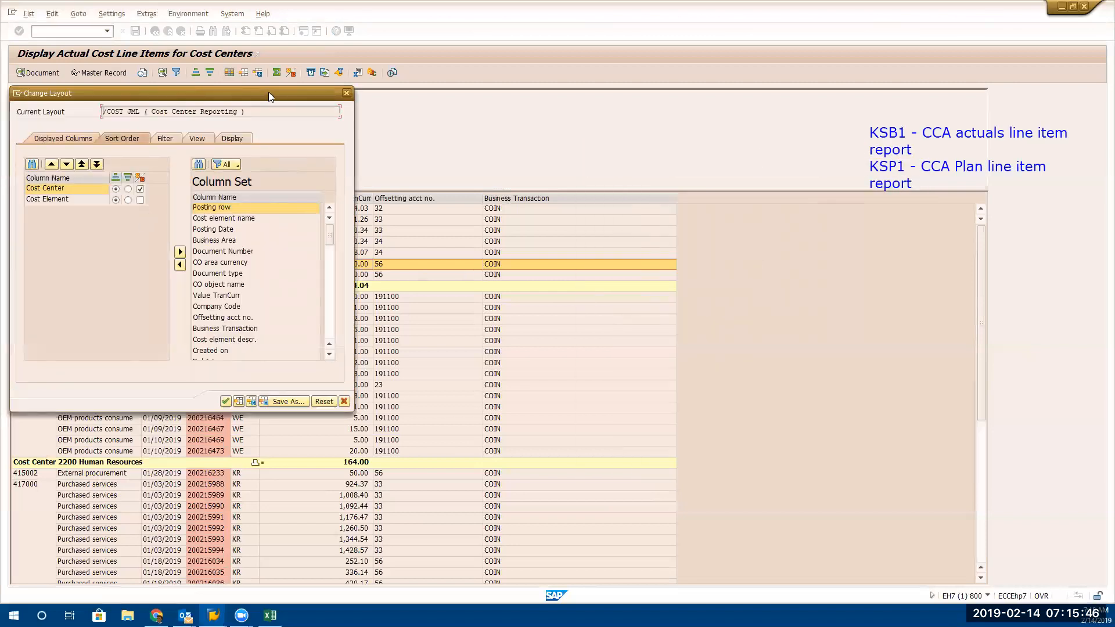
{"action": "left_click_drag", "start_coordinate": [269, 92], "coordinate": [744, 158]}
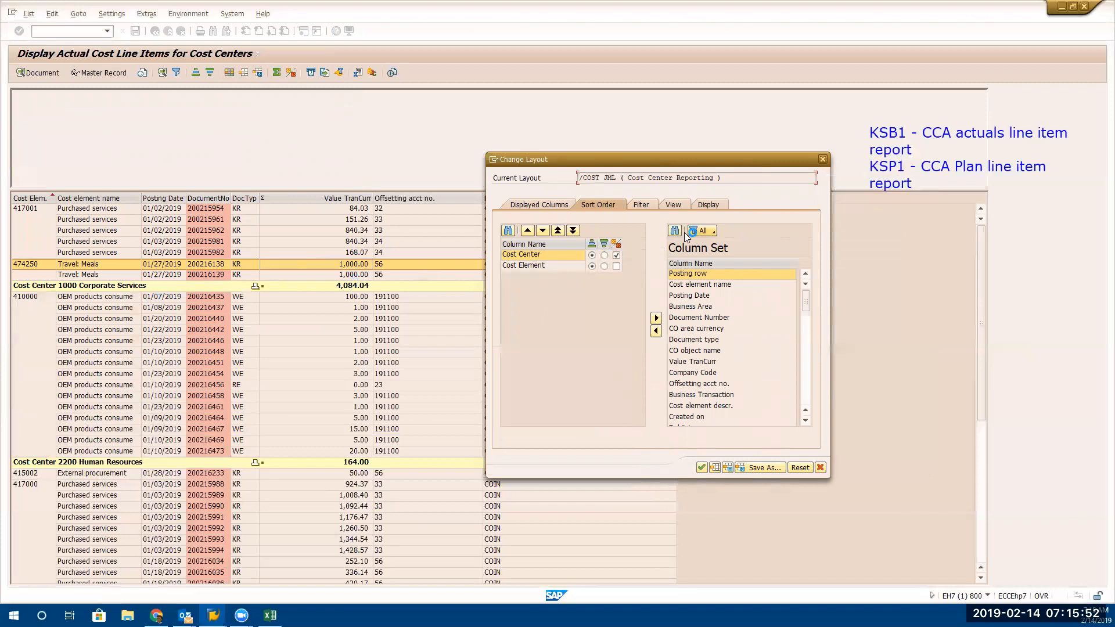
{"action": "left_click", "coordinate": [616, 256]}
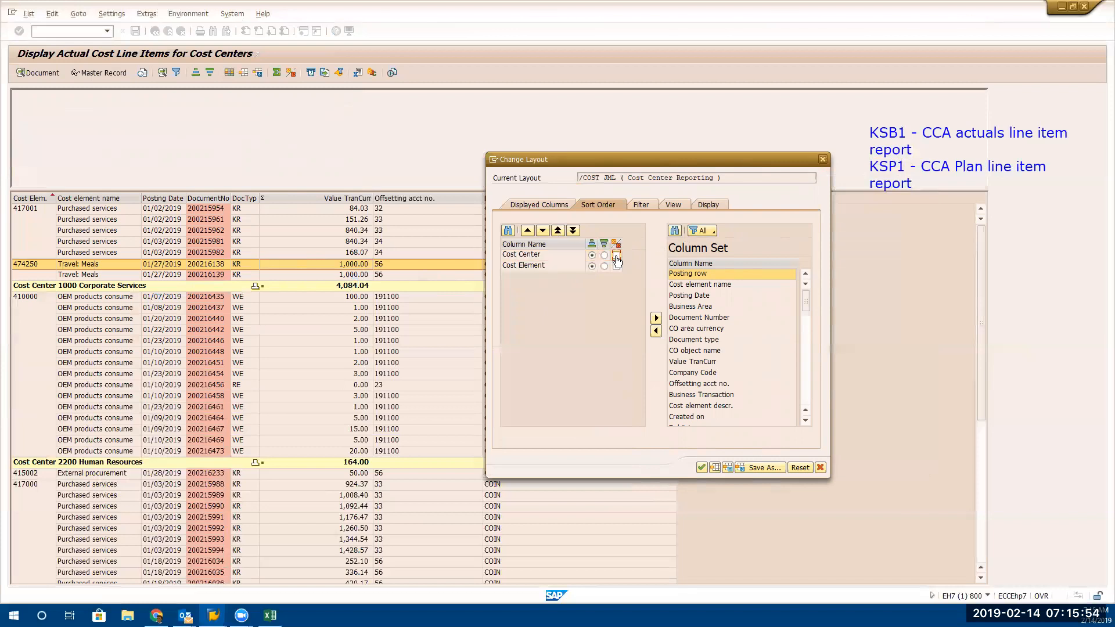
{"action": "left_click", "coordinate": [569, 258]}
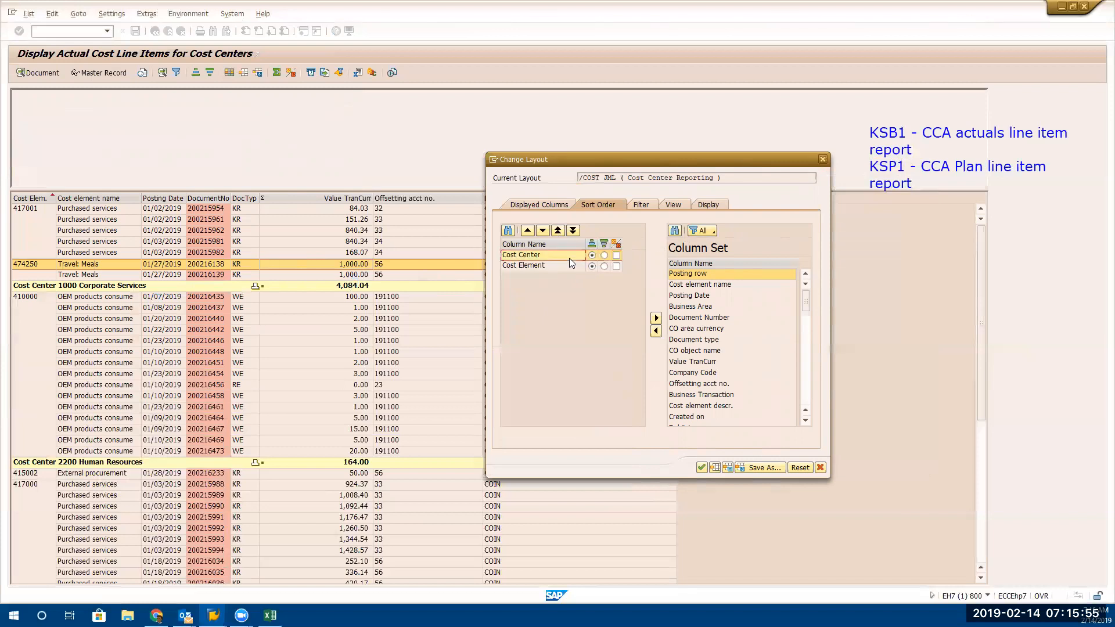
Remove Cost Center and Cost Element from the layout's sort order and apply the changed layout to the report
{"action": "left_click", "coordinate": [656, 318]}
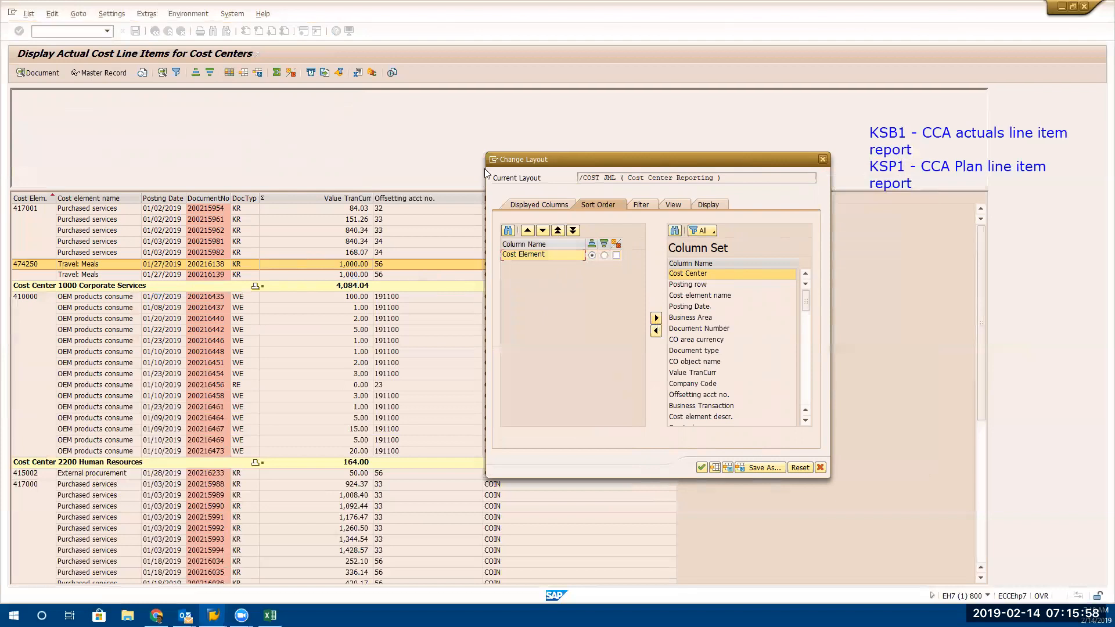
{"action": "left_click", "coordinate": [655, 318]}
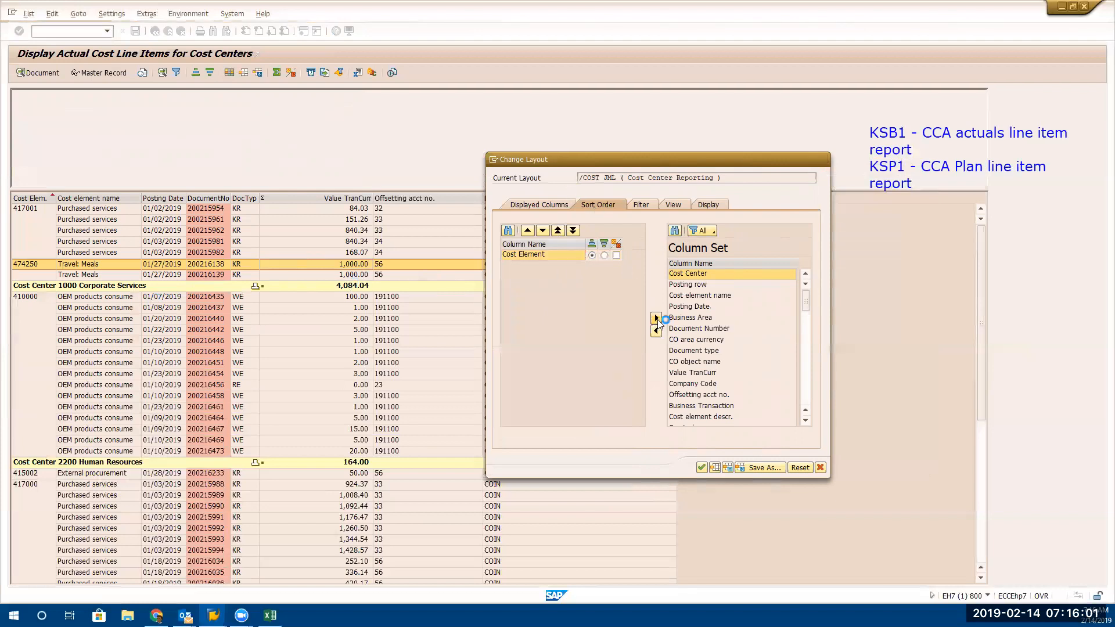
{"action": "left_click", "coordinate": [545, 201]}
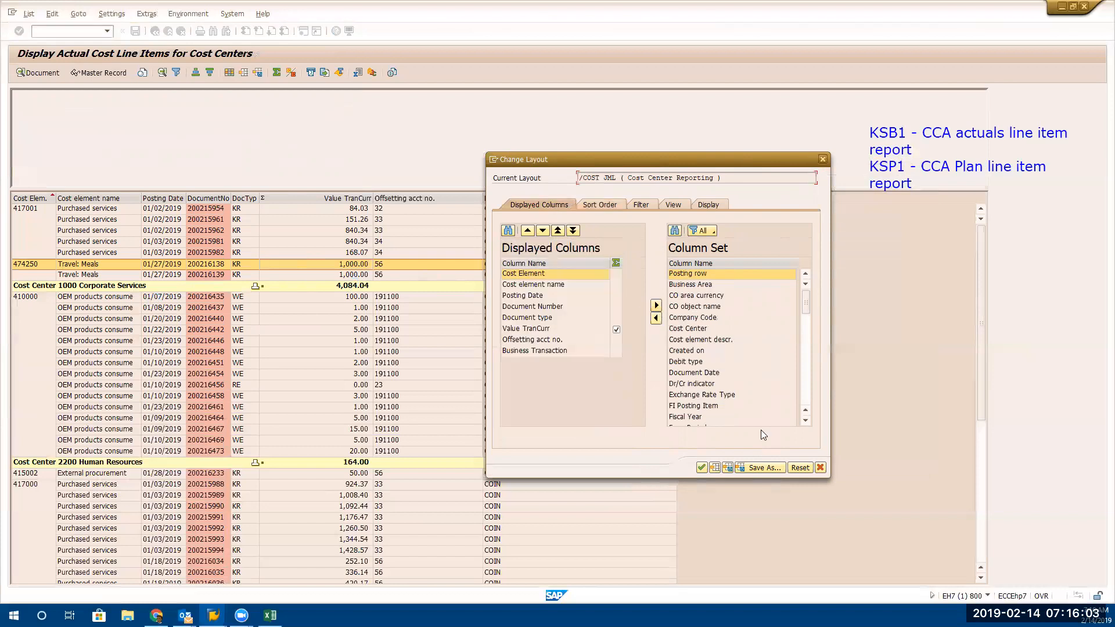
{"action": "left_click", "coordinate": [701, 467]}
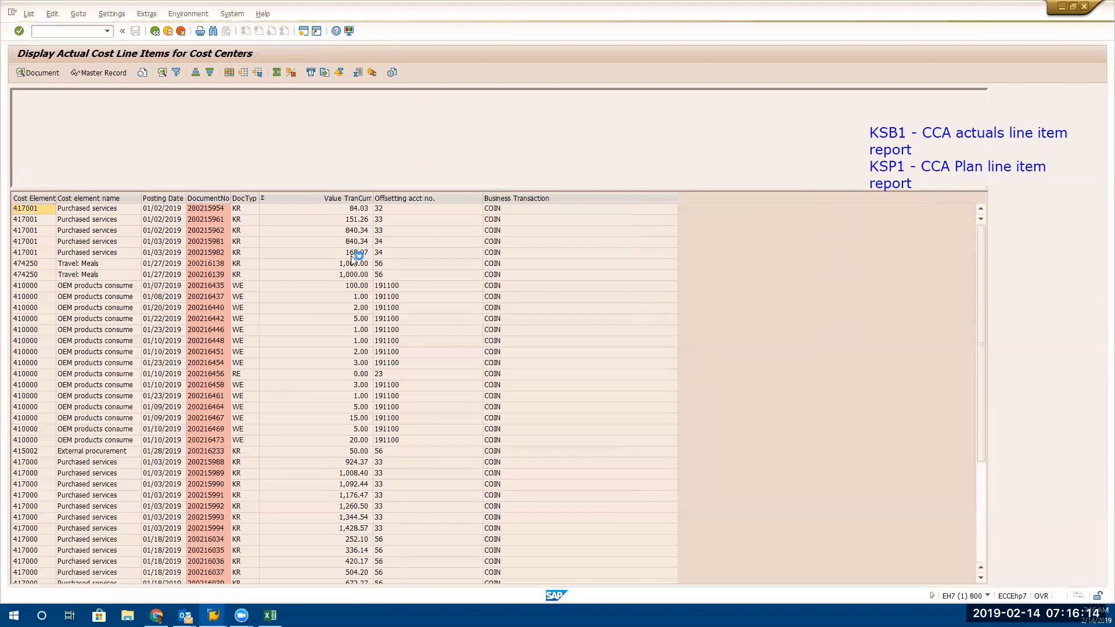
Add the Cost Center column to the displayed columns of the report layout and apply it
{"action": "key", "text": "ctrl+F8"}
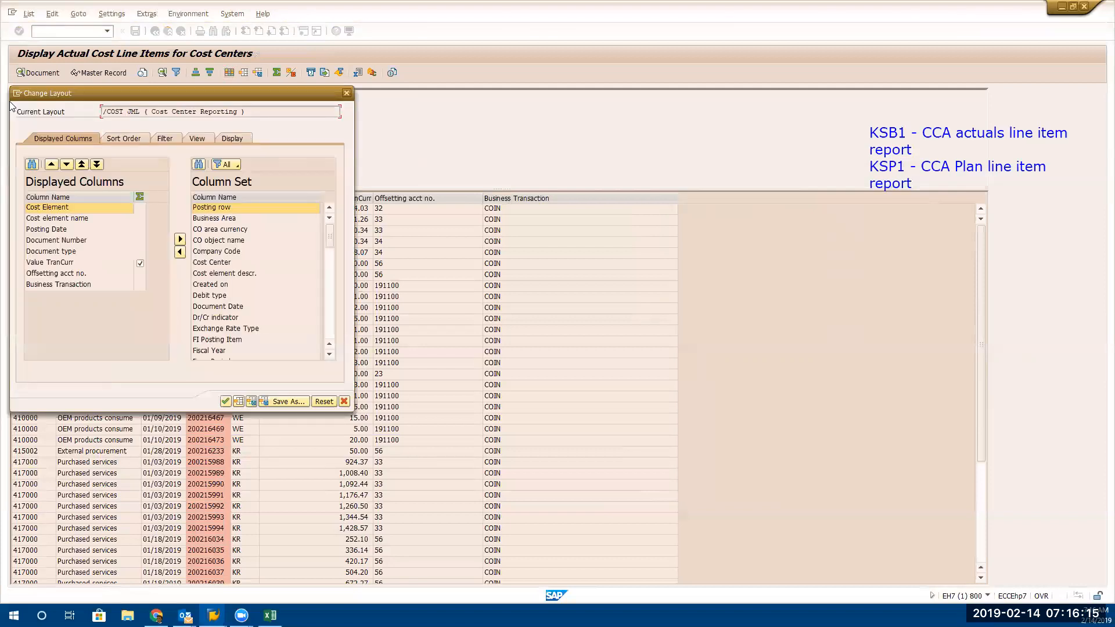
{"action": "left_click", "coordinate": [213, 265]}
{"action": "right_click", "coordinate": [213, 266]}
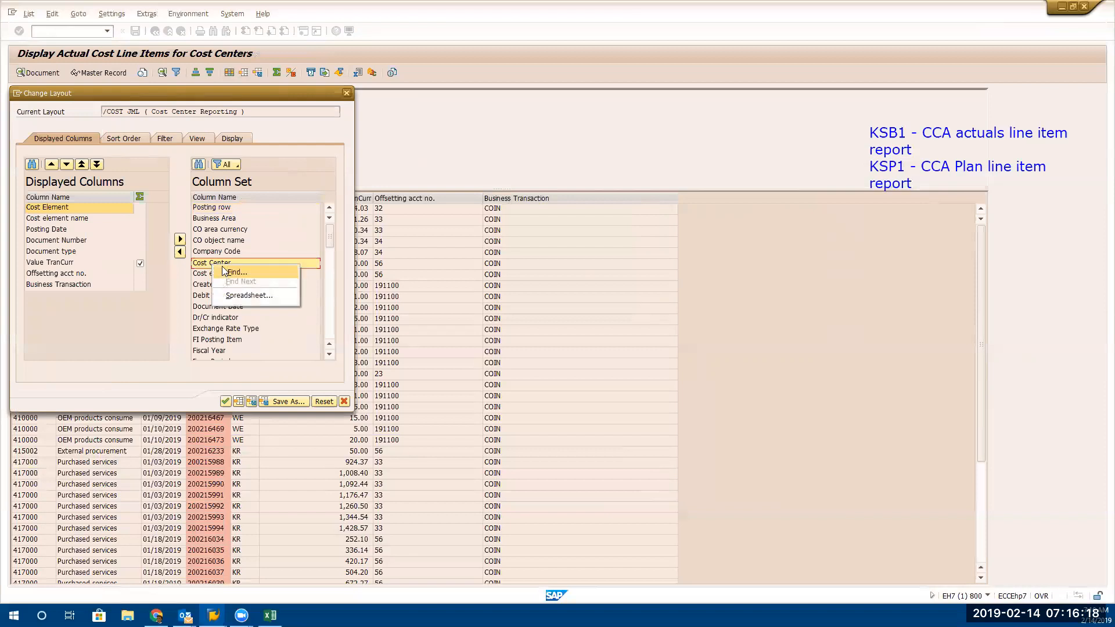
{"action": "left_click", "coordinate": [203, 265]}
{"action": "double_click", "coordinate": [203, 265]}
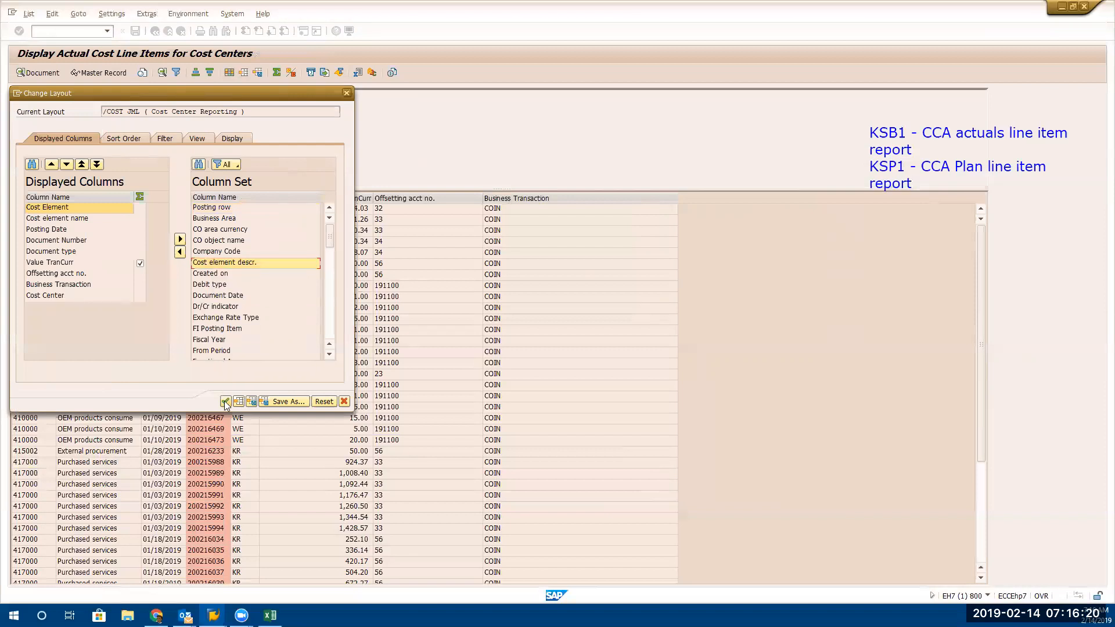
{"action": "left_click", "coordinate": [226, 402]}
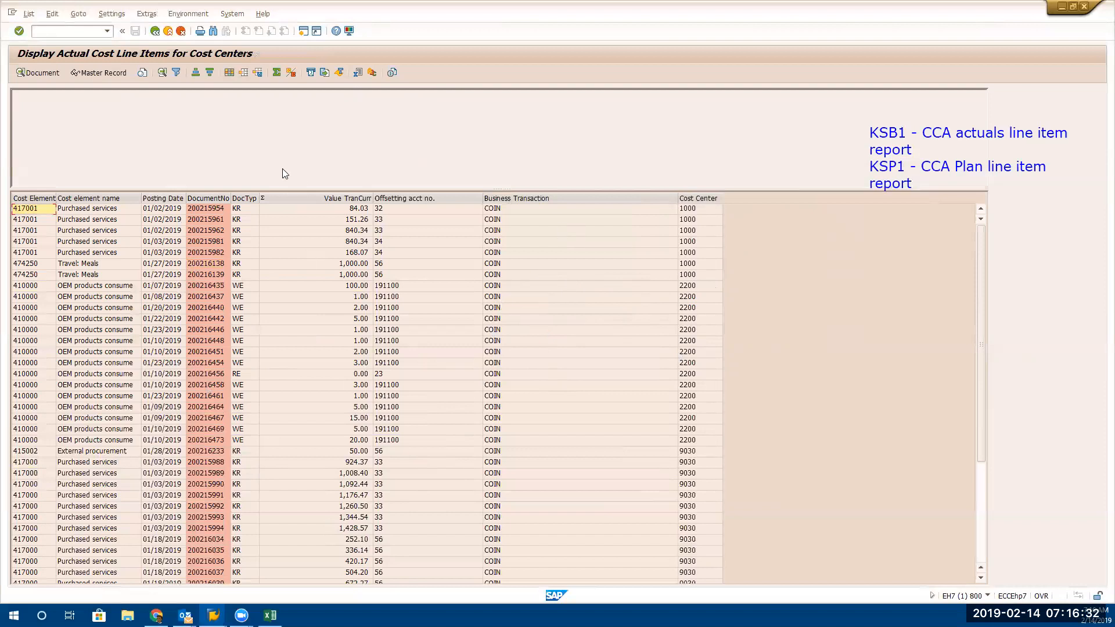
Compare the SAP line items with the KSB1 Report workbook in Excel, examining the 2200 Human Resources and 1000 Corporate Services subtotal rows
{"action": "key", "text": "alt+Tab"}
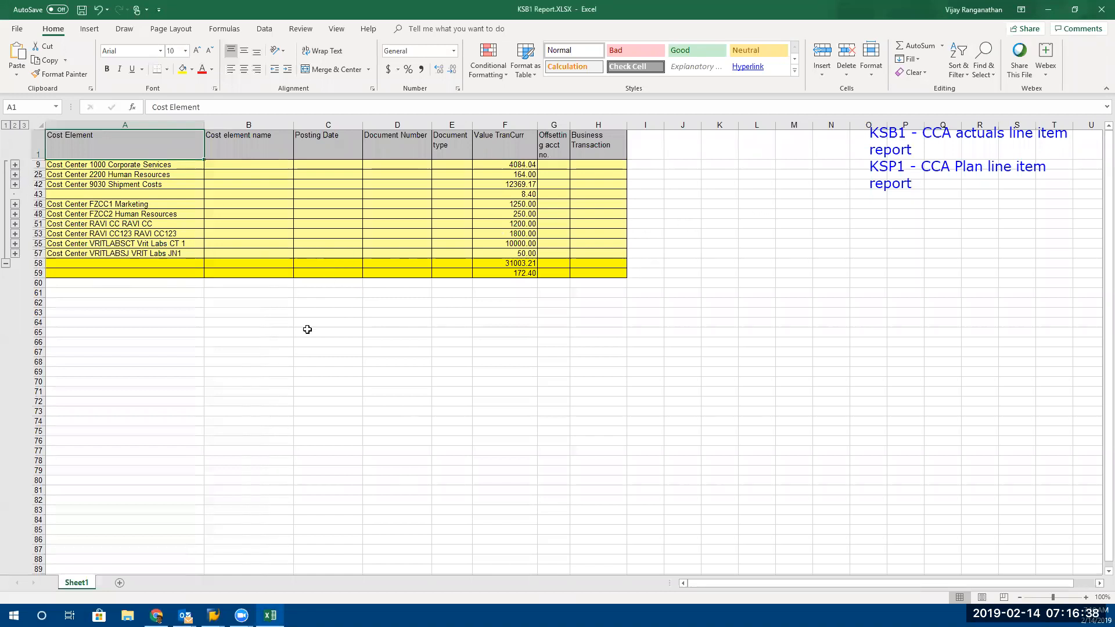
{"action": "key", "text": "alt+Tab"}
{"action": "left_click", "coordinate": [86, 33]}
{"action": "type", "text": "/"}
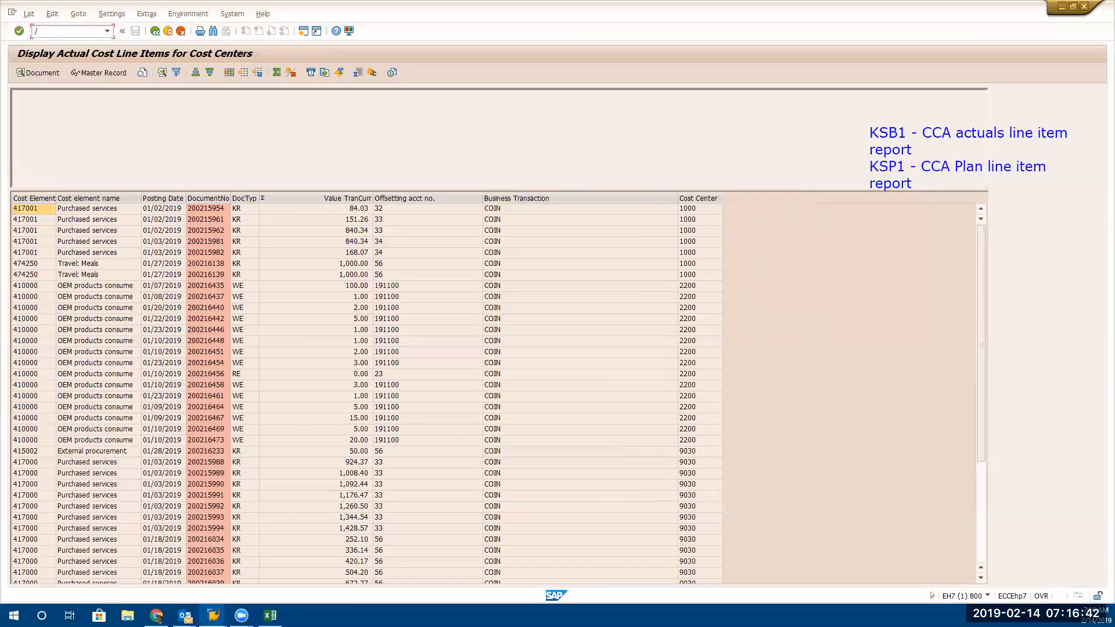
{"action": "key", "text": "alt+Tab"}
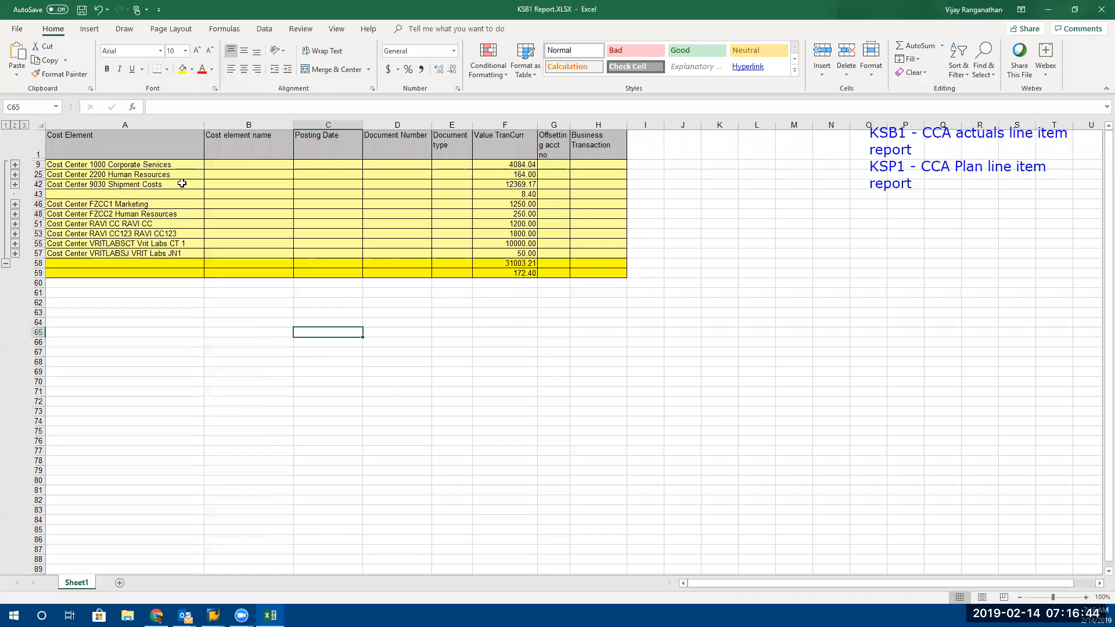
{"action": "left_click", "coordinate": [153, 175]}
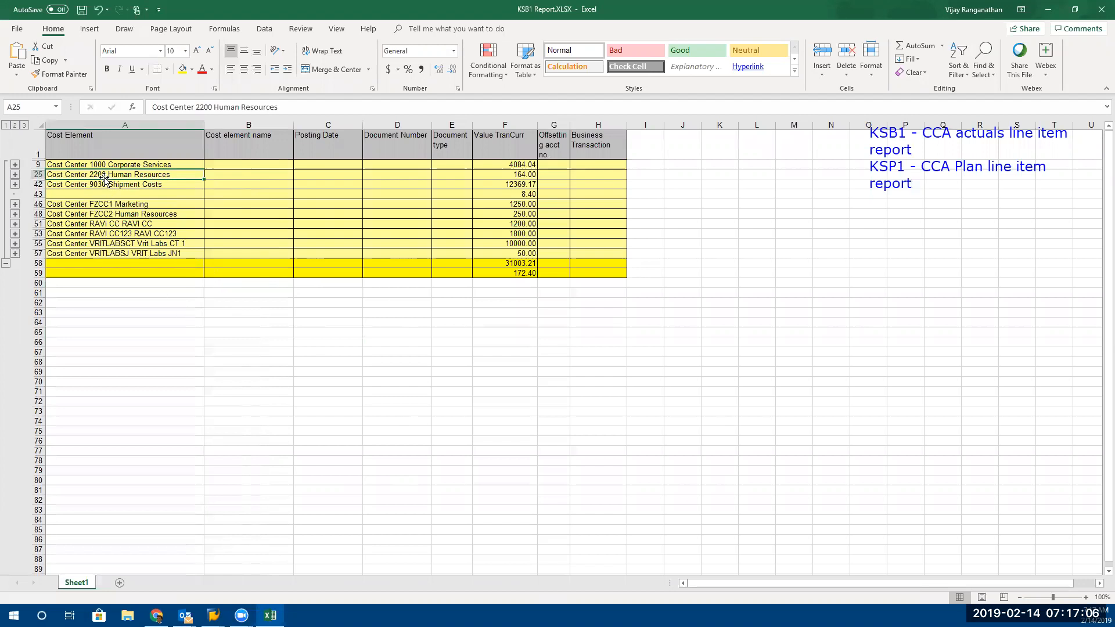
{"action": "left_click", "coordinate": [526, 175]}
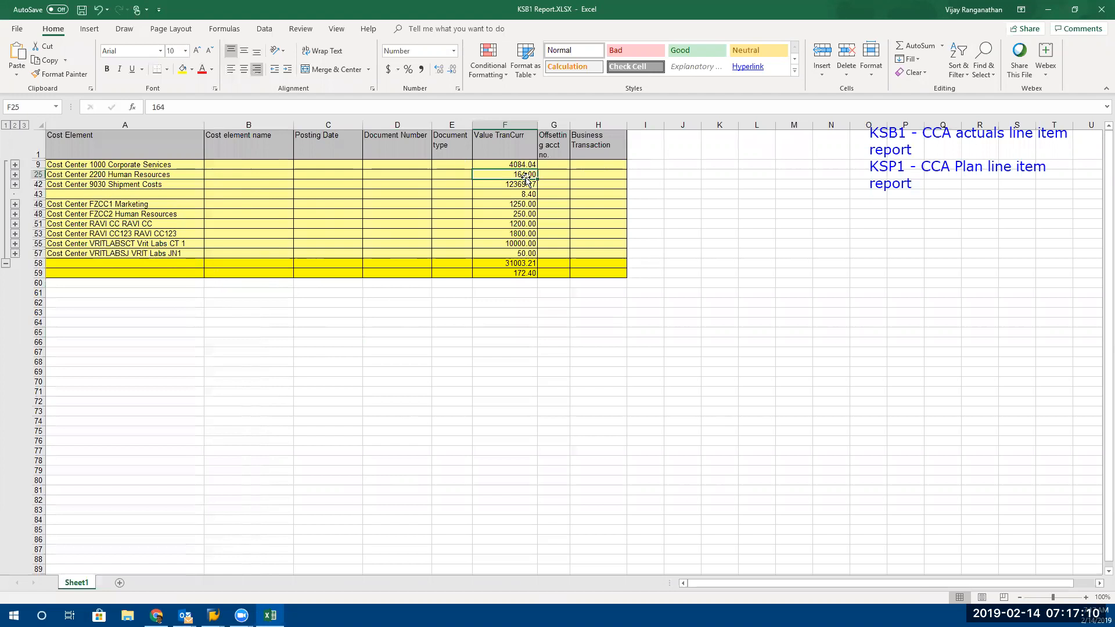
{"action": "left_click", "coordinate": [93, 164]}
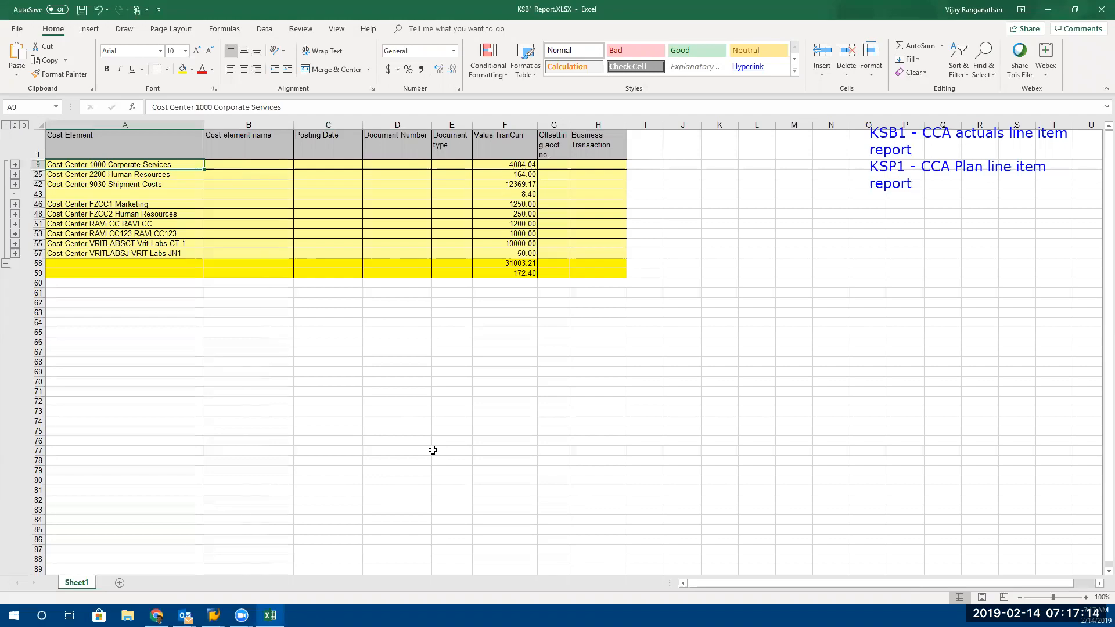
Return to the line item report in SAP and open an additional session
{"action": "key", "text": "alt+Tab"}
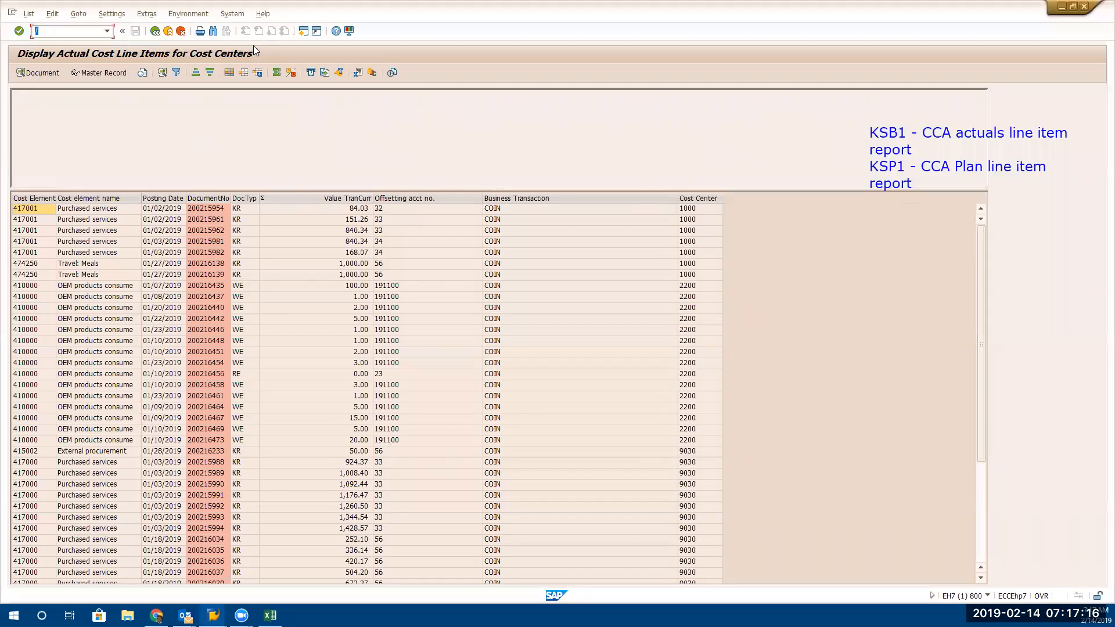
{"action": "left_click", "coordinate": [305, 34]}
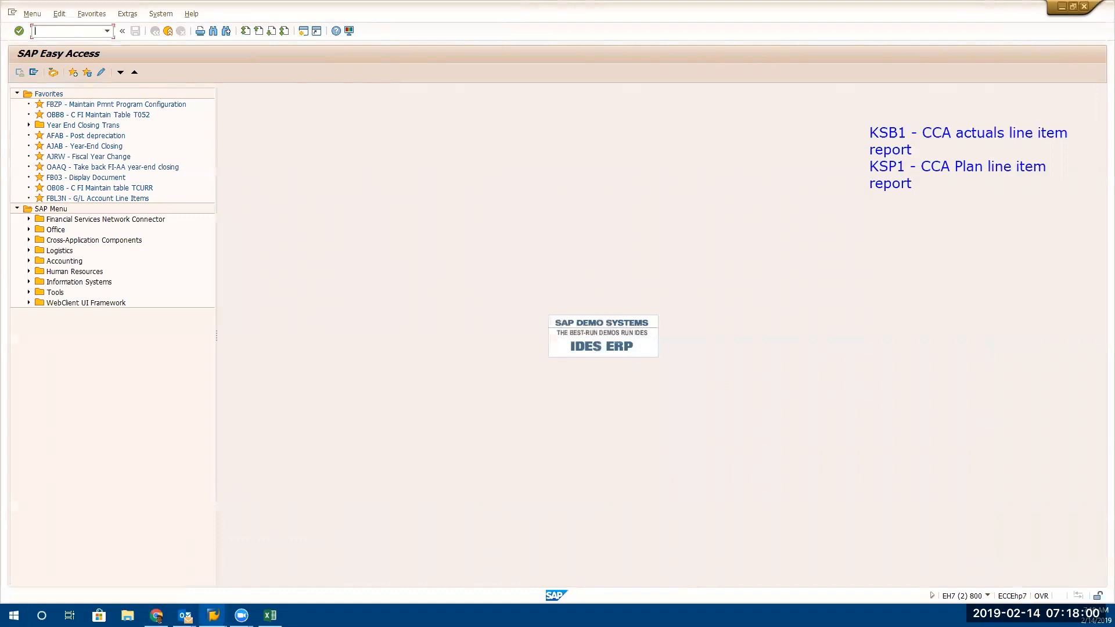
Switch to Chrome and review the SAP Cost Allocation tutorial's sections on primary and secondary cost elements and allocation methods
{"action": "key", "text": "alt+Tab"}
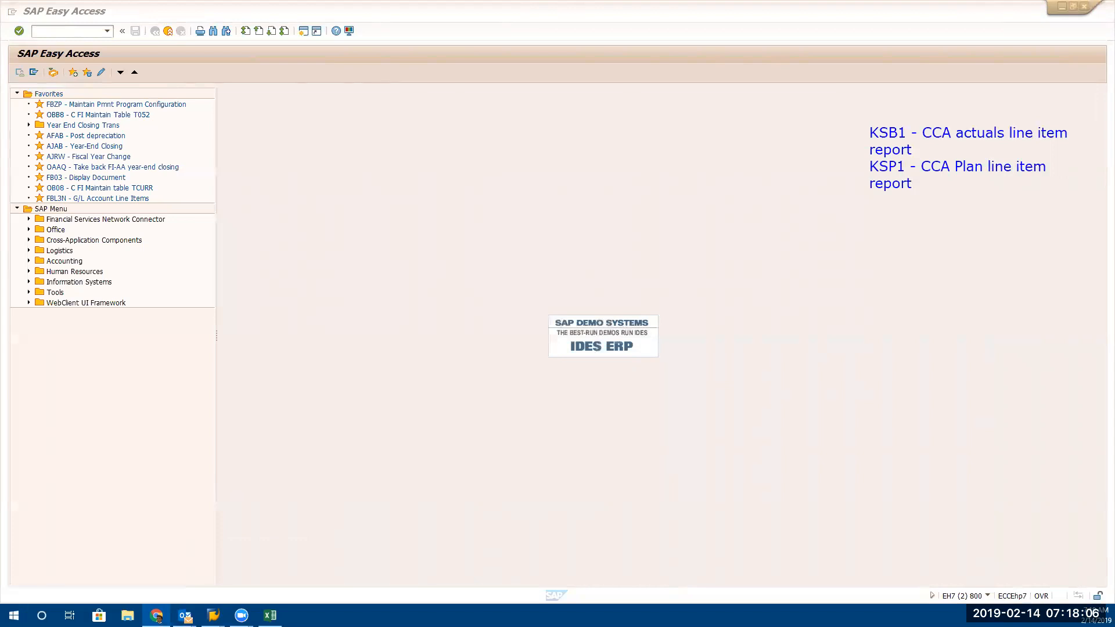
{"action": "scroll", "coordinate": [511, 336], "scroll_direction": "down", "scroll_amount": 10}
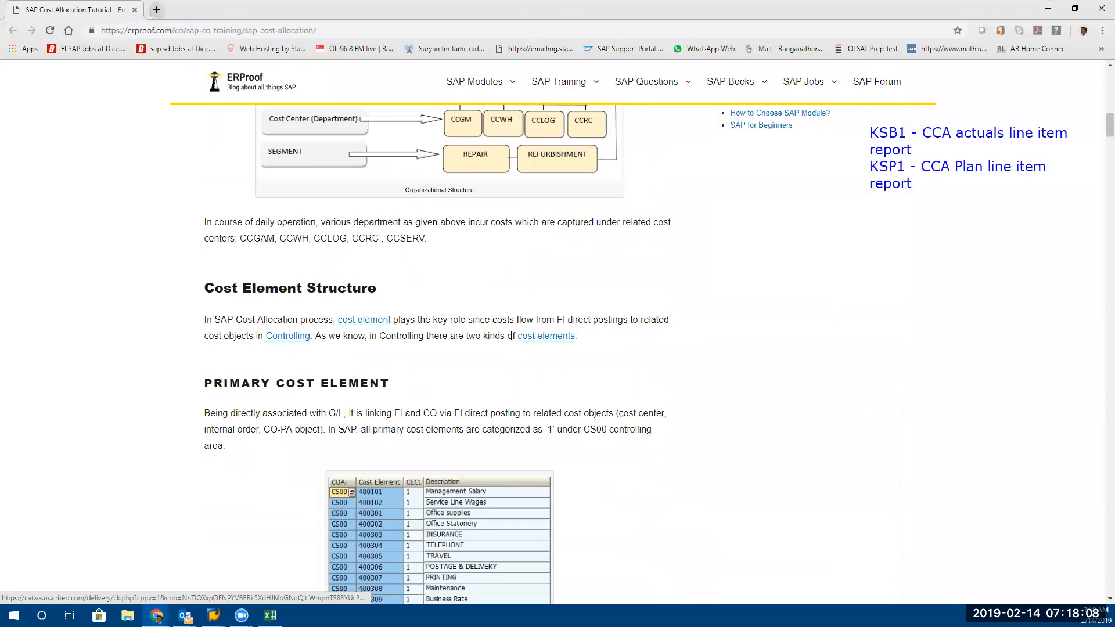
{"action": "scroll", "coordinate": [511, 336], "scroll_direction": "down", "scroll_amount": 6}
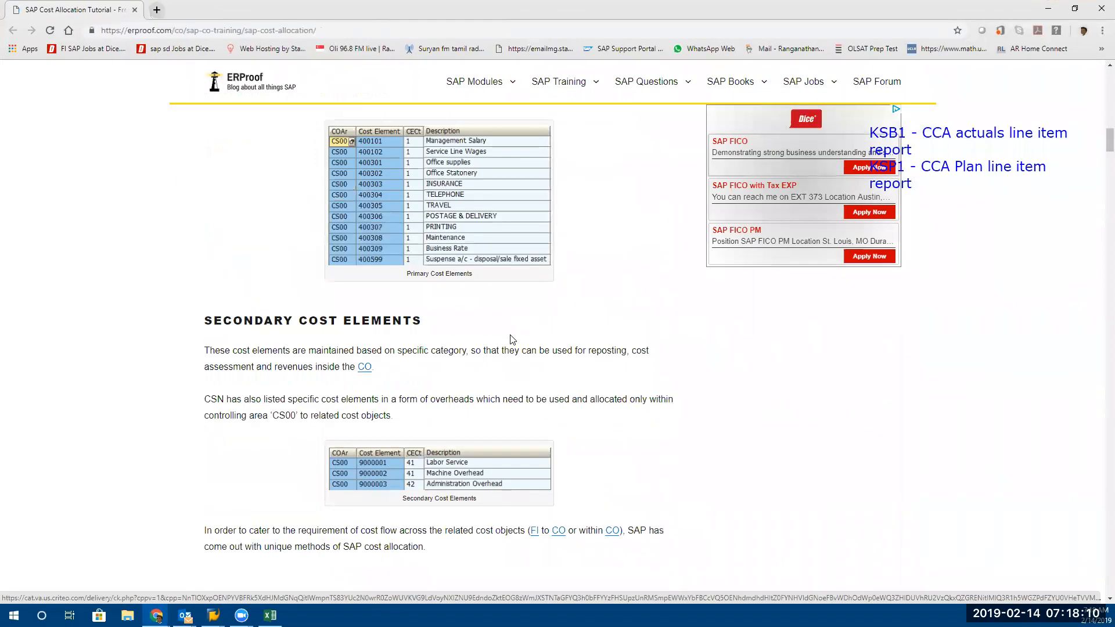
{"action": "scroll", "coordinate": [511, 340], "scroll_direction": "down", "scroll_amount": 4}
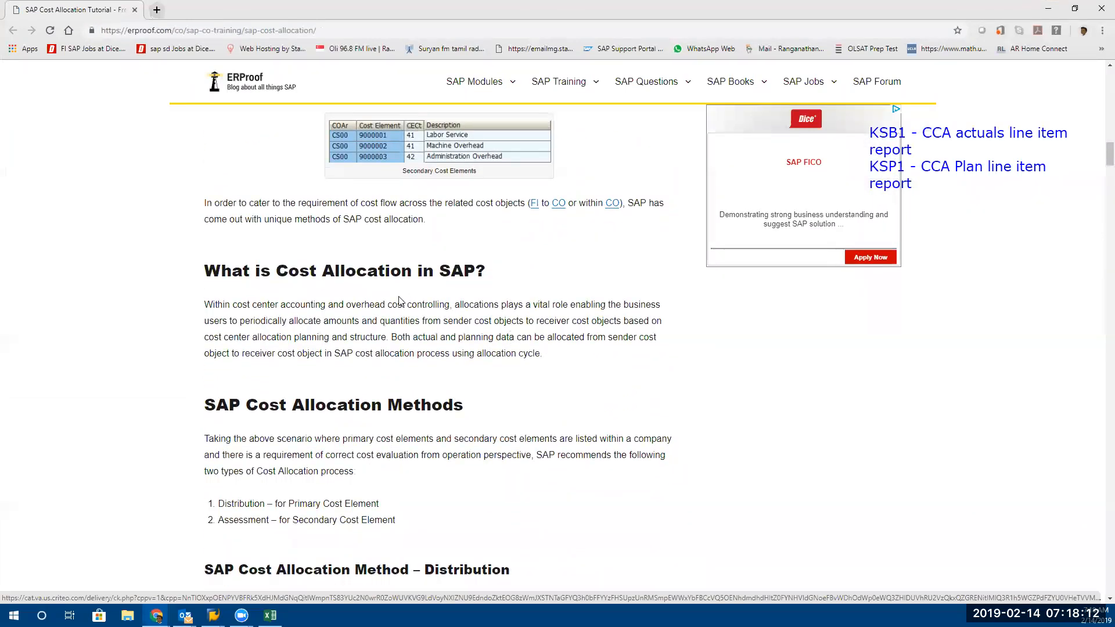
{"action": "scroll", "coordinate": [491, 294], "scroll_direction": "up", "scroll_amount": 8}
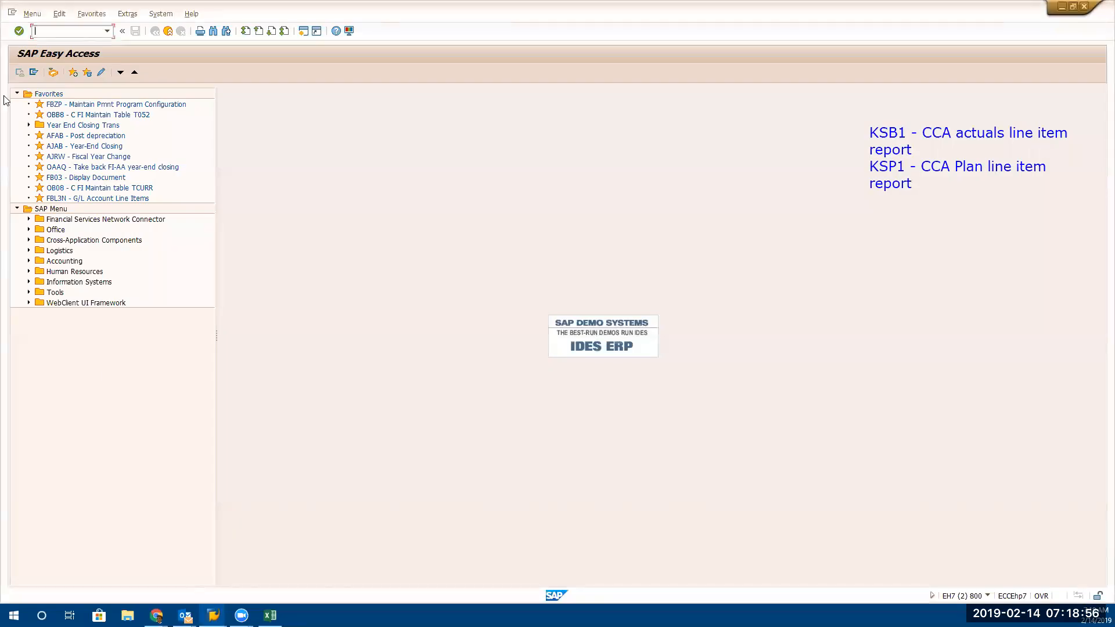
Display the Starbucks purchase order in SAP with ME23N and examine the goods receipt in its purchase order history
{"action": "type", "text": "ME23N"}
{"action": "key", "text": "Return"}
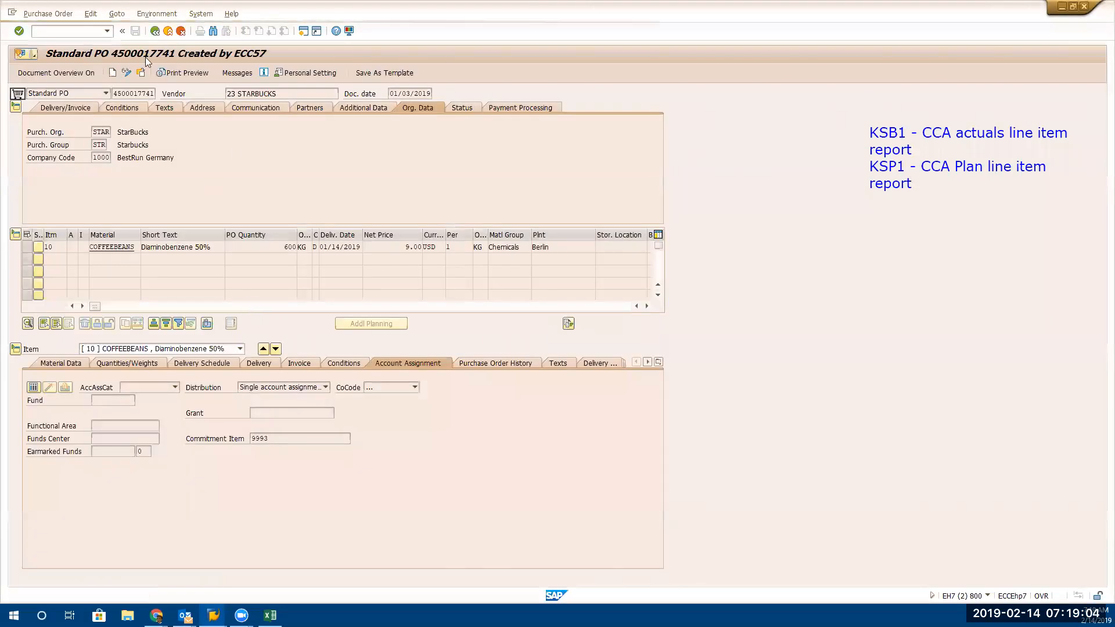
{"action": "left_click", "coordinate": [488, 363]}
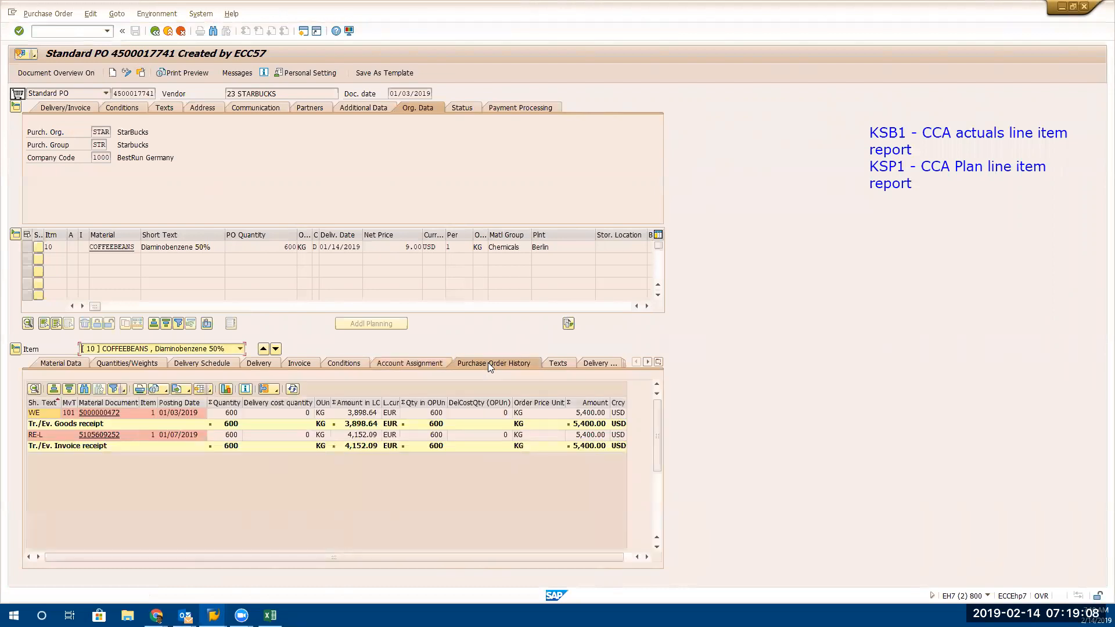
{"action": "left_click", "coordinate": [40, 426]}
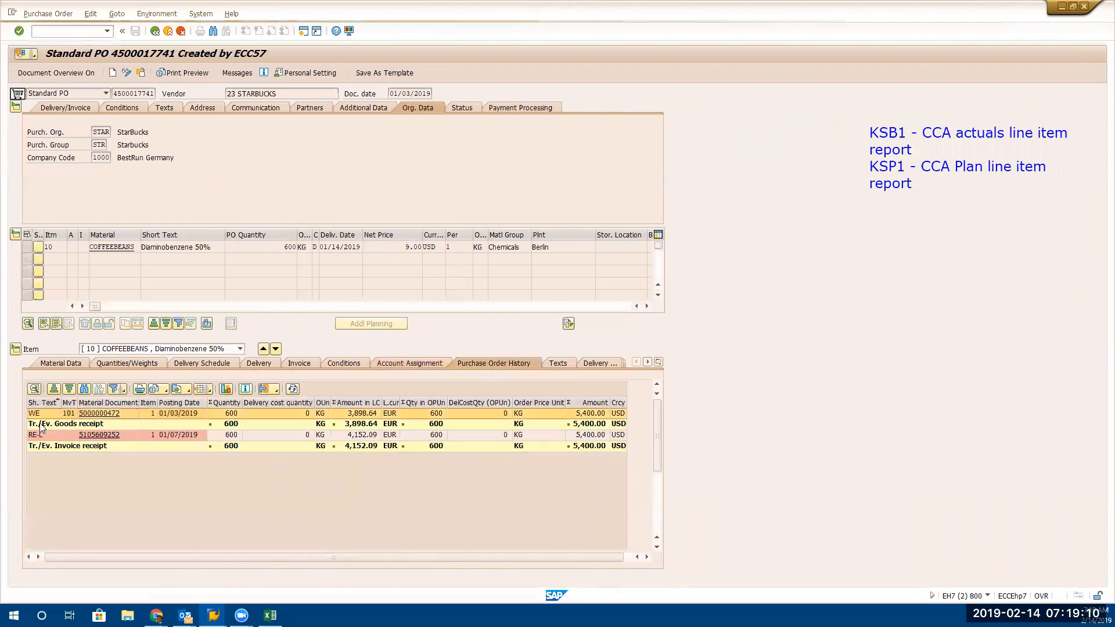
List the accounting documents of the goods receipt's material document and select the profit center document
{"action": "left_click", "coordinate": [99, 413]}
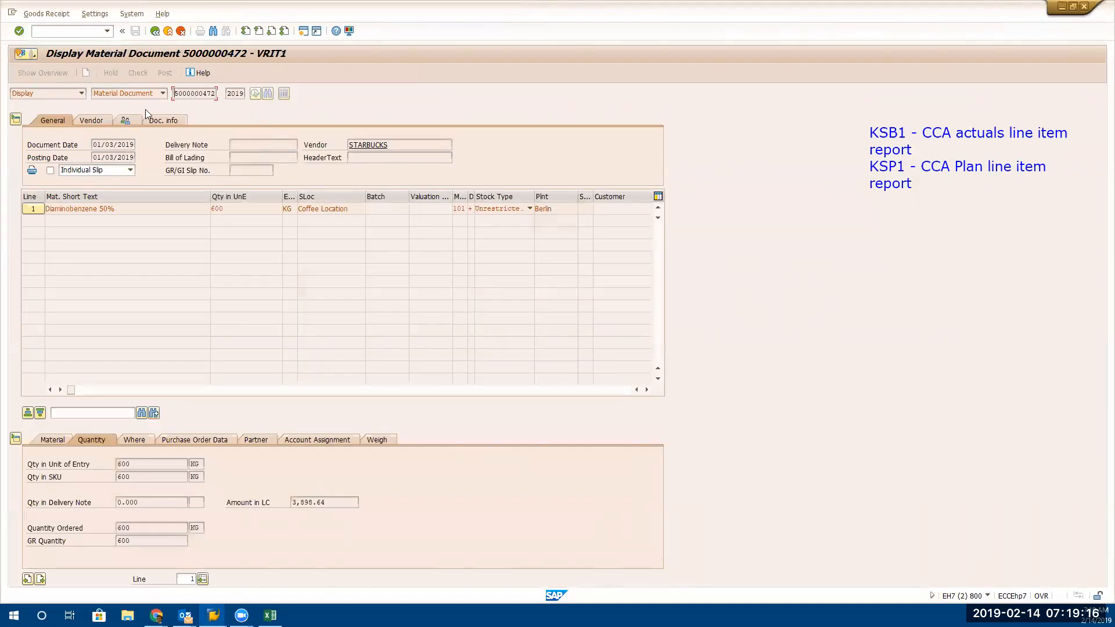
{"action": "left_click", "coordinate": [172, 121]}
{"action": "left_click", "coordinate": [358, 145]}
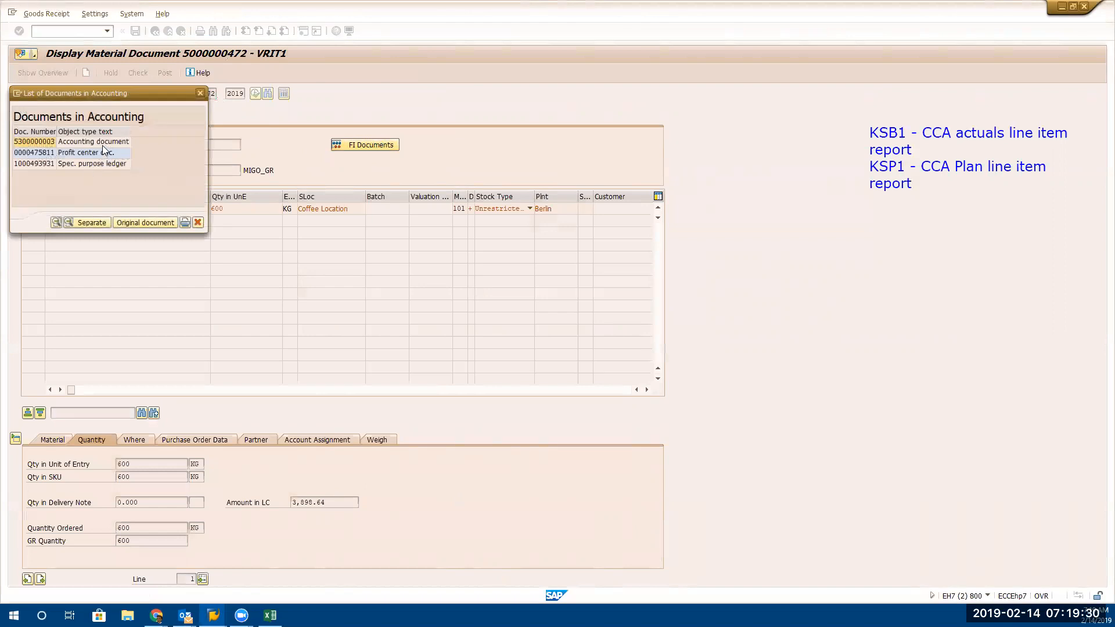
{"action": "left_click", "coordinate": [100, 165]}
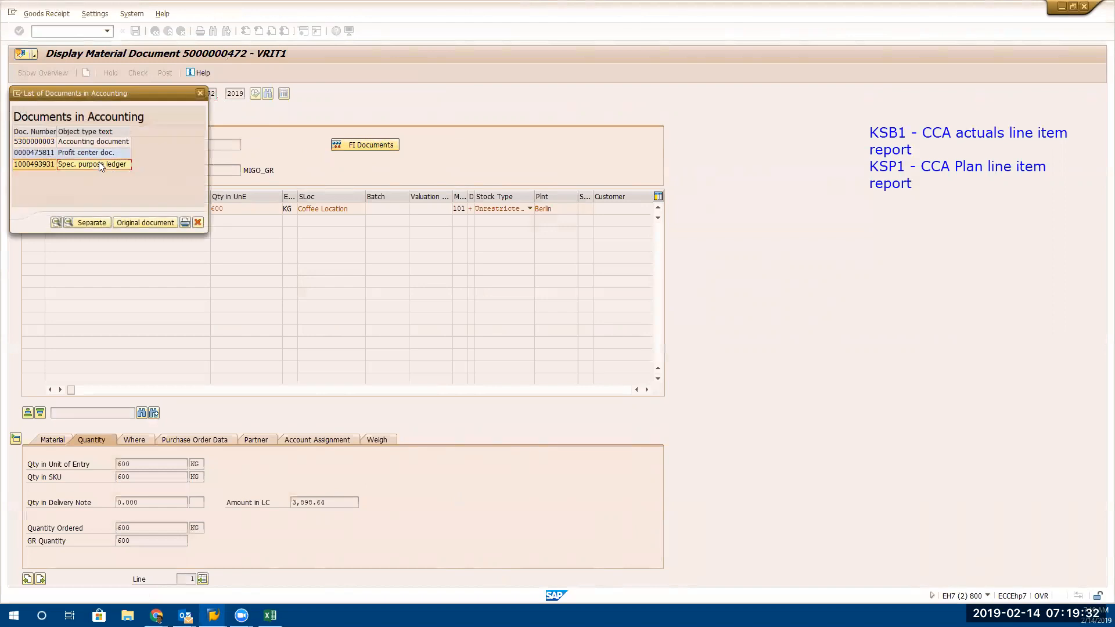
{"action": "left_click_drag", "start_coordinate": [137, 96], "coordinate": [782, 123]}
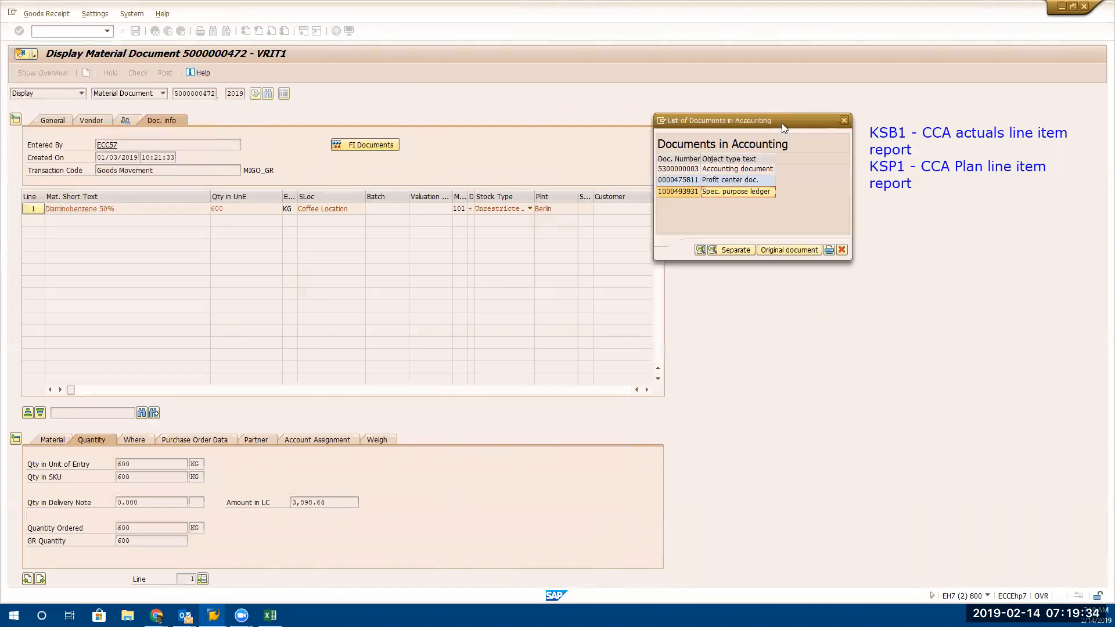
{"action": "left_click", "coordinate": [742, 181]}
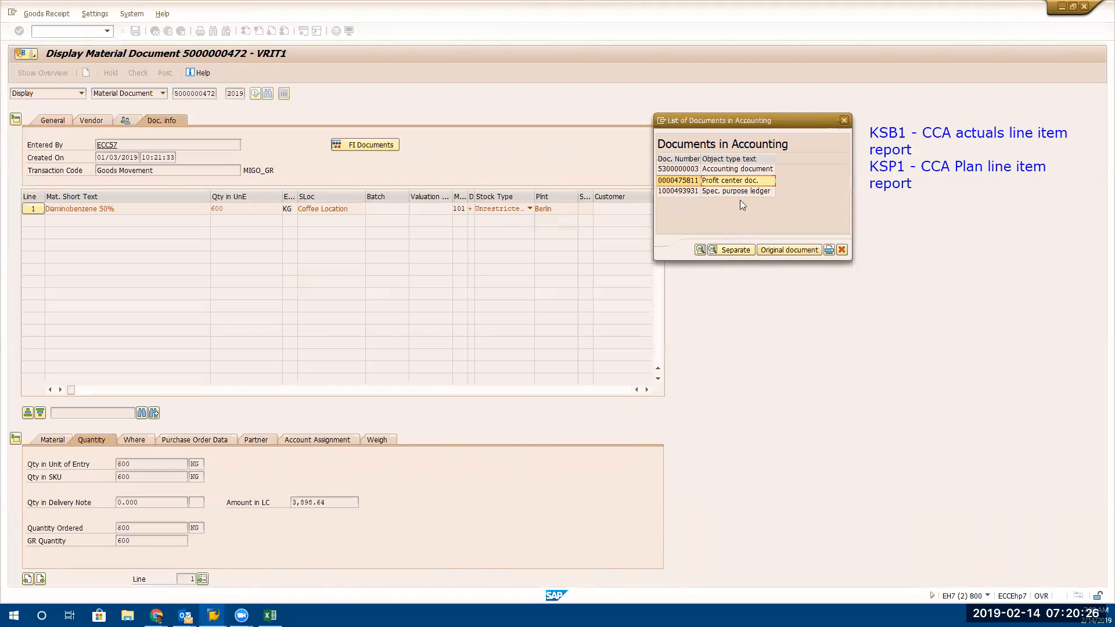
Reopen the goods receipt's FI documents list, display the accounting document and examine its inventory and goods received/invoice receipt lines
{"action": "left_click", "coordinate": [844, 250]}
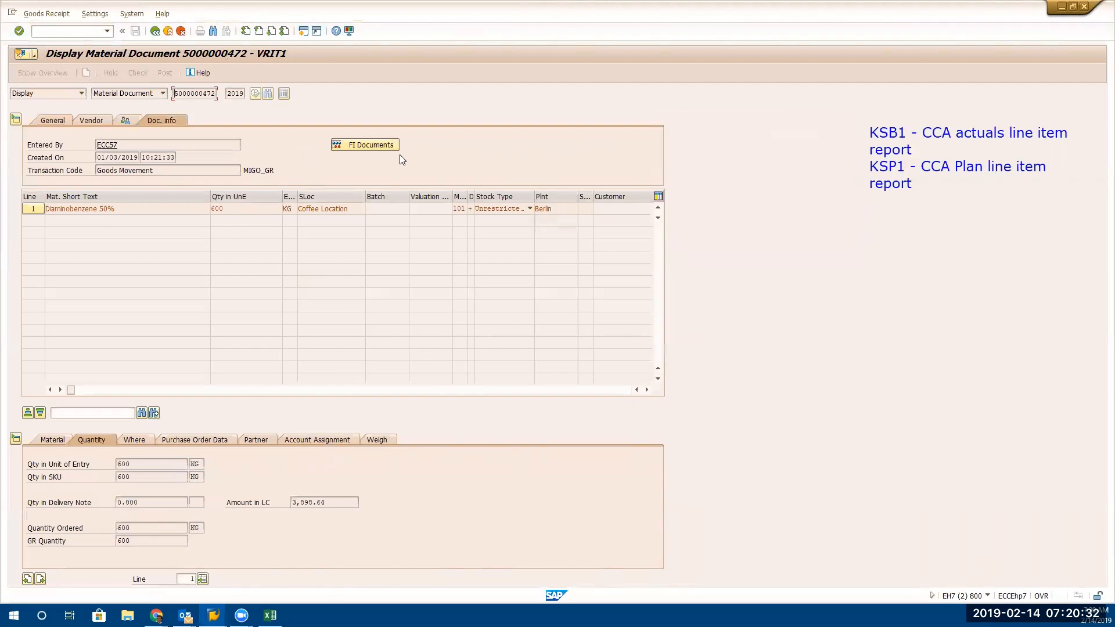
{"action": "left_click", "coordinate": [381, 145]}
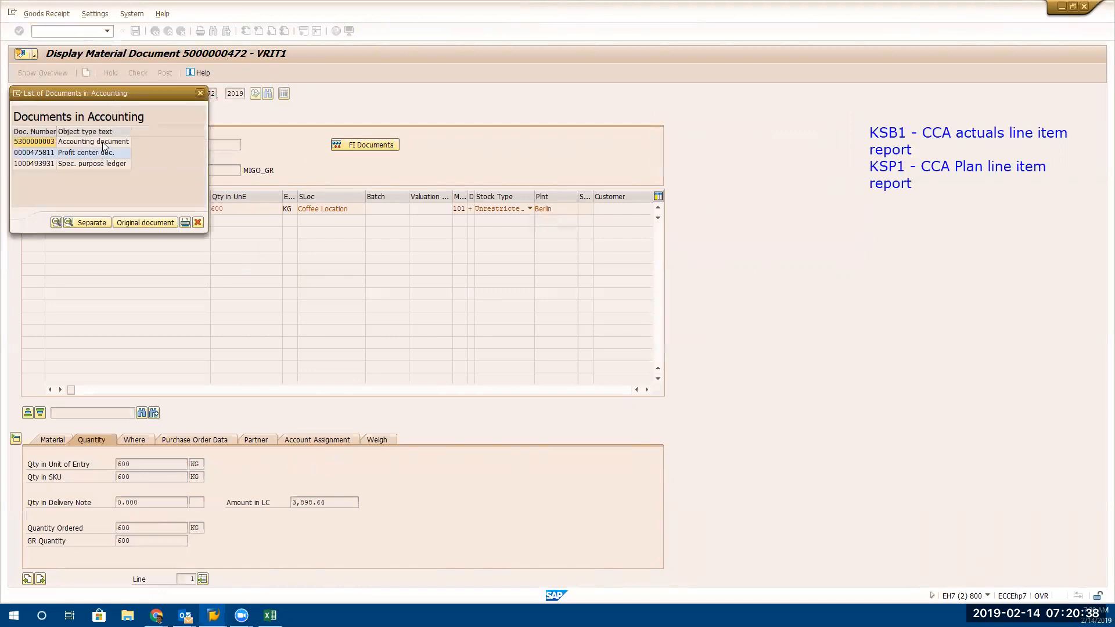
{"action": "double_click", "coordinate": [103, 142]}
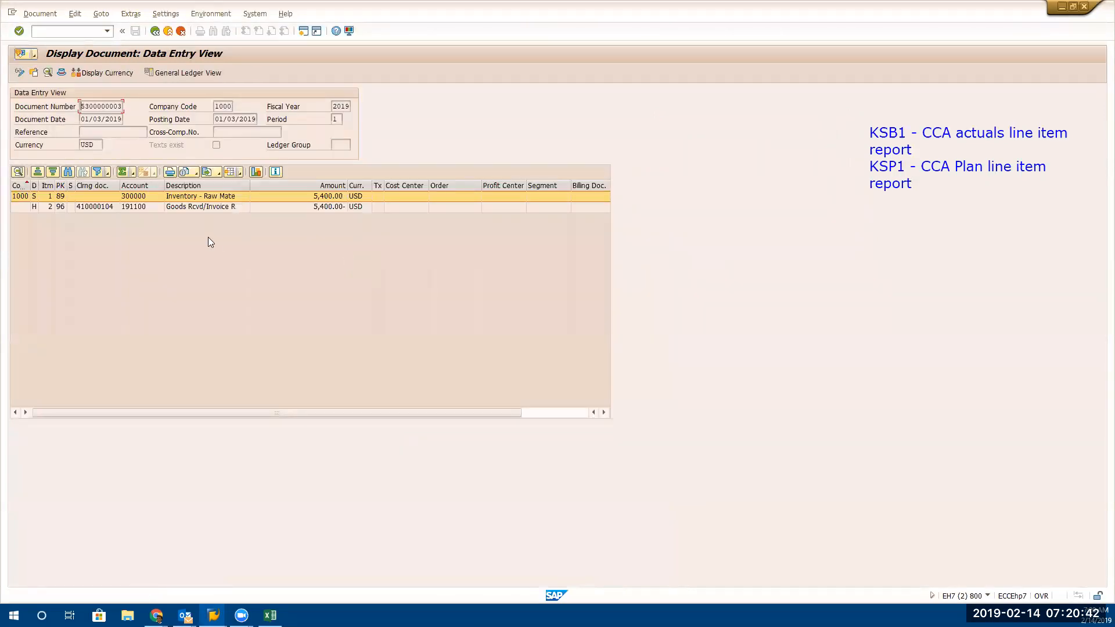
{"action": "left_click", "coordinate": [206, 196]}
{"action": "left_click", "coordinate": [207, 208]}
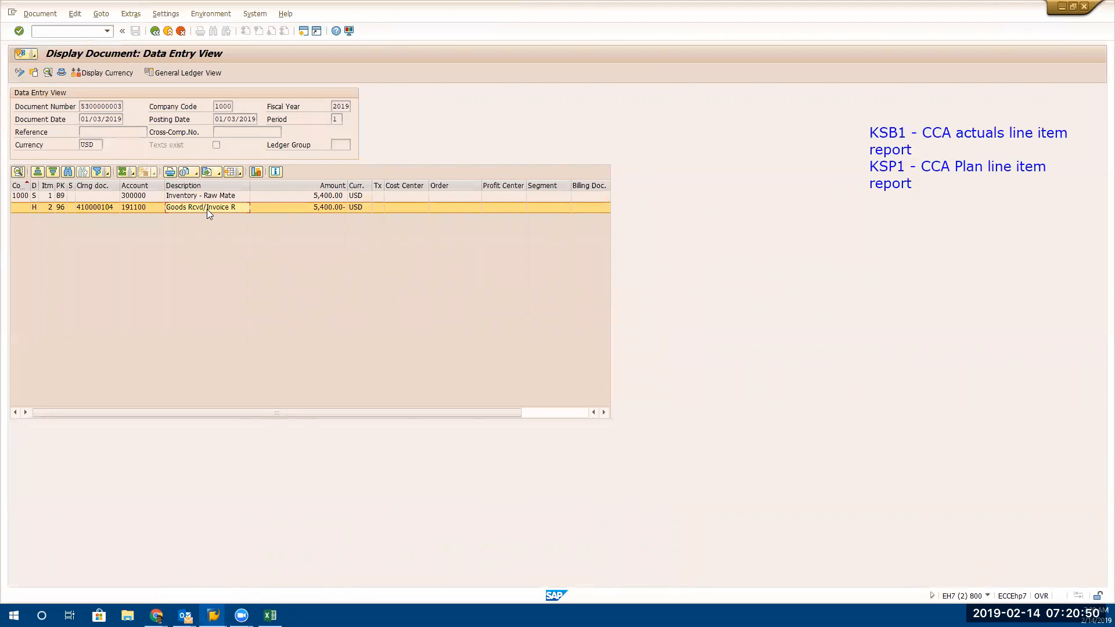
Go back from the accounting document through the material document and purchase order to the SAP Easy Access screen
{"action": "left_click", "coordinate": [157, 32]}
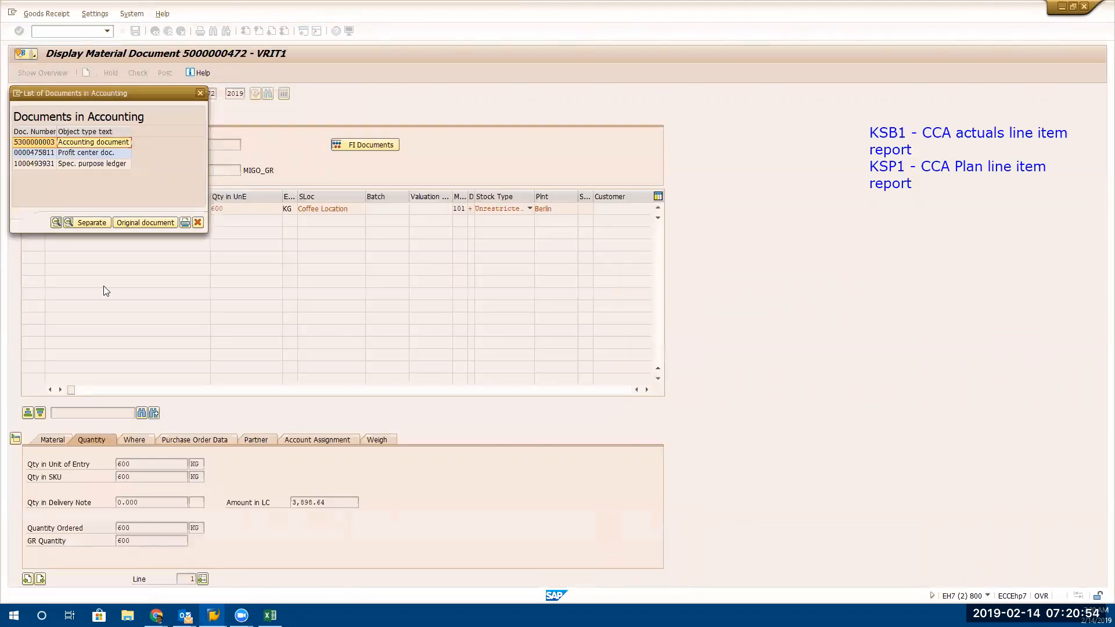
{"action": "left_click", "coordinate": [200, 93]}
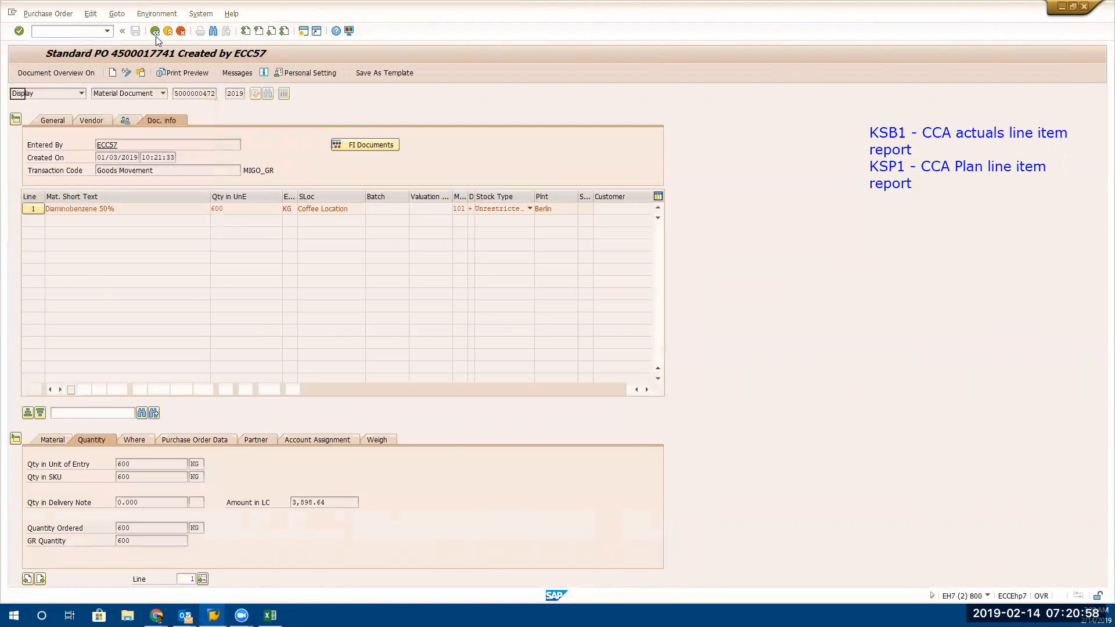
{"action": "left_click", "coordinate": [155, 32]}
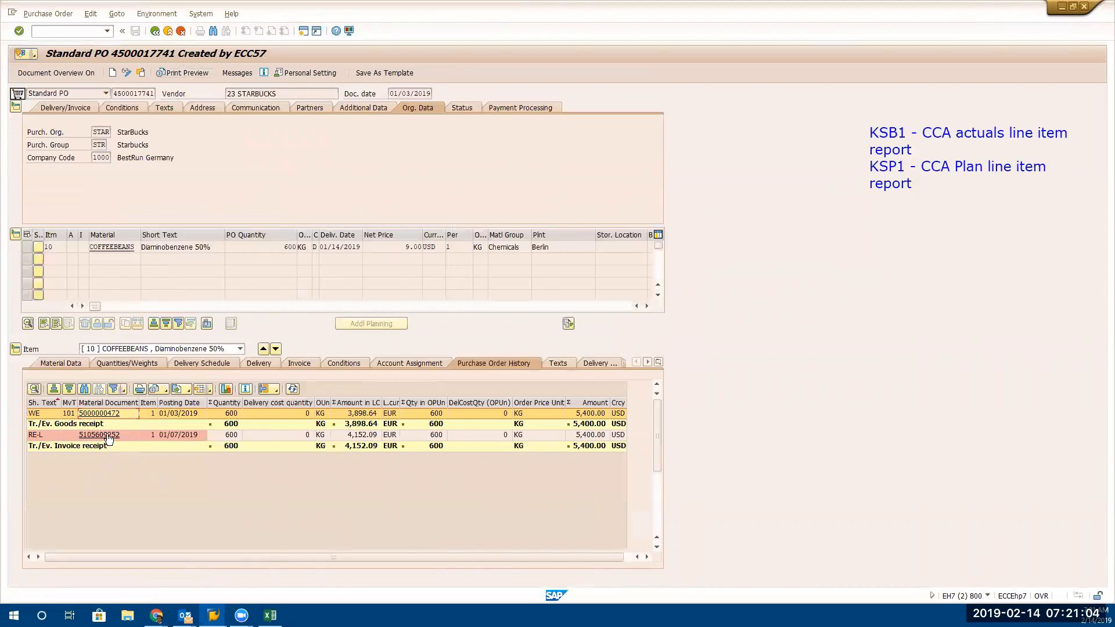
{"action": "left_click", "coordinate": [156, 33]}
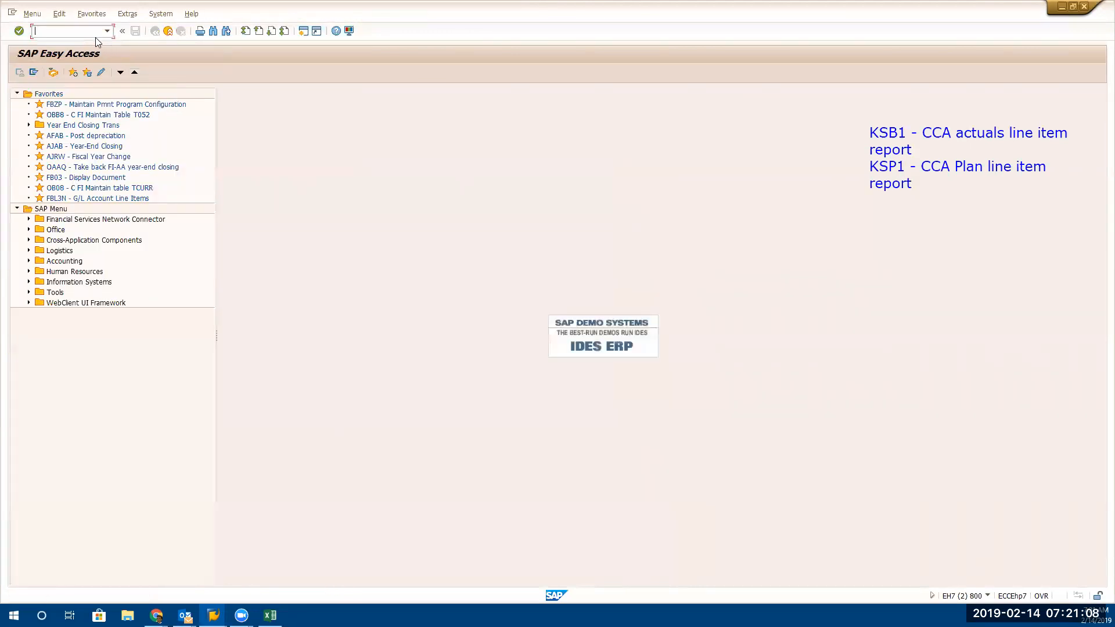
Display the KFC invoice document of company code 1000 for fiscal year 2019 with transaction FB03
{"action": "type", "text": "me"}
{"action": "key", "text": "BackSpace"}
{"action": "key", "text": "BackSpace"}
{"action": "type", "text": "fb03"}
{"action": "key", "text": "Return"}
{"action": "key", "text": "Return"}
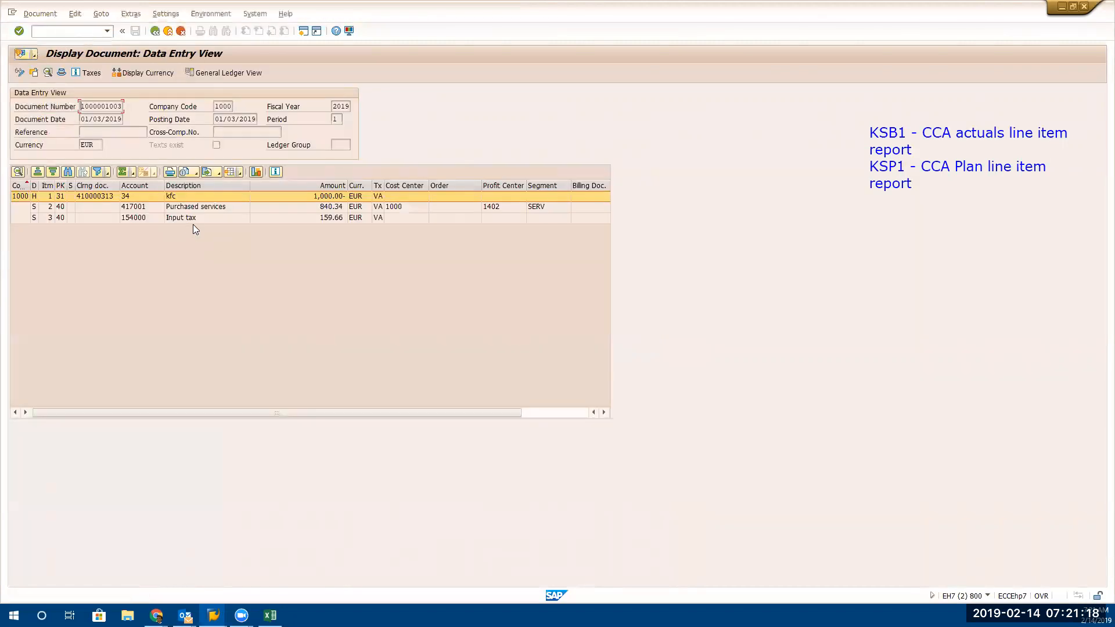
Examine the document's vendor, Purchased services and Input tax lines, comparing their cost center and profit center assignments
{"action": "left_click", "coordinate": [192, 210]}
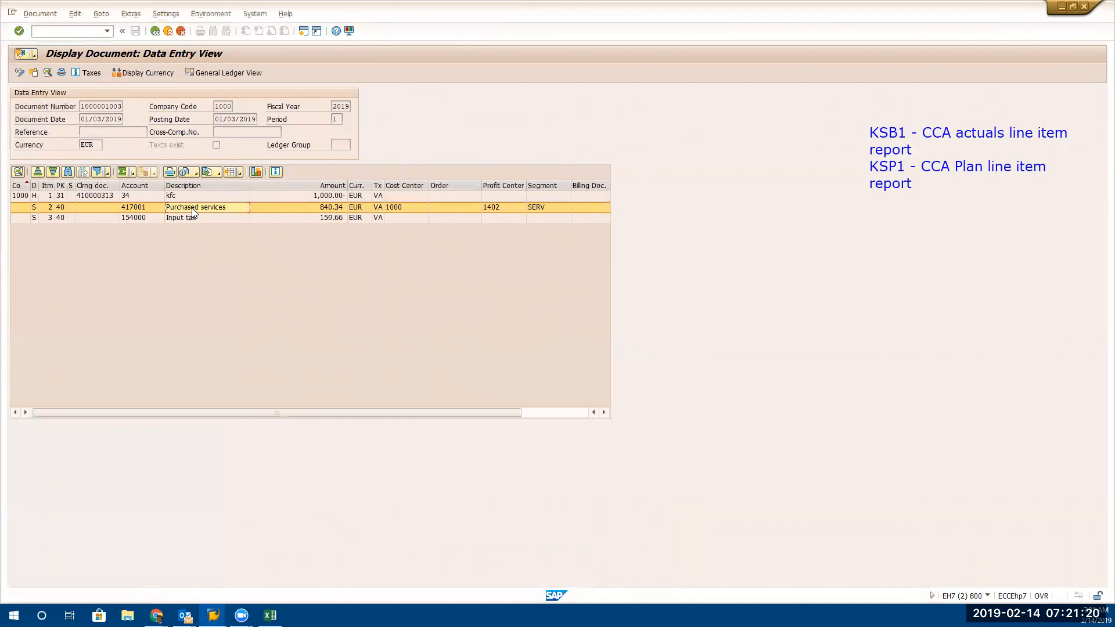
{"action": "left_click", "coordinate": [391, 206]}
{"action": "left_click", "coordinate": [501, 208]}
{"action": "left_click", "coordinate": [412, 197]}
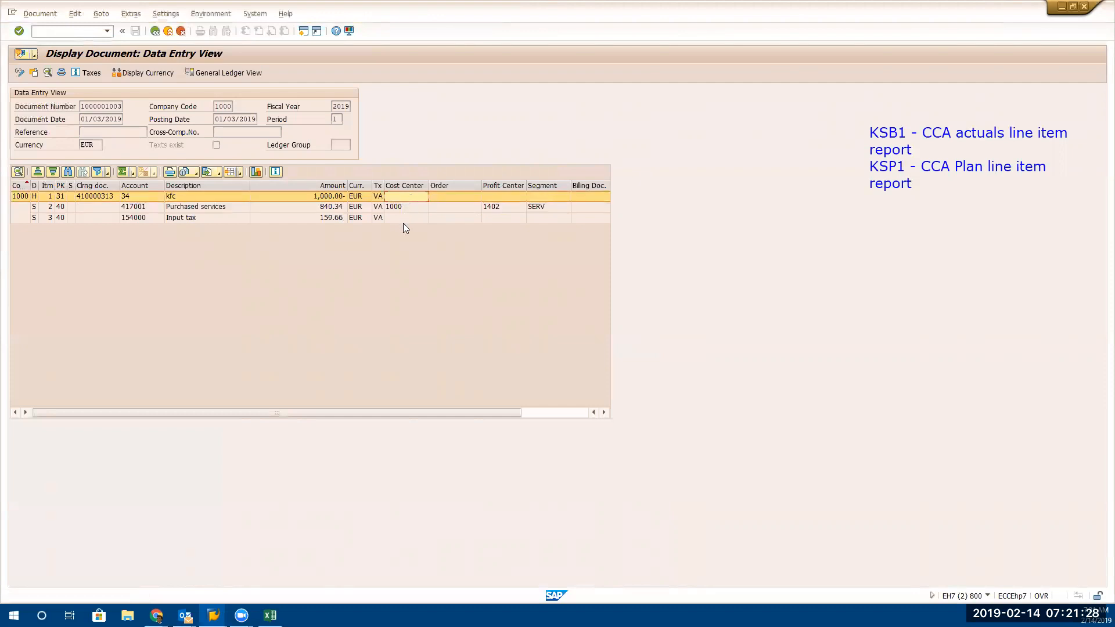
{"action": "left_click", "coordinate": [404, 220]}
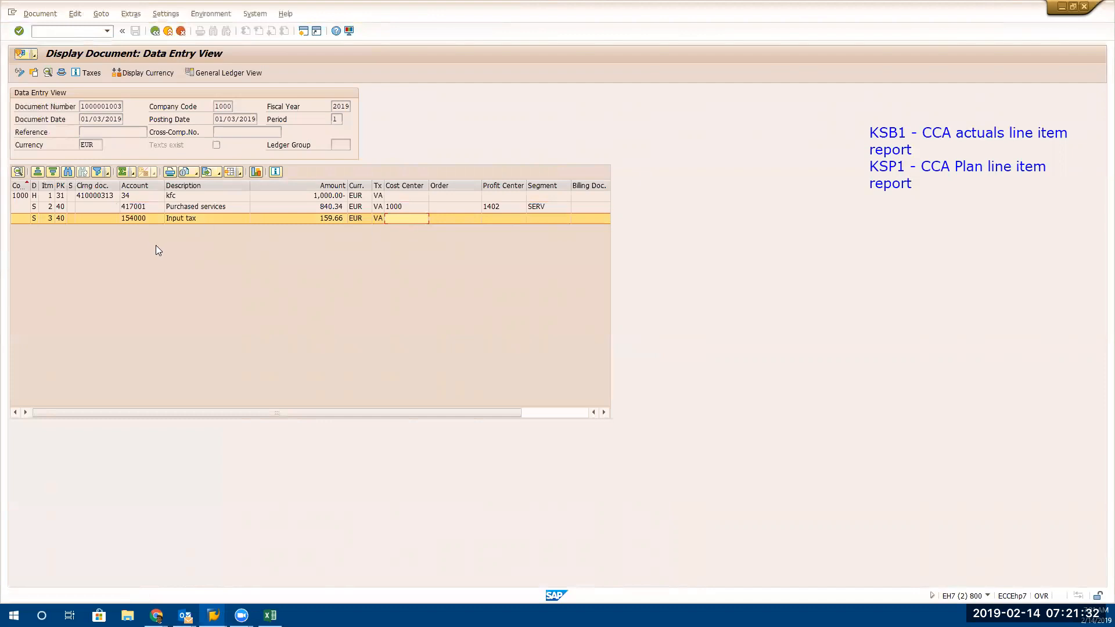
{"action": "left_click", "coordinate": [198, 208]}
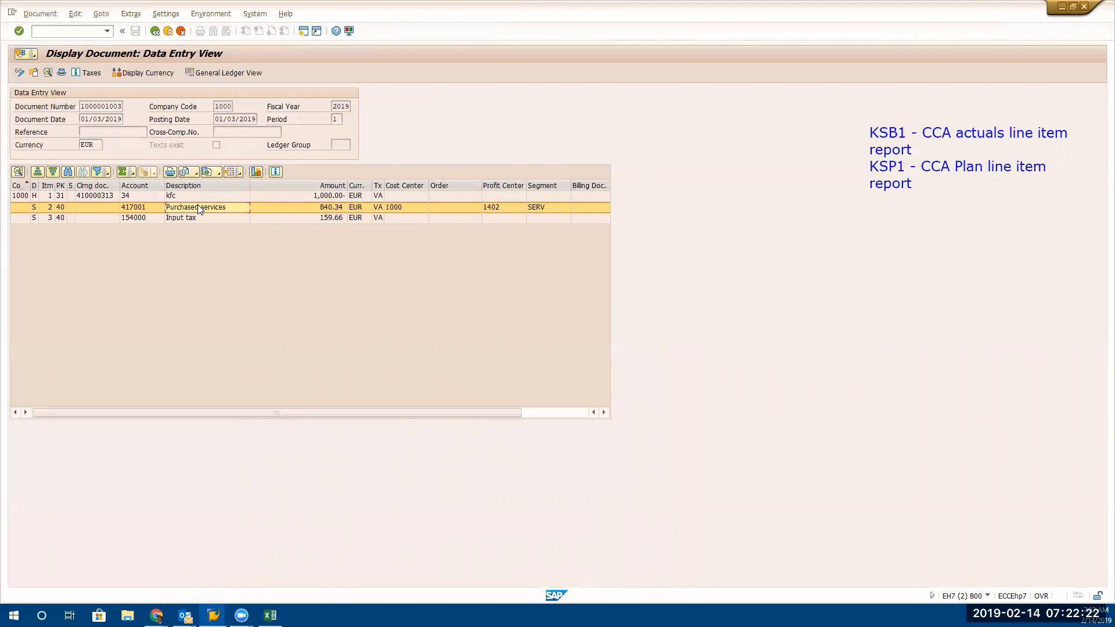
{"action": "left_click", "coordinate": [218, 197]}
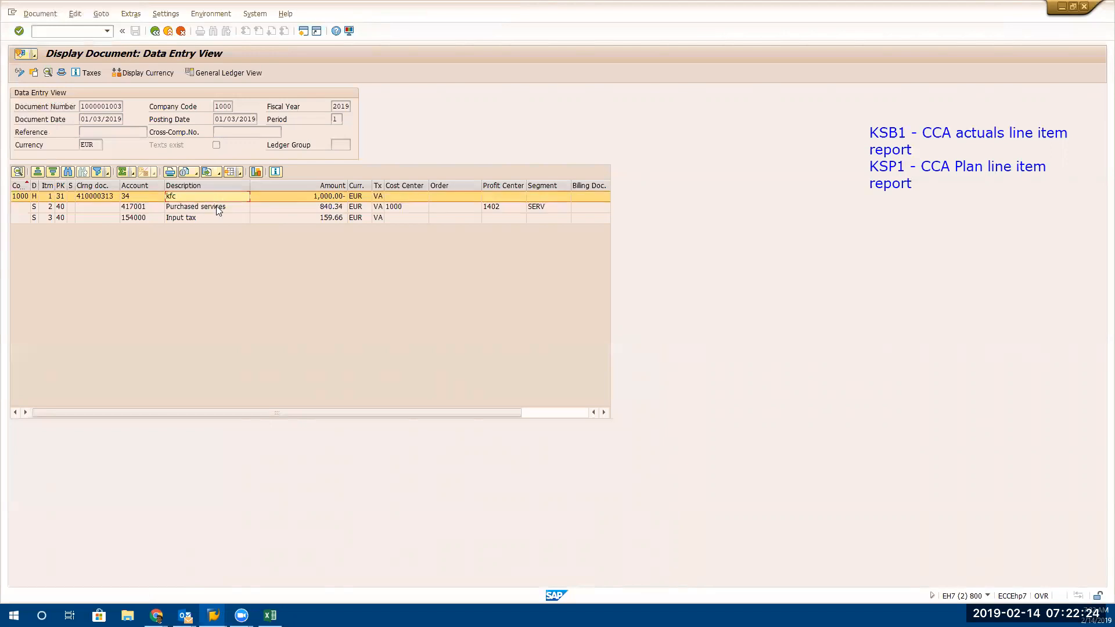
{"action": "left_click", "coordinate": [215, 218]}
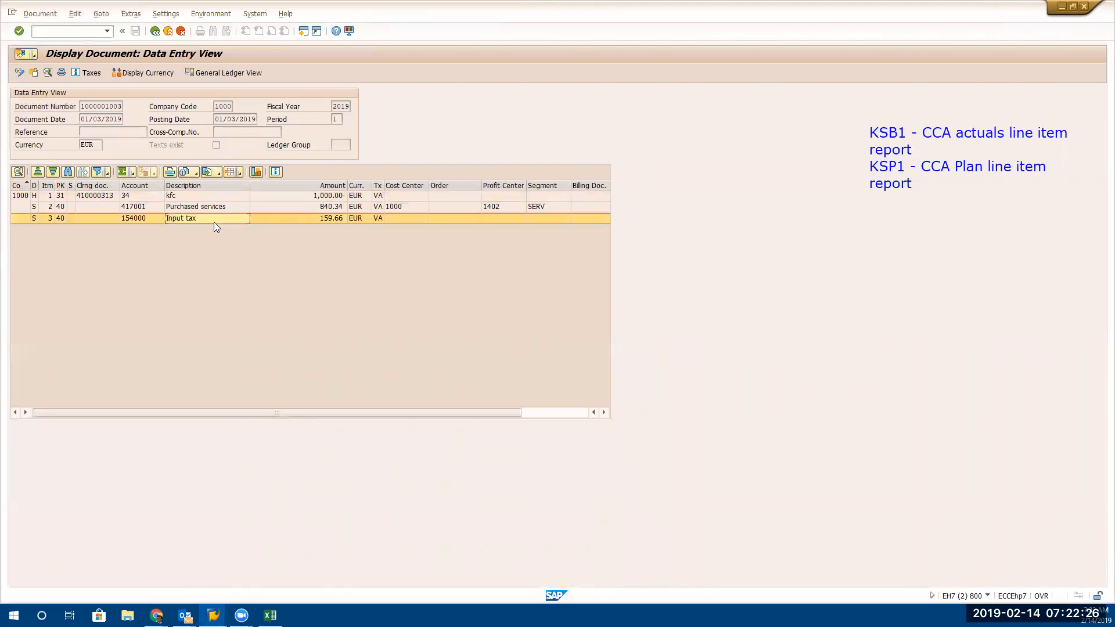
{"action": "left_click", "coordinate": [212, 196]}
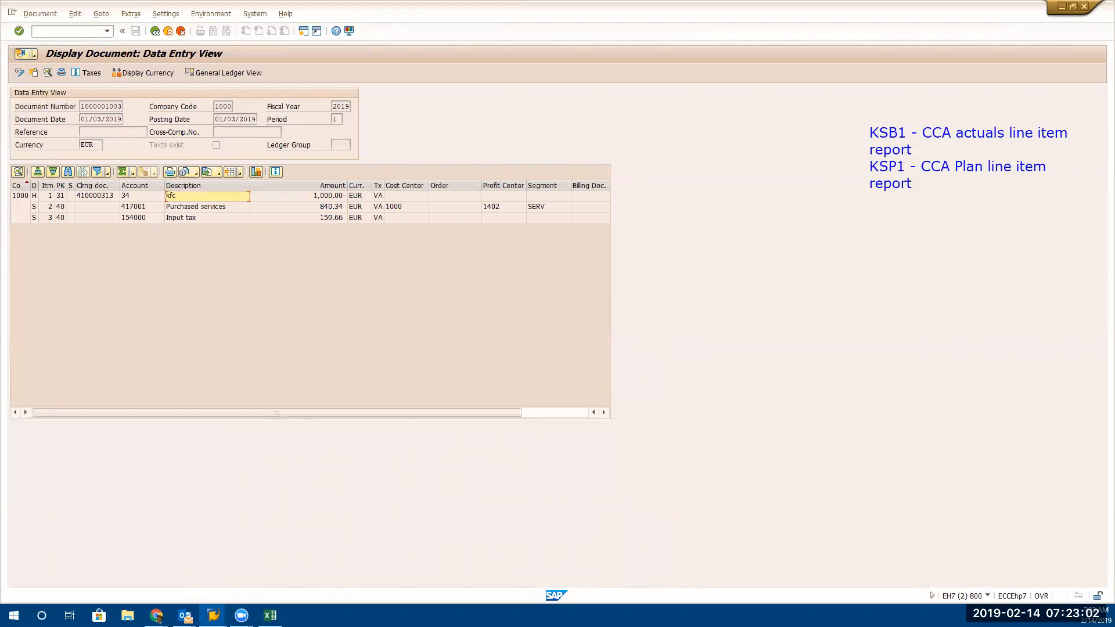
Add an on-screen text note beside the document with the lines "Balance sheet" and "Profit and Loss -"
{"action": "left_click", "coordinate": [839, 226]}
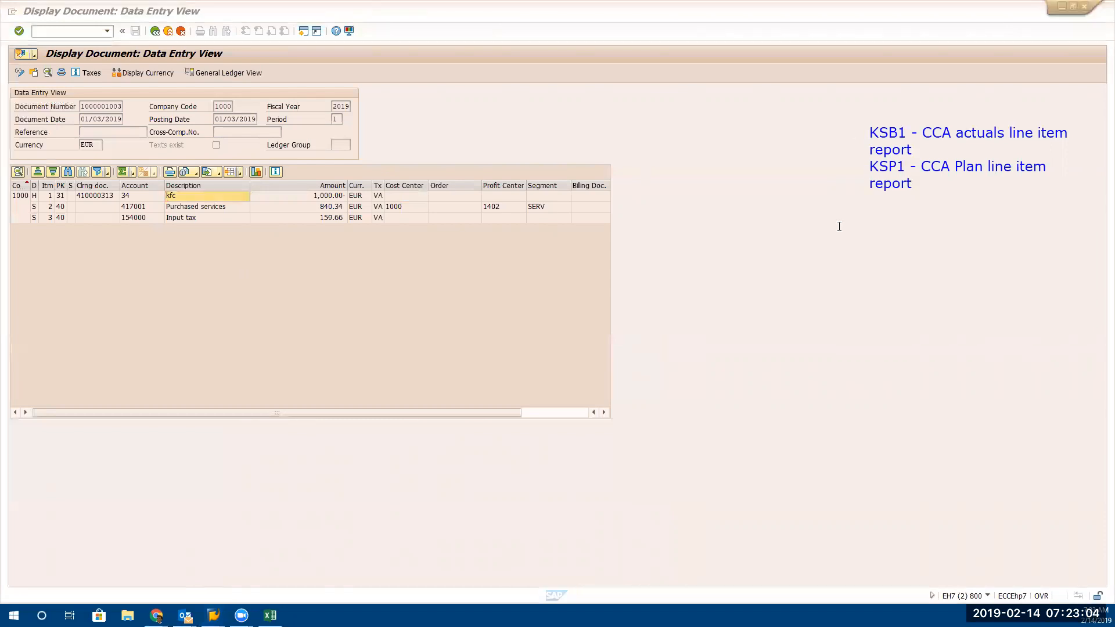
{"action": "left_click", "coordinate": [839, 226]}
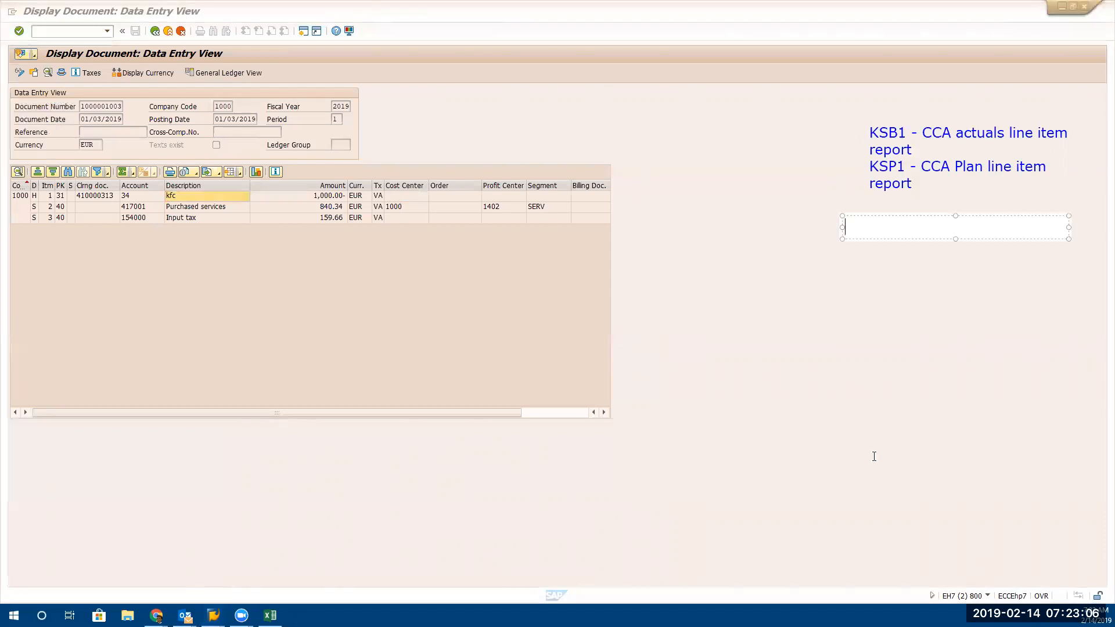
{"action": "type", "text": "Balance sheet"}
{"action": "key", "text": "Return"}
{"action": "type", "text": "Profit and Loss -"}
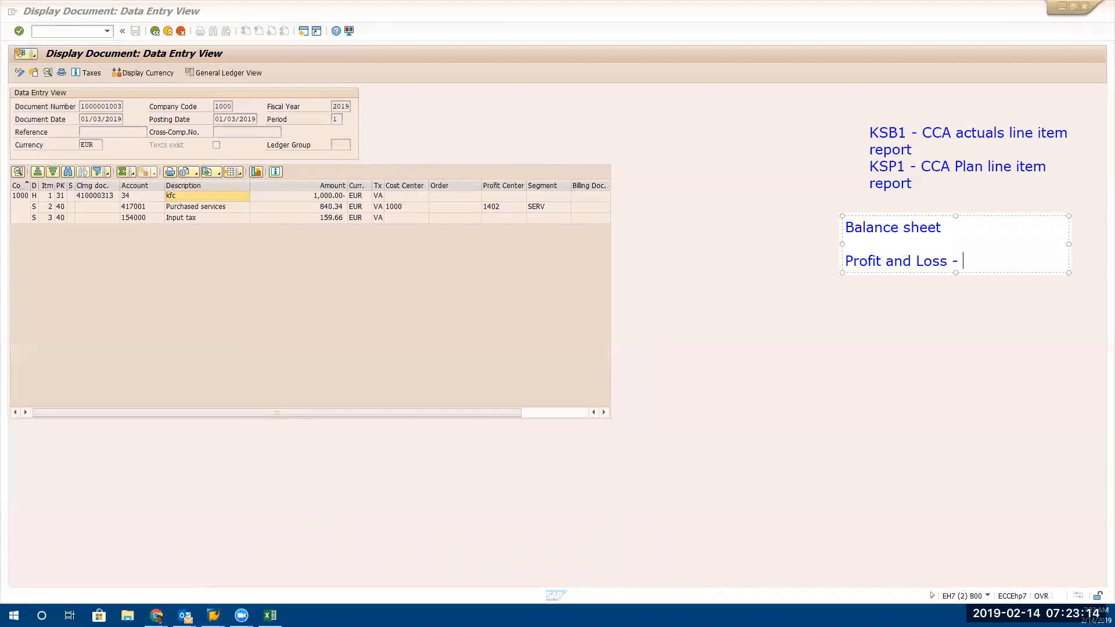
Add a dash after "Balance sheet" and extend the profit and loss line with "Operational accounts"
{"action": "left_click", "coordinate": [945, 227]}
{"action": "type", "text": "-"}
{"action": "type", "text": "Operations"}
{"action": "key", "text": "BackSpace"}
{"action": "type", "text": "al"}
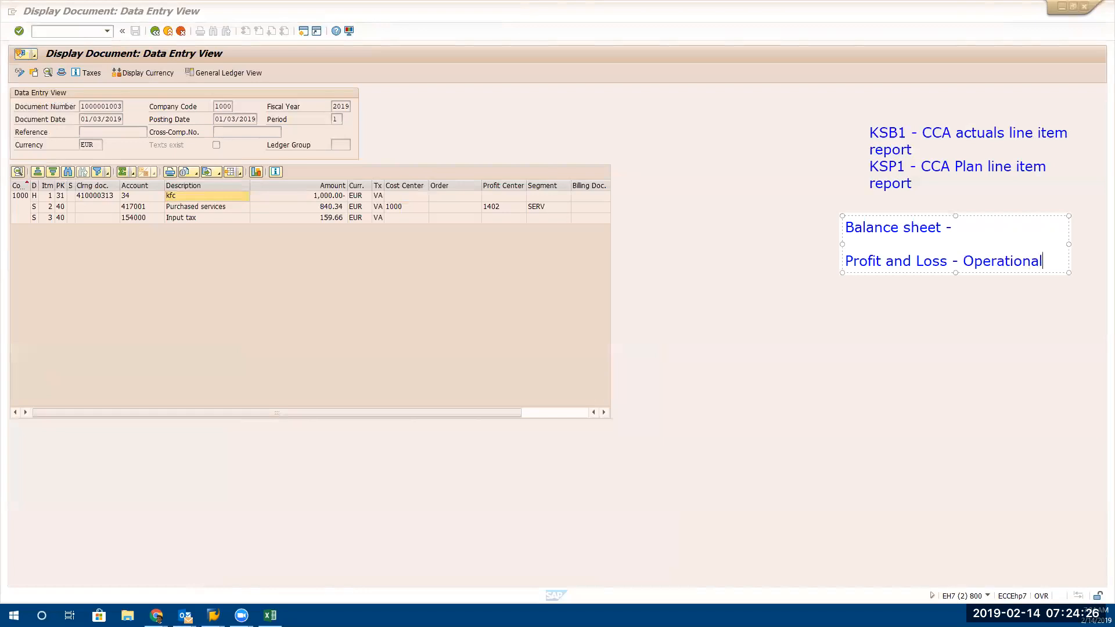
{"action": "type", "text": " accounts"}
Add "Stored value for future either favorable or unfavorable (negative or positive)" to the balance sheet note and "used for consumption and maintenance." to profit and loss
{"action": "left_click", "coordinate": [981, 224]}
{"action": "type", "text": "Stored value"}
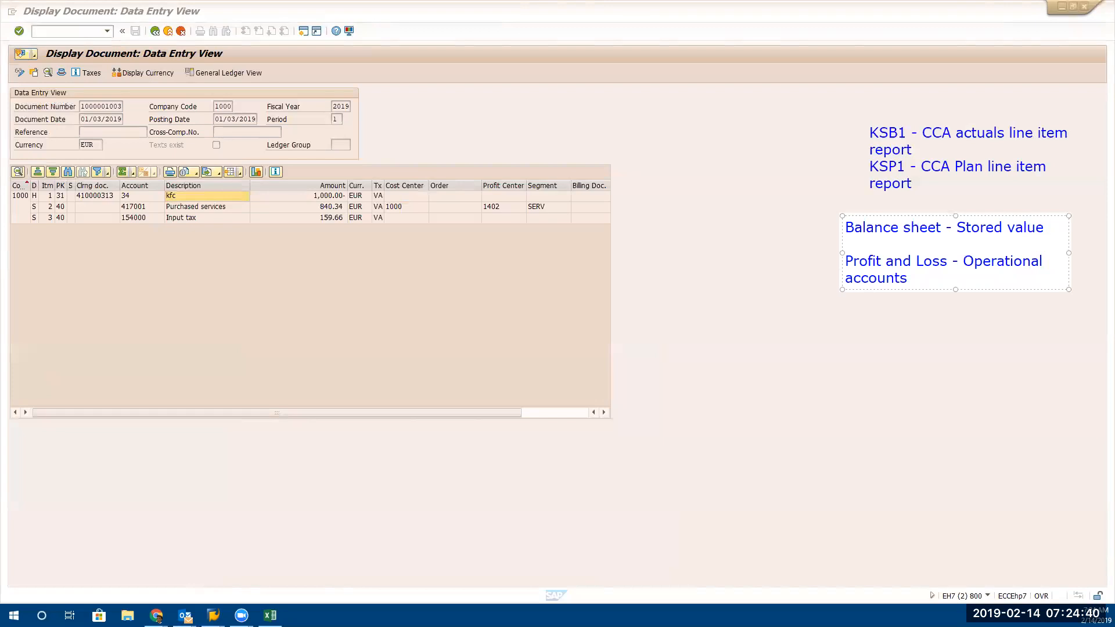
{"action": "type", "text": "for future either fav"}
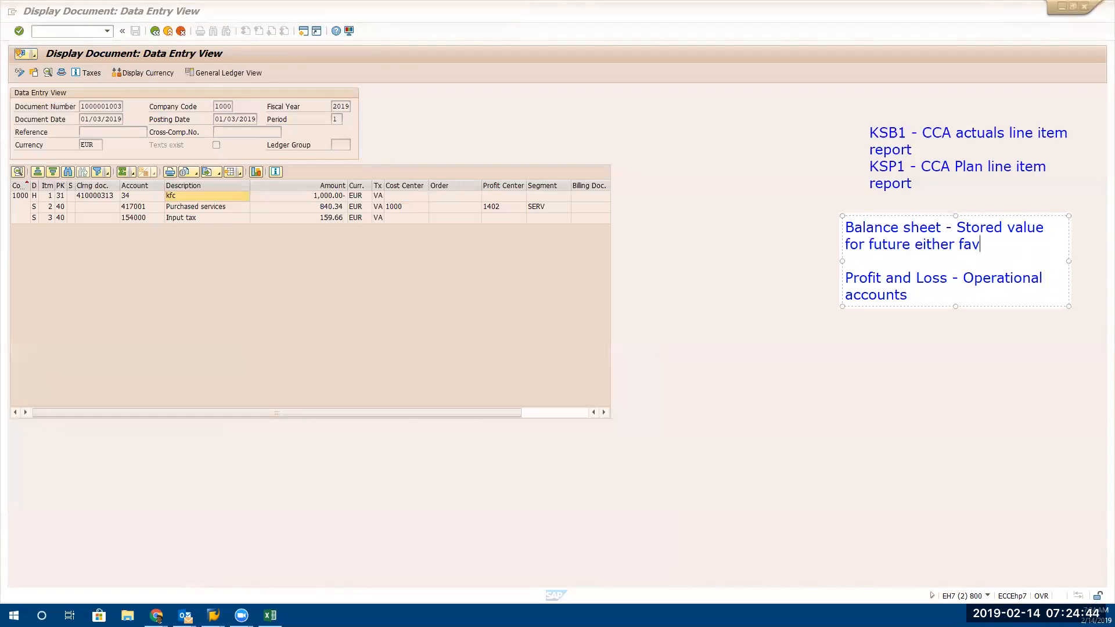
{"action": "type", "text": "orable or unfava"}
{"action": "key", "text": "BackSpace"}
{"action": "type", "text": "orable"}
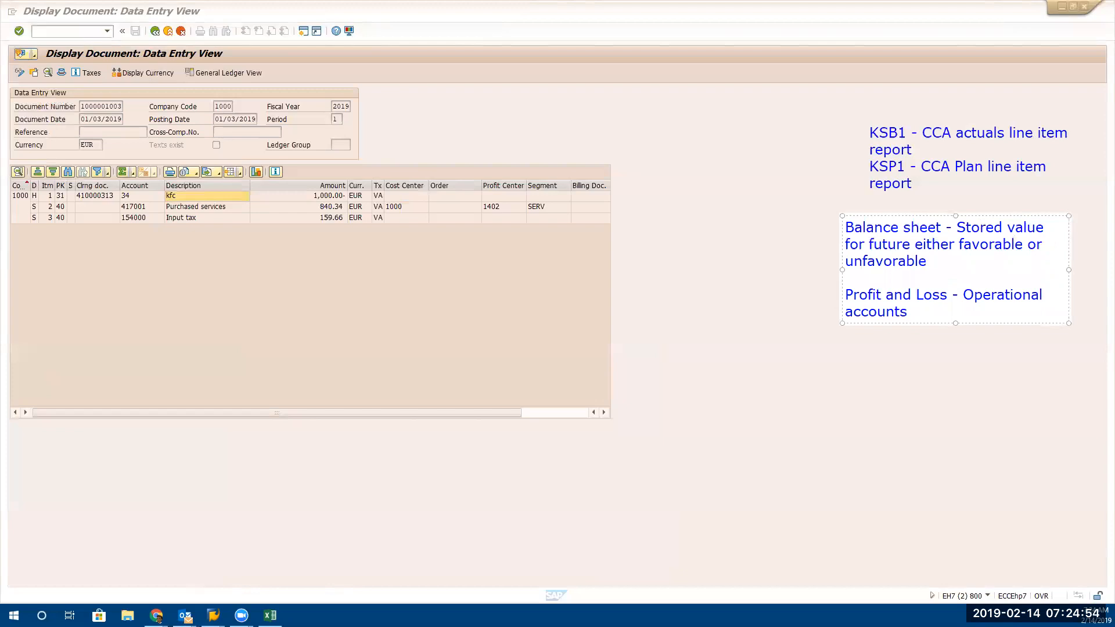
{"action": "type", "text": "(negative or pos"}
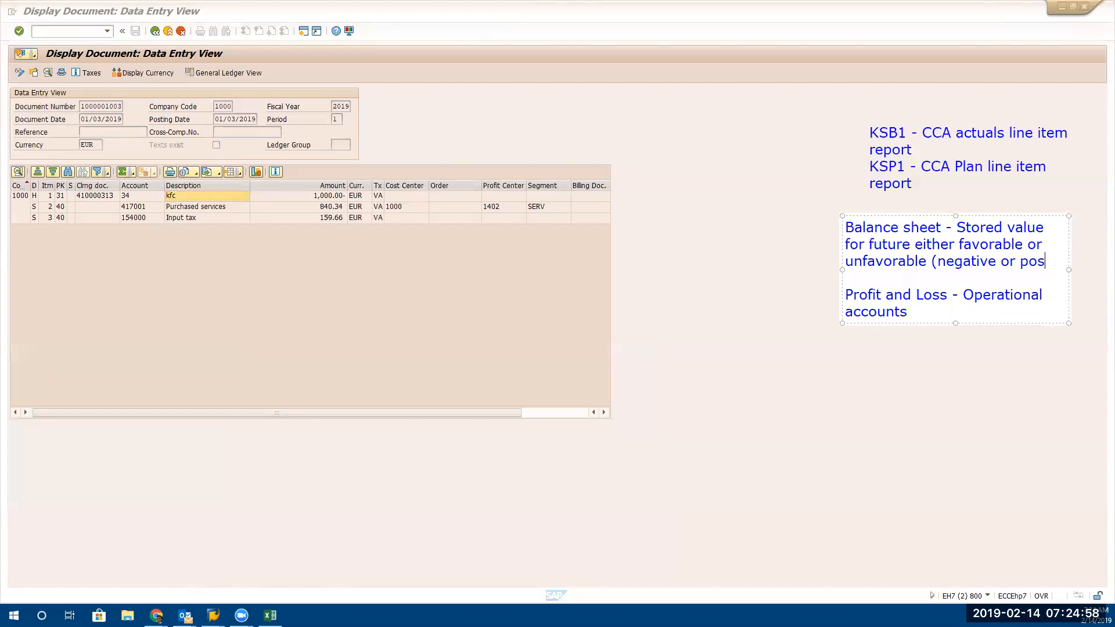
{"action": "type", "text": "itive)"}
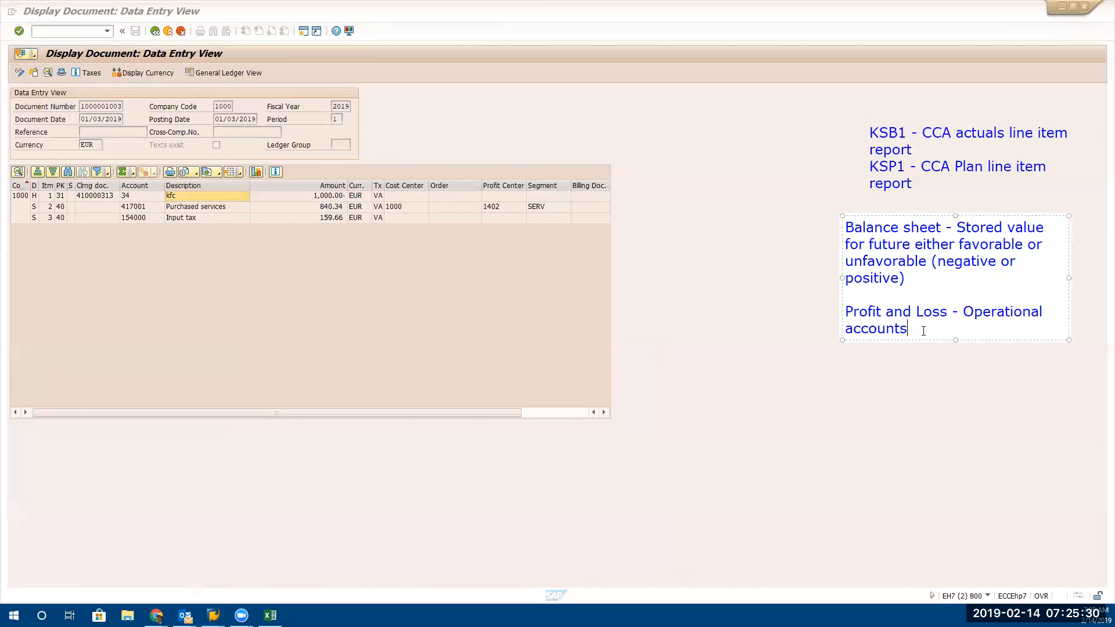
{"action": "type", "text": "used for consumption"}
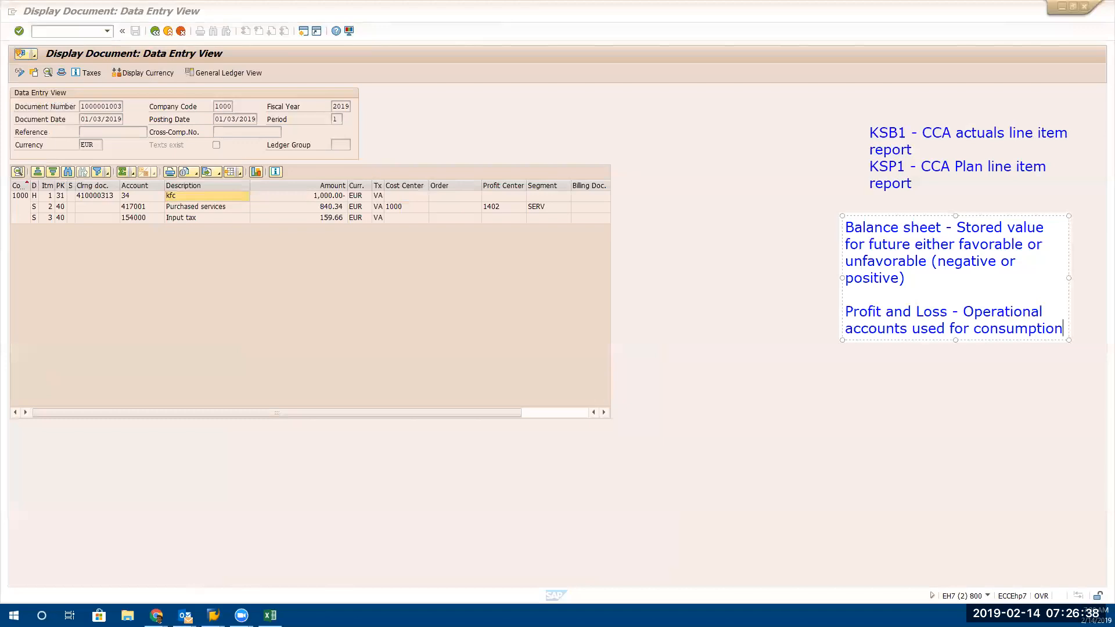
{"action": "type", "text": "and maintenance."}
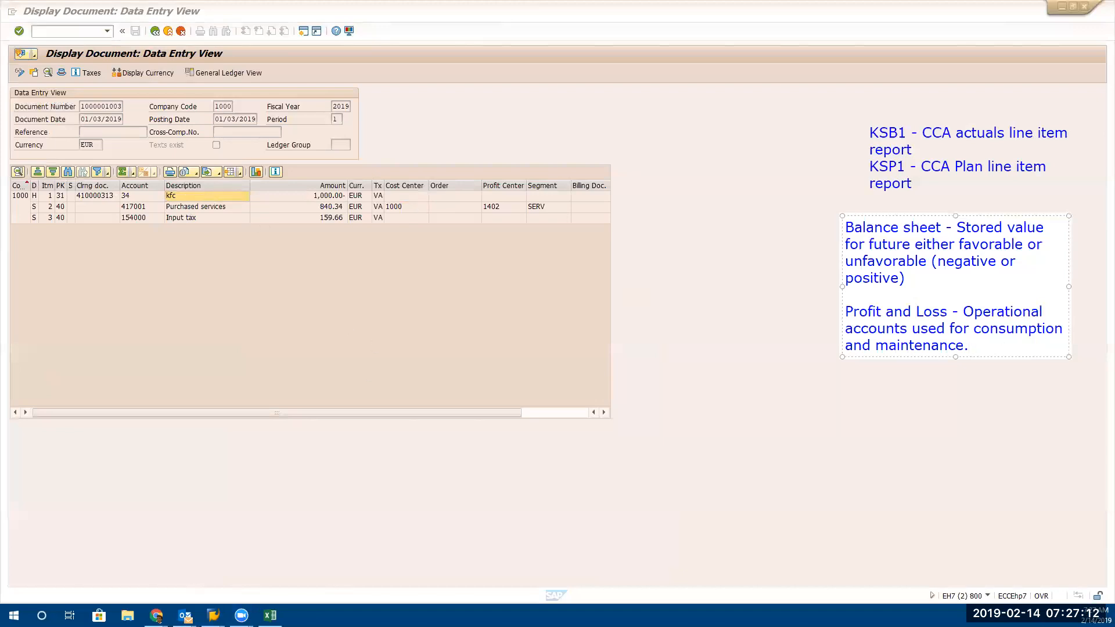
{"action": "key", "text": "alt+Tab"}
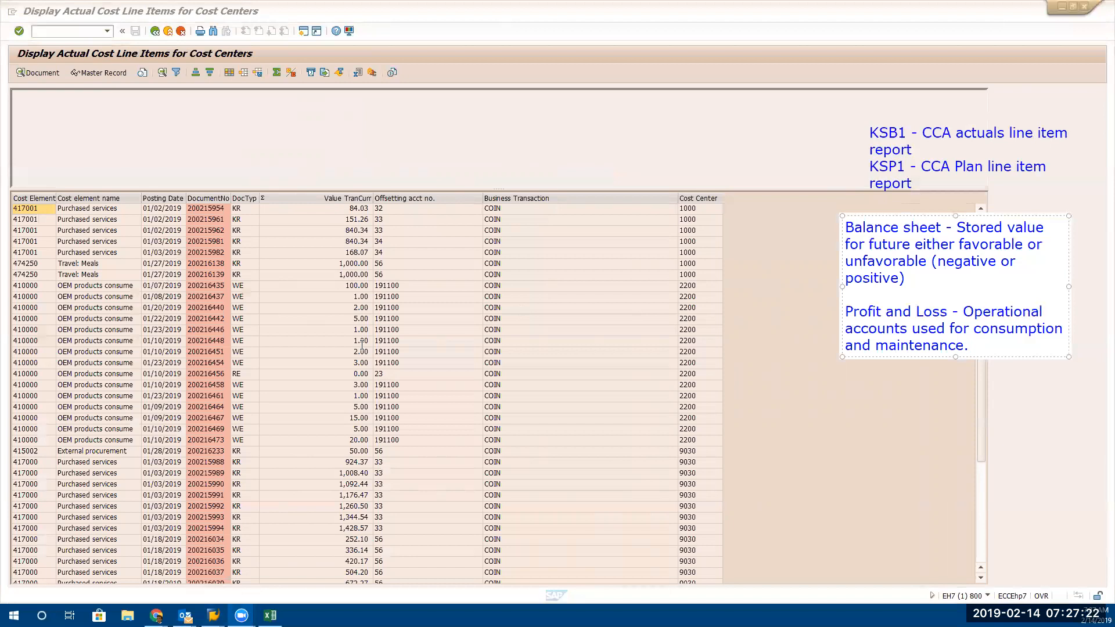
{"action": "key", "text": "alt+Tab"}
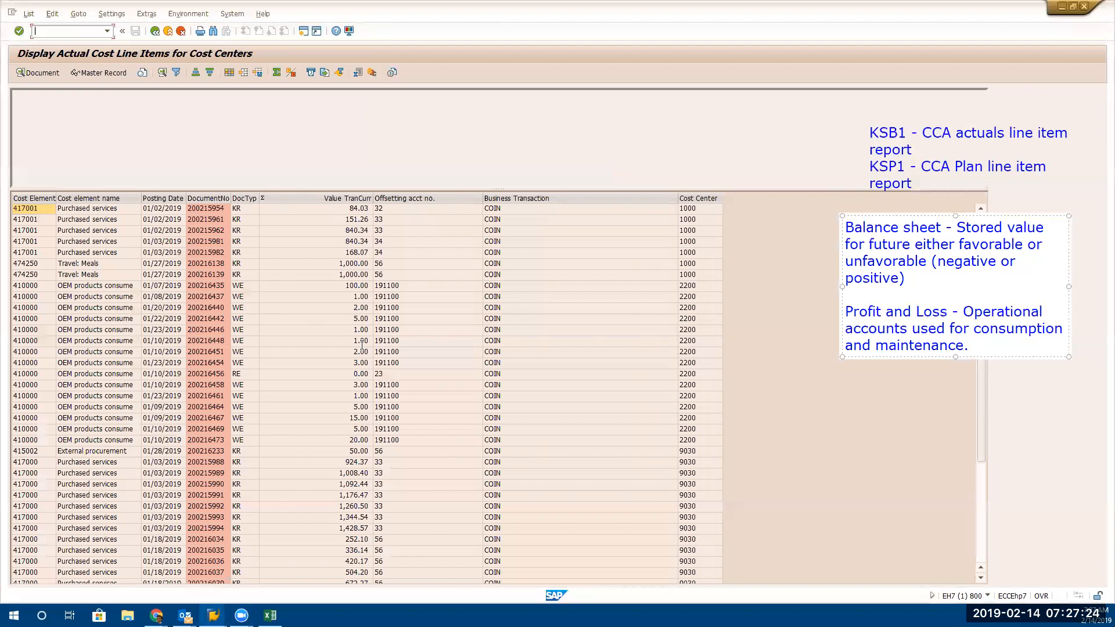
{"action": "key", "text": "alt+Tab"}
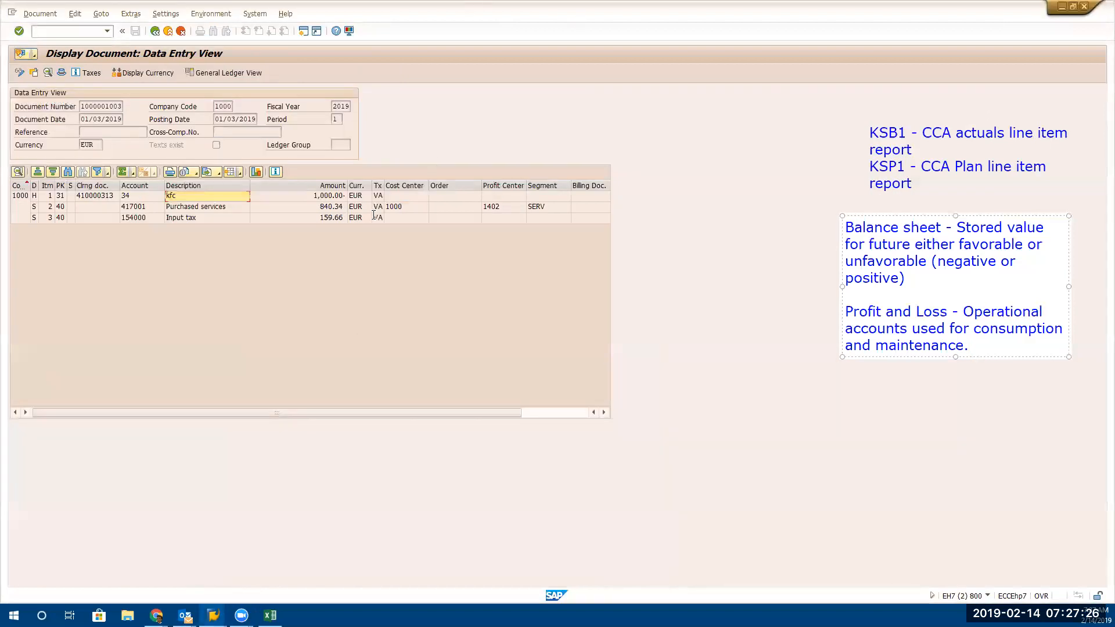
{"action": "left_click", "coordinate": [407, 209]}
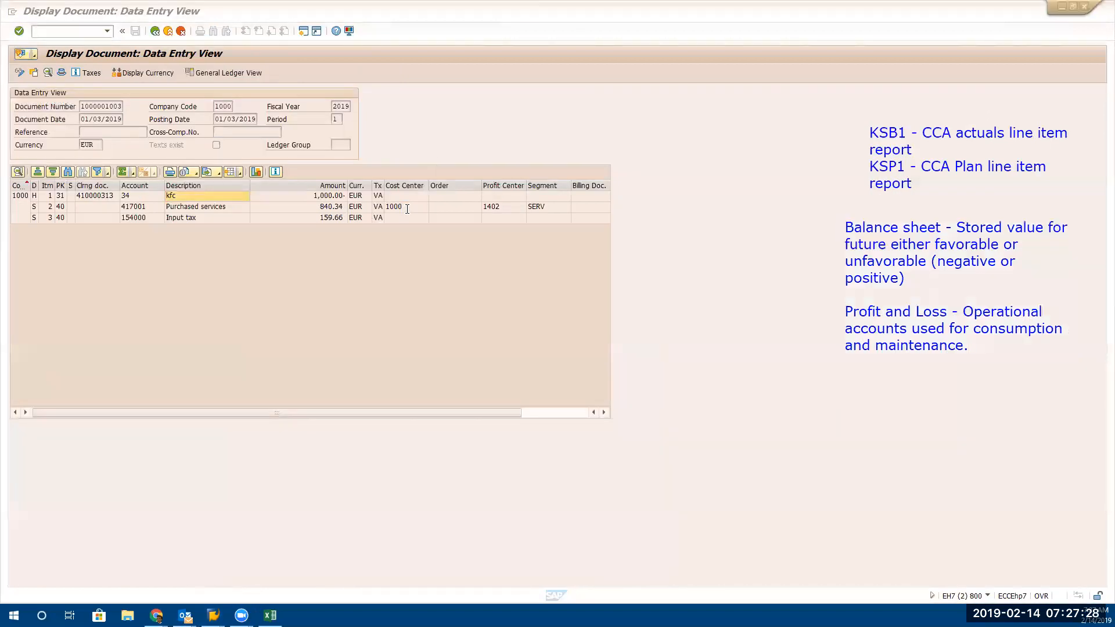
{"action": "left_click", "coordinate": [510, 209]}
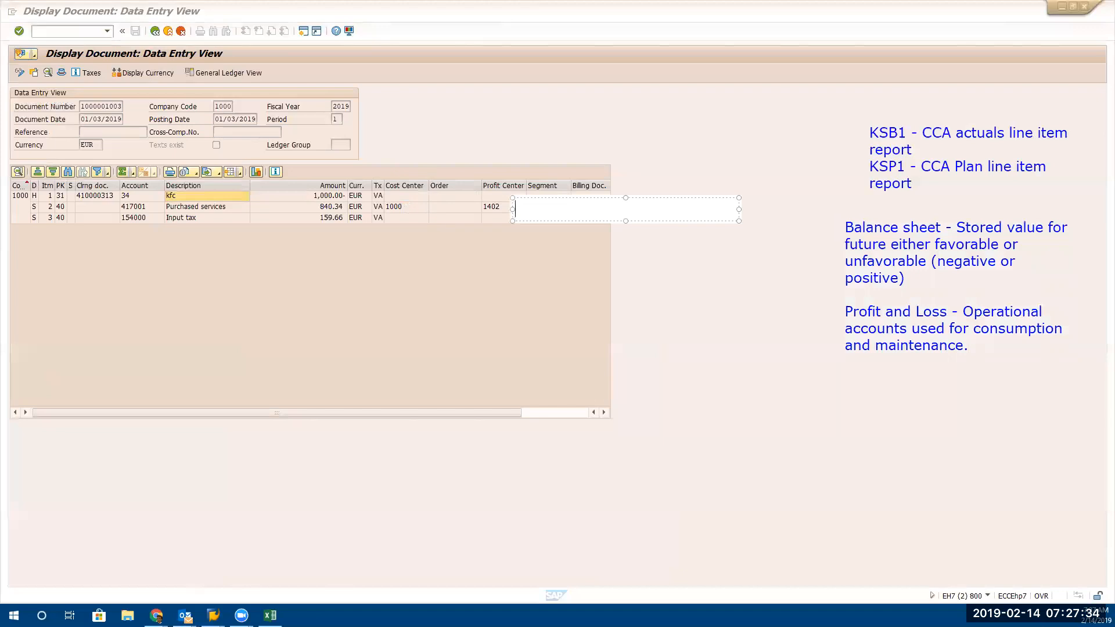
{"action": "key", "text": "Escape"}
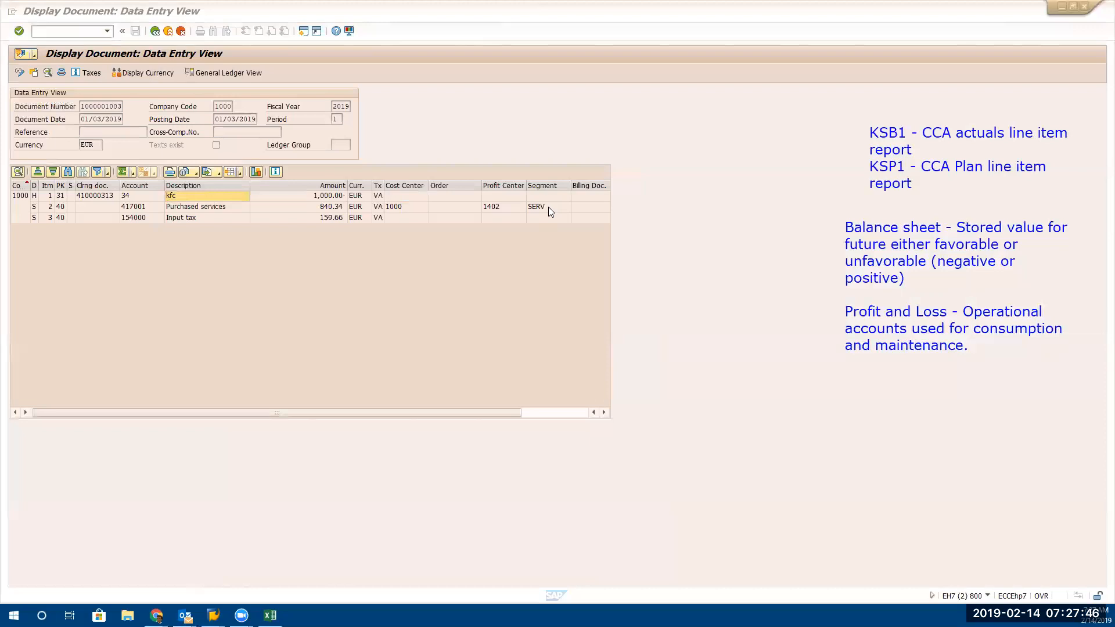
Switch past the actual cost line item report to the primary cost element section of the SAP Cost Allocation tutorial in Chrome
{"action": "left_click", "coordinate": [347, 520]}
{"action": "key", "text": "alt+Tab"}
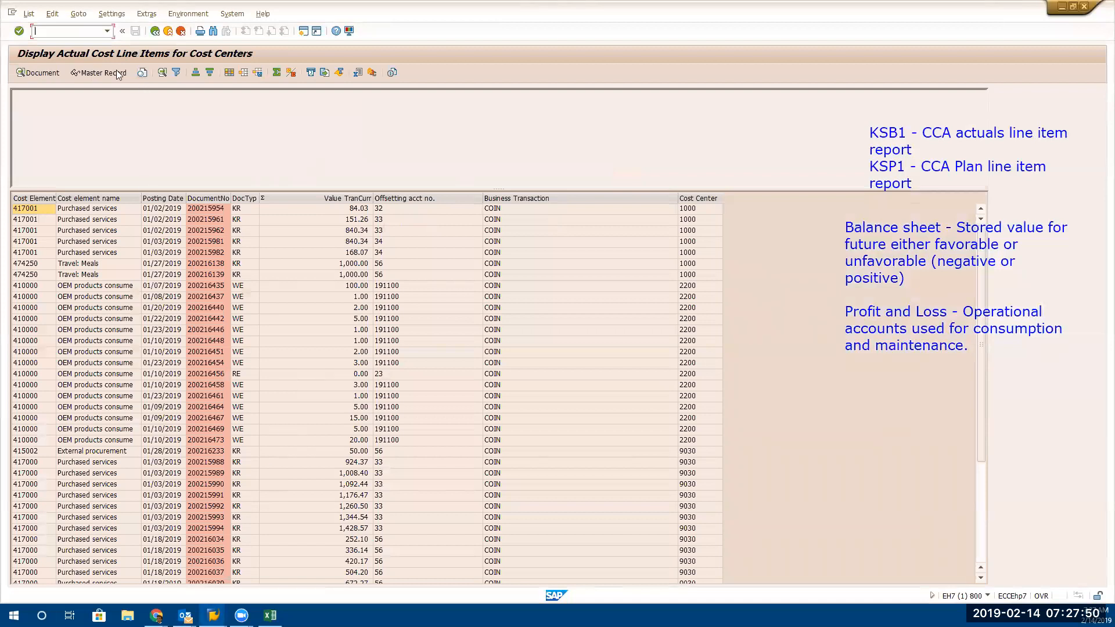
{"action": "key", "text": "alt+Tab"}
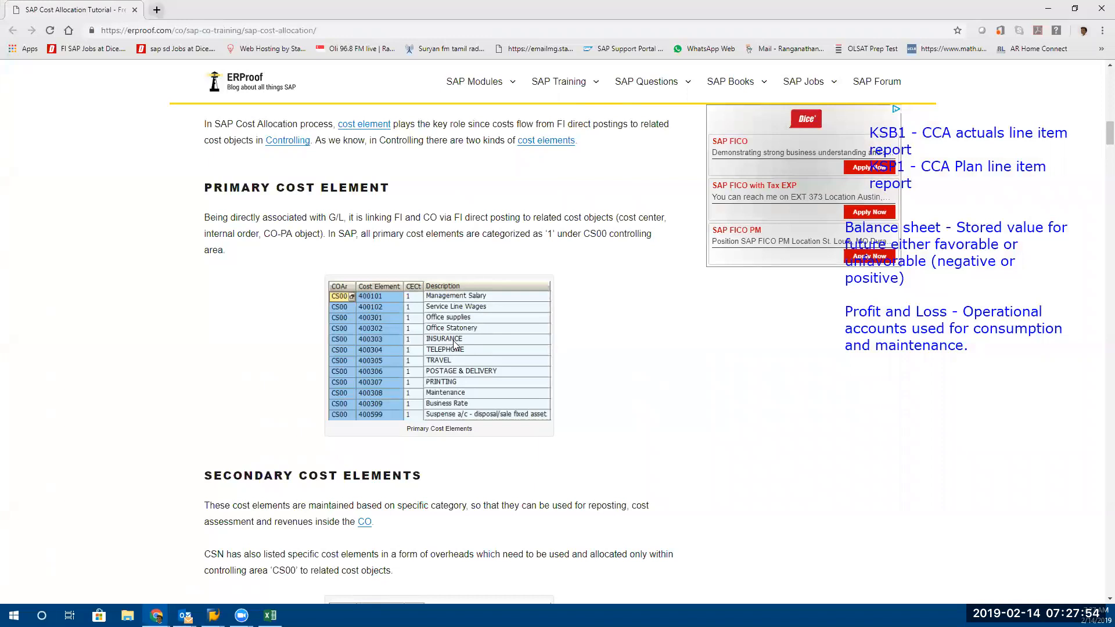
Switch from the cost allocation tutorial to the accounting document in SAP and select account 417001 on the Purchased services line
{"action": "key", "text": "alt+Tab"}
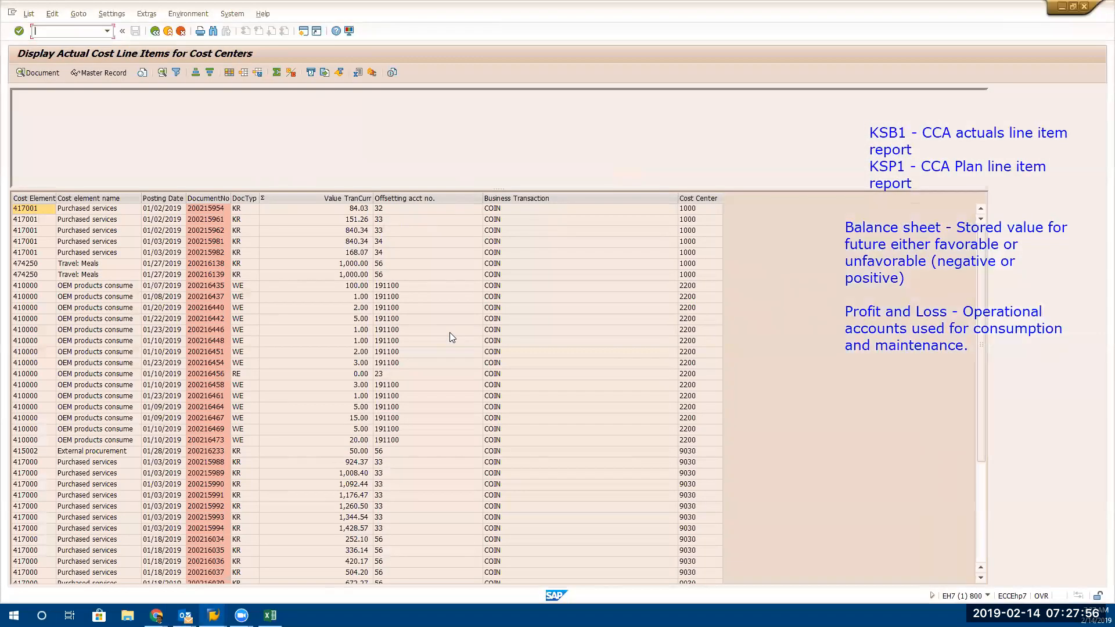
{"action": "key", "text": "alt+Tab"}
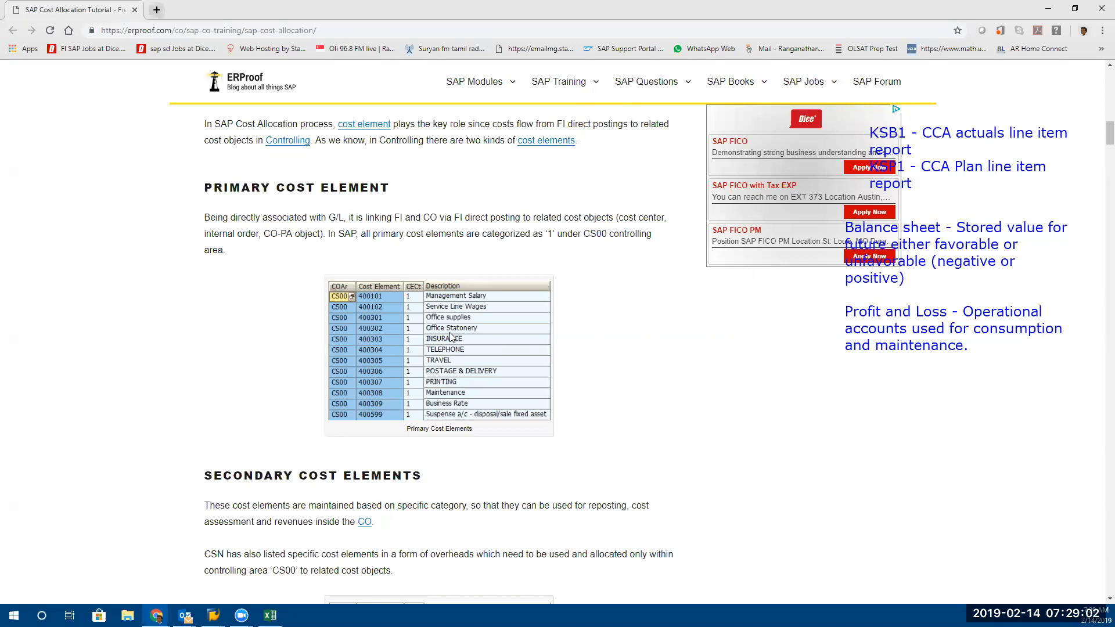
{"action": "key", "text": "alt+Tab"}
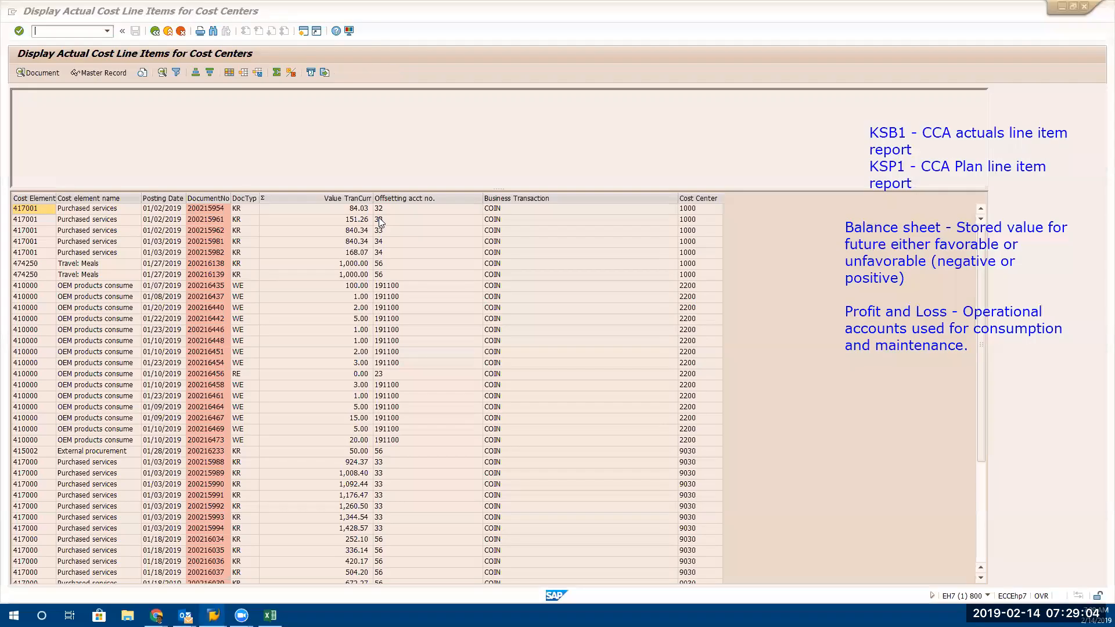
{"action": "double_click", "coordinate": [378, 219]}
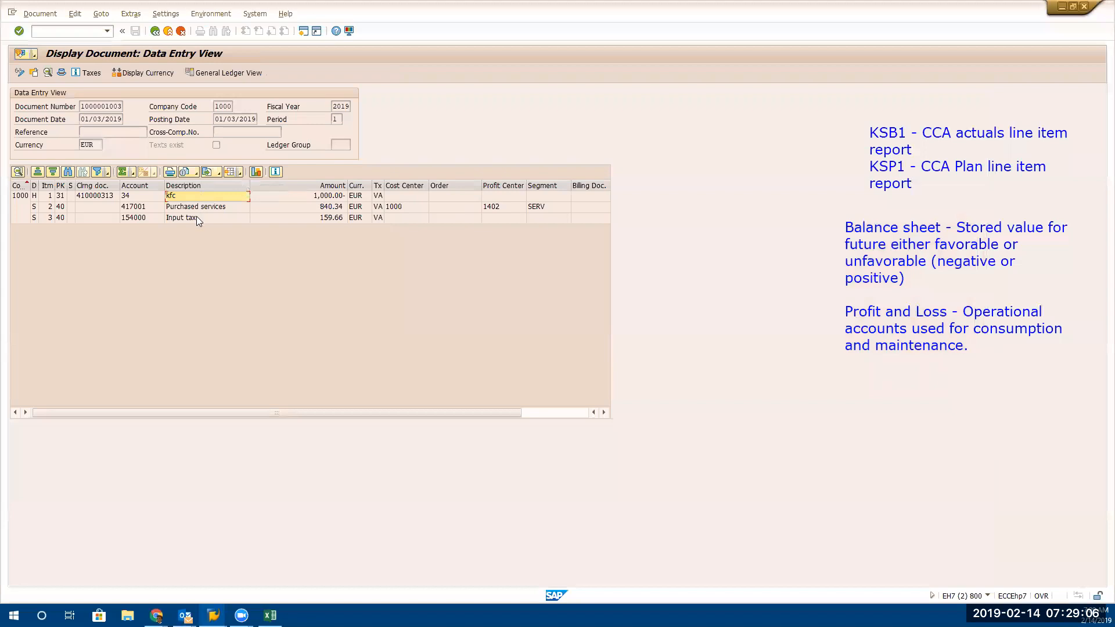
{"action": "left_click", "coordinate": [144, 208]}
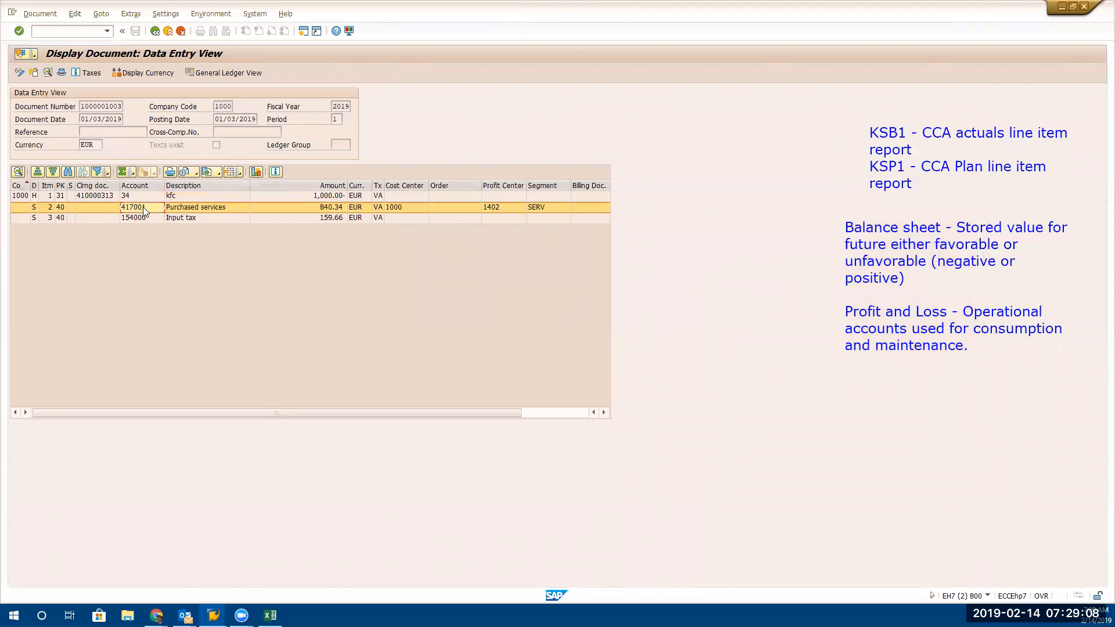
{"action": "left_click", "coordinate": [144, 209]}
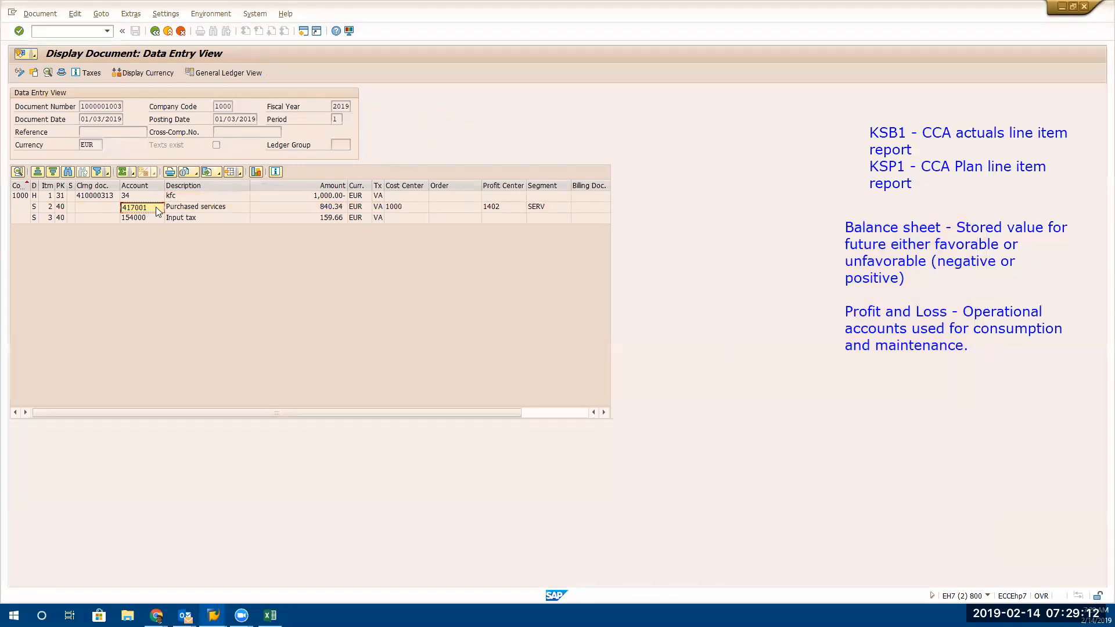
{"action": "left_click", "coordinate": [60, 196]}
{"action": "left_click", "coordinate": [143, 208]}
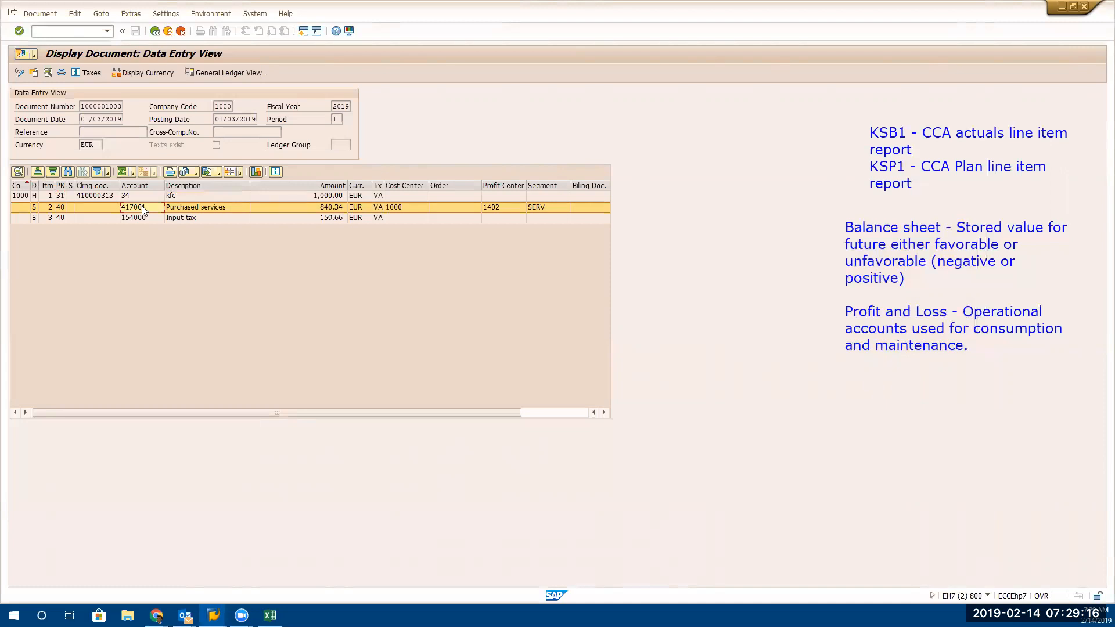
{"action": "left_click", "coordinate": [143, 208]}
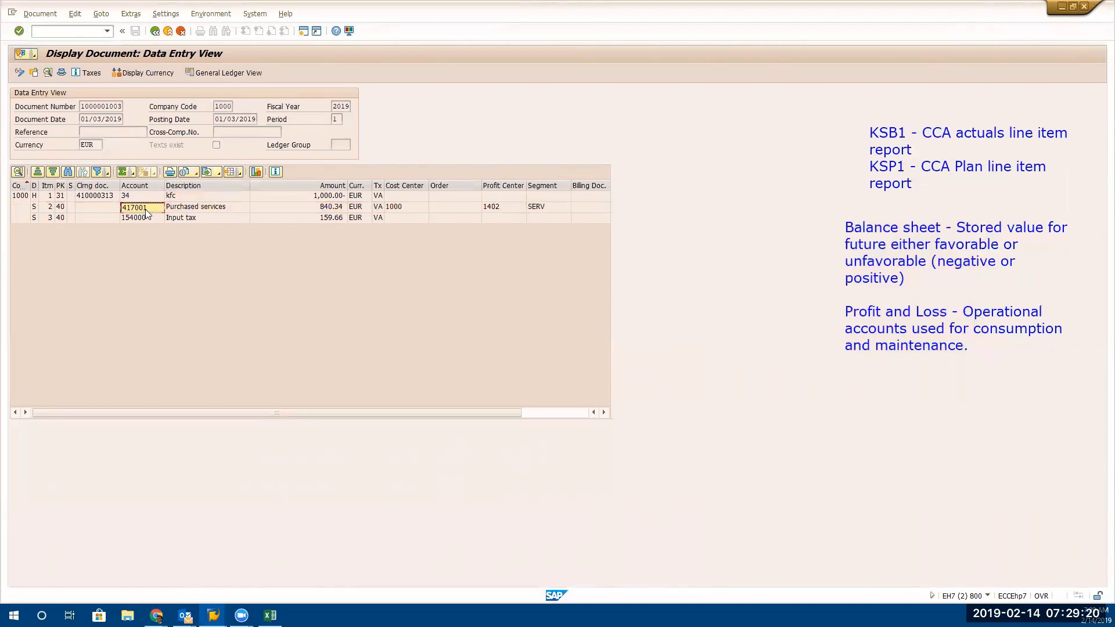
Open transaction FS00 in a new session and display G/L account 417001
{"action": "left_click", "coordinate": [83, 33]}
{"action": "type", "text": "/ofs00"}
{"action": "key", "text": "Return"}
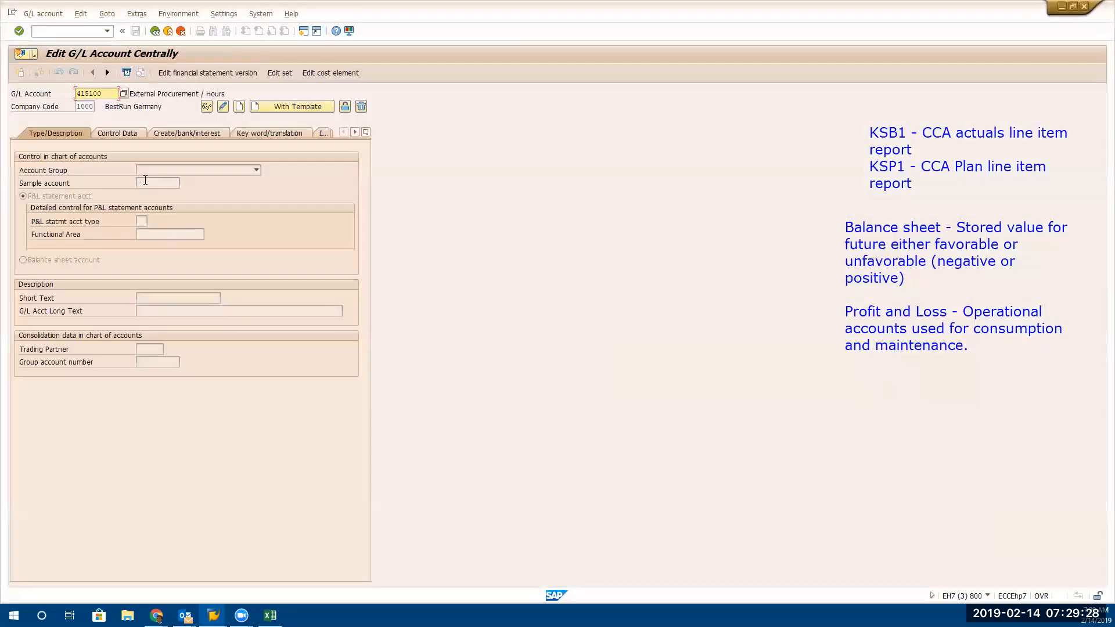
{"action": "key", "text": "Return"}
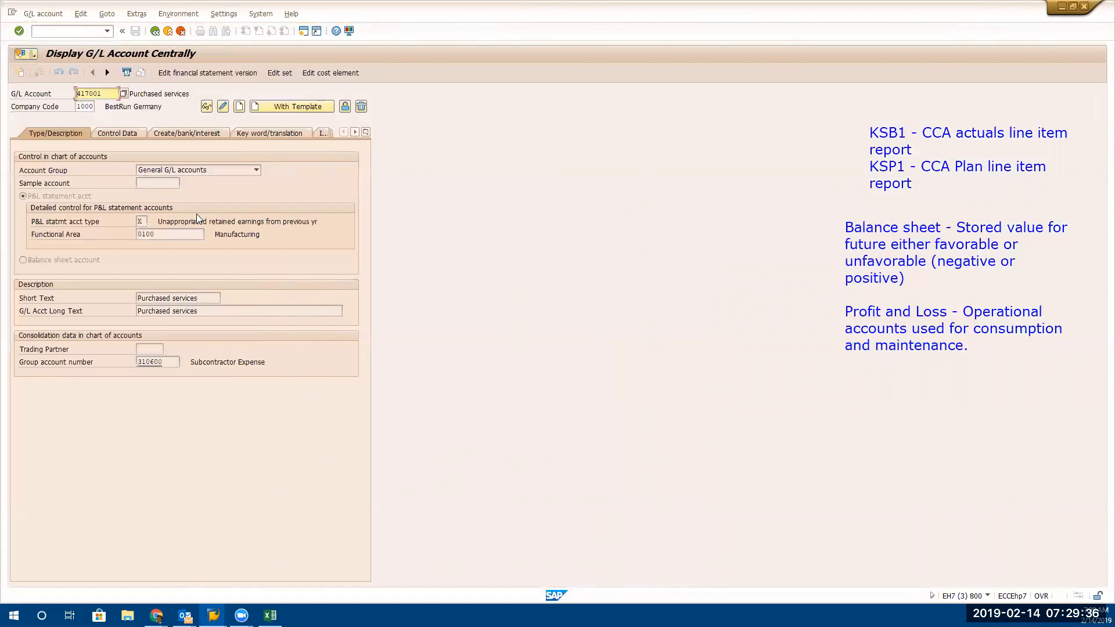
Open the cost element belonging to the Purchased services G/L account in change mode
{"action": "left_click", "coordinate": [157, 98]}
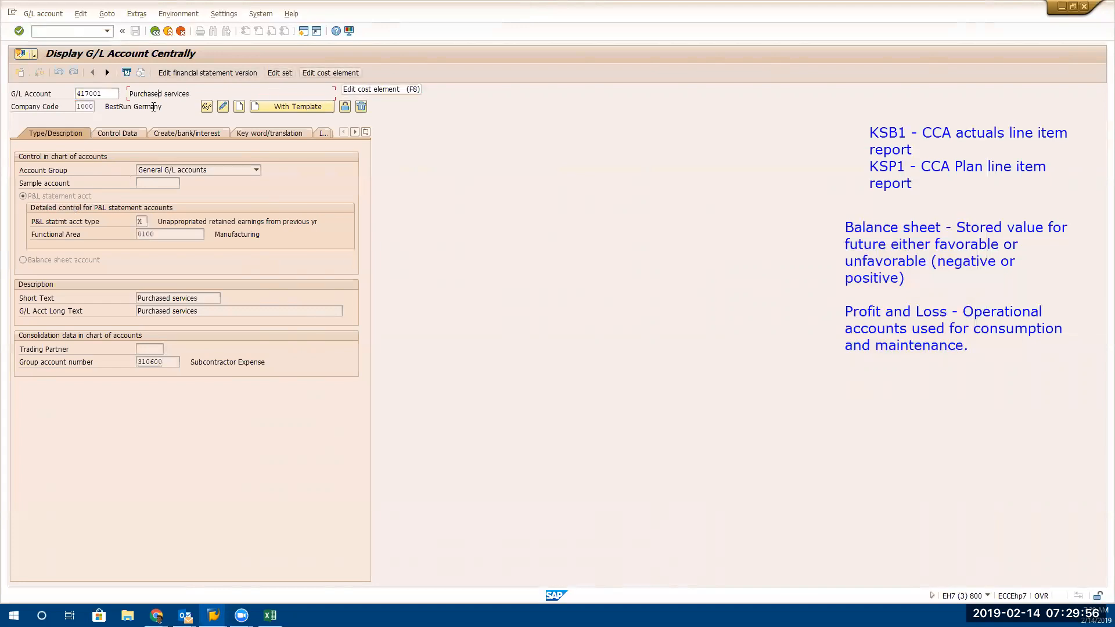
{"action": "key", "text": "F8"}
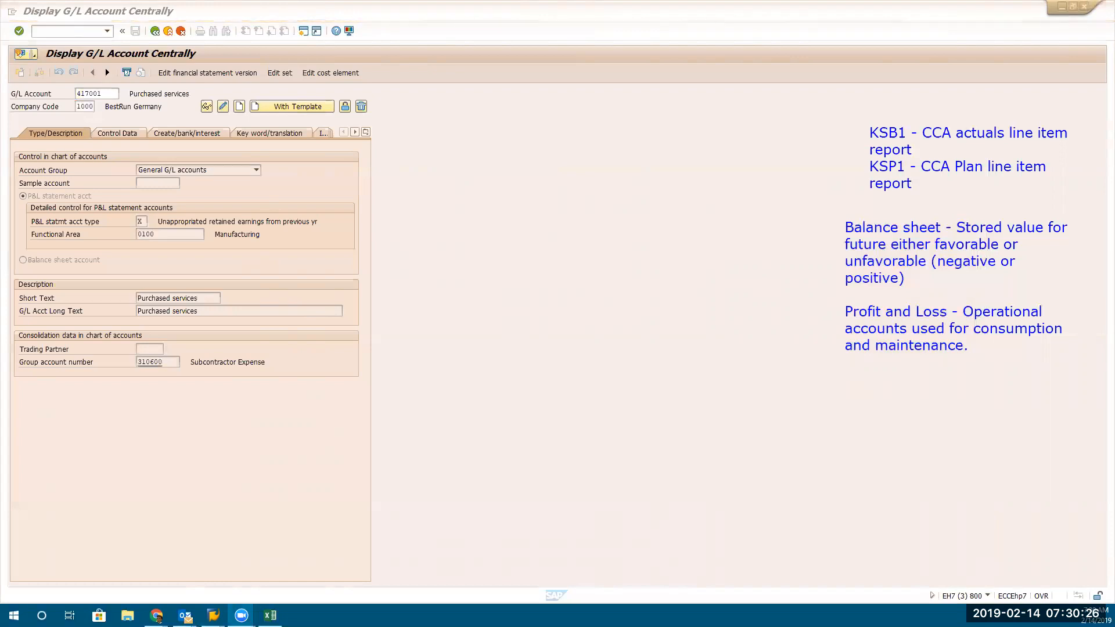
{"action": "left_click", "coordinate": [330, 73]}
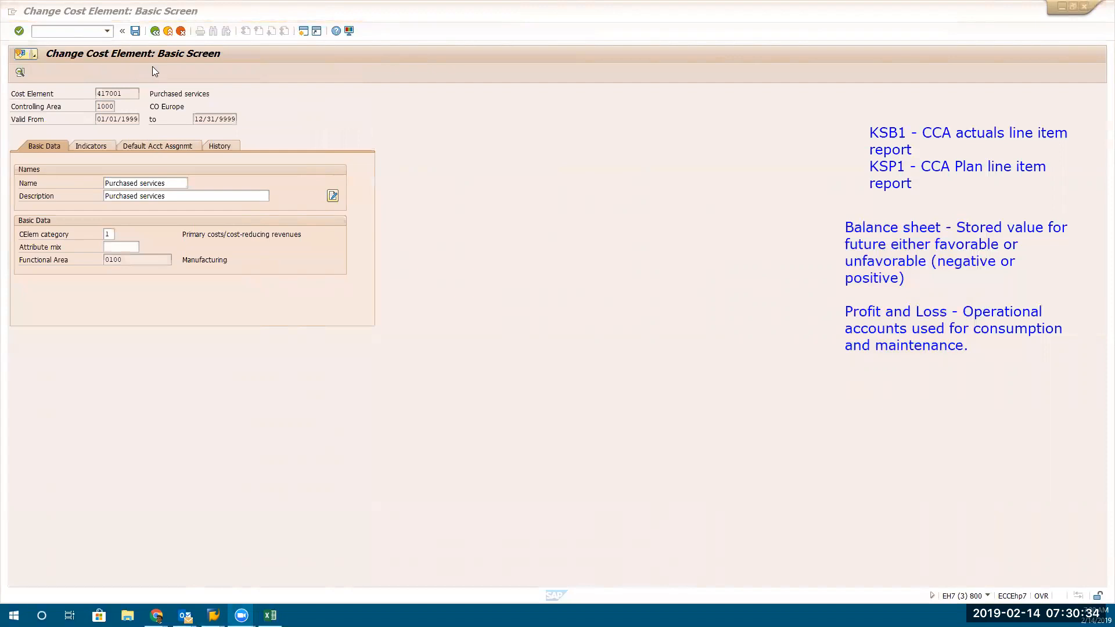
Look up the cost element screen's transaction code in the system information, and highlight the element's validity start and end dates
{"action": "left_click", "coordinate": [987, 596]}
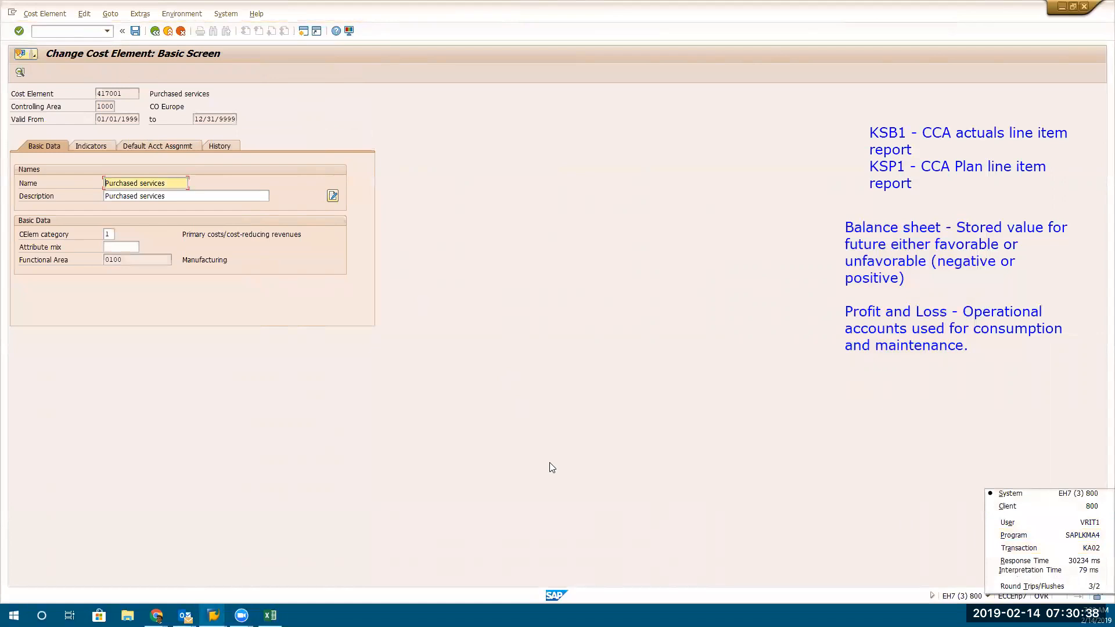
{"action": "left_click", "coordinate": [233, 320]}
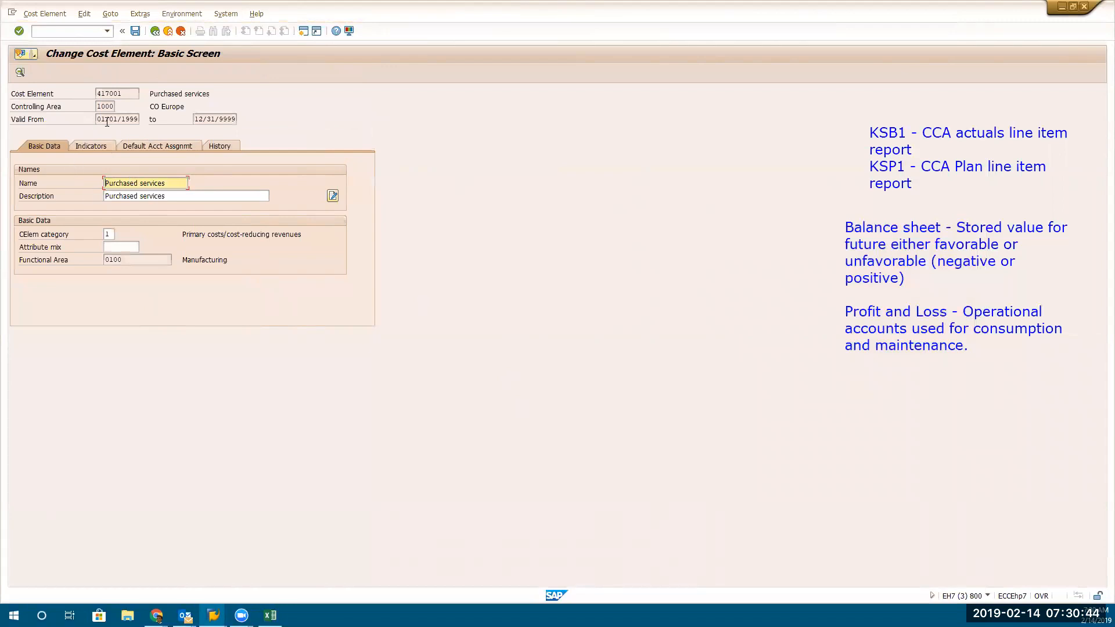
{"action": "left_click_drag", "start_coordinate": [97, 120], "coordinate": [141, 120]}
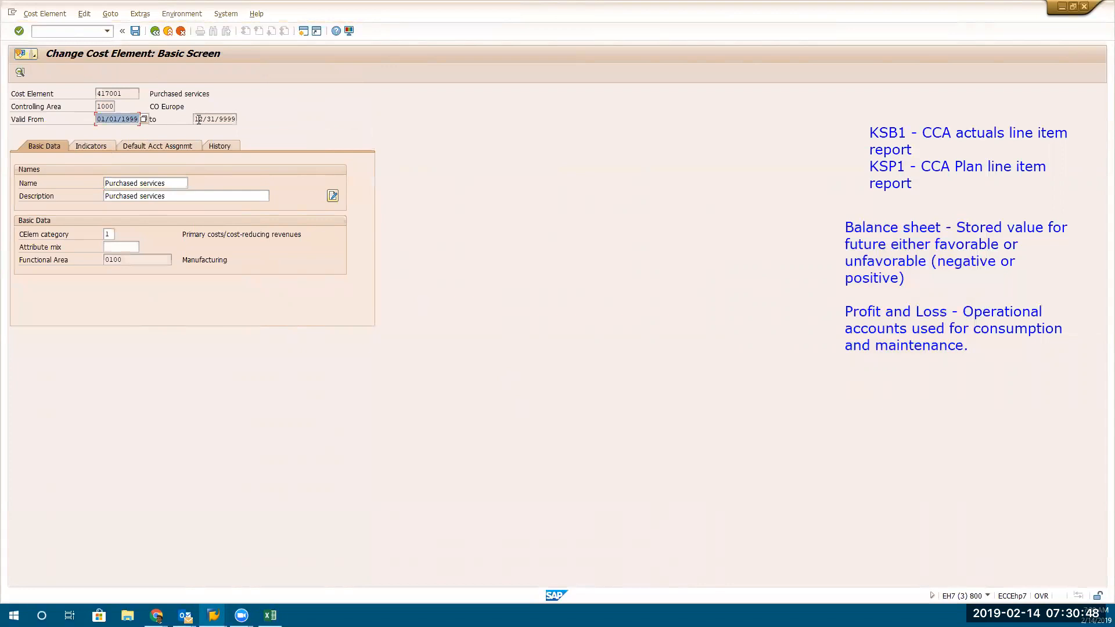
{"action": "left_click_drag", "start_coordinate": [195, 119], "coordinate": [237, 119]}
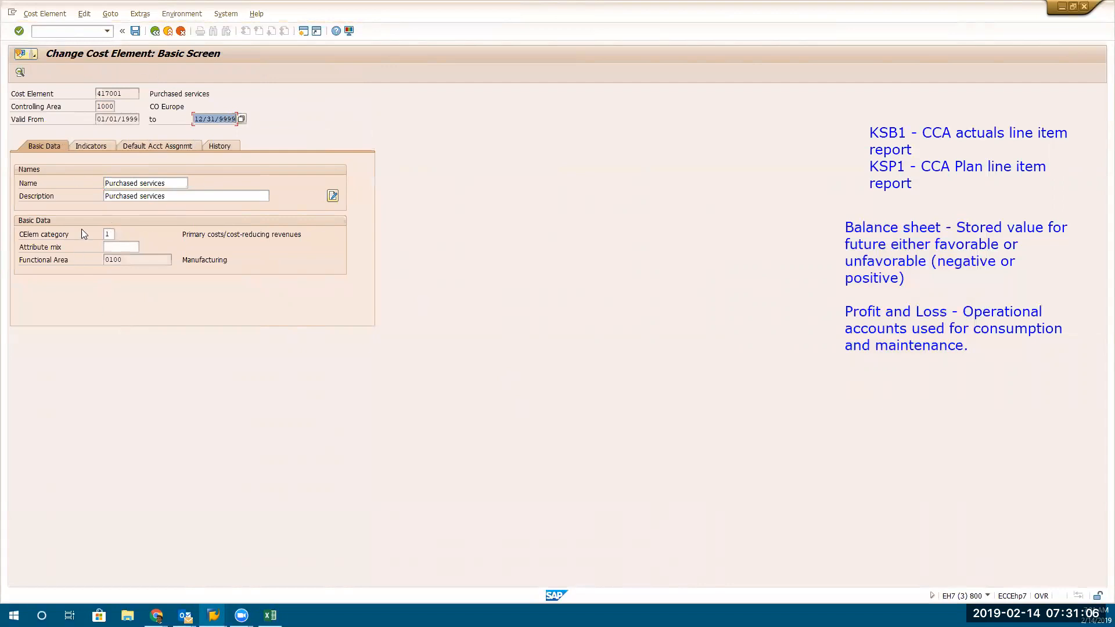
Examine the possible cost element categories in an enlarged value list, highlighting Revenues, Sales deduction and Primary costs, and close it without choosing one
{"action": "left_click", "coordinate": [110, 234]}
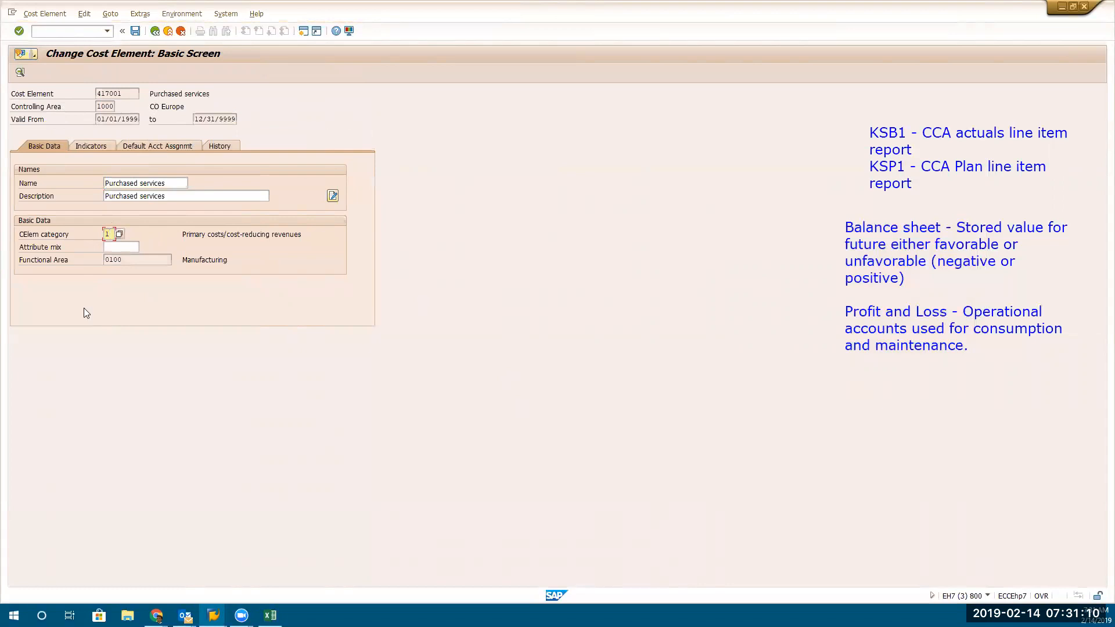
{"action": "left_click", "coordinate": [120, 234]}
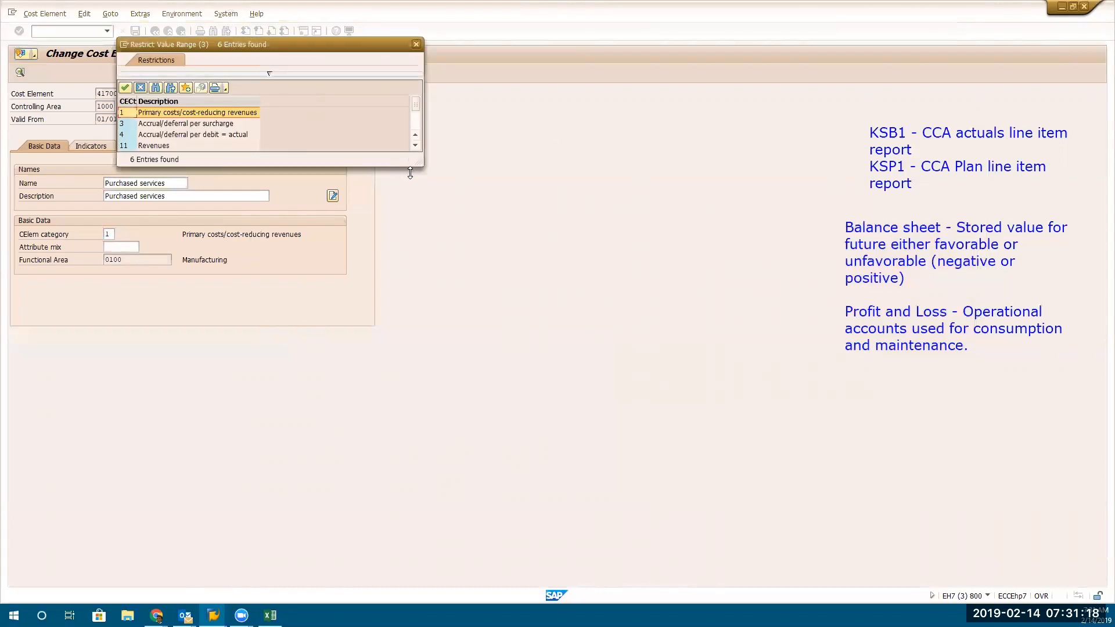
{"action": "left_click_drag", "start_coordinate": [410, 168], "coordinate": [410, 525]}
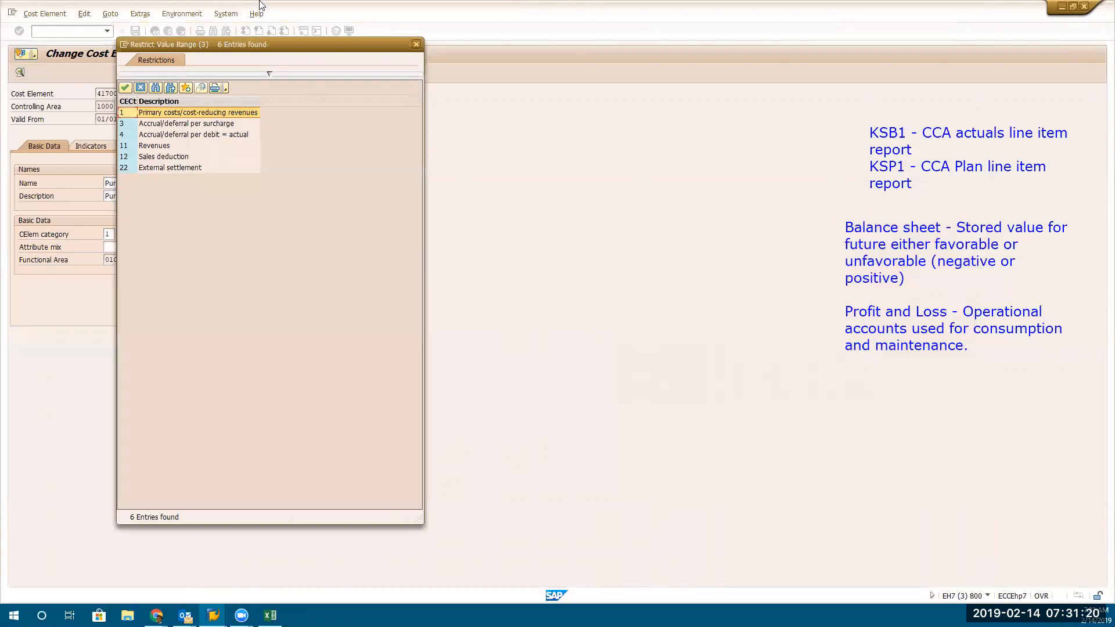
{"action": "left_click_drag", "start_coordinate": [271, 44], "coordinate": [596, 45]}
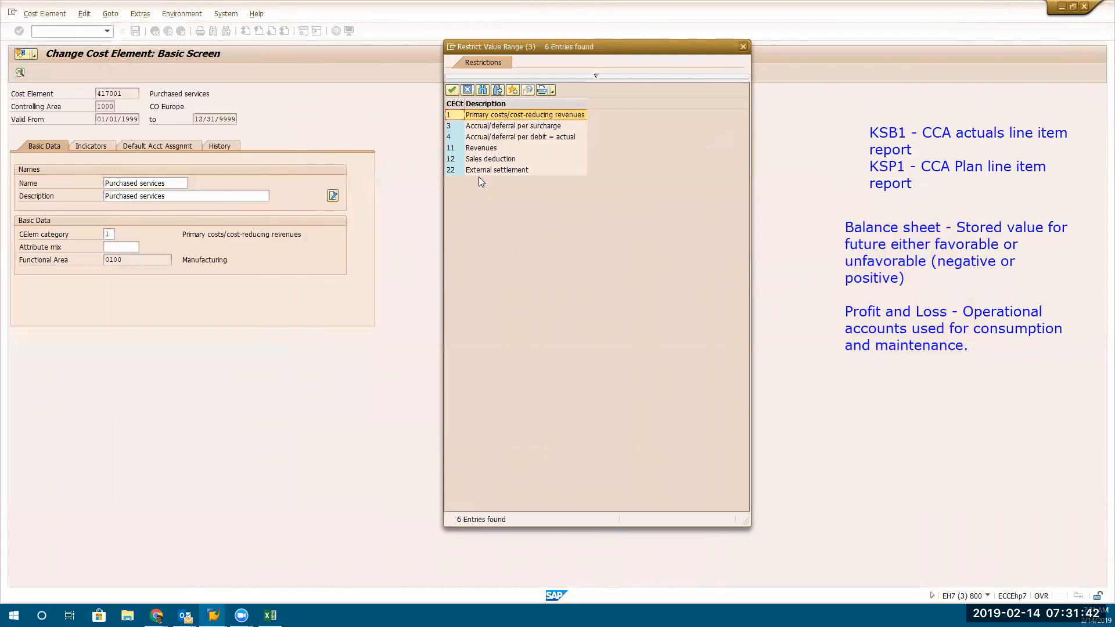
{"action": "left_click", "coordinate": [480, 148]}
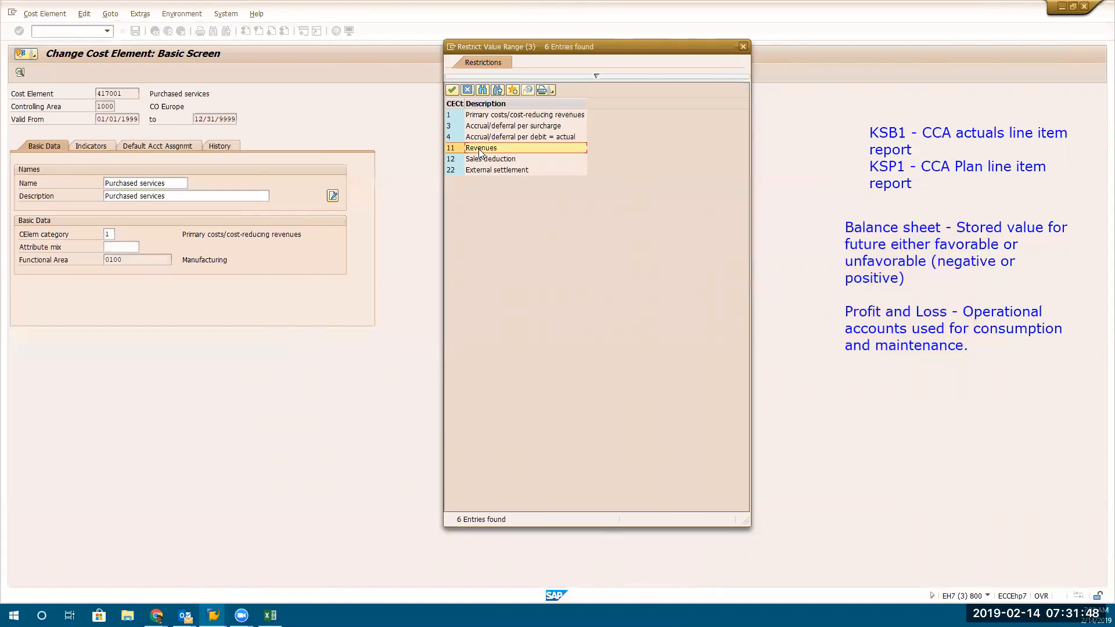
{"action": "left_click", "coordinate": [487, 161]}
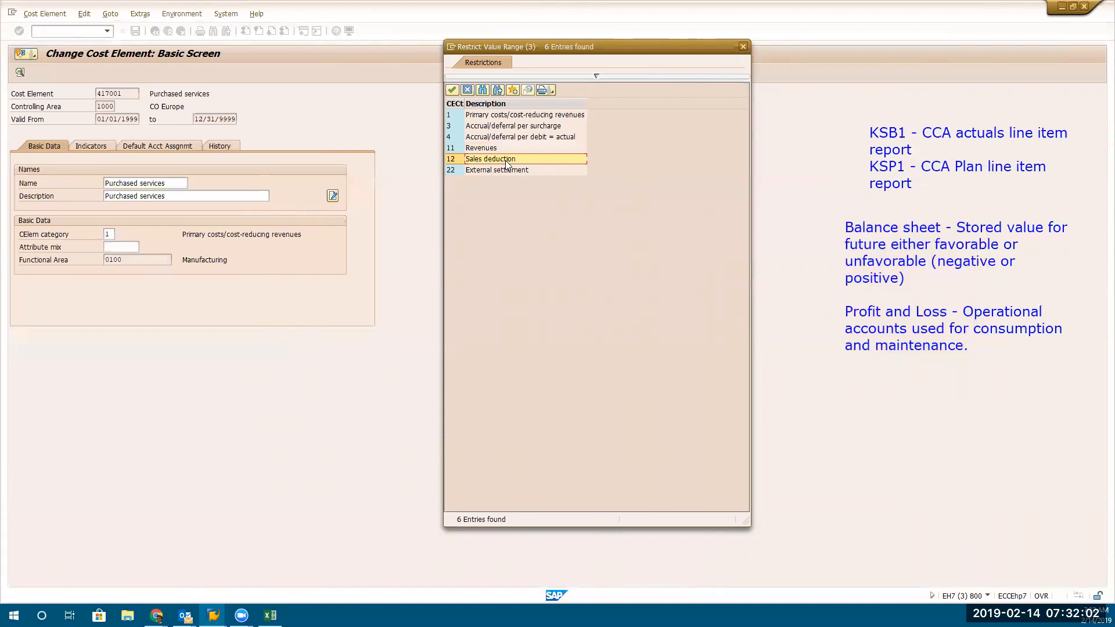
{"action": "left_click", "coordinate": [490, 115]}
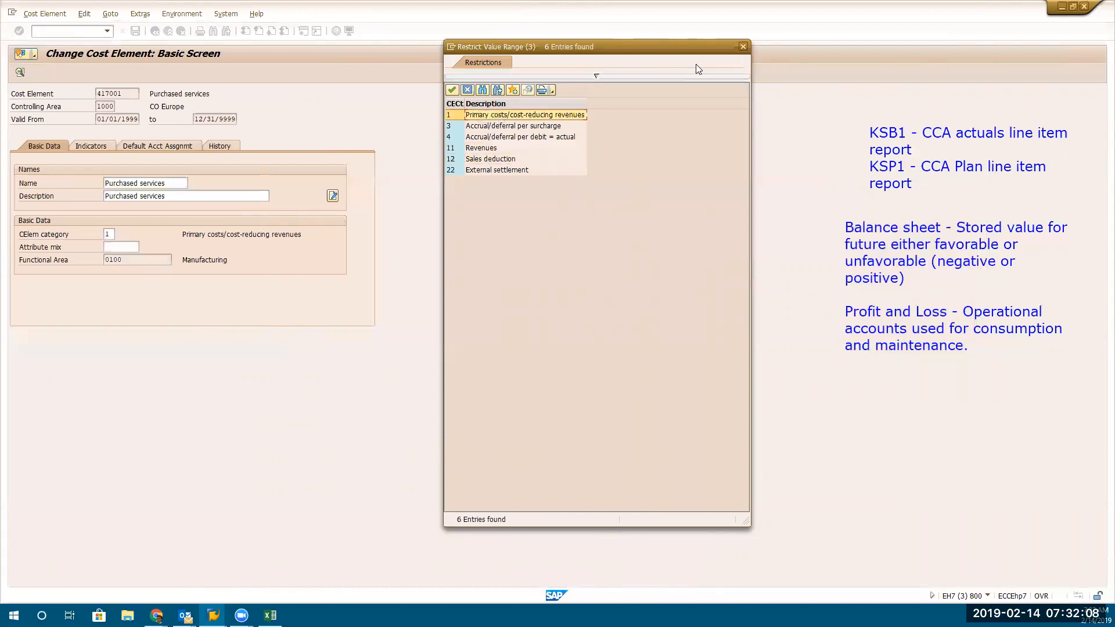
{"action": "left_click", "coordinate": [741, 45]}
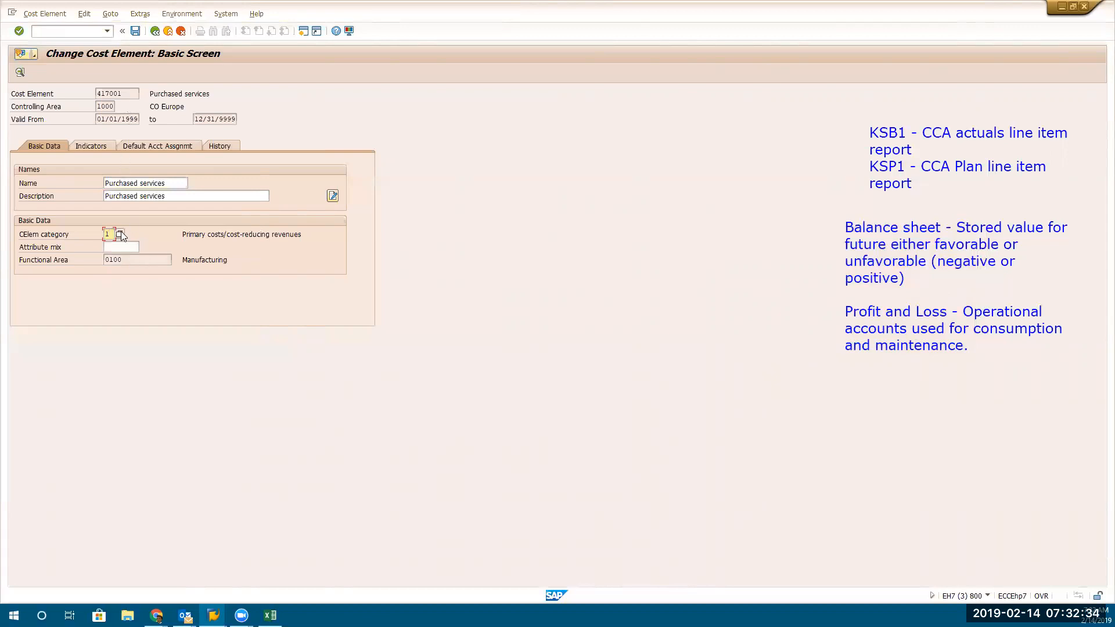
Place the cursor in the Functional Area field and capture the cost element's basic screen with Snipping Tool
{"action": "left_click", "coordinate": [129, 261]}
{"action": "left_click", "coordinate": [41, 615]}
{"action": "type", "text": "sn"}
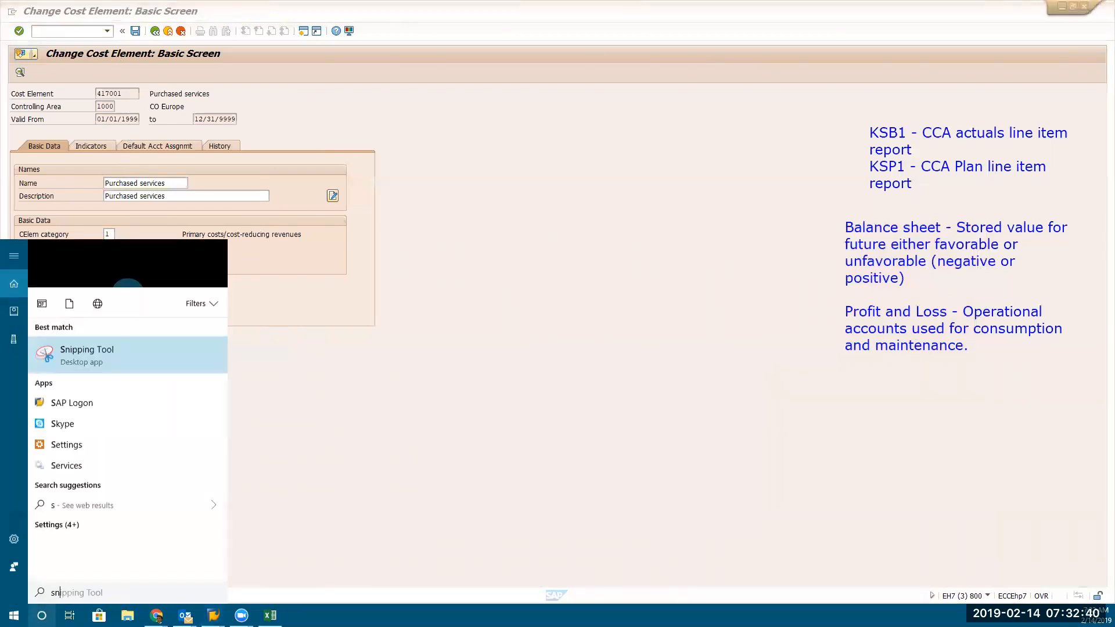
{"action": "type", "text": "ip"}
{"action": "key", "text": "Return"}
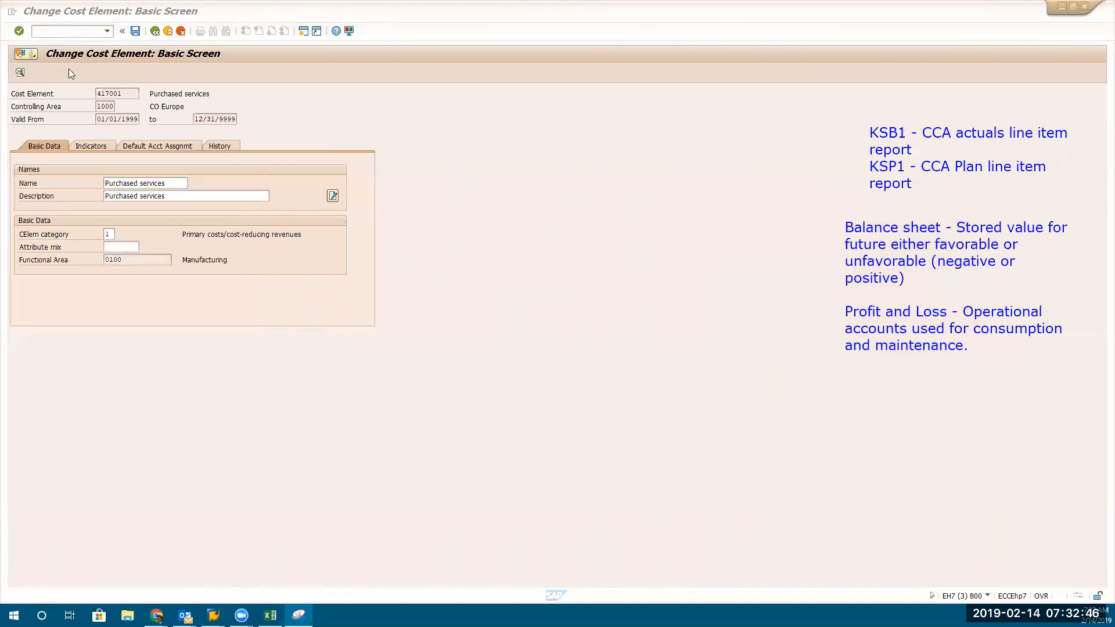
{"action": "key", "text": "ctrl+n"}
{"action": "left_click_drag", "start_coordinate": [8, 46], "coordinate": [519, 418]}
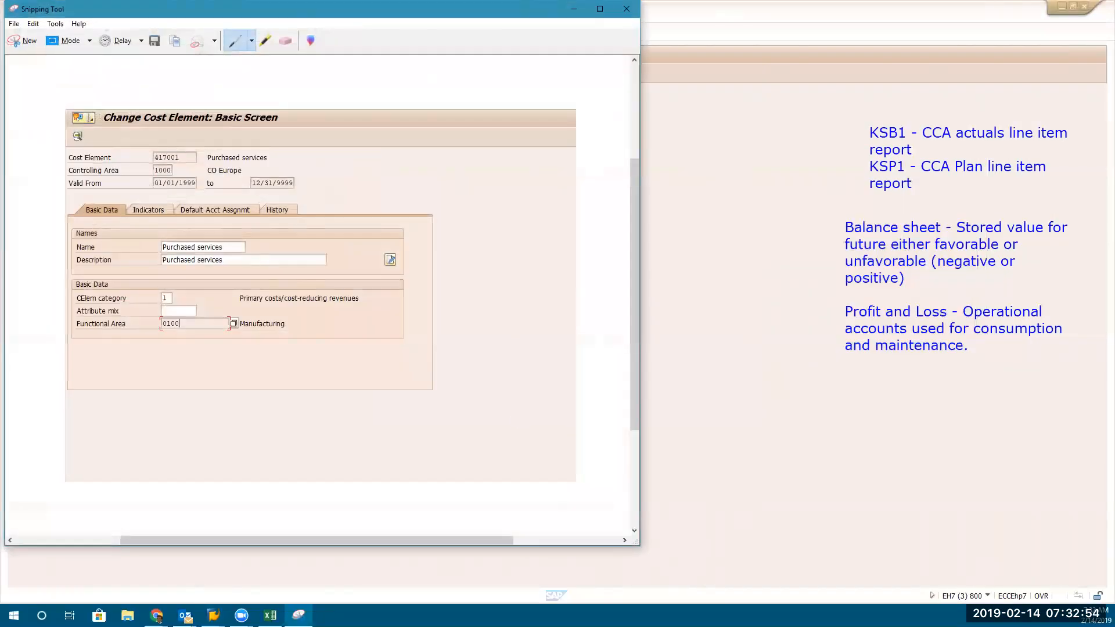
Return to the accounting document in SAP, list its related accounting documents and select the controlling document
{"action": "key", "text": "alt+Tab"}
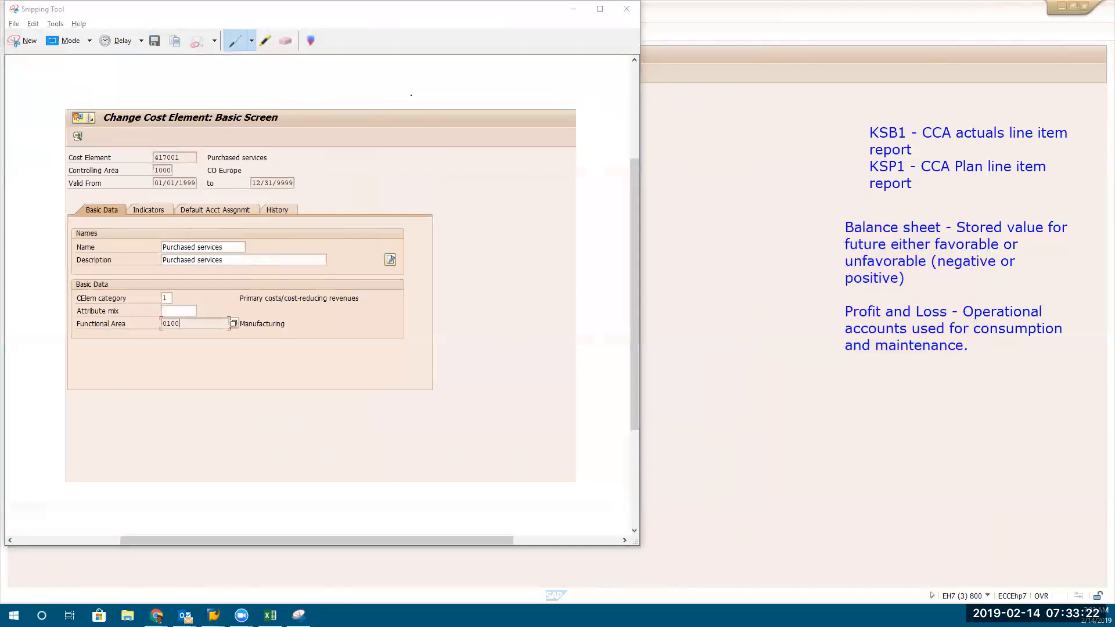
{"action": "key", "text": "alt+Tab"}
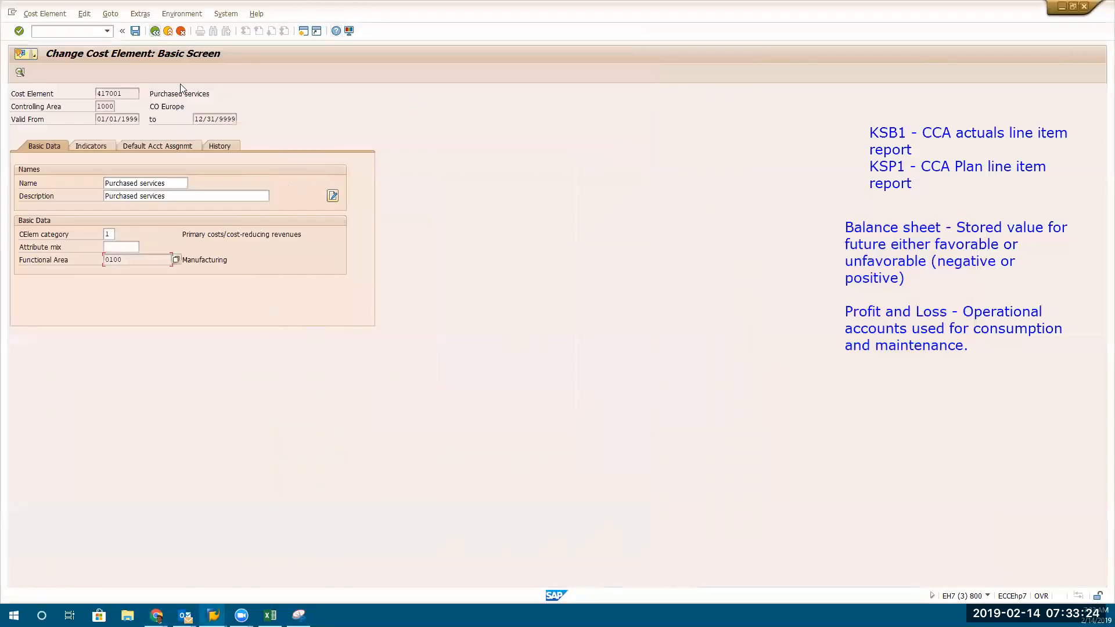
{"action": "left_click", "coordinate": [226, 137]}
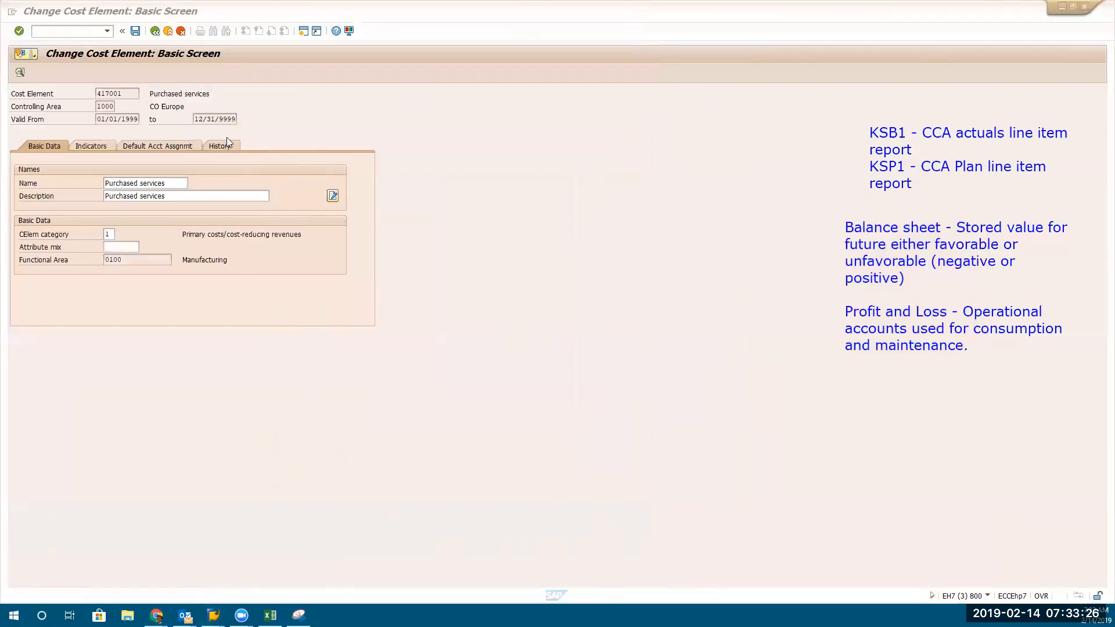
{"action": "key", "text": "alt+Tab"}
{"action": "left_click", "coordinate": [213, 15]}
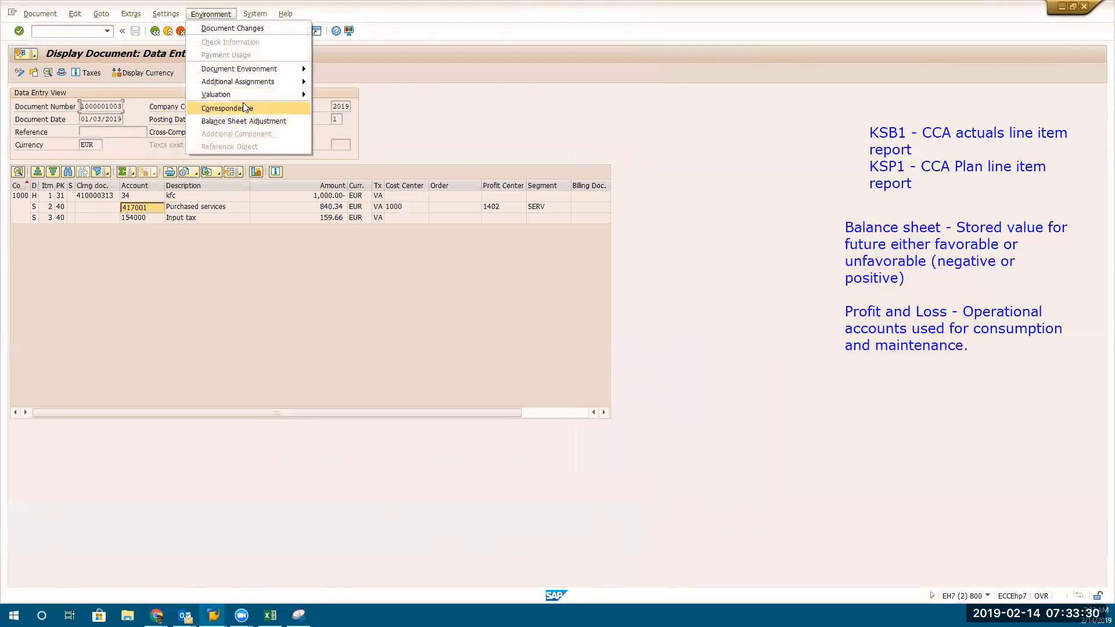
{"action": "mouse_move", "coordinate": [244, 69]}
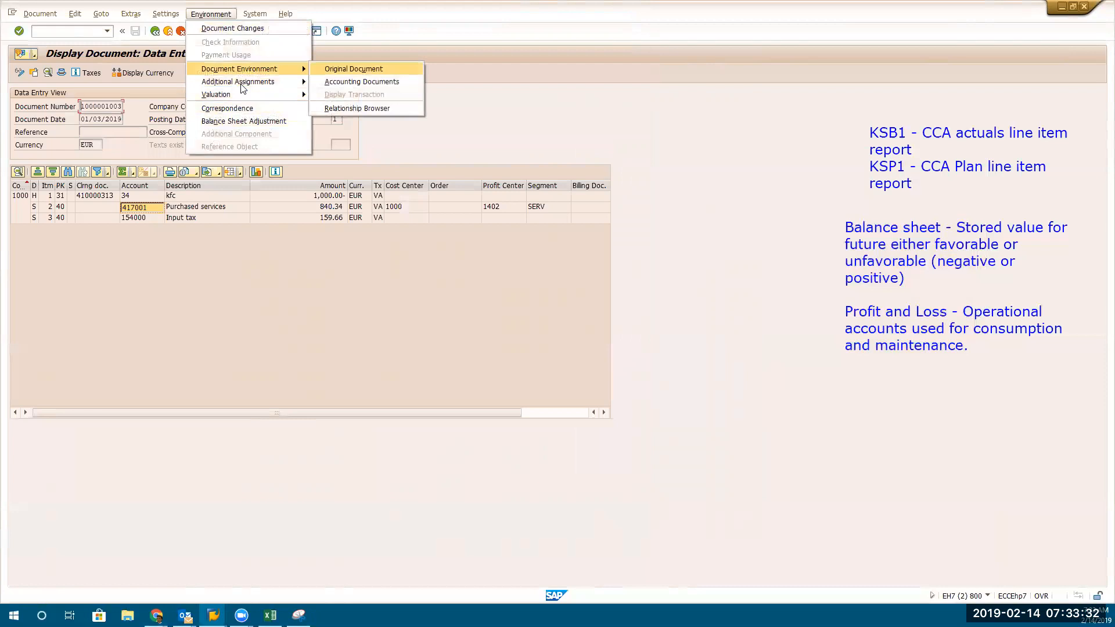
{"action": "left_click", "coordinate": [379, 81]}
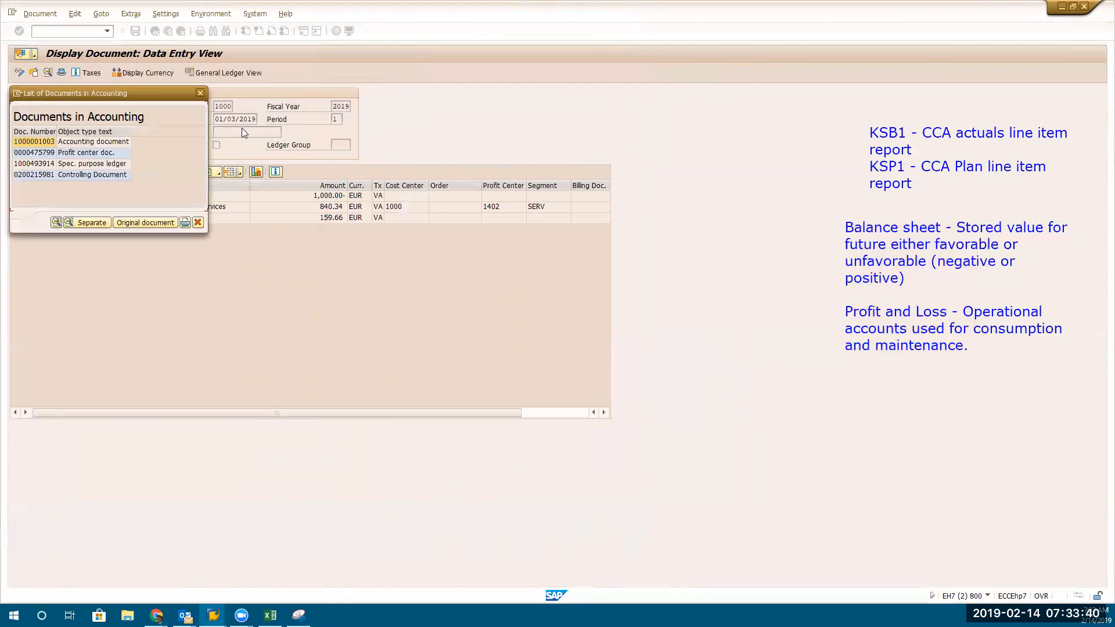
{"action": "left_click", "coordinate": [42, 172]}
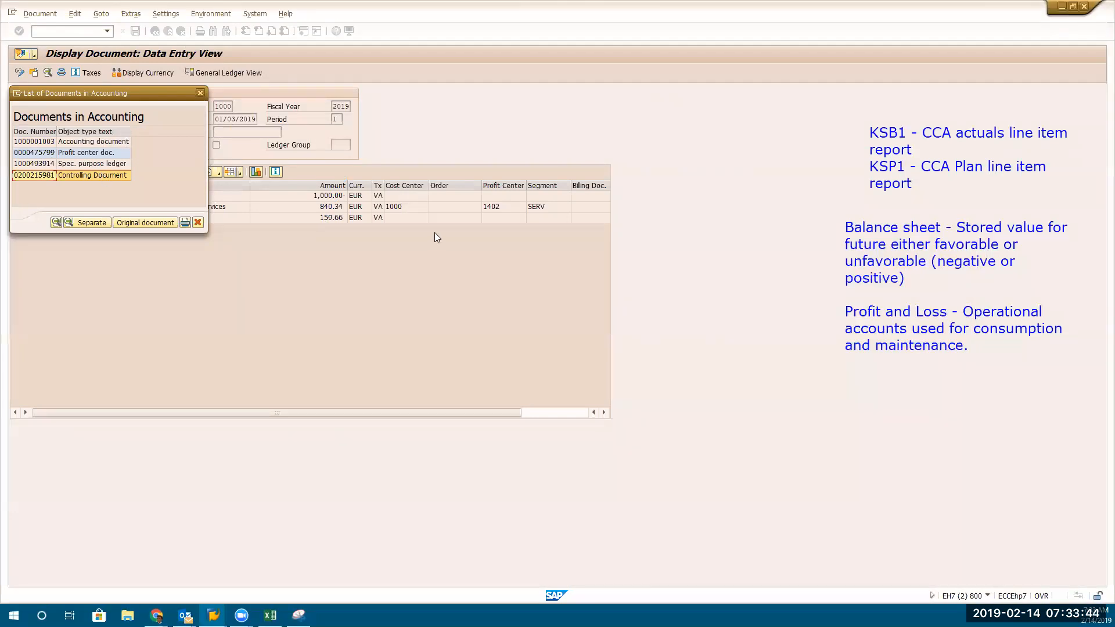
Open the controlling document, expand its line item, and mark the cost center 1000 object and the Purchased services cost element name
{"action": "double_click", "coordinate": [87, 175]}
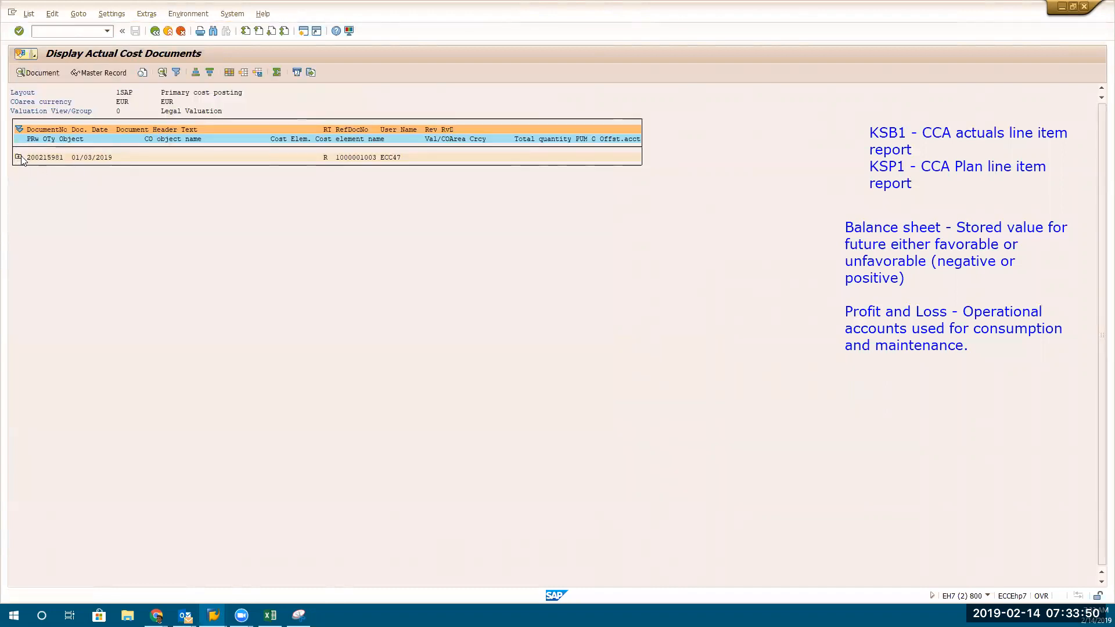
{"action": "left_click", "coordinate": [19, 156]}
{"action": "left_click", "coordinate": [69, 167]}
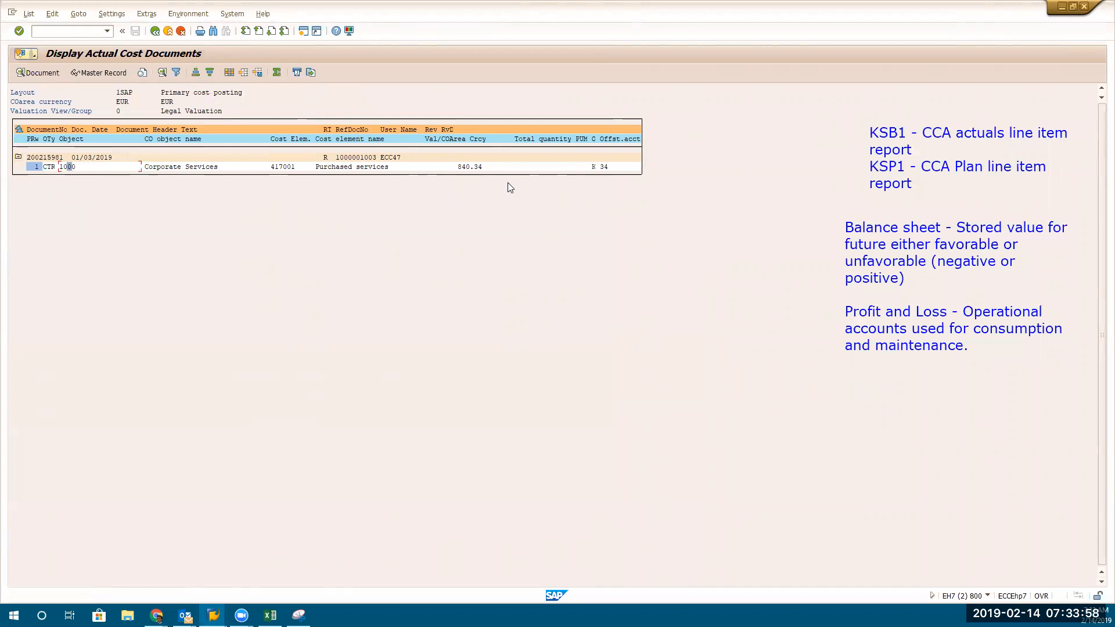
{"action": "left_click", "coordinate": [337, 167]}
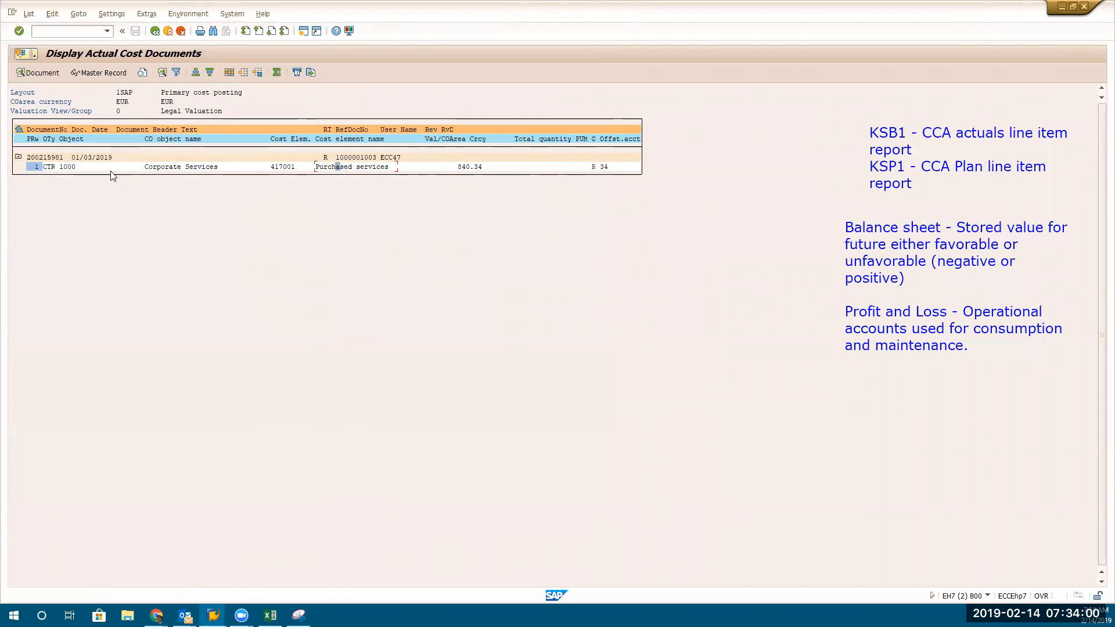
Look up the transaction code of the actual cost documents list in the system information, and exit the list
{"action": "left_click", "coordinate": [988, 596]}
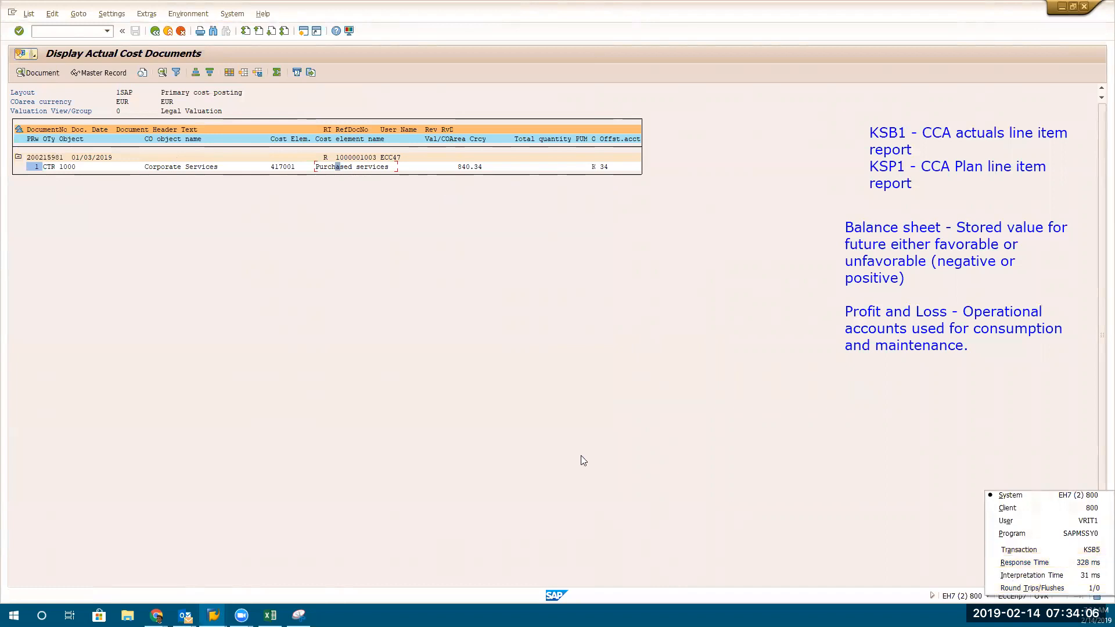
{"action": "left_click", "coordinate": [256, 268]}
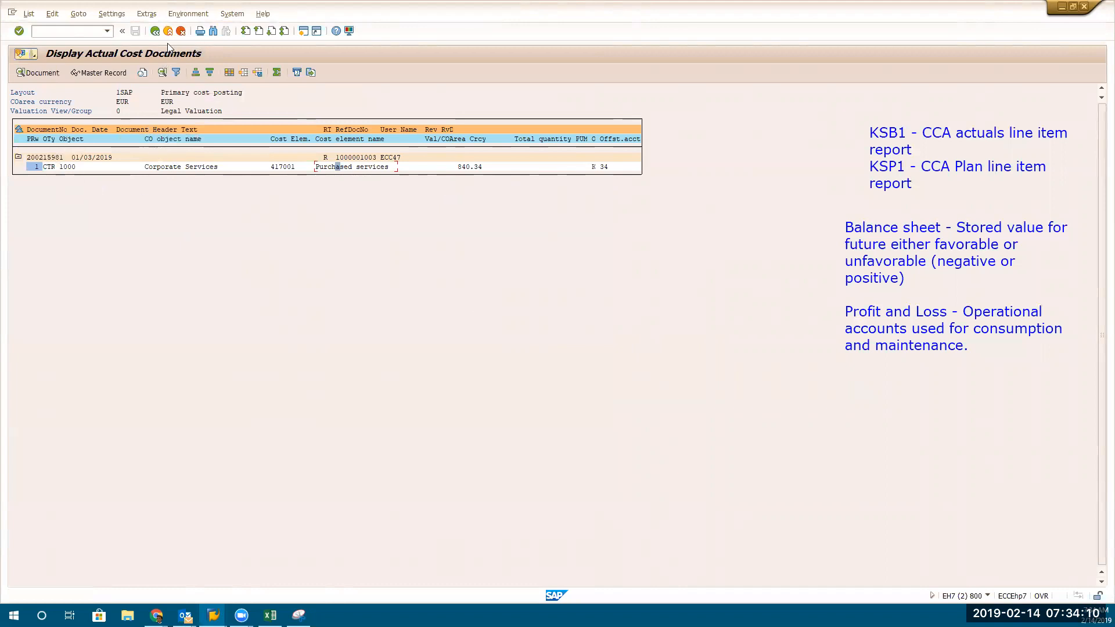
{"action": "key", "text": "F3"}
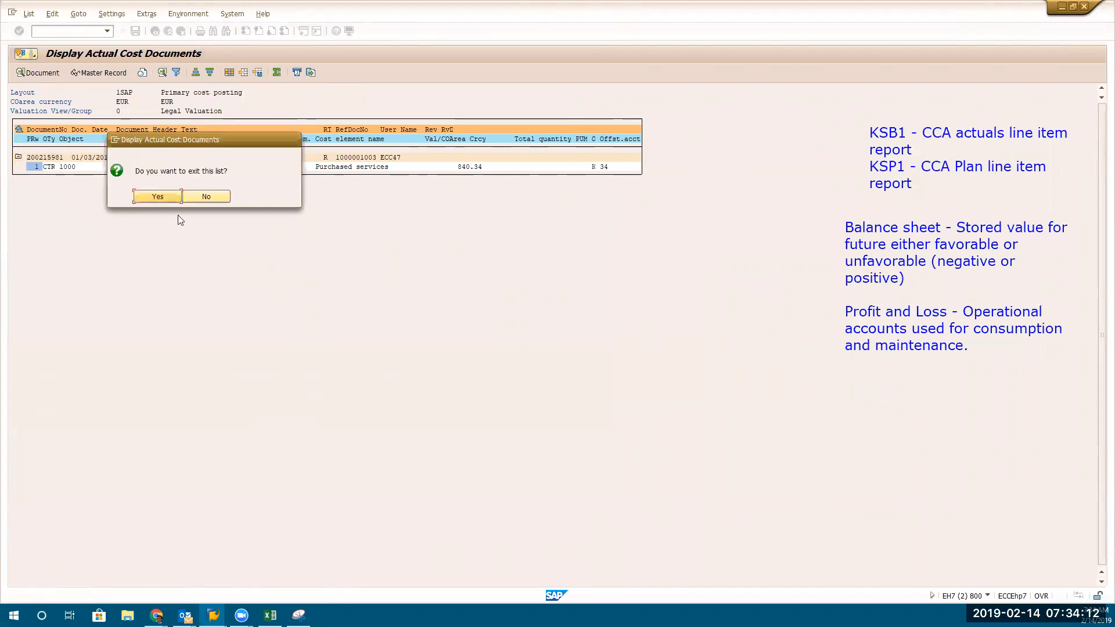
{"action": "left_click", "coordinate": [173, 198]}
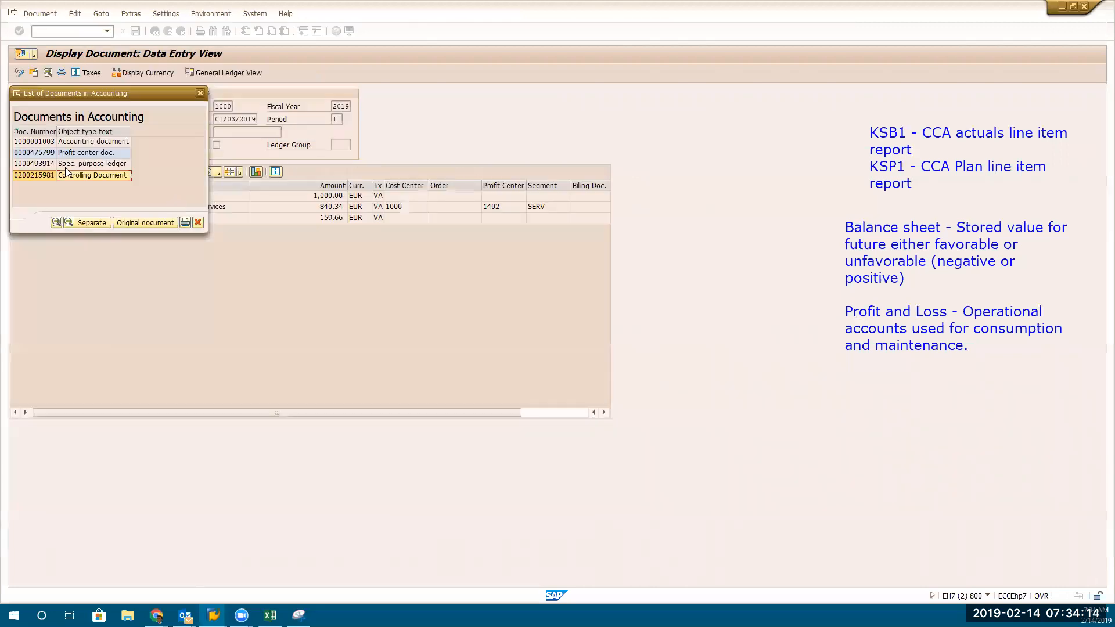
In the cost element session, run transaction KSB5 for the same controlling document and expand its line item
{"action": "left_click", "coordinate": [49, 172]}
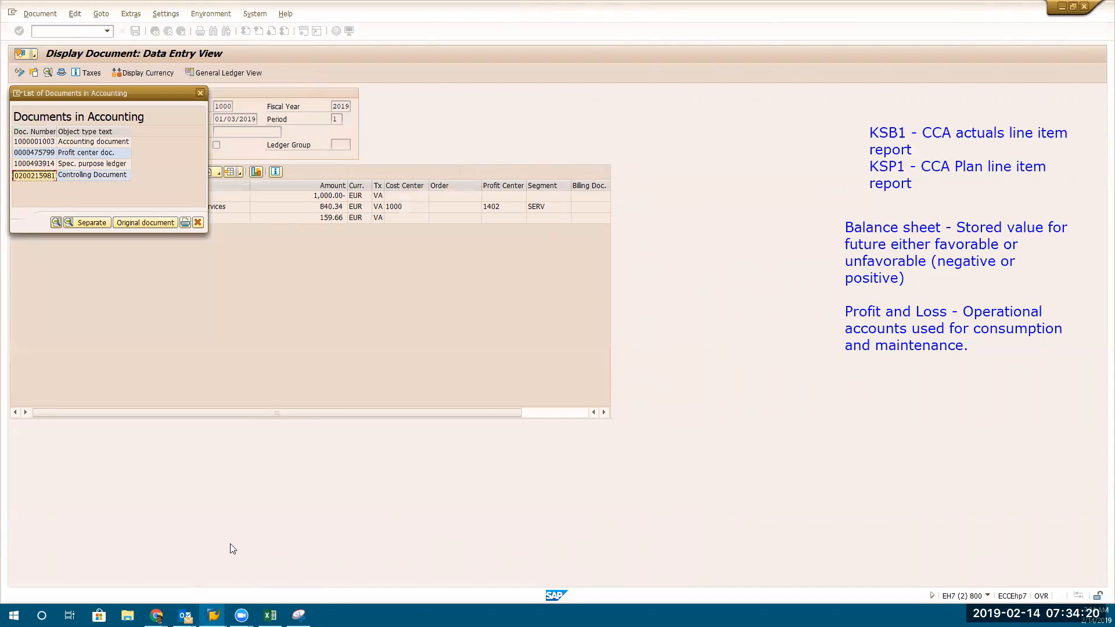
{"action": "left_click", "coordinate": [214, 615]}
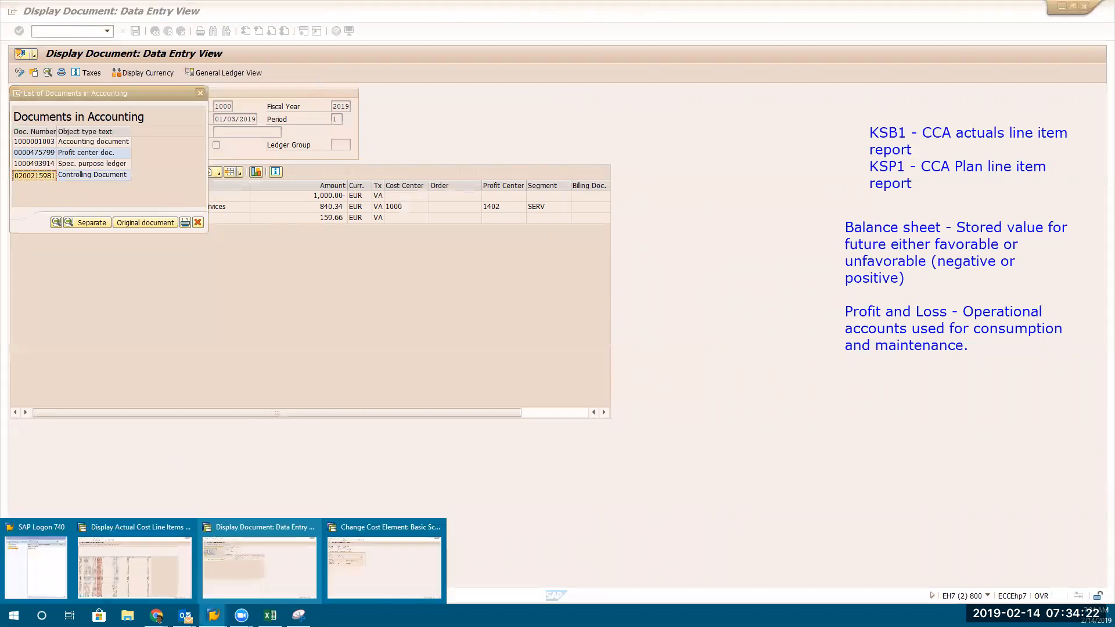
{"action": "left_click", "coordinate": [386, 541]}
{"action": "left_click", "coordinate": [37, 32]}
{"action": "type", "text": "/nksb1"}
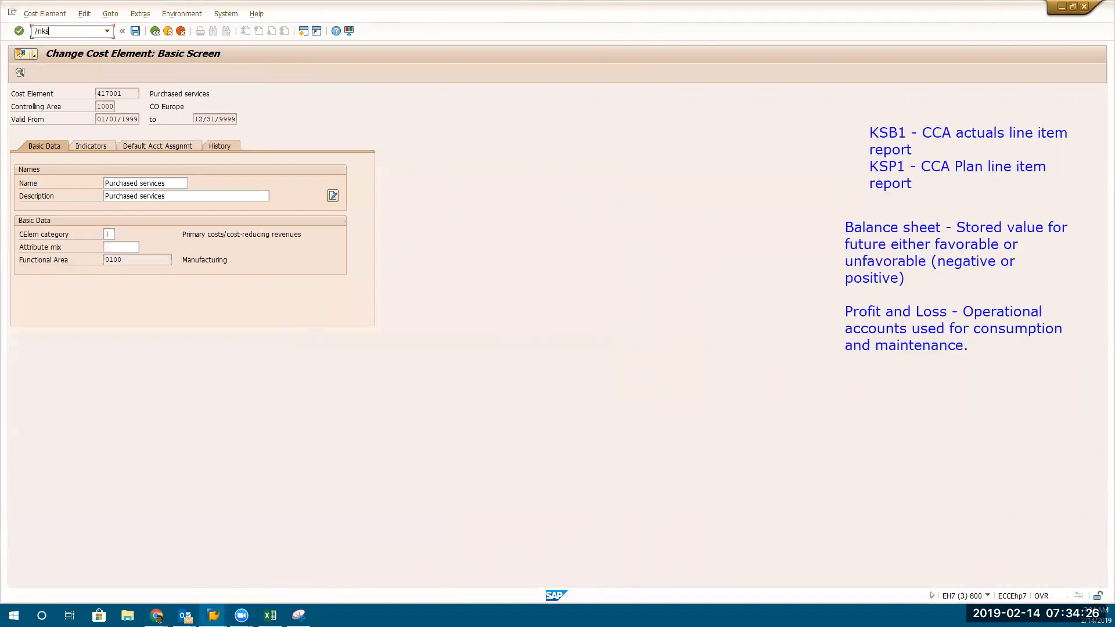
{"action": "key", "text": "Return"}
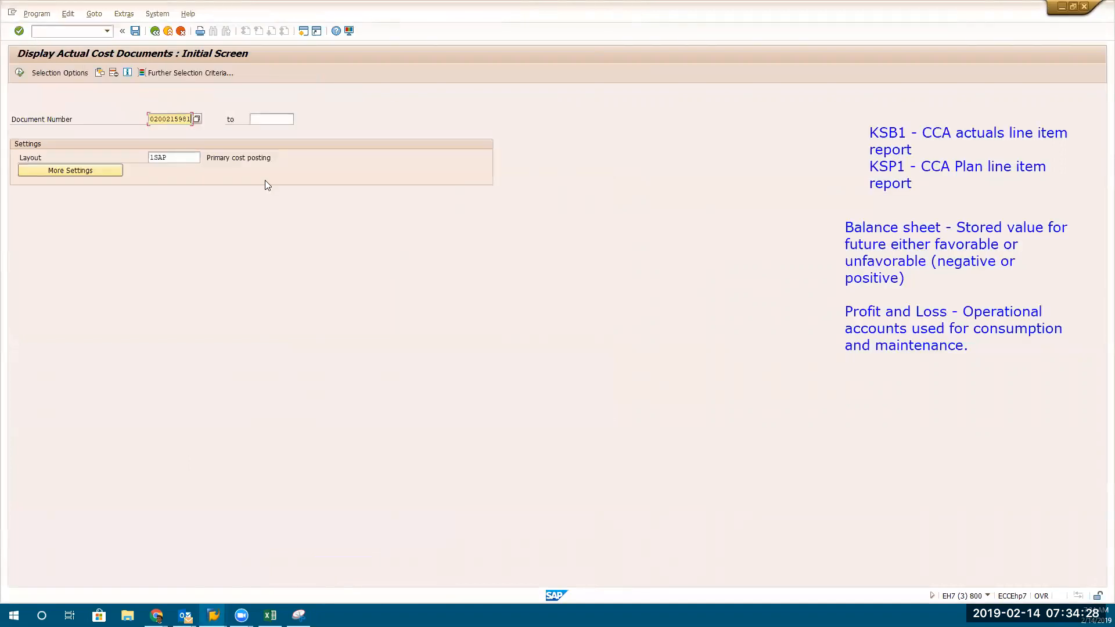
{"action": "left_click", "coordinate": [19, 72]}
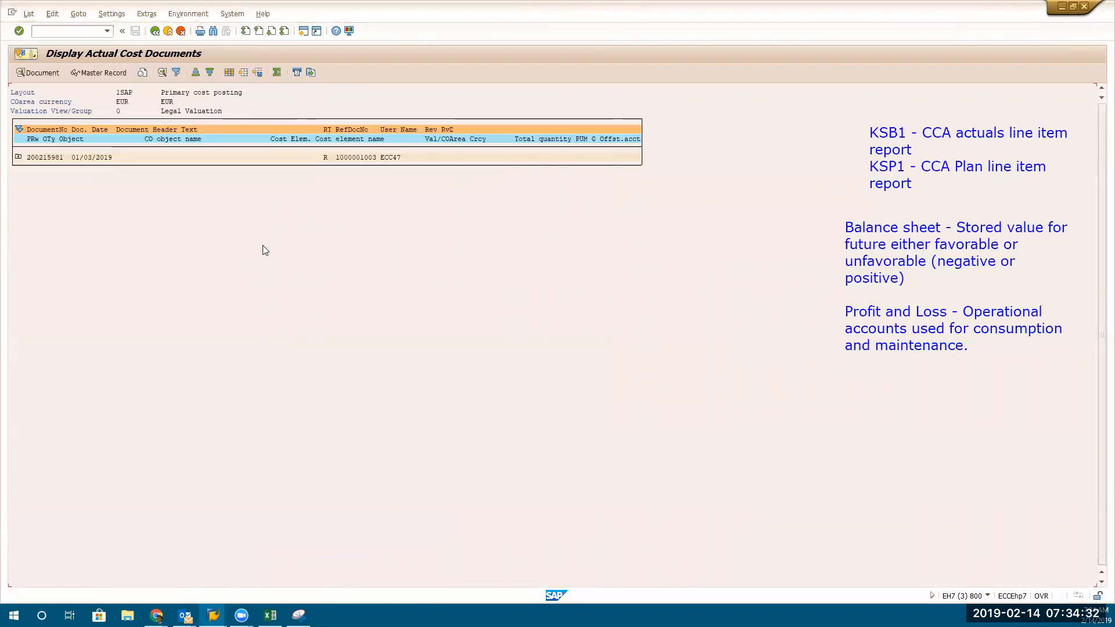
{"action": "left_click", "coordinate": [18, 157]}
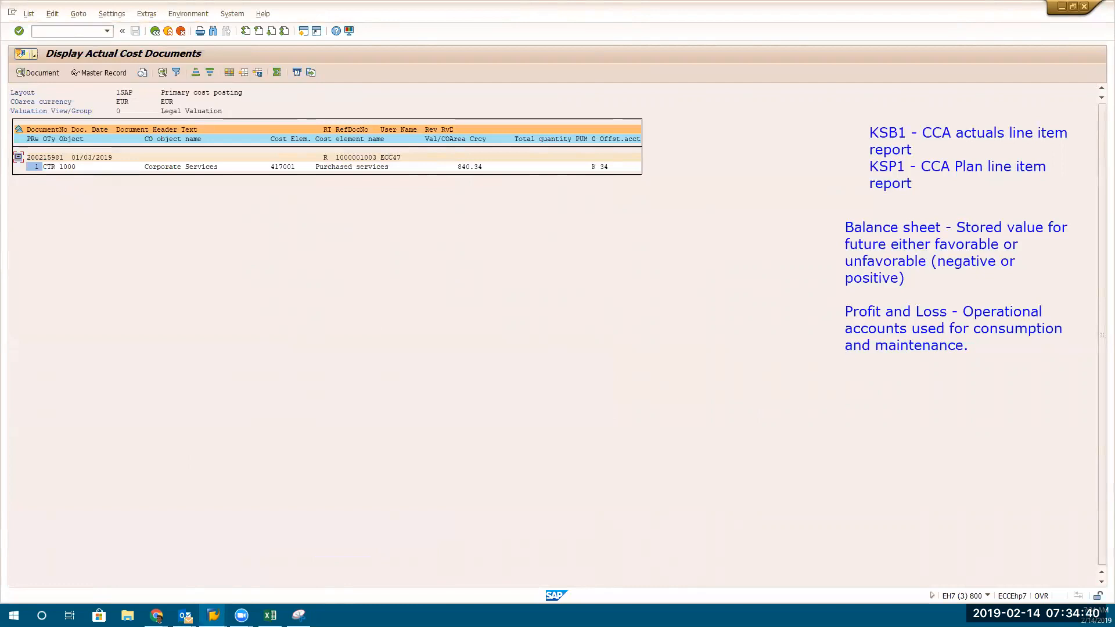
{"action": "left_click", "coordinate": [844, 389]}
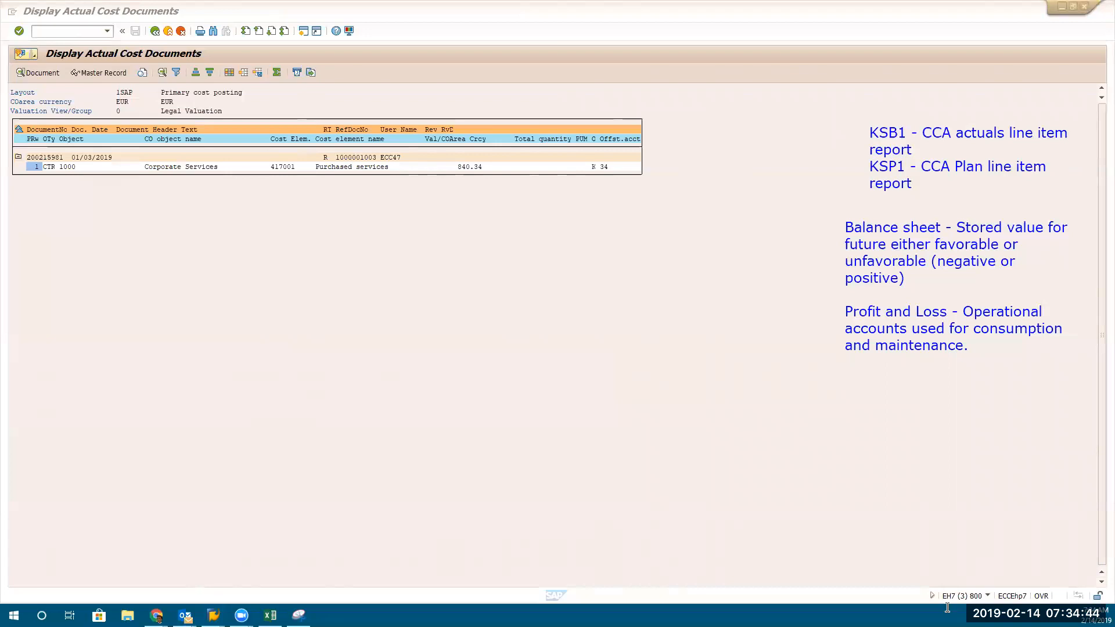
{"action": "left_click", "coordinate": [844, 388]}
{"action": "type", "text": "KSB"}
{"action": "key", "text": "BackSpace"}
{"action": "key", "text": "BackSpace"}
{"action": "key", "text": "BackSpace"}
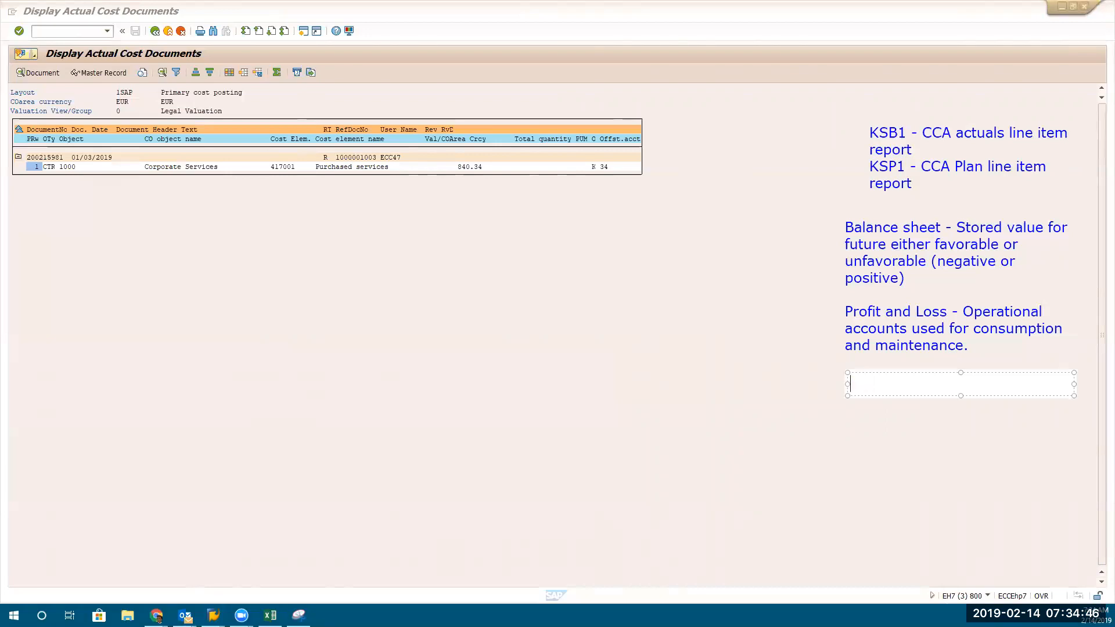
{"action": "key", "text": "Escape"}
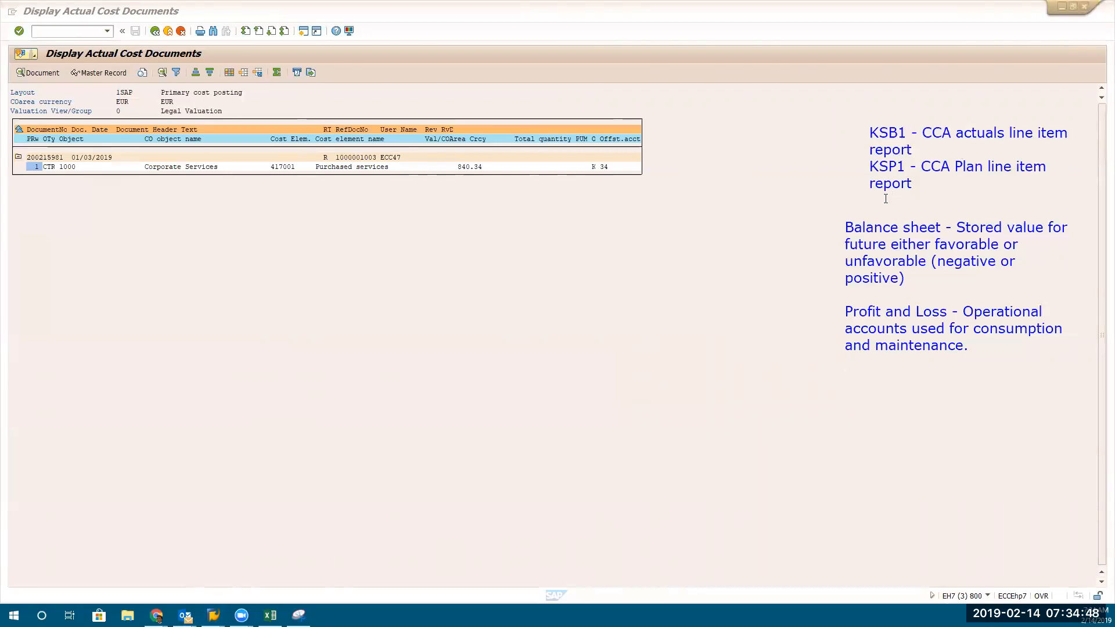
Add the on-screen note "KSB5 - Display CCA document" directly below the KSP1 note and align it with the notes above
{"action": "left_click", "coordinate": [885, 198]}
{"action": "type", "text": "KSB5 - Disp"}
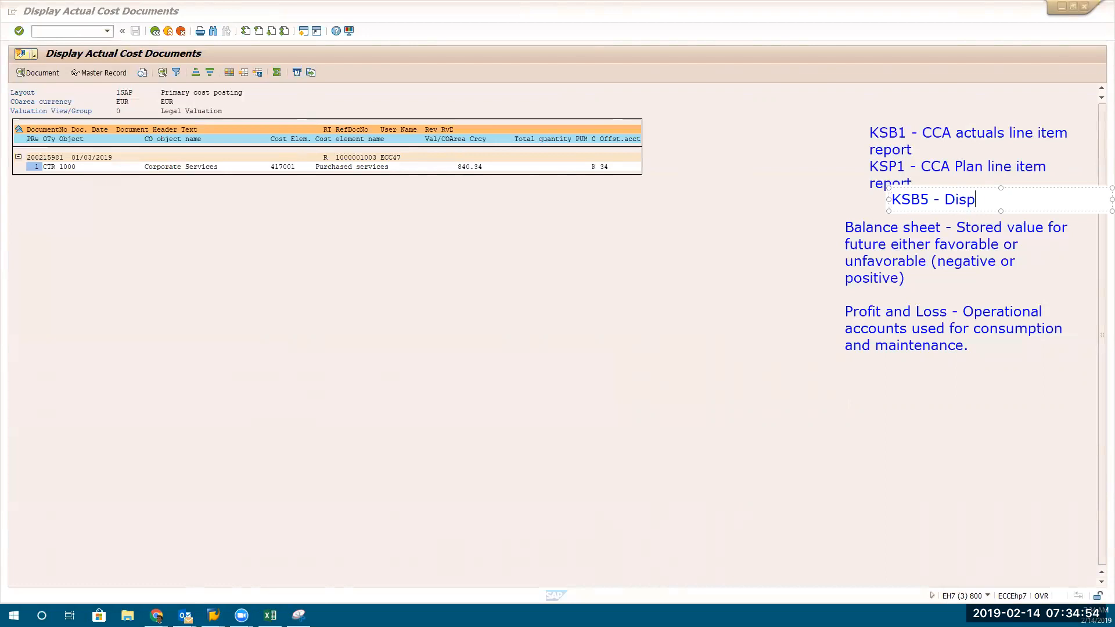
{"action": "type", "text": "lay CCA document"}
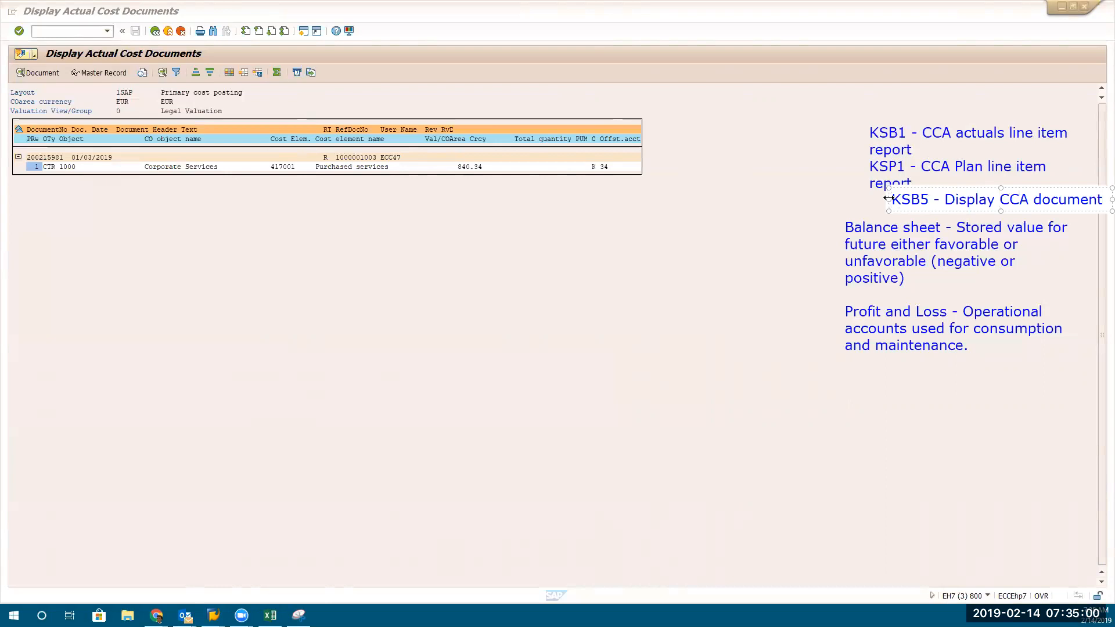
{"action": "left_click_drag", "start_coordinate": [889, 211], "coordinate": [872, 211]}
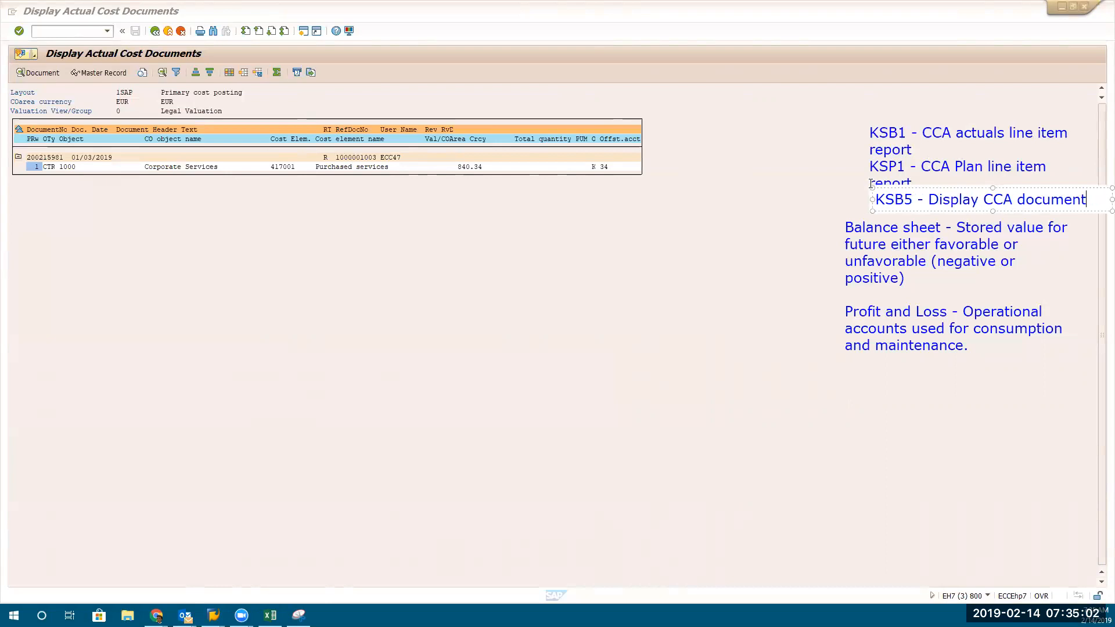
{"action": "left_click", "coordinate": [768, 191]}
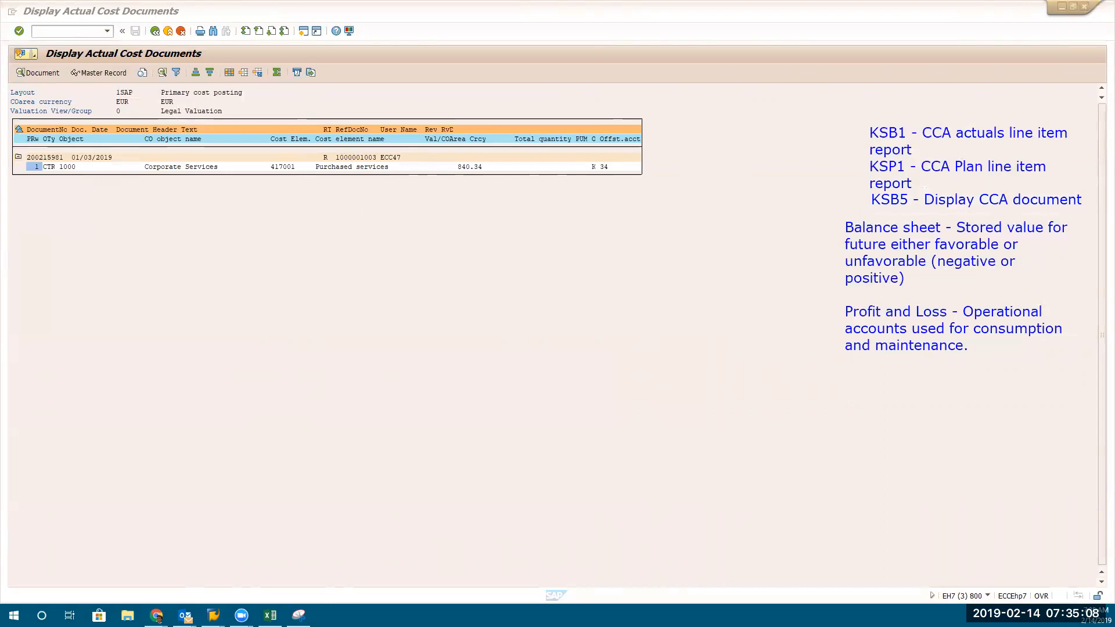
Return to the accounting document session and close the list of related accounting documents
{"action": "key", "text": "alt+Tab"}
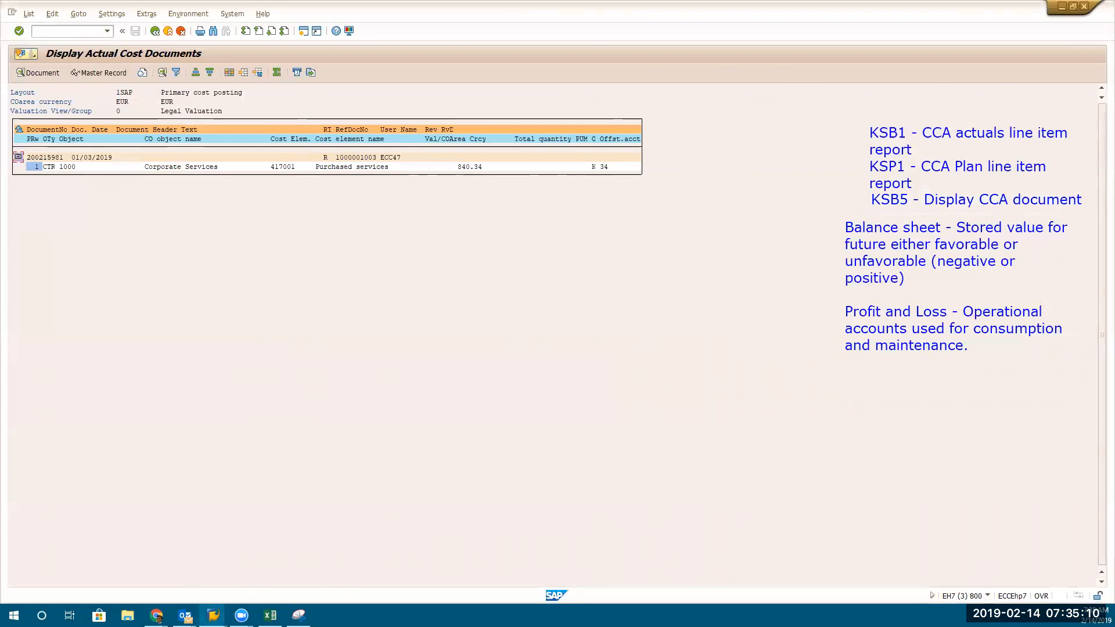
{"action": "key", "text": "alt+Tab"}
{"action": "key", "text": "alt+Tab"}
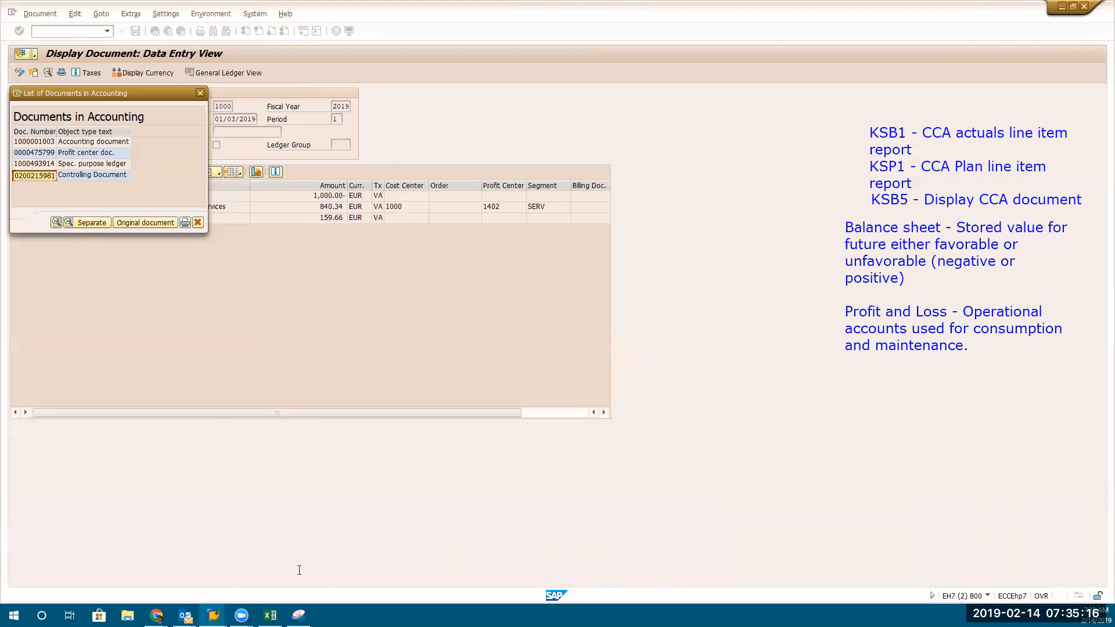
{"action": "left_click", "coordinate": [200, 96]}
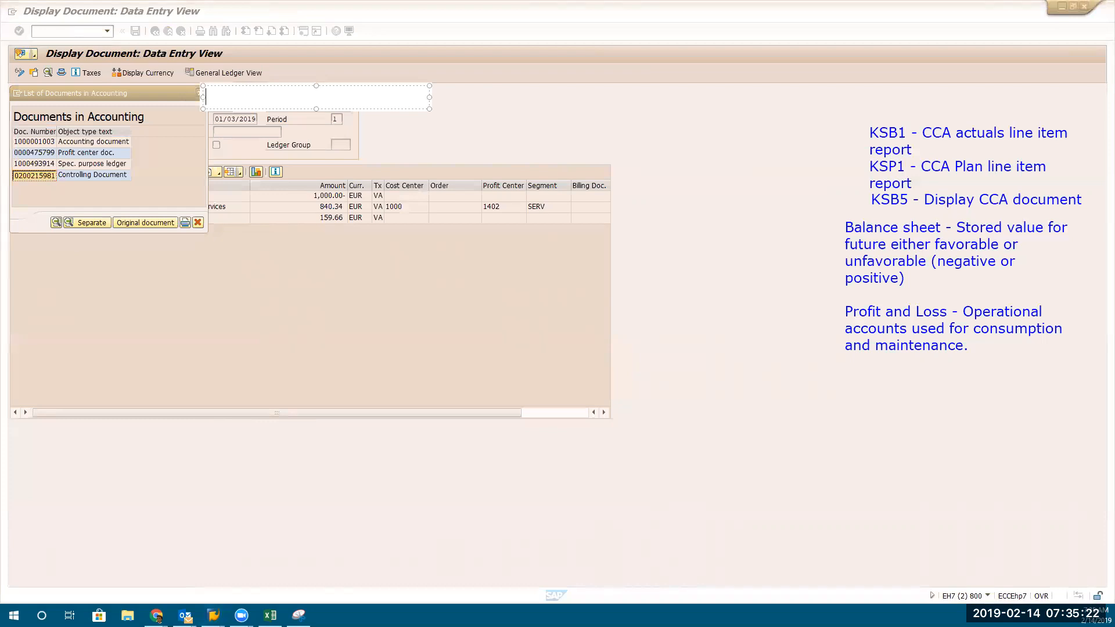
{"action": "key", "text": "Escape"}
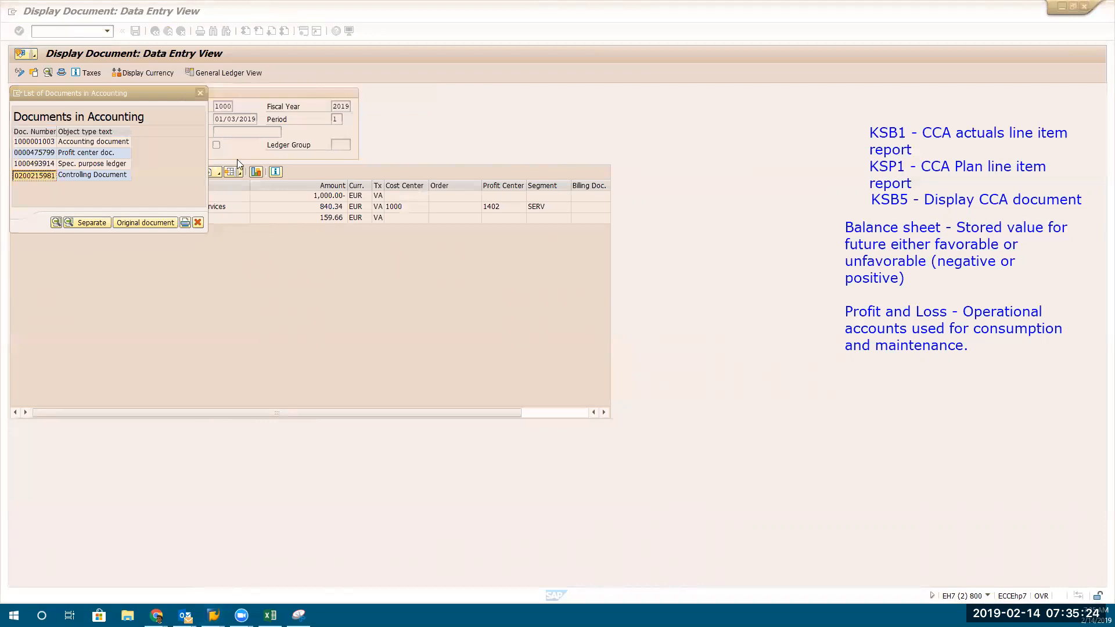
{"action": "left_click", "coordinate": [199, 92]}
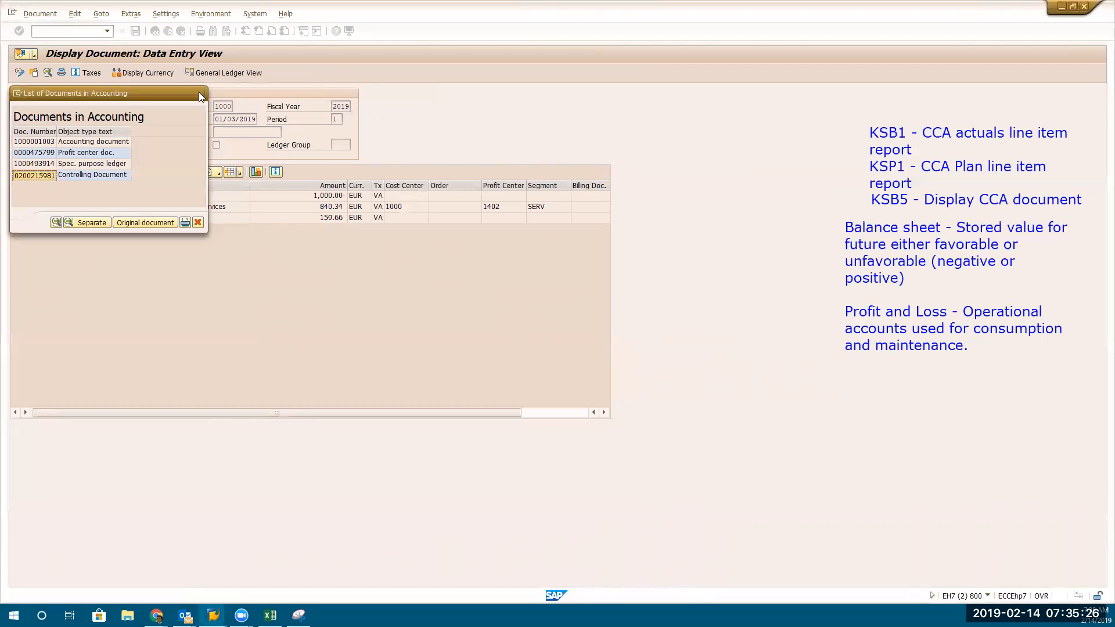
{"action": "left_click", "coordinate": [198, 223]}
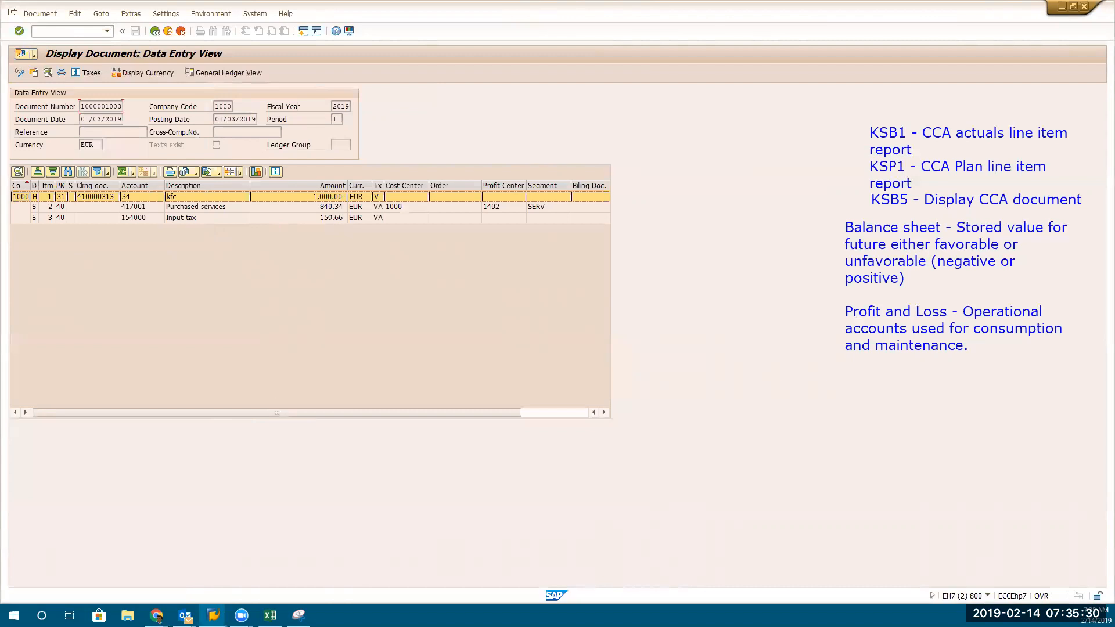
Switch to the ERProof cost allocation article in Chrome and examine the definition of cost allocation, highlighting "cost controlling" and "sender cost objects"
{"action": "key", "text": "alt+Tab"}
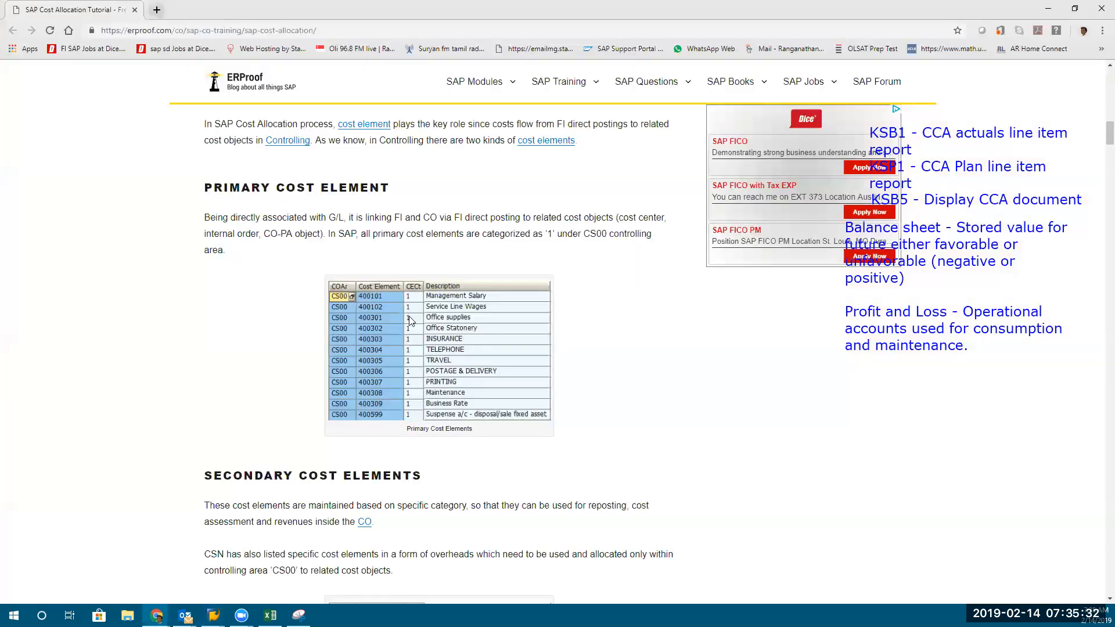
{"action": "scroll", "coordinate": [412, 319], "scroll_direction": "down", "scroll_amount": 10}
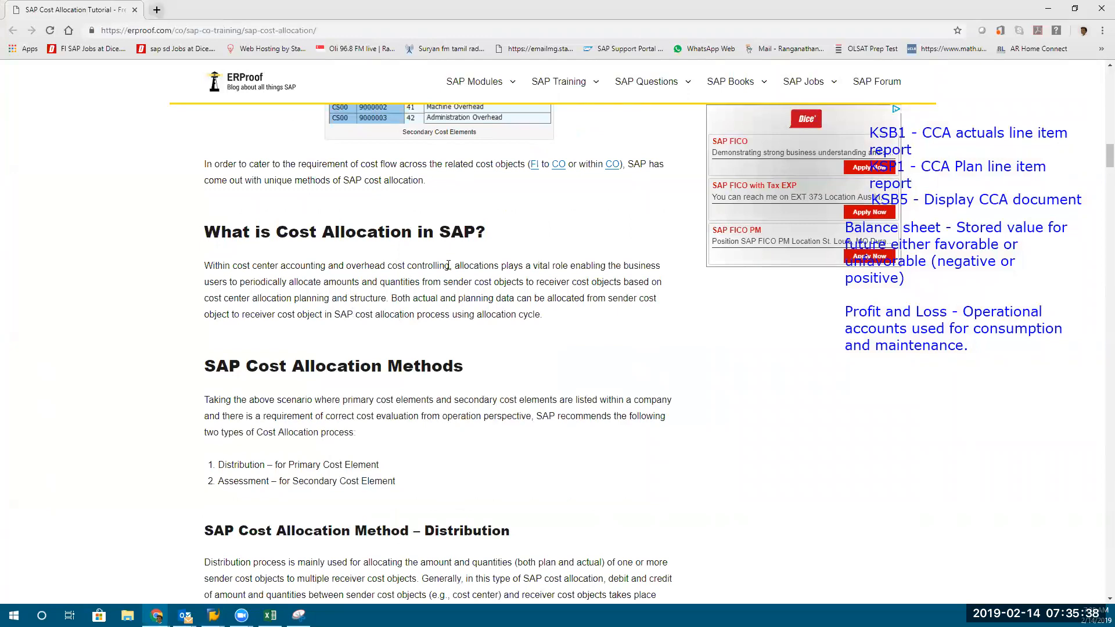
{"action": "left_click_drag", "start_coordinate": [449, 266], "coordinate": [389, 261]}
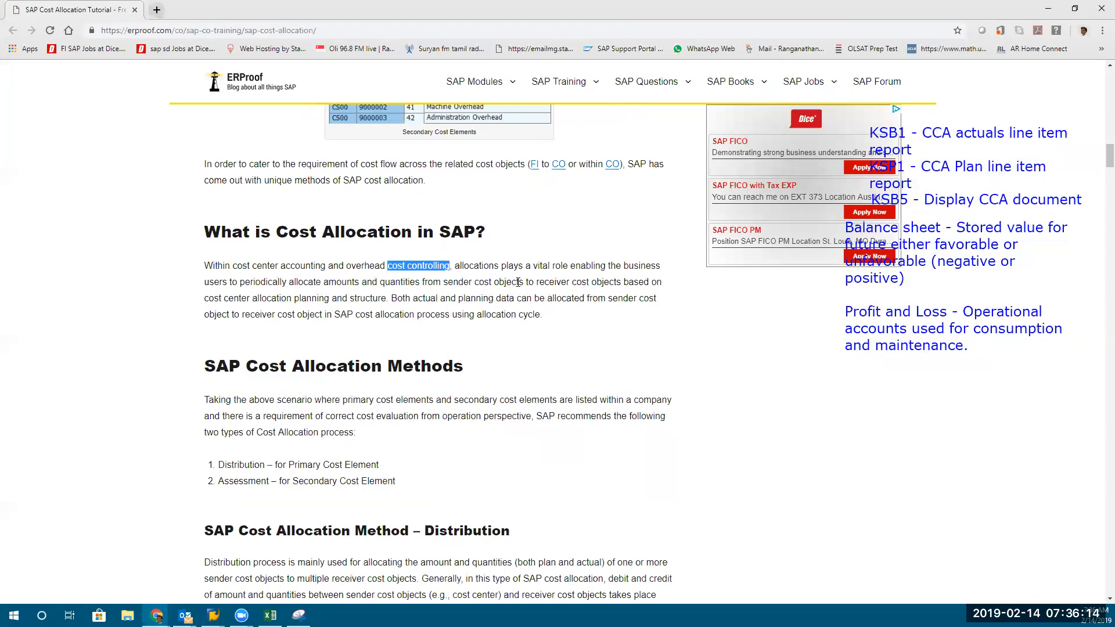
{"action": "left_click_drag", "start_coordinate": [524, 283], "coordinate": [443, 283]}
{"action": "left_click_drag", "start_coordinate": [624, 283], "coordinate": [444, 284]}
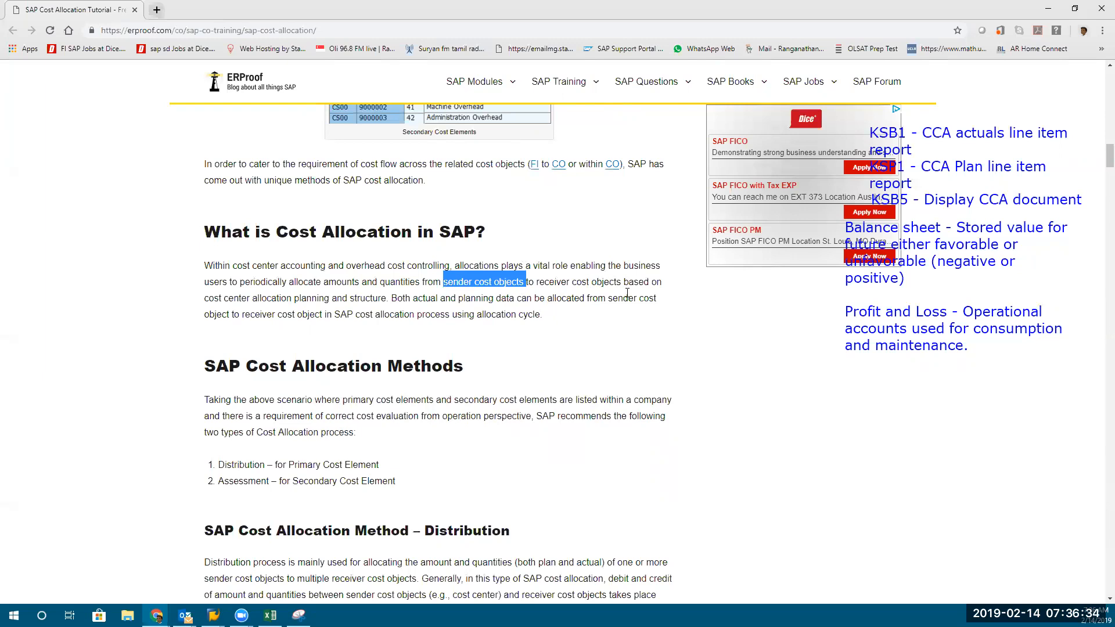
{"action": "left_click", "coordinate": [564, 345]}
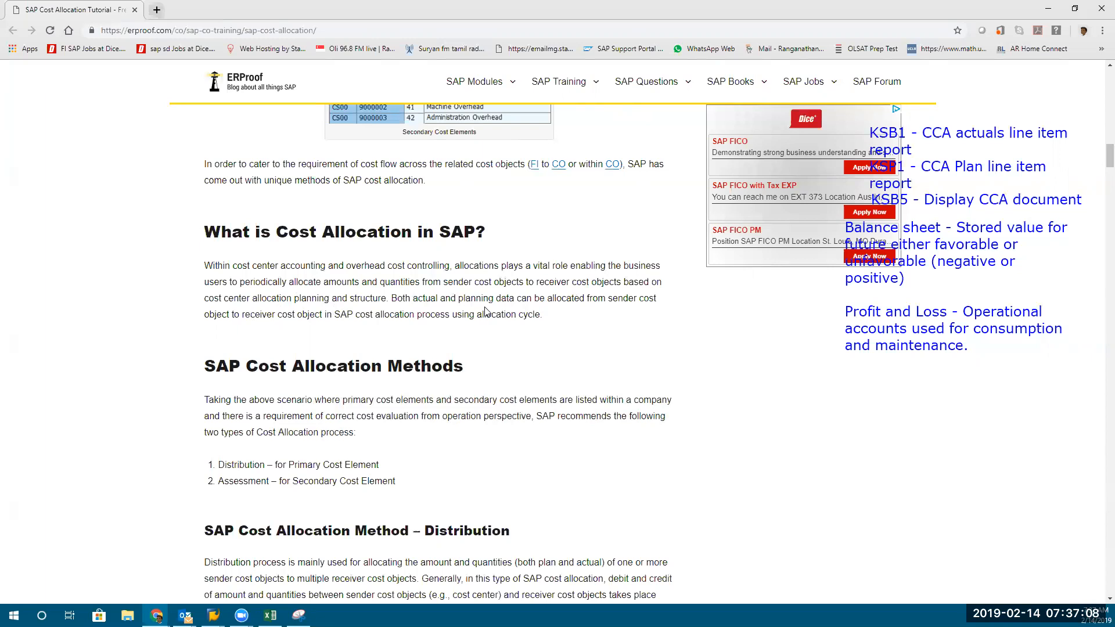
Read the article's Distribution and Assessment allocation methods, and switch to the SAP TOAD page on allocation methods in SAP
{"action": "scroll", "coordinate": [486, 311], "scroll_direction": "down", "scroll_amount": 2}
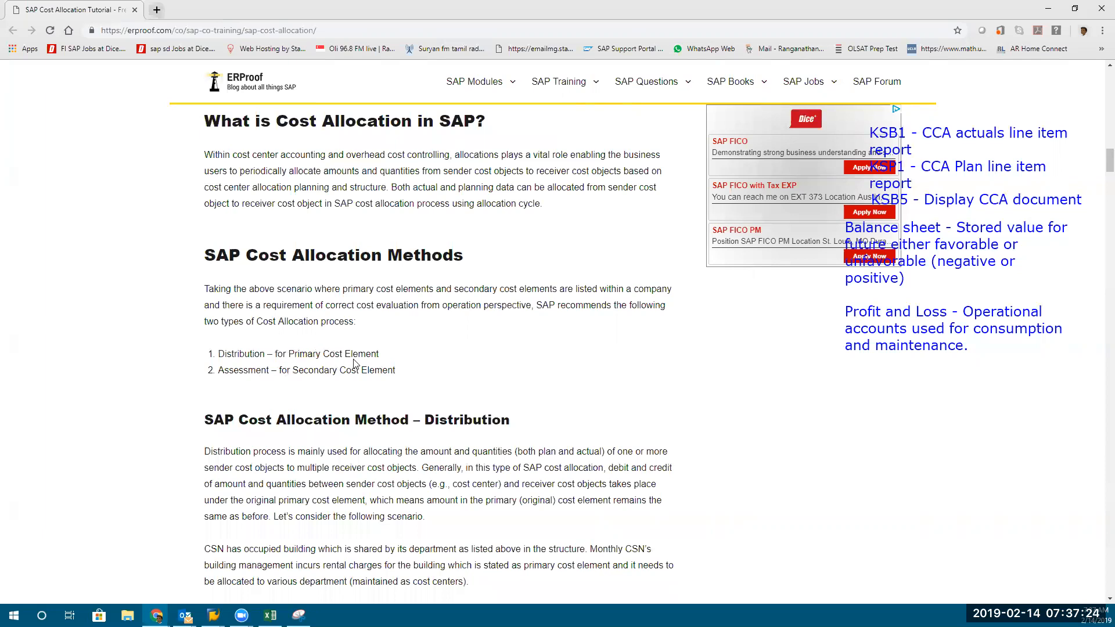
{"action": "scroll", "coordinate": [415, 399], "scroll_direction": "down", "scroll_amount": 1}
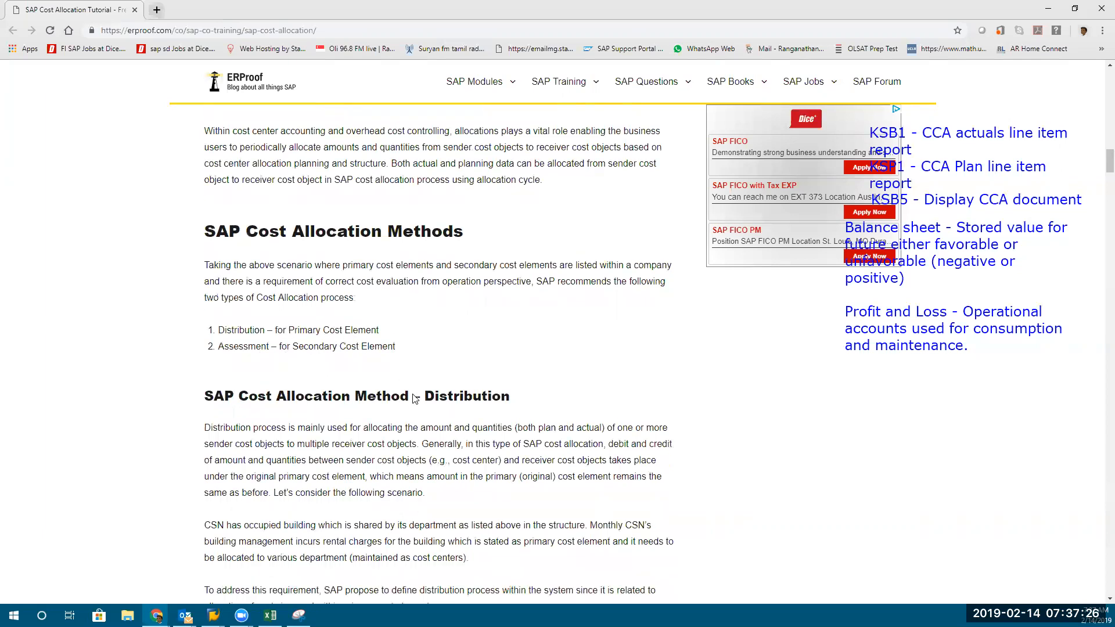
{"action": "scroll", "coordinate": [414, 398], "scroll_direction": "down", "scroll_amount": 2}
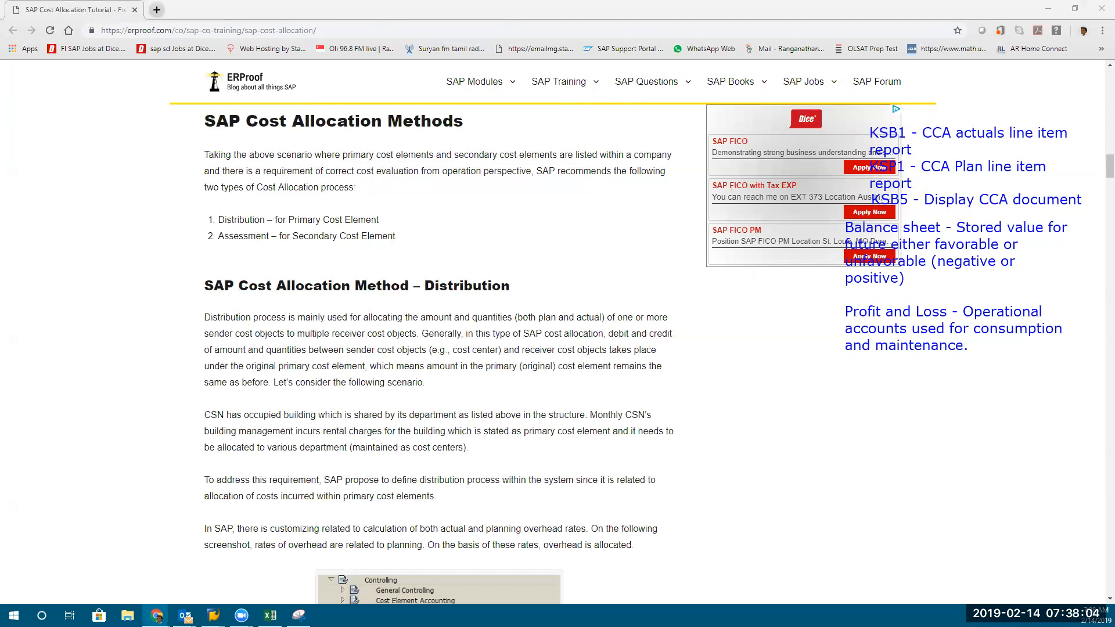
{"action": "key", "text": "alt+Tab"}
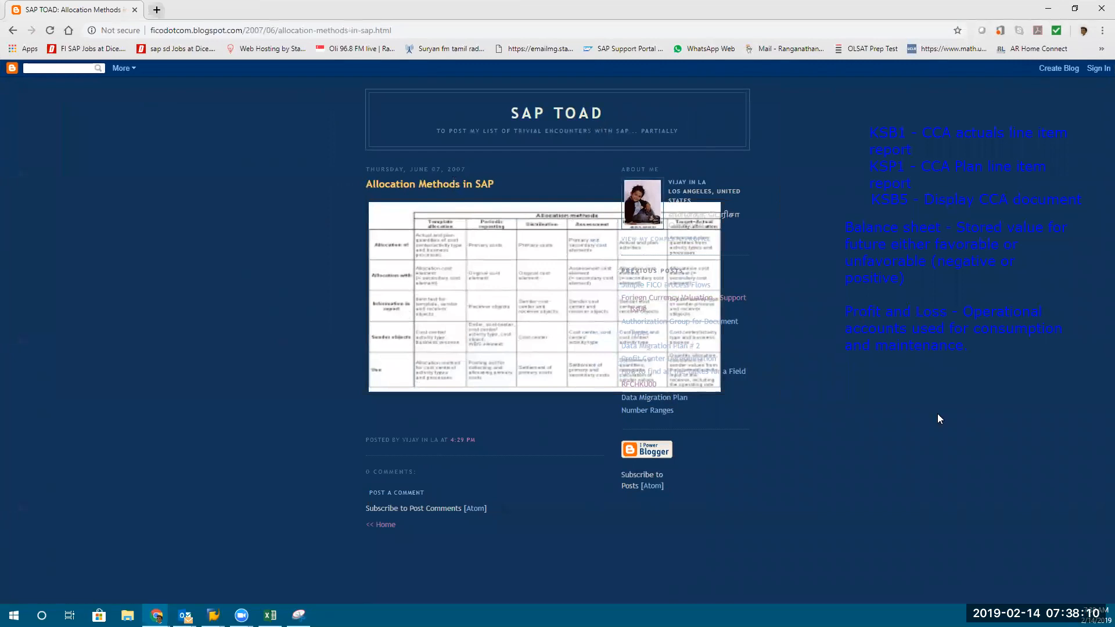
Select the web address of the Allocation Methods in SAP post, and examine the post's comparison table at full size
{"action": "left_click", "coordinate": [441, 32]}
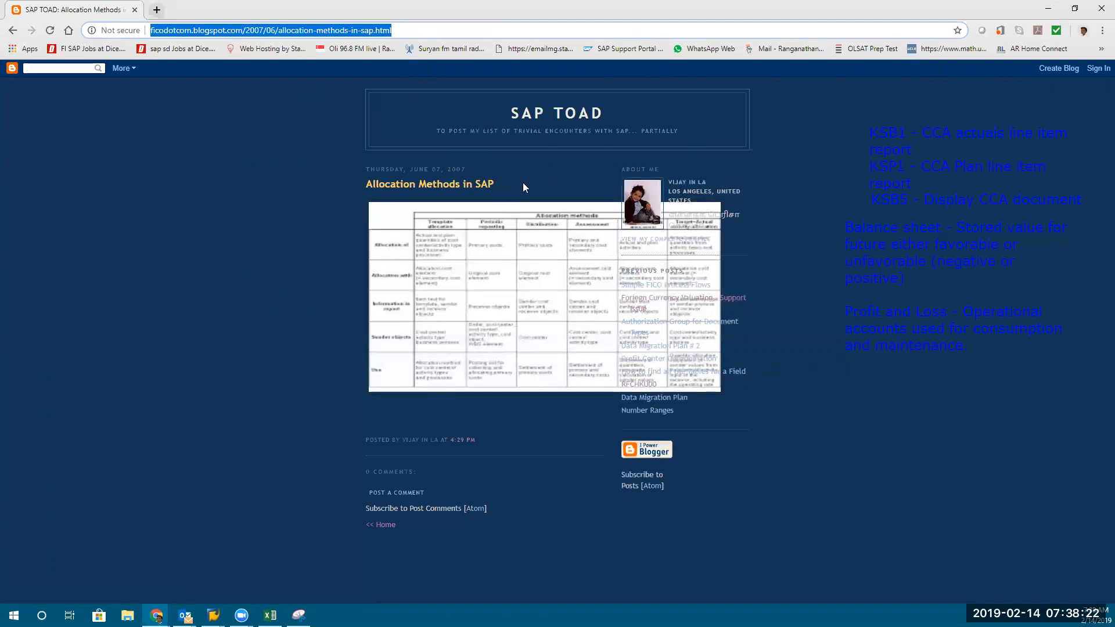
{"action": "left_click", "coordinate": [471, 276]}
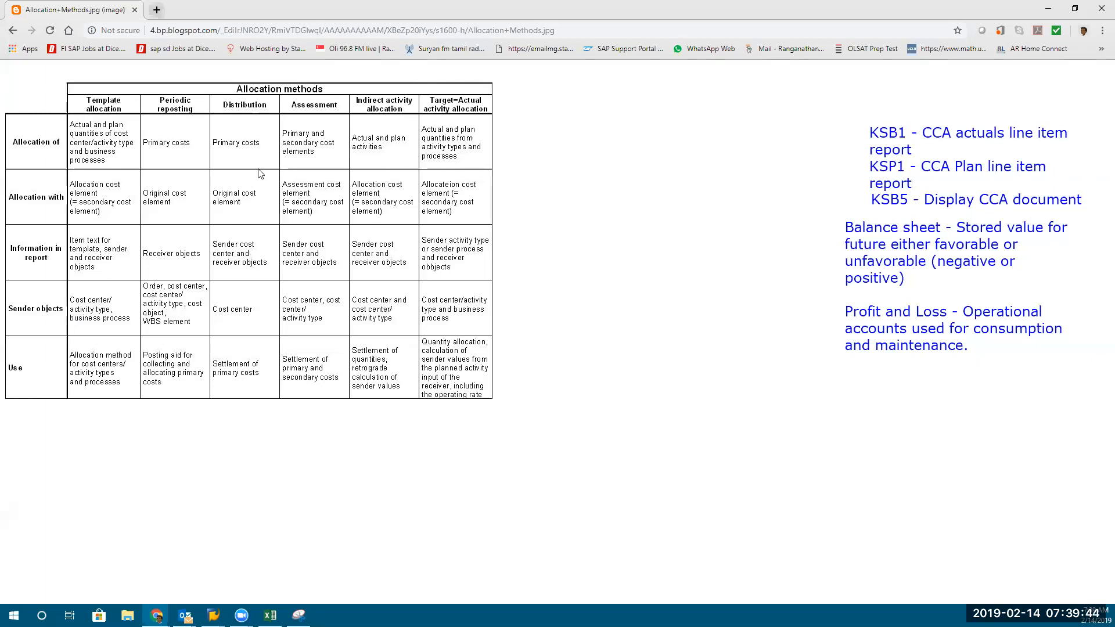
{"action": "left_click", "coordinate": [13, 30]}
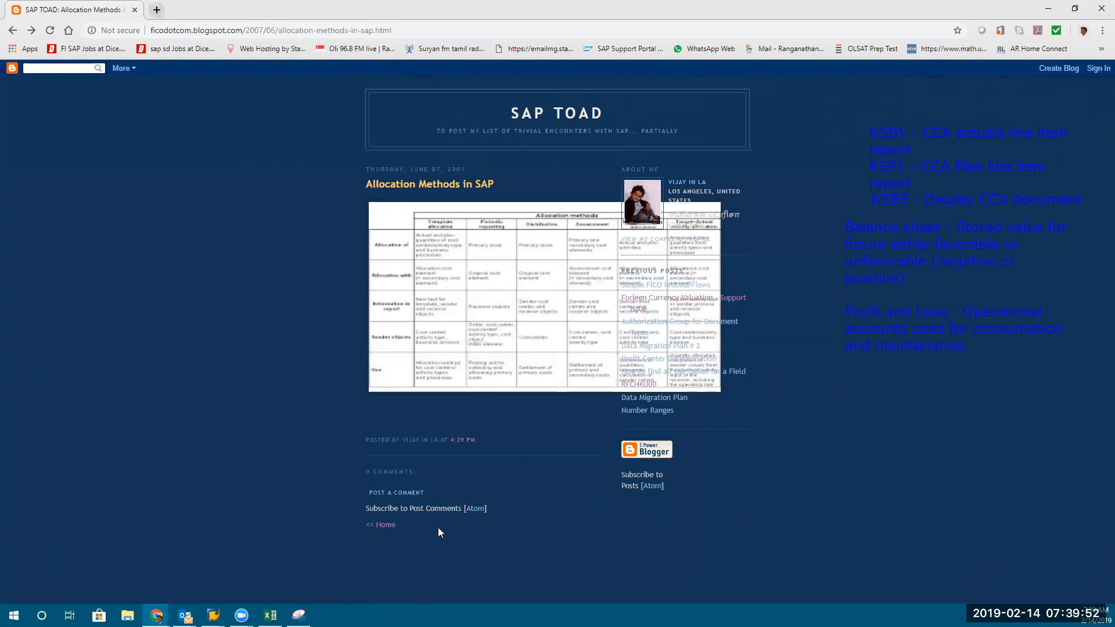
Open the SAP TOAD blog's home page and skim through its posts down to the end
{"action": "left_click", "coordinate": [527, 118]}
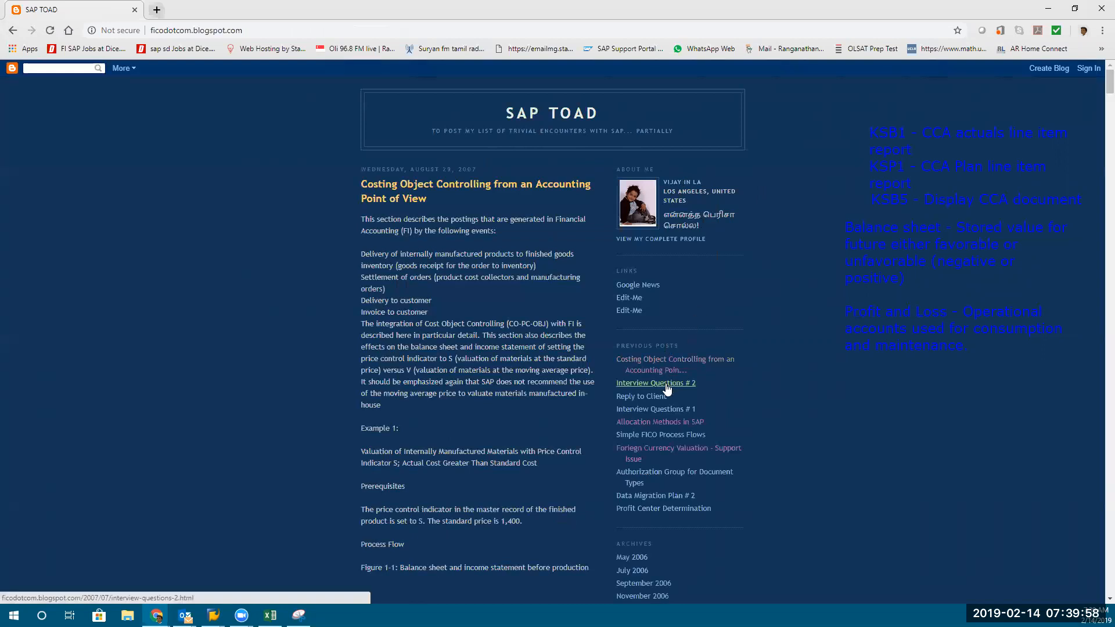
{"action": "scroll", "coordinate": [705, 424], "scroll_direction": "down", "scroll_amount": 1}
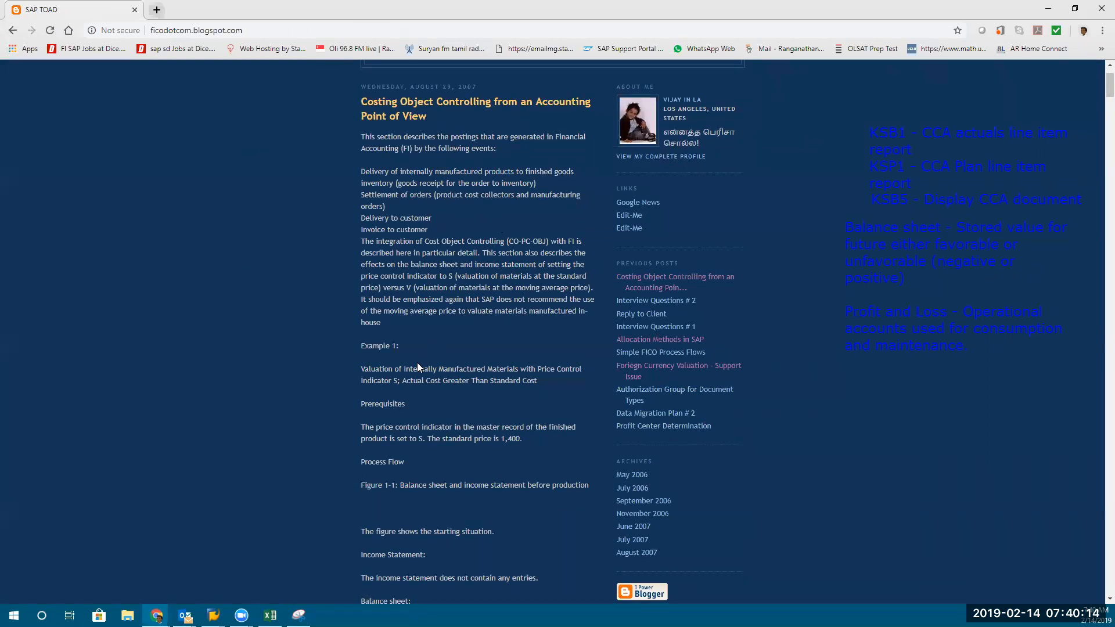
{"action": "scroll", "coordinate": [421, 378], "scroll_direction": "down", "scroll_amount": 4}
{"action": "scroll", "coordinate": [427, 393], "scroll_direction": "down", "scroll_amount": 12}
{"action": "scroll", "coordinate": [427, 392], "scroll_direction": "down", "scroll_amount": 8}
{"action": "scroll", "coordinate": [428, 393], "scroll_direction": "down", "scroll_amount": 15}
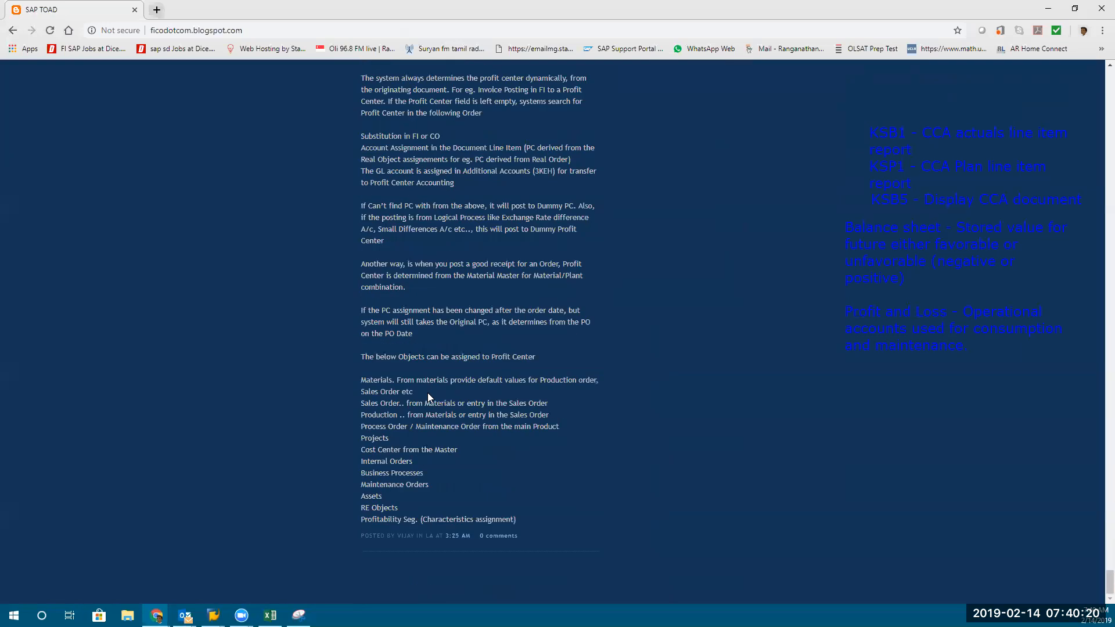
{"action": "scroll", "coordinate": [621, 346], "scroll_direction": "up", "scroll_amount": 20}
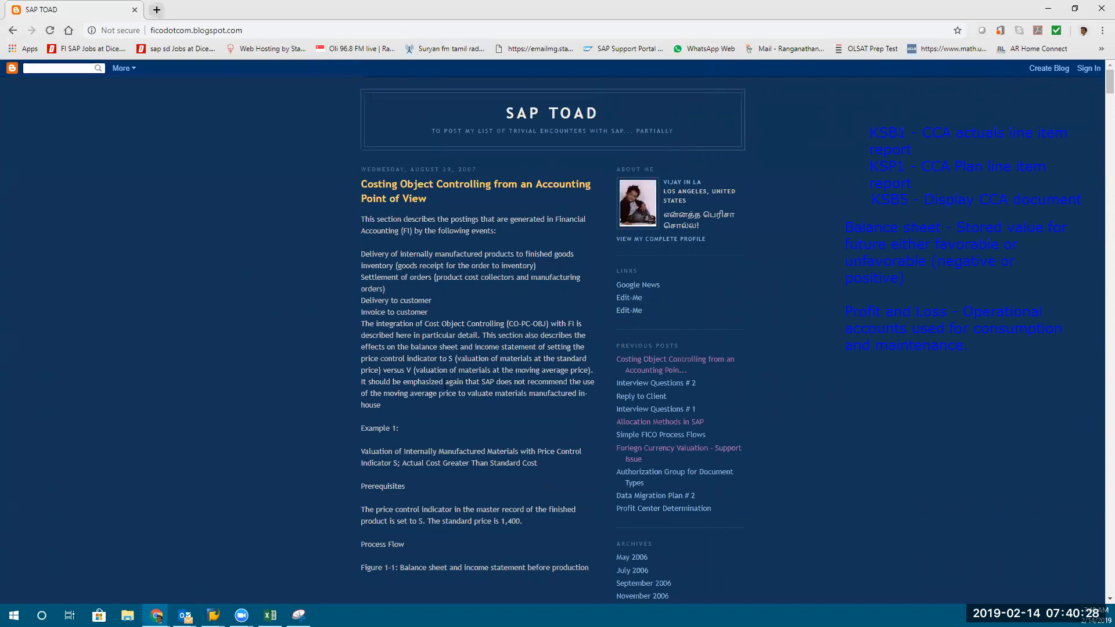
Open the Interview Questions # 2 post and read its questions and position requirements
{"action": "left_click", "coordinate": [678, 384]}
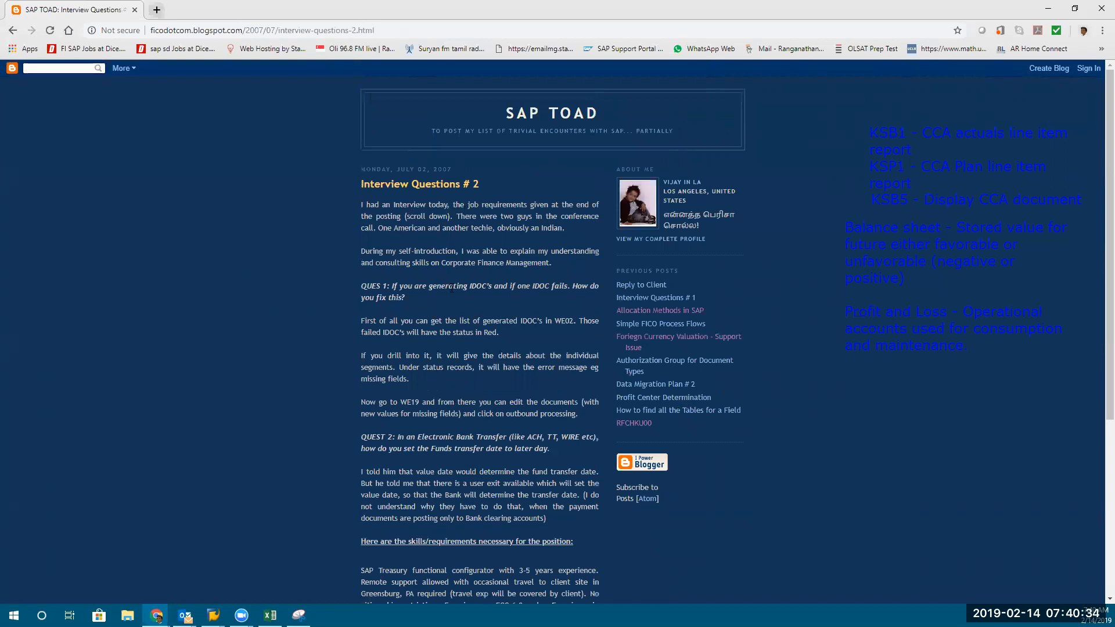
{"action": "scroll", "coordinate": [545, 290], "scroll_direction": "down", "scroll_amount": 1}
{"action": "scroll", "coordinate": [429, 309], "scroll_direction": "down", "scroll_amount": 5}
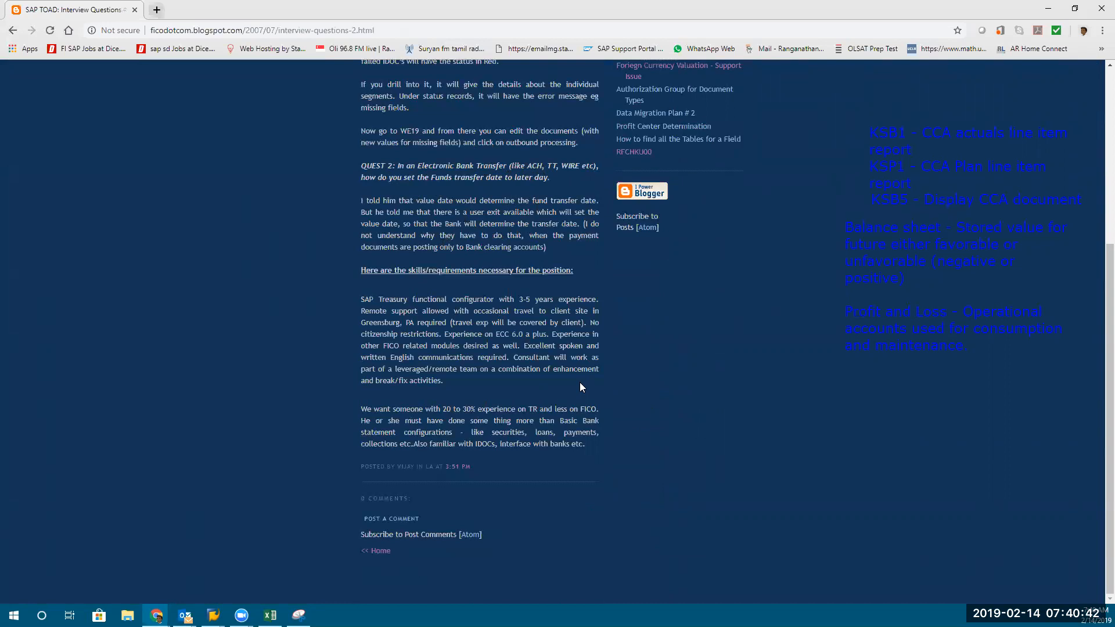
{"action": "scroll", "coordinate": [581, 384], "scroll_direction": "up", "scroll_amount": 5}
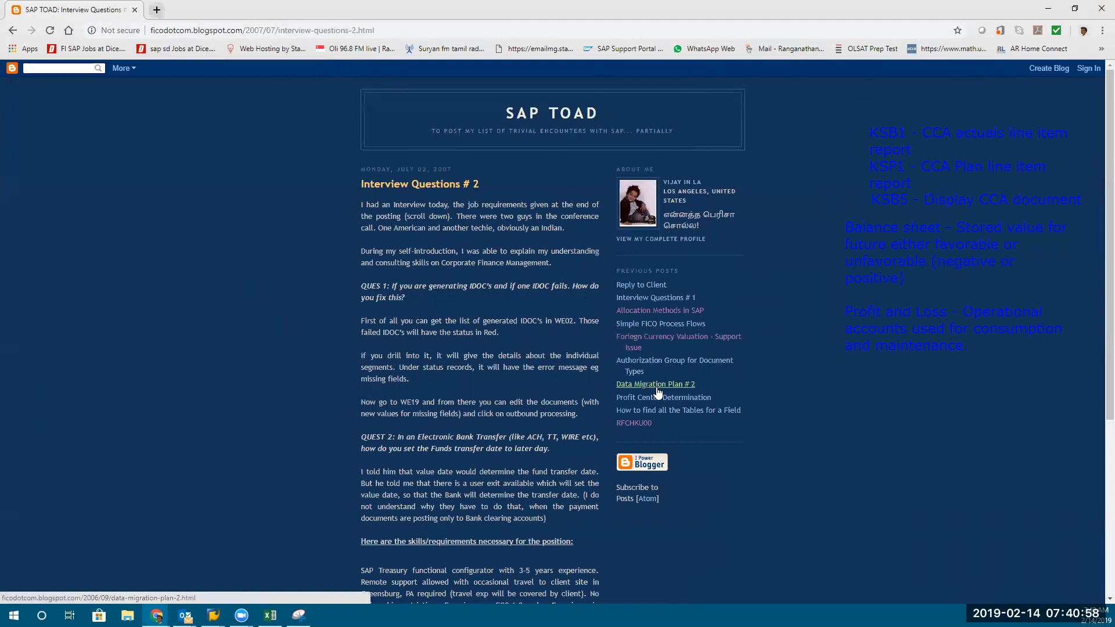
Return to the Allocation Methods in SAP post and reopen its comparison table at full size
{"action": "left_click", "coordinate": [12, 32]}
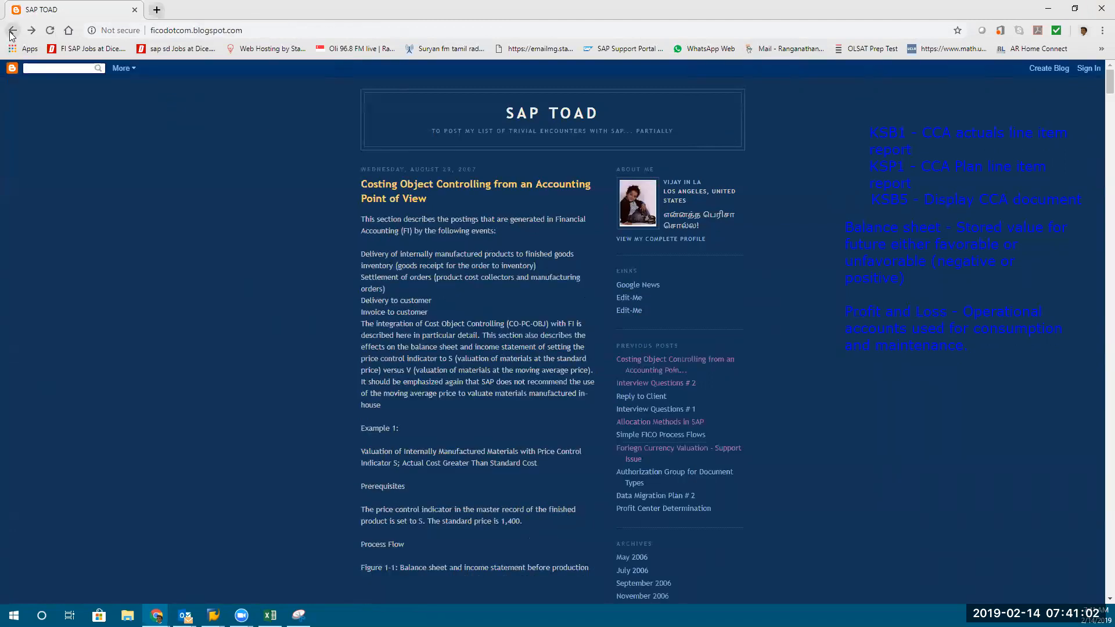
{"action": "left_click", "coordinate": [11, 32]}
{"action": "left_click", "coordinate": [484, 285]}
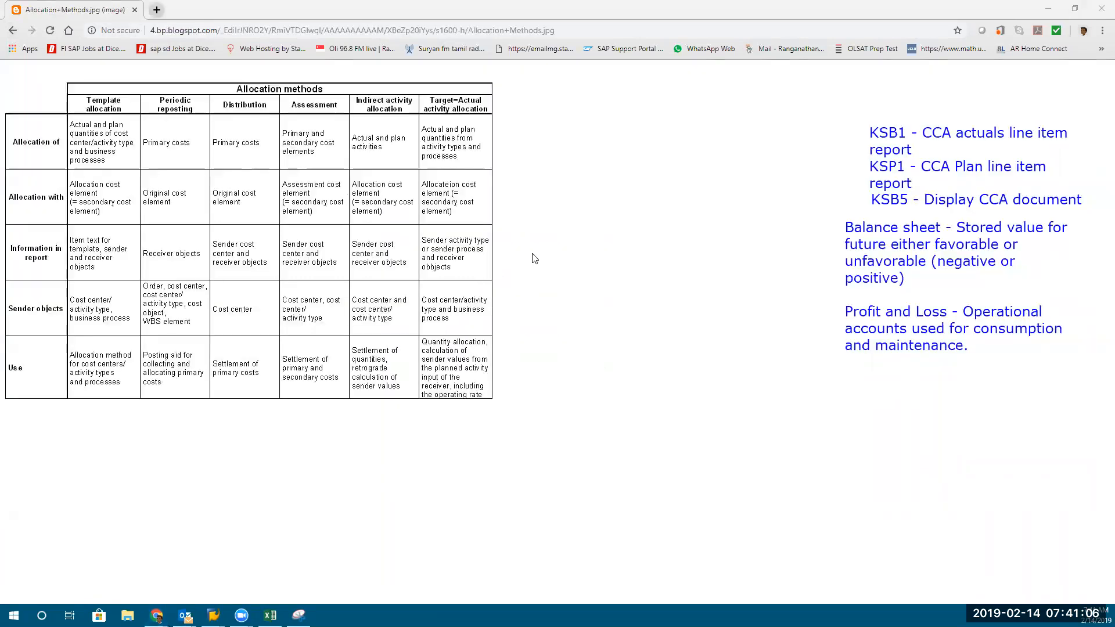
Switch to the ERProof cost allocation article and read the Distribution method section through the plan overhead rate options
{"action": "key", "text": "alt+Tab"}
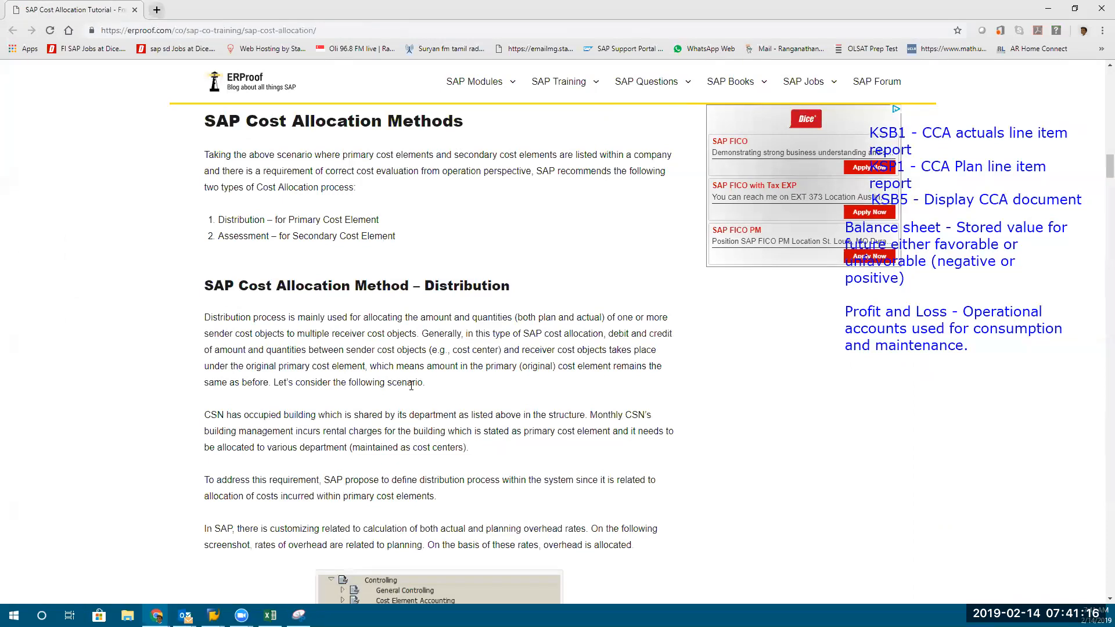
{"action": "scroll", "coordinate": [412, 387], "scroll_direction": "down", "scroll_amount": 3}
{"action": "scroll", "coordinate": [412, 386], "scroll_direction": "up", "scroll_amount": 8}
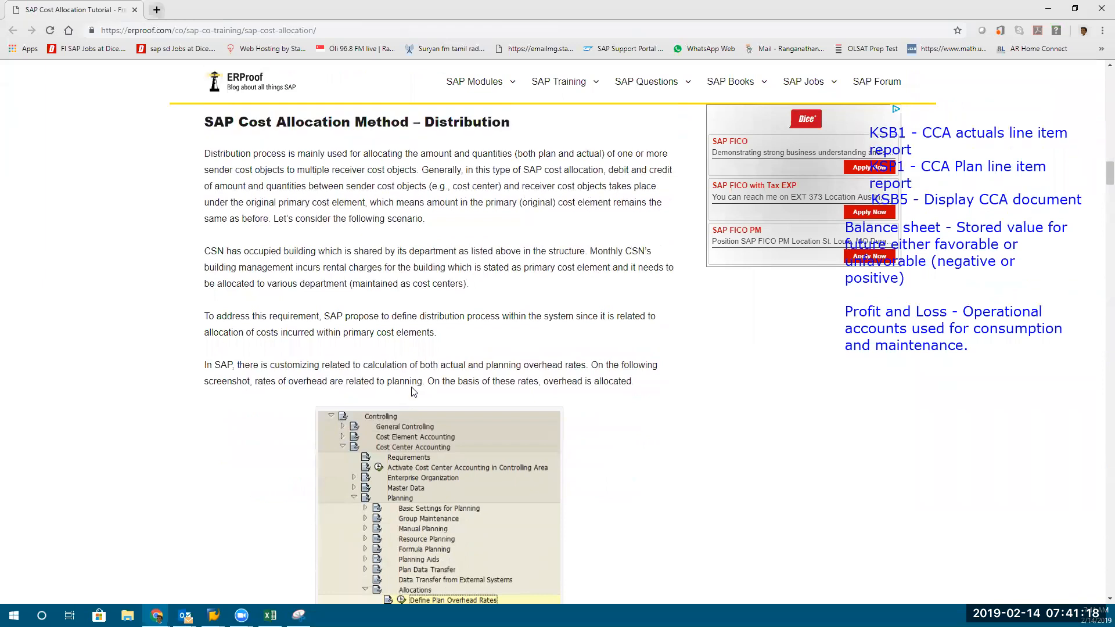
{"action": "scroll", "coordinate": [412, 386], "scroll_direction": "down", "scroll_amount": 5}
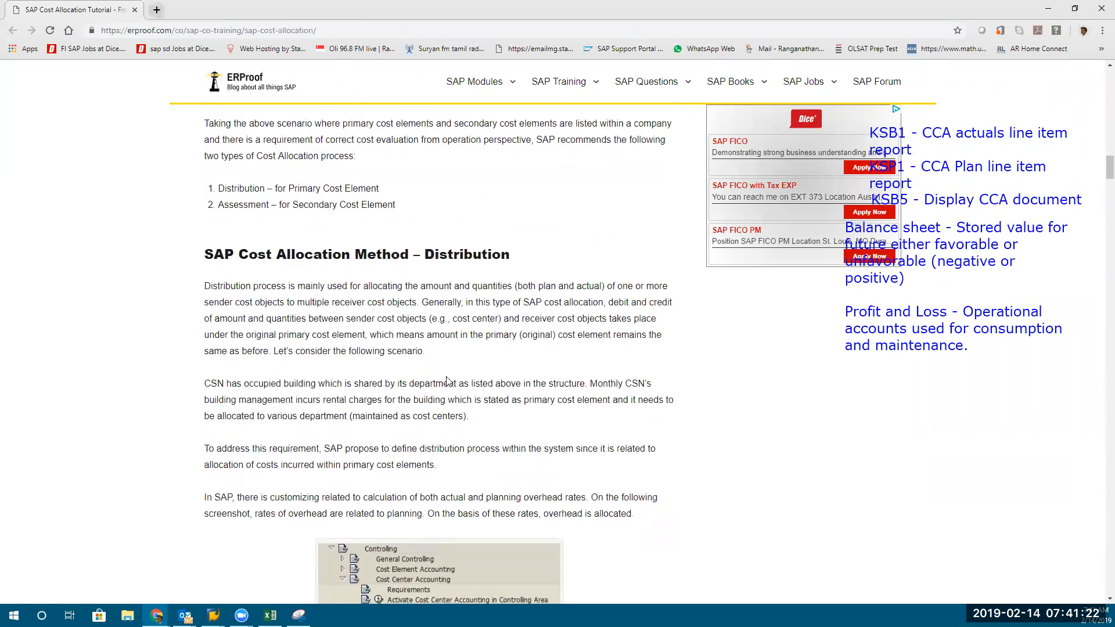
{"action": "scroll", "coordinate": [447, 380], "scroll_direction": "down", "scroll_amount": 5}
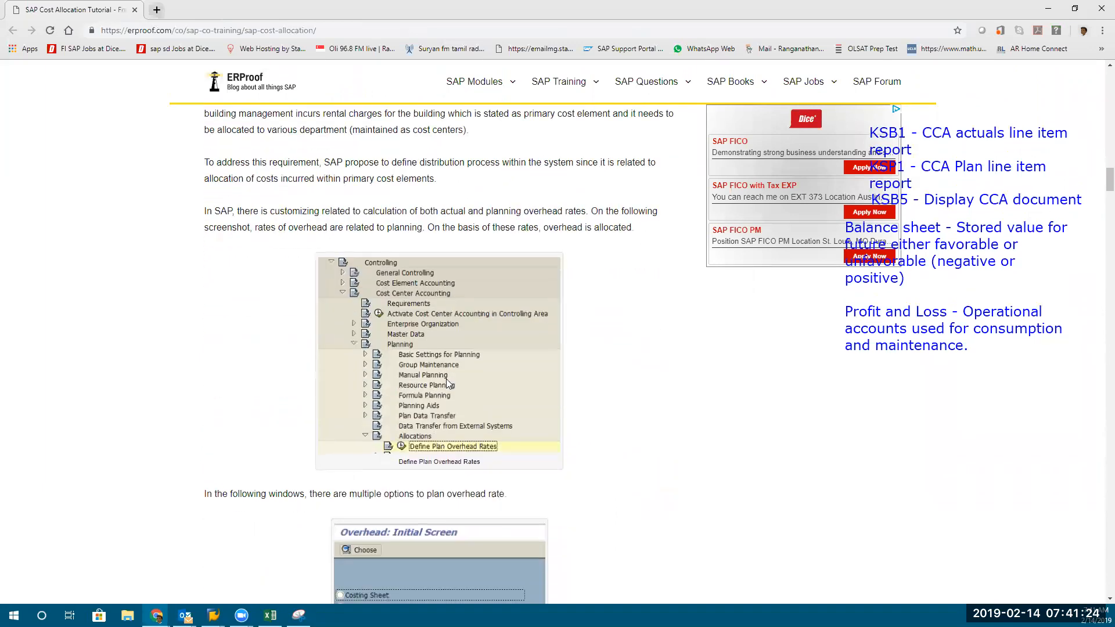
{"action": "scroll", "coordinate": [454, 432], "scroll_direction": "down", "scroll_amount": 3}
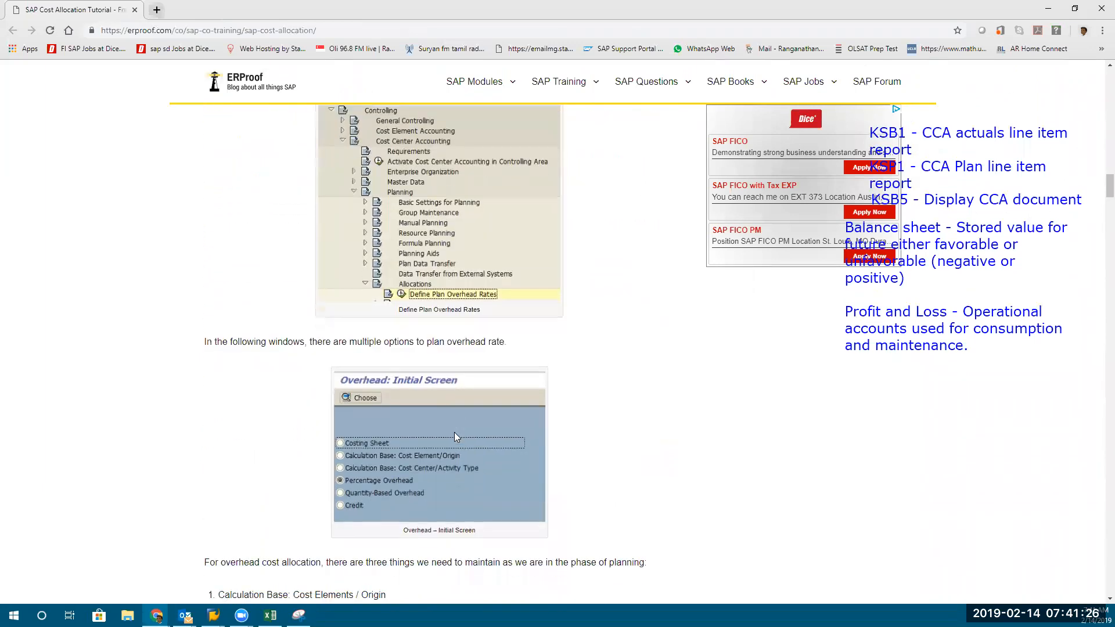
{"action": "scroll", "coordinate": [454, 432], "scroll_direction": "down", "scroll_amount": 3}
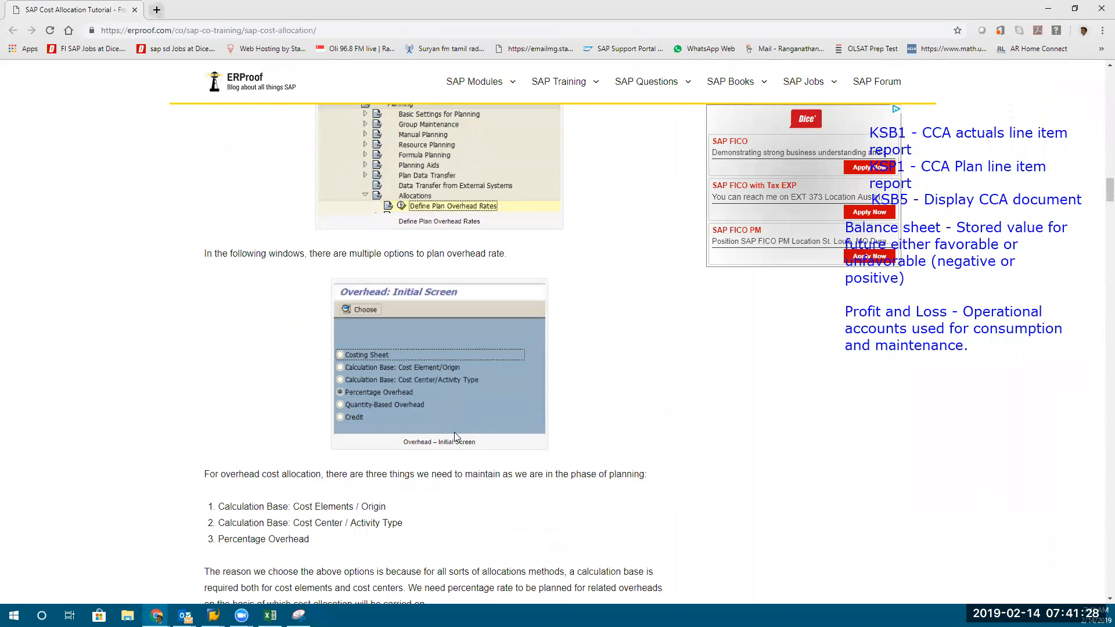
{"action": "scroll", "coordinate": [456, 435], "scroll_direction": "down", "scroll_amount": 1}
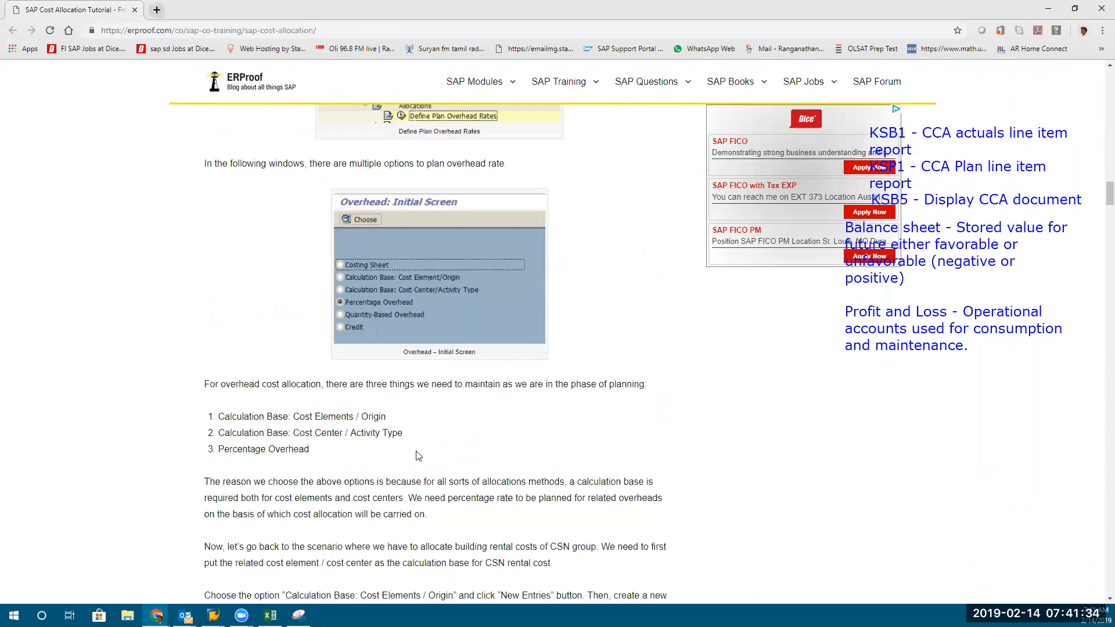
Read the article's calculation base and percentage overhead examples, continuing to the Define Distribution Cycle section
{"action": "scroll", "coordinate": [418, 455], "scroll_direction": "down", "scroll_amount": 4}
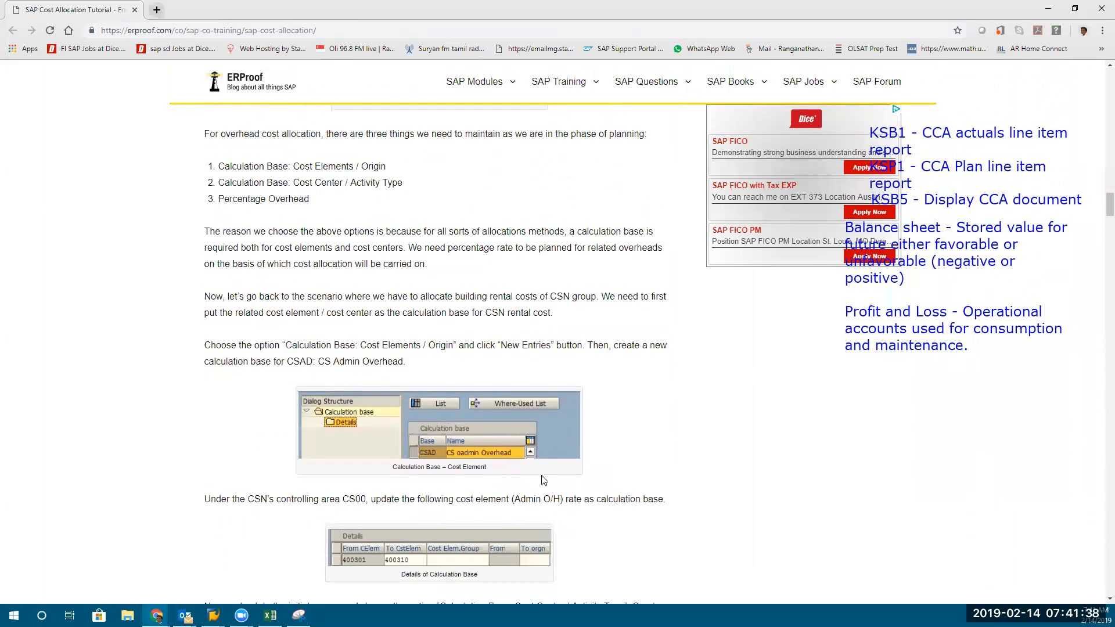
{"action": "scroll", "coordinate": [543, 480], "scroll_direction": "down", "scroll_amount": 2}
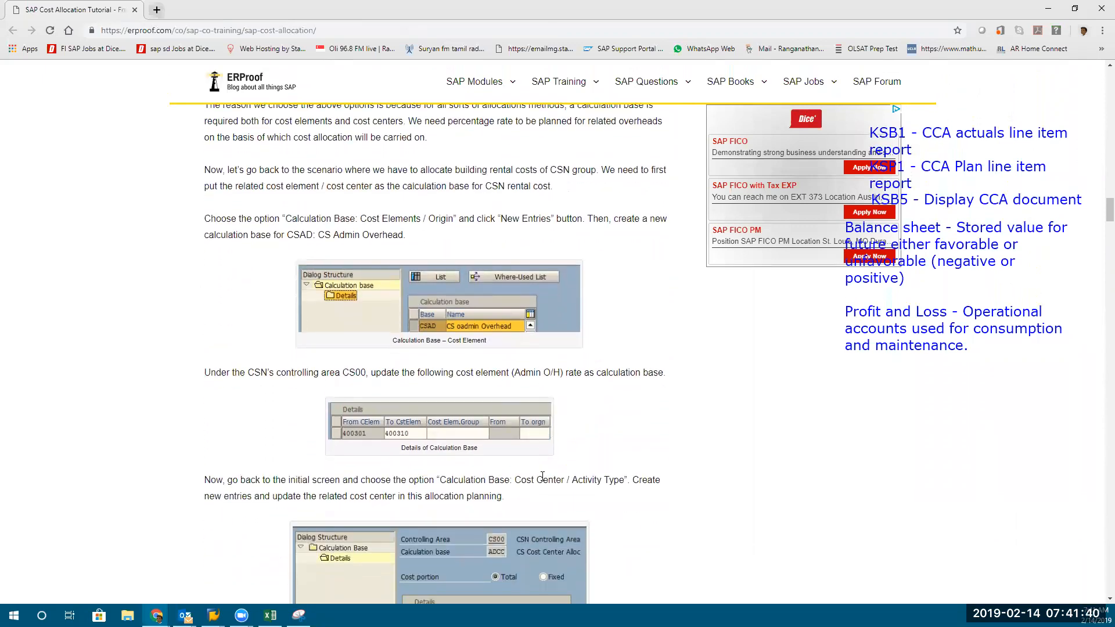
{"action": "scroll", "coordinate": [542, 477], "scroll_direction": "down", "scroll_amount": 1}
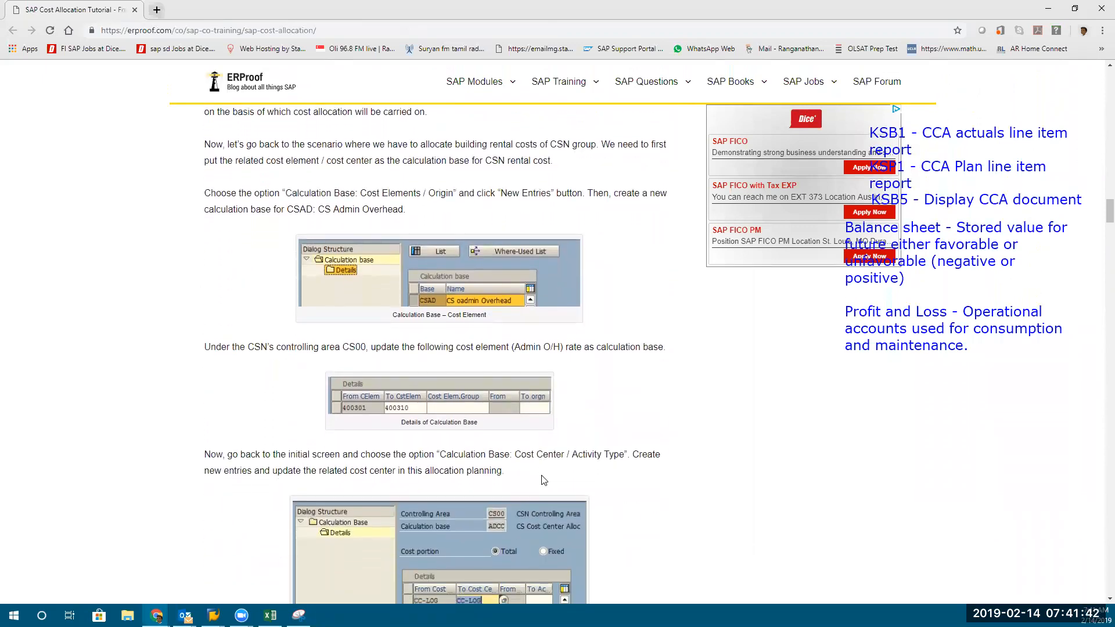
{"action": "scroll", "coordinate": [544, 480], "scroll_direction": "down", "scroll_amount": 3}
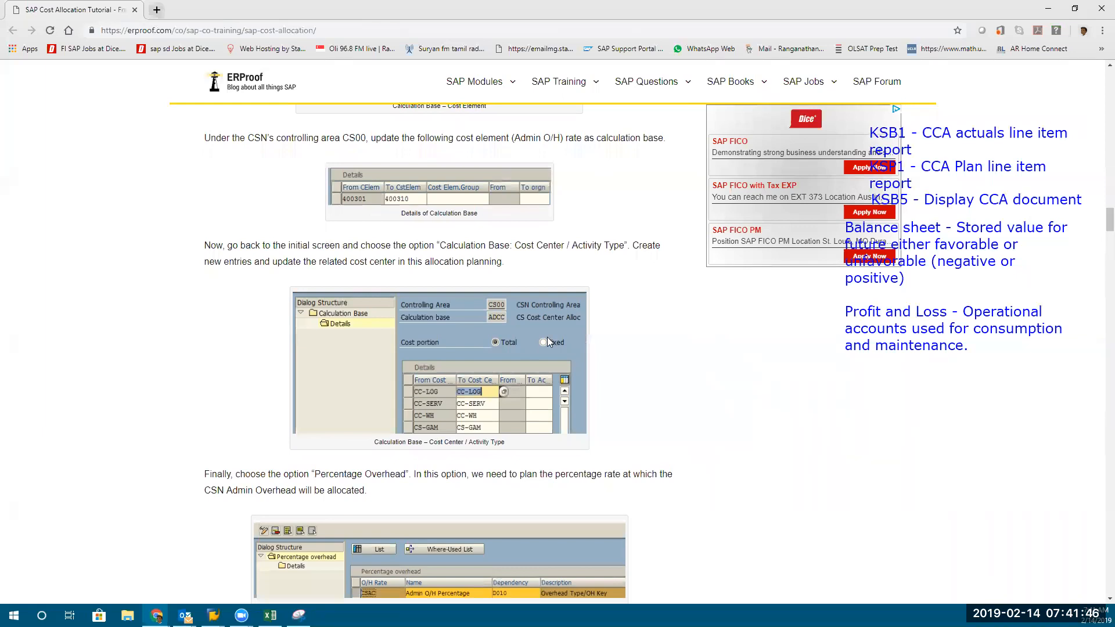
{"action": "scroll", "coordinate": [696, 417], "scroll_direction": "down", "scroll_amount": 5}
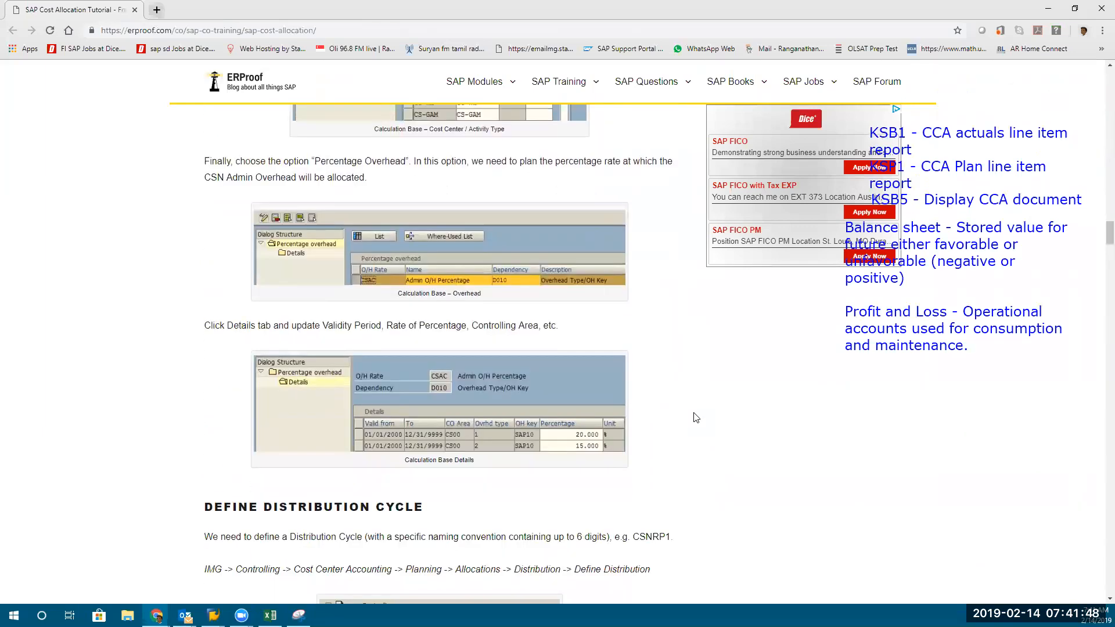
{"action": "scroll", "coordinate": [696, 418], "scroll_direction": "down", "scroll_amount": 3}
{"action": "scroll", "coordinate": [696, 418], "scroll_direction": "down", "scroll_amount": 4}
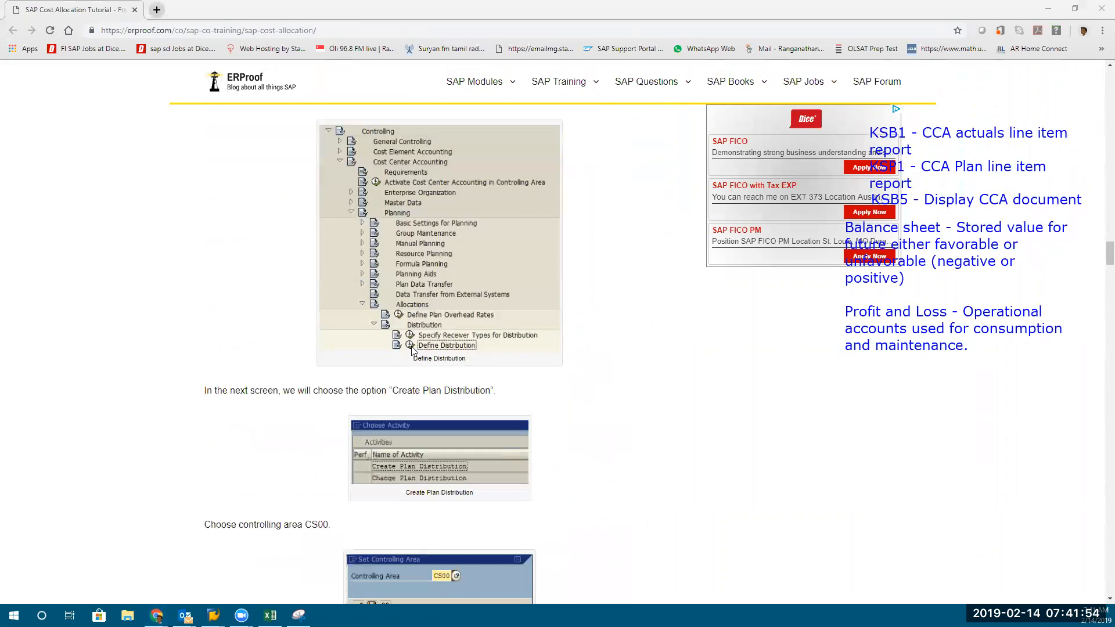
Switch to SAP, open a new session, and expand Accounting, Controlling and Cost Center Accounting in the SAP Menu
{"action": "key", "text": "alt+Tab"}
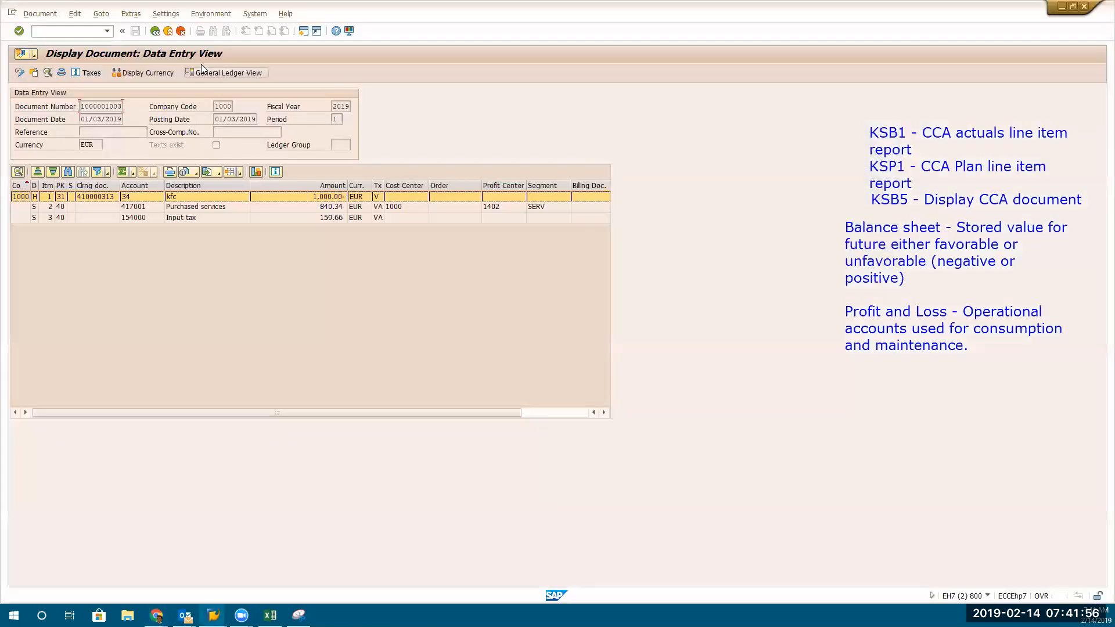
{"action": "left_click", "coordinate": [303, 32]}
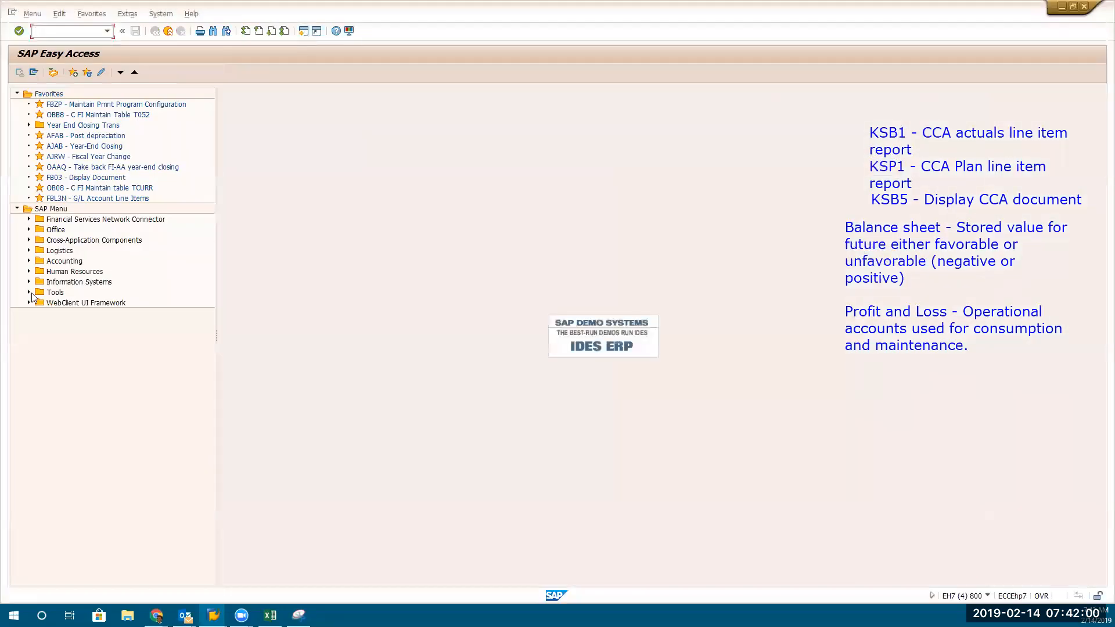
{"action": "left_click", "coordinate": [29, 261]}
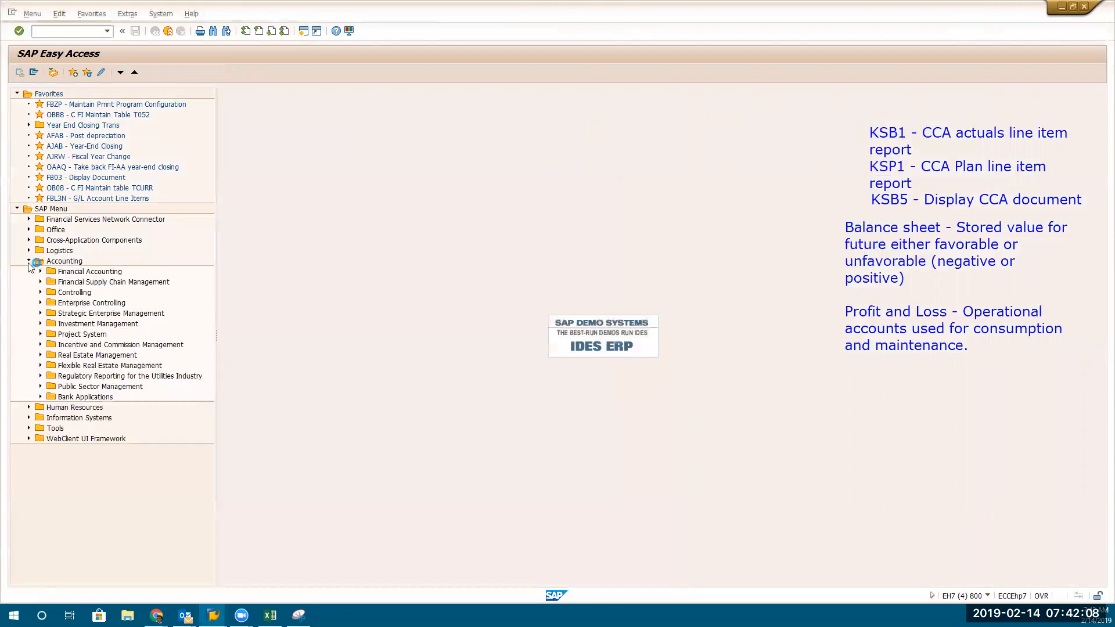
{"action": "left_click", "coordinate": [40, 293]}
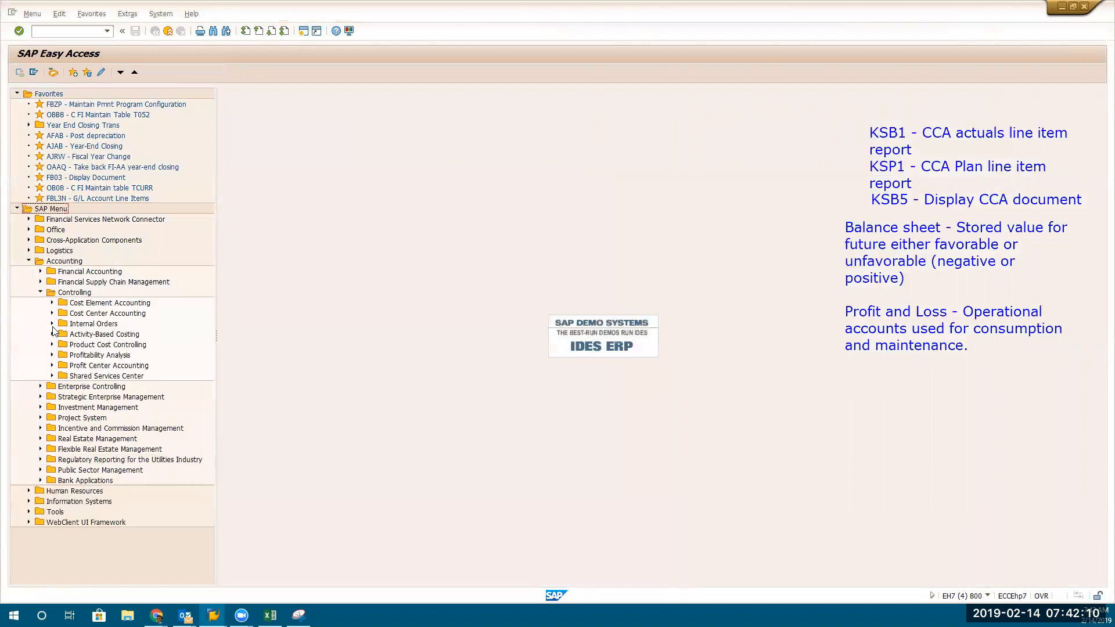
{"action": "left_click", "coordinate": [52, 313]}
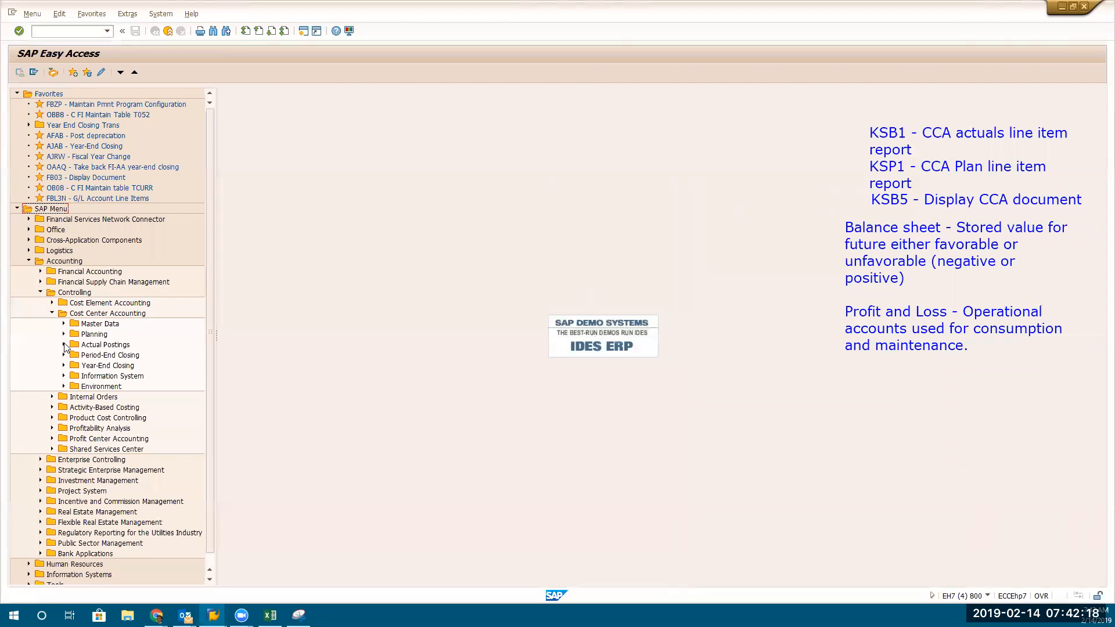
Expand Period-End Closing, Single Functions and Allocations under Cost Center Accounting, and widen the menu tree to show full transaction names
{"action": "left_click", "coordinate": [64, 356]}
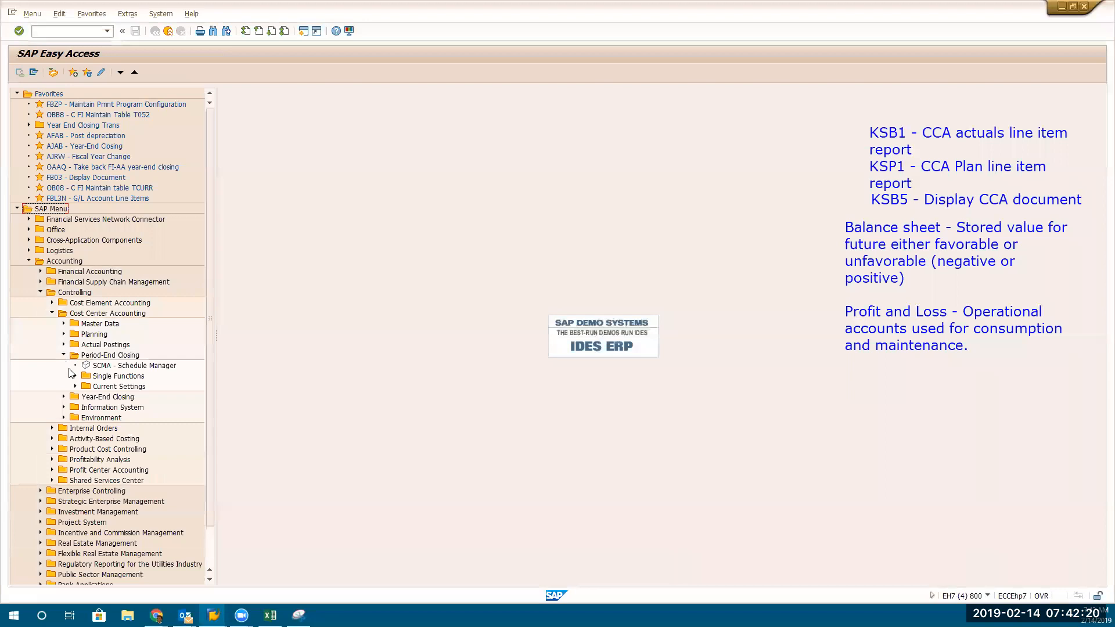
{"action": "left_click", "coordinate": [75, 376]}
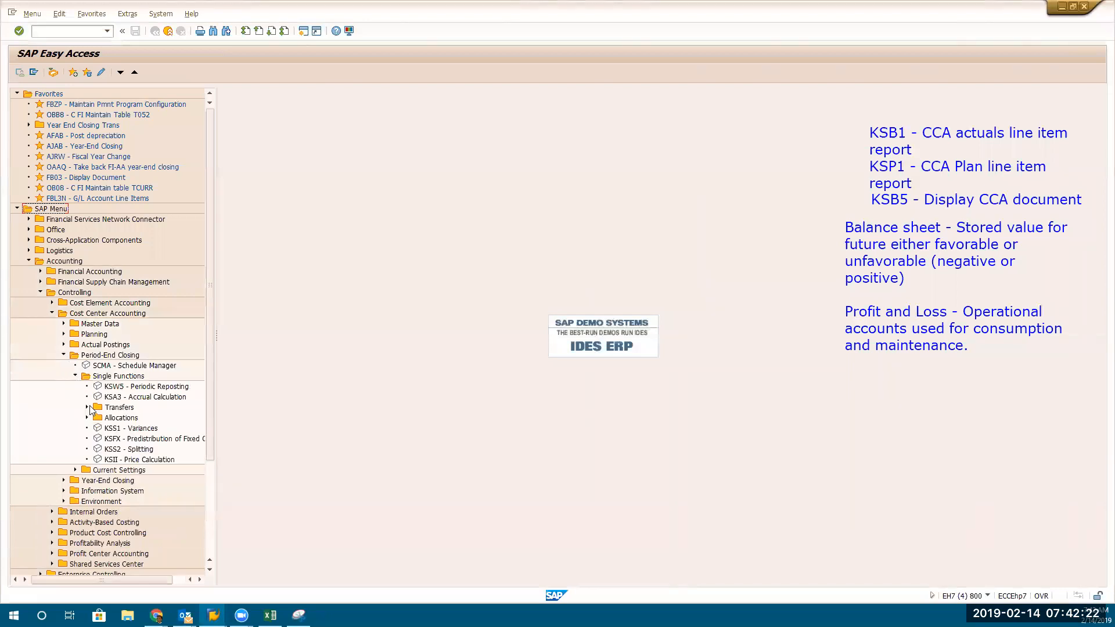
{"action": "left_click", "coordinate": [145, 387]}
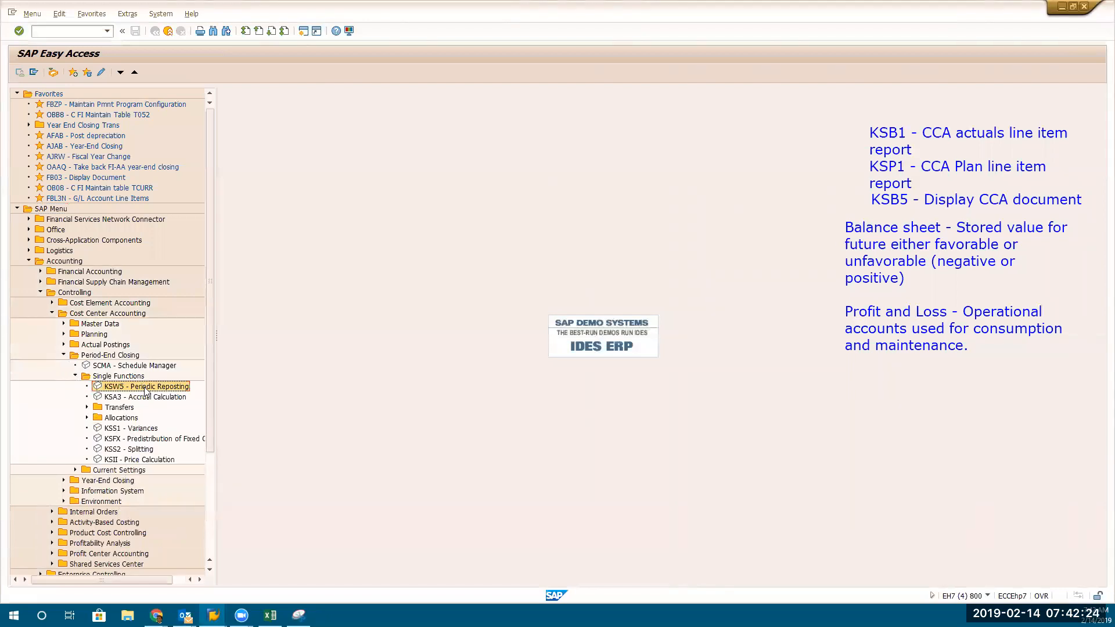
{"action": "left_click", "coordinate": [87, 418]}
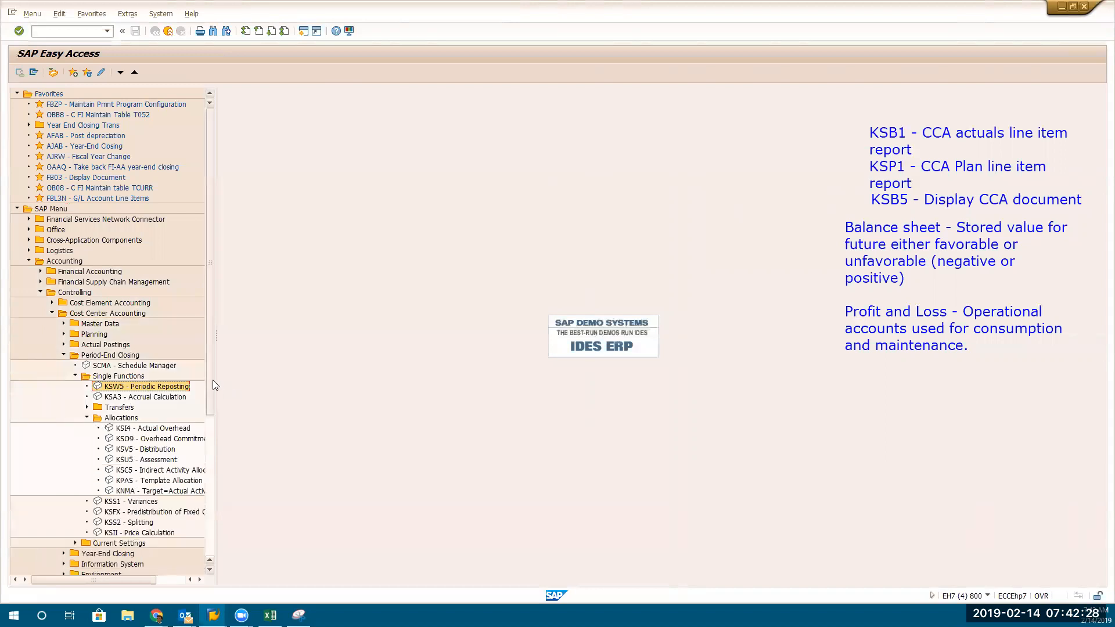
{"action": "left_click_drag", "start_coordinate": [214, 378], "coordinate": [405, 379]}
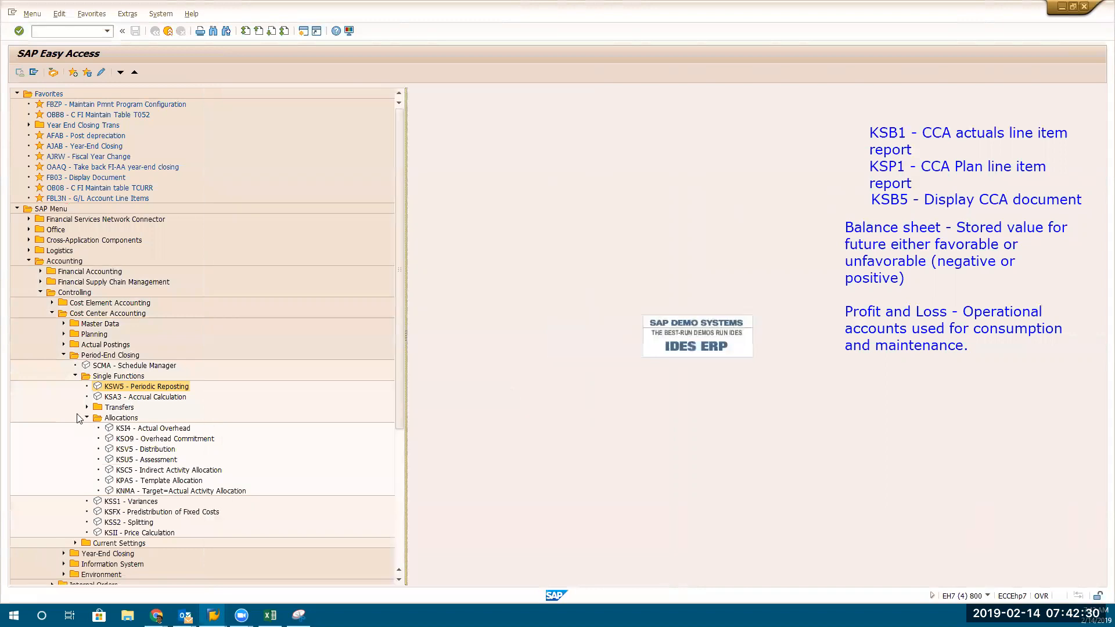
Open the KSV5 Distribution transaction, examine its period, processing and cycle fields, and return to the SAP Easy Access menu
{"action": "left_click", "coordinate": [155, 451]}
{"action": "double_click", "coordinate": [156, 451]}
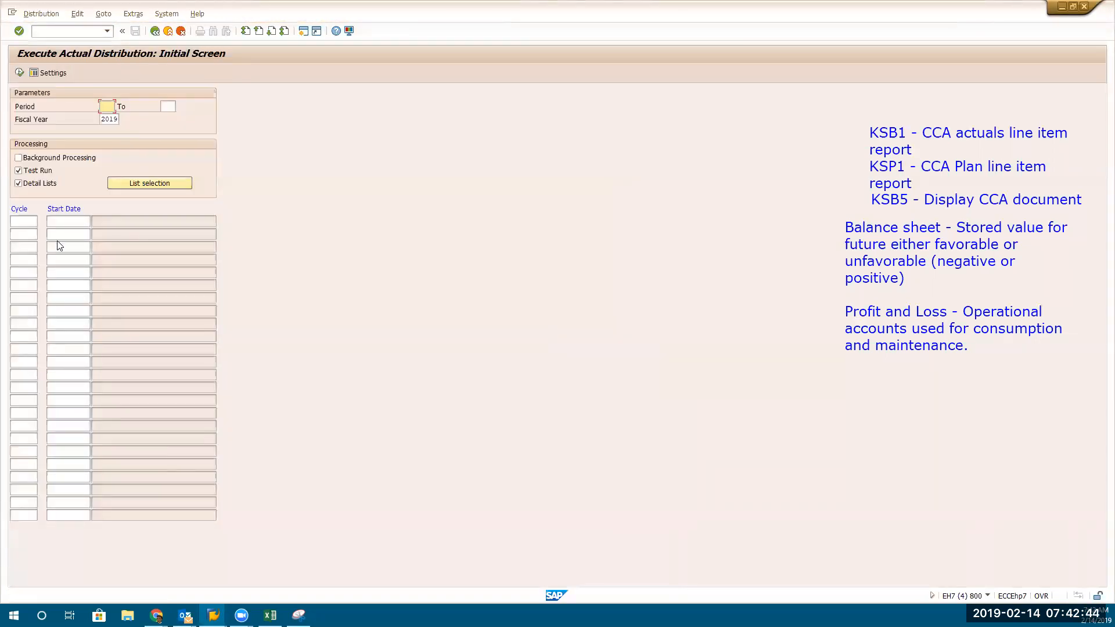
{"action": "left_click", "coordinate": [27, 220]}
{"action": "key", "text": "Return"}
{"action": "left_click", "coordinate": [28, 219]}
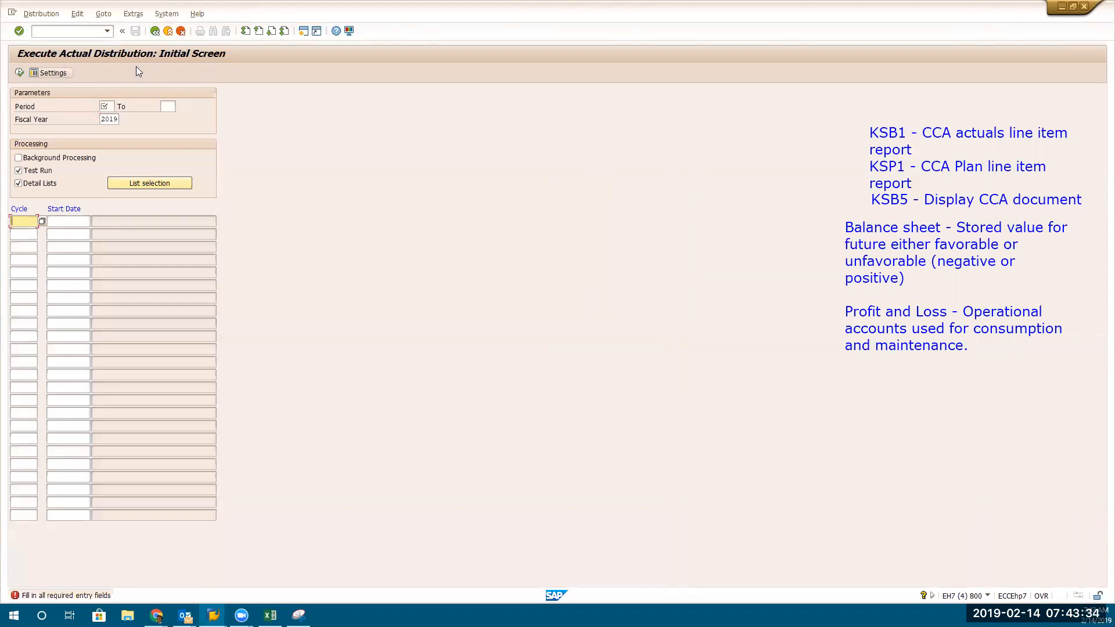
{"action": "left_click", "coordinate": [155, 35]}
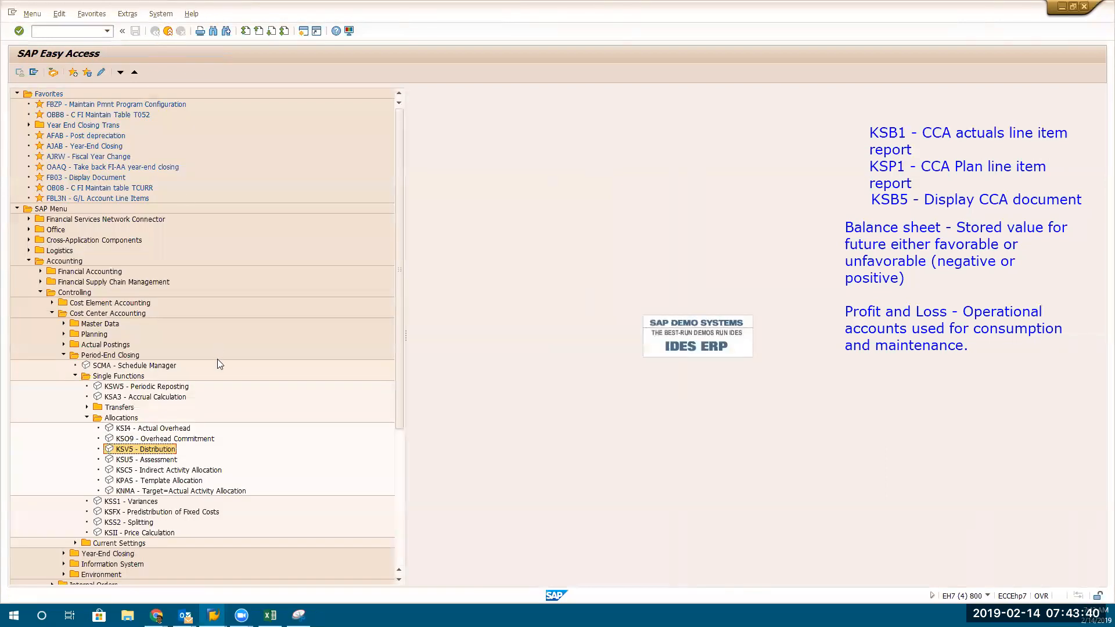
Expand Master Data and Actual Postings under Cost Center Accounting, including Activity Allocation, Activity Allocation Reporting and Manual Cost Allocation
{"action": "scroll", "coordinate": [218, 360], "scroll_direction": "down", "scroll_amount": 4}
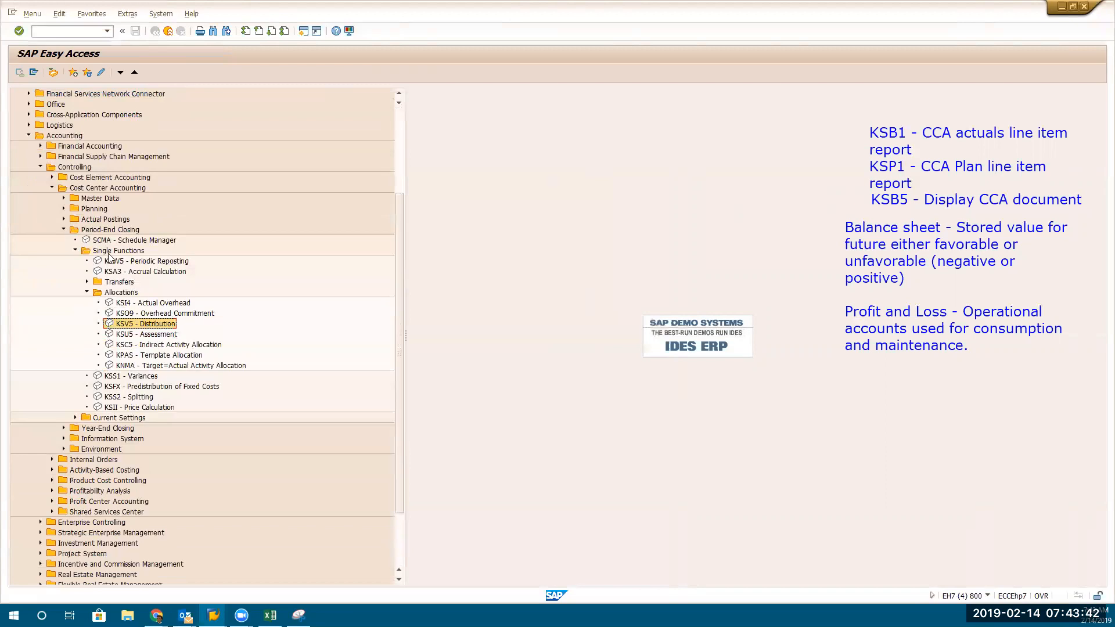
{"action": "left_click", "coordinate": [64, 198]}
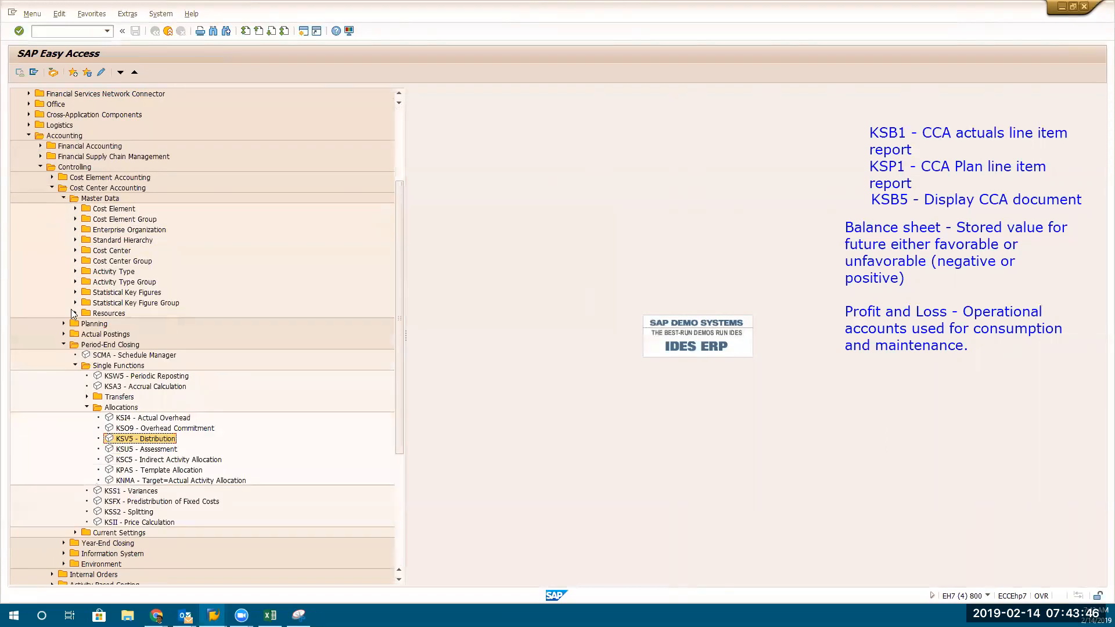
{"action": "scroll", "coordinate": [90, 389], "scroll_direction": "down", "scroll_amount": 2}
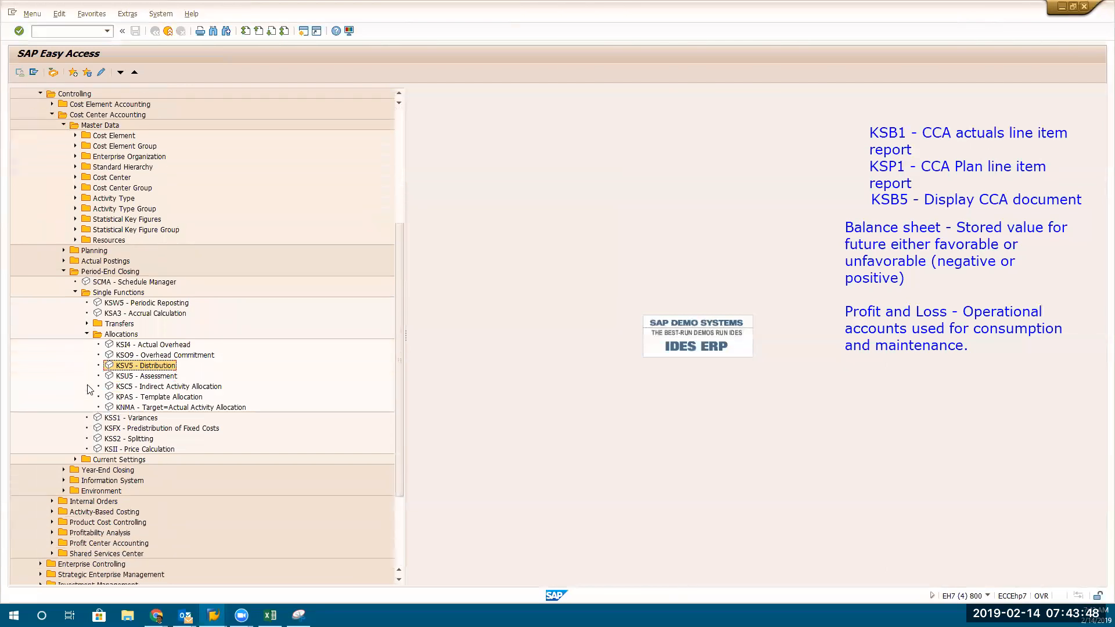
{"action": "left_click", "coordinate": [64, 261]}
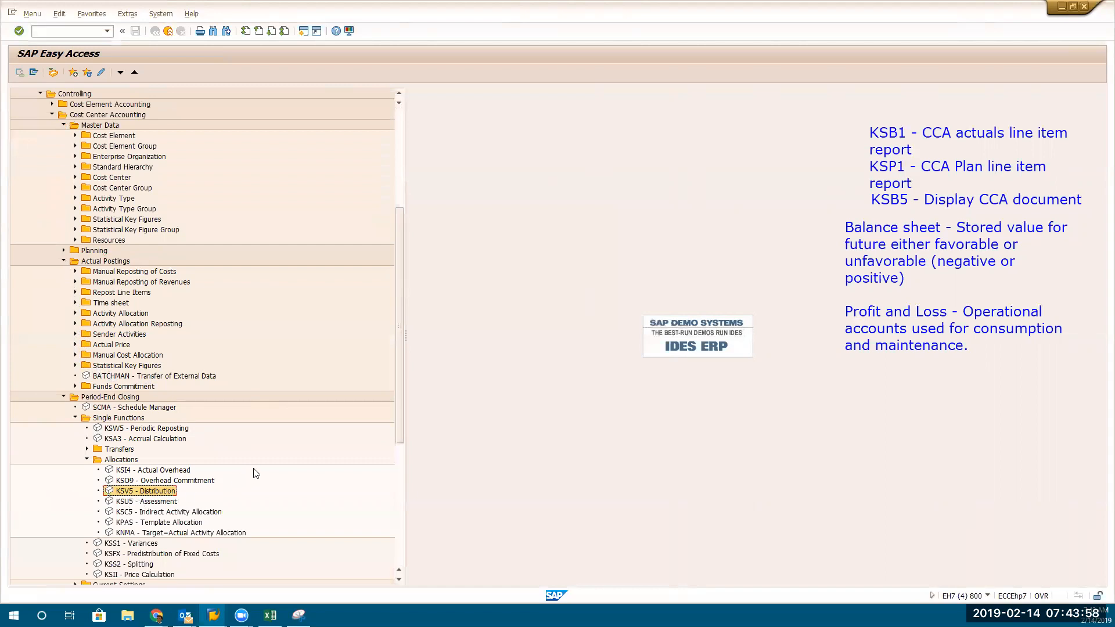
{"action": "left_click", "coordinate": [76, 314]}
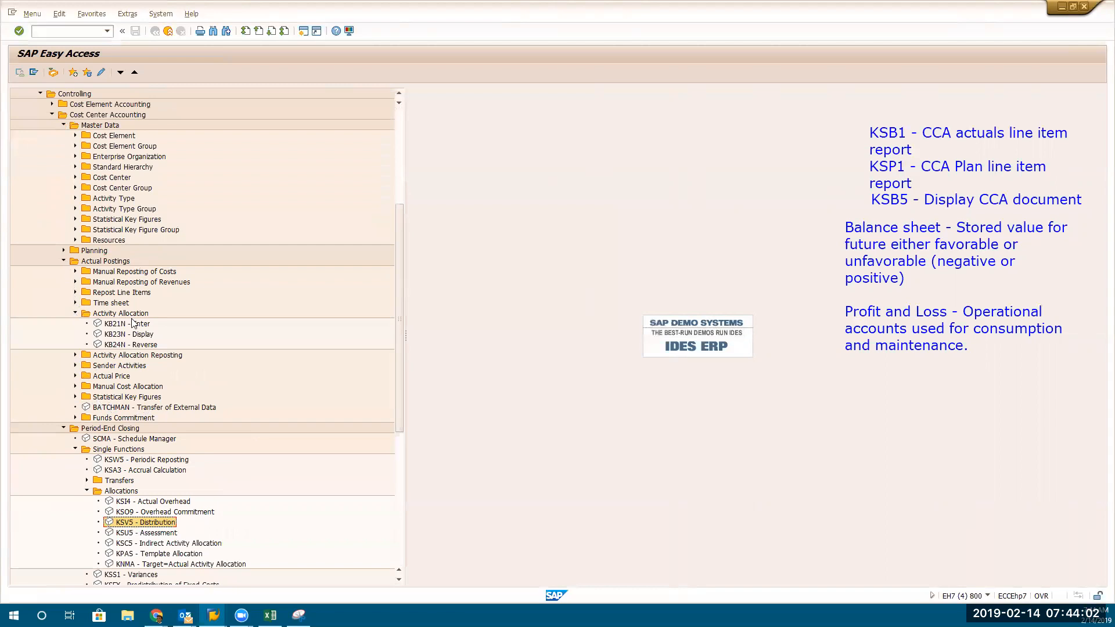
{"action": "left_click", "coordinate": [75, 355]}
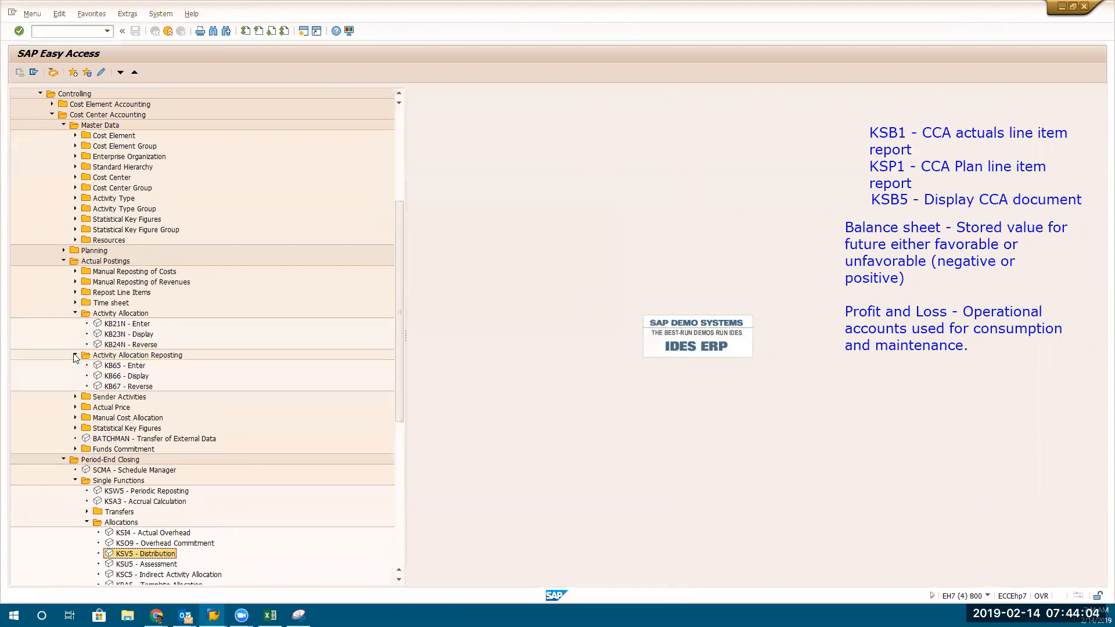
{"action": "left_click", "coordinate": [75, 417]}
{"action": "scroll", "coordinate": [76, 419], "scroll_direction": "down", "scroll_amount": 5}
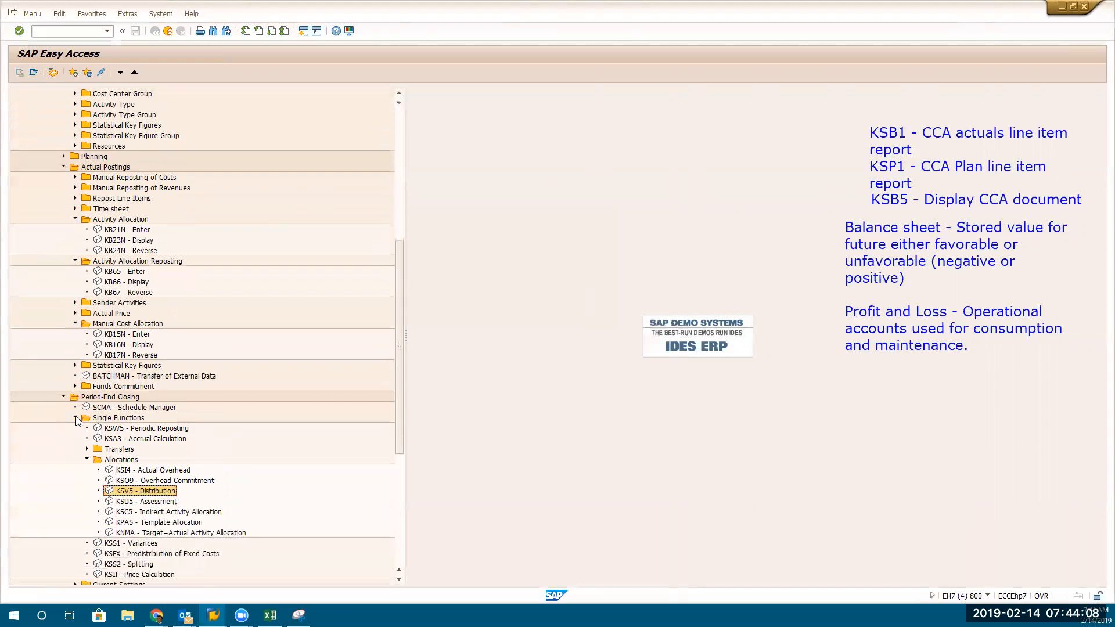
Expand Information System under Cost Center Accounting and look through the menu tree for the distribution cycle transaction
{"action": "scroll", "coordinate": [77, 420], "scroll_direction": "down", "scroll_amount": 1}
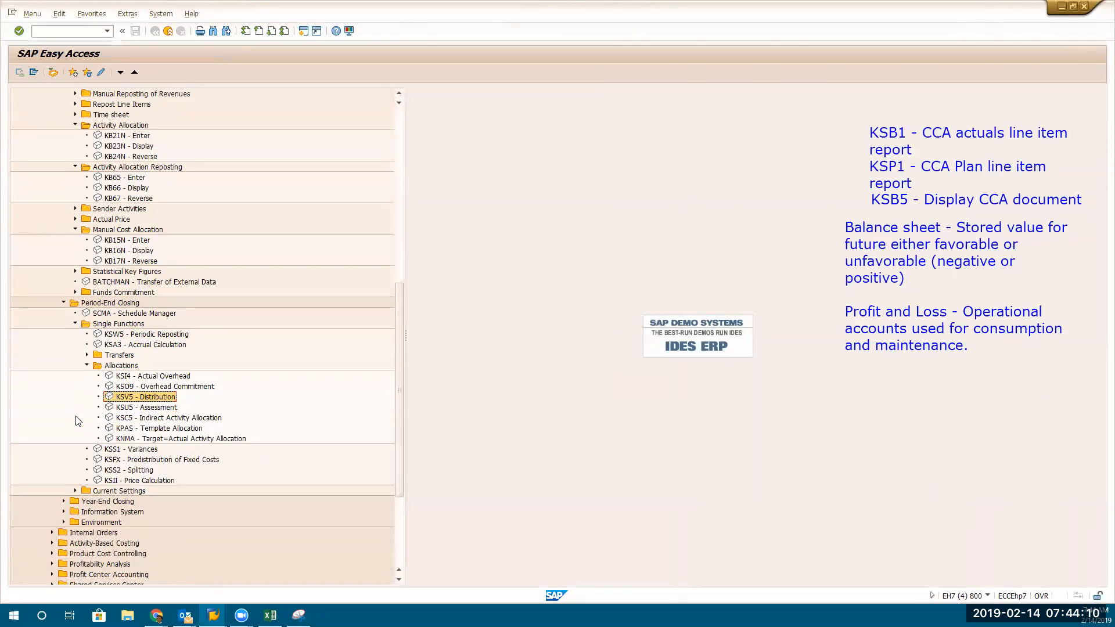
{"action": "scroll", "coordinate": [78, 420], "scroll_direction": "down", "scroll_amount": 3}
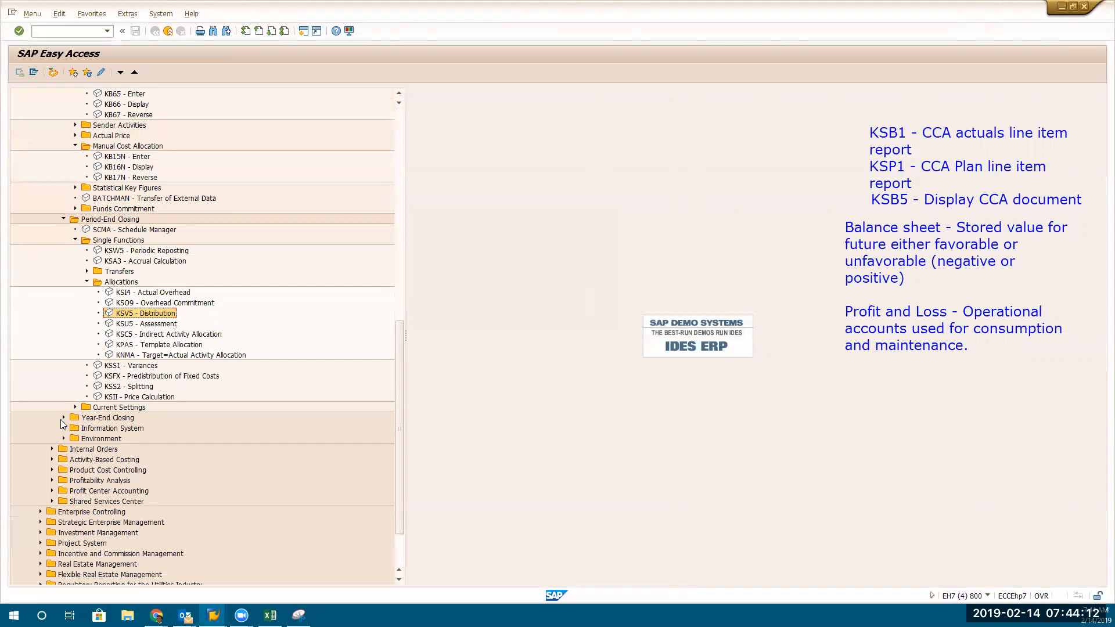
{"action": "left_click", "coordinate": [64, 428]}
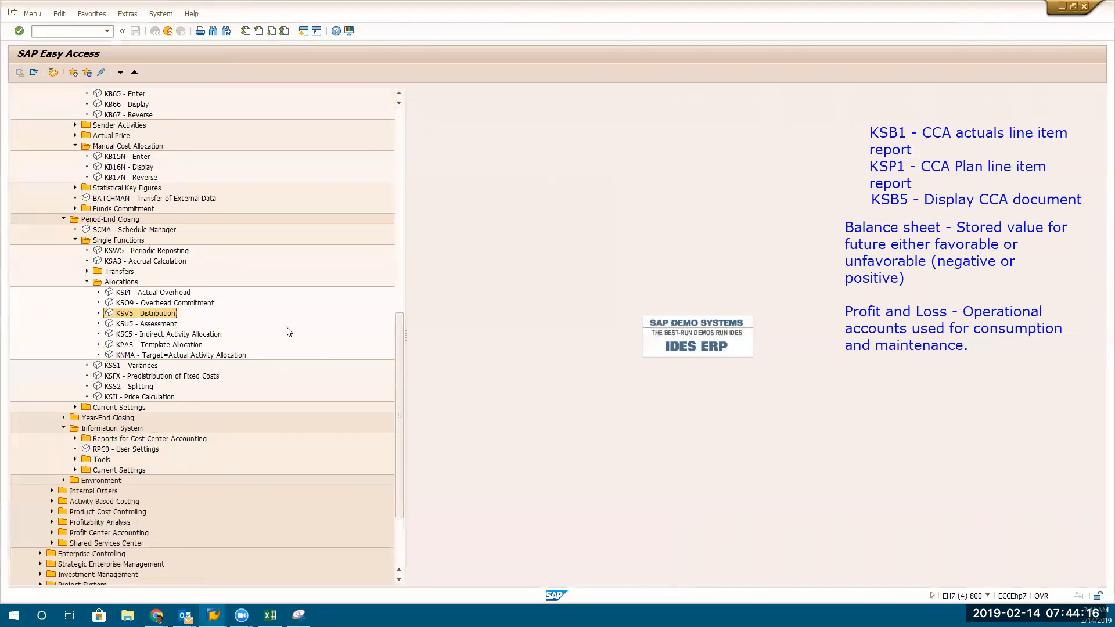
{"action": "scroll", "coordinate": [289, 332], "scroll_direction": "up", "scroll_amount": 5}
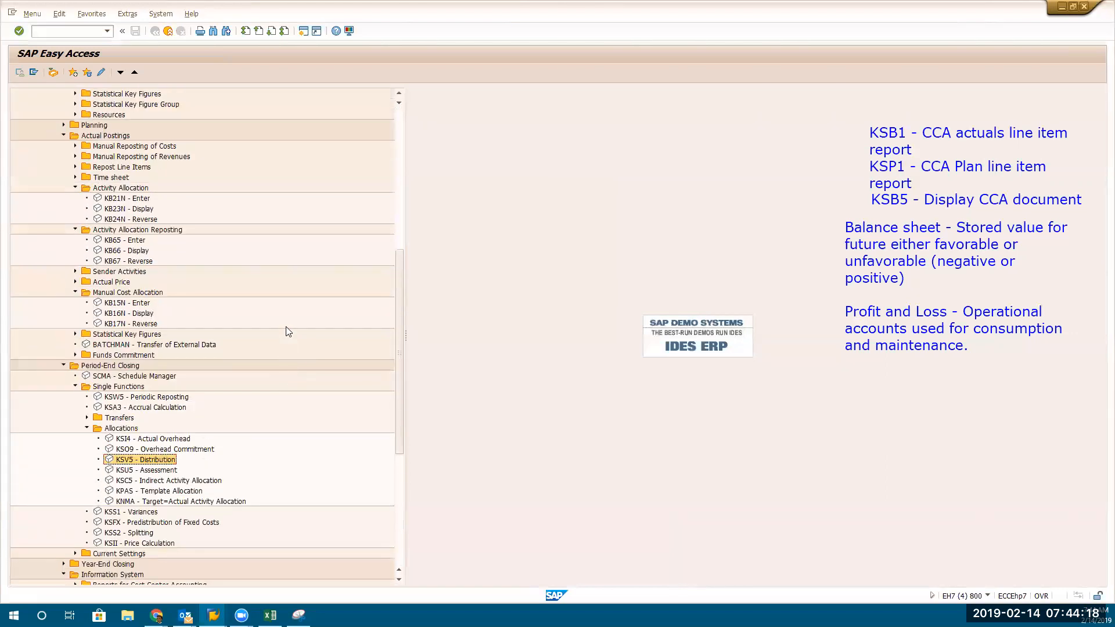
{"action": "scroll", "coordinate": [288, 332], "scroll_direction": "up", "scroll_amount": 6}
Open the create distribution cycle transaction KSV1, view its initial screen, and return to the SAP Easy Access menu
{"action": "left_click", "coordinate": [84, 36]}
{"action": "type", "text": "ksv1"}
{"action": "key", "text": "Return"}
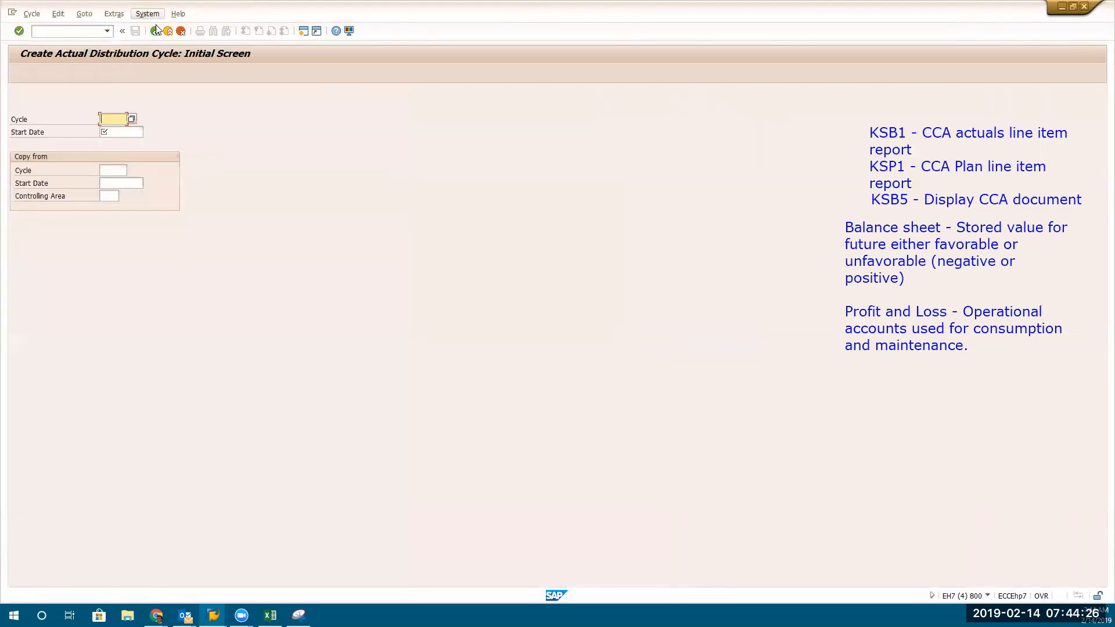
{"action": "left_click", "coordinate": [156, 30]}
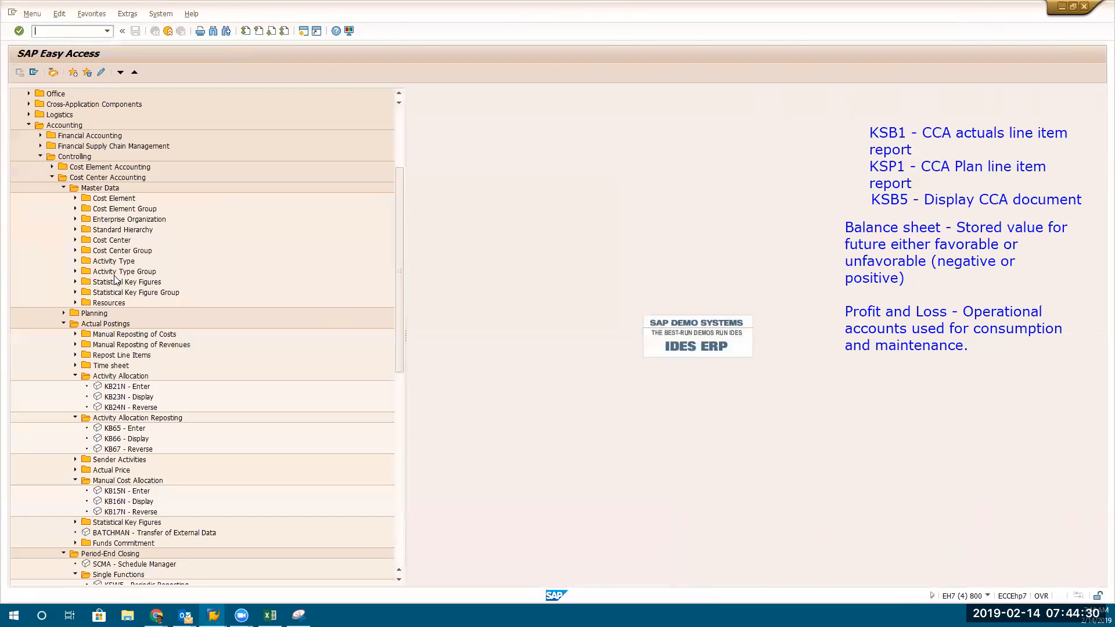
Try to open the menu search with the transaction codes SAP_SEARCH_MENU, SEARCH_MENU and SAP_SEARCHMENU
{"action": "type", "text": "sap_search_menu"}
{"action": "key", "text": "Return"}
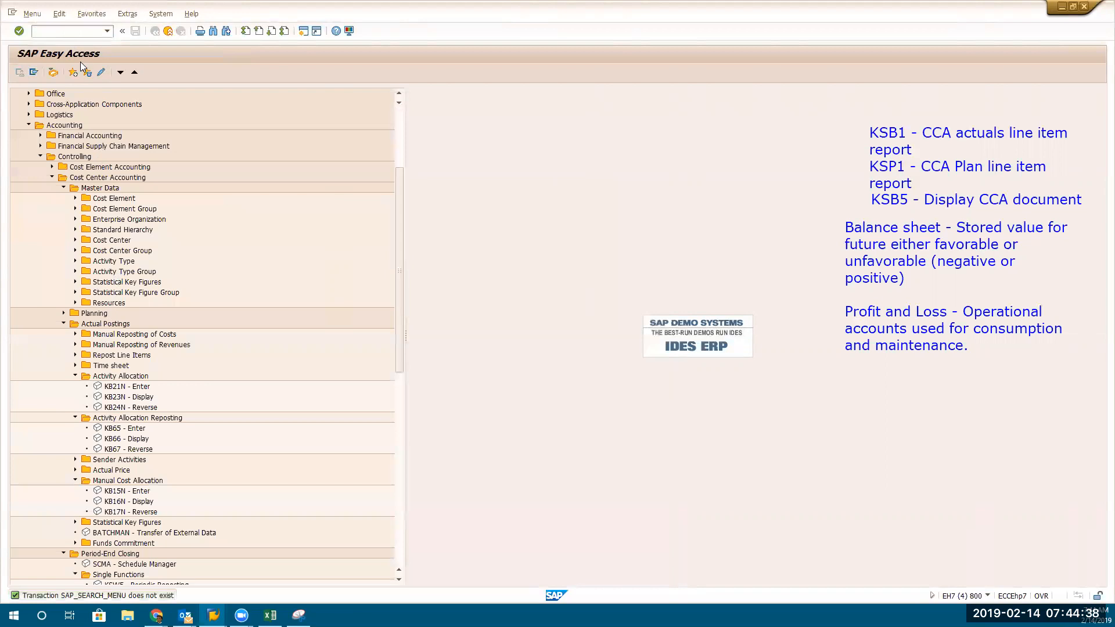
{"action": "type", "text": "sap_"}
{"action": "key", "text": "BackSpace"}
{"action": "key", "text": "BackSpace"}
{"action": "key", "text": "BackSpace"}
{"action": "type", "text": "earch_men"}
{"action": "key", "text": "Return"}
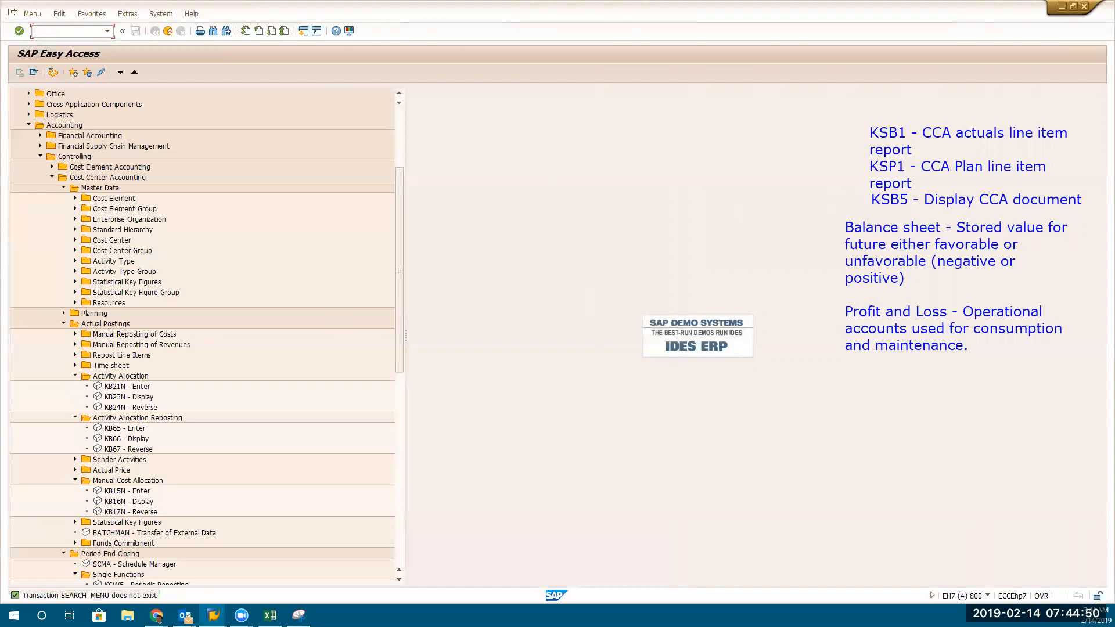
{"action": "type", "text": "sap"}
{"action": "type", "text": "chmenu"}
{"action": "key", "text": "Return"}
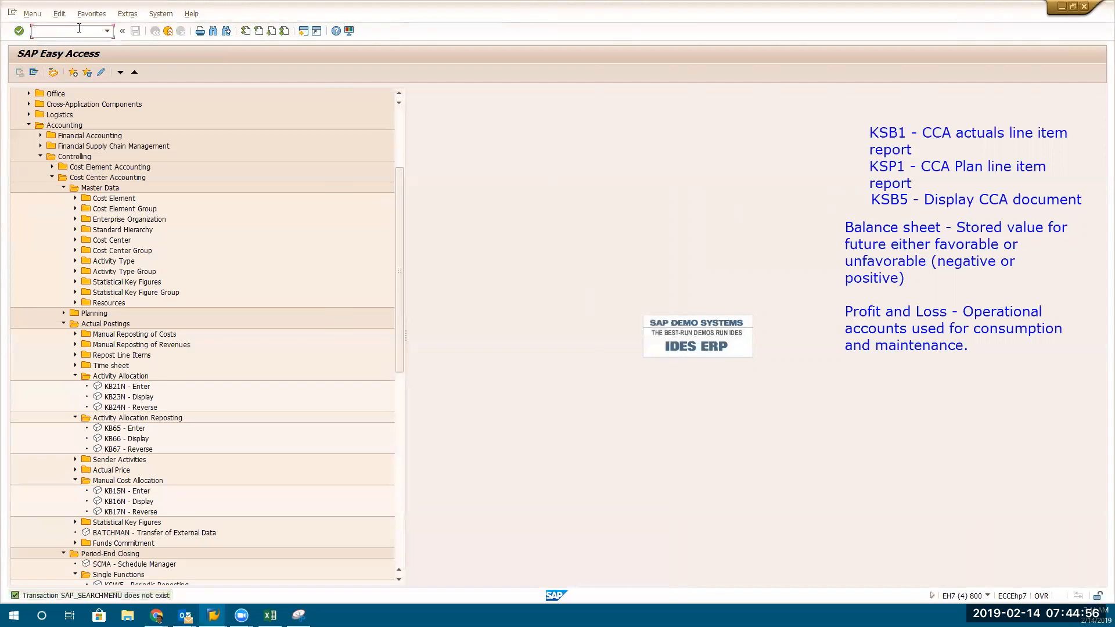
Open table TSTC in the SE16 data browser and list the transaction codes containing "search"
{"action": "type", "text": "se16"}
{"action": "key", "text": "Return"}
{"action": "type", "text": "tstc"}
{"action": "key", "text": "Return"}
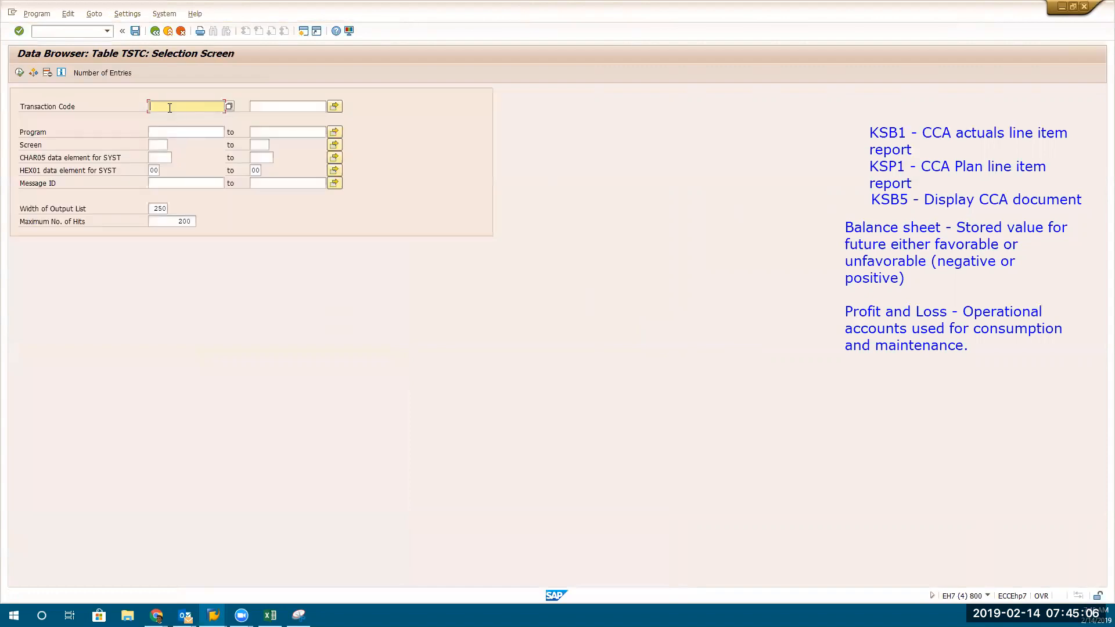
{"action": "type", "text": "*searchg"}
{"action": "left_click", "coordinate": [19, 72]}
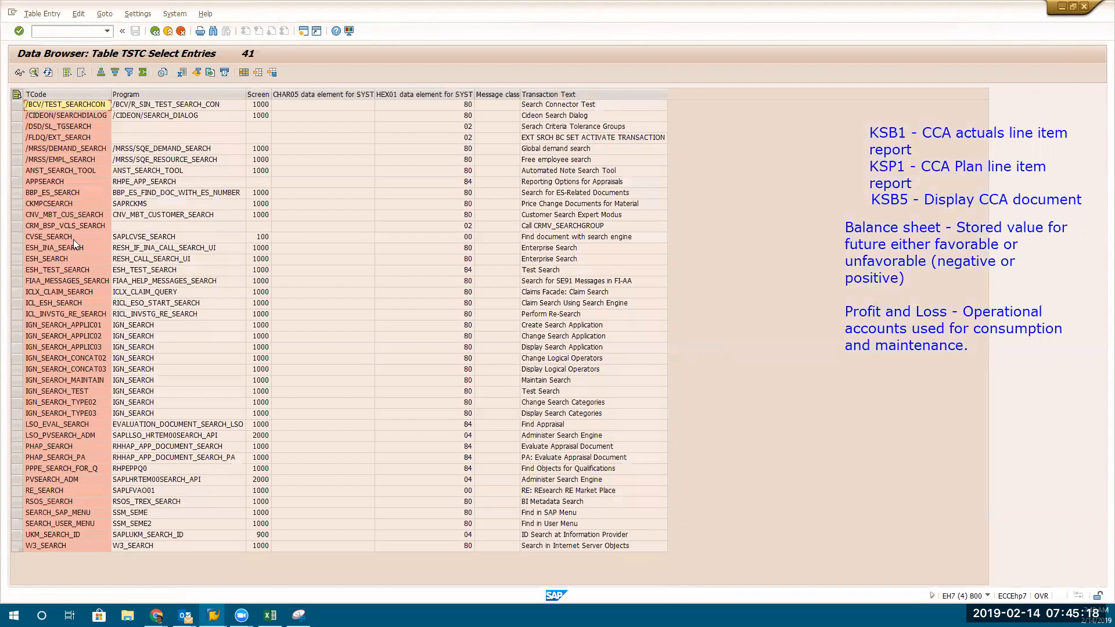
View the details of the SEARCH_SAP_MENU entry, copy its transaction code, and return to the SAP Easy Access menu
{"action": "left_click", "coordinate": [71, 260]}
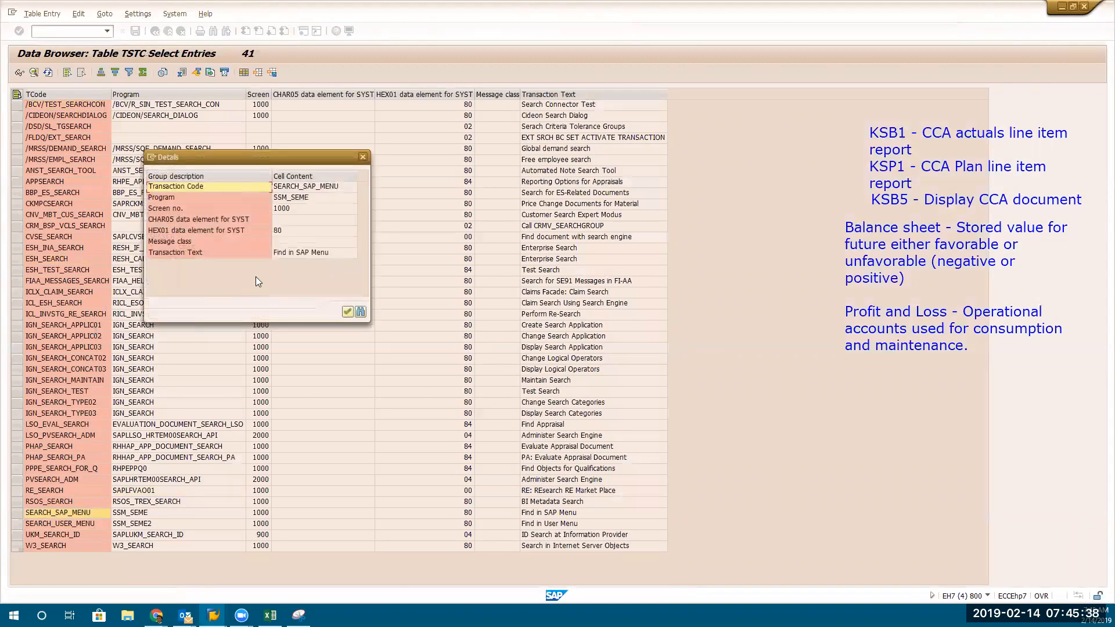
{"action": "left_click", "coordinate": [346, 313]}
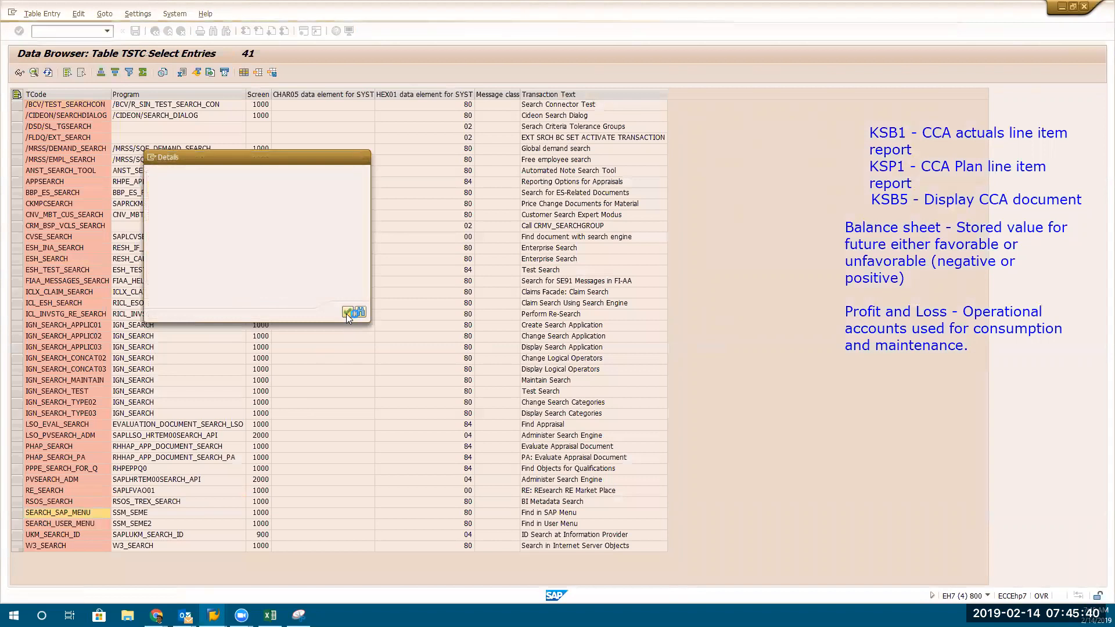
{"action": "left_click", "coordinate": [72, 515]}
{"action": "left_click", "coordinate": [56, 30]}
{"action": "key", "text": "Return"}
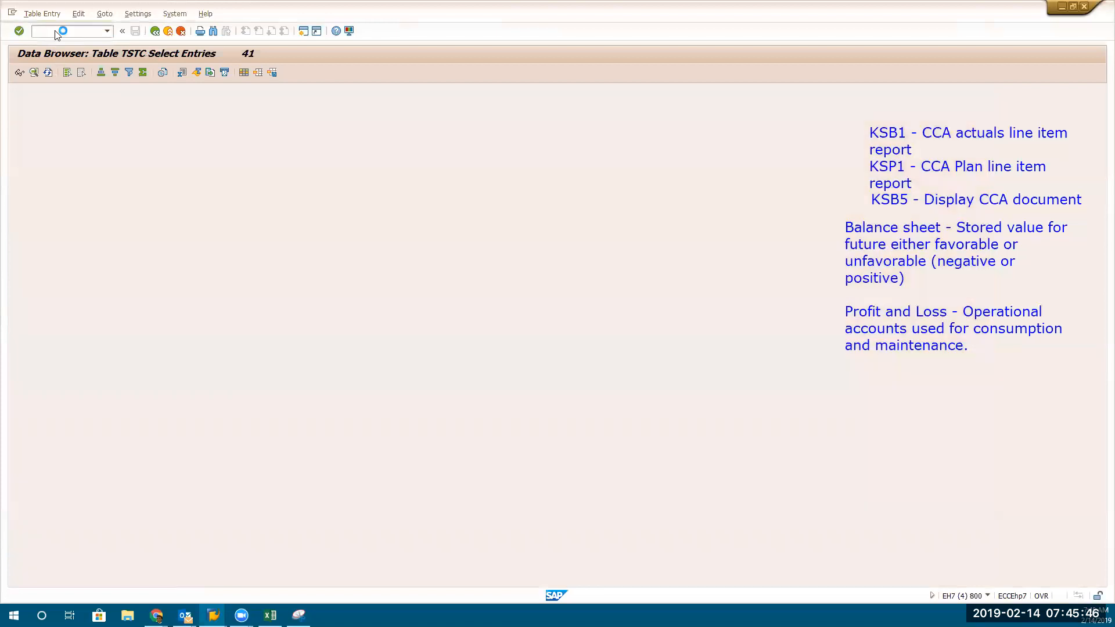
{"action": "scroll", "coordinate": [72, 111], "scroll_direction": "up", "scroll_amount": 3}
{"action": "scroll", "coordinate": [72, 111], "scroll_direction": "down", "scroll_amount": 16}
{"action": "scroll", "coordinate": [382, 210], "scroll_direction": "up", "scroll_amount": 16}
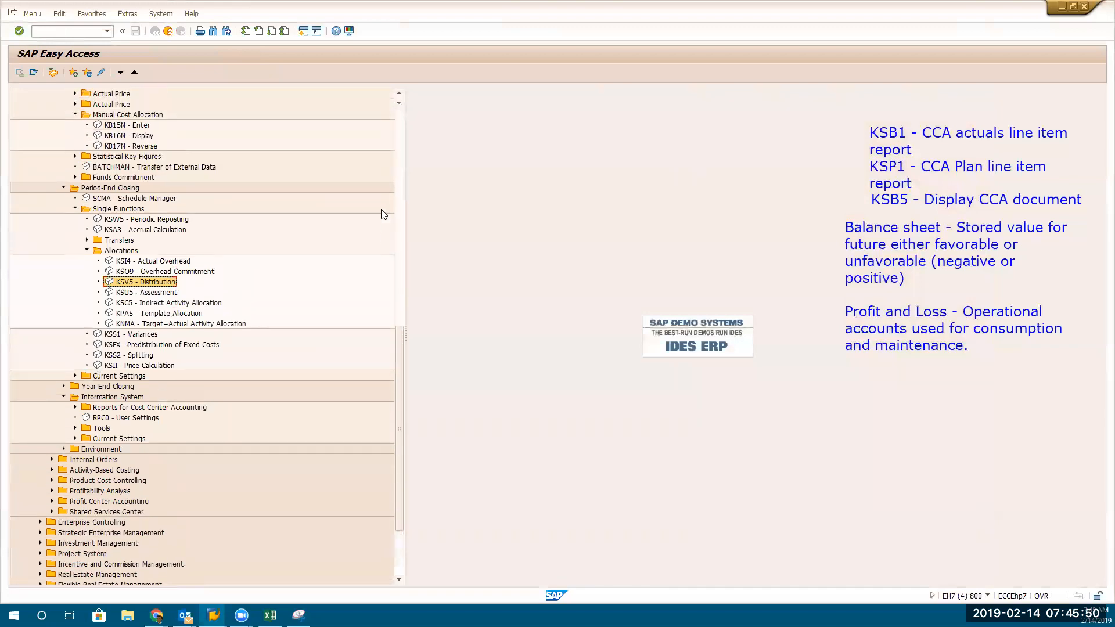
{"action": "scroll", "coordinate": [383, 215], "scroll_direction": "down", "scroll_amount": 18}
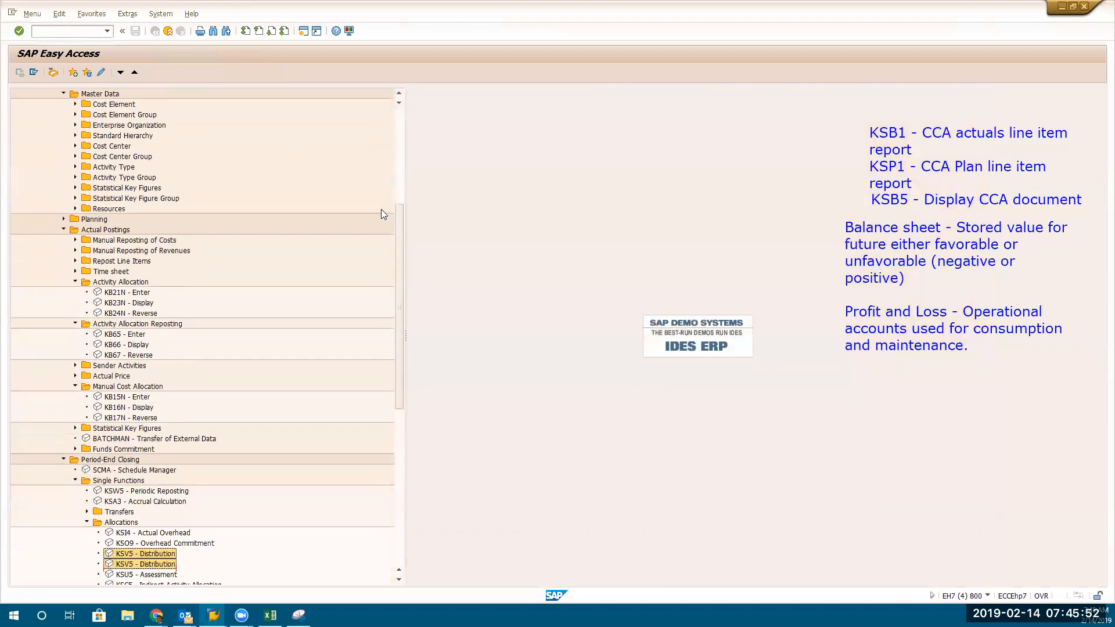
{"action": "scroll", "coordinate": [383, 214], "scroll_direction": "up", "scroll_amount": 2}
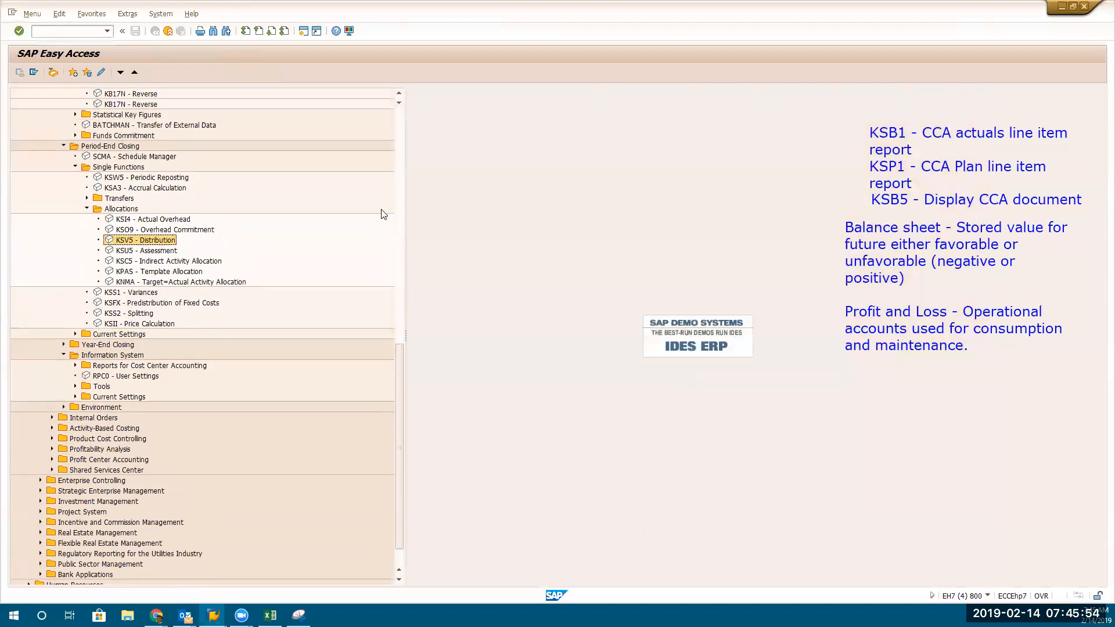
{"action": "scroll", "coordinate": [383, 214], "scroll_direction": "down", "scroll_amount": 2}
{"action": "scroll", "coordinate": [384, 214], "scroll_direction": "down", "scroll_amount": 1}
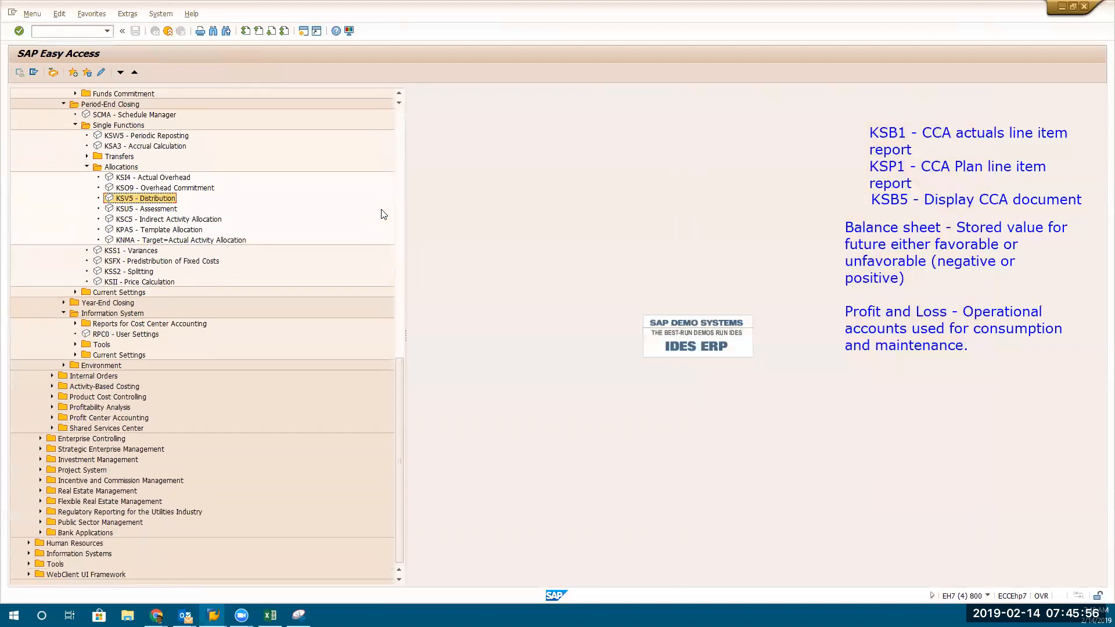
{"action": "scroll", "coordinate": [392, 244], "scroll_direction": "up", "scroll_amount": 3}
{"action": "scroll", "coordinate": [394, 249], "scroll_direction": "up", "scroll_amount": 2}
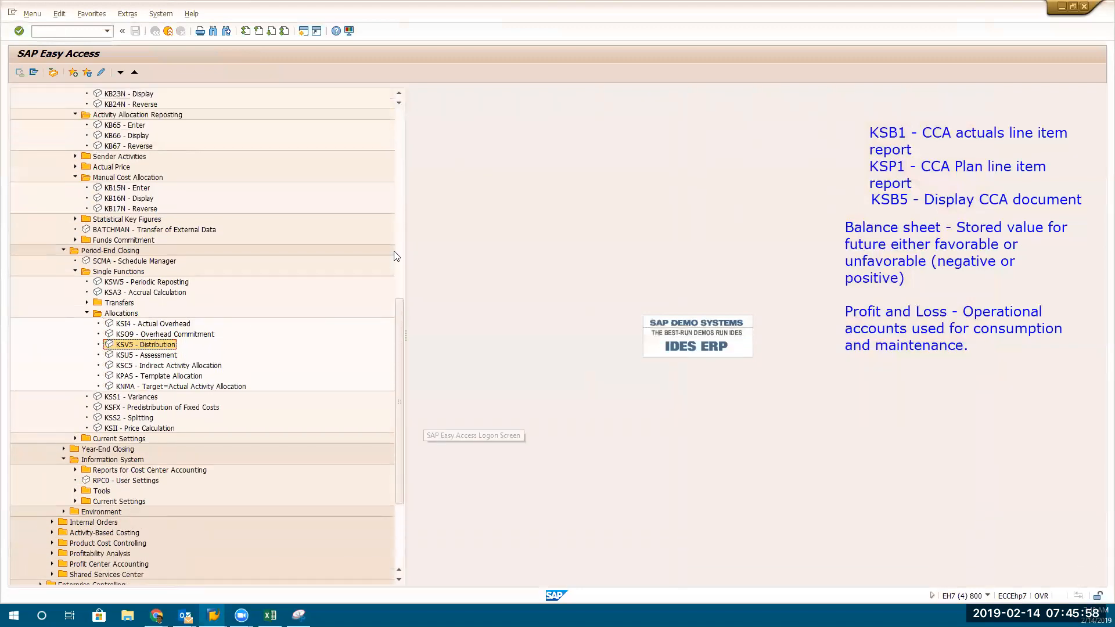
Add the transaction SEARCH_SAP_MENU to the Favorites folder
{"action": "scroll", "coordinate": [381, 116], "scroll_direction": "up", "scroll_amount": 16}
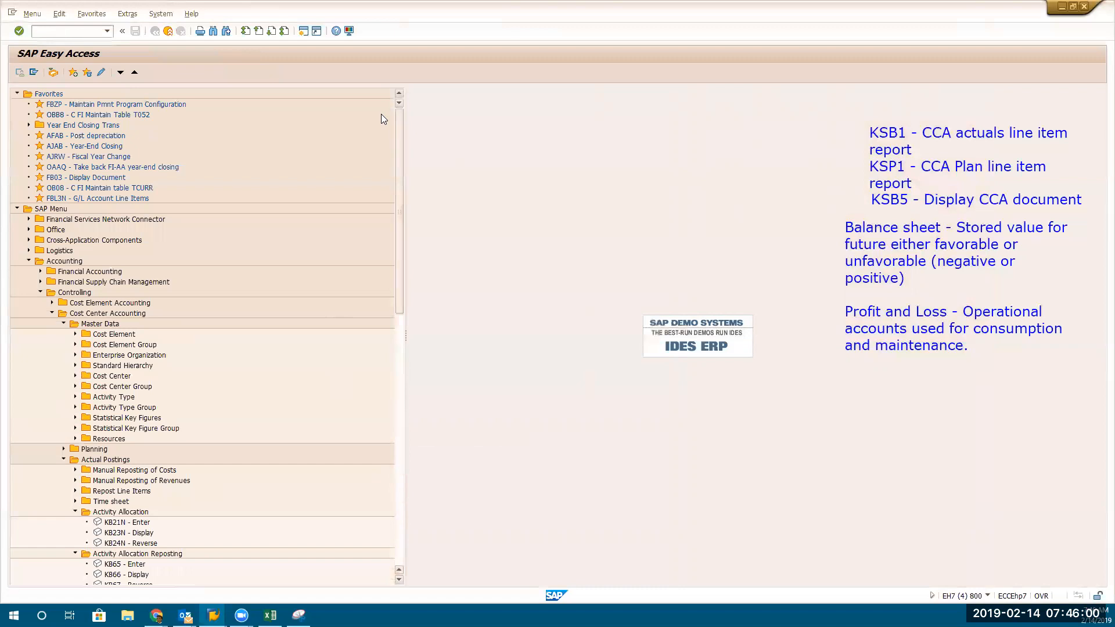
{"action": "left_click", "coordinate": [40, 95]}
{"action": "right_click", "coordinate": [40, 91]}
{"action": "left_click", "coordinate": [68, 135]}
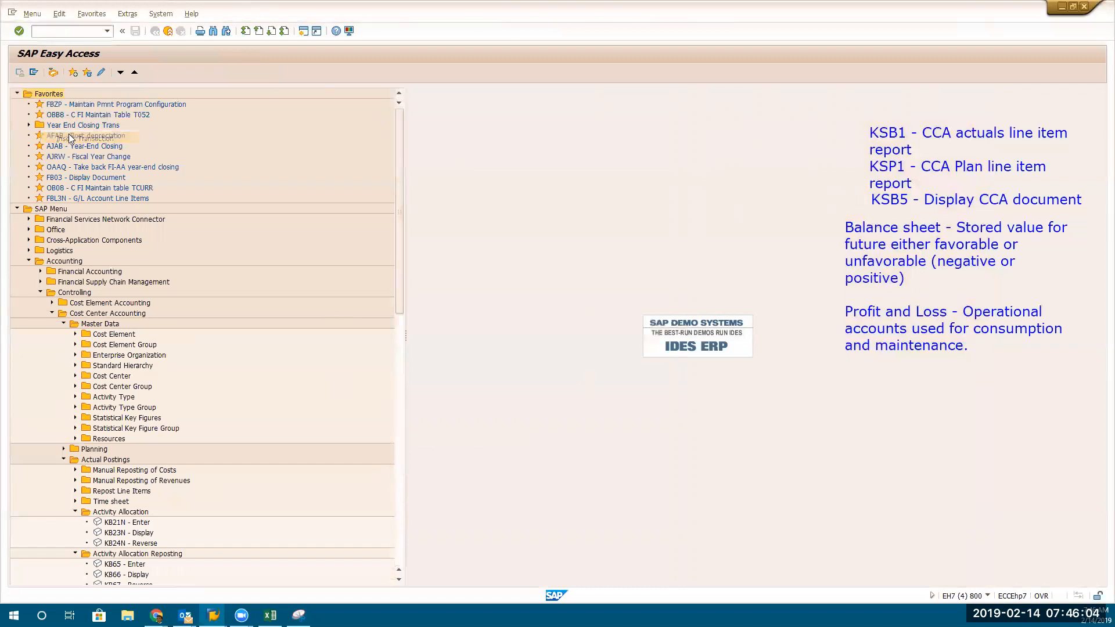
{"action": "type", "text": "SEARCH_SAP_MENU"}
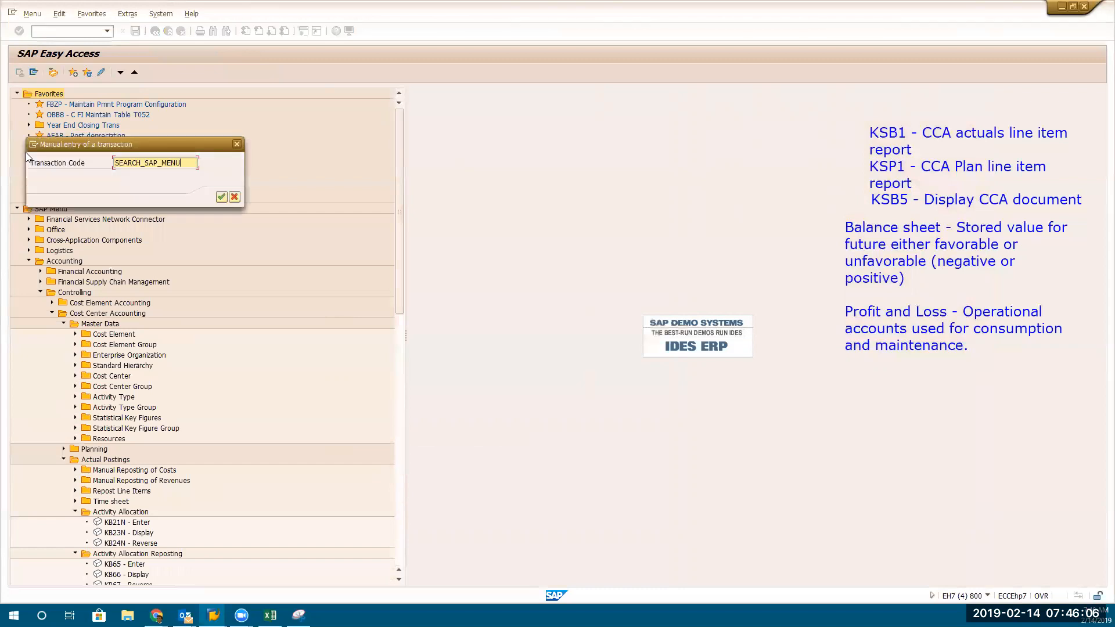
{"action": "key", "text": "Return"}
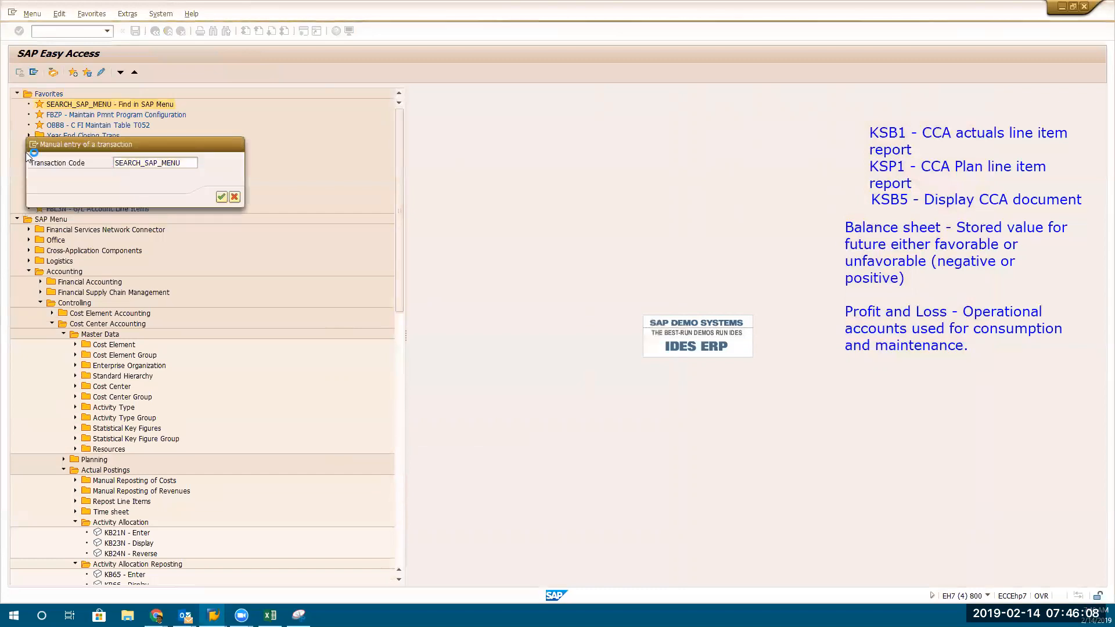
Run SEARCH_SAP_MENU from the favorites and search for the menu path of transaction KSV1
{"action": "double_click", "coordinate": [145, 106]}
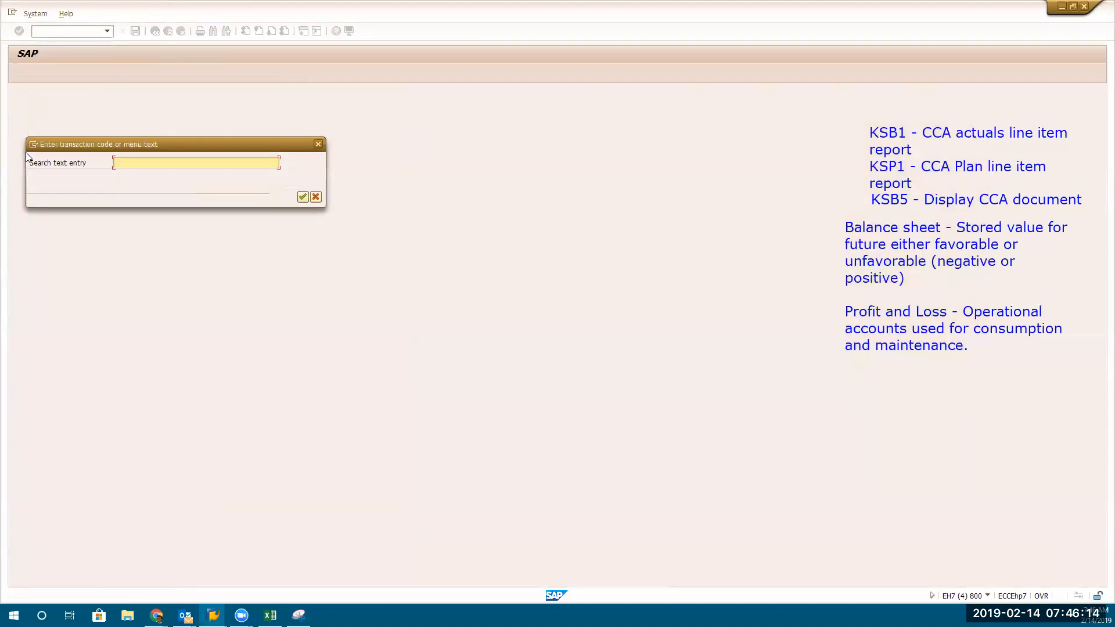
{"action": "type", "text": "ksv1"}
{"action": "key", "text": "Return"}
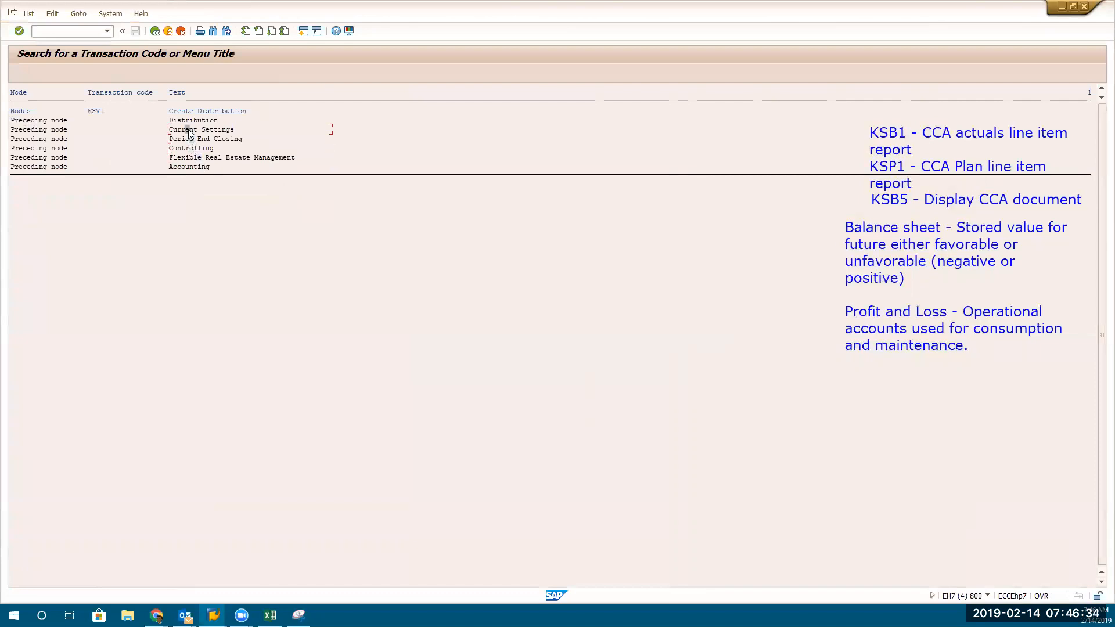
Return to the SAP Easy Access menu and open Define Distribution from the current settings of cost center period-end closing
{"action": "left_click", "coordinate": [155, 32]}
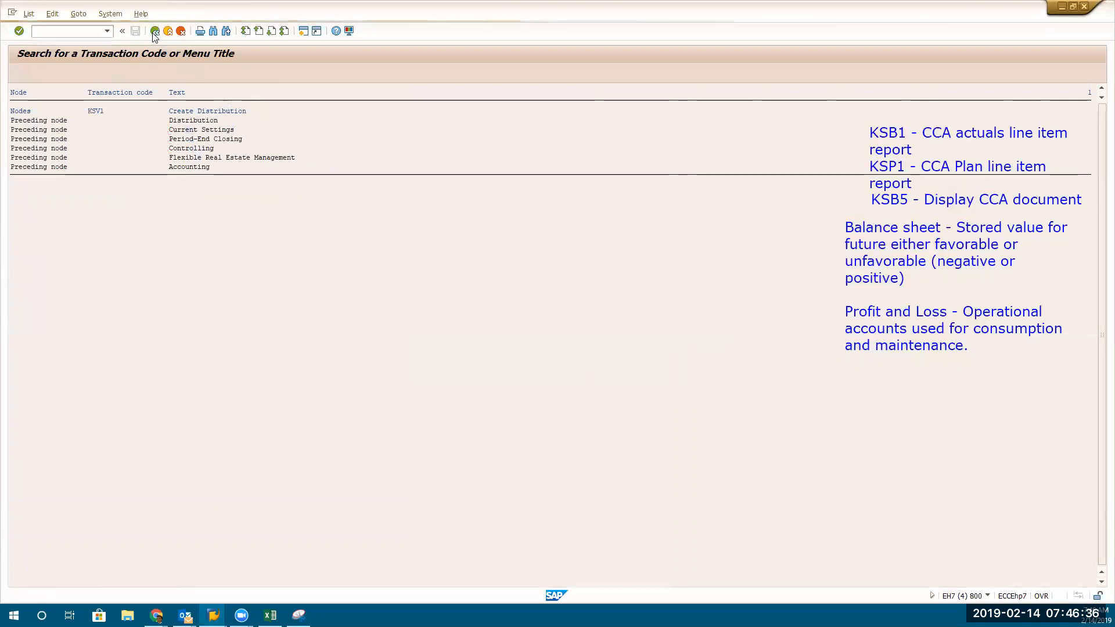
{"action": "scroll", "coordinate": [202, 381], "scroll_direction": "down", "scroll_amount": 19}
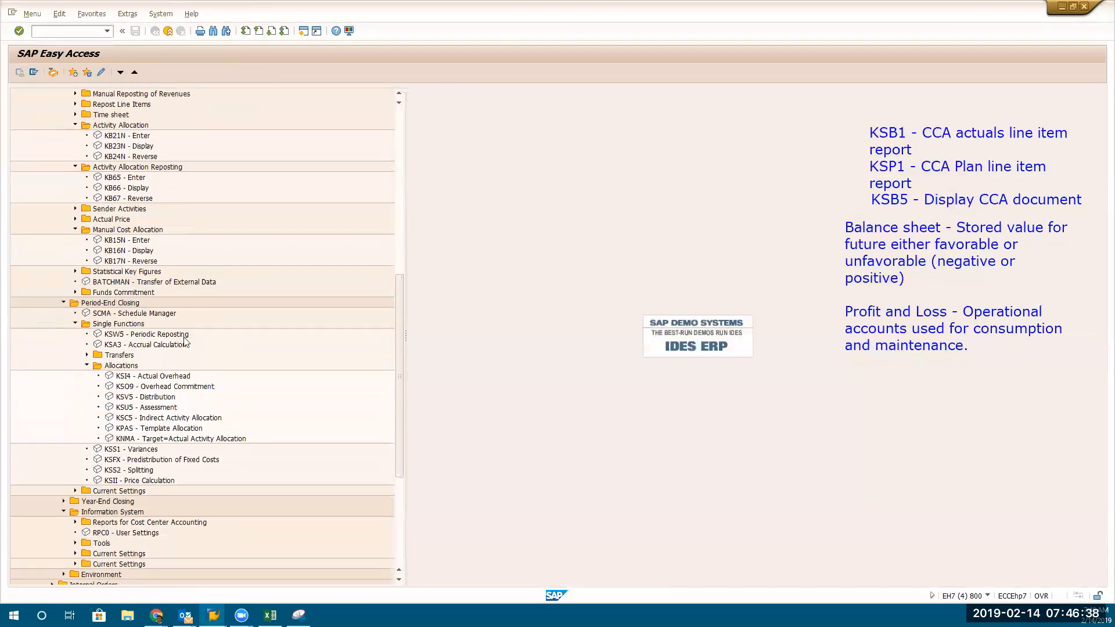
{"action": "scroll", "coordinate": [241, 200], "scroll_direction": "up", "scroll_amount": 7}
{"action": "scroll", "coordinate": [241, 199], "scroll_direction": "up", "scroll_amount": 2}
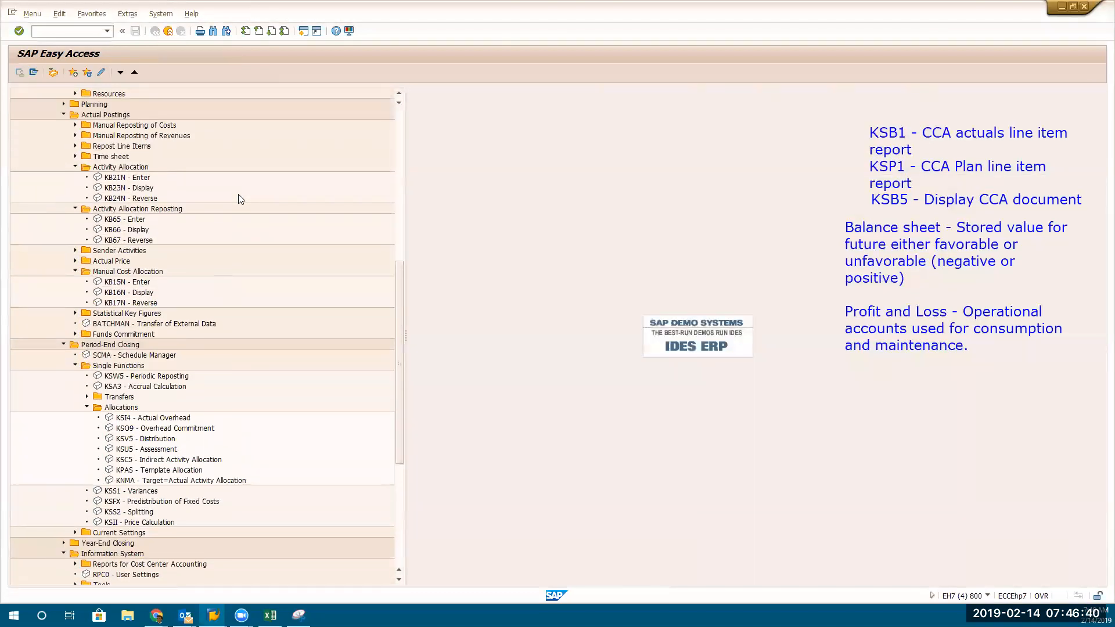
{"action": "scroll", "coordinate": [240, 199], "scroll_direction": "up", "scroll_amount": 4}
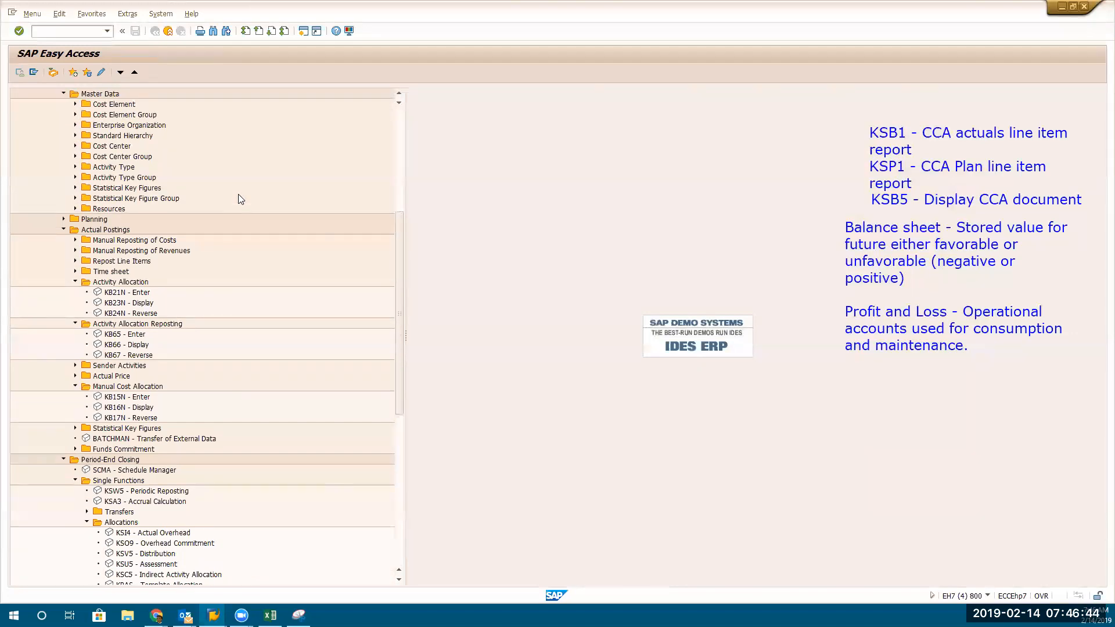
{"action": "scroll", "coordinate": [222, 355], "scroll_direction": "down", "scroll_amount": 4}
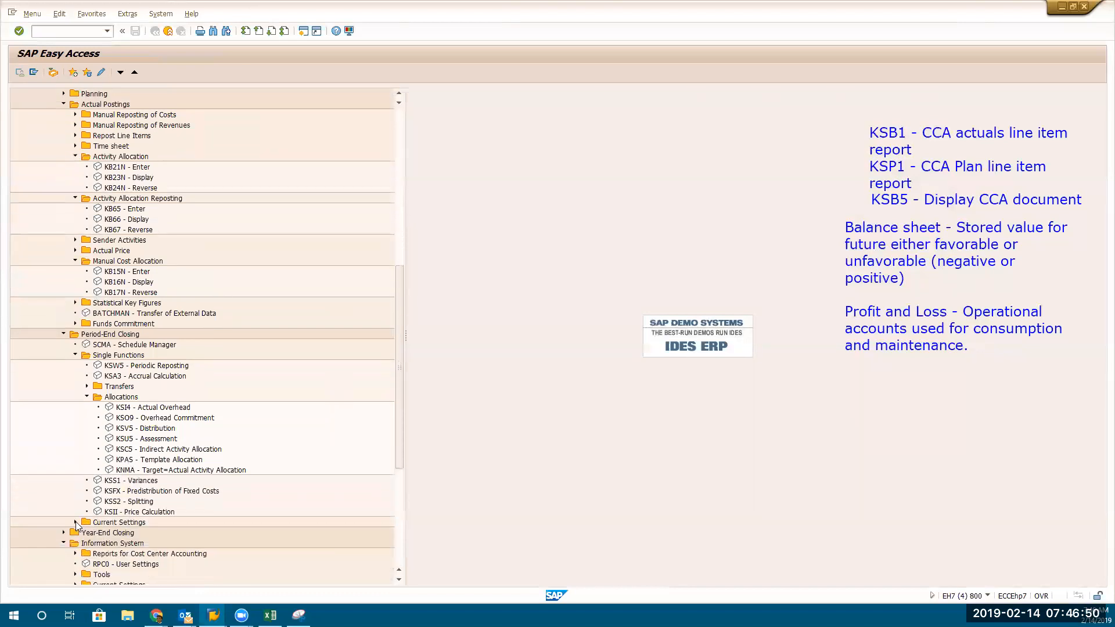
{"action": "left_click", "coordinate": [76, 523]}
{"action": "scroll", "coordinate": [267, 450], "scroll_direction": "down", "scroll_amount": 1}
{"action": "scroll", "coordinate": [256, 444], "scroll_direction": "down", "scroll_amount": 3}
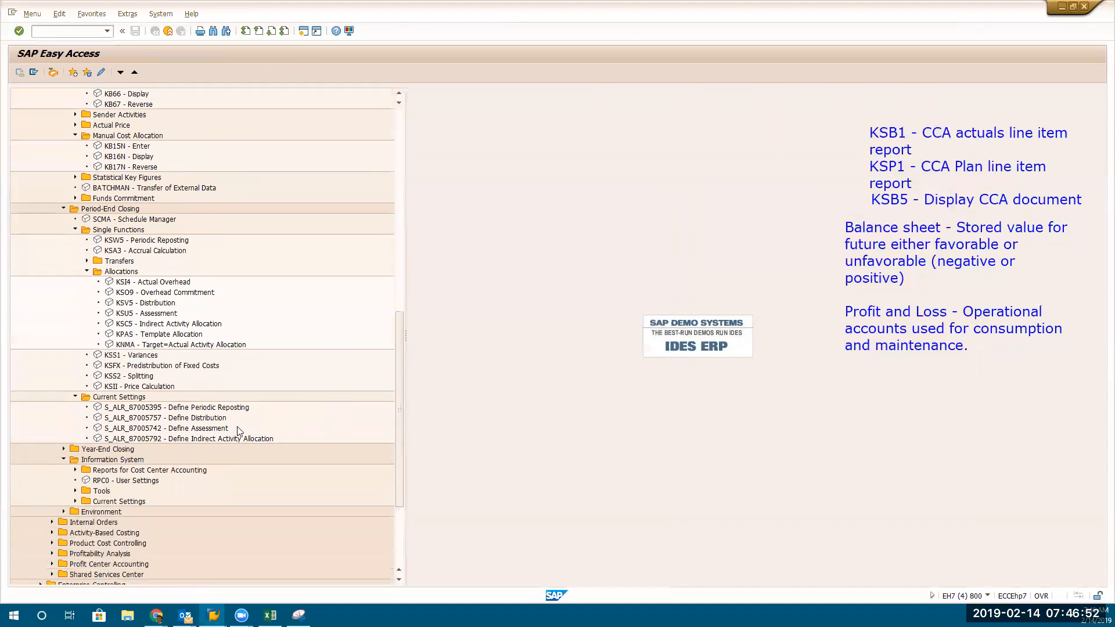
{"action": "left_click", "coordinate": [217, 420]}
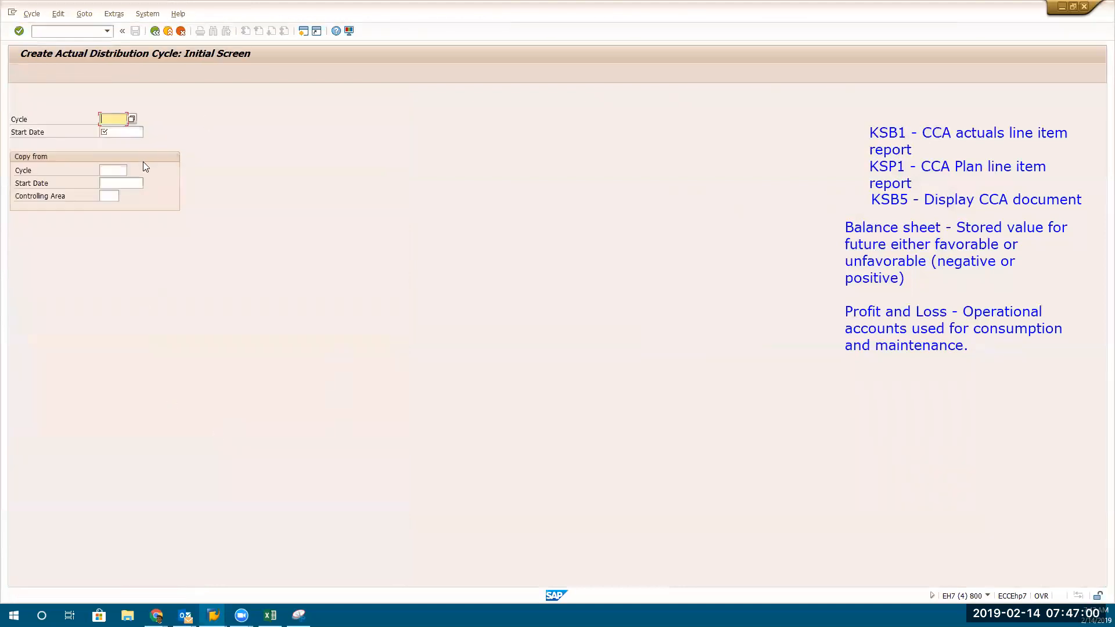
Start a new actual distribution cycle VRITJ with the start date 01/01/2019 and continue to its header data
{"action": "type", "text": "VRITJ"}
{"action": "left_click", "coordinate": [122, 133]}
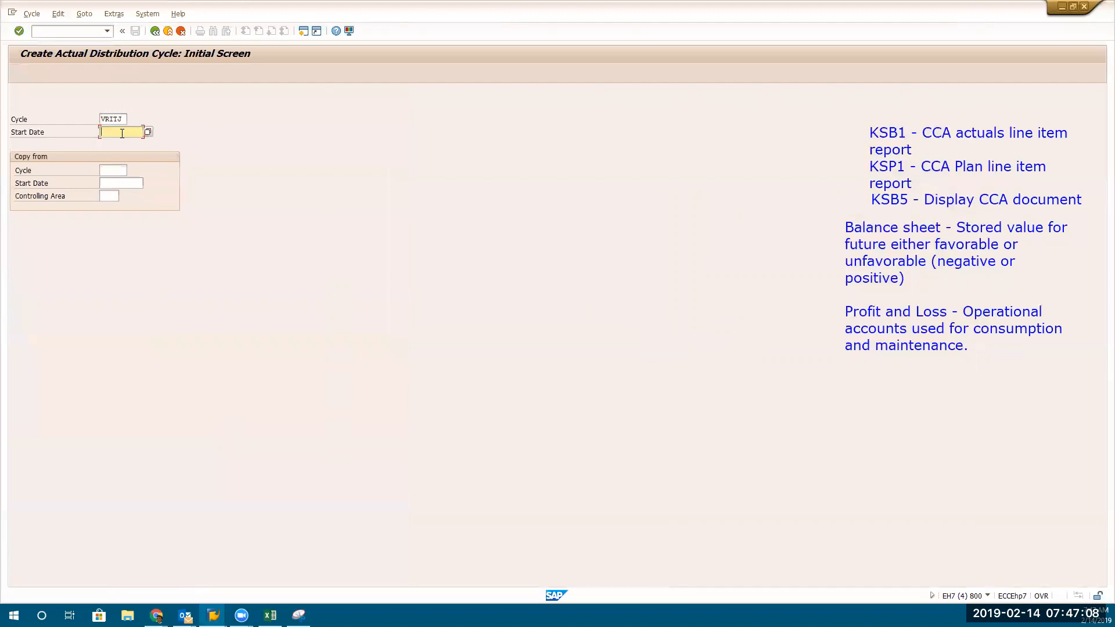
{"action": "type", "text": "01/"}
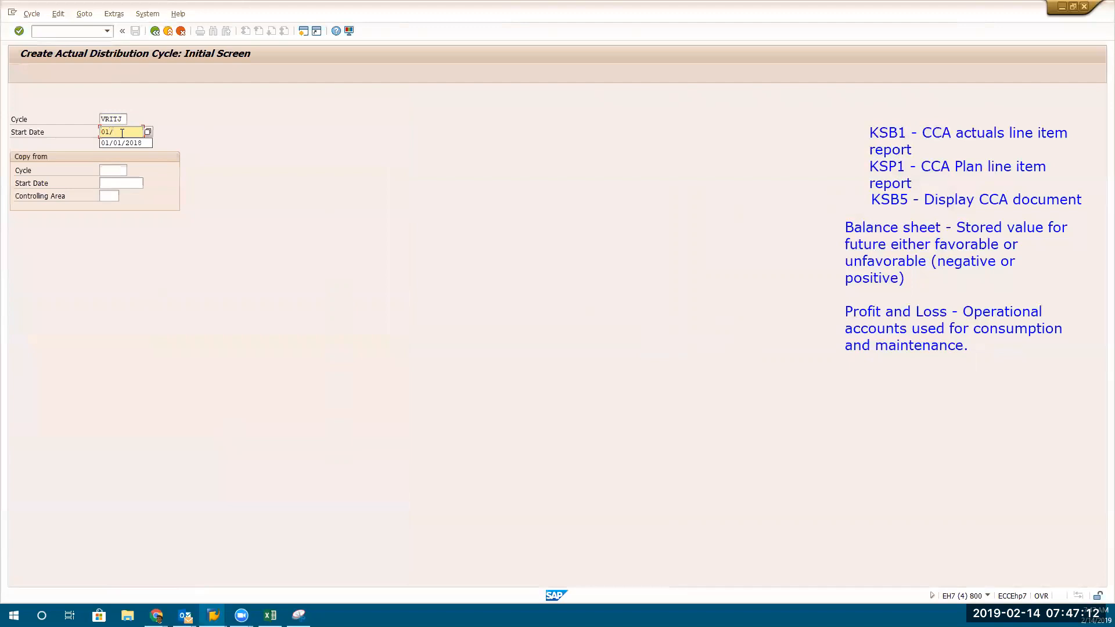
{"action": "left_click", "coordinate": [121, 143]}
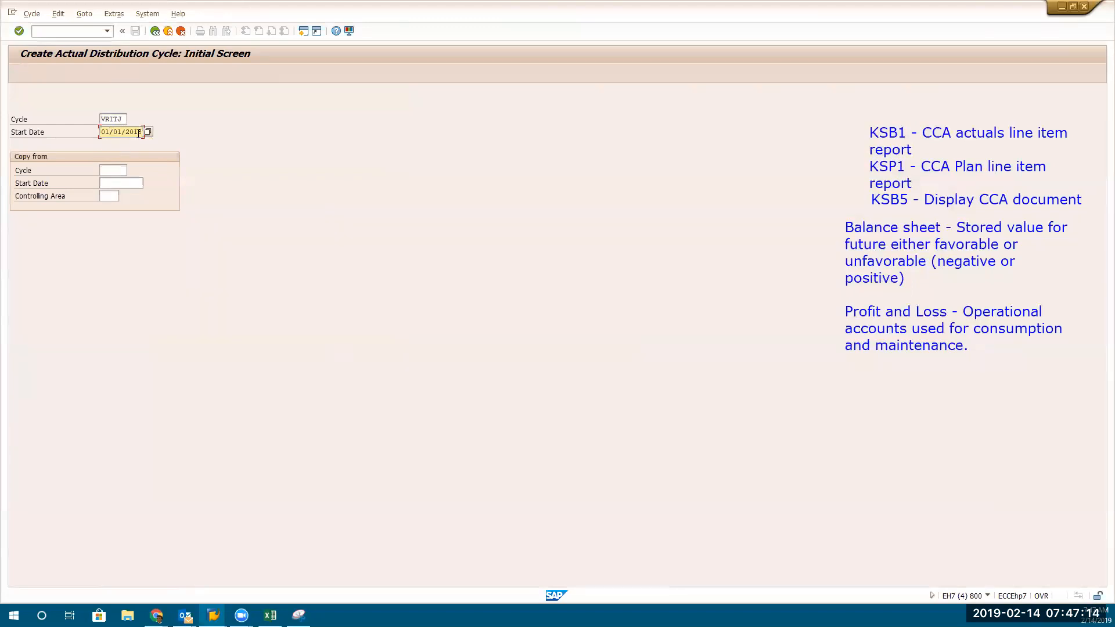
{"action": "key", "text": "BackSpace"}
{"action": "type", "text": "9"}
{"action": "left_click_drag", "start_coordinate": [101, 132], "coordinate": [121, 174]}
{"action": "left_click", "coordinate": [121, 175]}
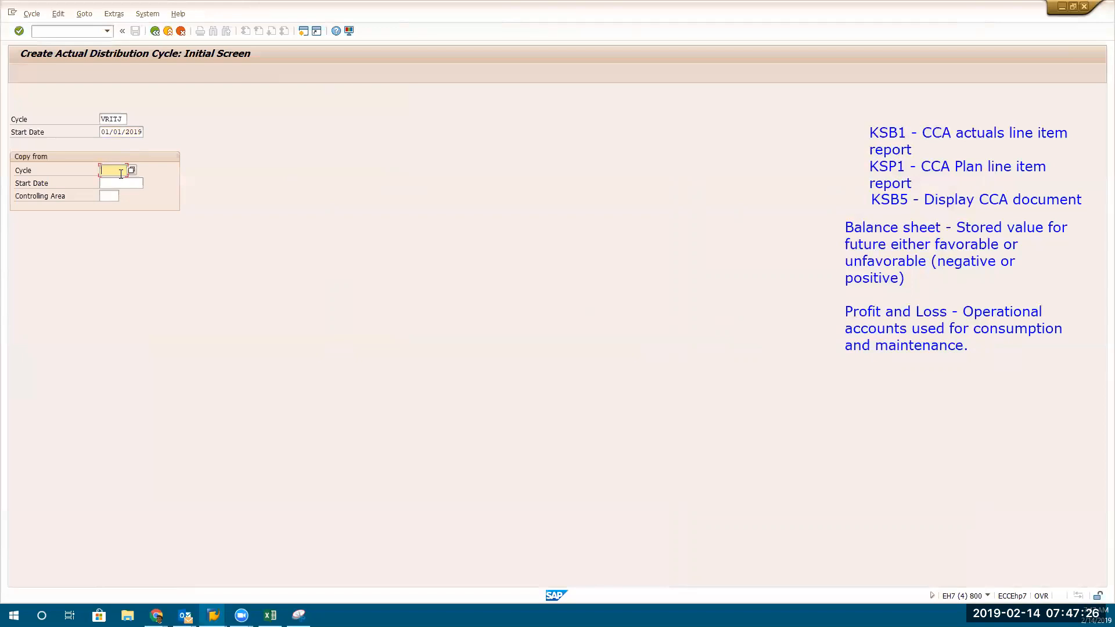
{"action": "key", "text": "Return"}
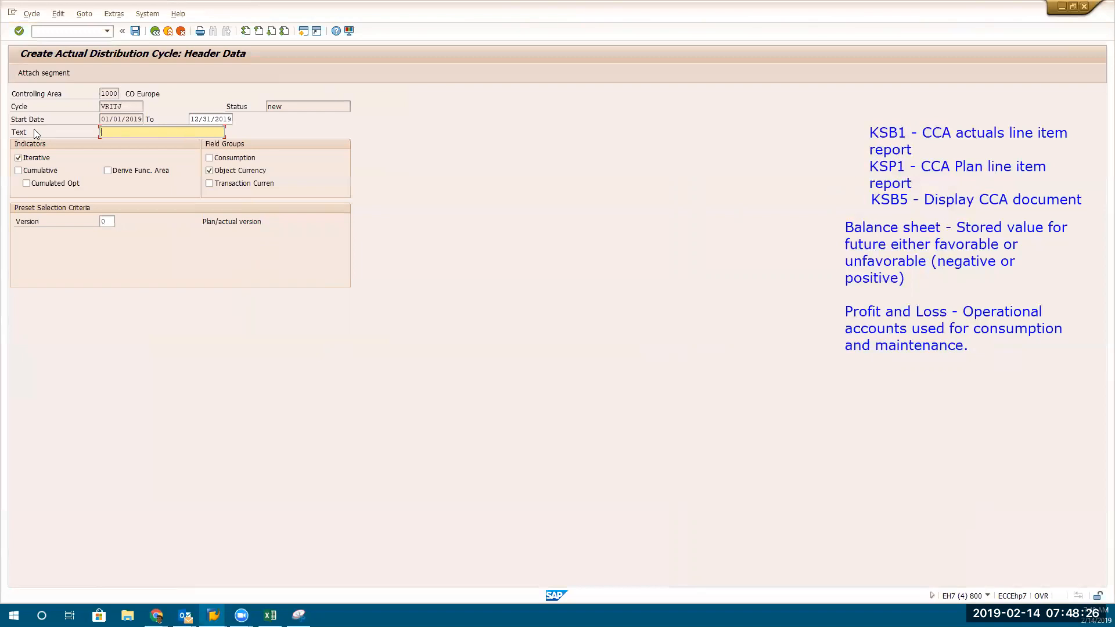
Enter "HR cc to Corp Services" as the distribution cycle's text
{"action": "type", "text": "HR cc to Copr"}
{"action": "key", "text": "BackSpace"}
{"action": "type", "text": "rp Services"}
Read the field help for the cycle's Iterative indicator and close it
{"action": "left_click", "coordinate": [31, 159]}
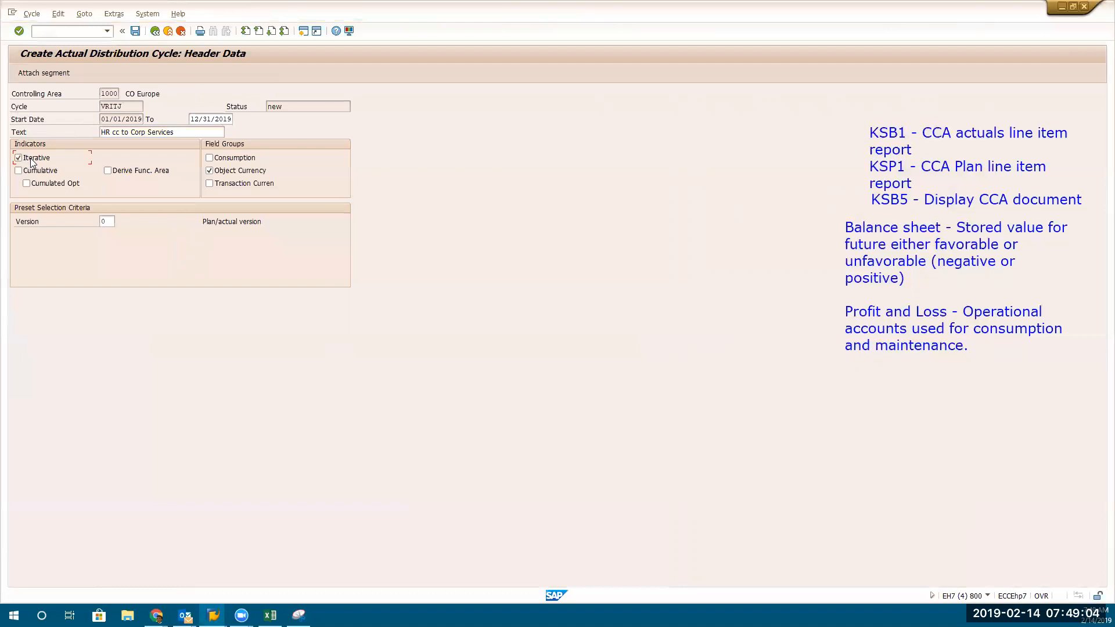
{"action": "left_click", "coordinate": [32, 161]}
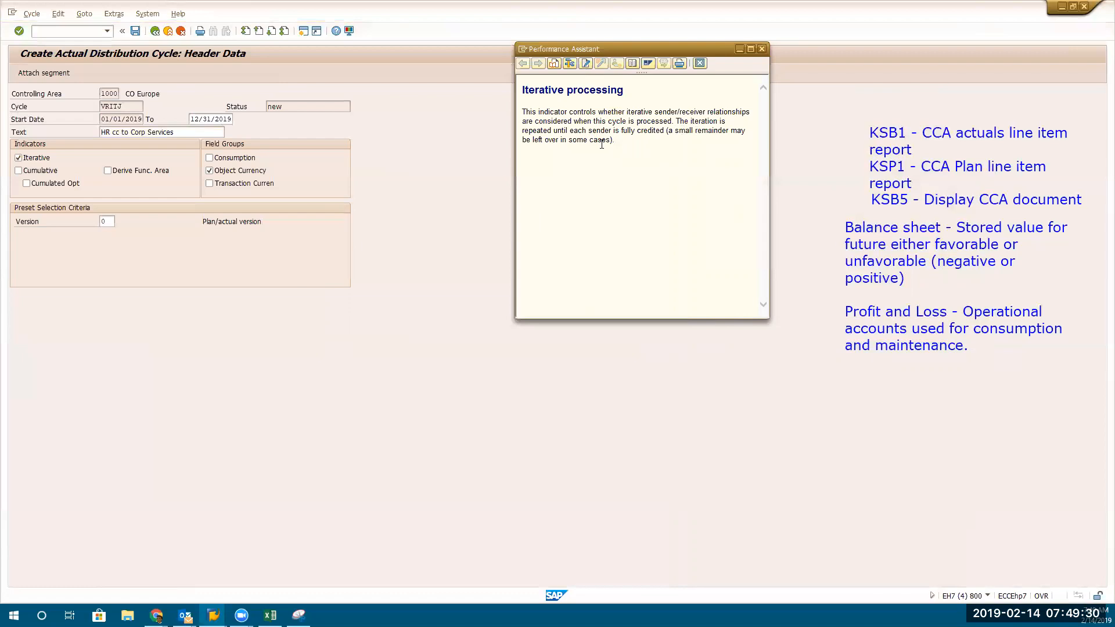
{"action": "left_click", "coordinate": [759, 50]}
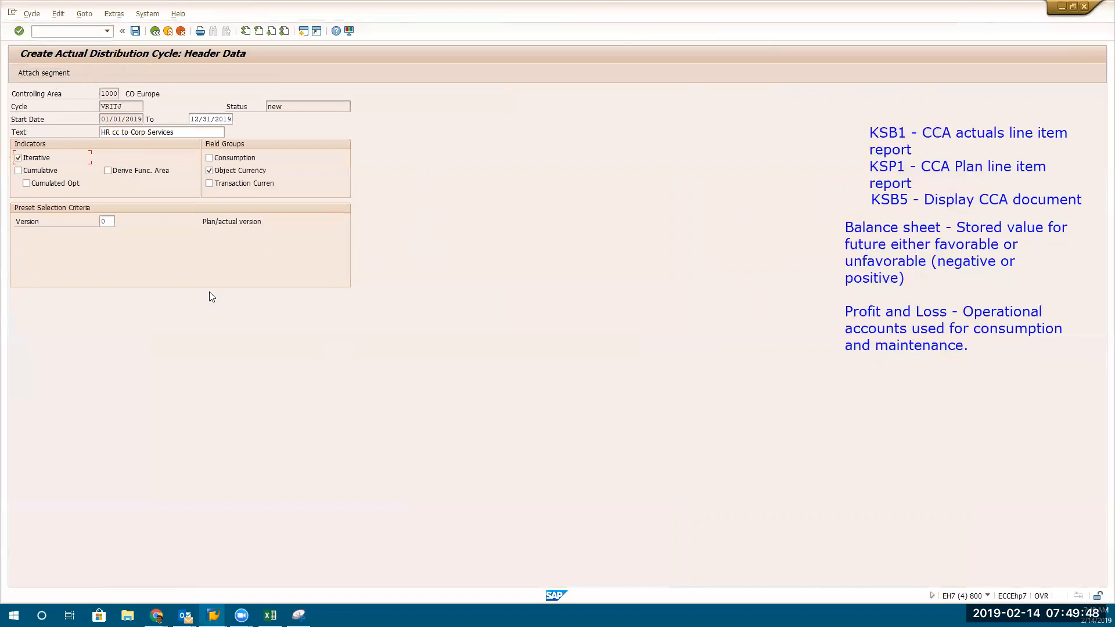
Attach a segment to the cycle and exit cycle processing without saving
{"action": "left_click", "coordinate": [50, 74]}
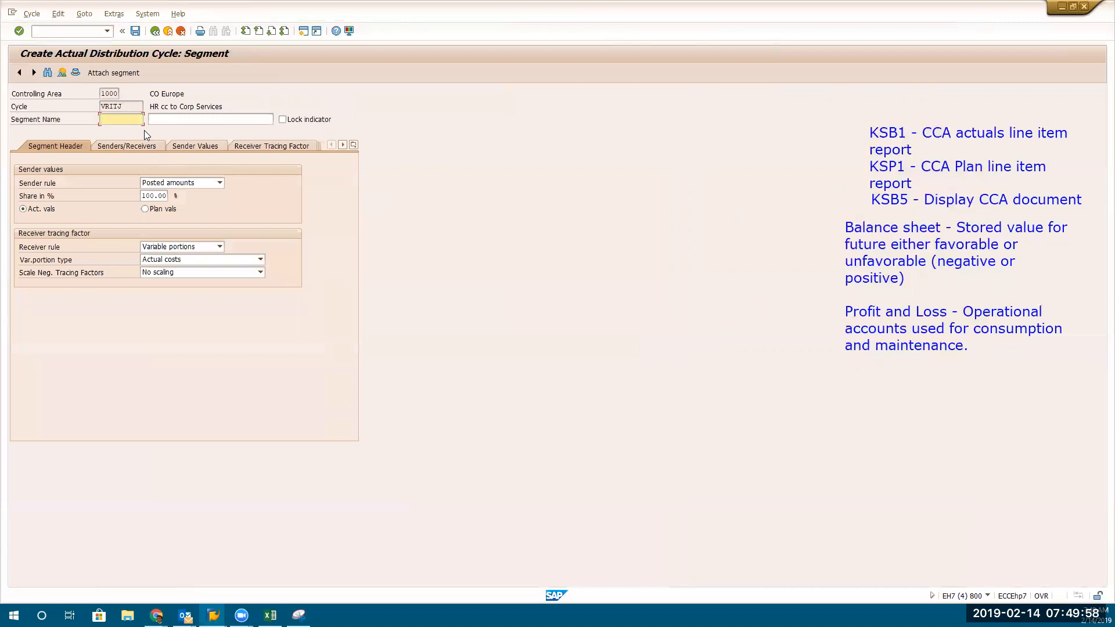
{"action": "left_click", "coordinate": [155, 31]}
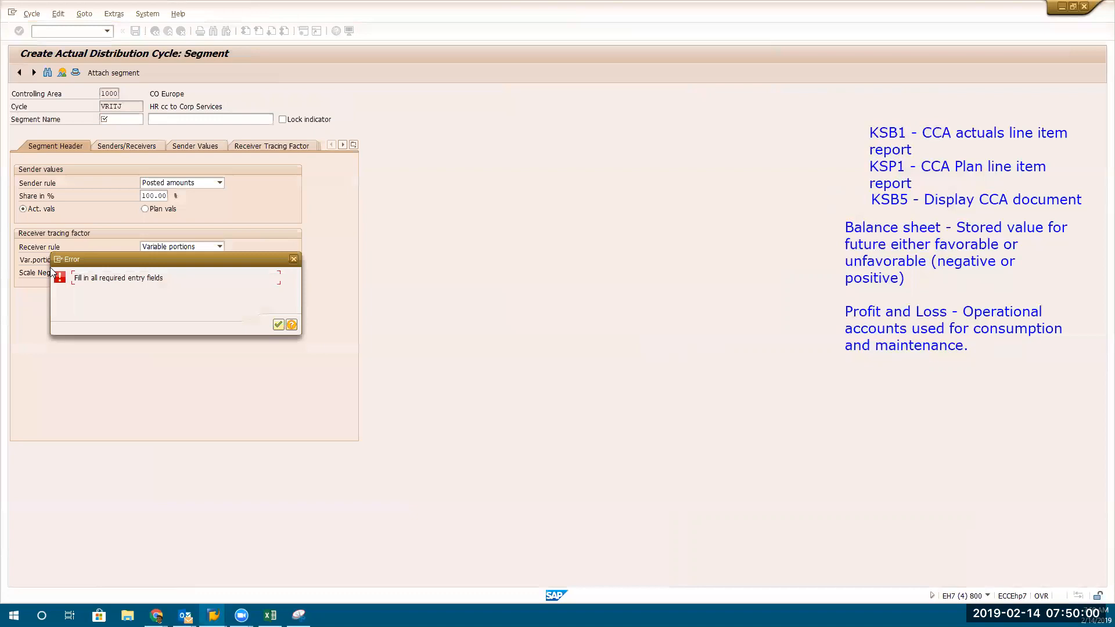
{"action": "left_click", "coordinate": [278, 327]}
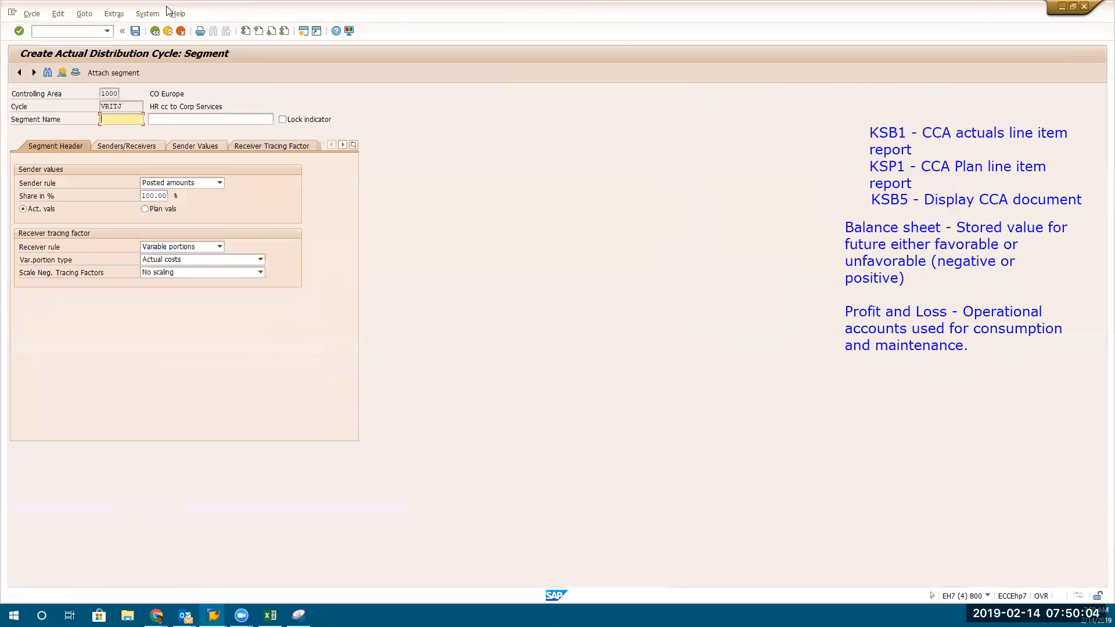
{"action": "left_click", "coordinate": [168, 31]}
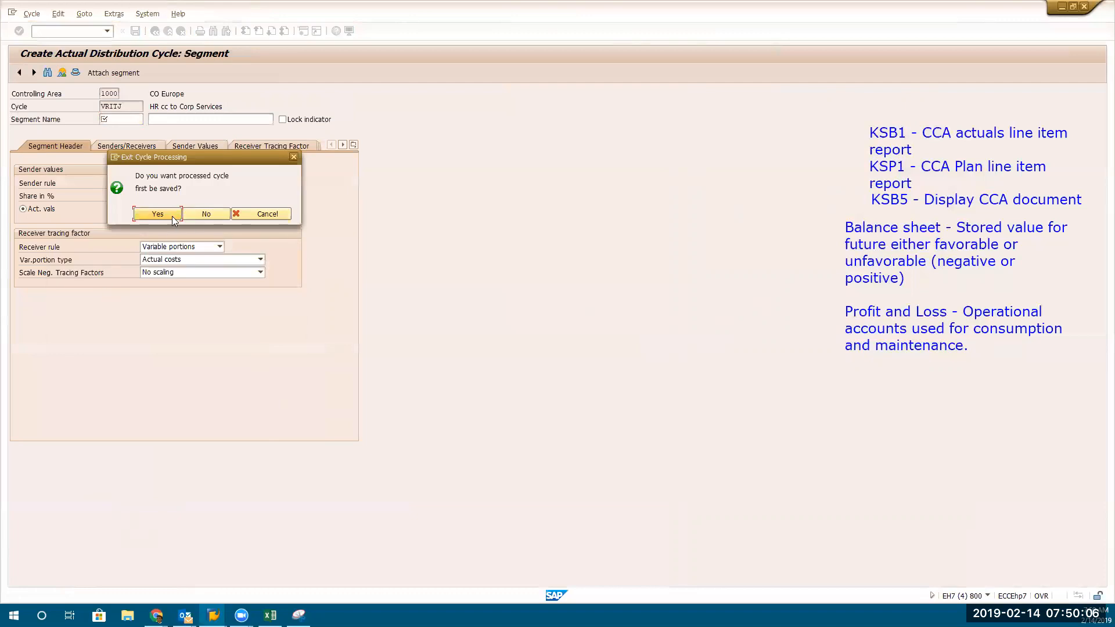
{"action": "left_click", "coordinate": [206, 212]}
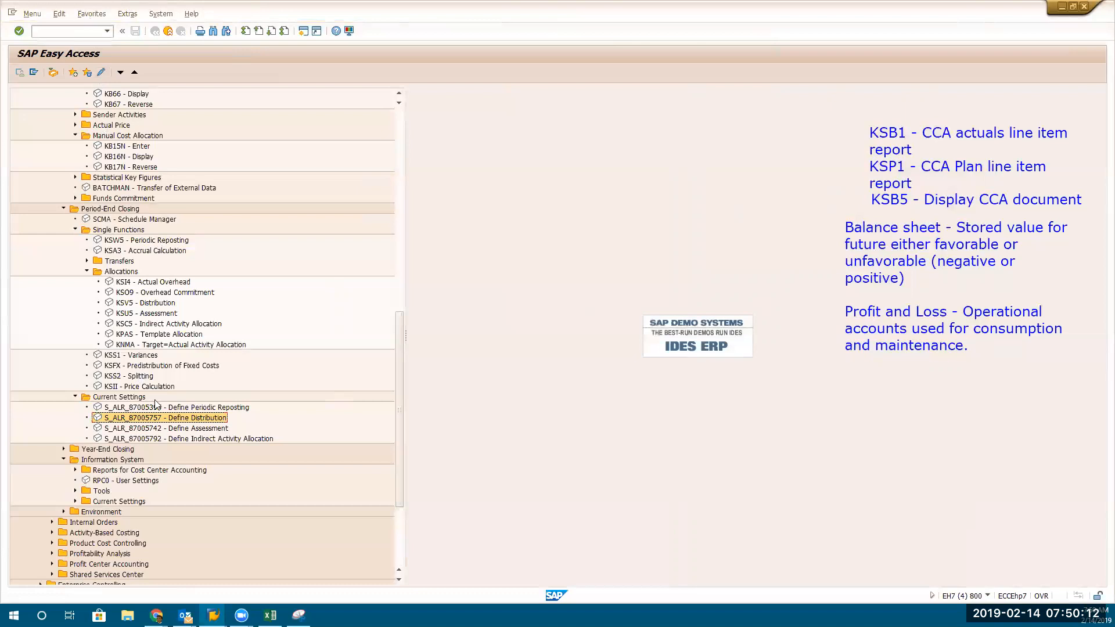
Reopen Define Distribution and continue to the header data of cycle VRITJ starting 01/01/2019
{"action": "key", "text": "Return"}
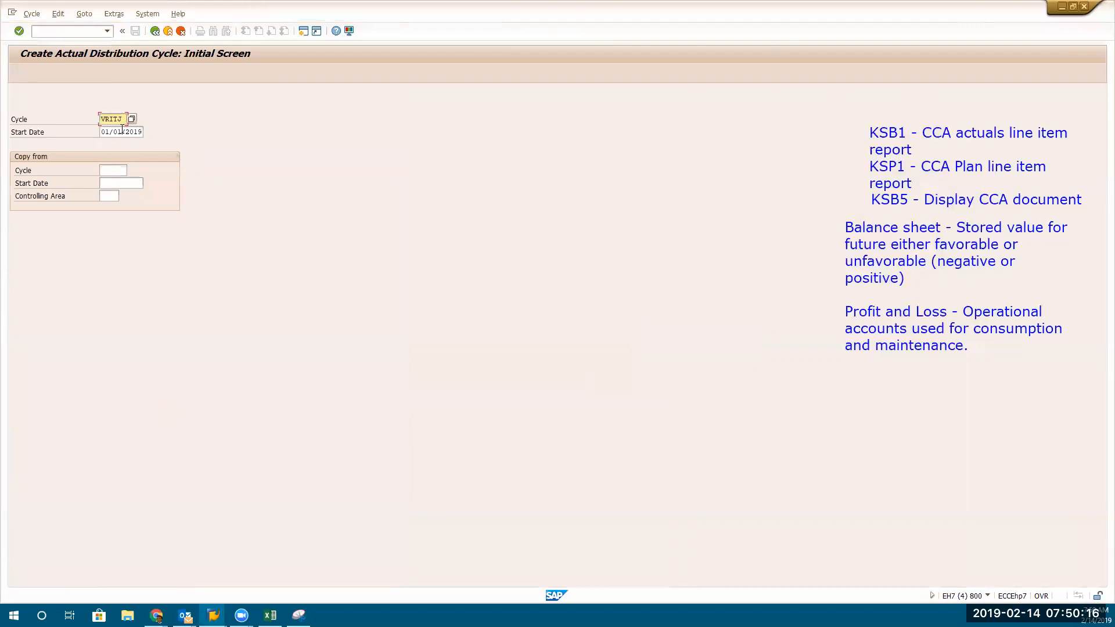
{"action": "key", "text": "Return"}
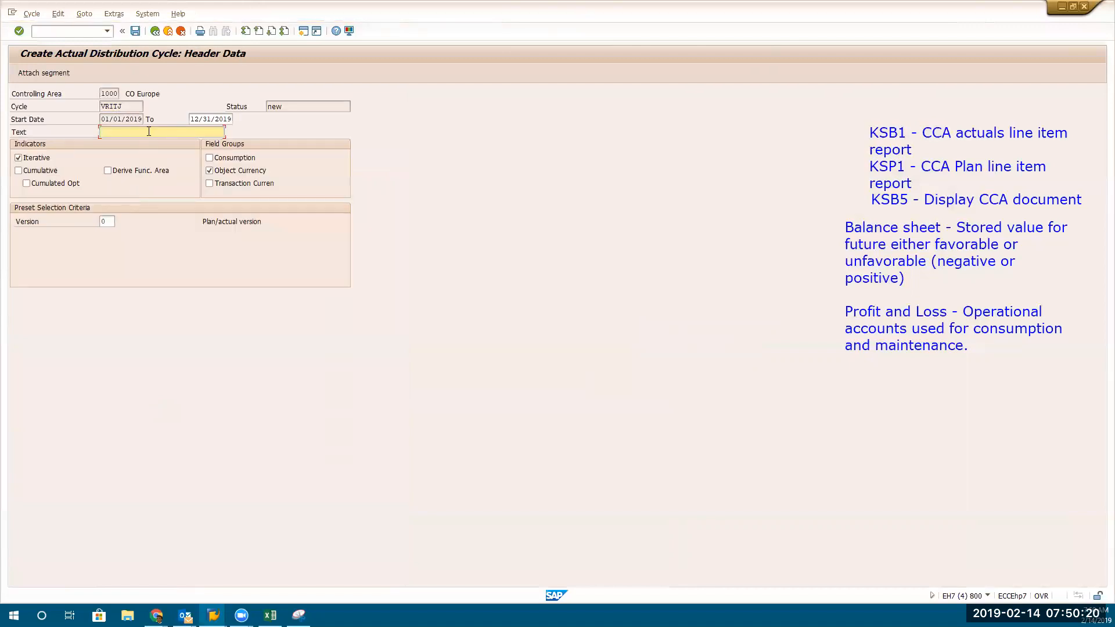
{"action": "type", "text": "Coverheads allocation"}
{"action": "key", "text": "BackSpace"}
{"action": "key", "text": "BackSpace"}
{"action": "key", "text": "BackSpace"}
{"action": "key", "text": "BackSpace"}
{"action": "key", "text": "BackSpace"}
{"action": "key", "text": "BackSpace"}
{"action": "key", "text": "BackSpace"}
{"action": "key", "text": "BackSpace"}
{"action": "key", "text": "BackSpace"}
{"action": "key", "text": "BackSpace"}
{"action": "key", "text": "BackSpace"}
{"action": "key", "text": "BackSpace"}
{"action": "key", "text": "BackSpace"}
{"action": "key", "text": "BackSpace"}
{"action": "key", "text": "BackSpace"}
{"action": "key", "text": "BackSpace"}
{"action": "key", "text": "BackSpace"}
{"action": "key", "text": "BackSpace"}
{"action": "key", "text": "BackSpace"}
{"action": "key", "text": "BackSpace"}
Set the cycle's text to "SOCM (Strategic O/H cost mgmt" and attach a segment to it
{"action": "type", "text": "SOC"}
{"action": "type", "text": "M "}
{"action": "type", "text": "(S"}
{"action": "type", "text": "trategic"}
{"action": "type", "text": " Overhead Cos"}
{"action": "type", "text": "t"}
{"action": "left_click", "coordinate": [186, 132]}
{"action": "key", "text": "BackSpace"}
{"action": "key", "text": "BackSpace"}
{"action": "key", "text": "BackSpace"}
{"action": "key", "text": "BackSpace"}
{"action": "key", "text": "BackSpace"}
{"action": "key", "text": "BackSpace"}
{"action": "key", "text": "BackSpace"}
{"action": "type", "text": "/H cost manag"}
{"action": "key", "text": "BackSpace"}
{"action": "key", "text": "BackSpace"}
{"action": "key", "text": "BackSpace"}
{"action": "type", "text": "gmt"}
{"action": "left_click", "coordinate": [44, 71]}
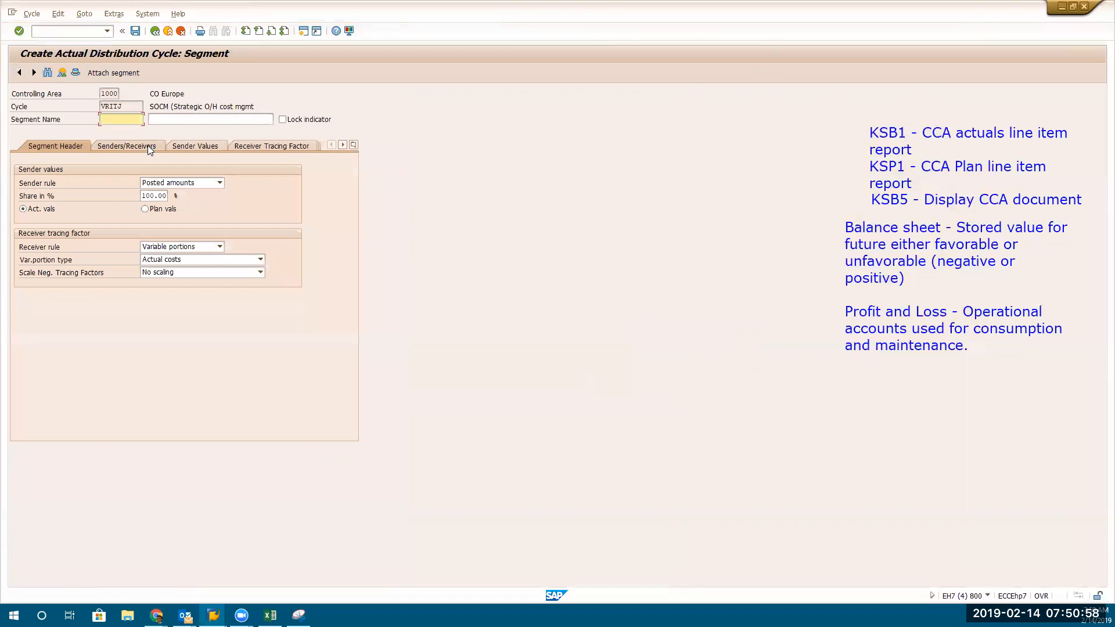
Name the segment HRCC2CORP and describe it as "HR to Corp Services"
{"action": "type", "text": "HRCCTO"}
{"action": "key", "text": "BackSpace"}
{"action": "type", "text": "2c"}
{"action": "key", "text": "BackSpace"}
{"action": "type", "text": "COPP"}
{"action": "key", "text": "Tab"}
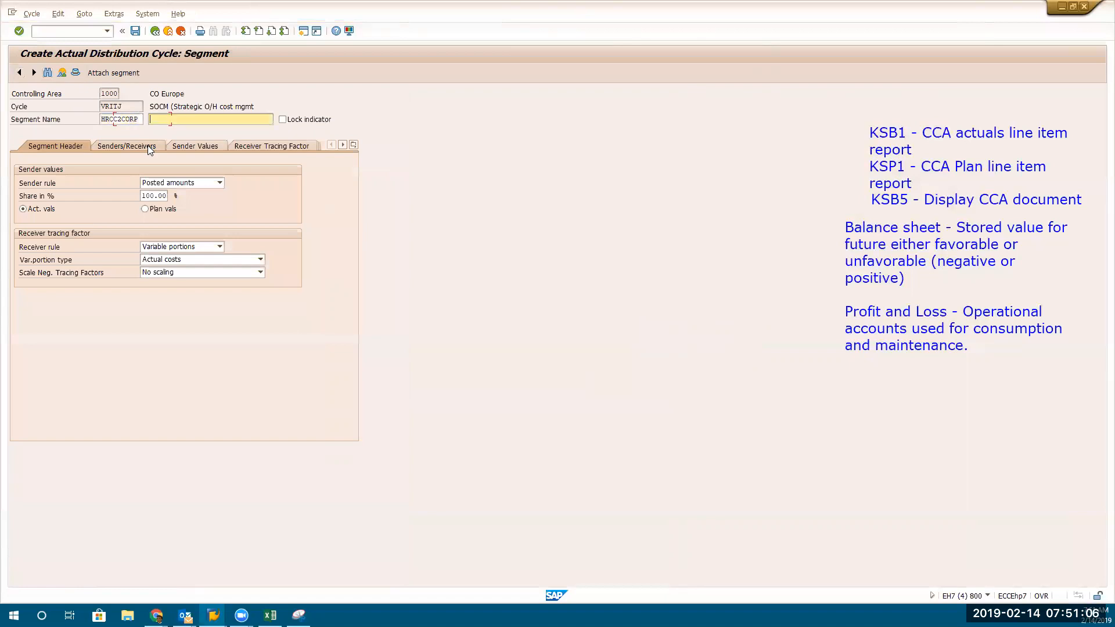
{"action": "type", "text": "HR to Corp Services"}
Replace the segment name with Promoex
{"action": "left_click_drag", "start_coordinate": [139, 119], "coordinate": [3, 116]}
{"action": "key", "text": "Delete"}
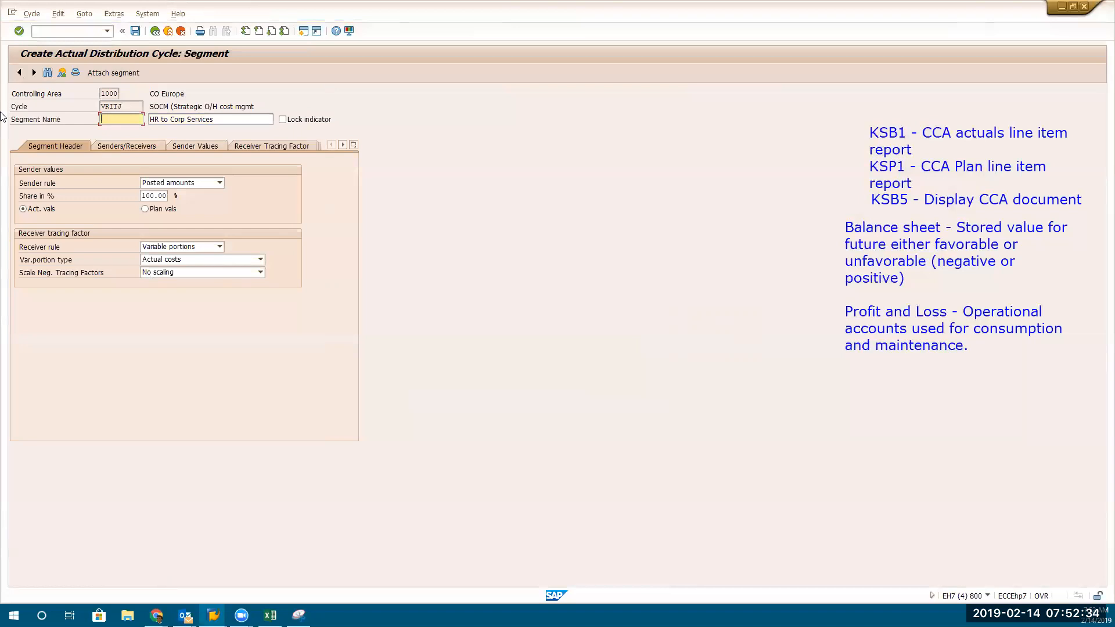
{"action": "type", "text": "PO"}
{"action": "type", "text": "romo"}
{"action": "type", "text": "ex"}
{"action": "key", "text": "Tab"}
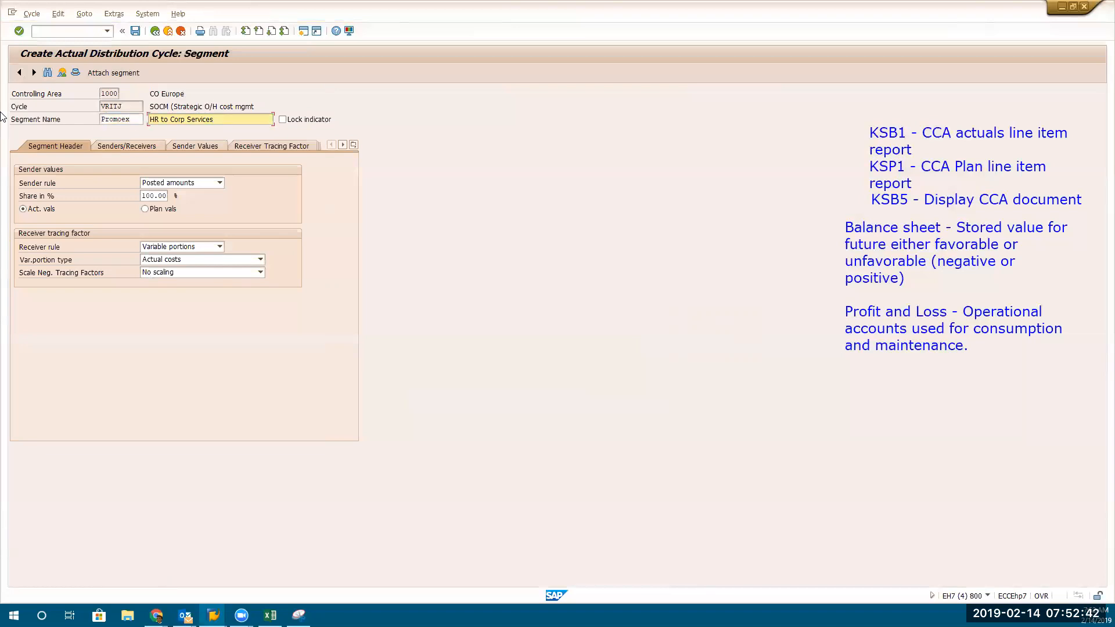
Change the segment's description to "Design LOB to Retail LOB"
{"action": "key", "text": "shift+Home"}
{"action": "key", "text": "BackSpace"}
{"action": "type", "text": "De"}
{"action": "type", "text": "sign"}
{"action": "type", "text": " b"}
{"action": "type", "text": "LOB to"}
{"action": "type", "text": " Retail LO"}
Review the available sender rule and receiver rule options in the segment header
{"action": "left_click", "coordinate": [174, 184]}
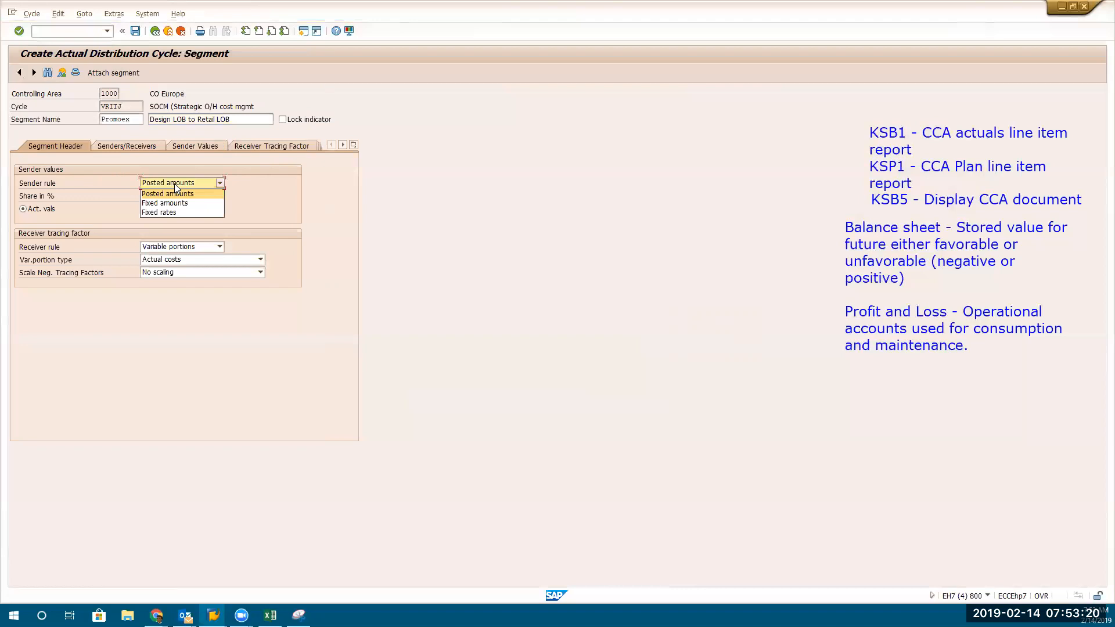
{"action": "left_click", "coordinate": [174, 184]}
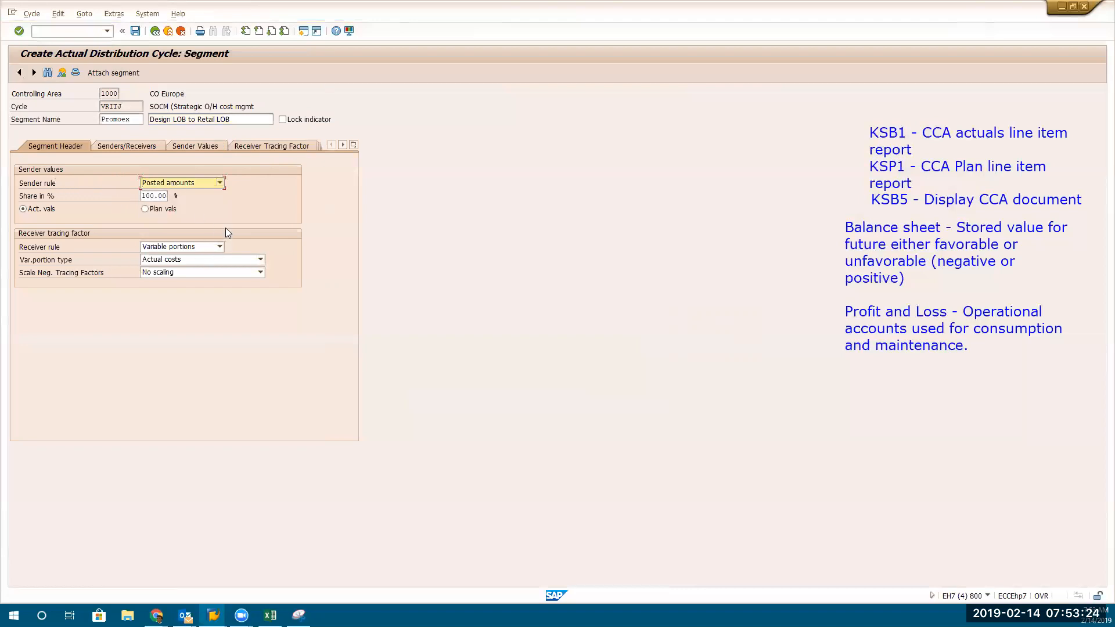
{"action": "left_click", "coordinate": [184, 245]}
{"action": "left_click", "coordinate": [183, 245]}
{"action": "left_click", "coordinate": [184, 247]}
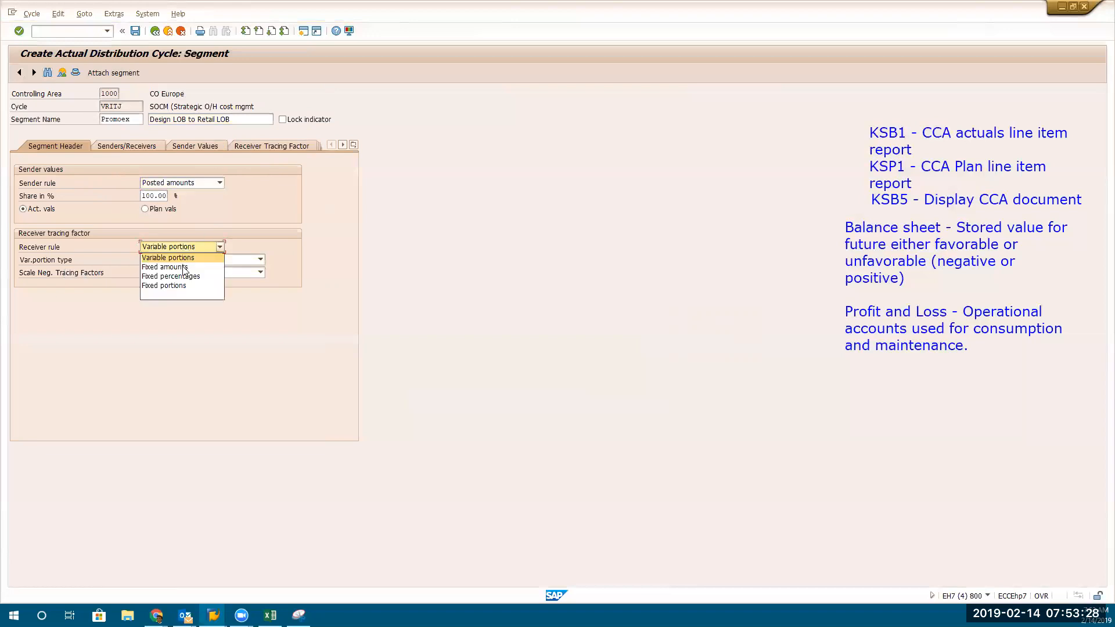
{"action": "left_click", "coordinate": [184, 247]}
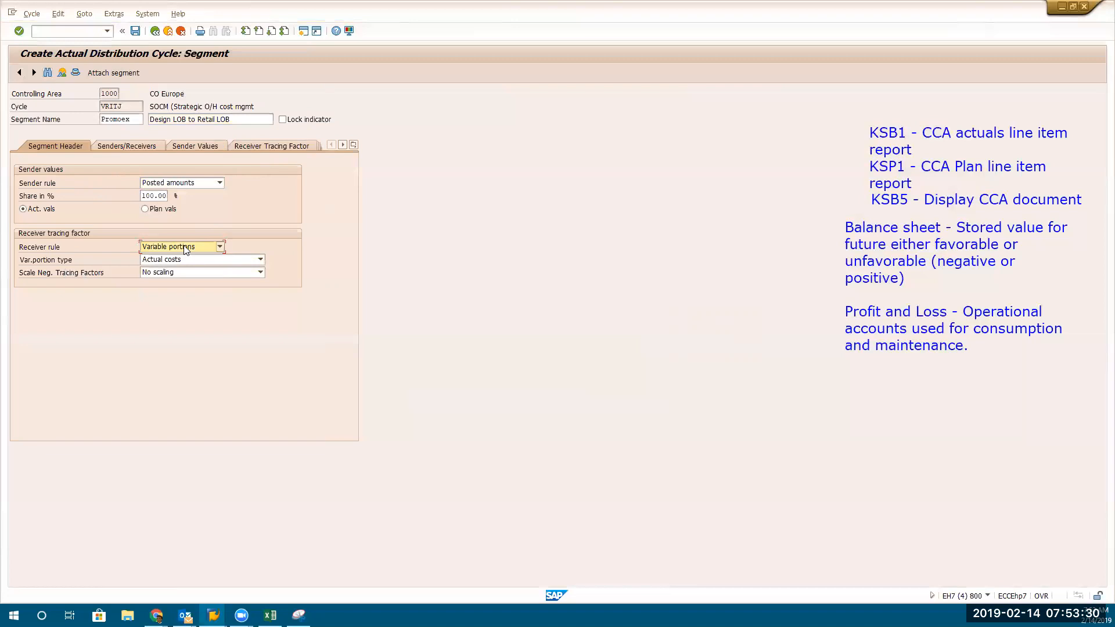
Consult the KSB1 report for cost centers, and set the segment's sender cost center to 1000 and receiver cost center to 2200
{"action": "left_click", "coordinate": [130, 144]}
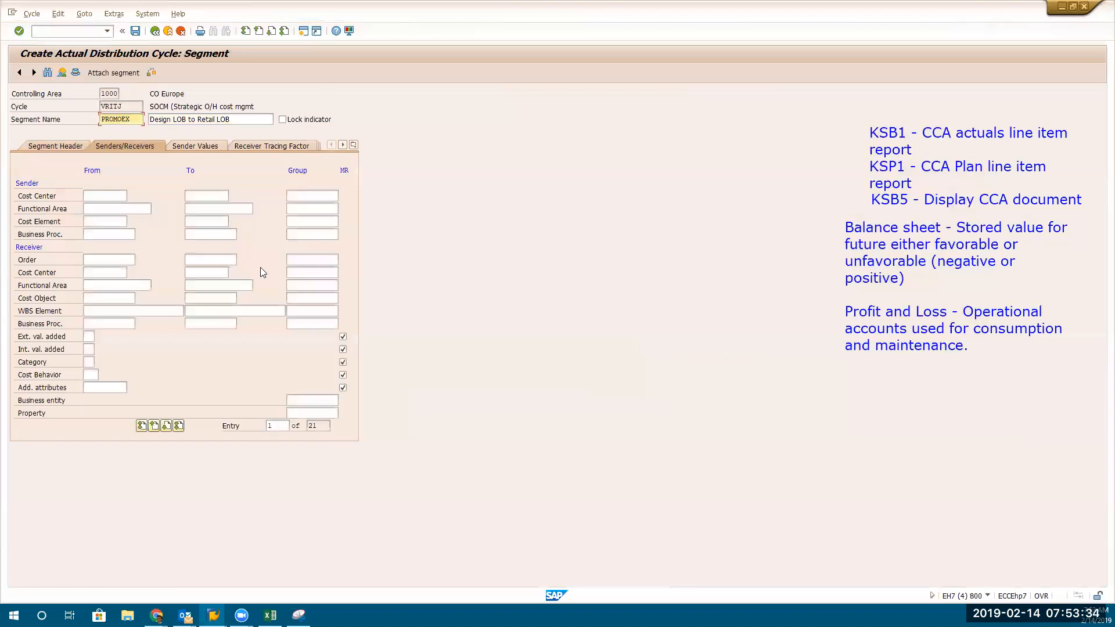
{"action": "left_click", "coordinate": [94, 194]}
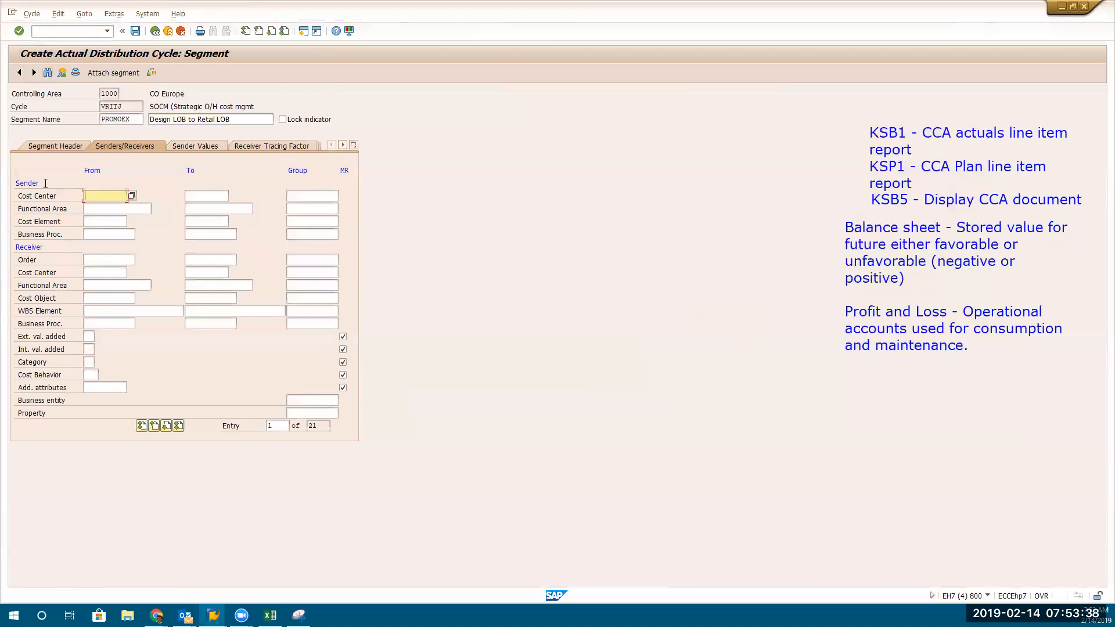
{"action": "key", "text": "alt+Tab"}
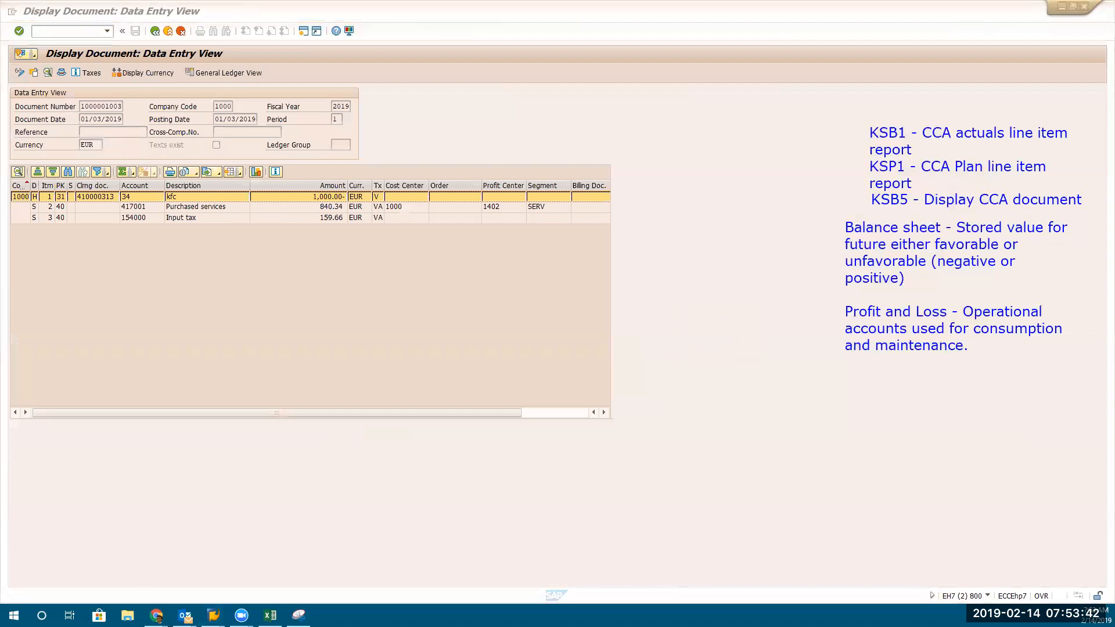
{"action": "key", "text": "alt+Tab"}
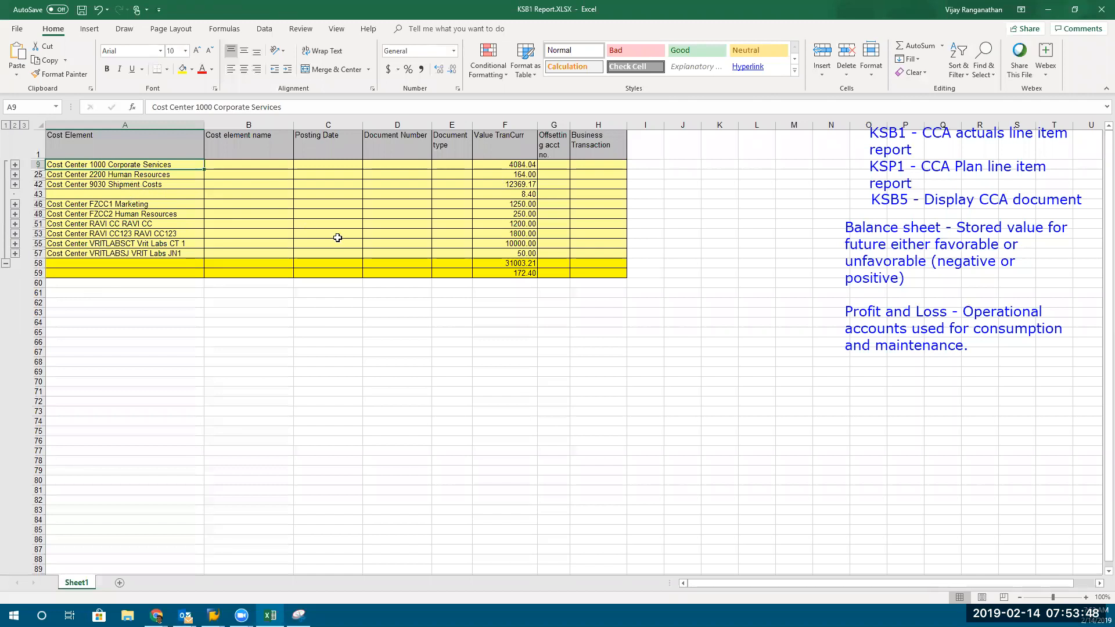
{"action": "key", "text": "alt+Tab"}
{"action": "key", "text": "alt+Tab"}
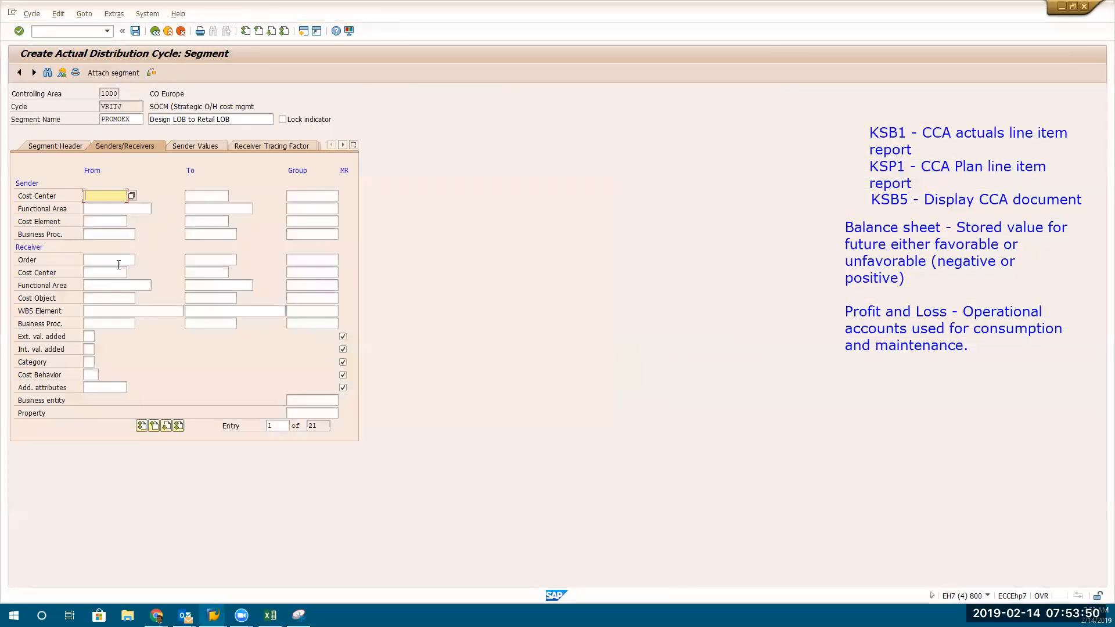
{"action": "type", "text": "1000"}
{"action": "left_click", "coordinate": [106, 274]}
{"action": "type", "text": "2200"}
{"action": "key", "text": "Return"}
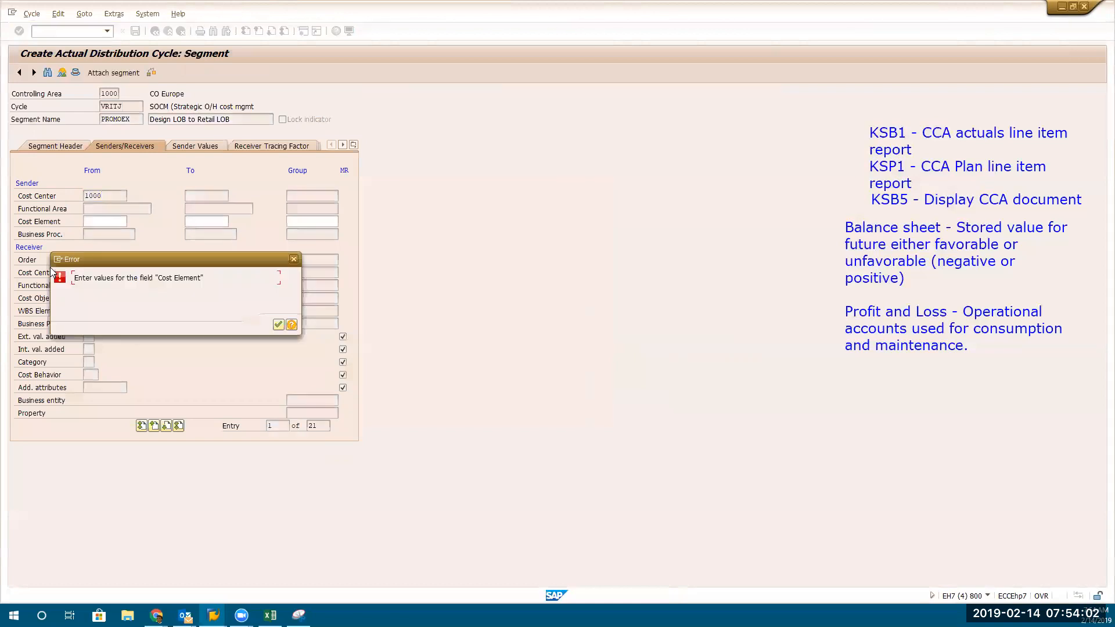
{"action": "key", "text": "Return"}
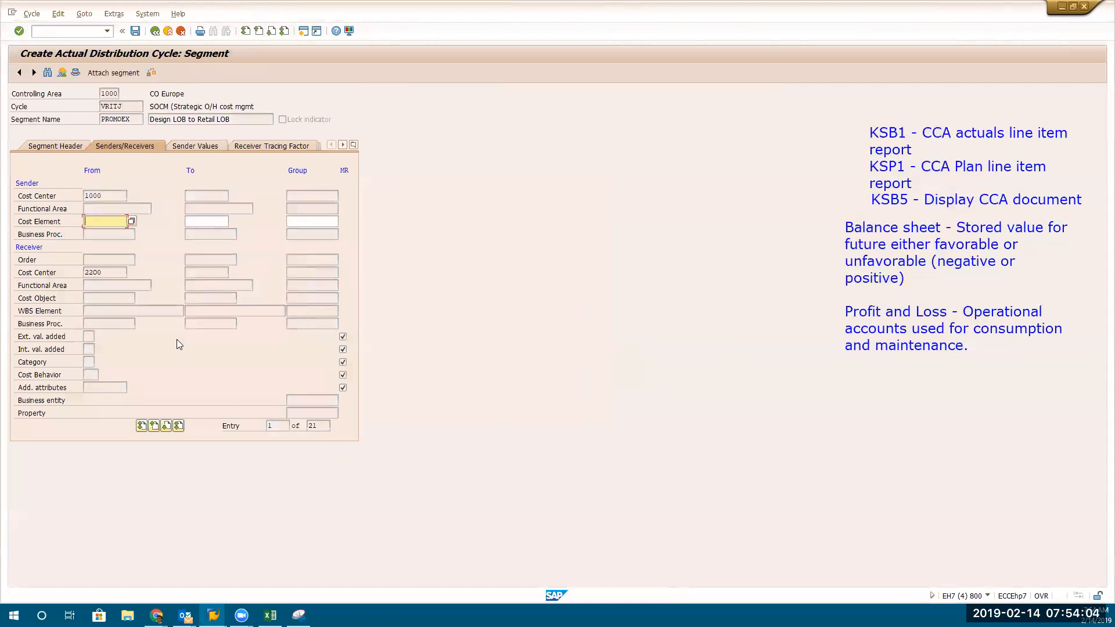
Switch to the KSB1 report in Excel and expand the line items of cost center 1000 Corporate Services to find its cost elements
{"action": "key", "text": "alt+Tab"}
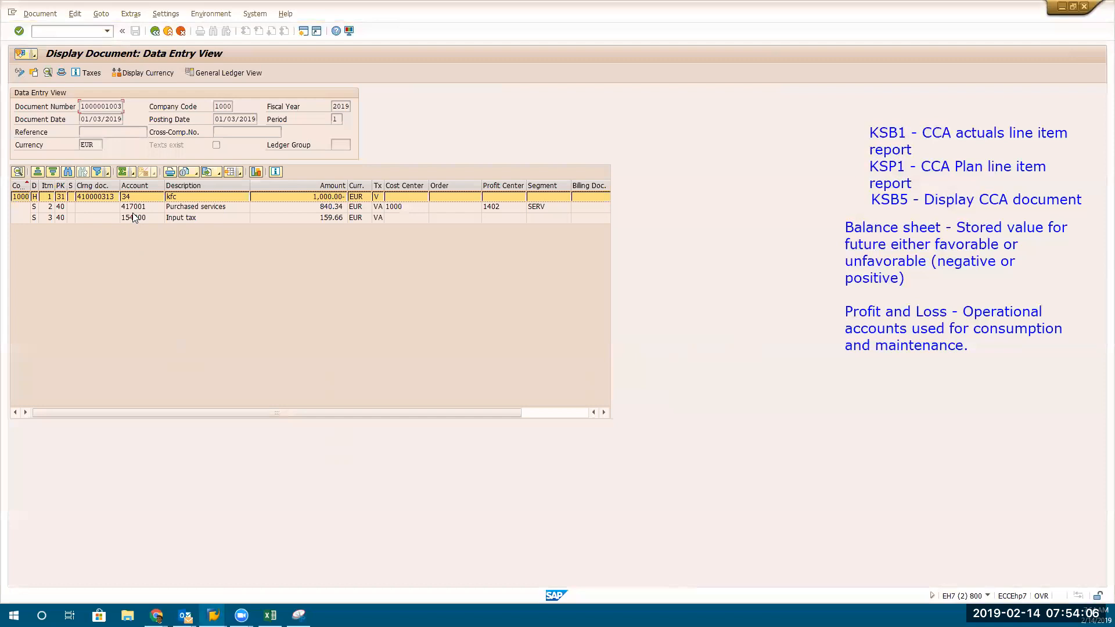
{"action": "key", "text": "alt+Tab"}
{"action": "key", "text": "alt+Tab"}
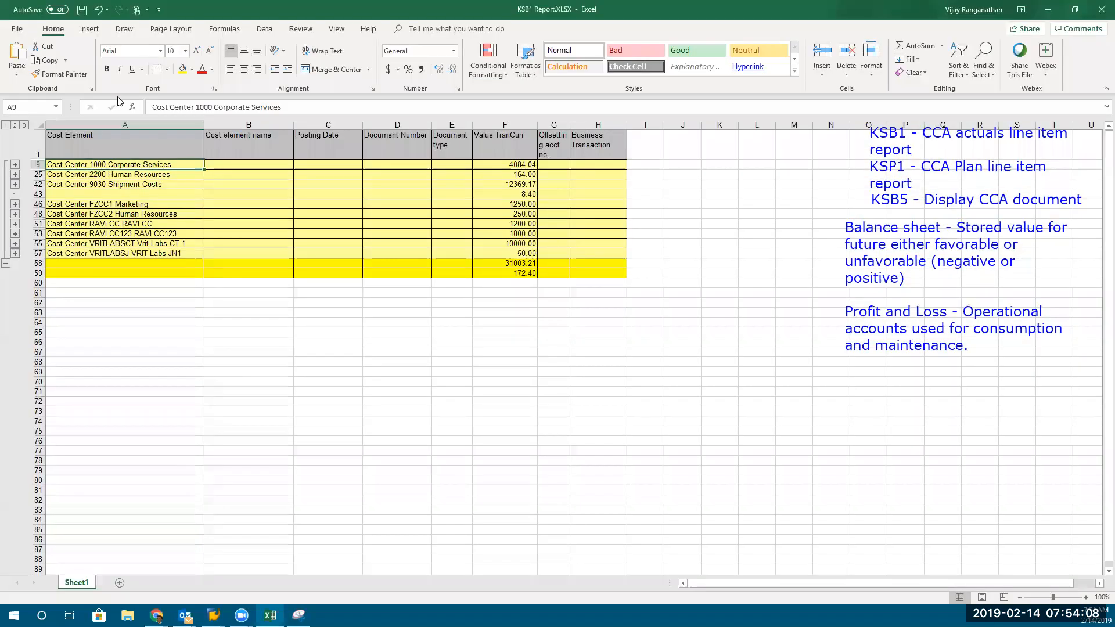
{"action": "left_click", "coordinate": [15, 166]}
{"action": "left_click", "coordinate": [75, 165]}
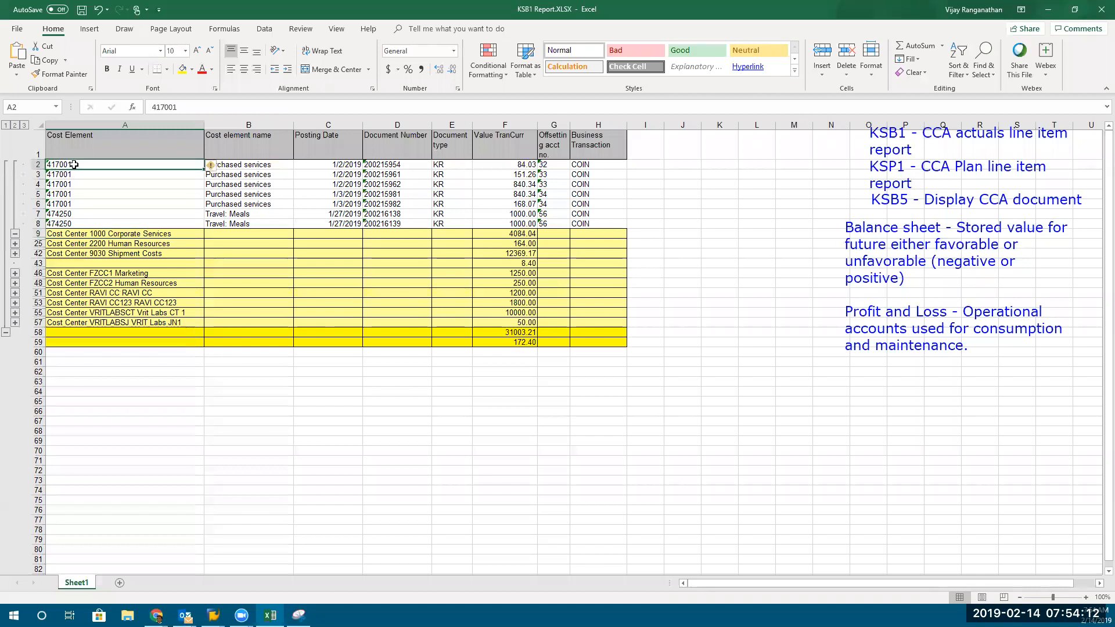
Return to the SAP segment and set the sender cost element to 417001
{"action": "key", "text": "alt+Tab"}
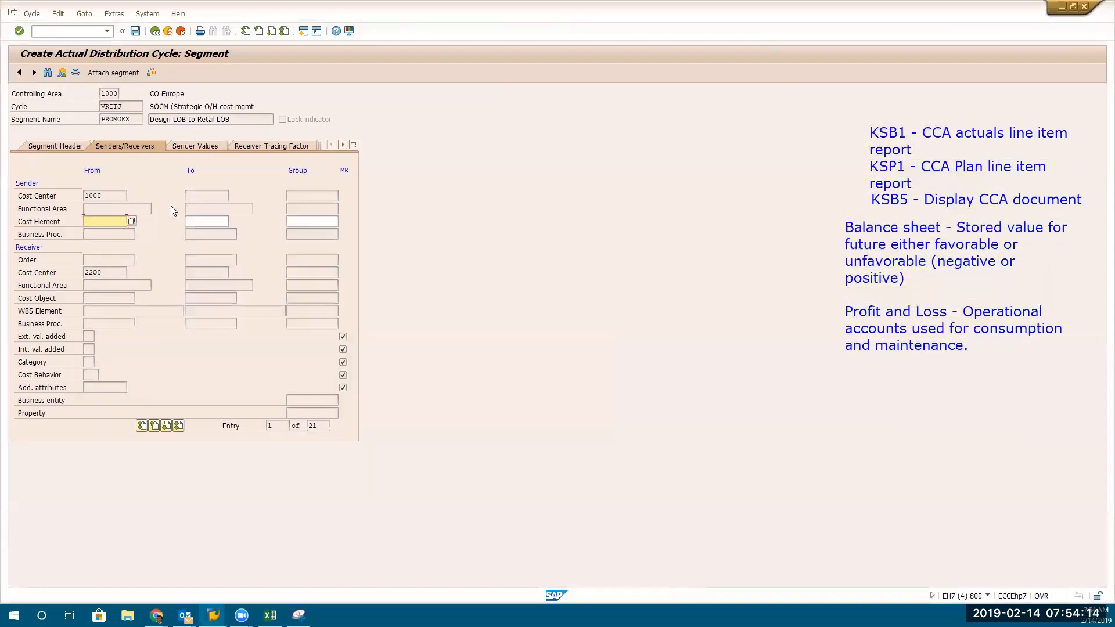
{"action": "type", "text": "417000"}
{"action": "key", "text": "BackSpace"}
{"action": "key", "text": "BackSpace"}
{"action": "type", "text": "01"}
{"action": "key", "text": "Return"}
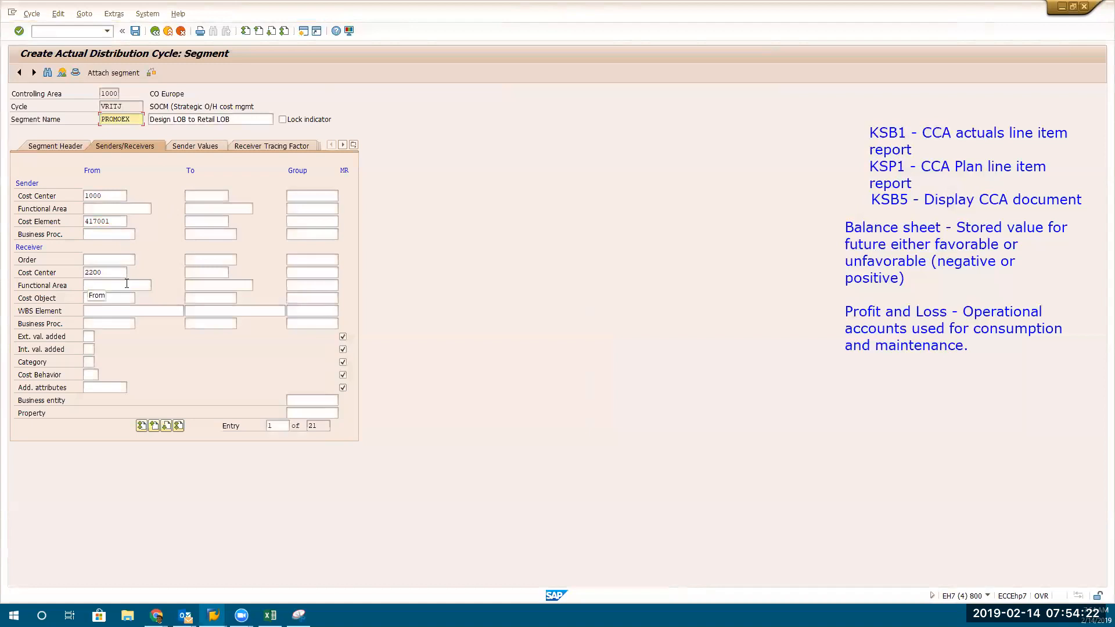
Check cost center 1000's total in the Excel report, and set the segment's sender share to 20 percent
{"action": "left_click", "coordinate": [197, 145]}
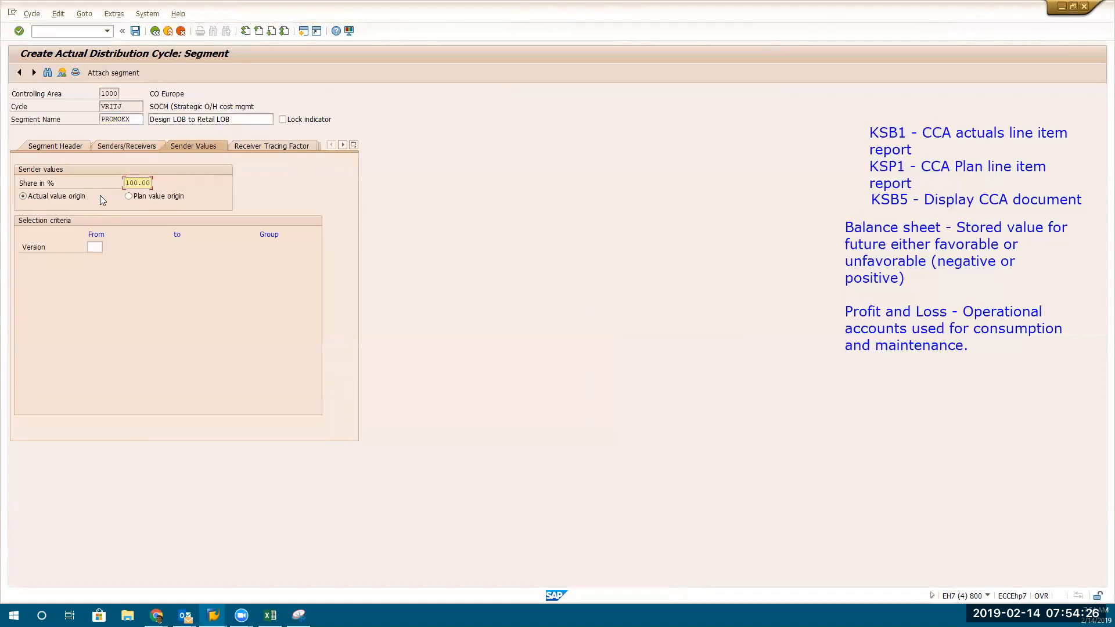
{"action": "key", "text": "alt+Tab"}
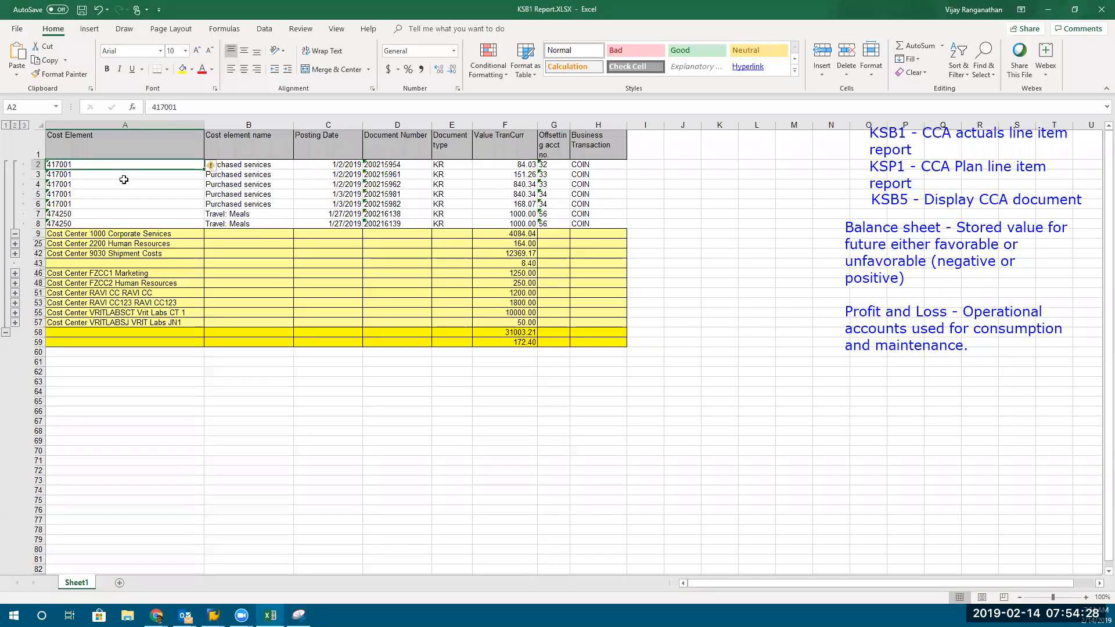
{"action": "left_click", "coordinate": [517, 233]}
{"action": "key", "text": "alt+Tab"}
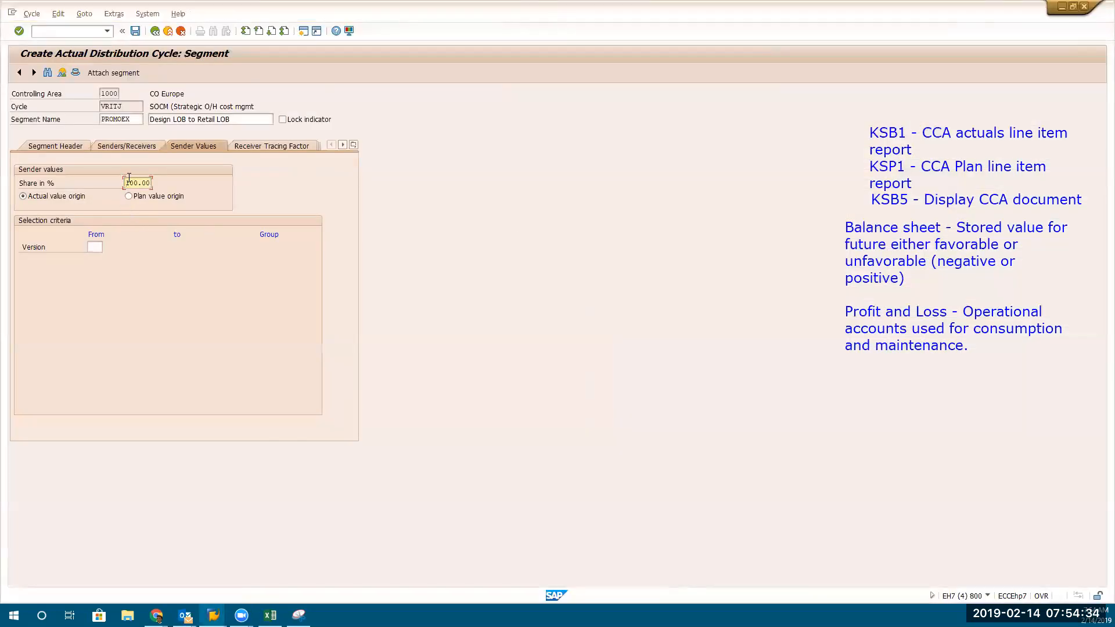
{"action": "left_click_drag", "start_coordinate": [162, 181], "coordinate": [379, 268]}
{"action": "type", "text": "20"}
{"action": "key", "text": "alt+Tab"}
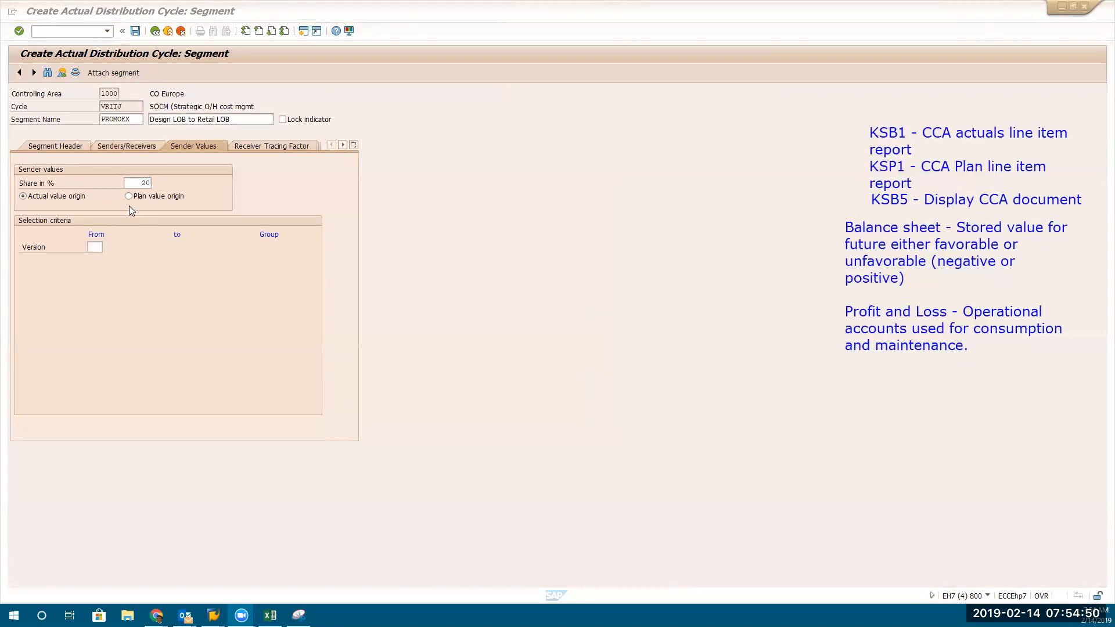
{"action": "left_click", "coordinate": [138, 182]}
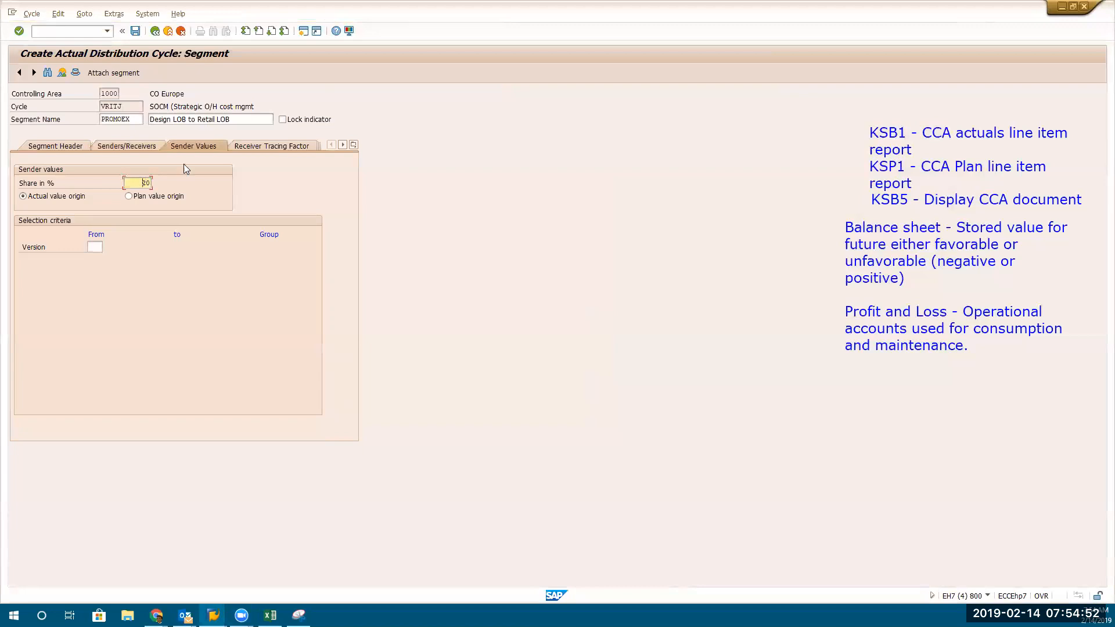
Review the variable portion types and negative tracing factor scaling options for the receiver tracing factor
{"action": "left_click", "coordinate": [265, 145]}
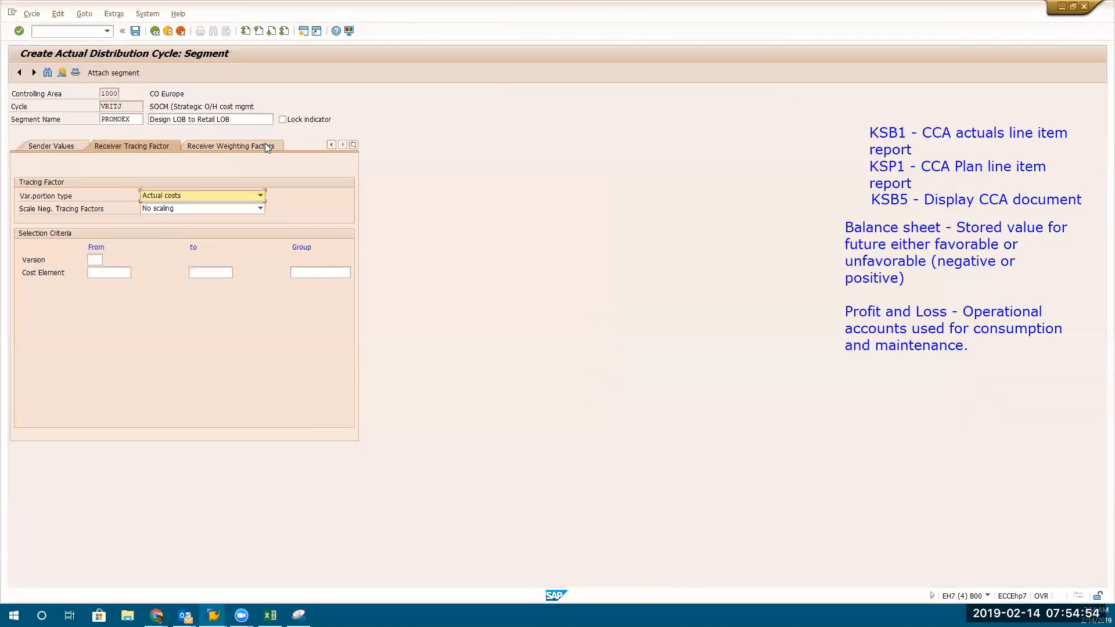
{"action": "left_click", "coordinate": [193, 198]}
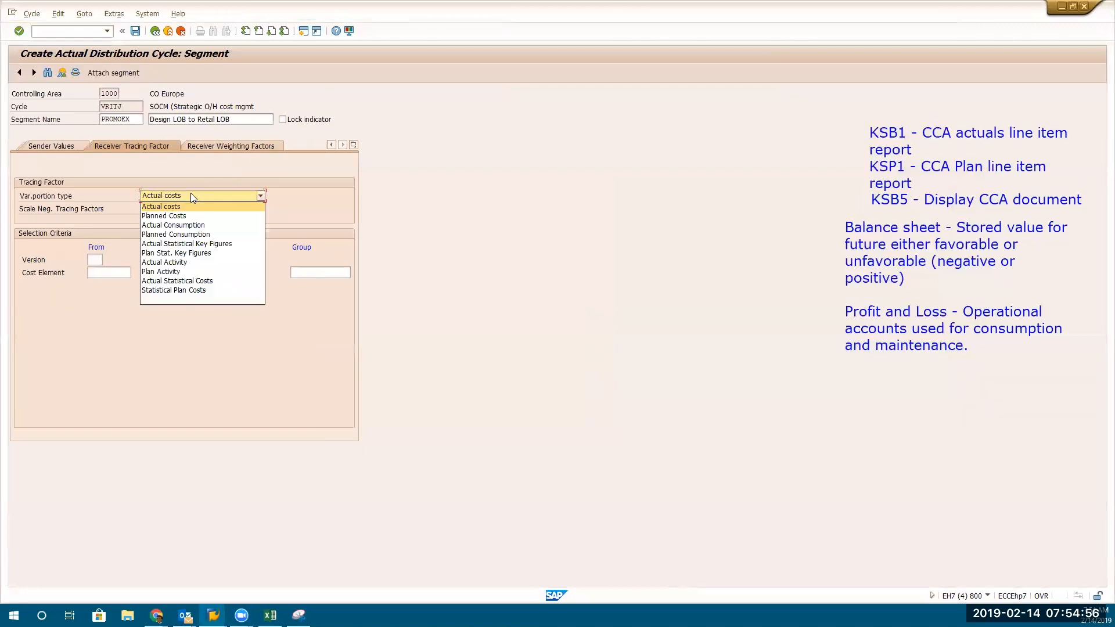
{"action": "left_click", "coordinate": [190, 195]}
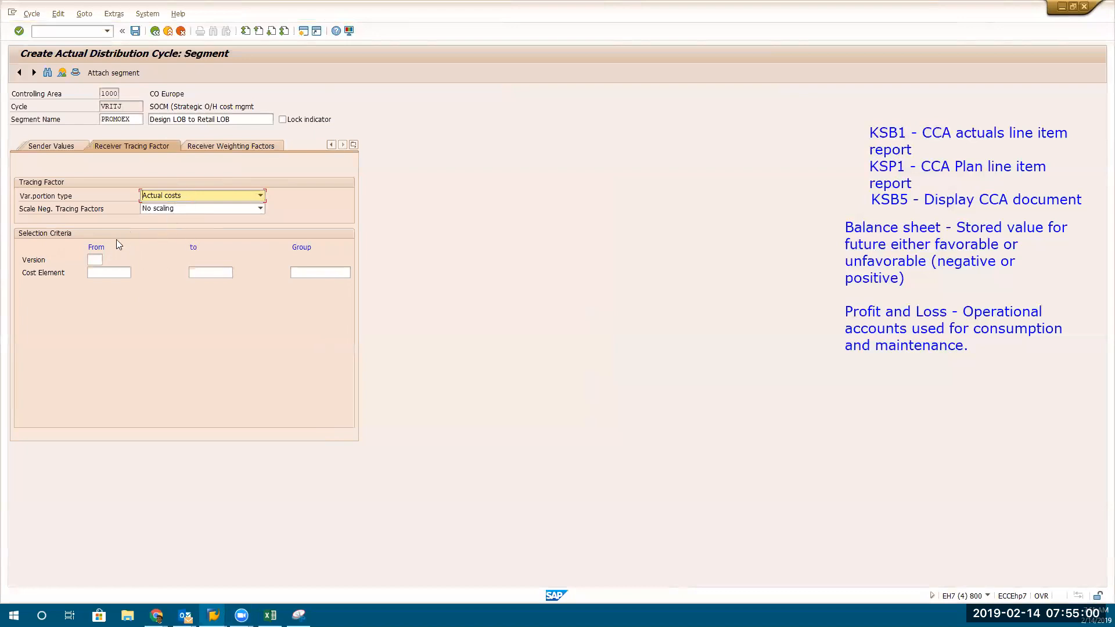
{"action": "left_click", "coordinate": [62, 146]}
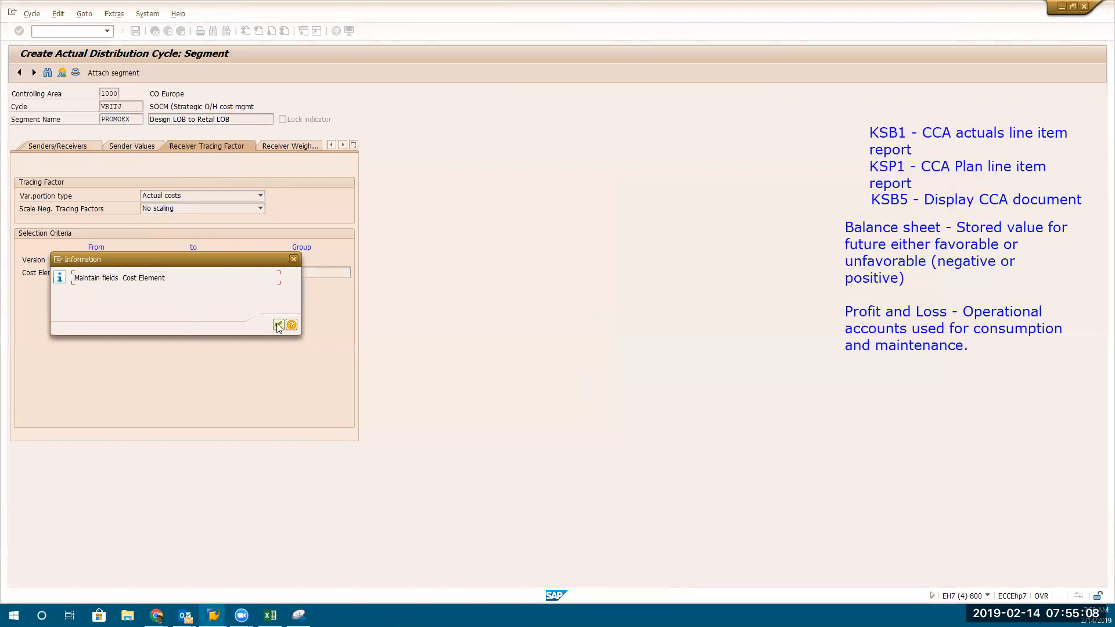
{"action": "left_click", "coordinate": [278, 325]}
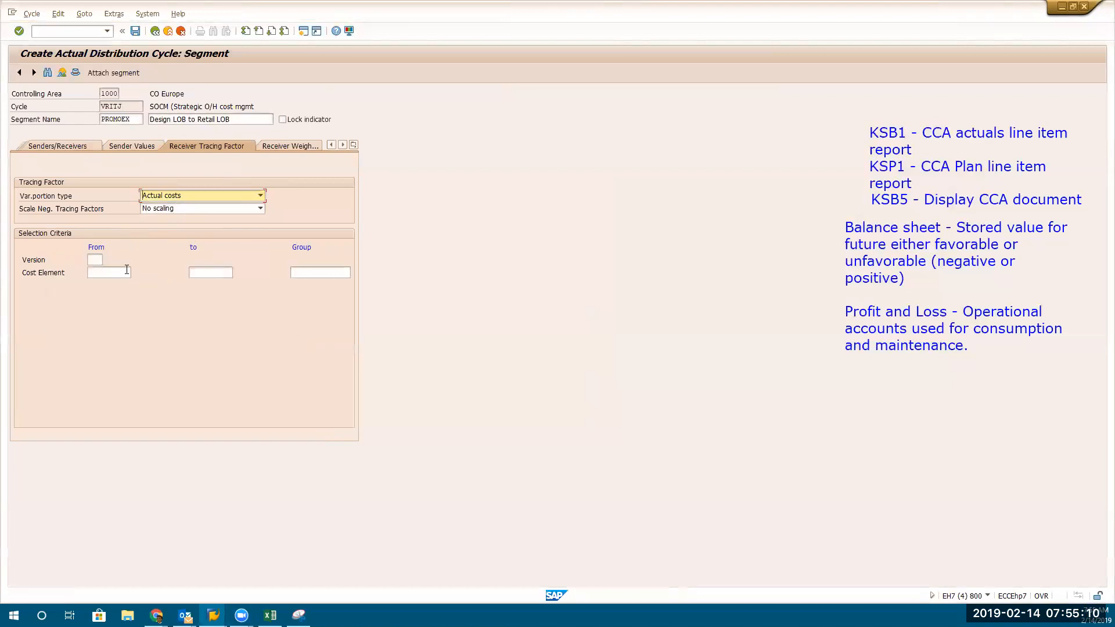
{"action": "left_click", "coordinate": [198, 197]}
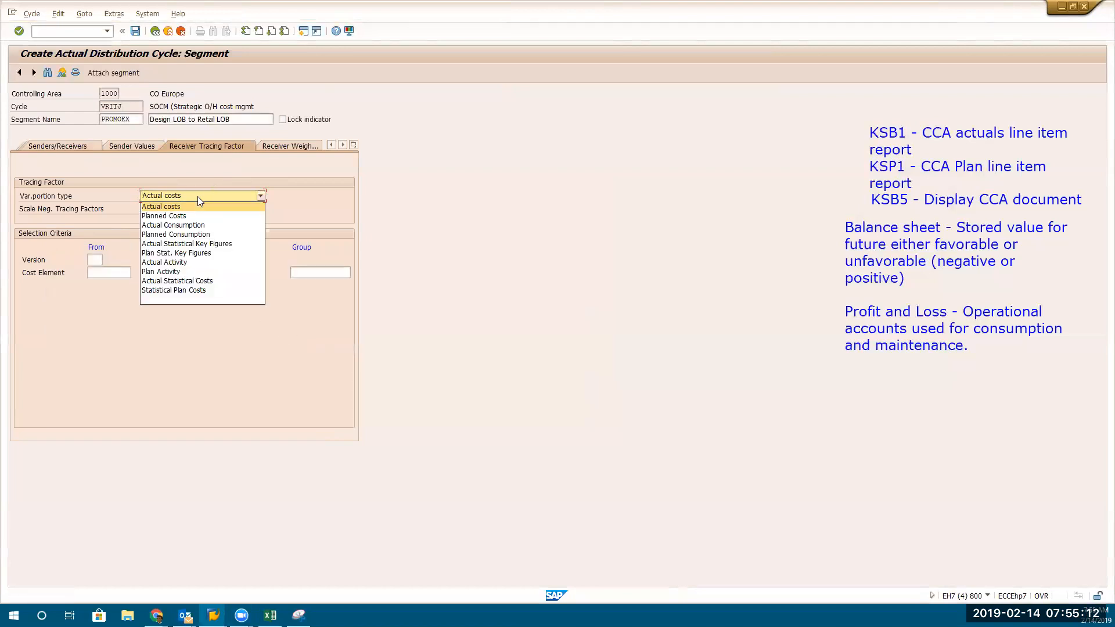
{"action": "left_click", "coordinate": [198, 196]}
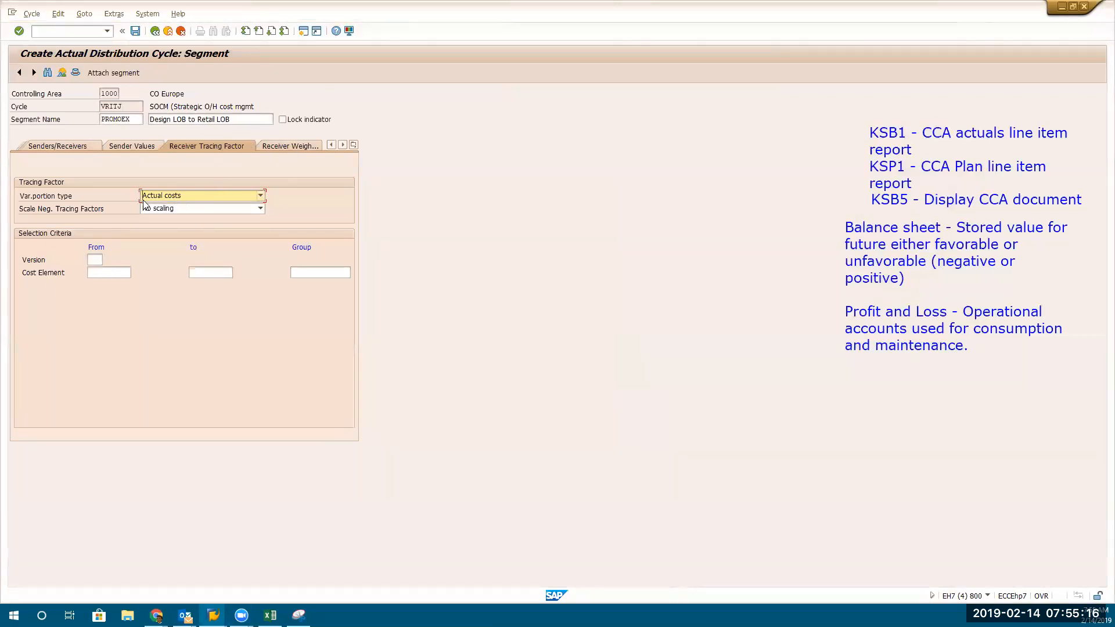
{"action": "left_click", "coordinate": [177, 209]}
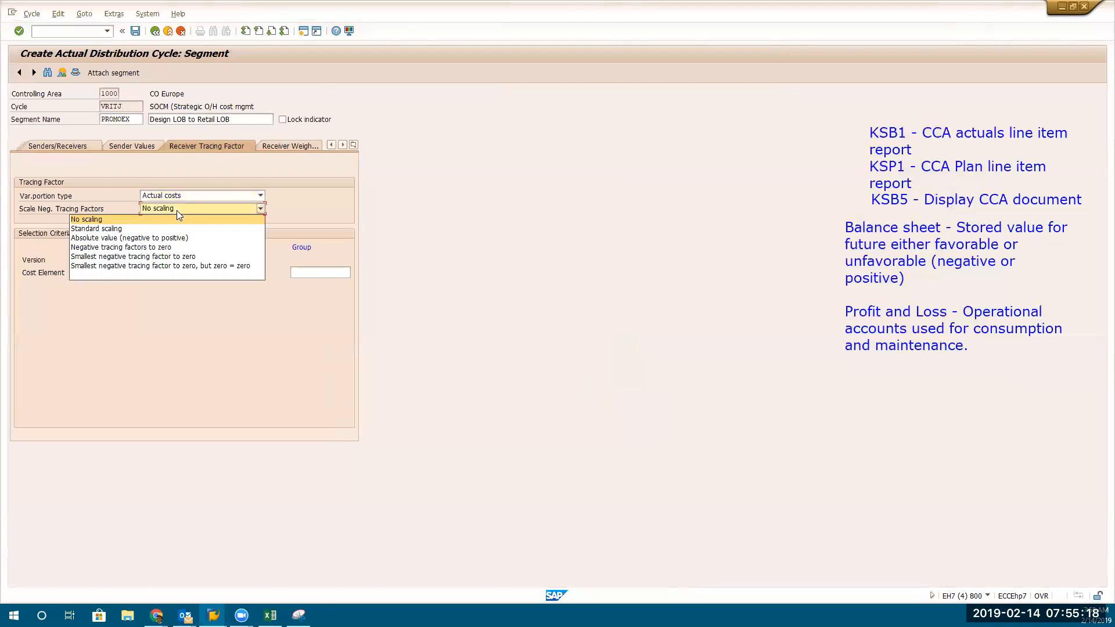
{"action": "left_click", "coordinate": [176, 210]}
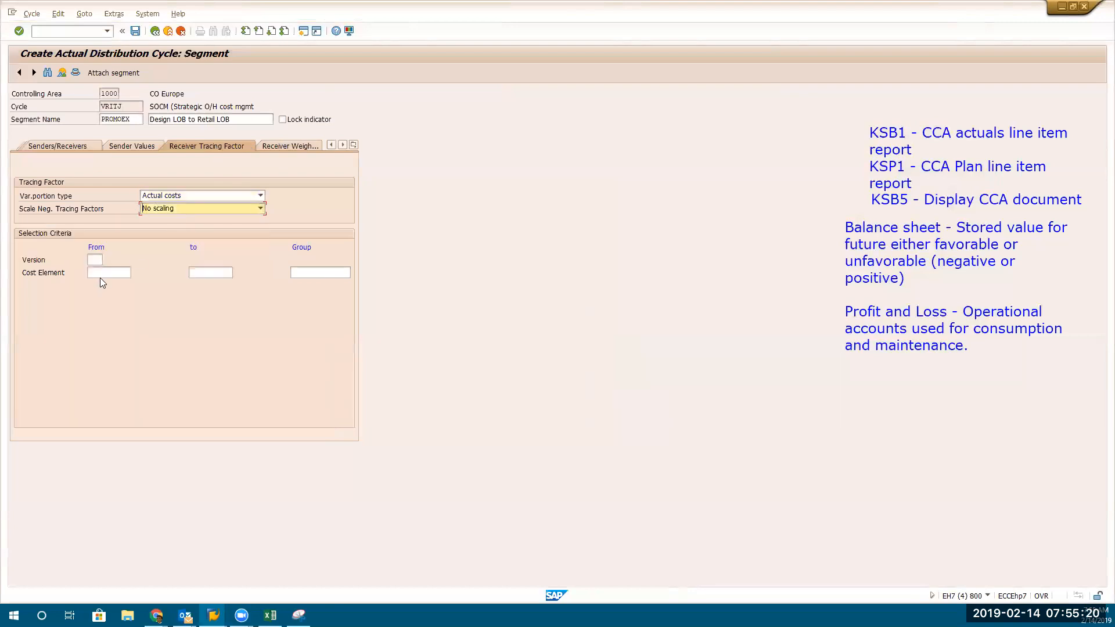
Try to save the segment with the tracing factor's selection criteria left blank
{"action": "left_click", "coordinate": [95, 260]}
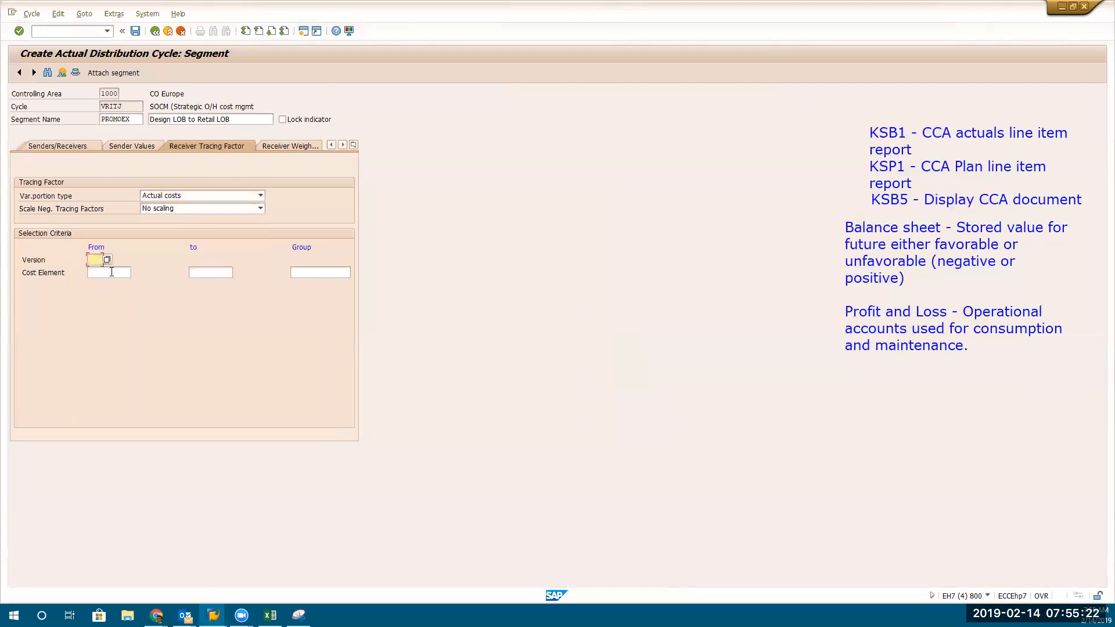
{"action": "left_click", "coordinate": [110, 273]}
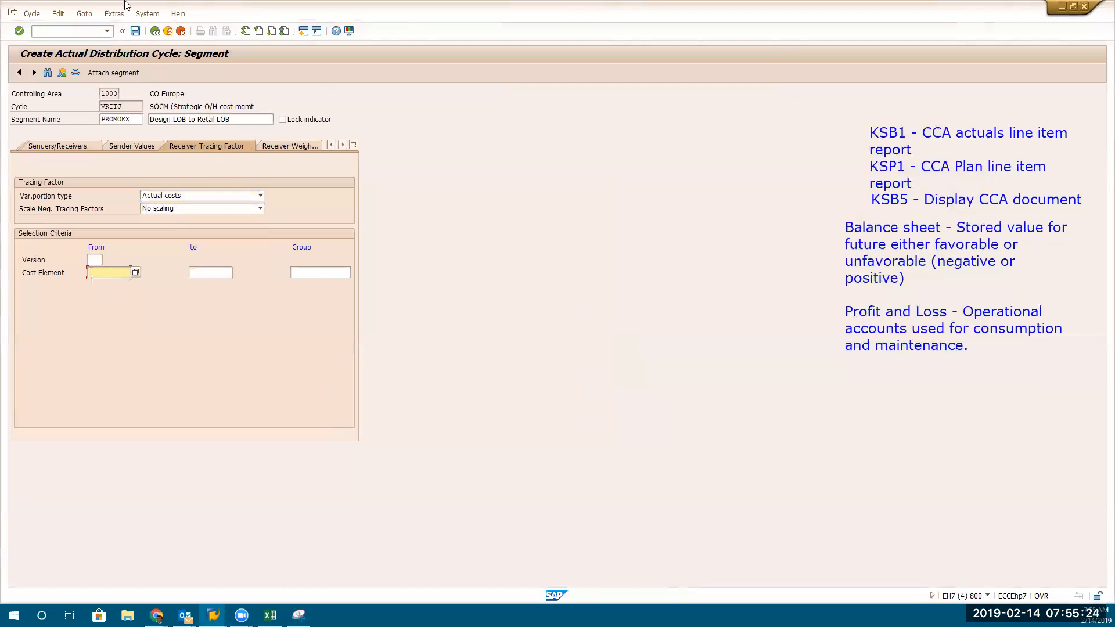
{"action": "left_click", "coordinate": [135, 31]}
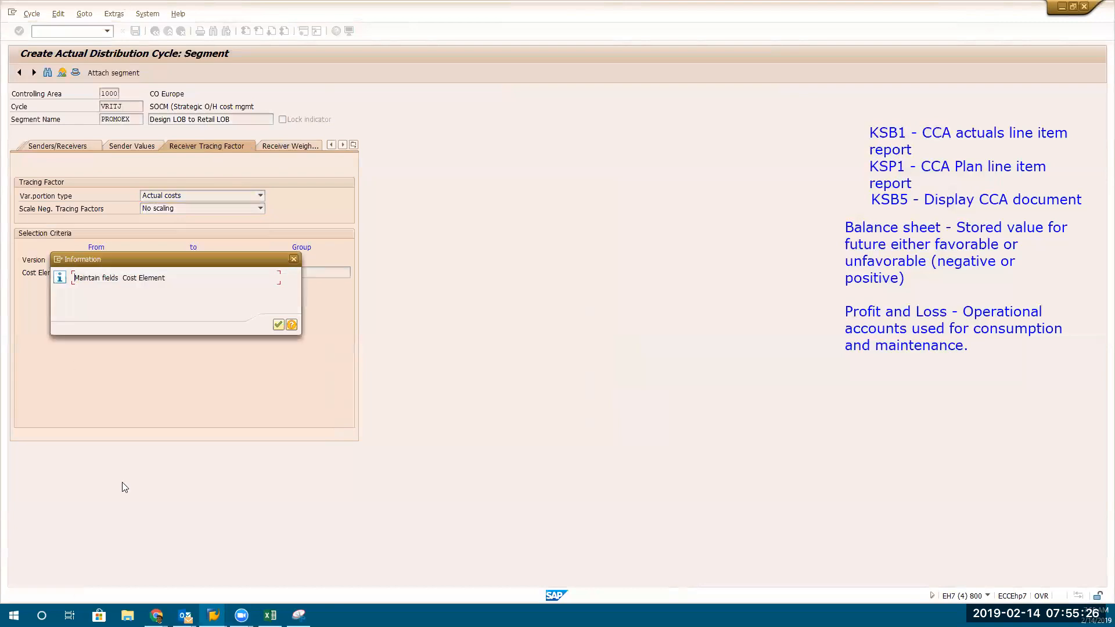
{"action": "key", "text": "Return"}
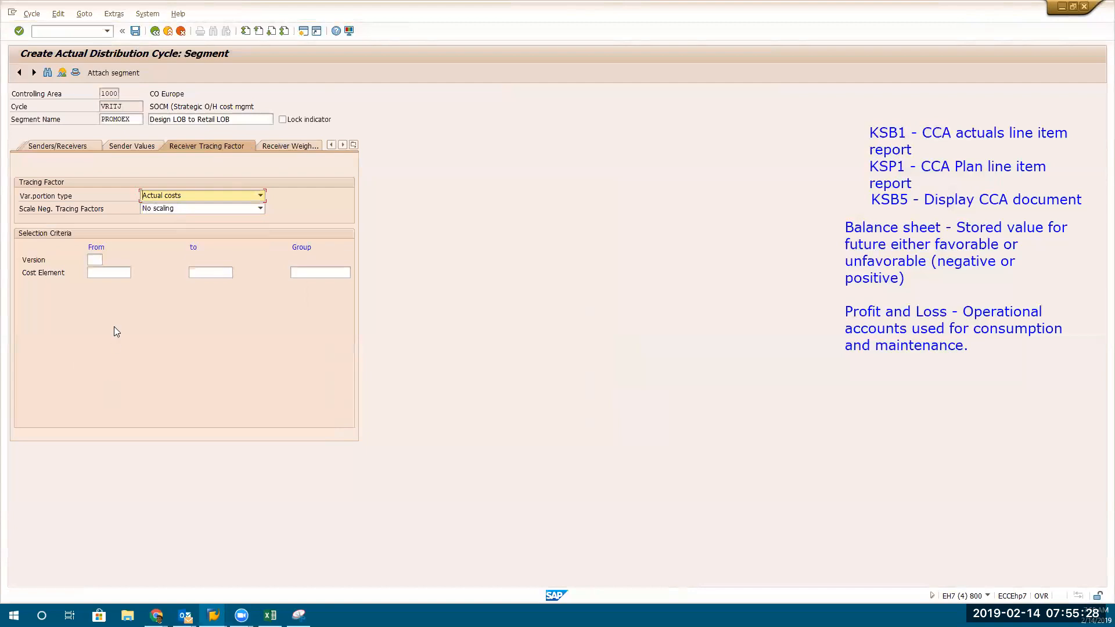
Set the cost element in the receiver tracing factor's selection criteria to 417001
{"action": "left_click", "coordinate": [105, 275]}
{"action": "type", "text": "SEARCH_SAP"}
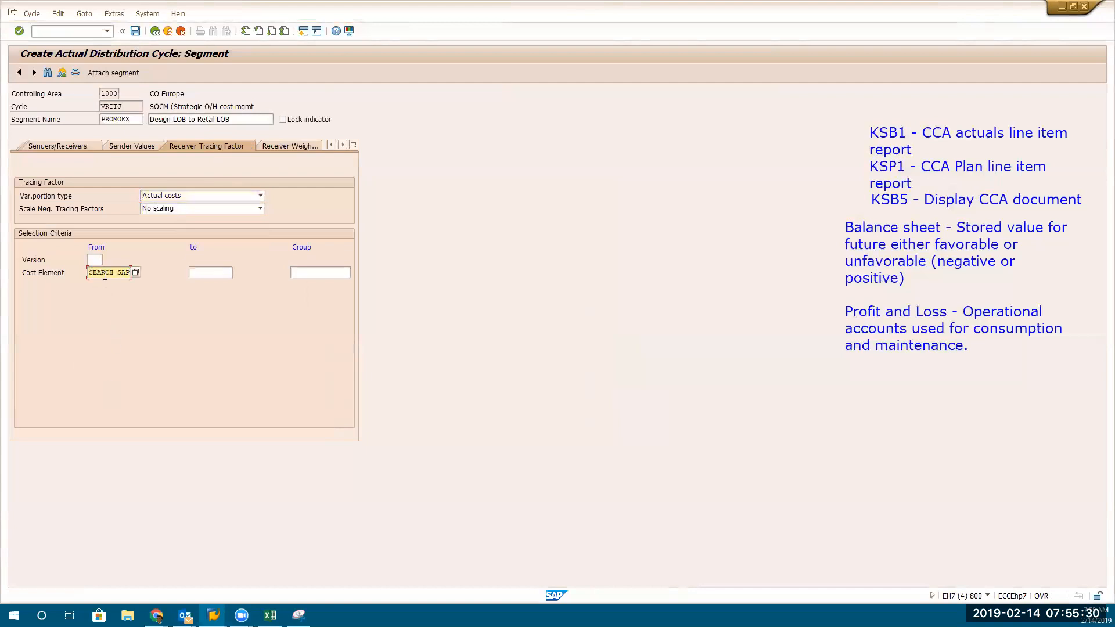
{"action": "key", "text": "ctrl+a"}
{"action": "type", "text": "4"}
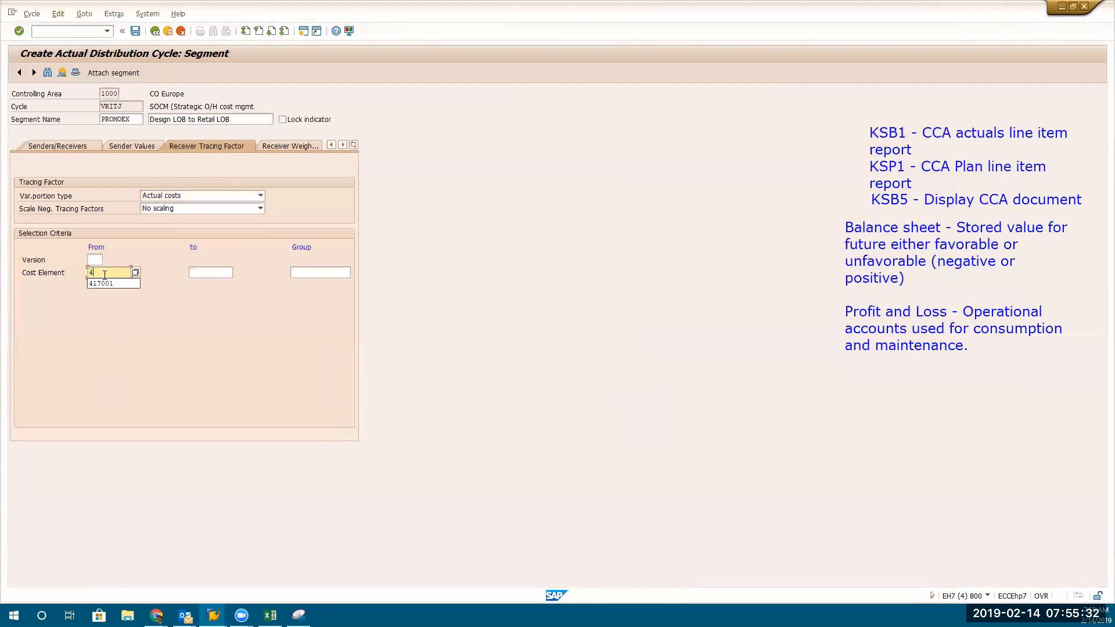
{"action": "left_click", "coordinate": [101, 286]}
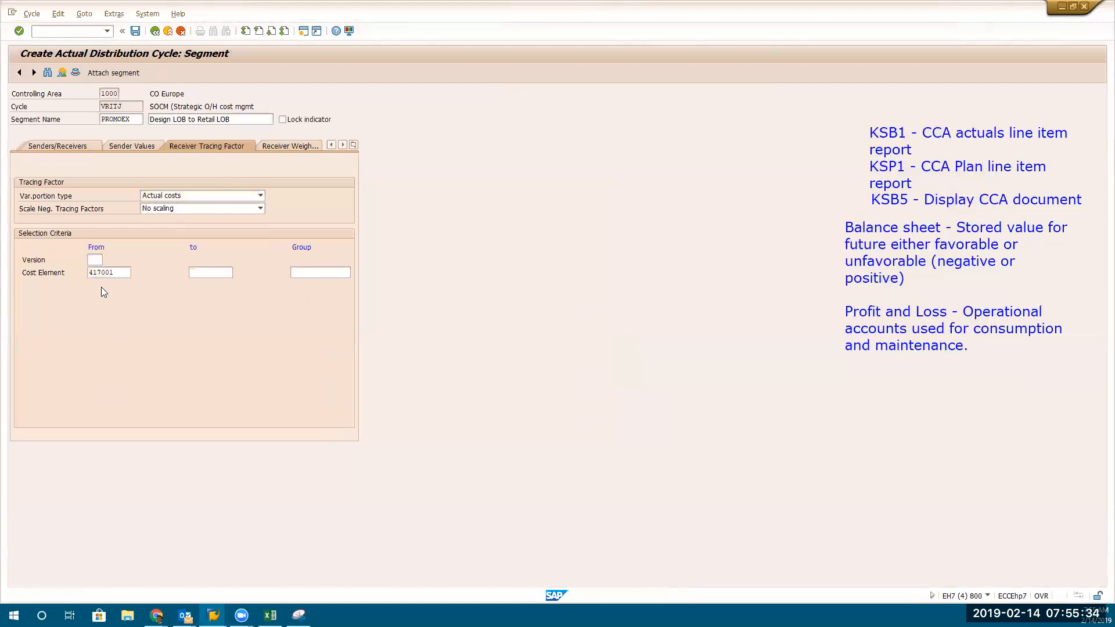
{"action": "key", "text": "Return"}
Save distribution cycle VRITJ with its segment under the proposed customizing request
{"action": "left_click", "coordinate": [136, 31]}
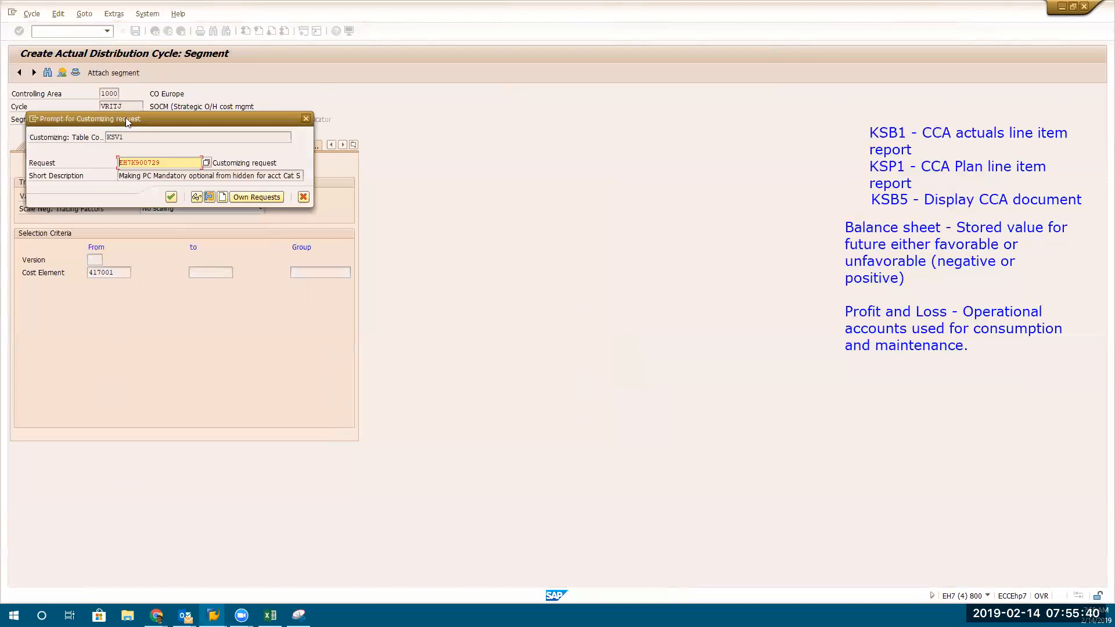
{"action": "left_click_drag", "start_coordinate": [129, 119], "coordinate": [539, 153]}
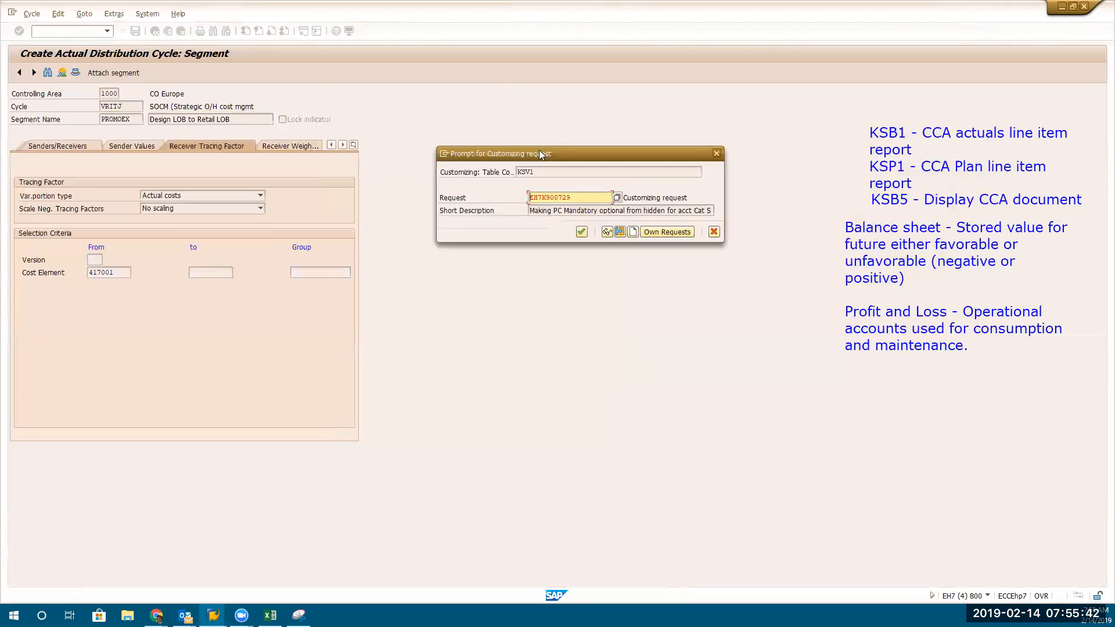
{"action": "left_click", "coordinate": [581, 232]}
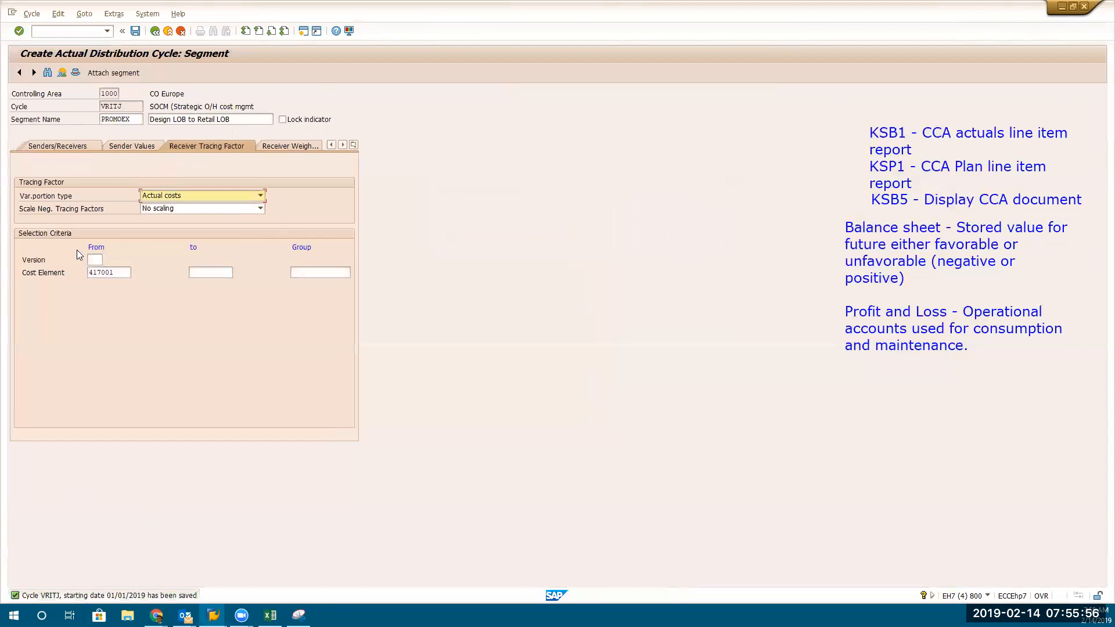
Open the actual distribution execution with transaction KSV5 and set the period range from 1 to 1
{"action": "left_click", "coordinate": [156, 32]}
{"action": "type", "text": "/NKSV5"}
{"action": "key", "text": "Return"}
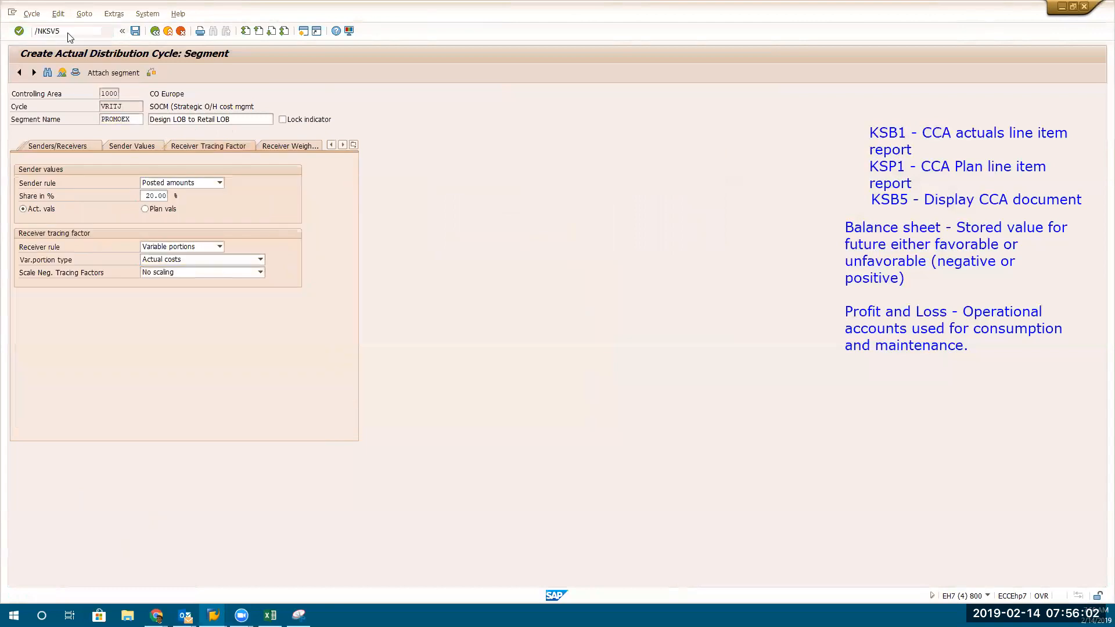
{"action": "type", "text": "1"}
{"action": "left_click", "coordinate": [169, 105]}
{"action": "type", "text": "1"}
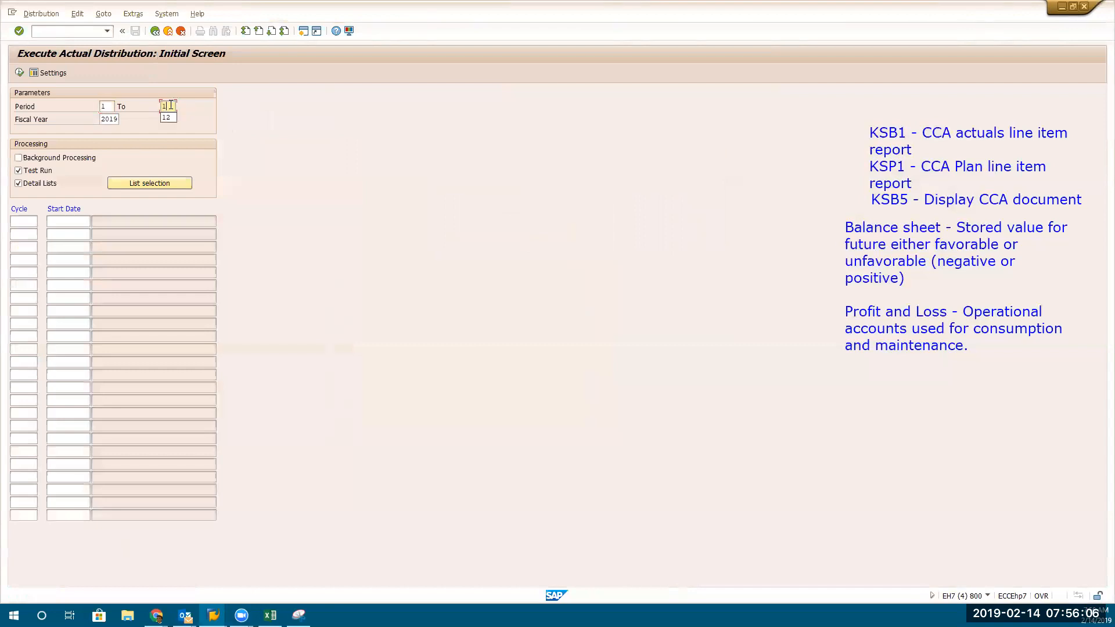
Enter cycle VRITJ for processing and execute the actual distribution as a test run with detail lists
{"action": "left_click", "coordinate": [21, 224]}
{"action": "type", "text": "virtj"}
{"action": "key", "text": "Return"}
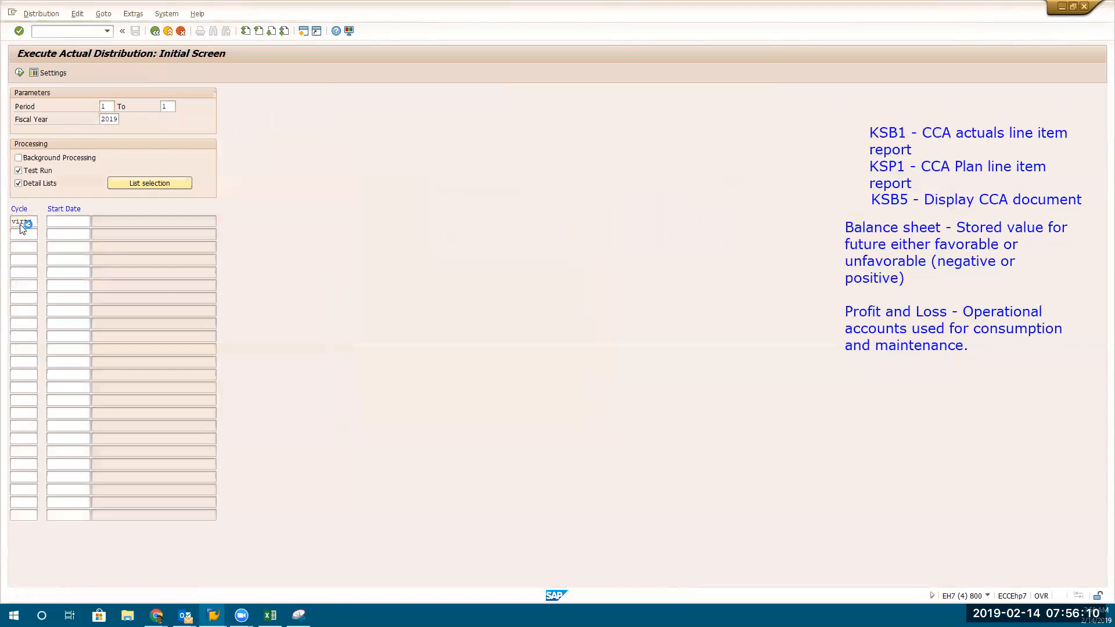
{"action": "key", "text": "BackSpace"}
{"action": "key", "text": "BackSpace"}
{"action": "type", "text": "it"}
{"action": "key", "text": "Return"}
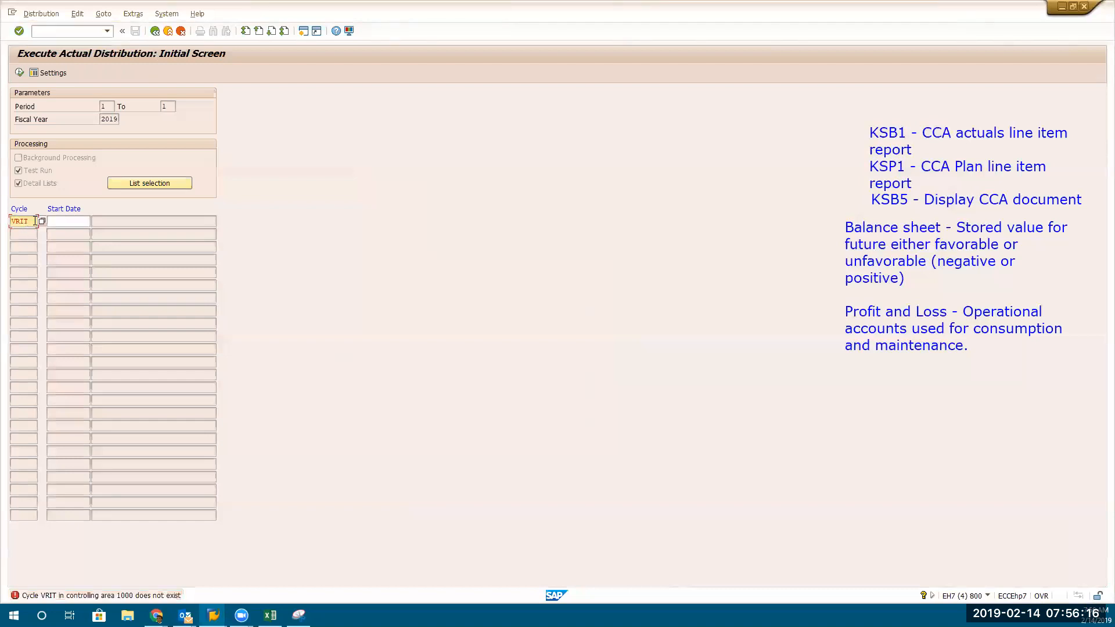
{"action": "type", "text": "j"}
{"action": "key", "text": "Return"}
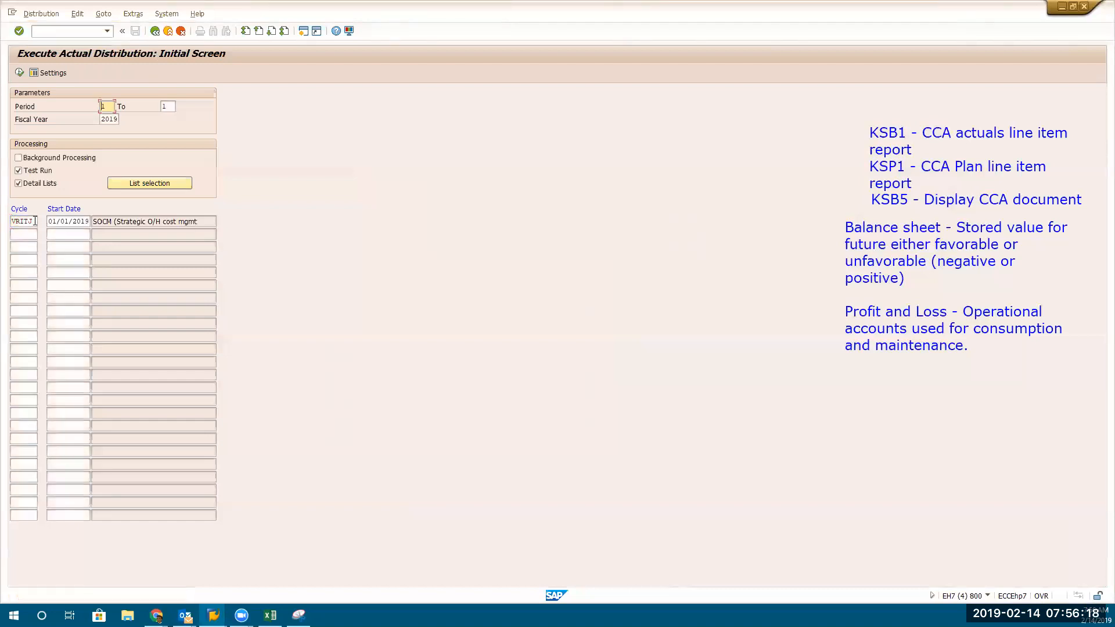
{"action": "left_click", "coordinate": [178, 222]}
{"action": "left_click", "coordinate": [20, 73]}
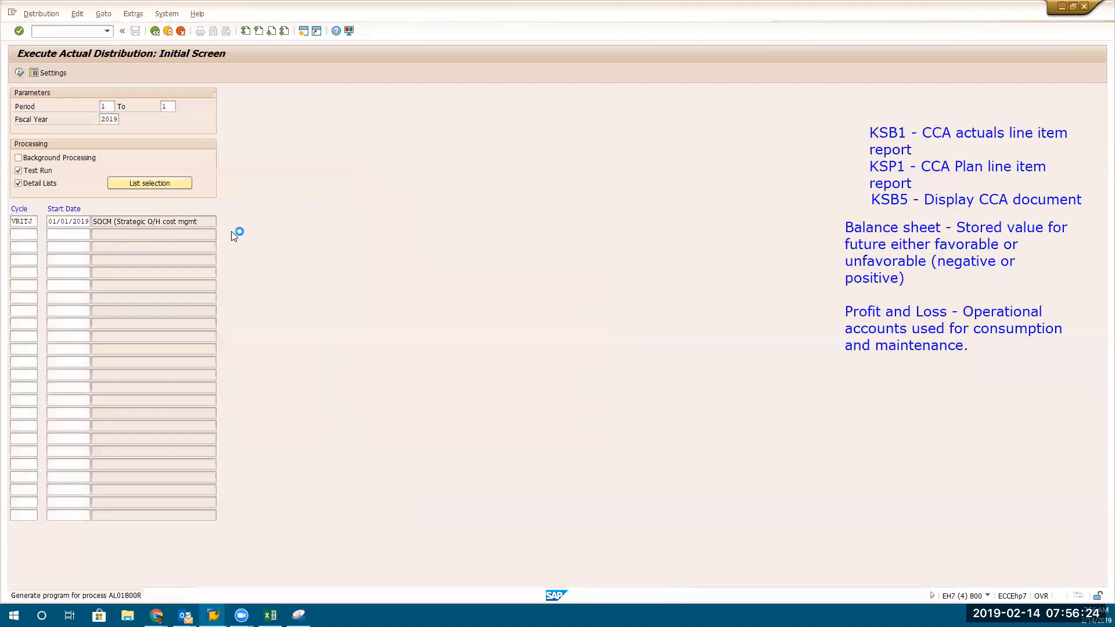
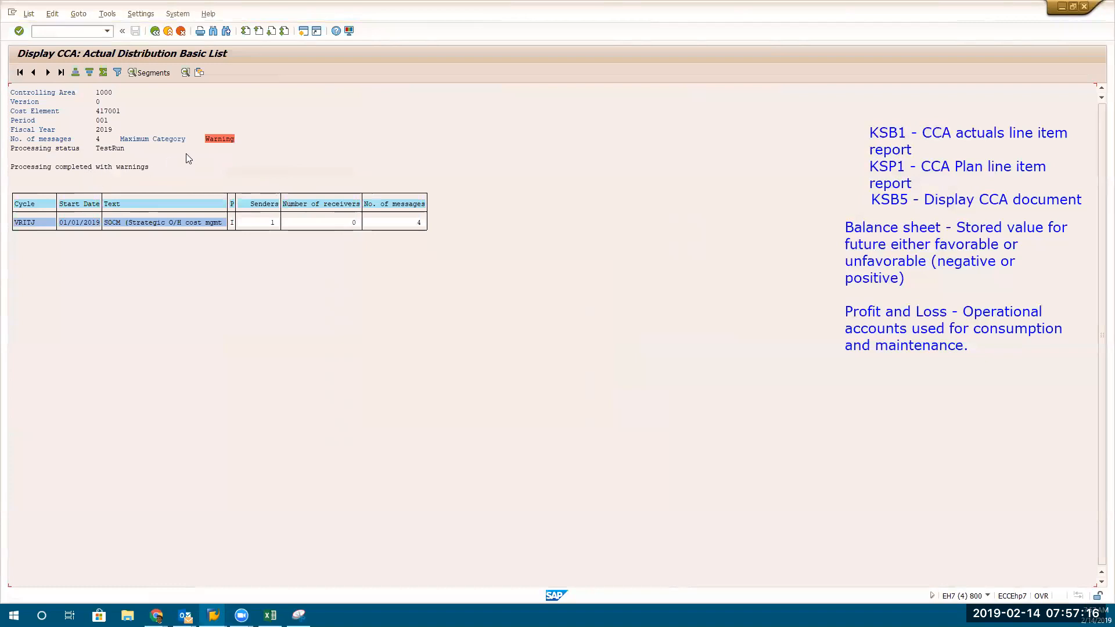
Examine the test run's warning messages and the share, senders and receivers of segment PROMOEX in the segment list
{"action": "left_click", "coordinate": [212, 145]}
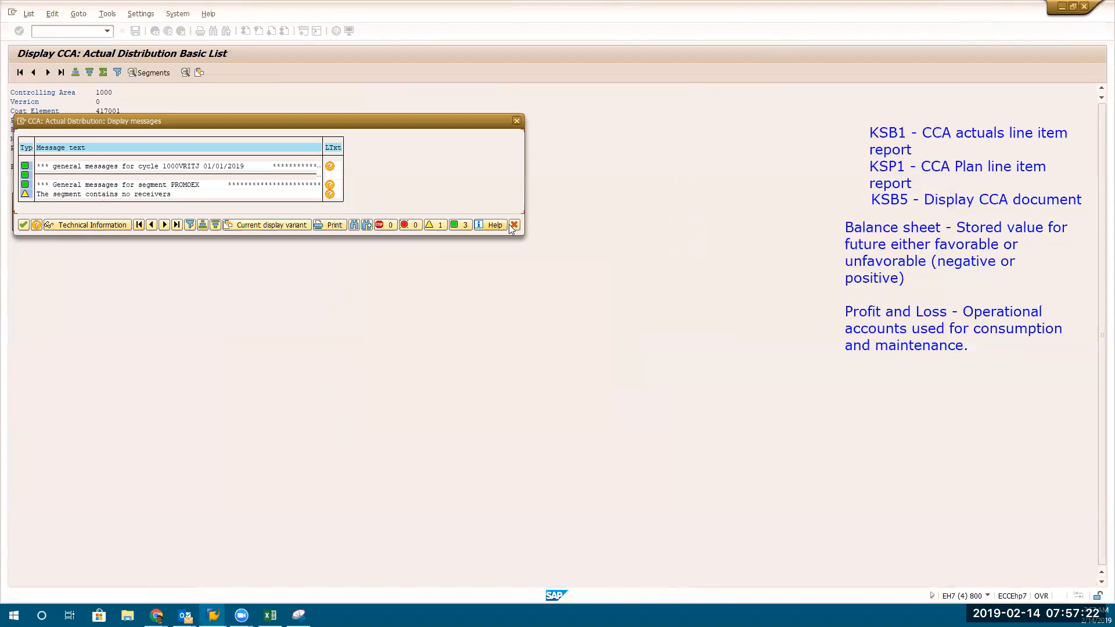
{"action": "left_click", "coordinate": [515, 120]}
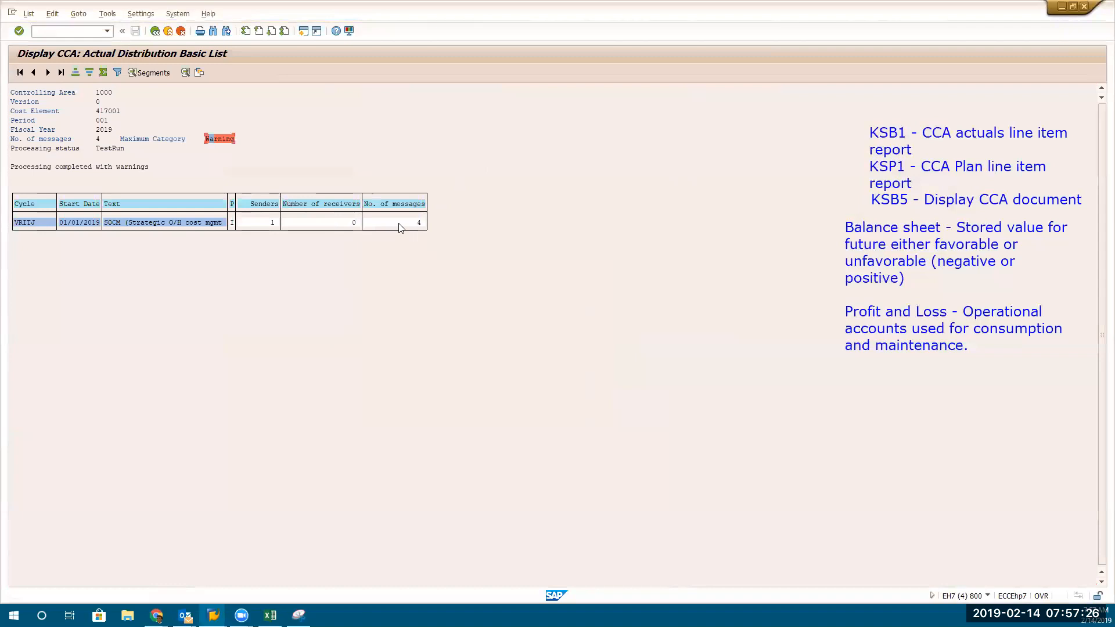
{"action": "left_click", "coordinate": [333, 223]}
{"action": "left_click", "coordinate": [146, 72]}
{"action": "left_click", "coordinate": [103, 206]}
{"action": "left_click", "coordinate": [55, 208]}
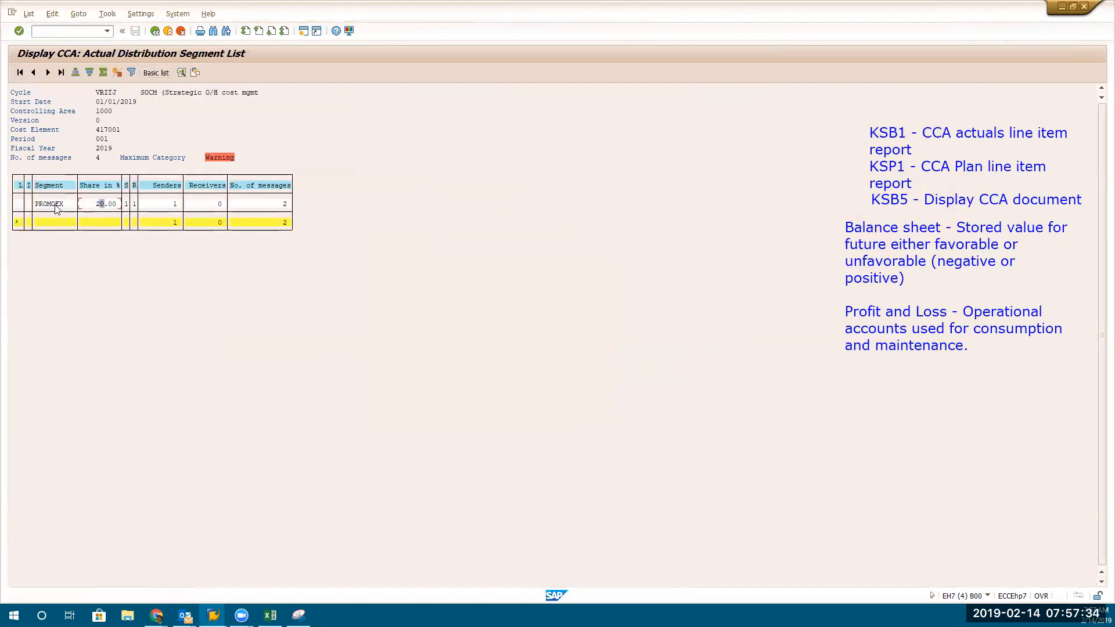
{"action": "left_click", "coordinate": [105, 207]}
{"action": "left_click", "coordinate": [212, 206]}
{"action": "left_click", "coordinate": [280, 206]}
{"action": "double_click", "coordinate": [226, 158]}
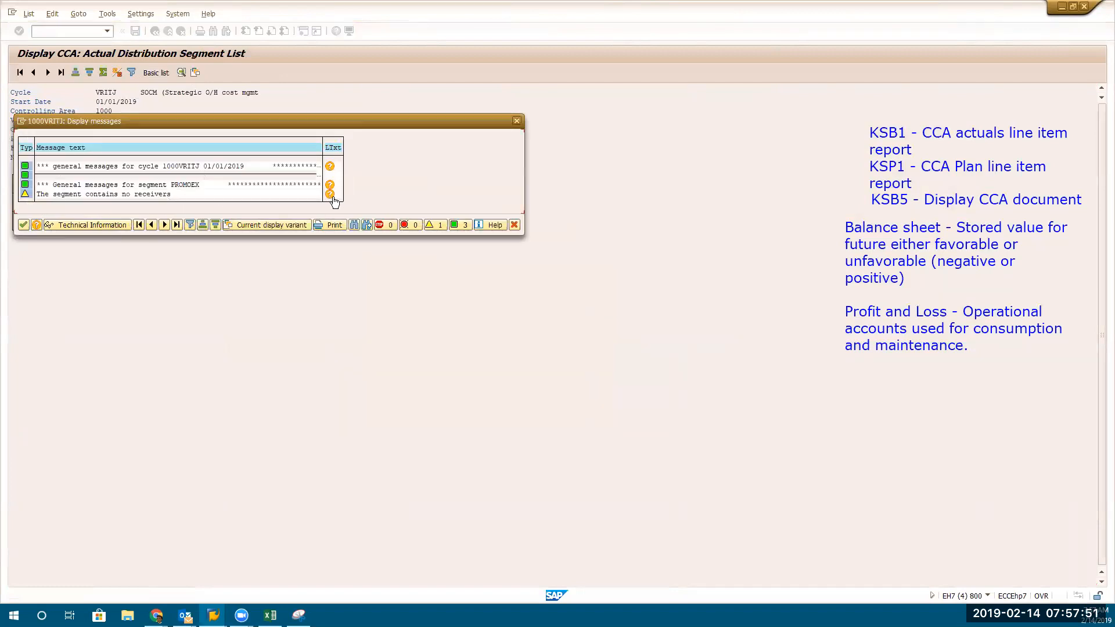
{"action": "left_click", "coordinate": [516, 224]}
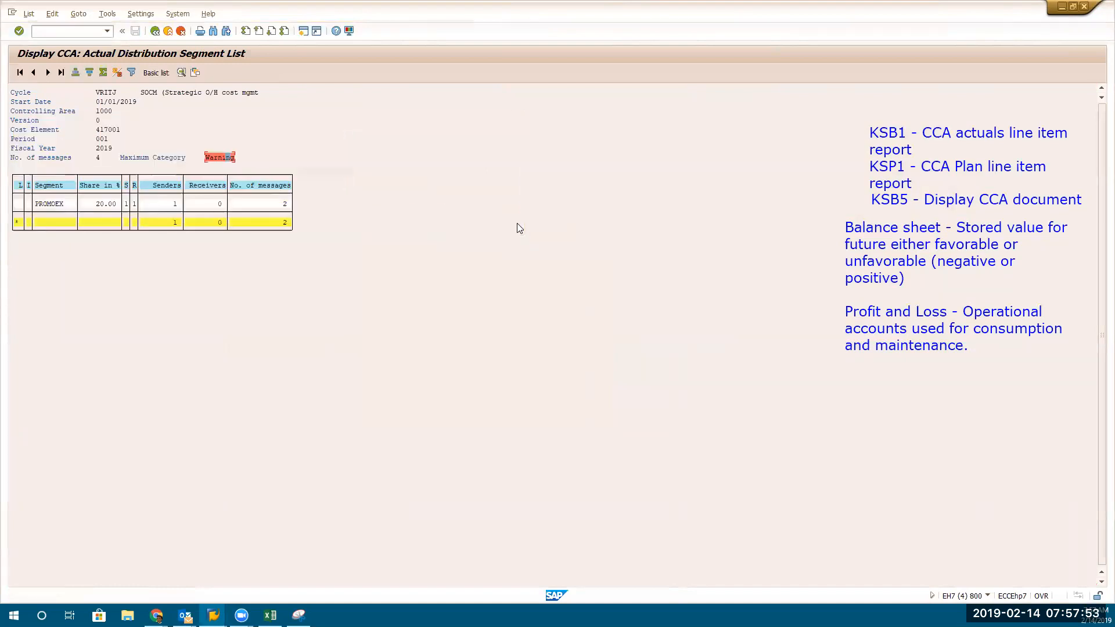
Open actual distribution cycle VRITJ with start date 01/01/2019 for changing in a new session, using transaction KSV2
{"action": "left_click", "coordinate": [56, 32]}
{"action": "type", "text": "/OS"}
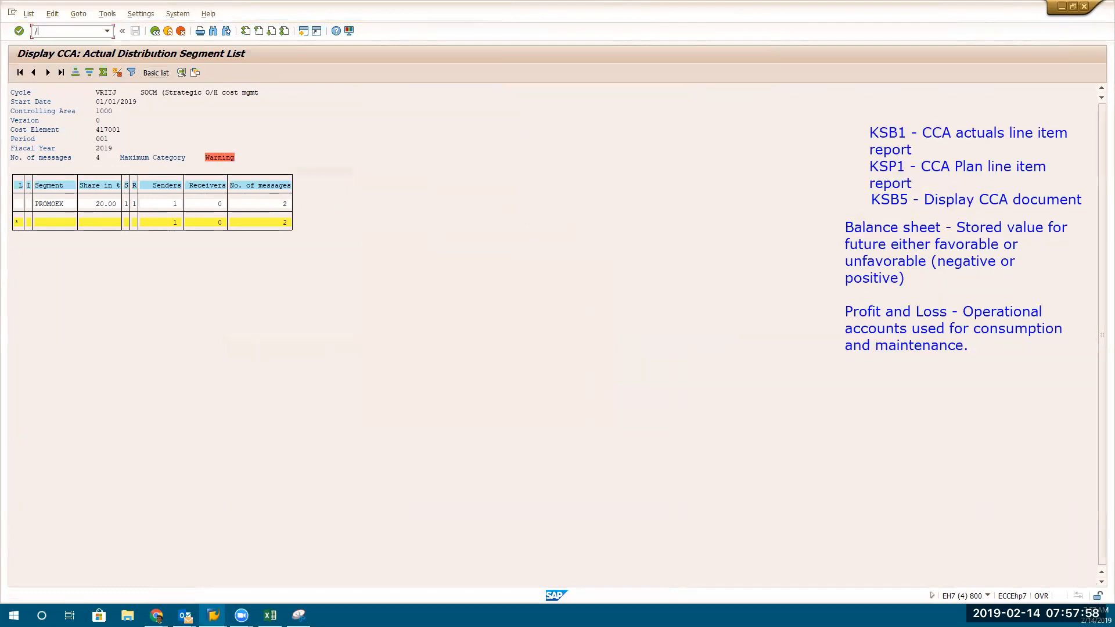
{"action": "type", "text": "KV3"}
{"action": "key", "text": "Return"}
{"action": "type", "text": "KSV2"}
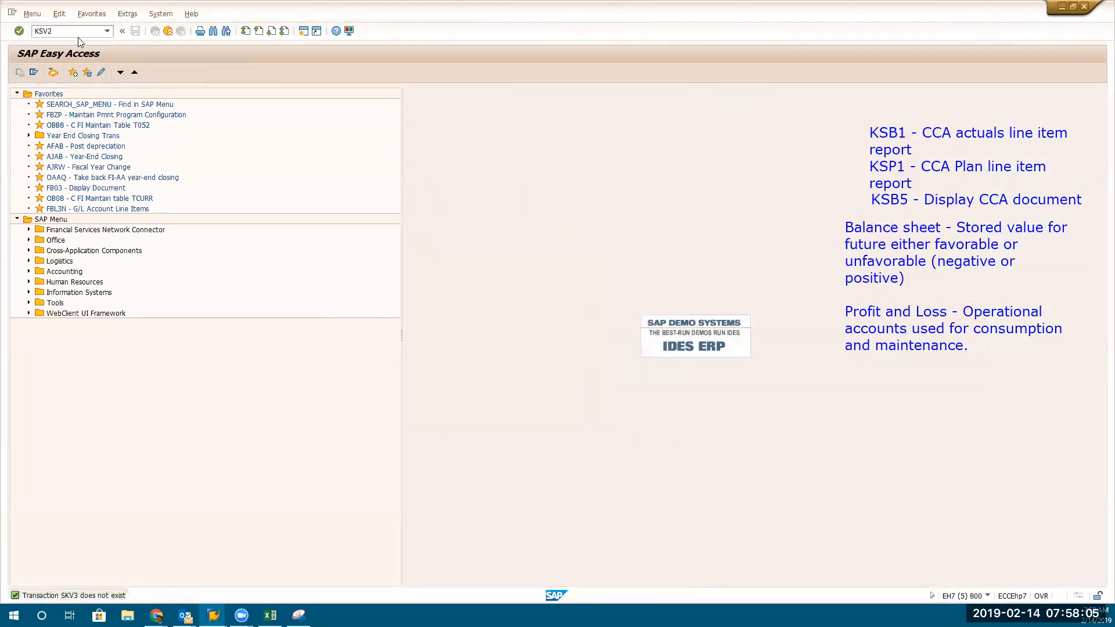
{"action": "key", "text": "Return"}
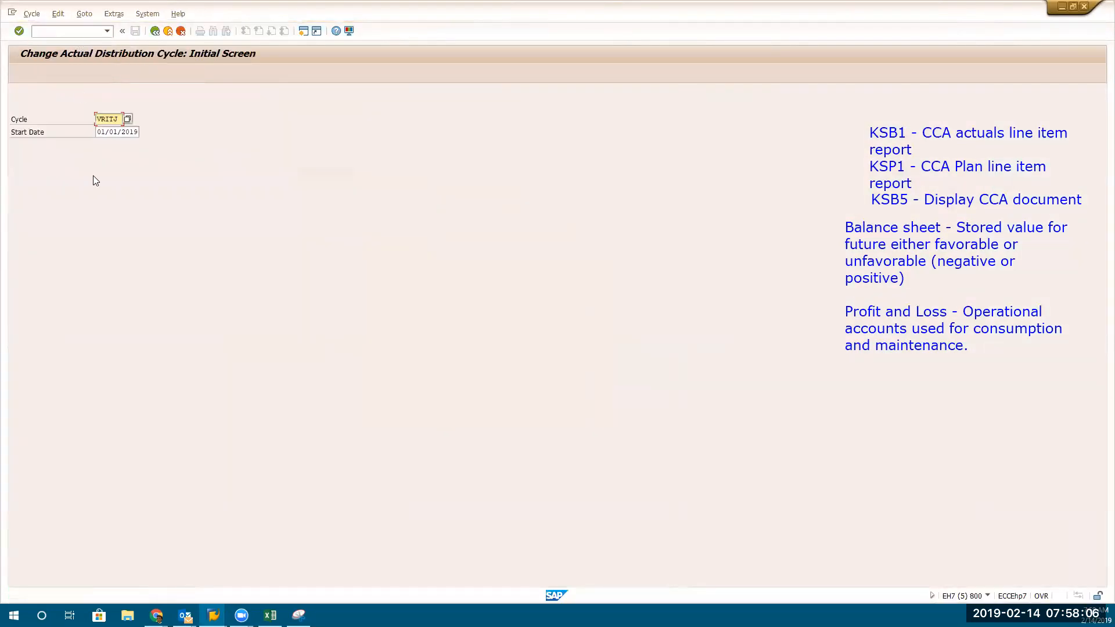
{"action": "key", "text": "Return"}
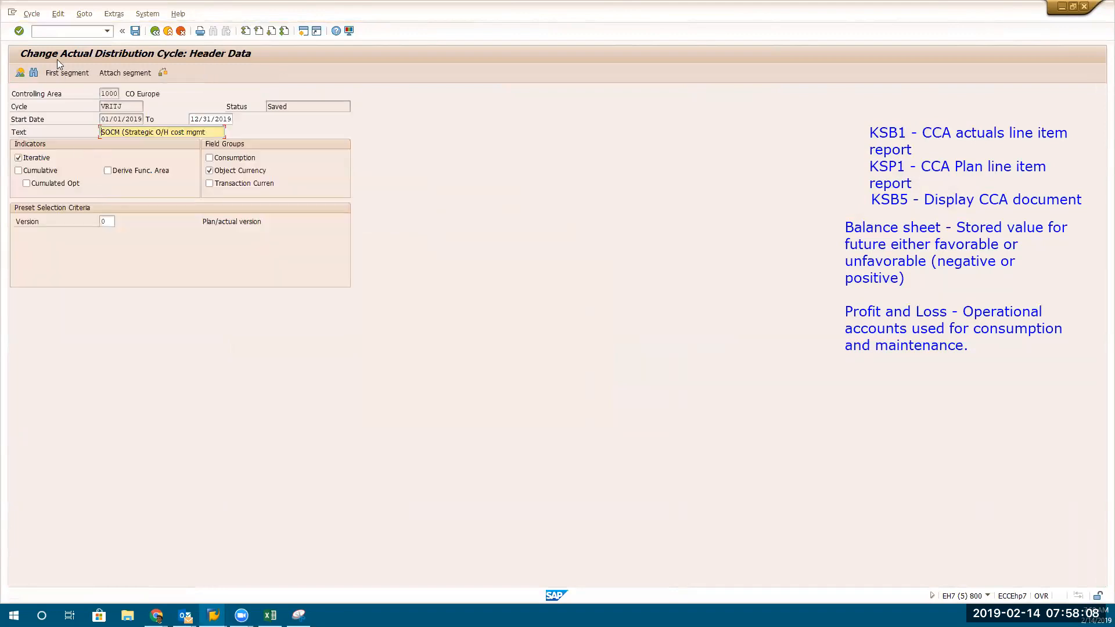
Check the receiver cost center in the senders and receivers of the cycle's first segment
{"action": "left_click", "coordinate": [60, 73]}
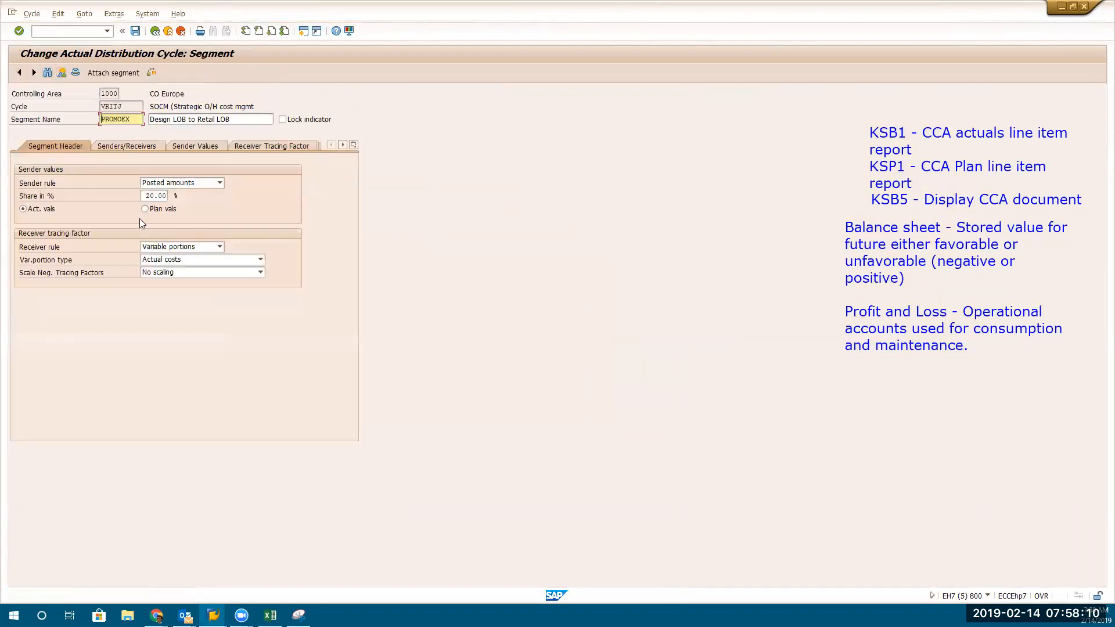
{"action": "left_click", "coordinate": [121, 146]}
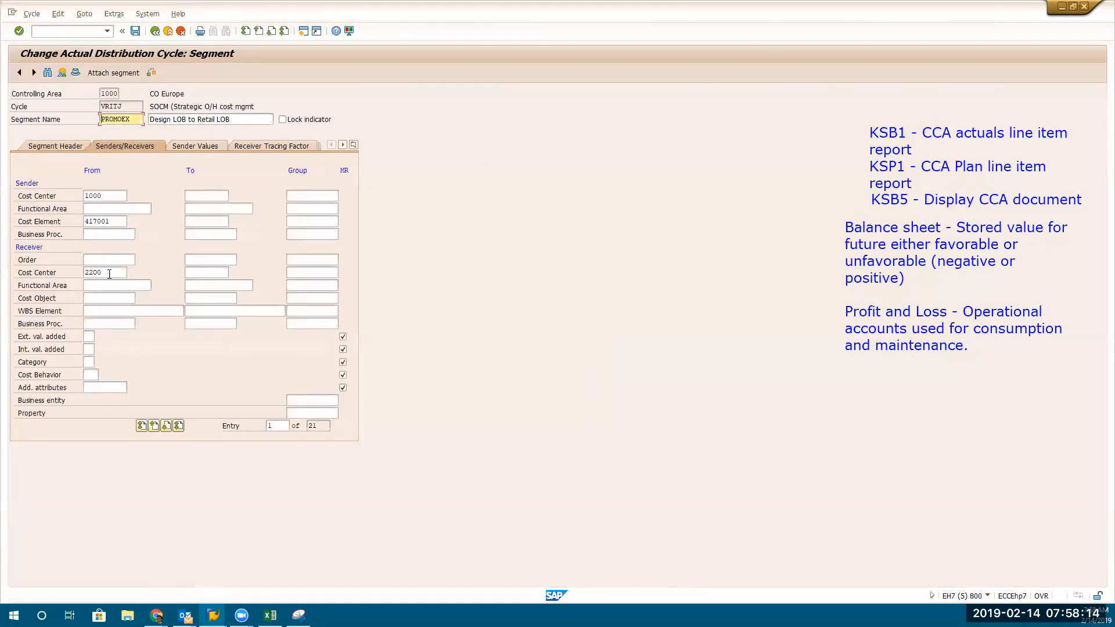
{"action": "left_click", "coordinate": [110, 272]}
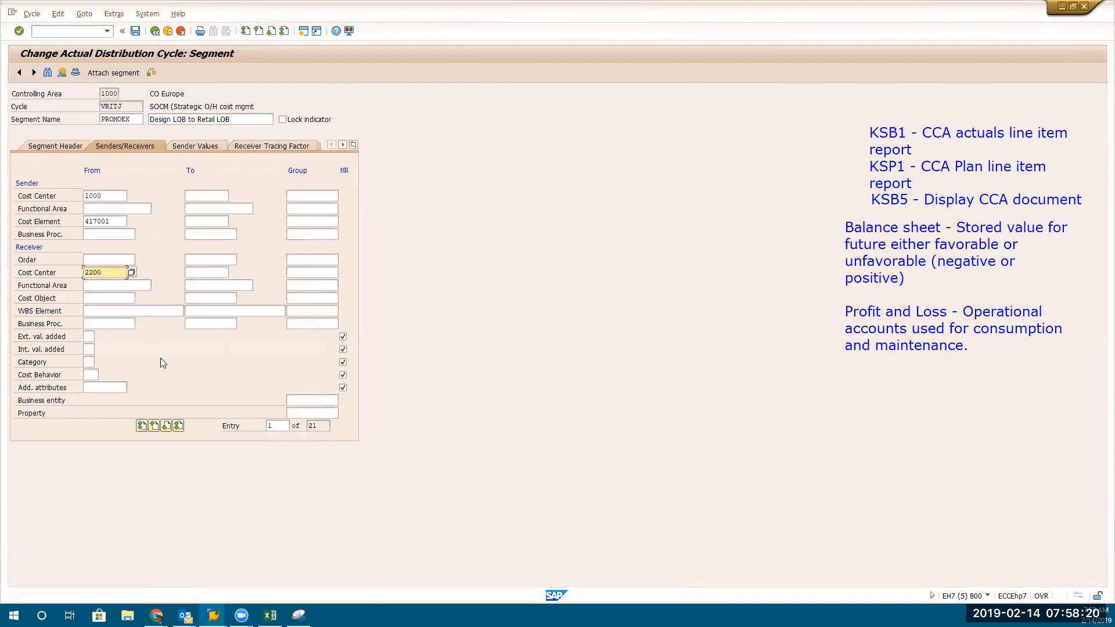
Set the receiver cost center of segment PROMOEX to 2200 and save the cycle under the proposed customizing request
{"action": "key", "text": "BackSpace"}
{"action": "key", "text": "BackSpace"}
{"action": "type", "text": "00"}
{"action": "left_click", "coordinate": [135, 31]}
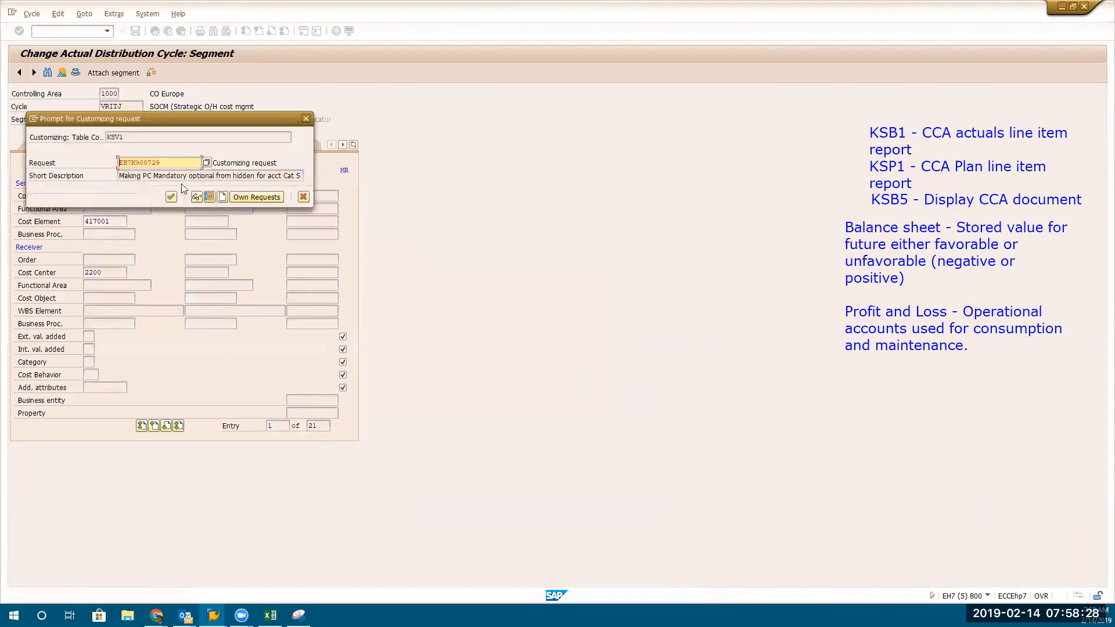
{"action": "left_click", "coordinate": [170, 197]}
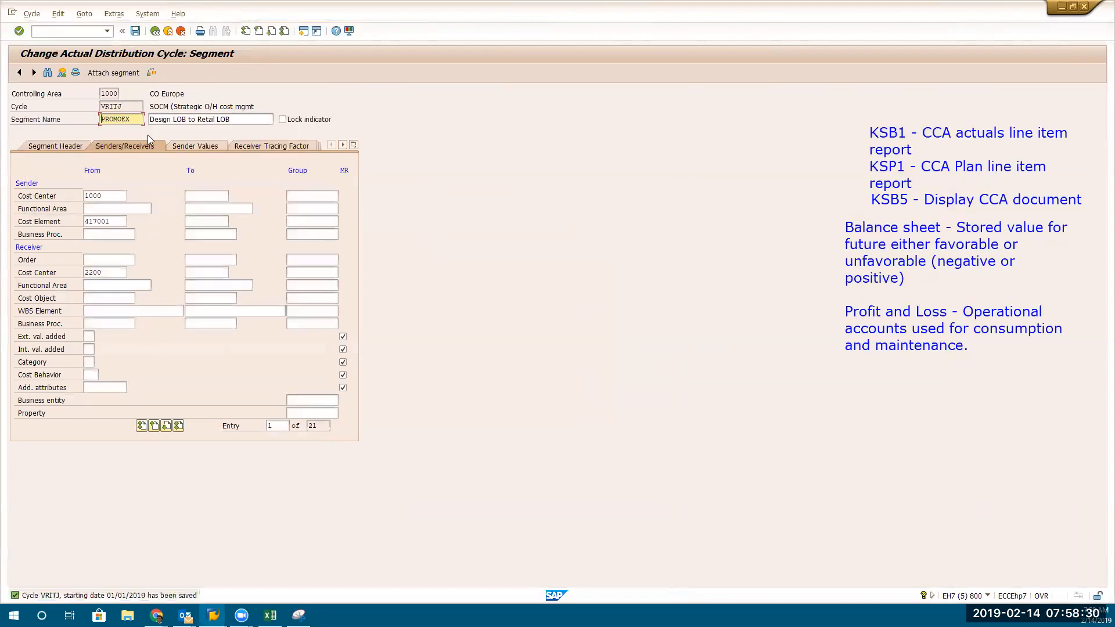
Go to the distribution execution session and leave the previous run's segment list and basic list, back to its initial screen
{"action": "left_click", "coordinate": [155, 32]}
{"action": "left_click", "coordinate": [155, 32]}
{"action": "left_click", "coordinate": [155, 31]}
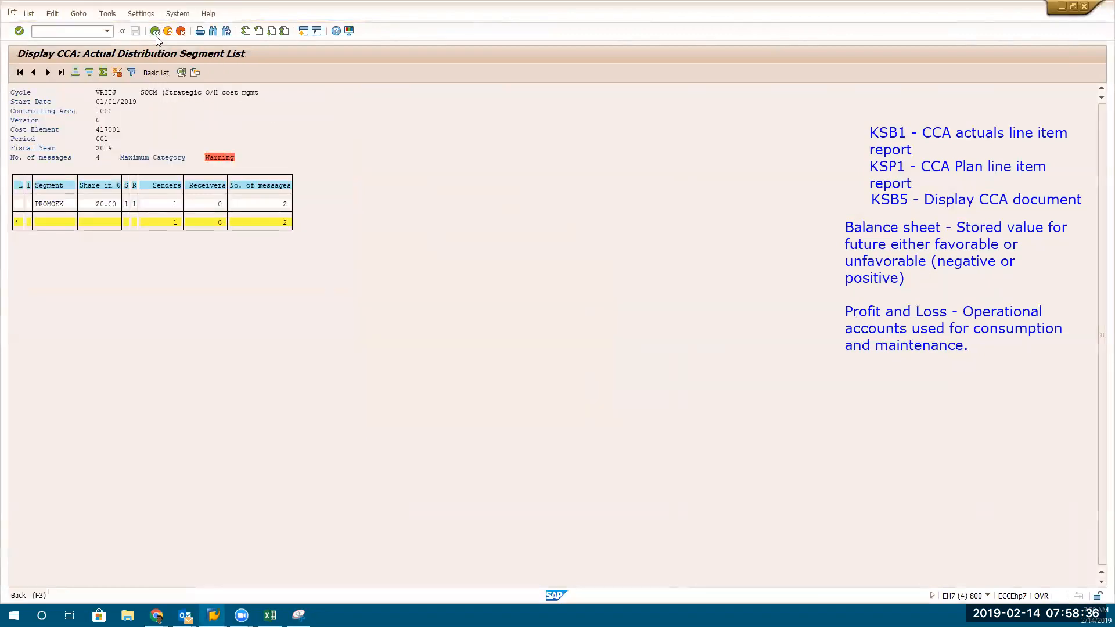
{"action": "left_click", "coordinate": [156, 35]}
{"action": "key", "text": "F3"}
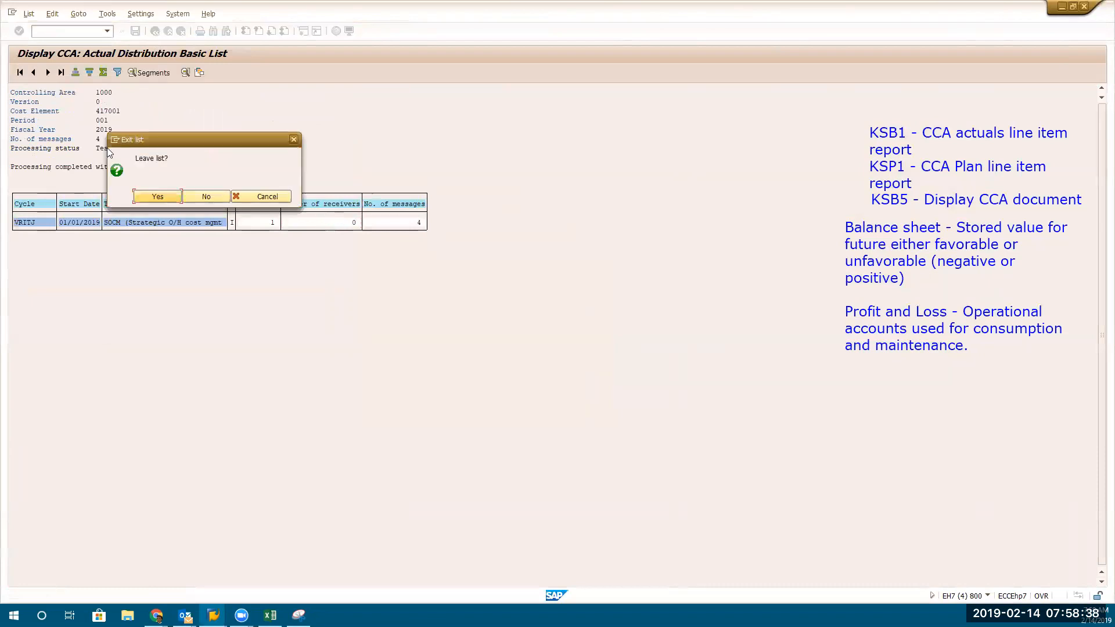
{"action": "left_click", "coordinate": [158, 197]}
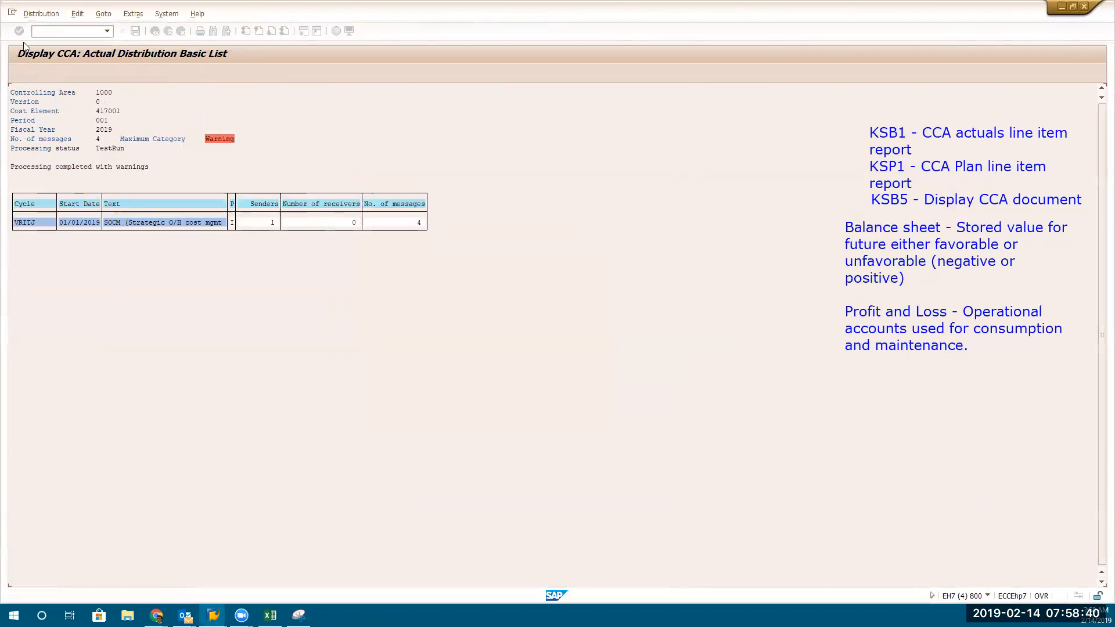
Execute the test run of cycle VRITJ for period 1 of 2019, check its warning messages, and leave the results list
{"action": "left_click", "coordinate": [20, 72]}
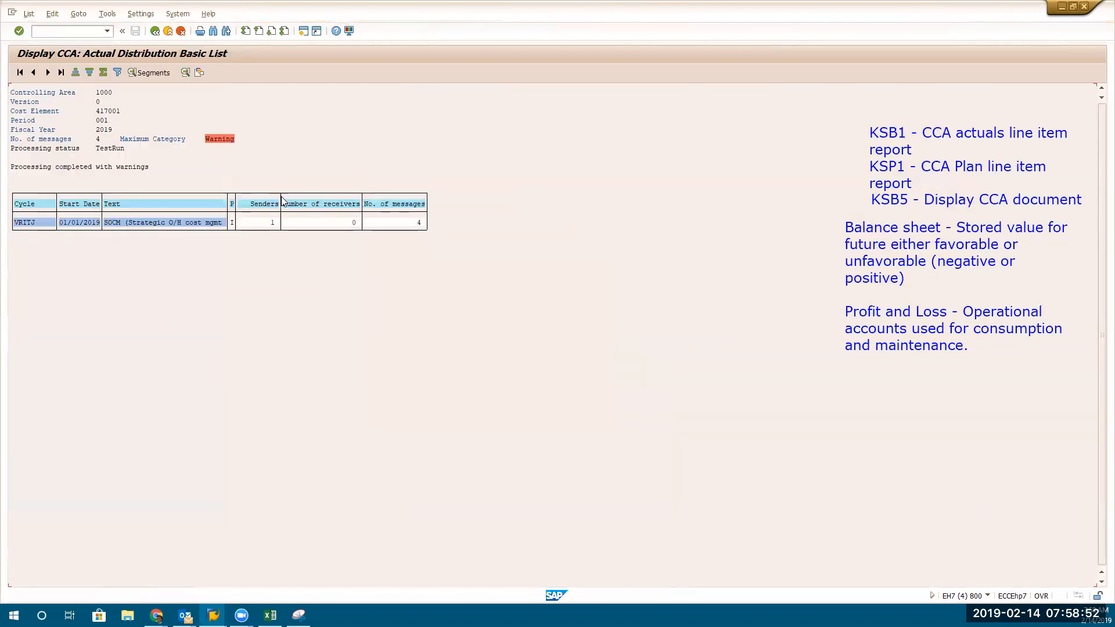
{"action": "double_click", "coordinate": [229, 139]}
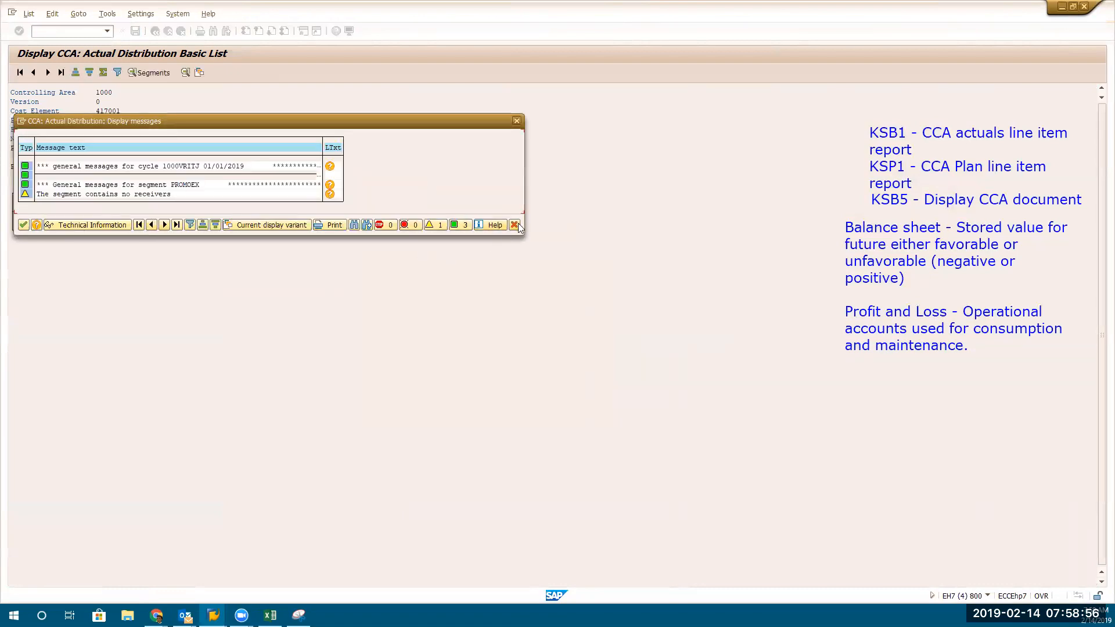
{"action": "left_click", "coordinate": [515, 225]}
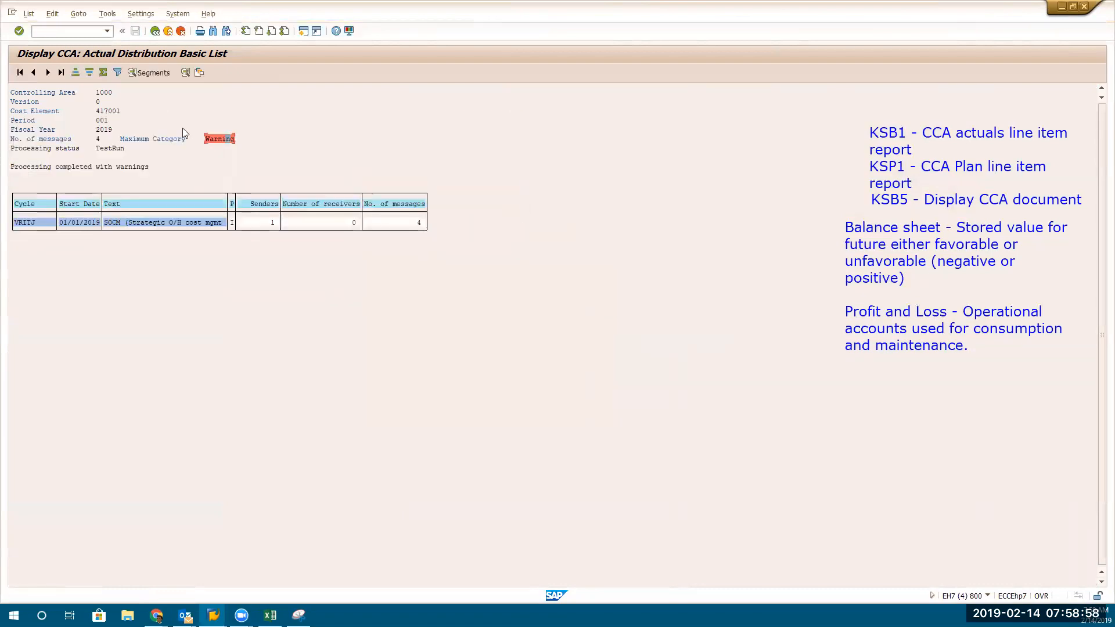
{"action": "left_click", "coordinate": [155, 31]}
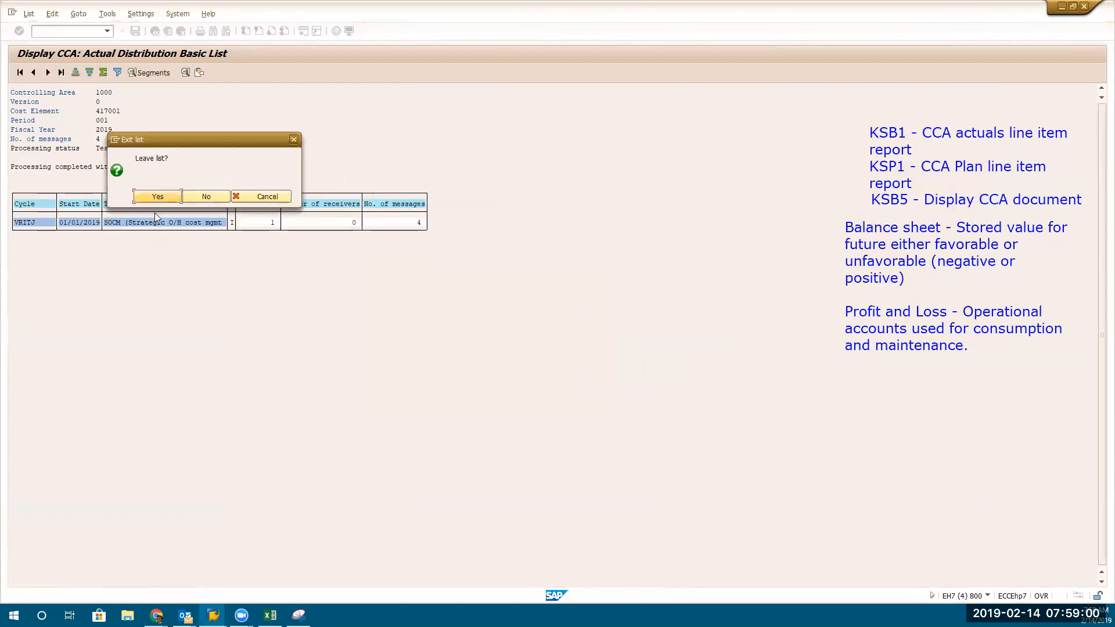
{"action": "left_click", "coordinate": [156, 198]}
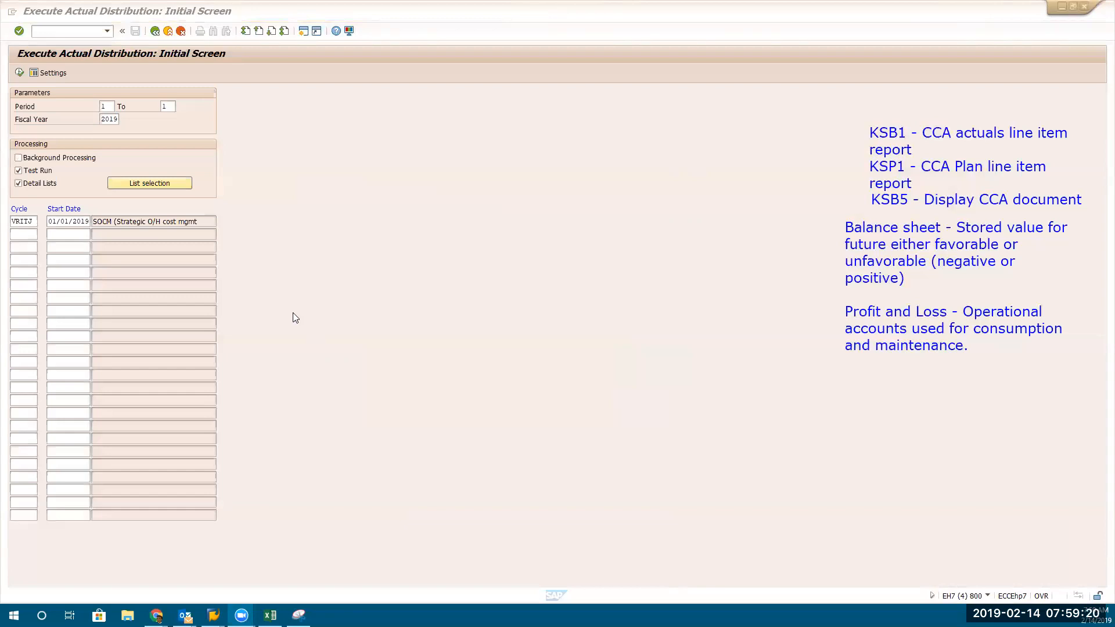
Switch to the session for changing the distribution cycle and save cycle VRITJ from its header data under the proposed customizing request
{"action": "left_click", "coordinate": [132, 224]}
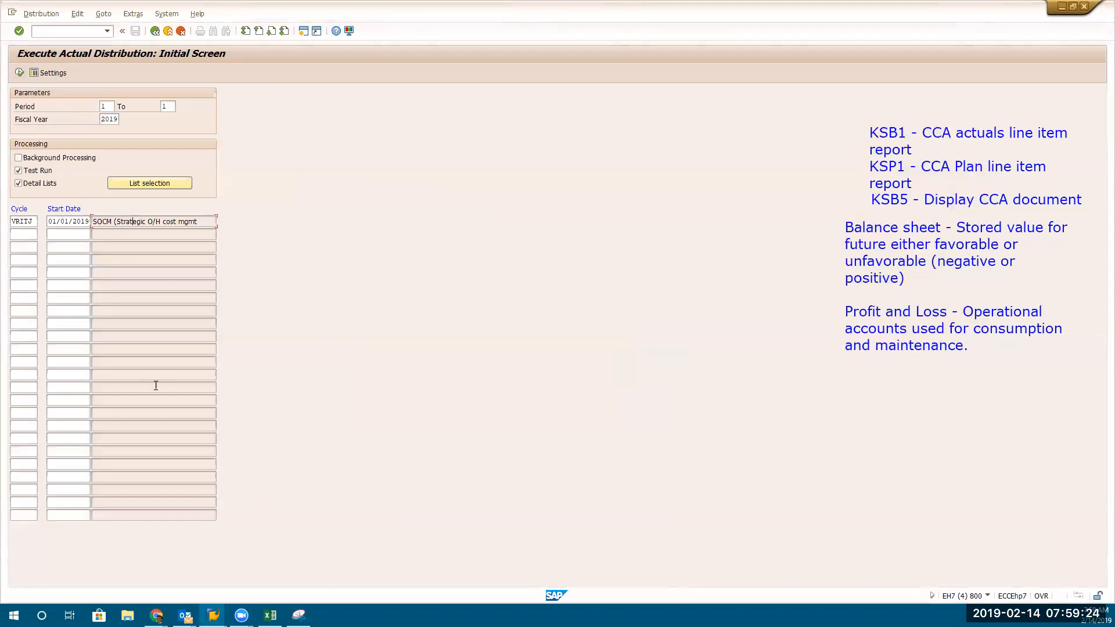
{"action": "left_click", "coordinate": [213, 615]}
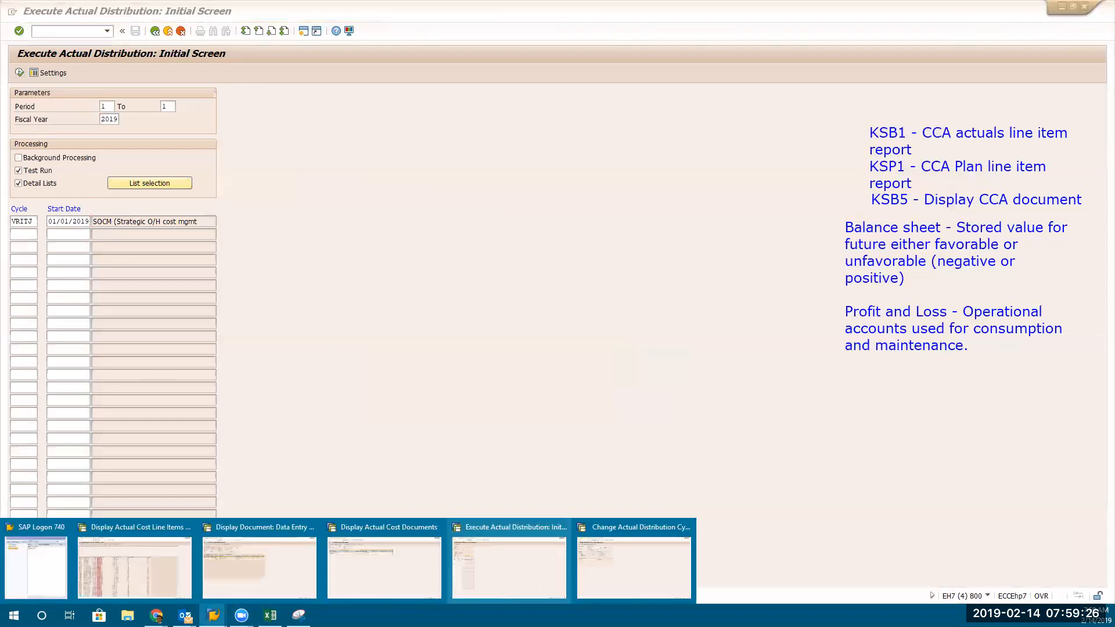
{"action": "left_click", "coordinate": [500, 574]}
{"action": "left_click", "coordinate": [211, 613]}
{"action": "left_click", "coordinate": [641, 560]}
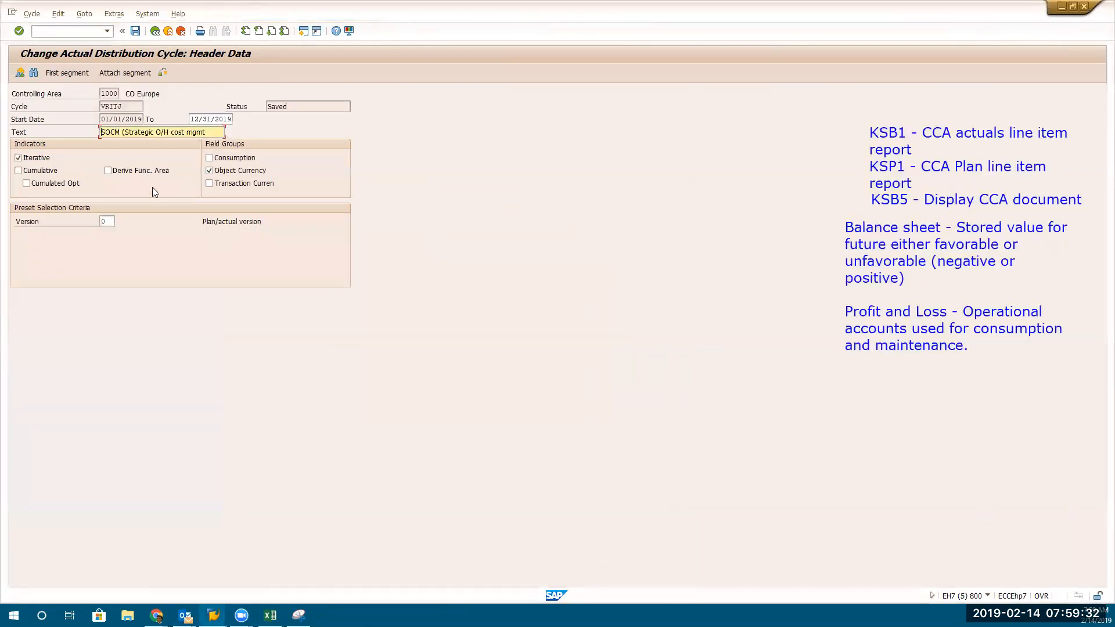
{"action": "left_click", "coordinate": [135, 30]}
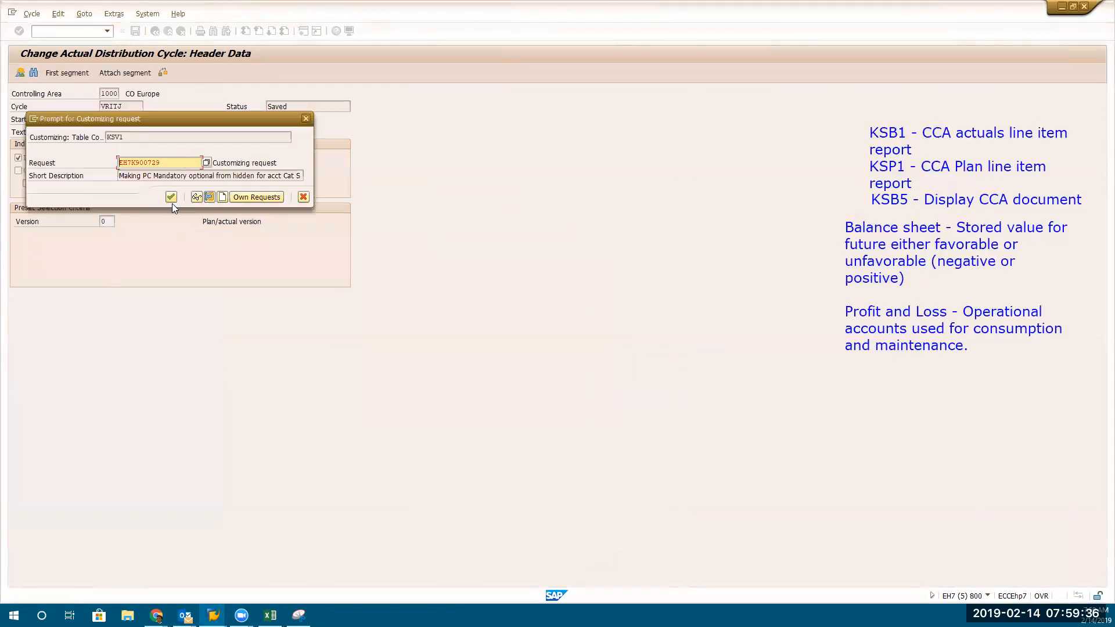
{"action": "left_click", "coordinate": [171, 201]}
{"action": "left_click", "coordinate": [172, 197]}
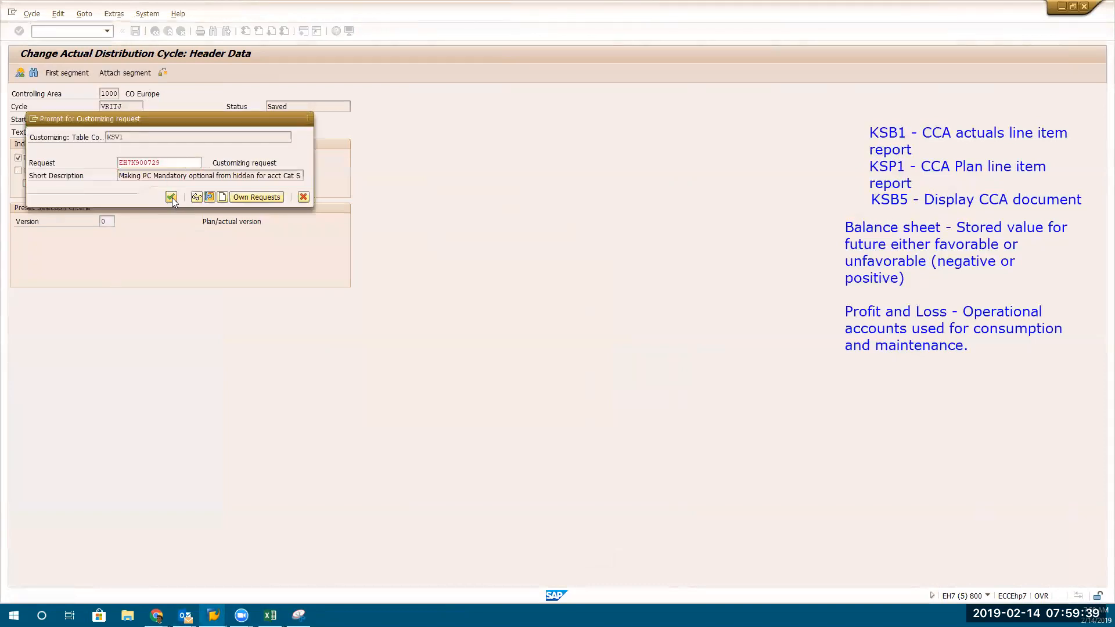
In the cycle's first segment, set the scaling of negative tracing factors to Standard scaling
{"action": "left_click", "coordinate": [62, 75]}
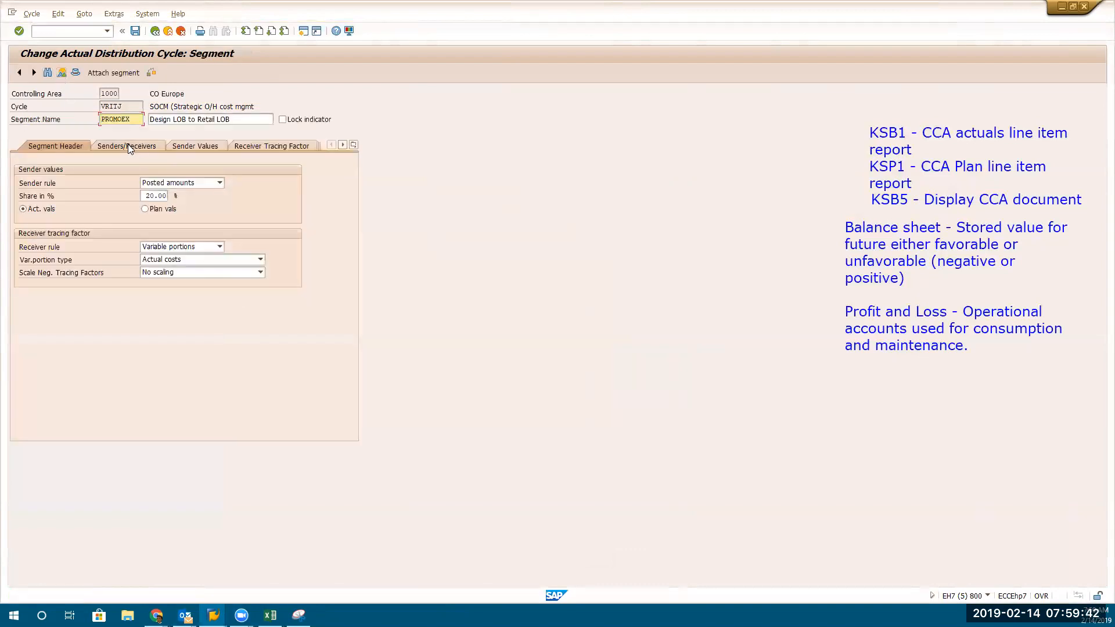
{"action": "left_click", "coordinate": [170, 248]}
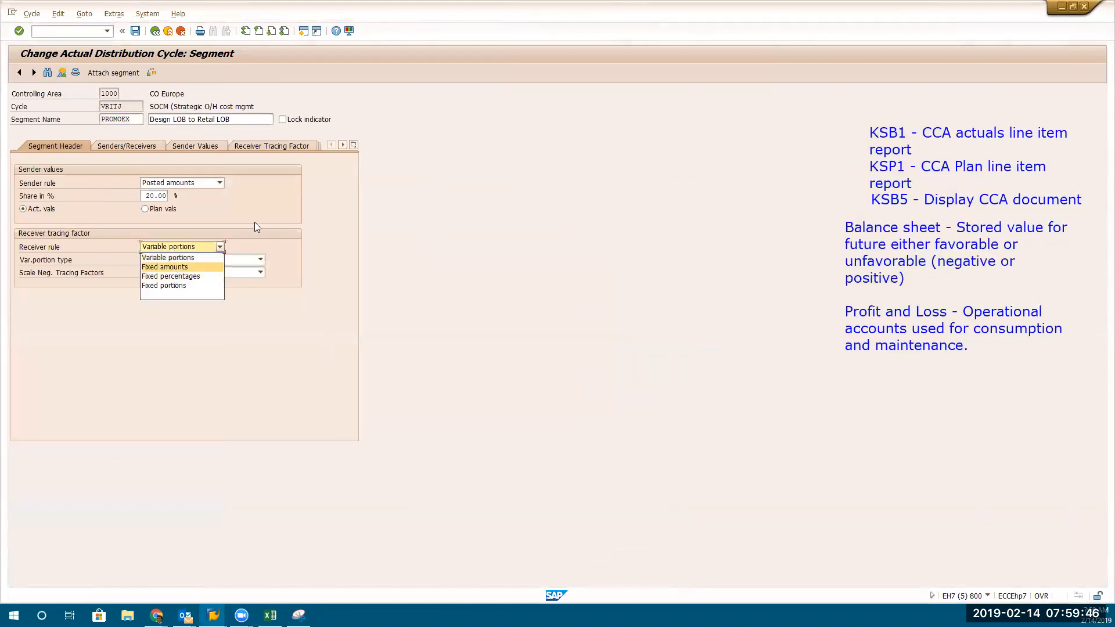
{"action": "left_click", "coordinate": [341, 195]}
{"action": "left_click", "coordinate": [183, 263]}
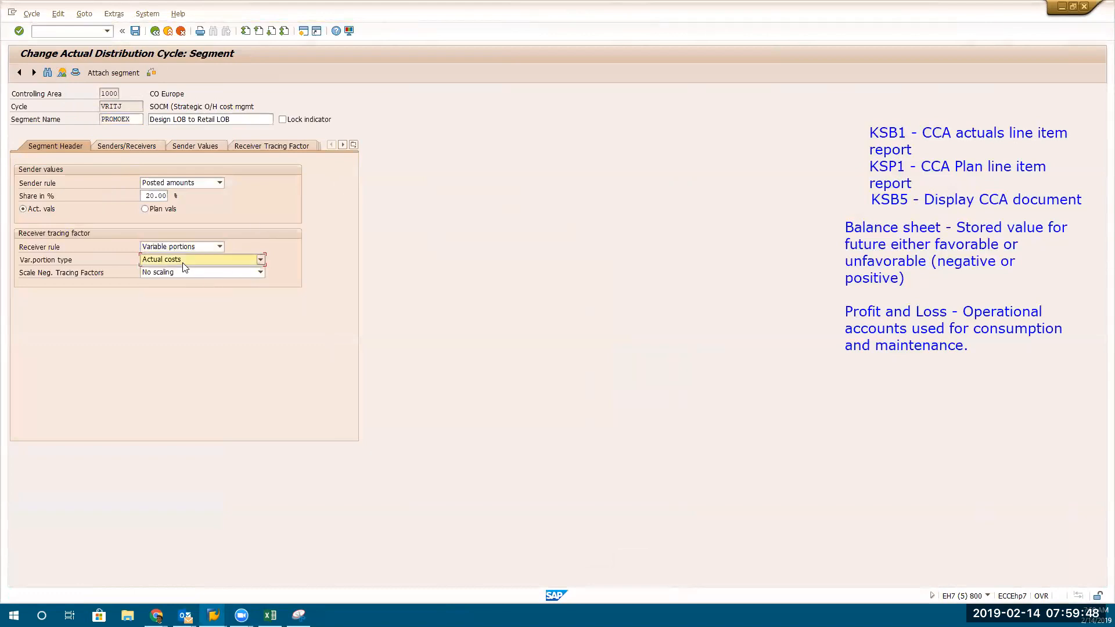
{"action": "left_click", "coordinate": [182, 262]}
{"action": "left_click", "coordinate": [177, 276]}
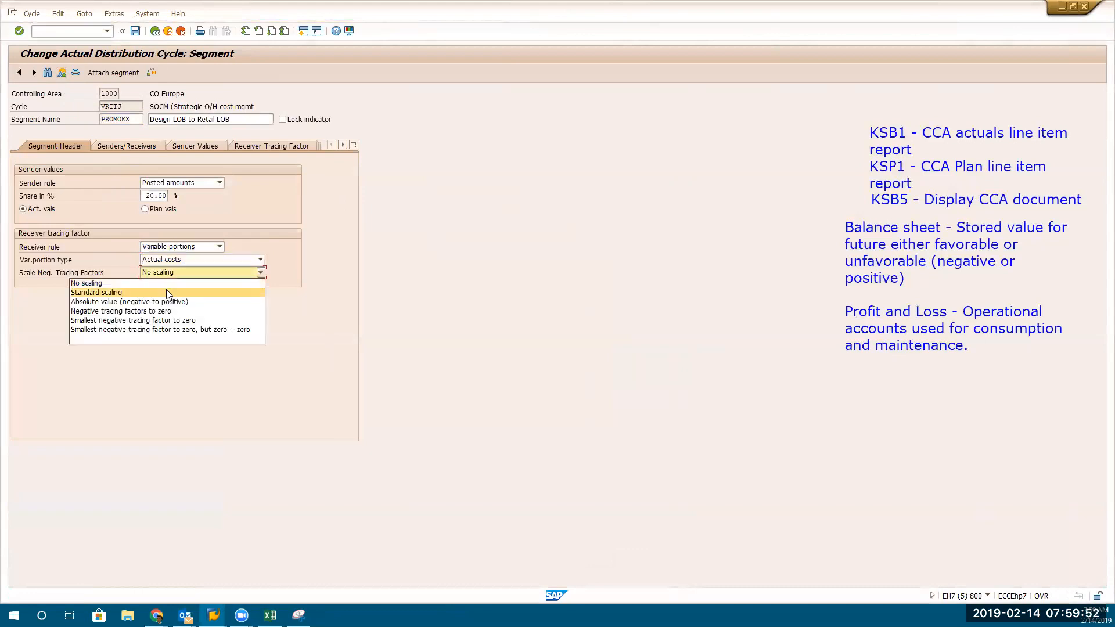
{"action": "left_click", "coordinate": [167, 292]}
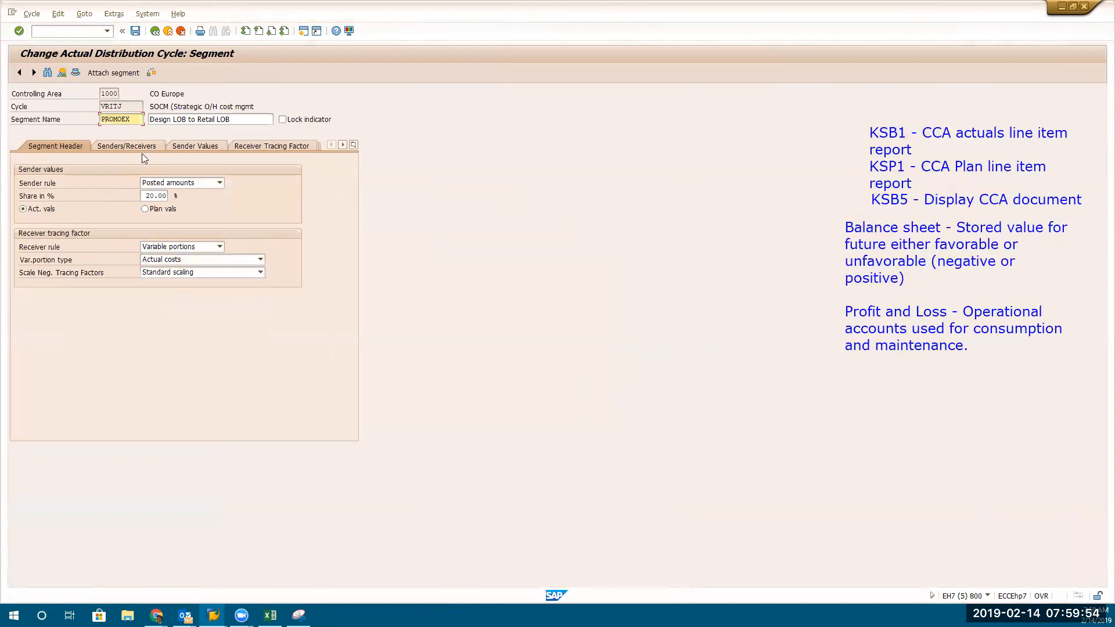
Set the version in the receiver tracing factor's selection criteria to 0 and save the cycle under the proposed customizing request
{"action": "left_click", "coordinate": [132, 142]}
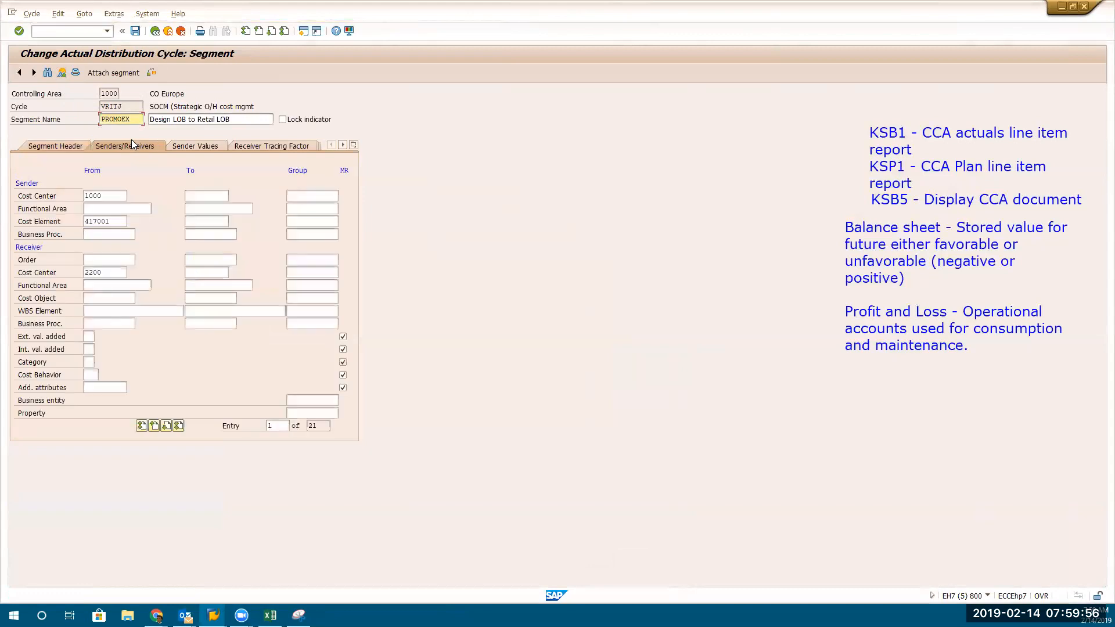
{"action": "left_click", "coordinate": [109, 193]}
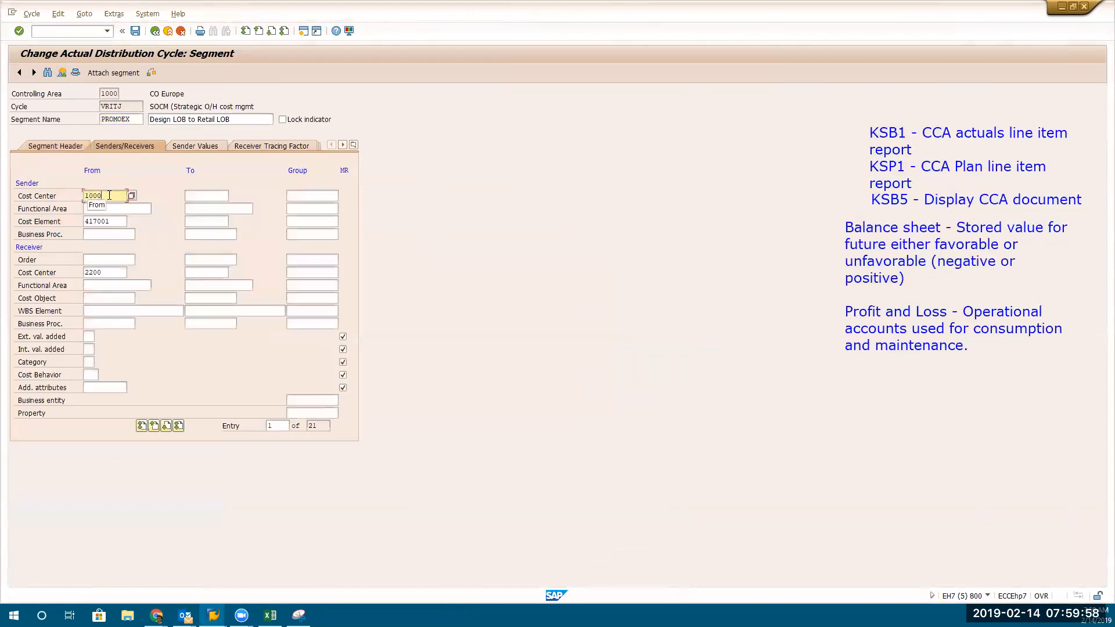
{"action": "left_click", "coordinate": [113, 222]}
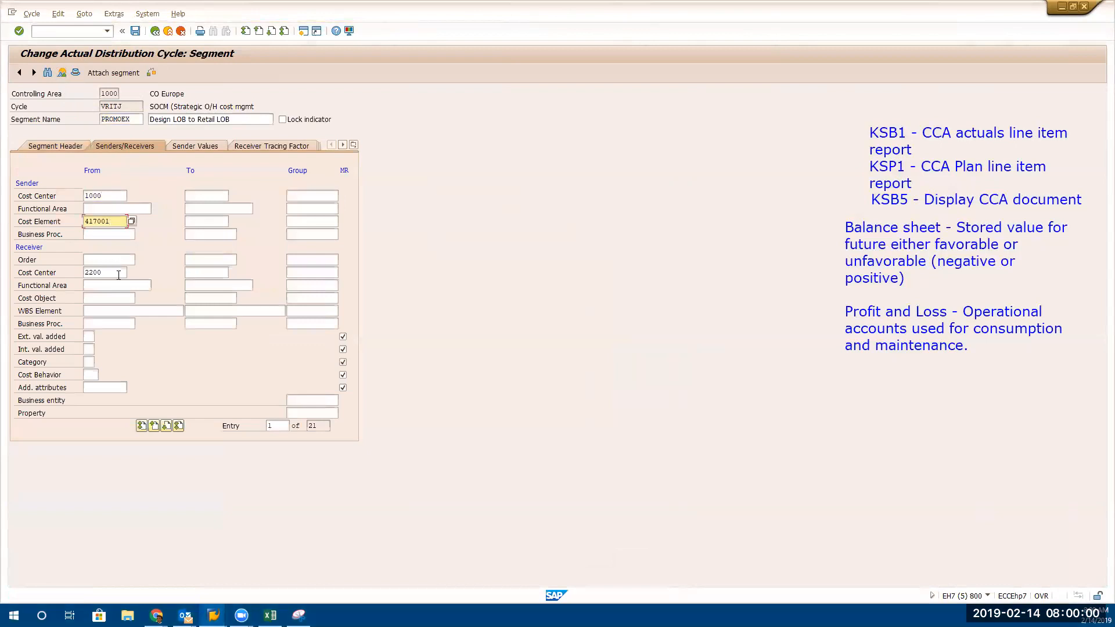
{"action": "left_click", "coordinate": [115, 271]}
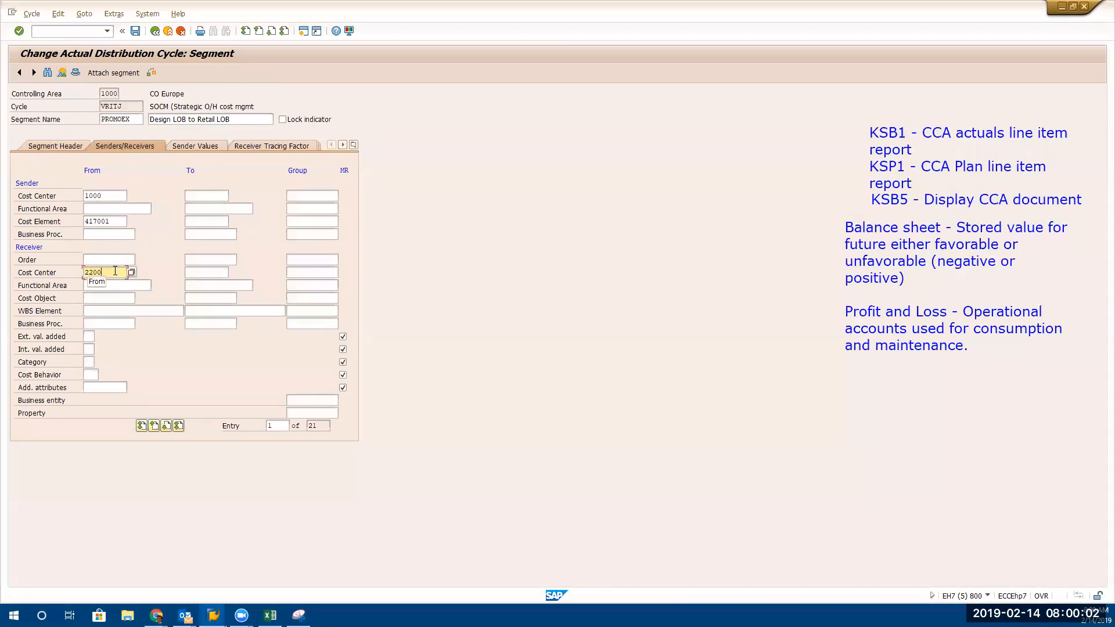
{"action": "left_click", "coordinate": [259, 145]}
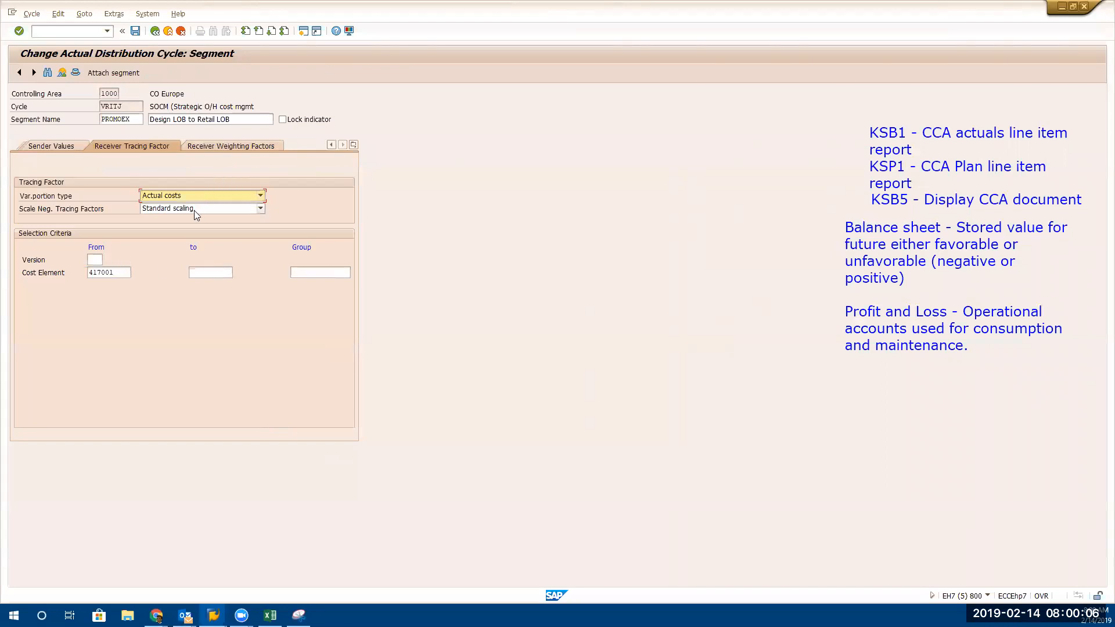
{"action": "left_click", "coordinate": [95, 259]}
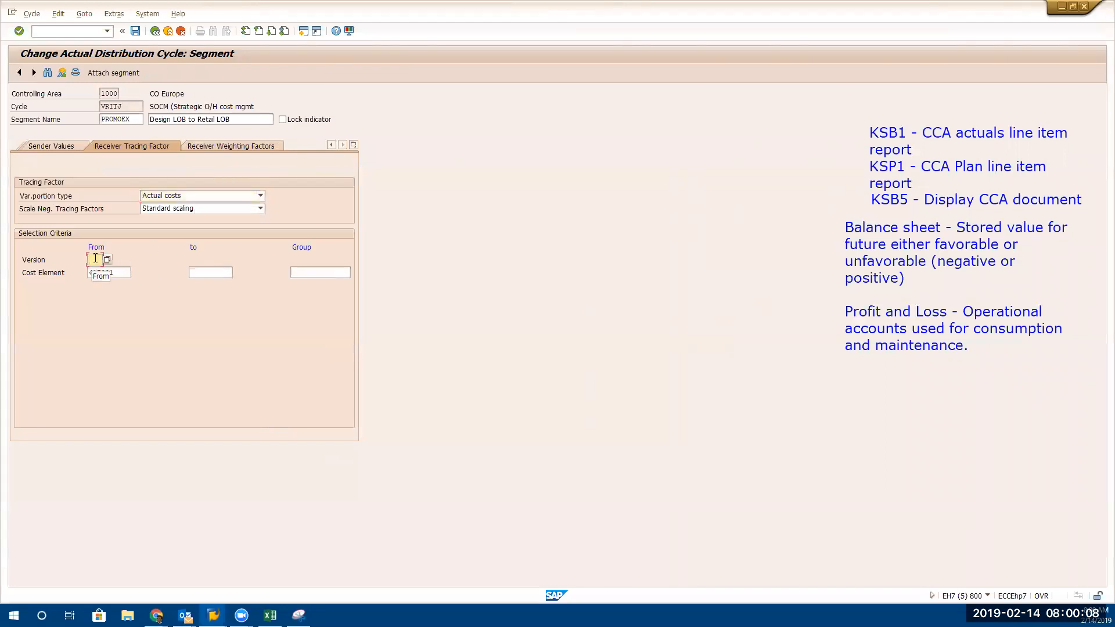
{"action": "type", "text": "0"}
{"action": "left_click", "coordinate": [136, 32]}
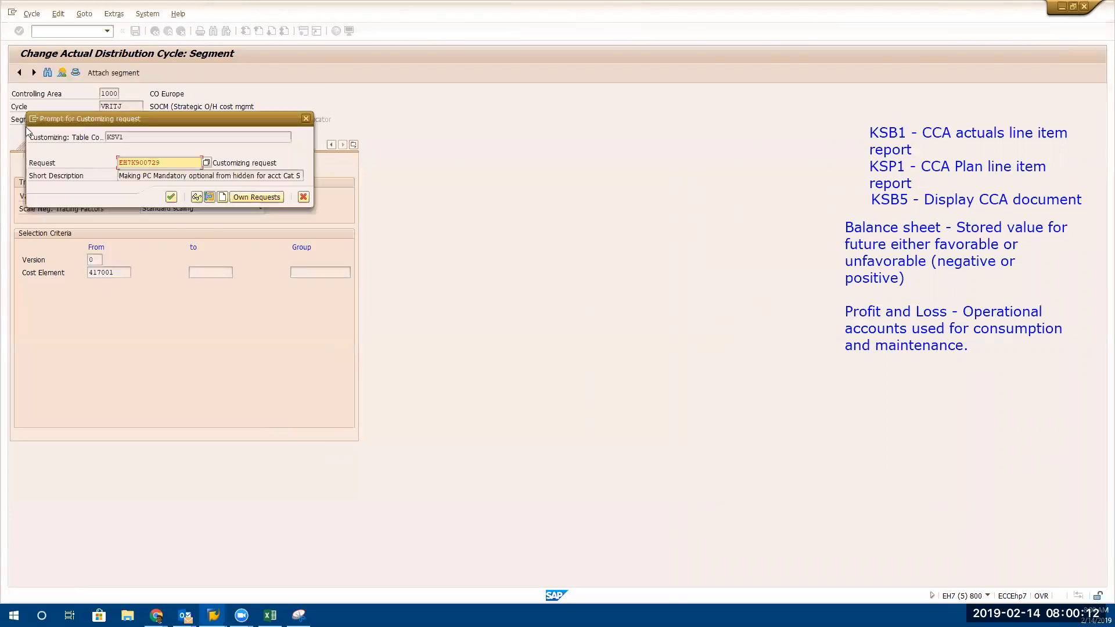
{"action": "left_click", "coordinate": [171, 198]}
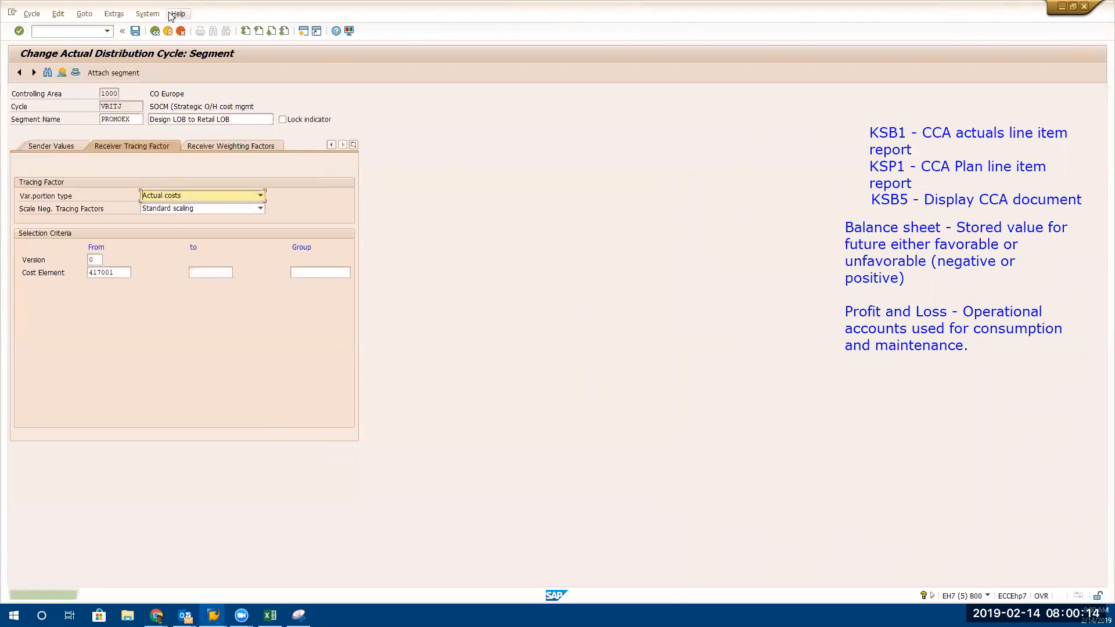
Exit the segment and the cycle header, saving the processed cycle under the proposed customizing request
{"action": "left_click", "coordinate": [155, 31]}
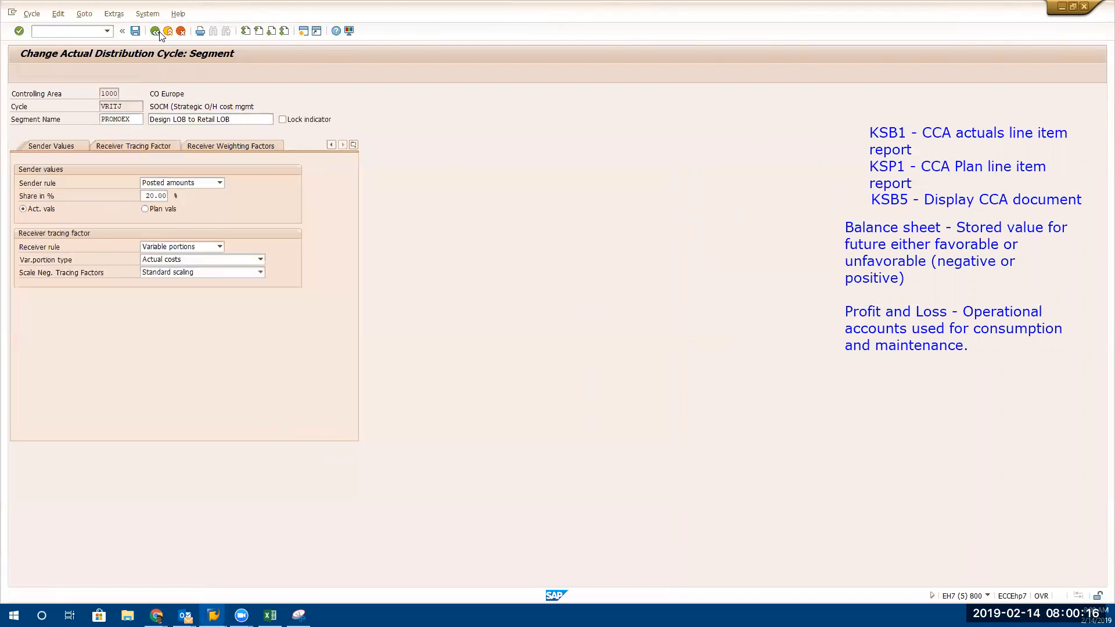
{"action": "left_click", "coordinate": [155, 32]}
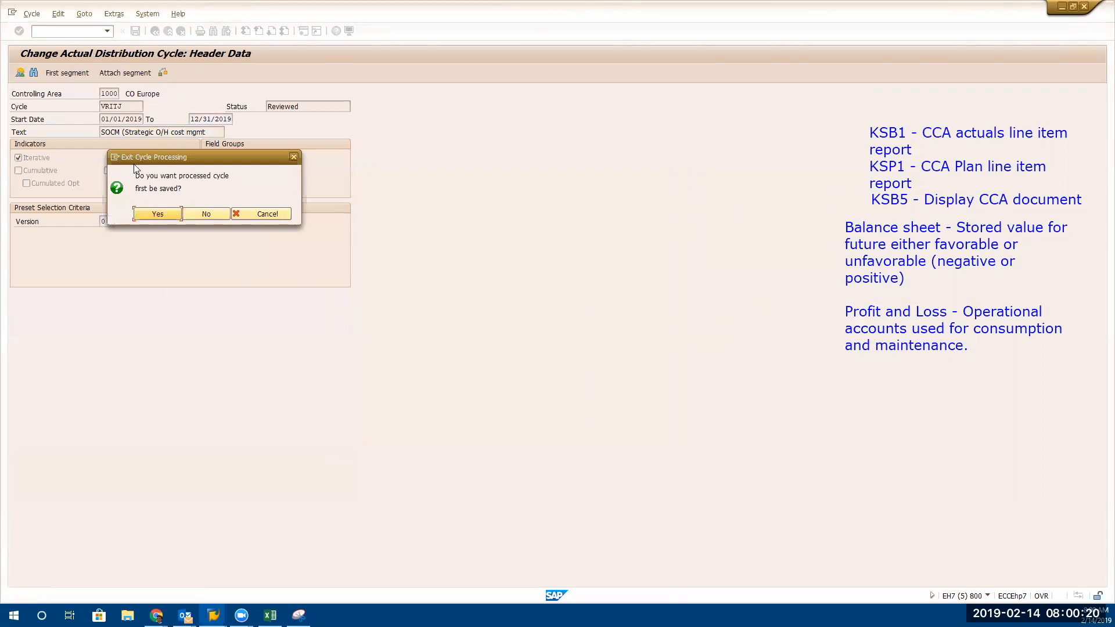
{"action": "left_click", "coordinate": [165, 216]}
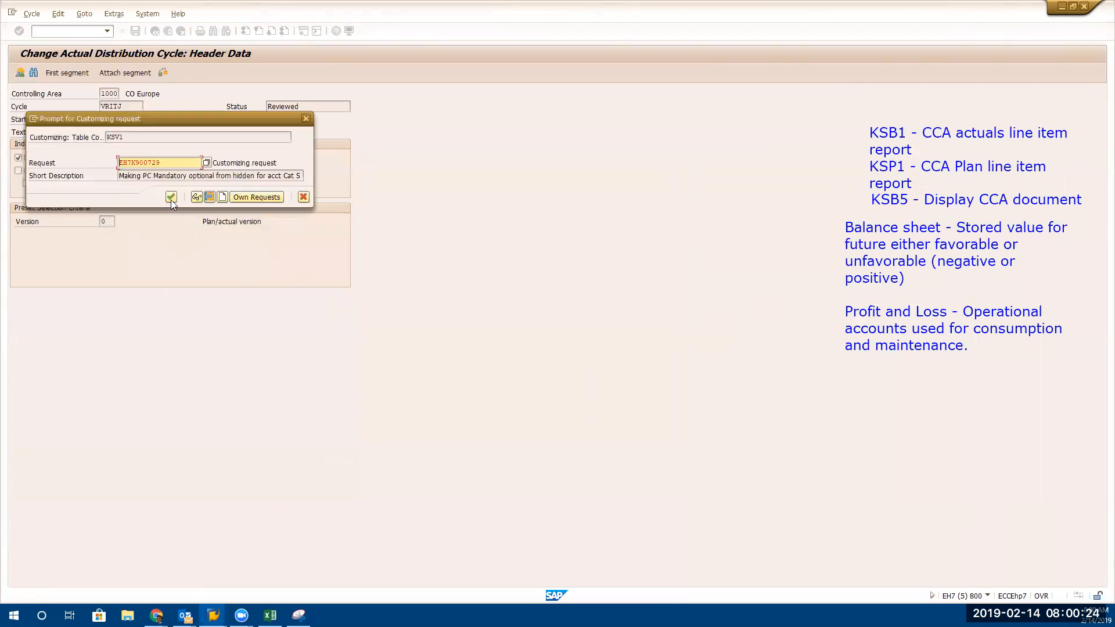
{"action": "left_click", "coordinate": [170, 197]}
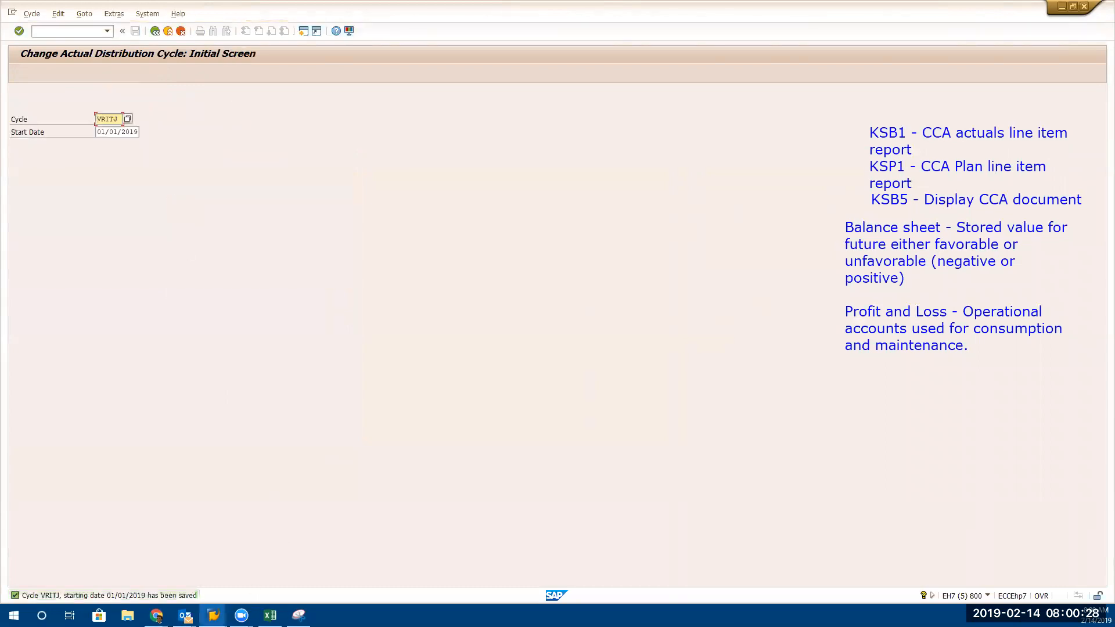
Return to the distribution execution session, rerun the test for cycle VRITJ, and open its warning messages
{"action": "left_click", "coordinate": [213, 615]}
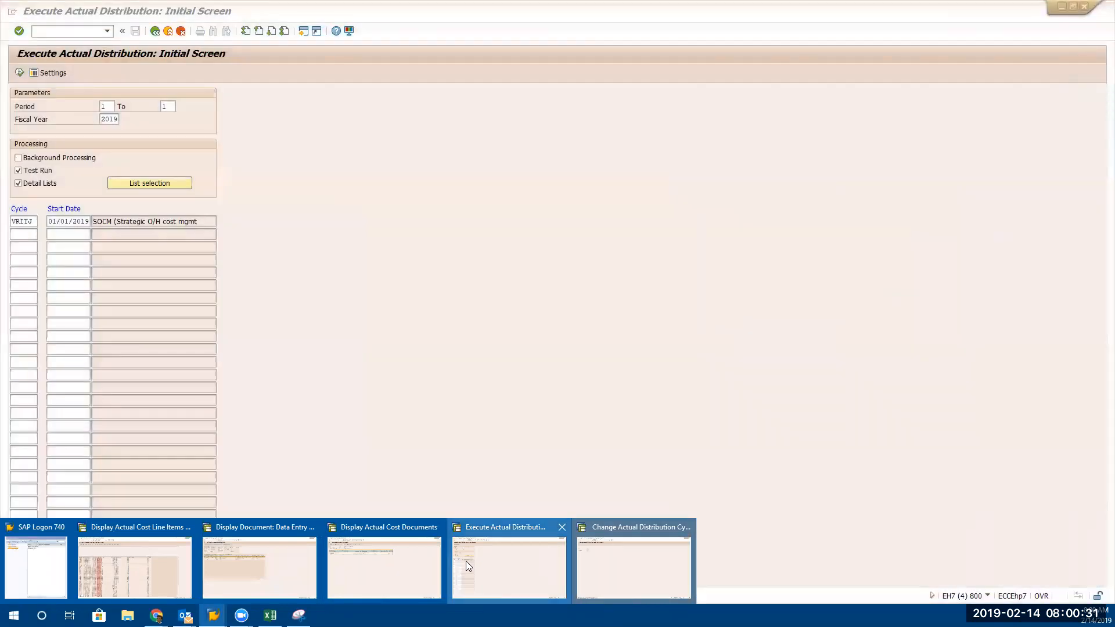
{"action": "left_click", "coordinate": [466, 561]}
{"action": "left_click", "coordinate": [19, 72]}
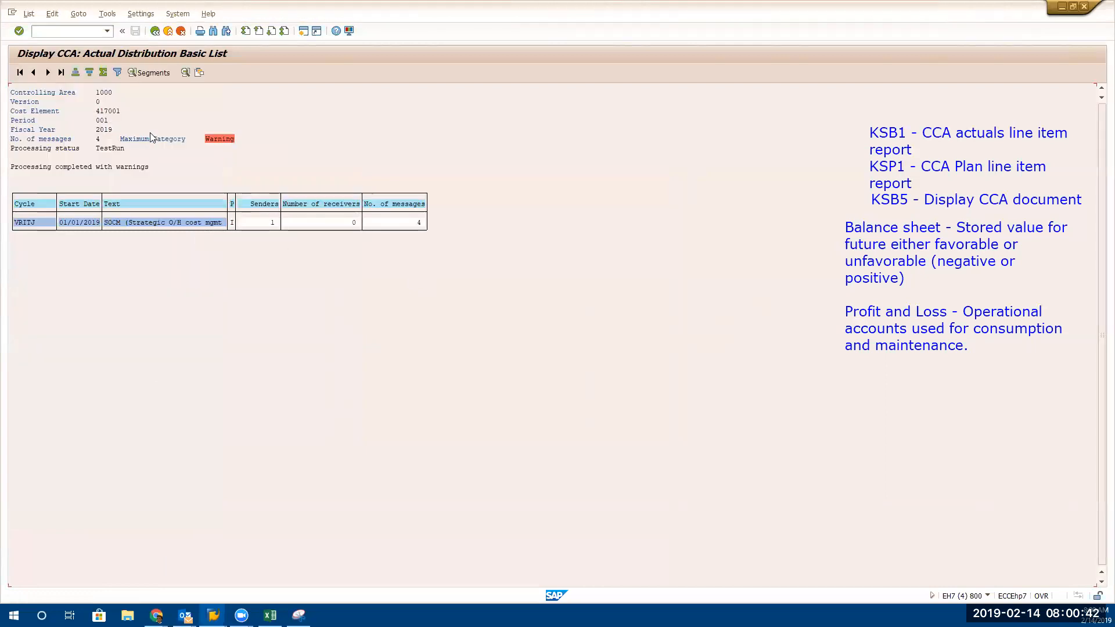
{"action": "left_click", "coordinate": [213, 141]}
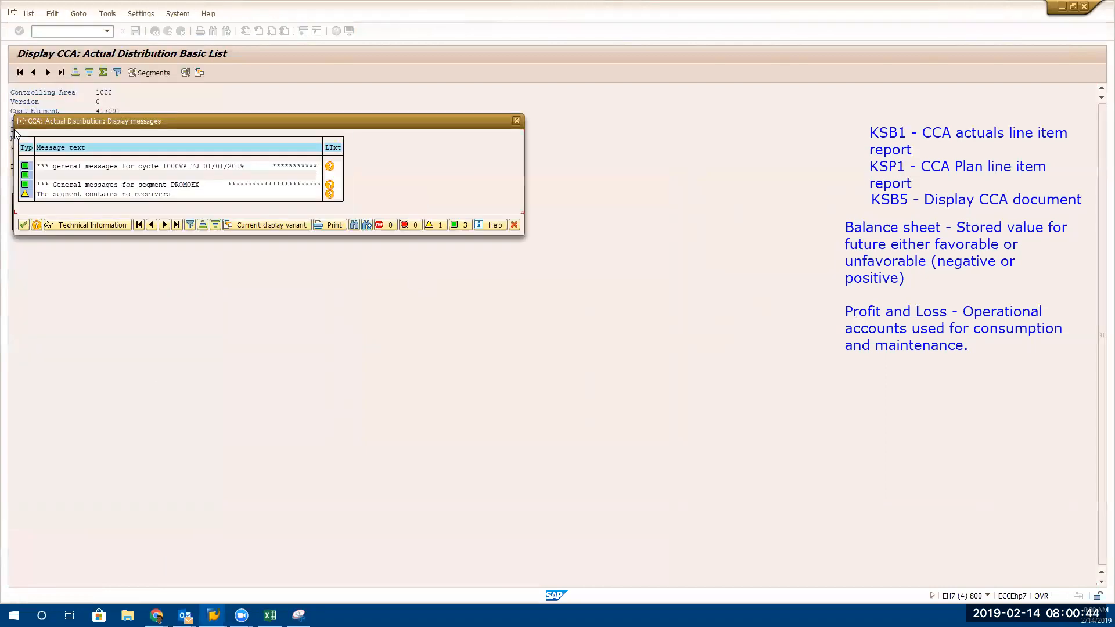
Read the long text of the test run's warning about the segment's receivers, including its possible errors, and close the messages
{"action": "left_click", "coordinate": [330, 194]}
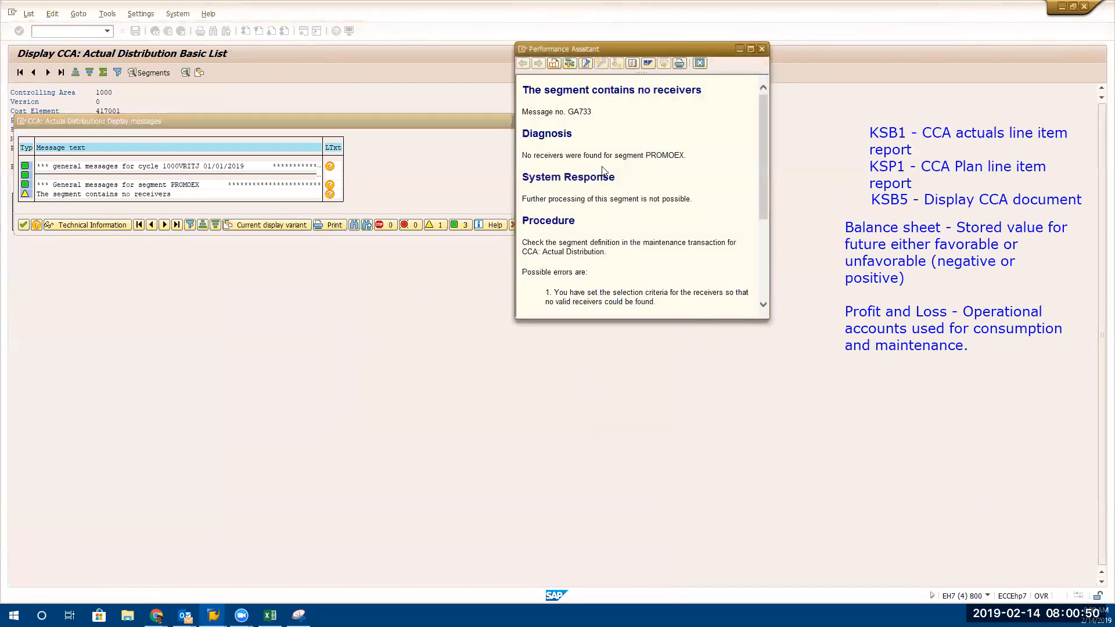
{"action": "scroll", "coordinate": [586, 209], "scroll_direction": "down", "scroll_amount": 3}
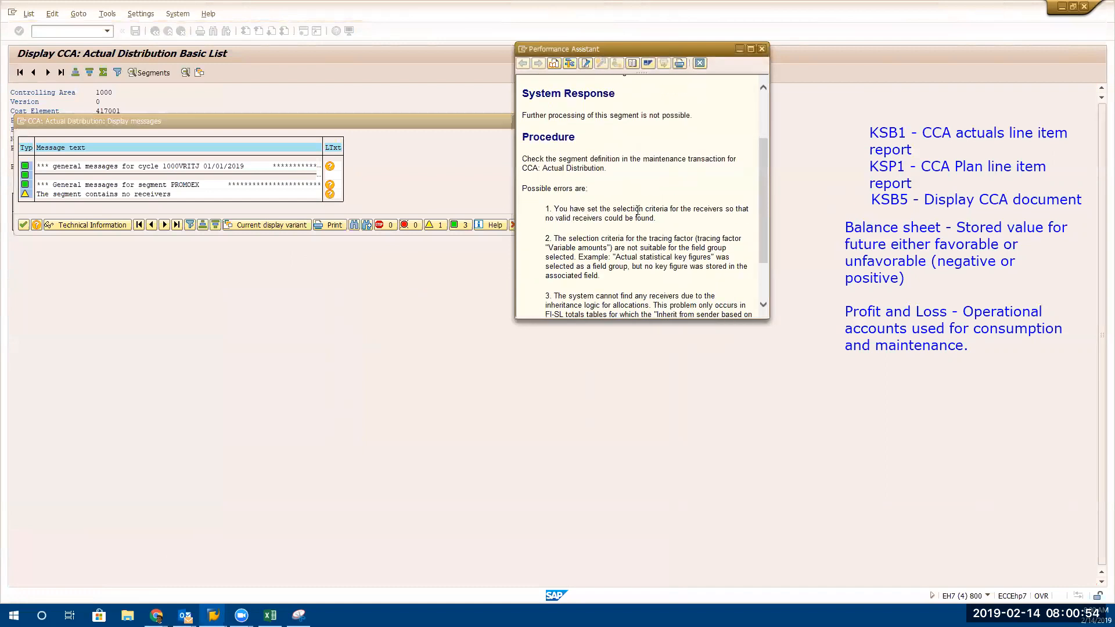
{"action": "scroll", "coordinate": [630, 217], "scroll_direction": "down", "scroll_amount": 3}
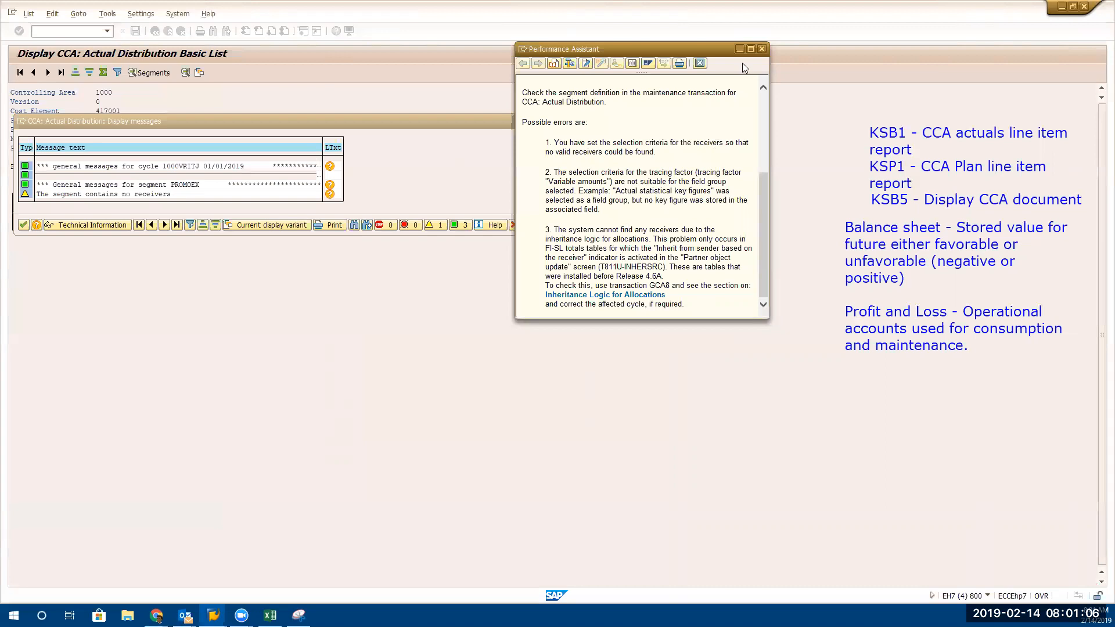
{"action": "left_click", "coordinate": [761, 49]}
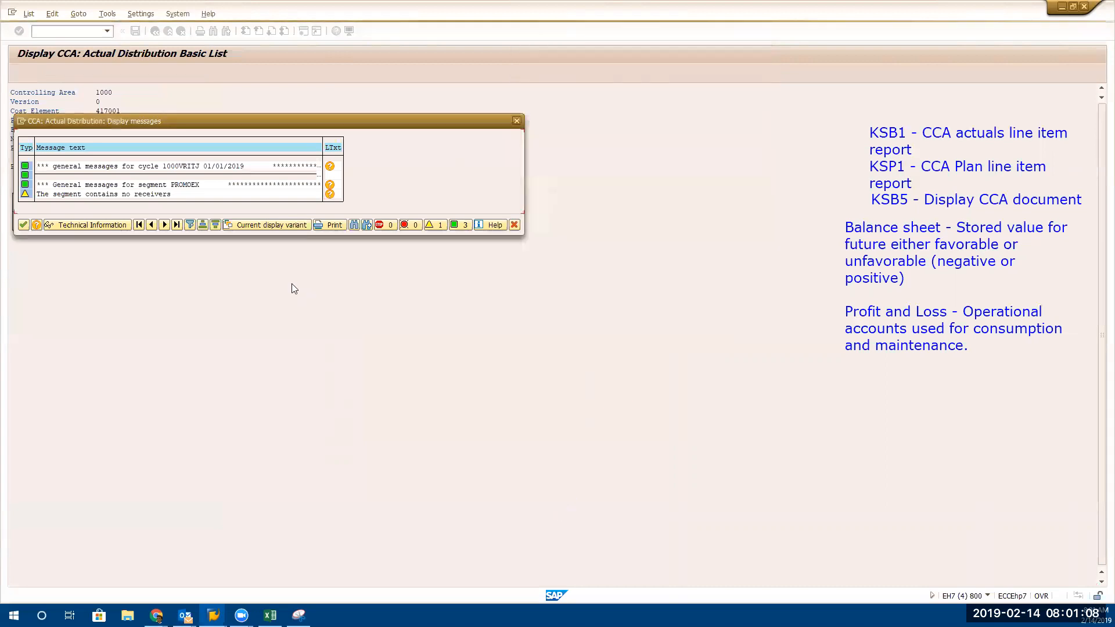
{"action": "left_click", "coordinate": [516, 223]}
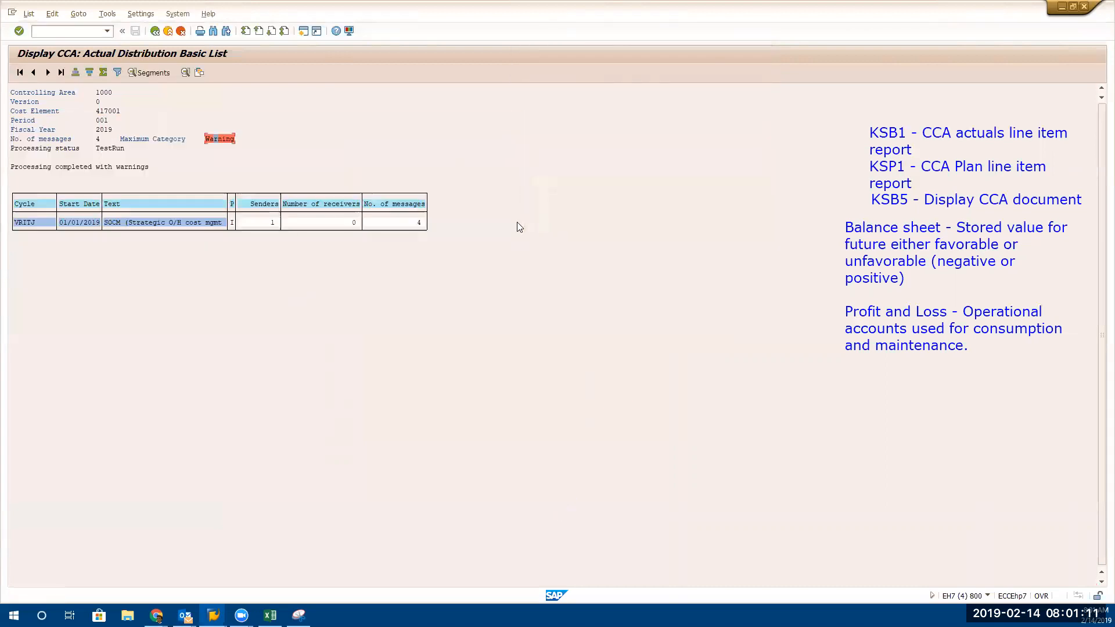
Leave the test run list, switch to the cycle change session, and open the header data of cycle VRITJ
{"action": "left_click", "coordinate": [166, 32]}
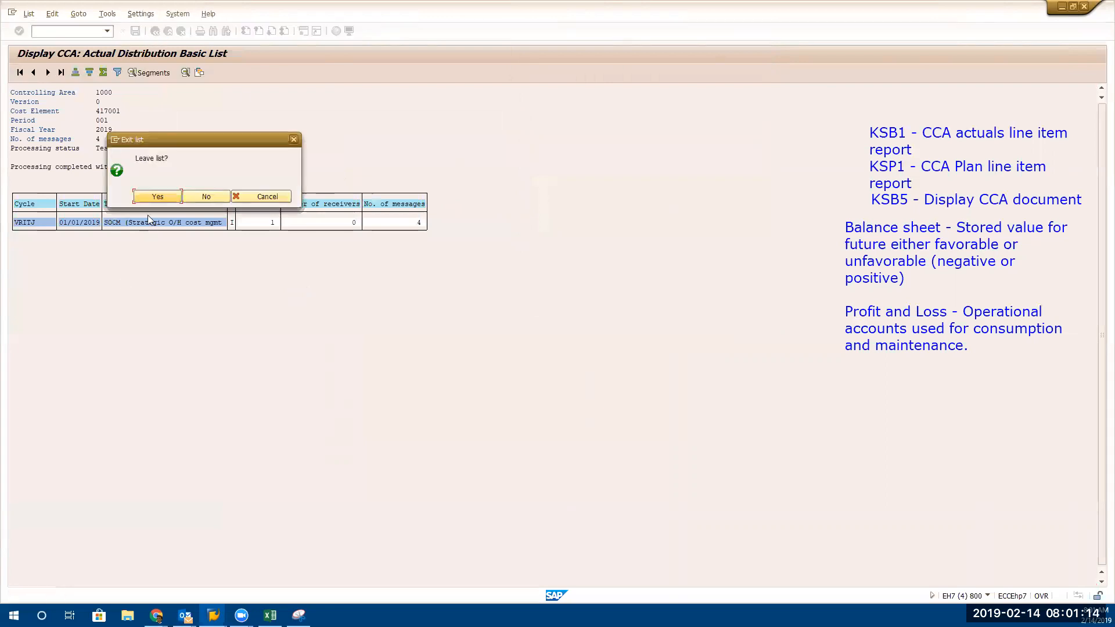
{"action": "left_click", "coordinate": [157, 197]}
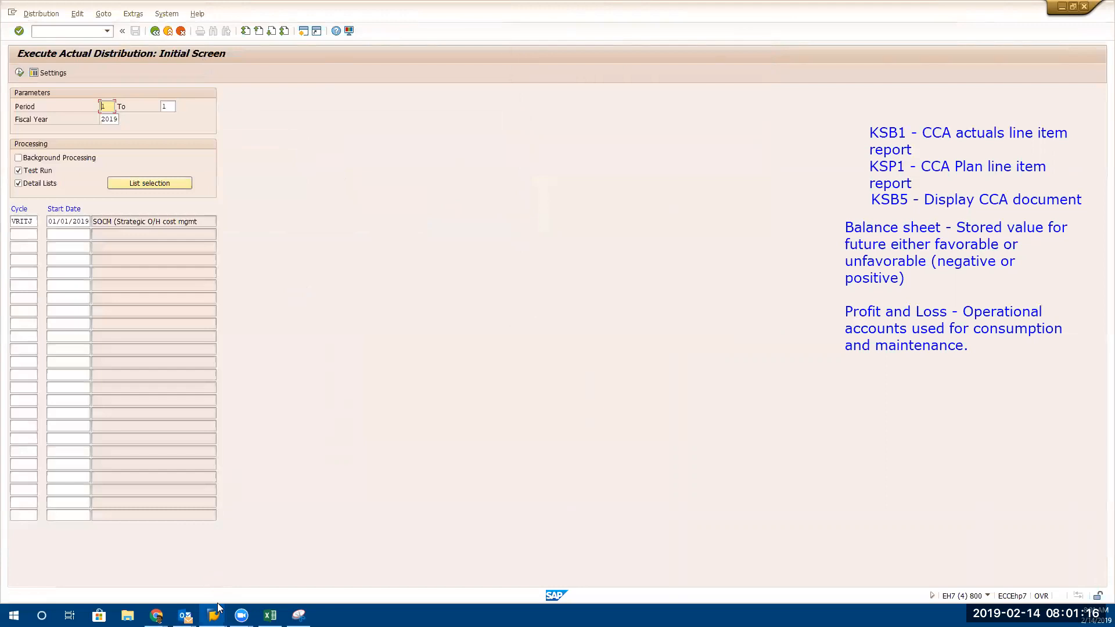
{"action": "left_click", "coordinate": [215, 613]}
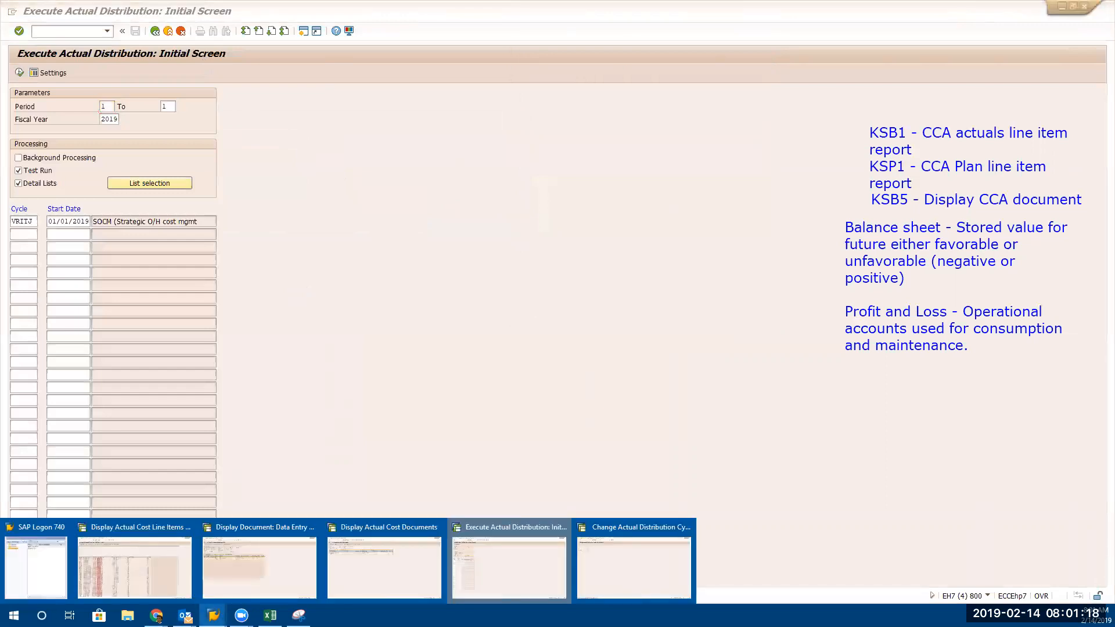
{"action": "left_click", "coordinate": [523, 553]}
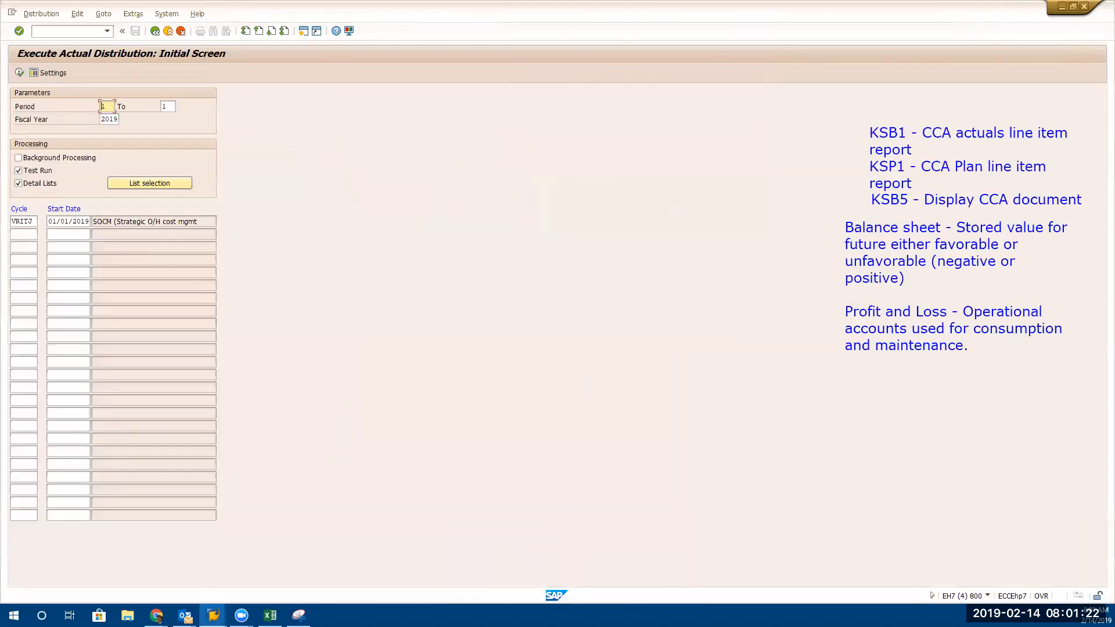
{"action": "left_click", "coordinate": [213, 615]}
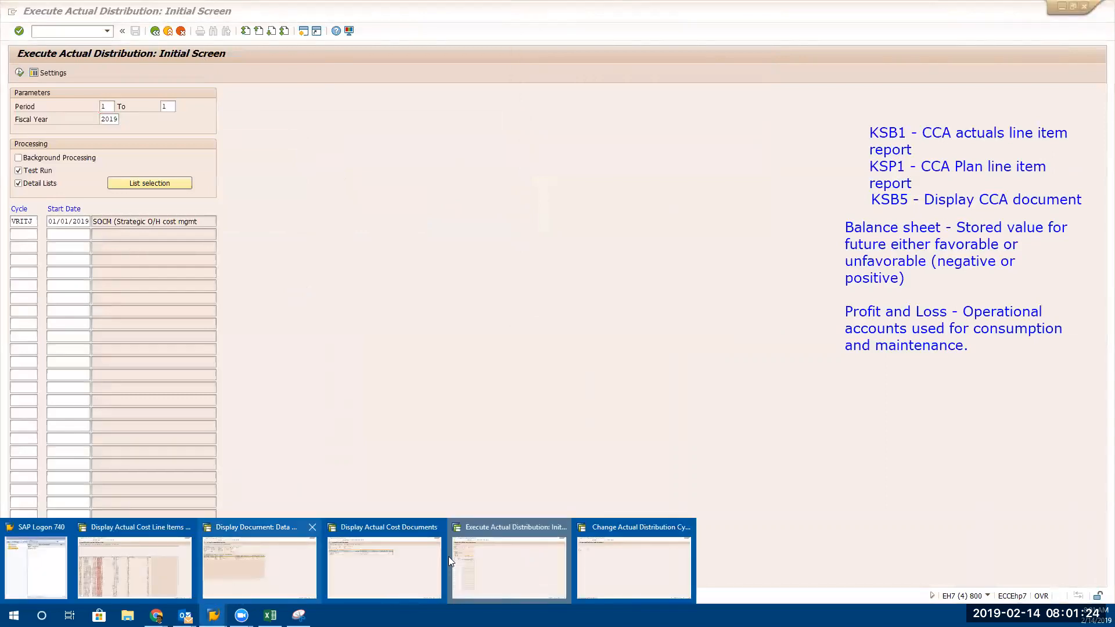
{"action": "left_click", "coordinate": [620, 572]}
{"action": "key", "text": "Return"}
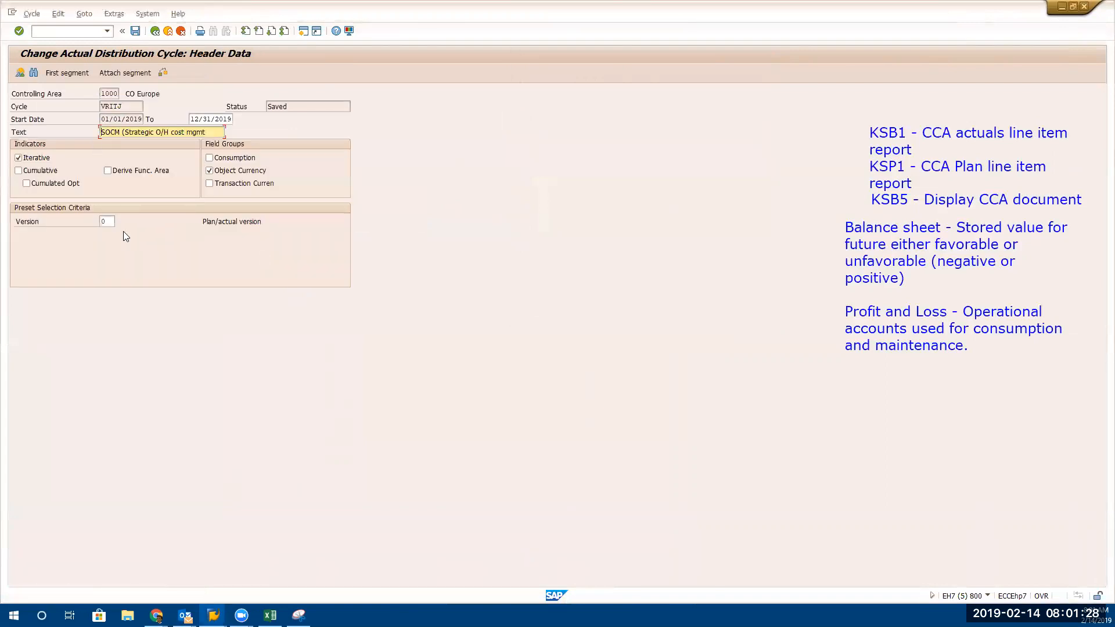
Open the first segment from the cycle header, run a formal check on it, and close the check messages
{"action": "left_click", "coordinate": [109, 221]}
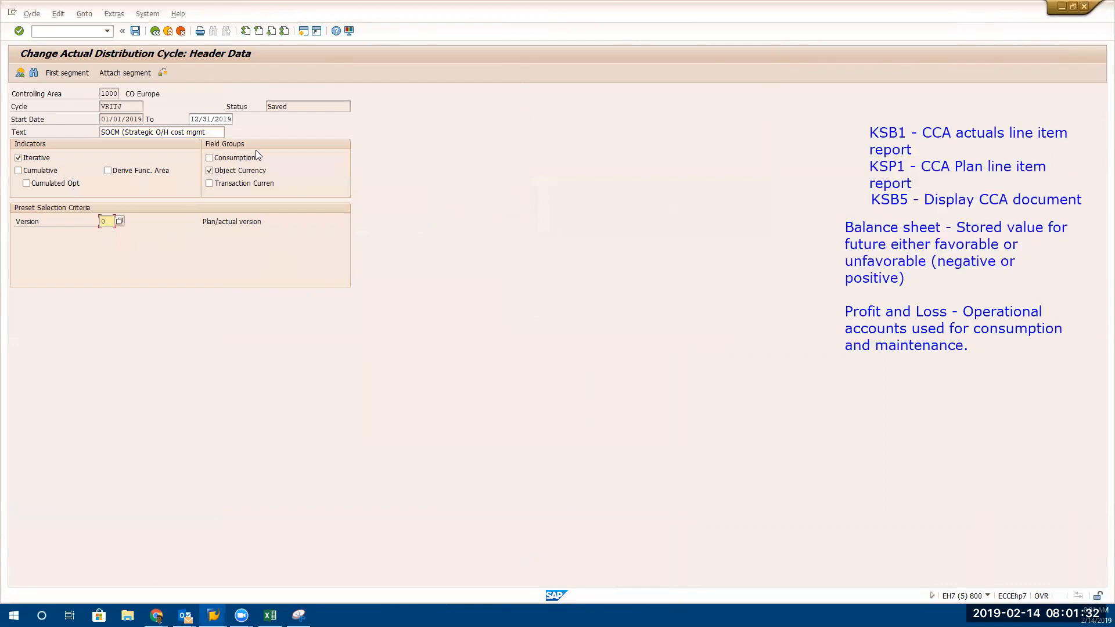
{"action": "left_click", "coordinate": [209, 158]}
{"action": "left_click", "coordinate": [212, 184]}
{"action": "left_click", "coordinate": [76, 71]}
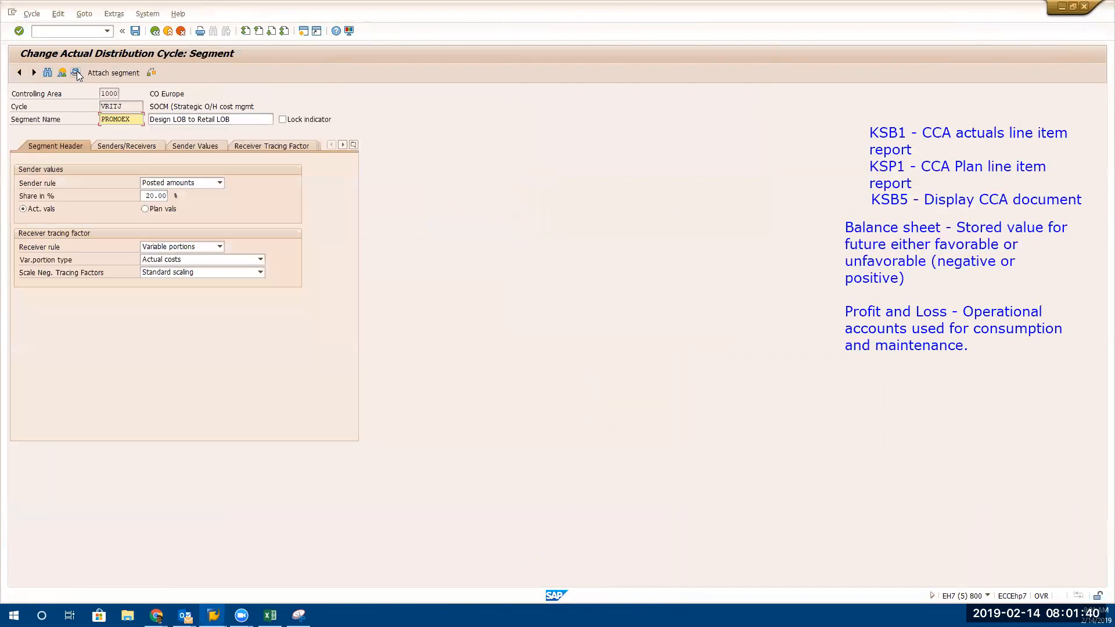
{"action": "left_click", "coordinate": [150, 73]}
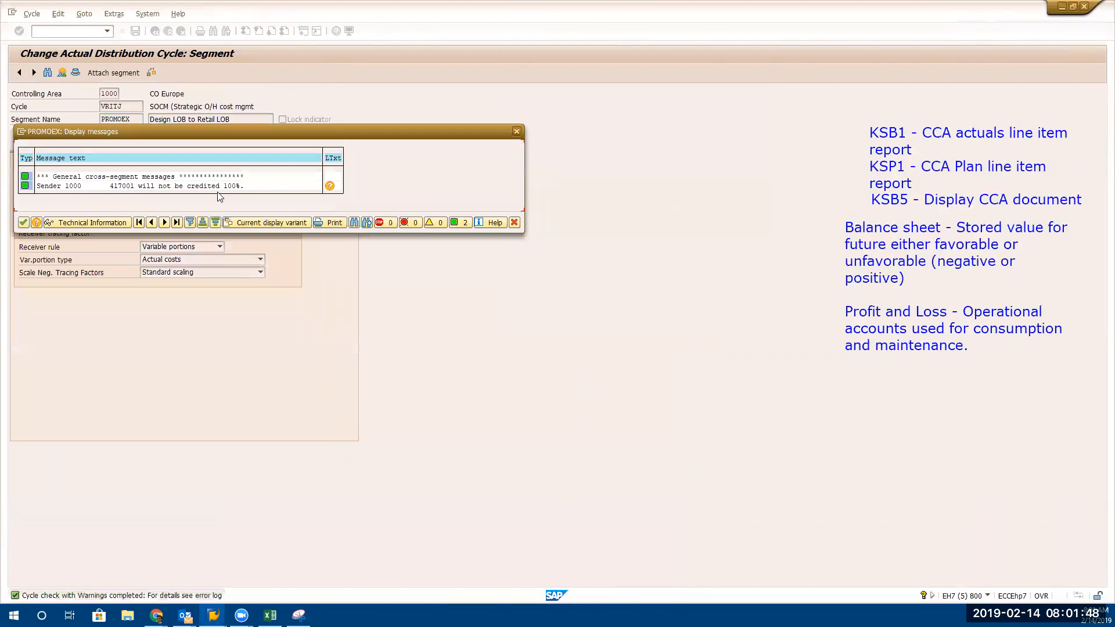
{"action": "left_click", "coordinate": [513, 223]}
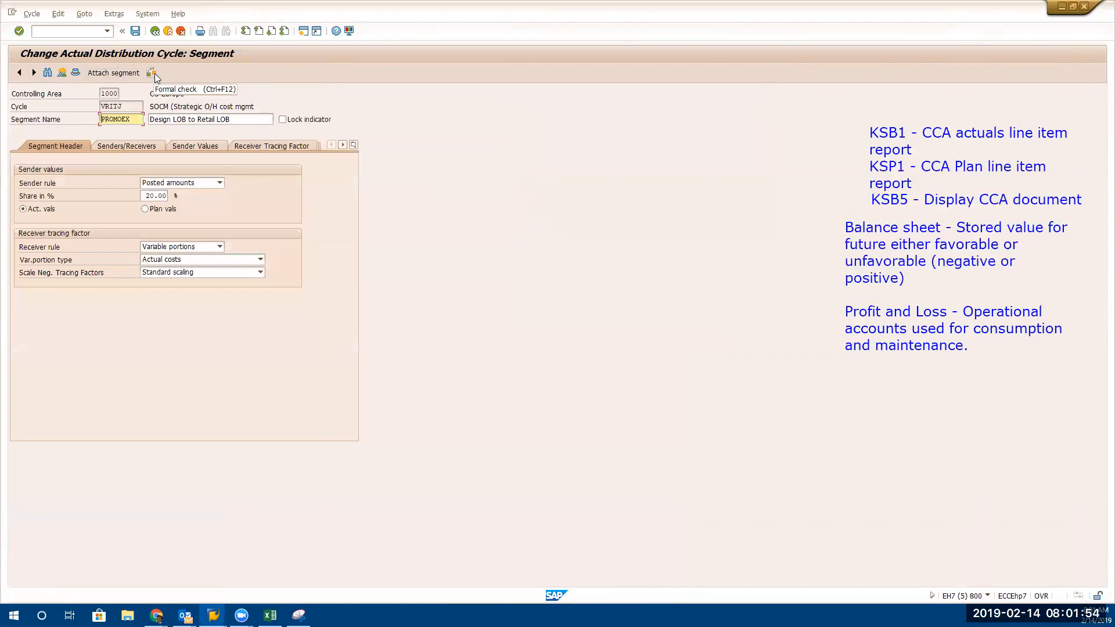
Review the weighting factor of receiver 2200 and set the segment's scaling of negative tracing factors to No scaling
{"action": "left_click", "coordinate": [244, 145]}
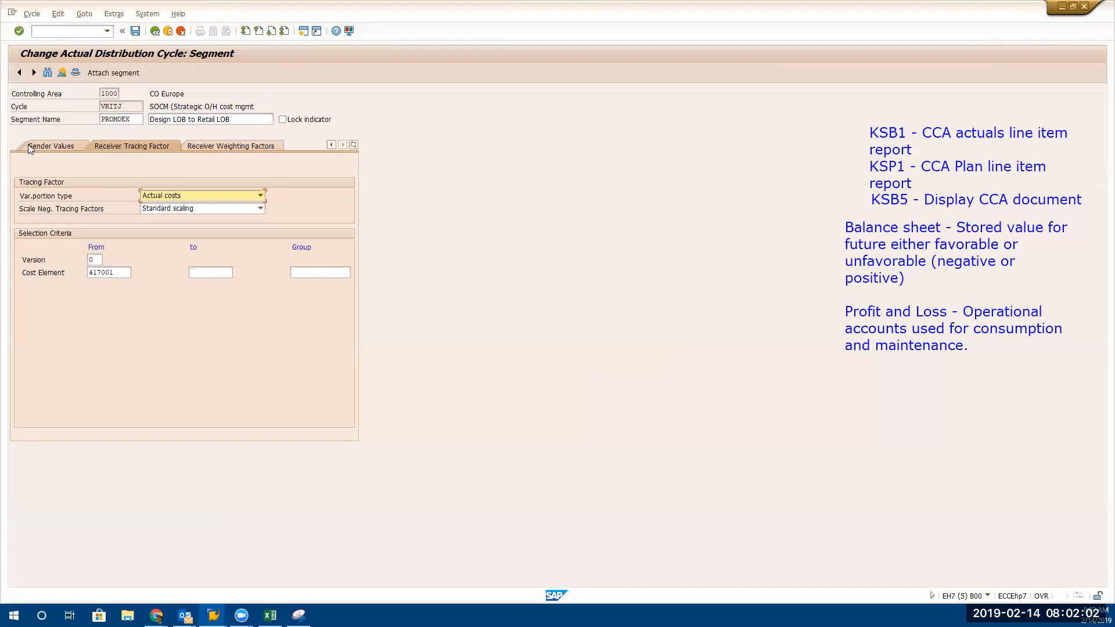
{"action": "left_click", "coordinate": [225, 145]}
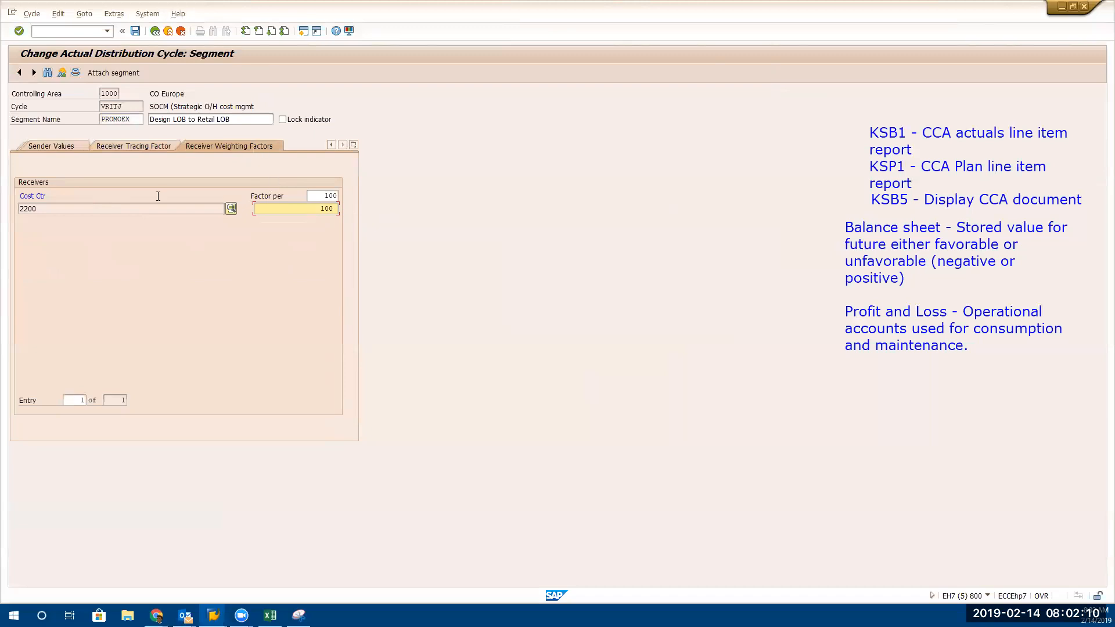
{"action": "double_click", "coordinate": [325, 208]}
{"action": "left_click", "coordinate": [144, 146]}
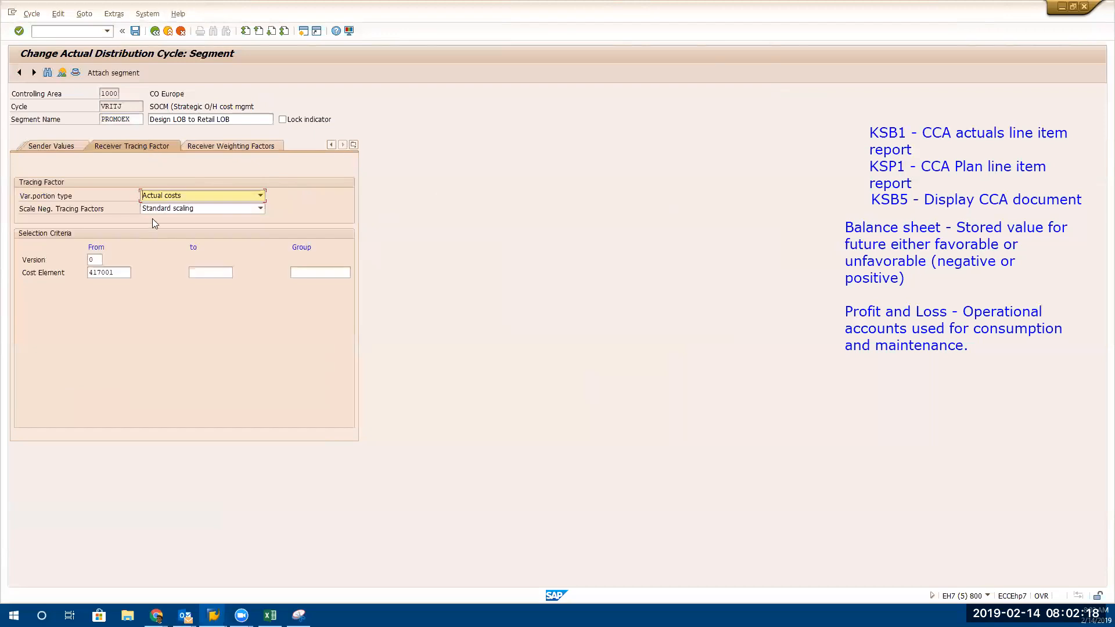
{"action": "left_click", "coordinate": [195, 208]}
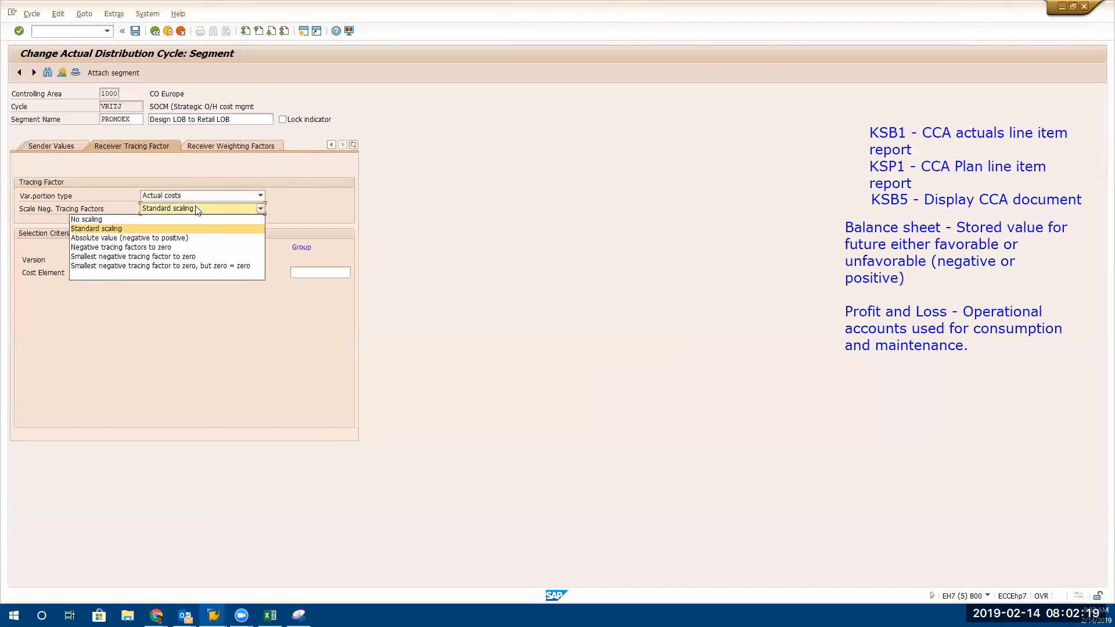
{"action": "left_click", "coordinate": [141, 217]}
{"action": "left_click", "coordinate": [216, 145]}
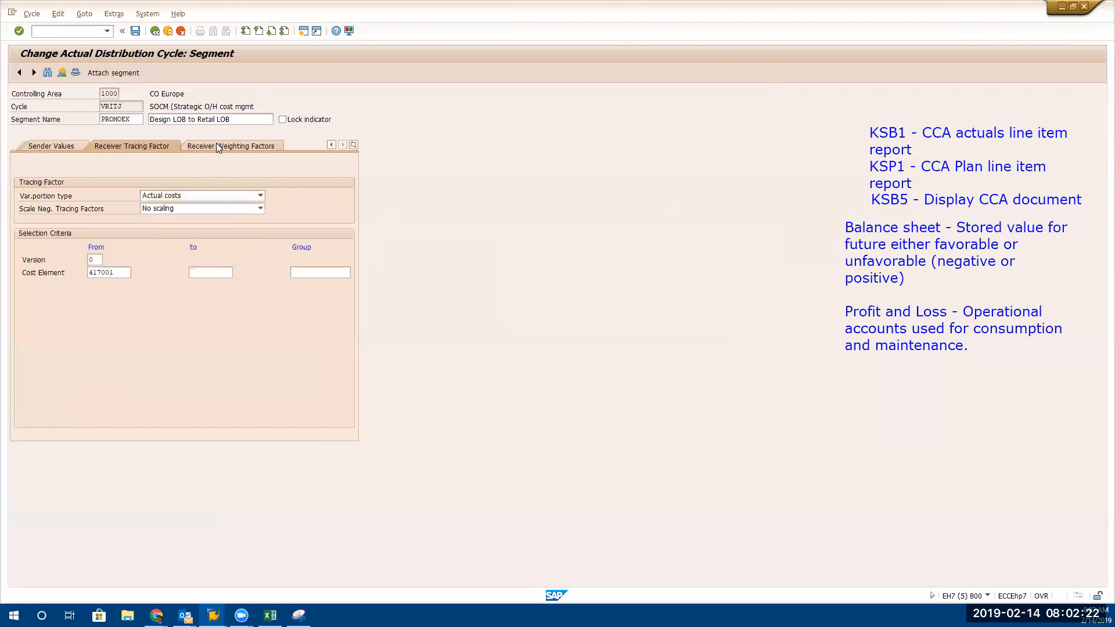
Save cycle VRITJ under the proposed customizing request and leave the receiver weighting factors
{"action": "left_click", "coordinate": [135, 31]}
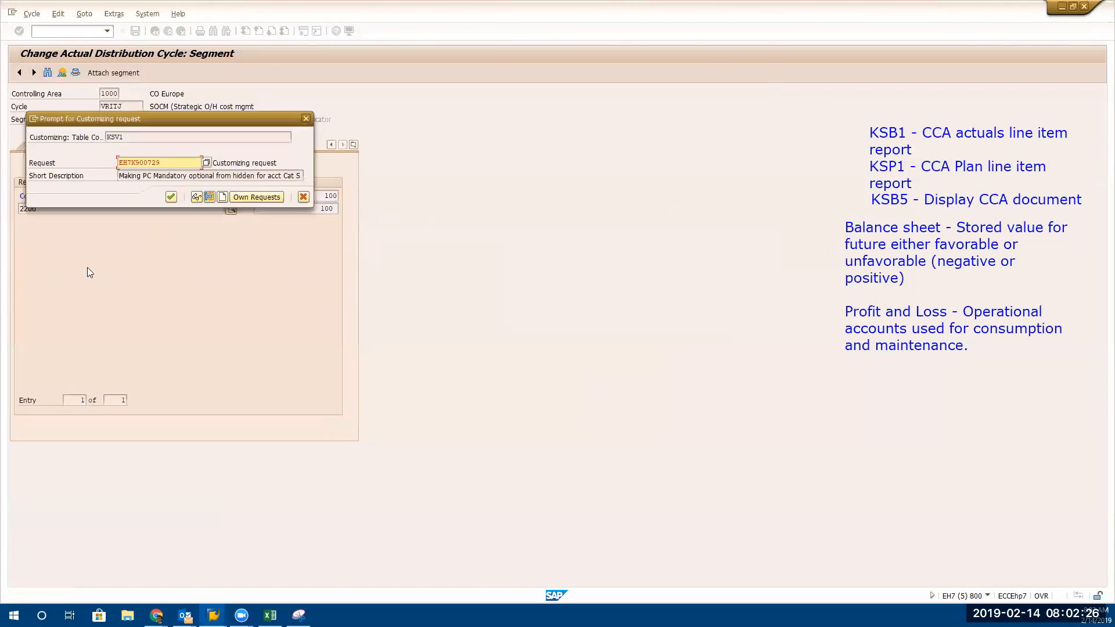
{"action": "left_click", "coordinate": [174, 198]}
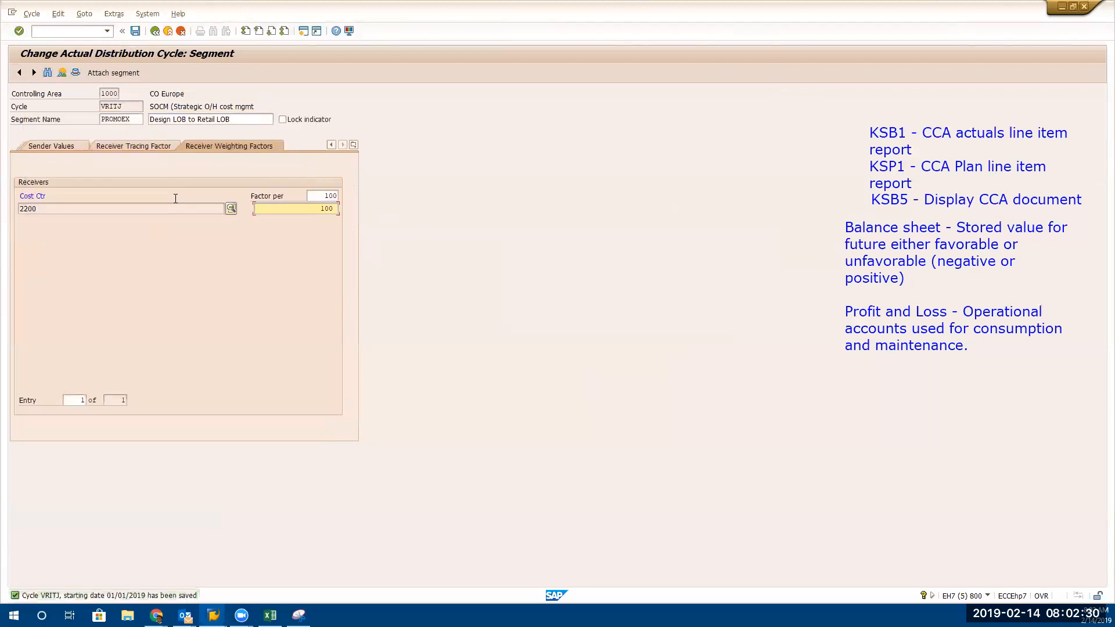
{"action": "left_click", "coordinate": [154, 32]}
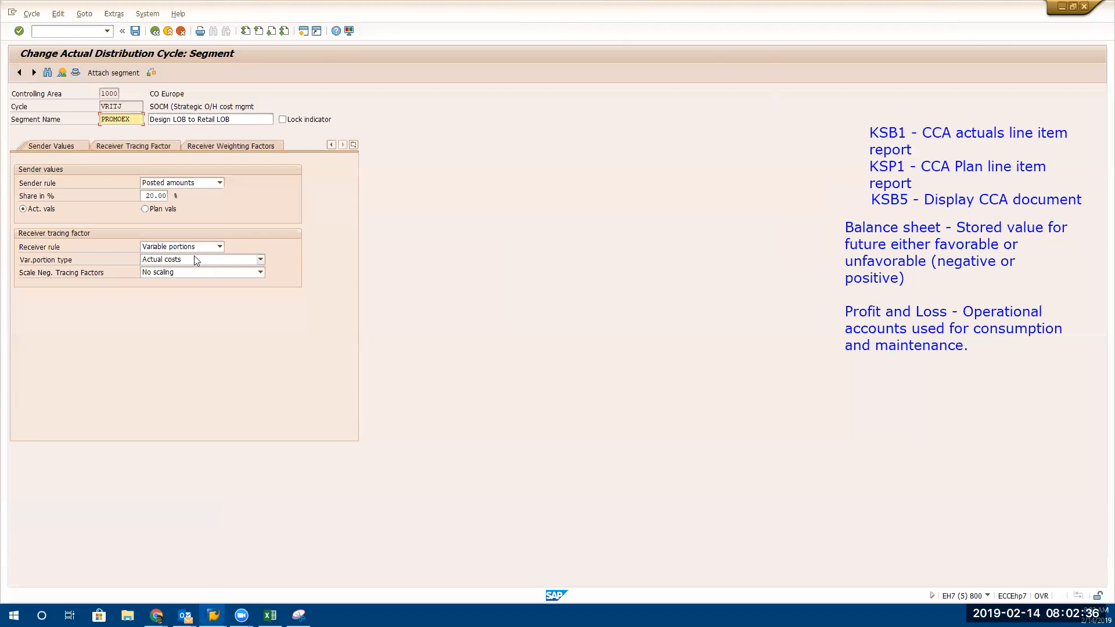
Switch to the distribution execution session, look at the run settings without changing them, and rerun the test for cycle VRITJ
{"action": "left_click", "coordinate": [213, 615]}
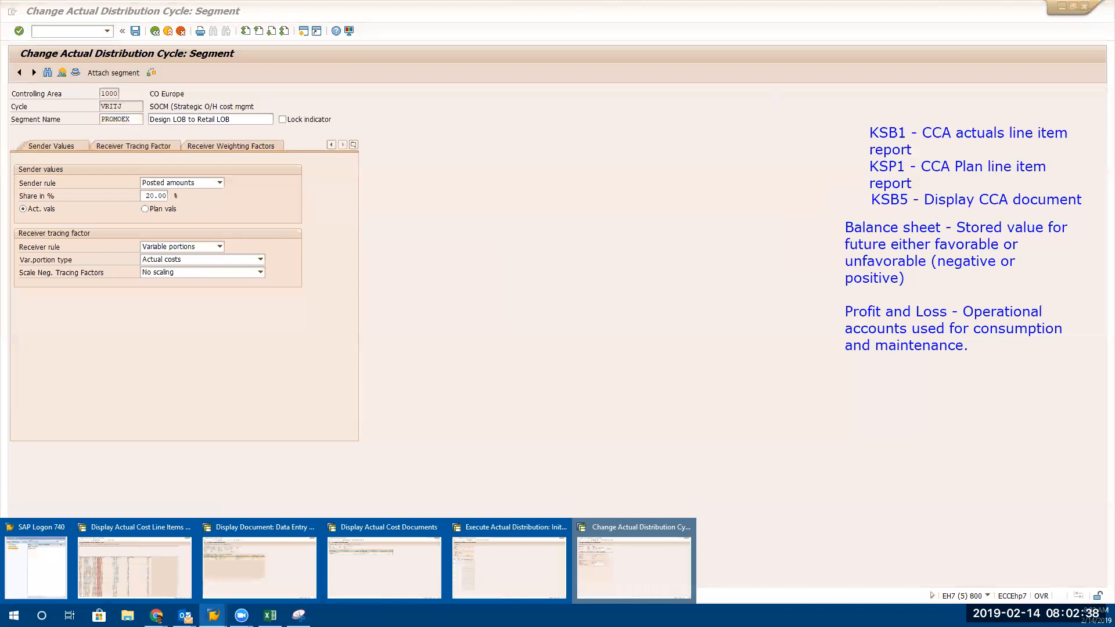
{"action": "left_click", "coordinate": [499, 553]}
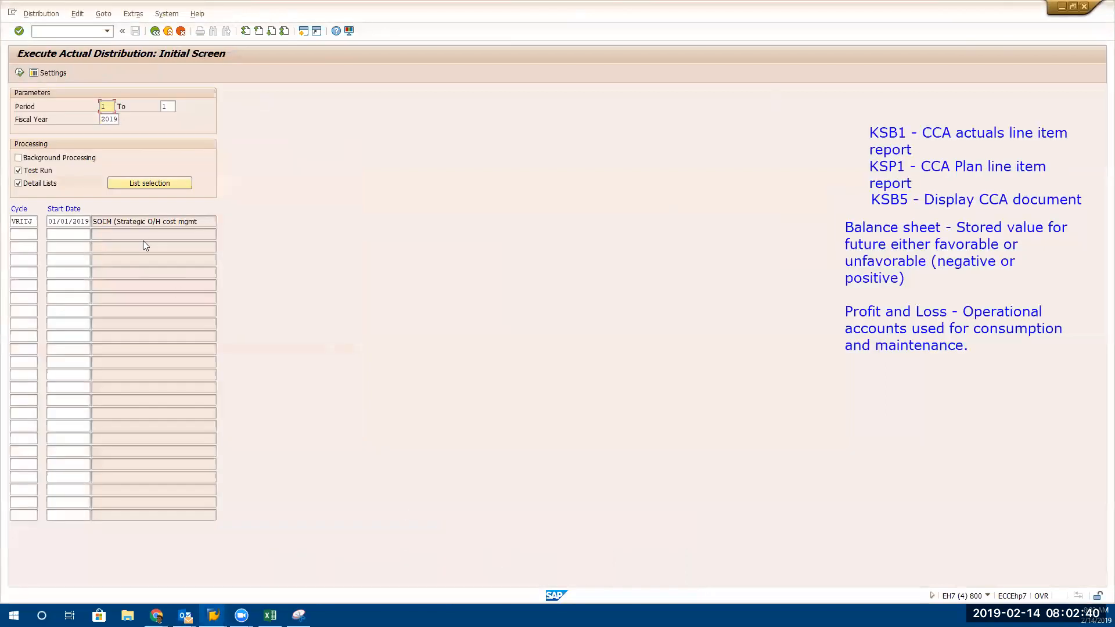
{"action": "left_click", "coordinate": [44, 73]}
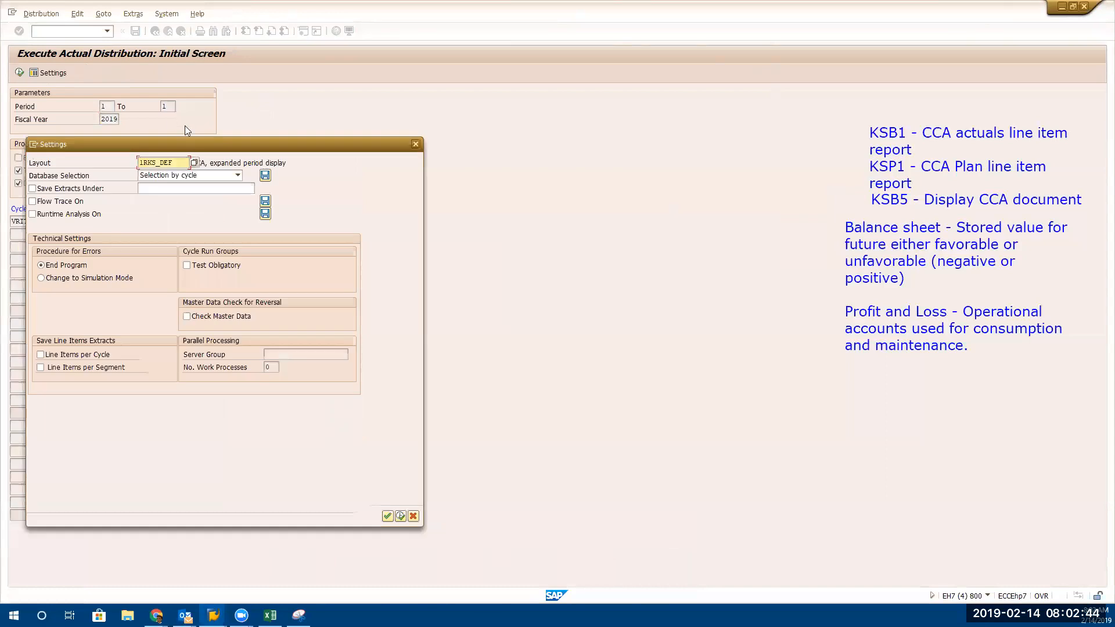
{"action": "key", "text": "Escape"}
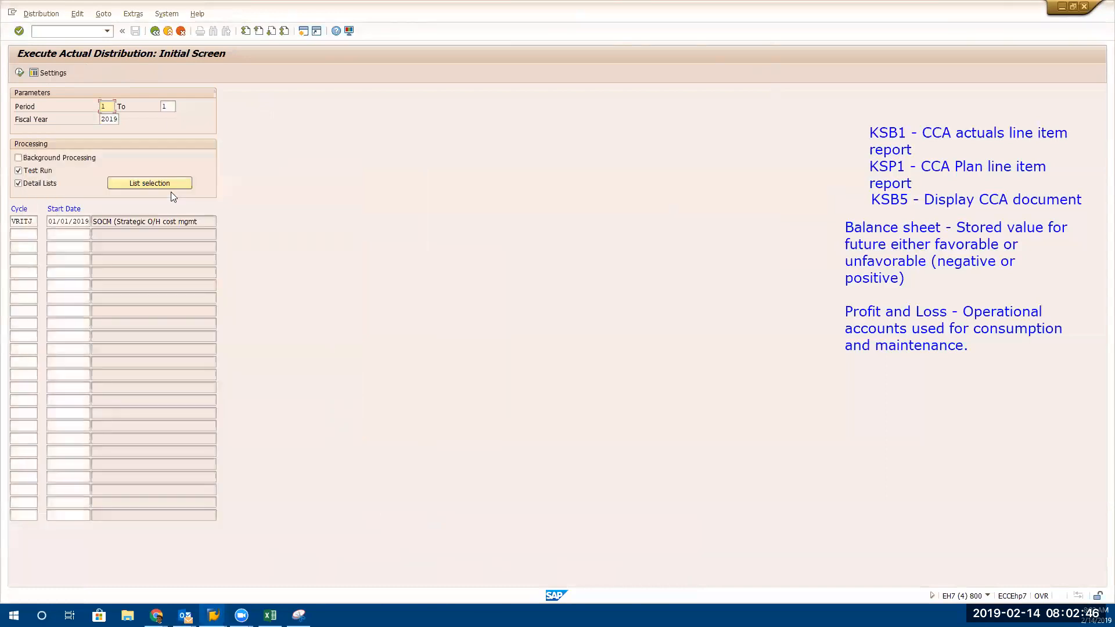
{"action": "left_click", "coordinate": [19, 73]}
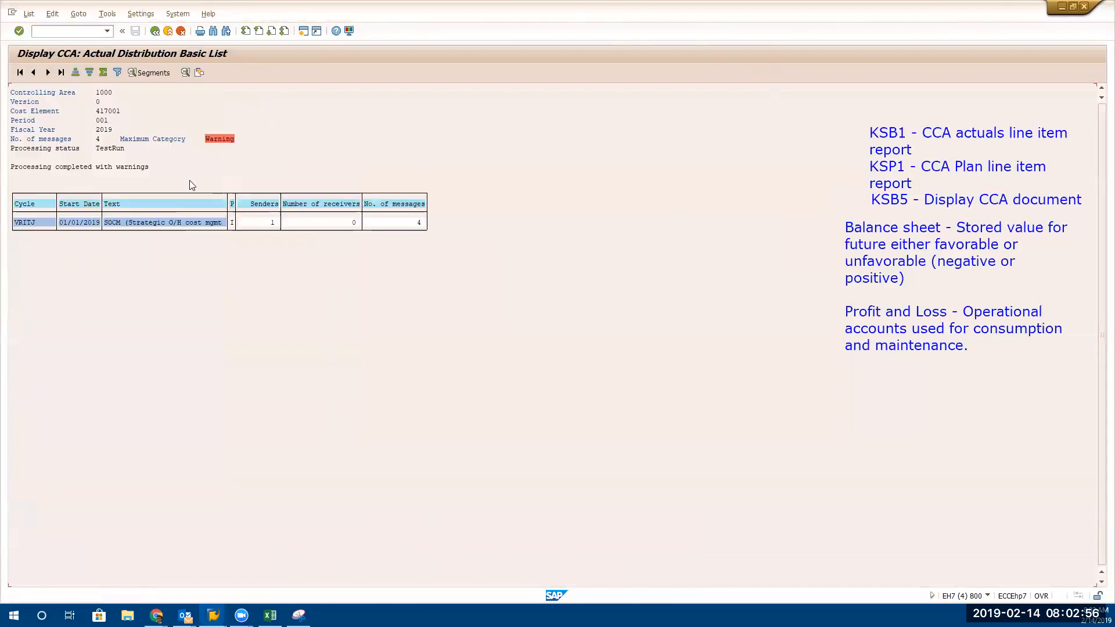
Open the test run's segment list, read the long text of the segment's warning, and close the messages
{"action": "left_click", "coordinate": [150, 74]}
{"action": "left_click", "coordinate": [217, 204]}
{"action": "left_click", "coordinate": [220, 158]}
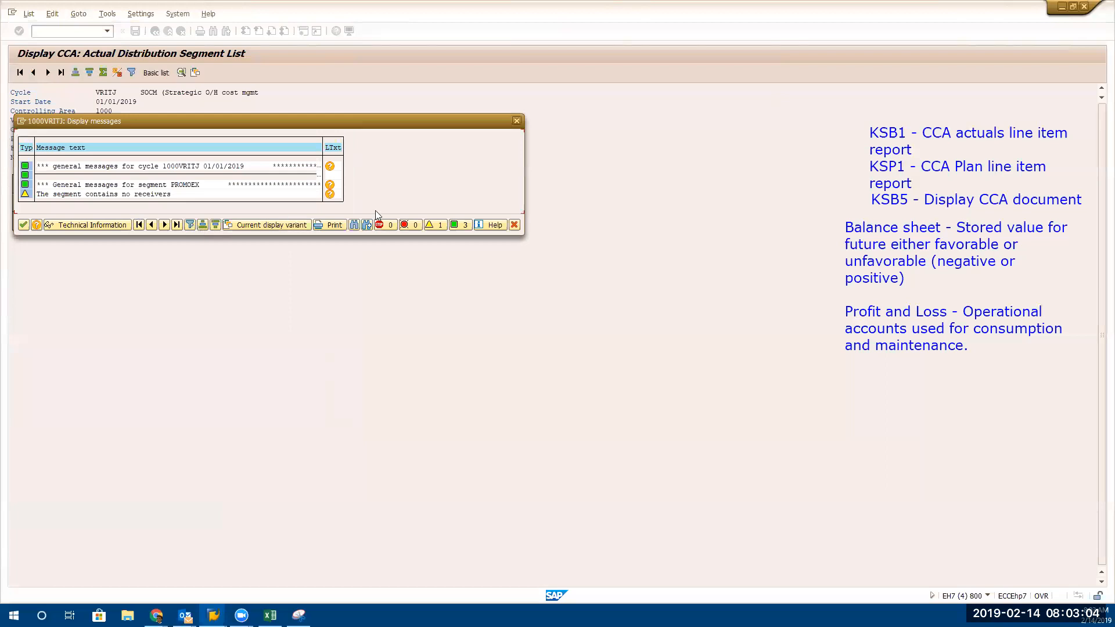
{"action": "left_click", "coordinate": [330, 196]}
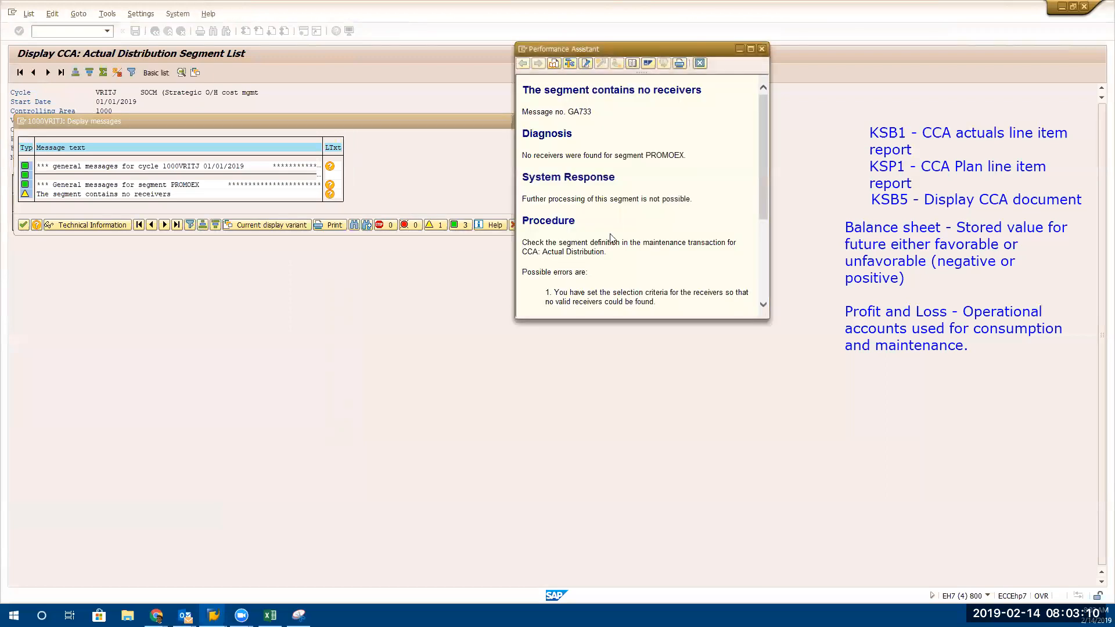
{"action": "left_click_drag", "start_coordinate": [763, 169], "coordinate": [758, 66]}
{"action": "left_click", "coordinate": [762, 48]}
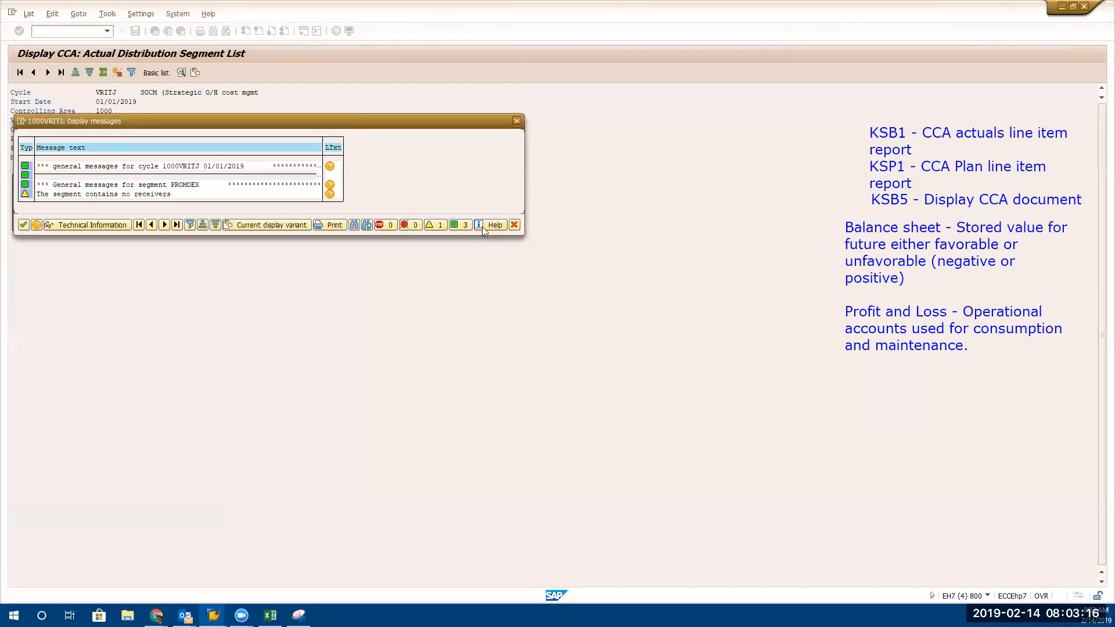
{"action": "left_click", "coordinate": [515, 225]}
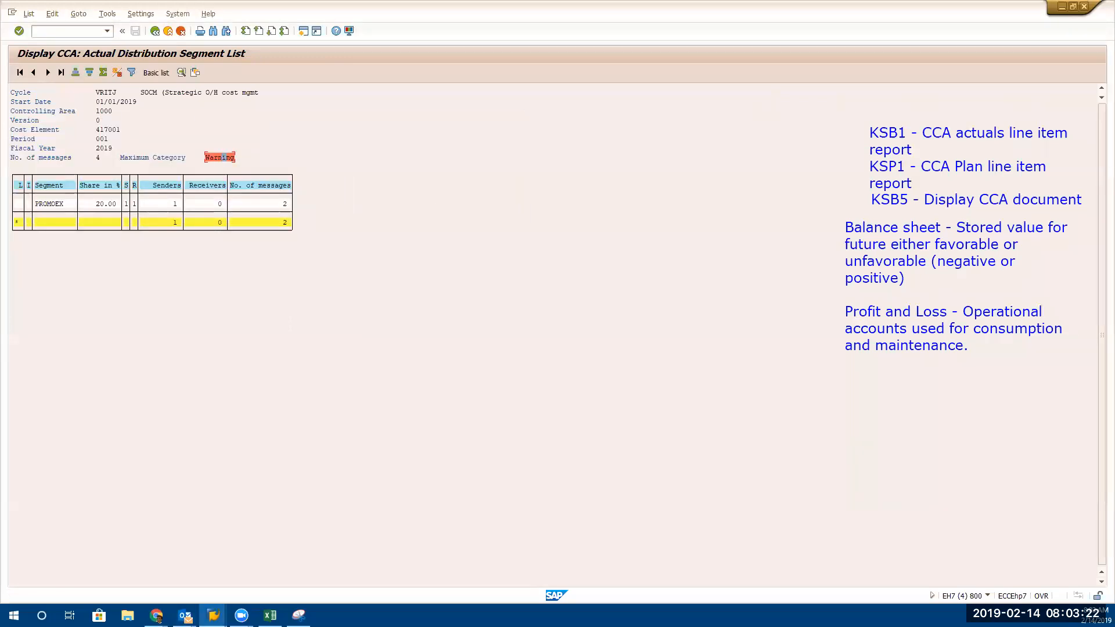
Switch to the cycle change session and compare segment PROMOEX's header with the test run's segment list and the KSB1 Report workbook
{"action": "mouse_move", "coordinate": [213, 616]}
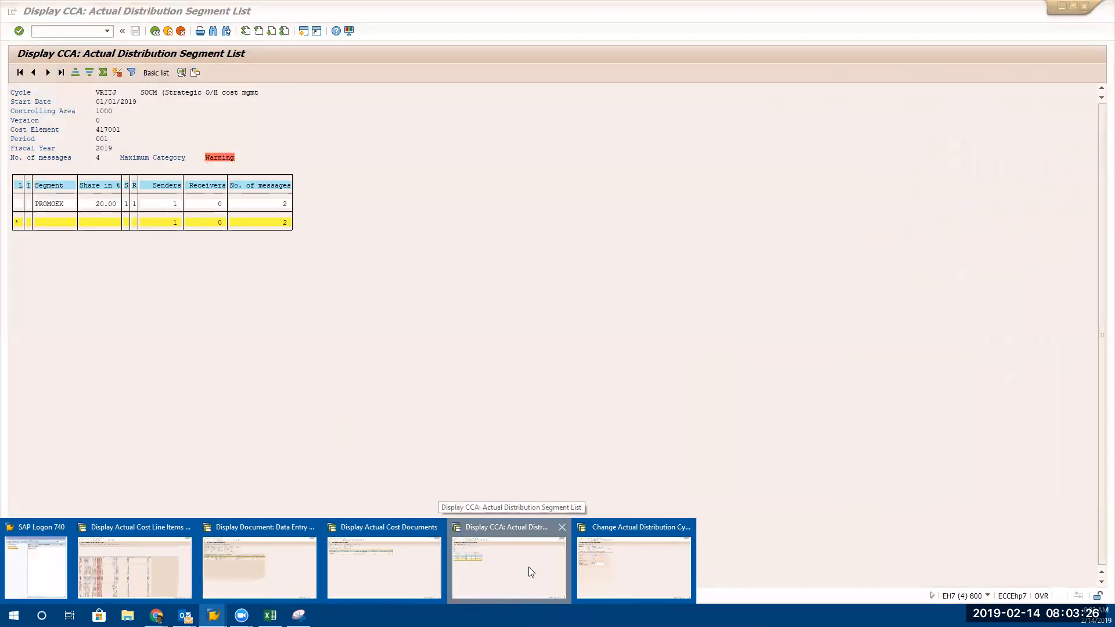
{"action": "left_click", "coordinate": [607, 562]}
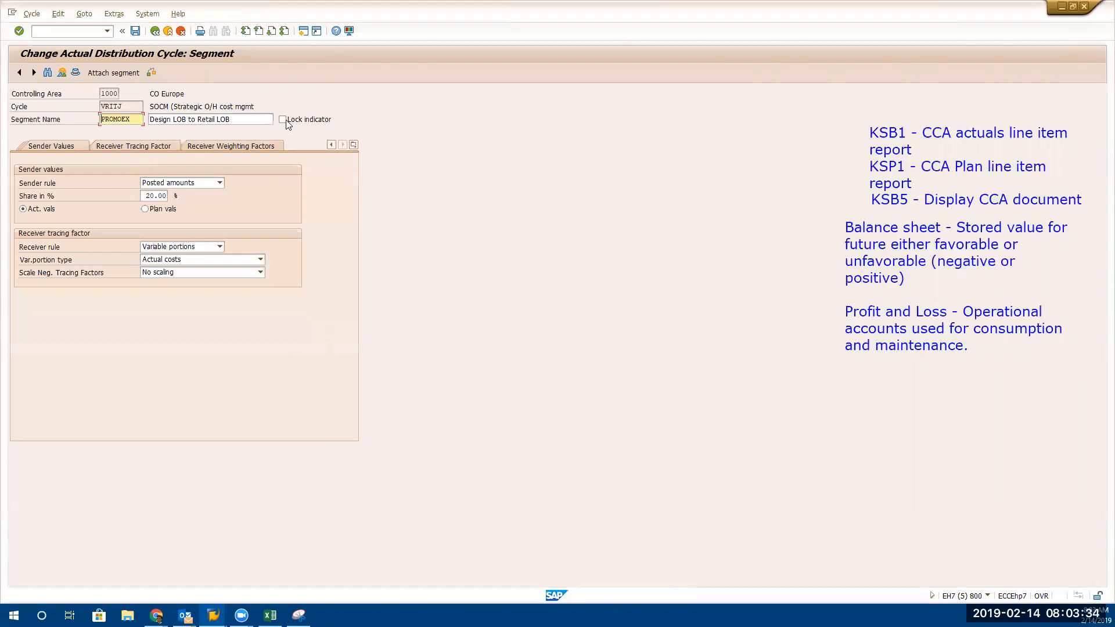
{"action": "left_click", "coordinate": [354, 145]}
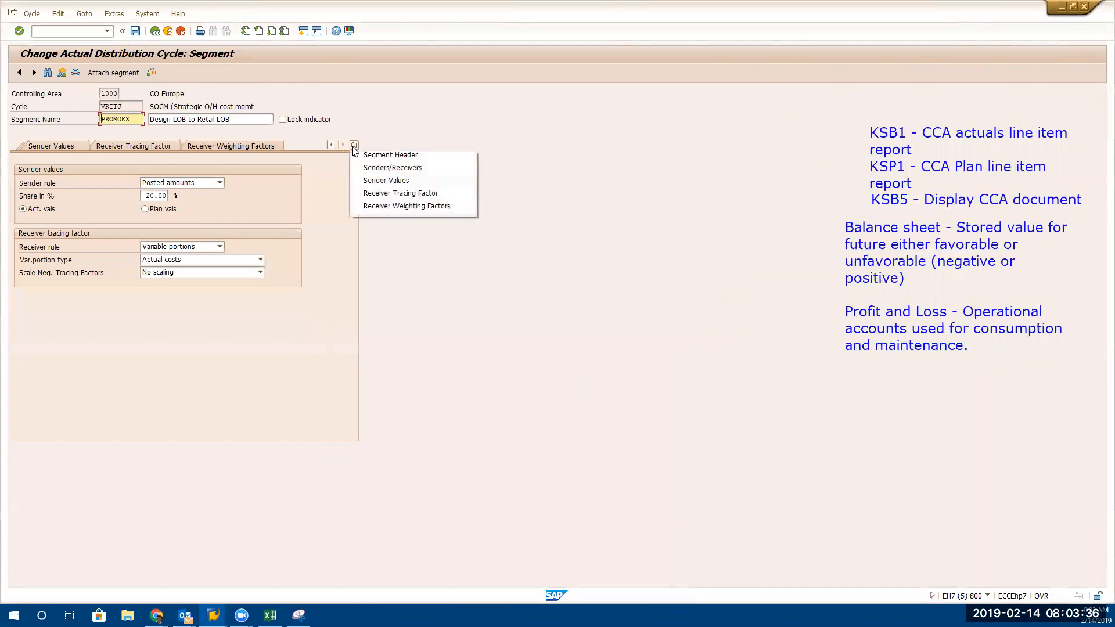
{"action": "left_click", "coordinate": [232, 202]}
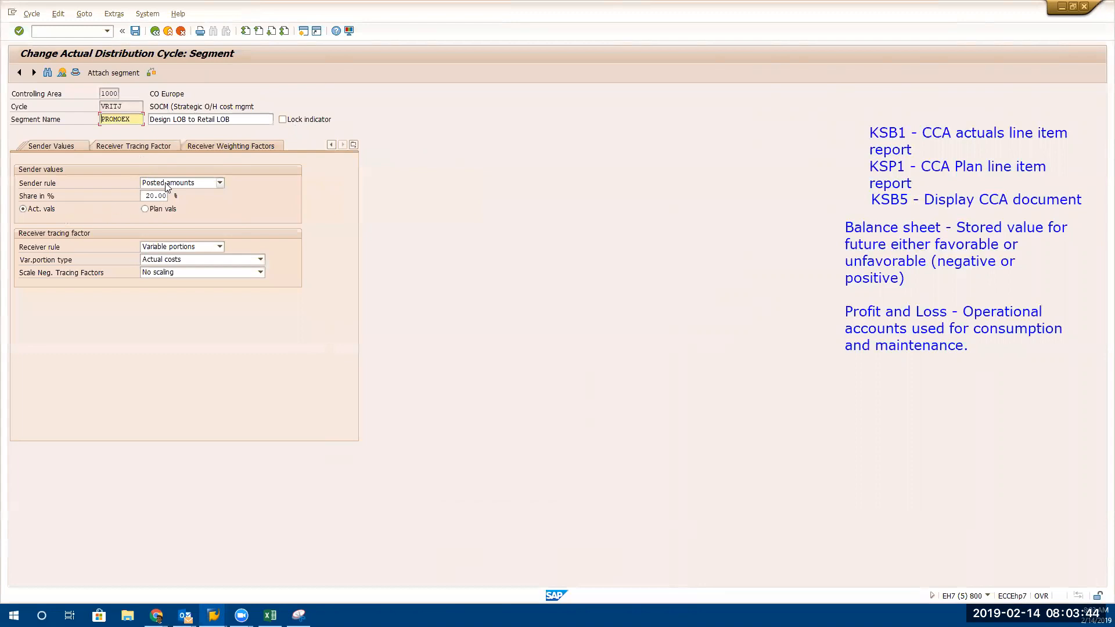
{"action": "key", "text": "alt+Tab"}
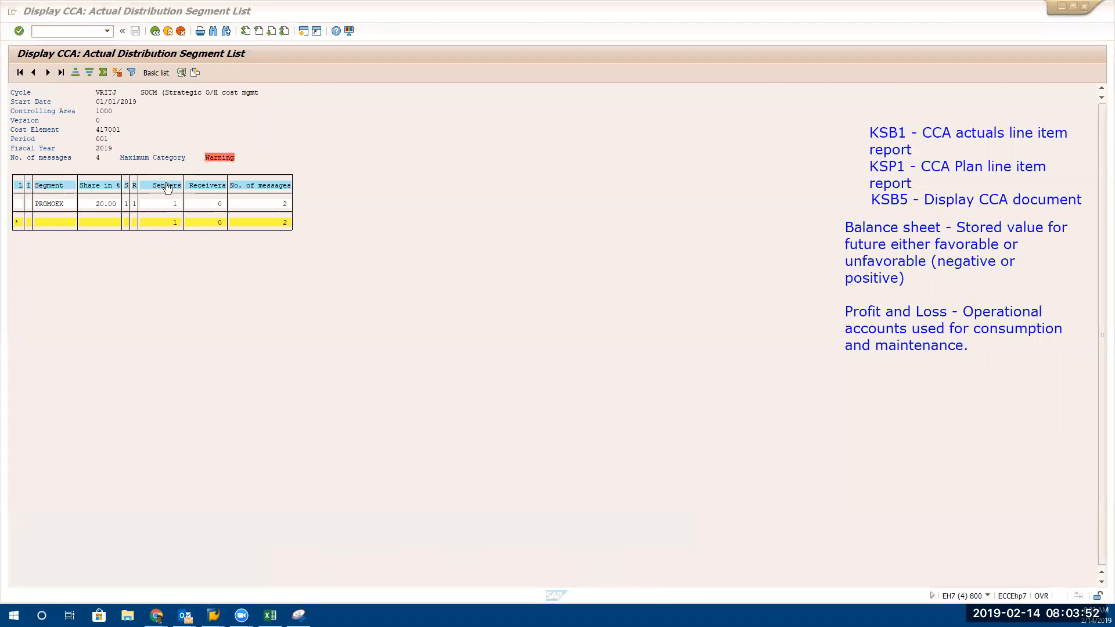
{"action": "key", "text": "alt+Tab"}
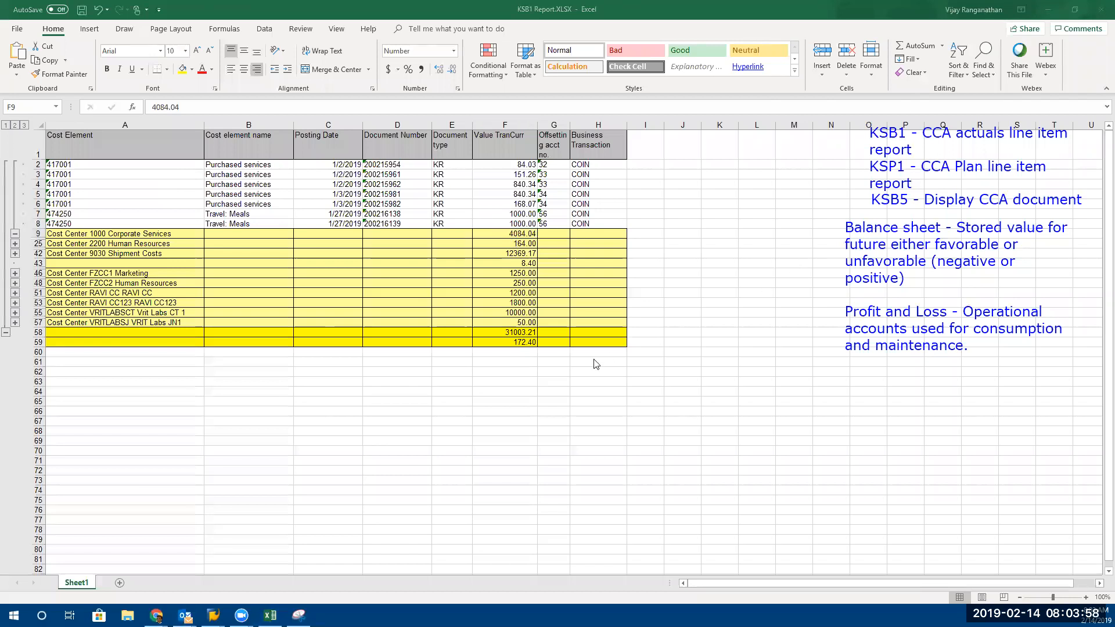
{"action": "key", "text": "alt+Tab"}
{"action": "key", "text": "alt+Tab"}
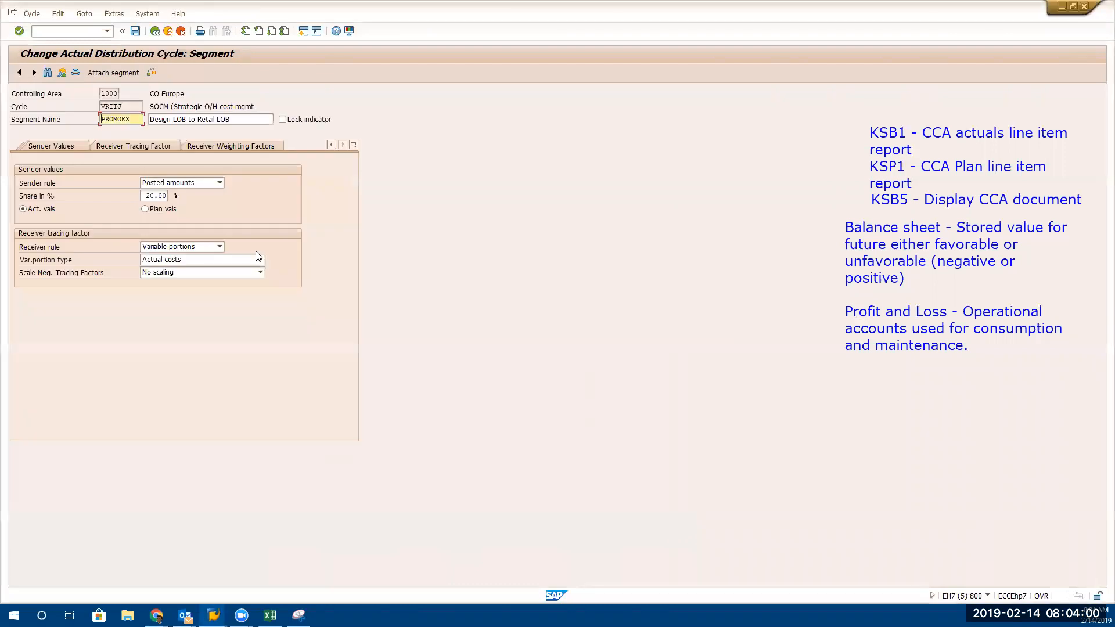
Try the receiver rules Fixed amounts and Fixed percentages, return to Fixed amounts, and look at the amount entry for receiver 2200
{"action": "left_click", "coordinate": [148, 195]}
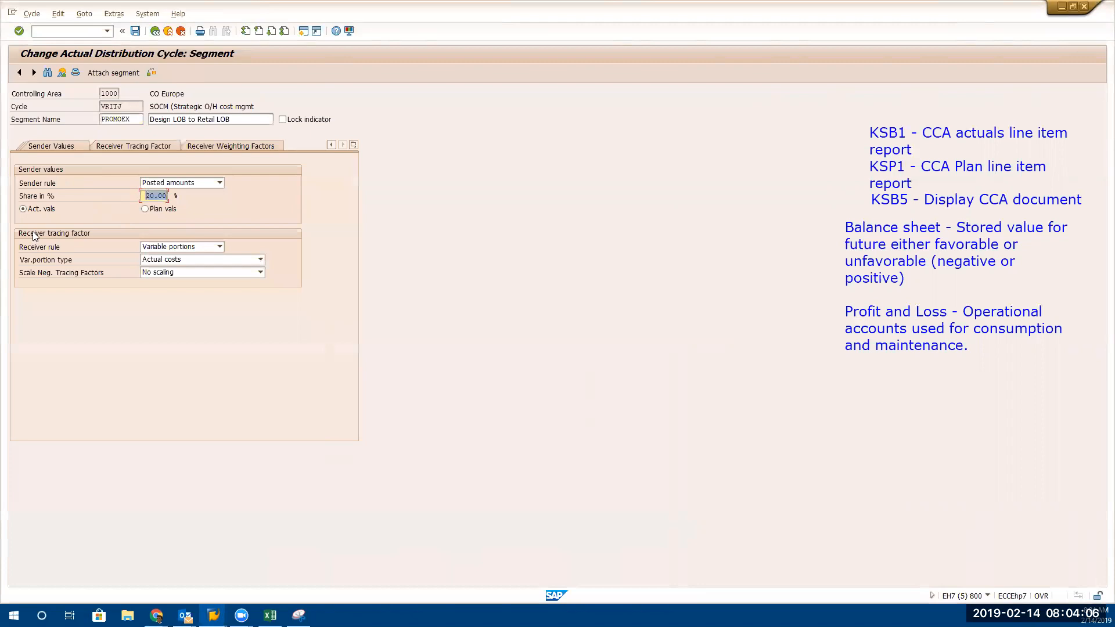
{"action": "left_click", "coordinate": [192, 246]}
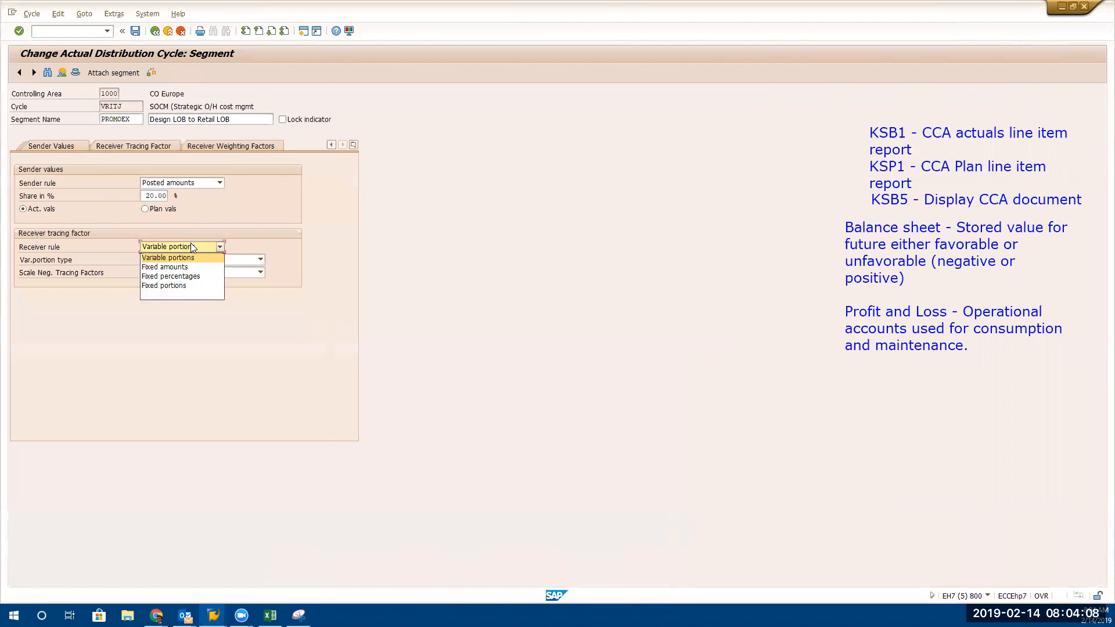
{"action": "left_click", "coordinate": [186, 267]}
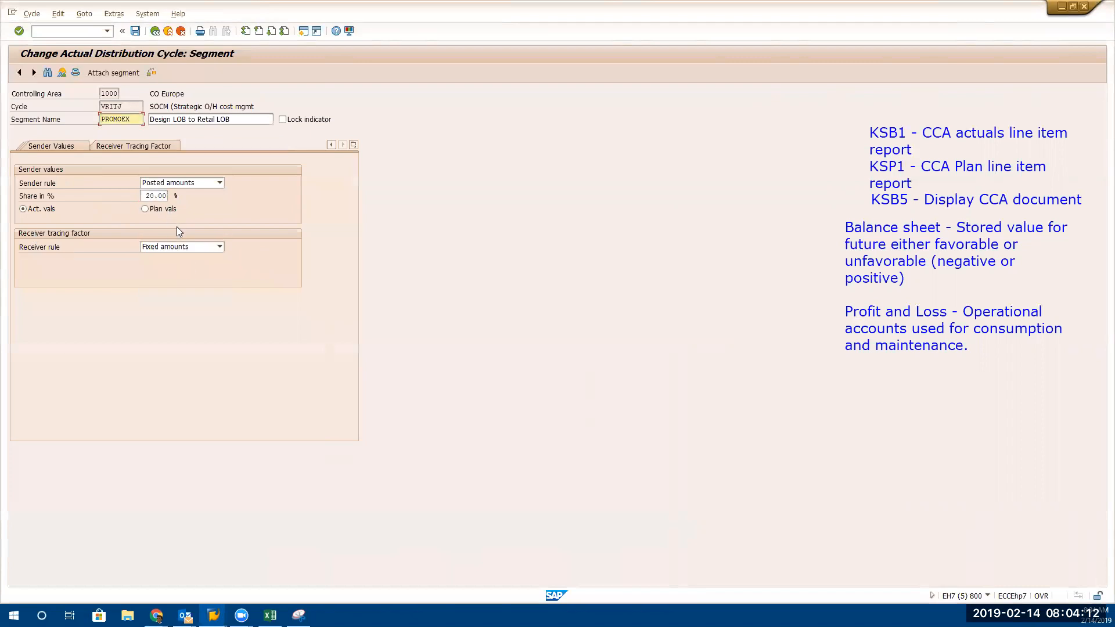
{"action": "left_click", "coordinate": [177, 248]}
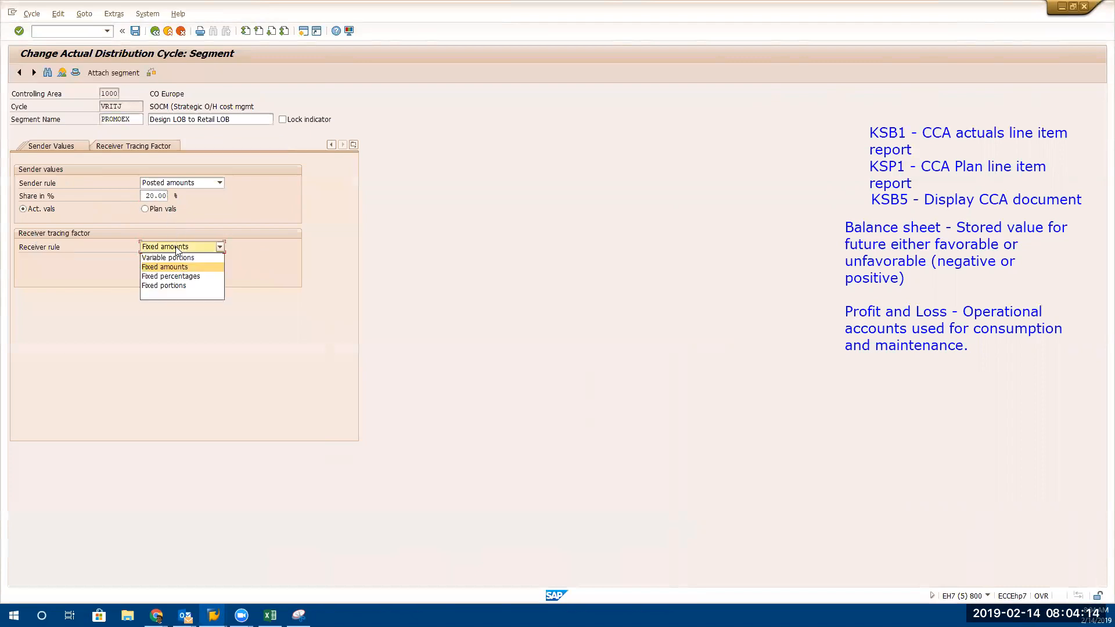
{"action": "left_click", "coordinate": [175, 277]}
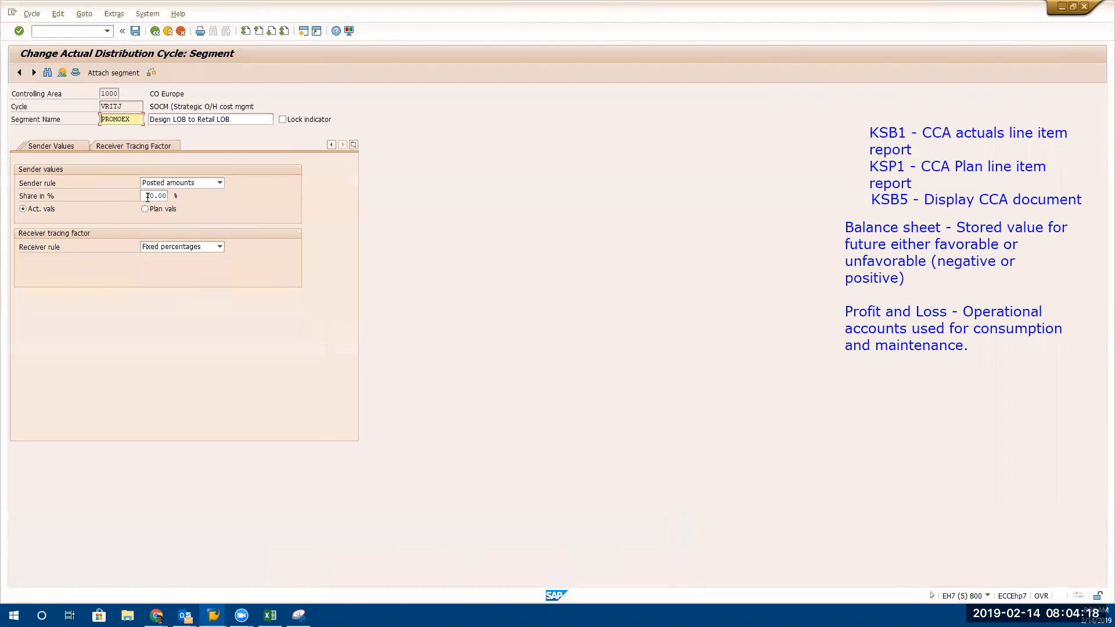
{"action": "left_click", "coordinate": [164, 248]}
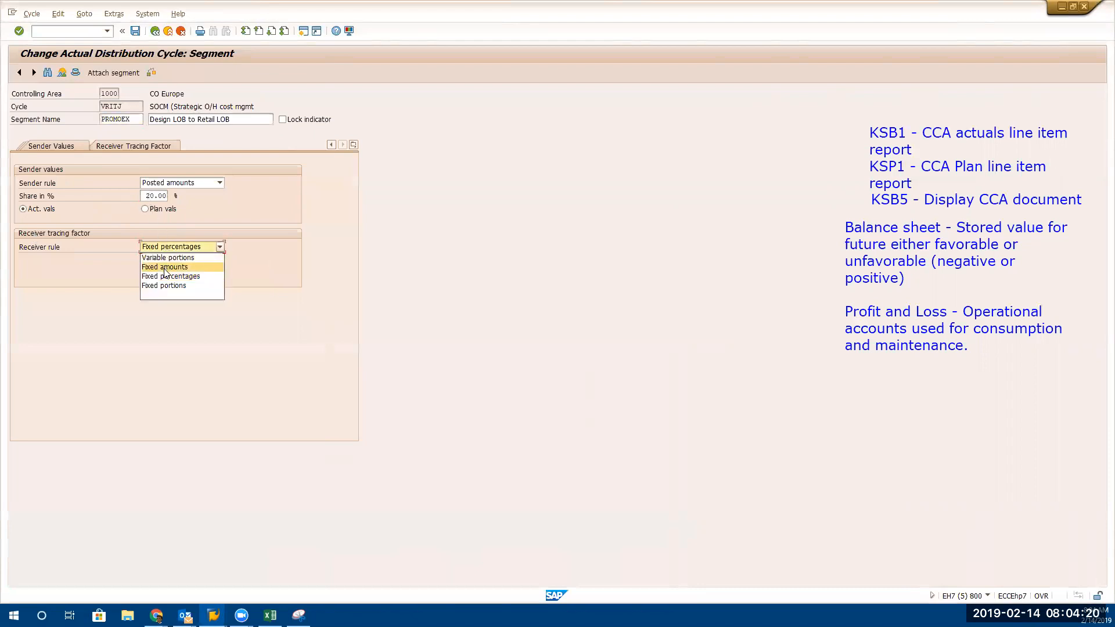
{"action": "left_click", "coordinate": [164, 268]}
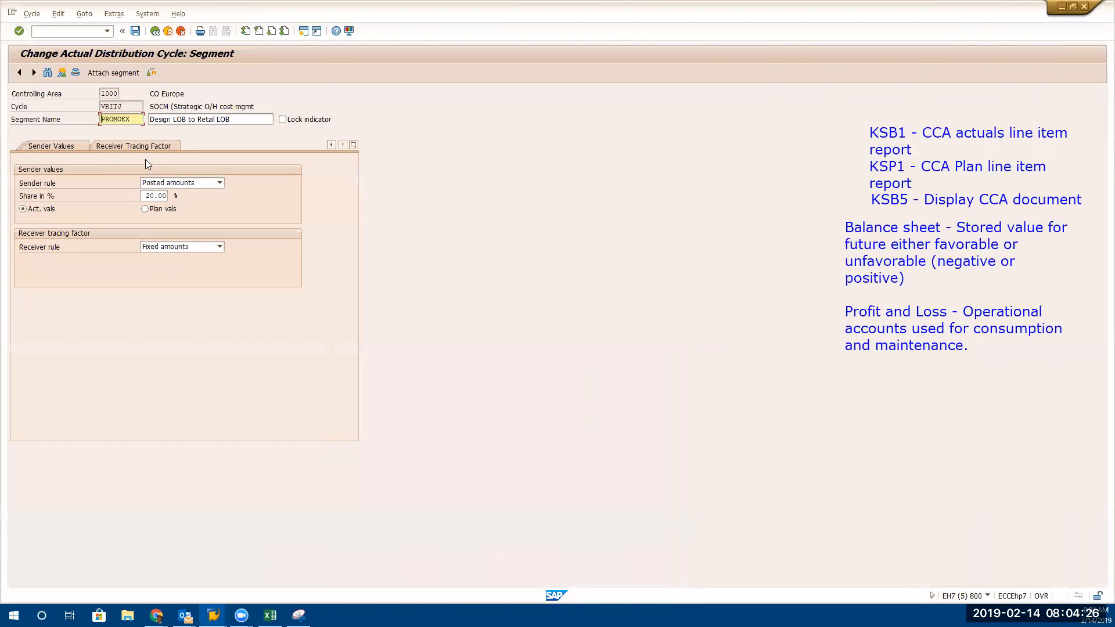
{"action": "left_click", "coordinate": [140, 143]}
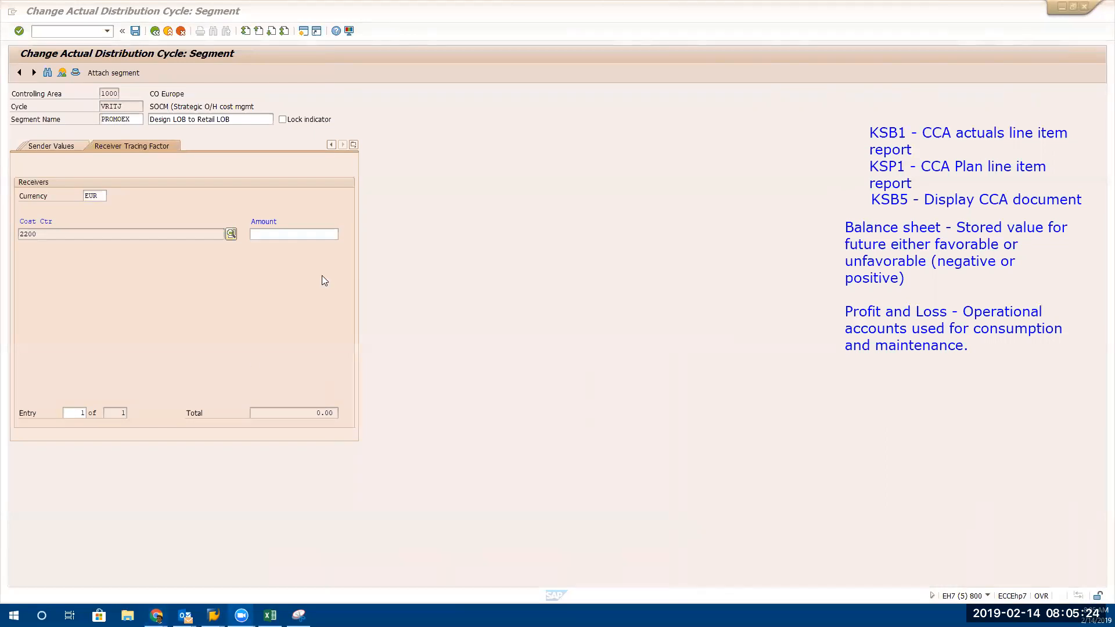
{"action": "left_click", "coordinate": [296, 232]}
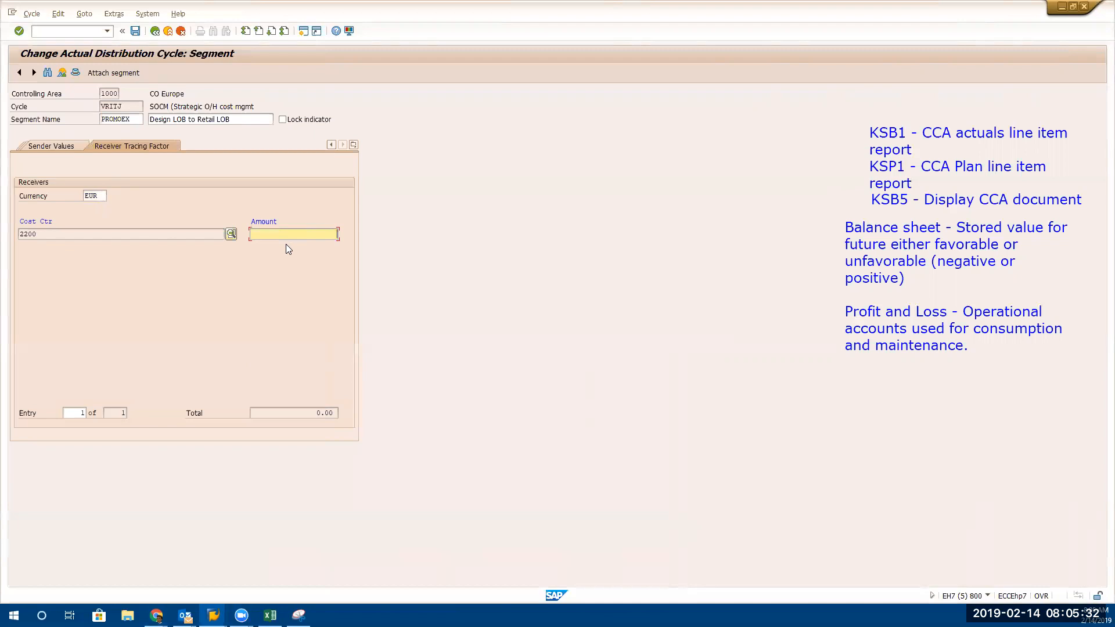
Return to the segment header past the sender values and senders/receivers, and set the receiver rule to Fixed percentages
{"action": "left_click", "coordinate": [38, 146]}
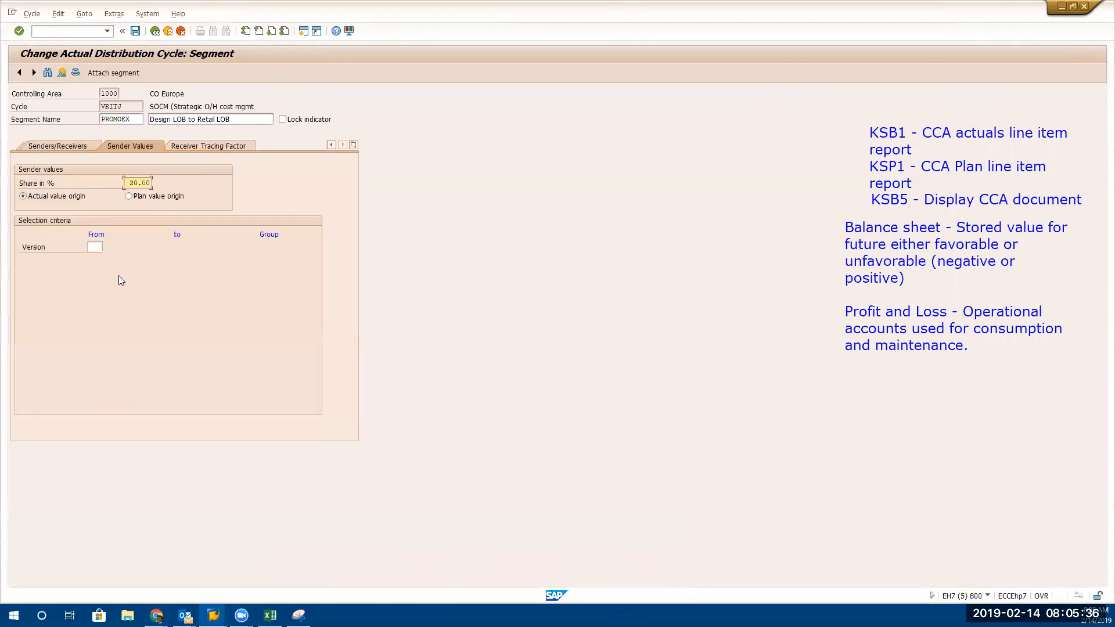
{"action": "left_click", "coordinate": [126, 184]}
{"action": "left_click", "coordinate": [64, 146]}
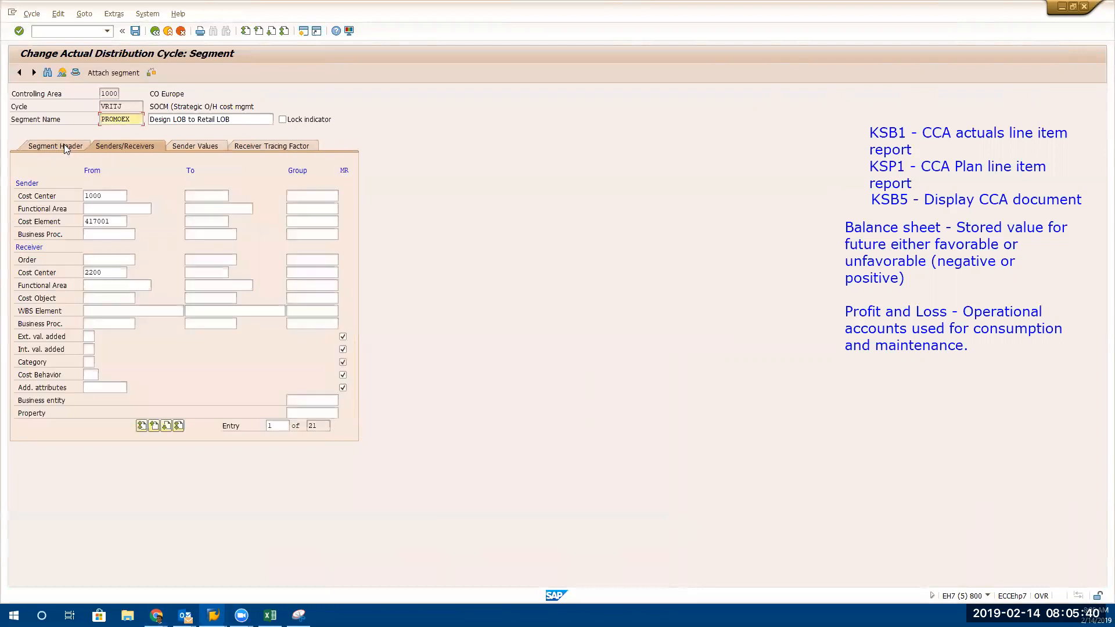
{"action": "left_click", "coordinate": [66, 148]}
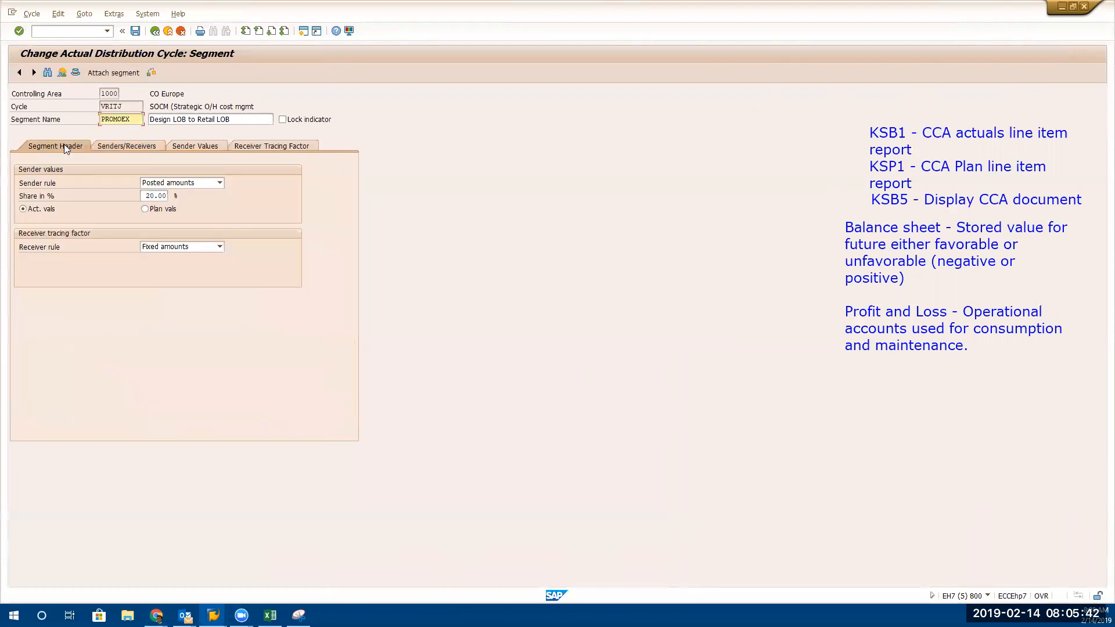
{"action": "left_click", "coordinate": [183, 247]}
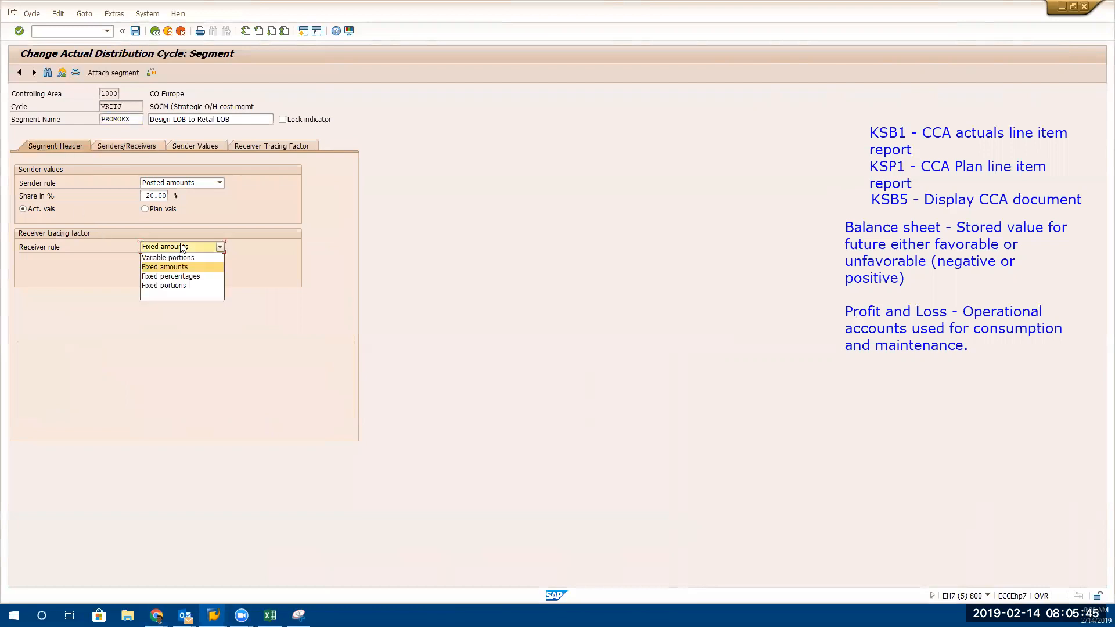
{"action": "left_click", "coordinate": [177, 275]}
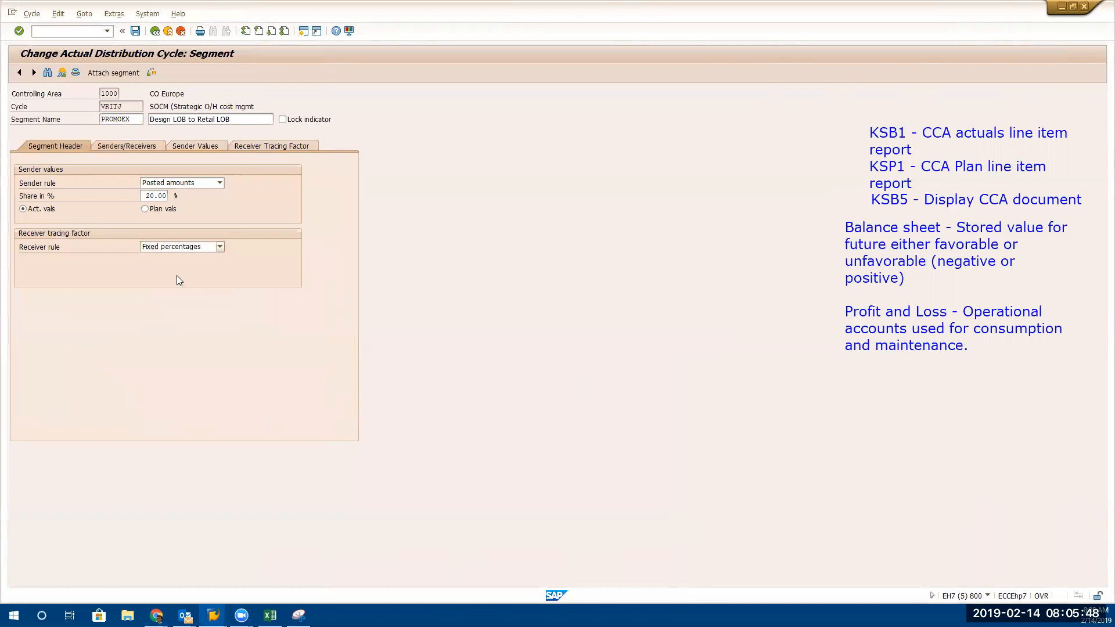
Check the segment's sender and receiver entries and set the sender values' version criterion to 0 (Plan/actual version)
{"action": "left_click", "coordinate": [131, 146]}
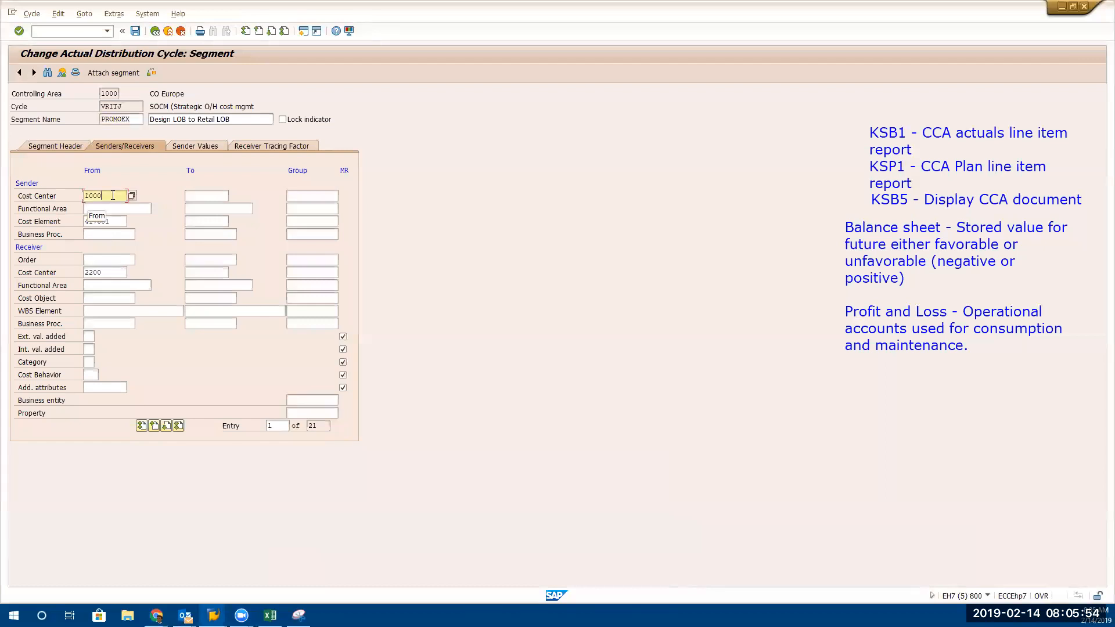
{"action": "left_click", "coordinate": [119, 223]}
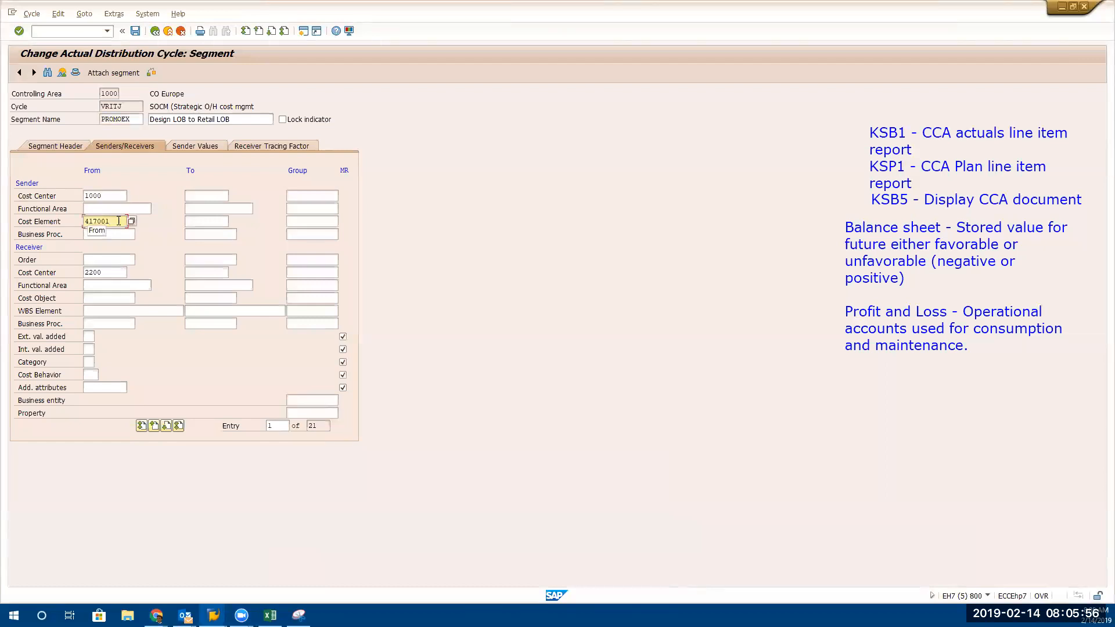
{"action": "left_click", "coordinate": [119, 210]}
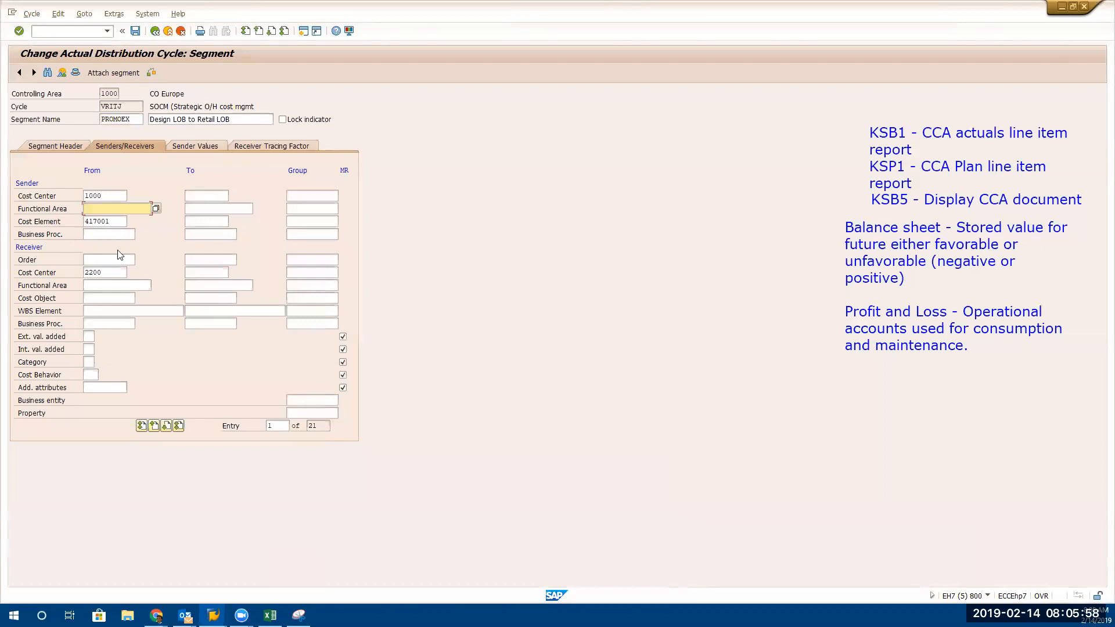
{"action": "left_click", "coordinate": [115, 284]}
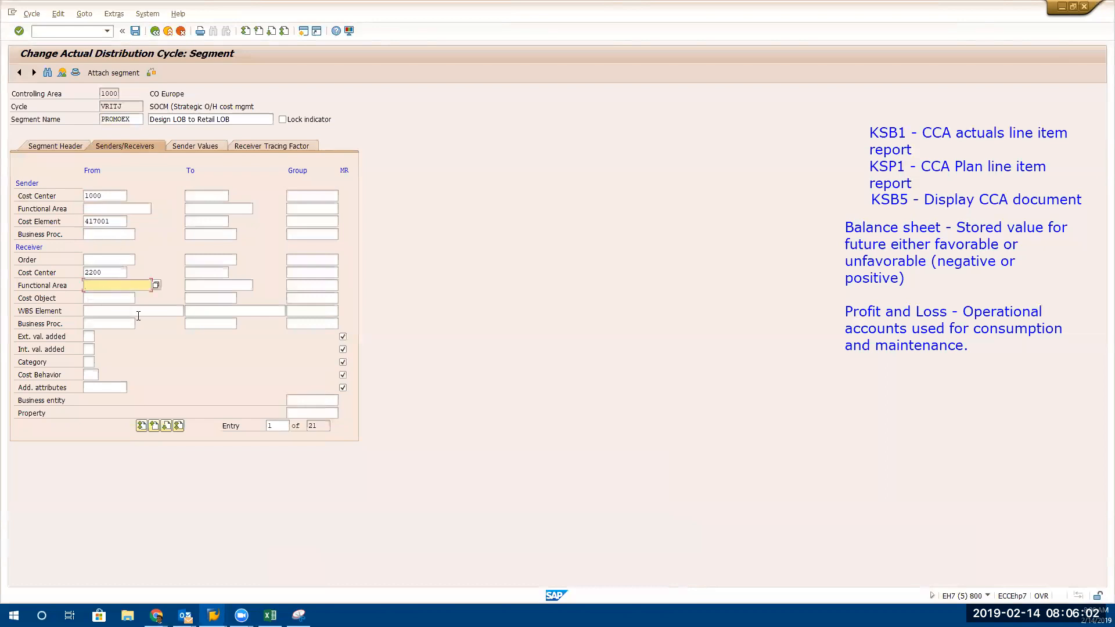
{"action": "left_click", "coordinate": [192, 146]}
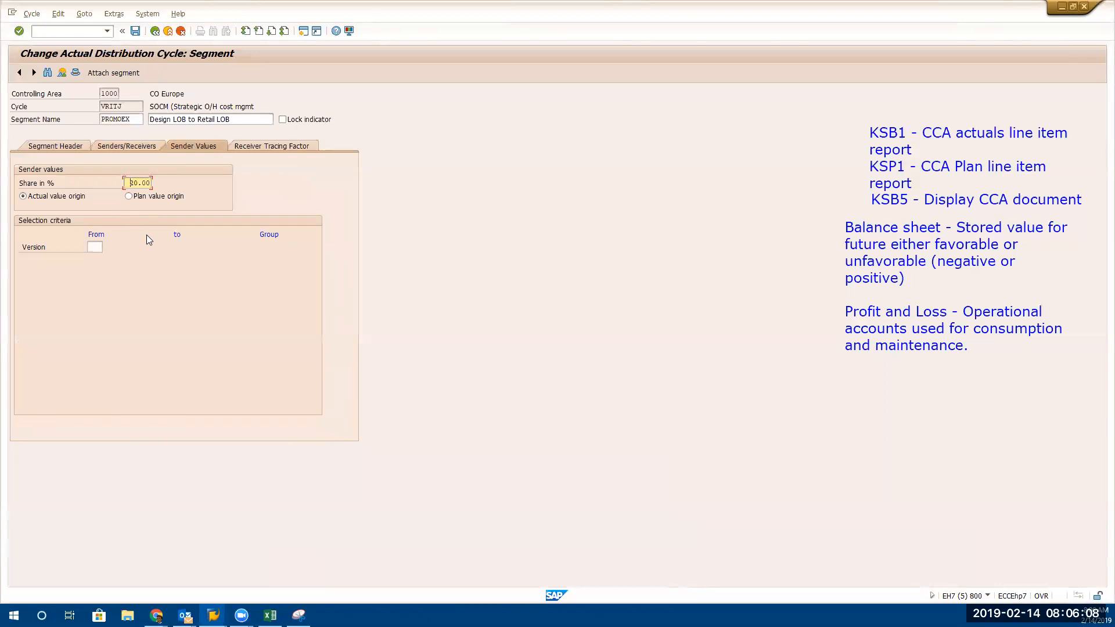
{"action": "left_click", "coordinate": [96, 247]}
{"action": "left_click", "coordinate": [104, 246]}
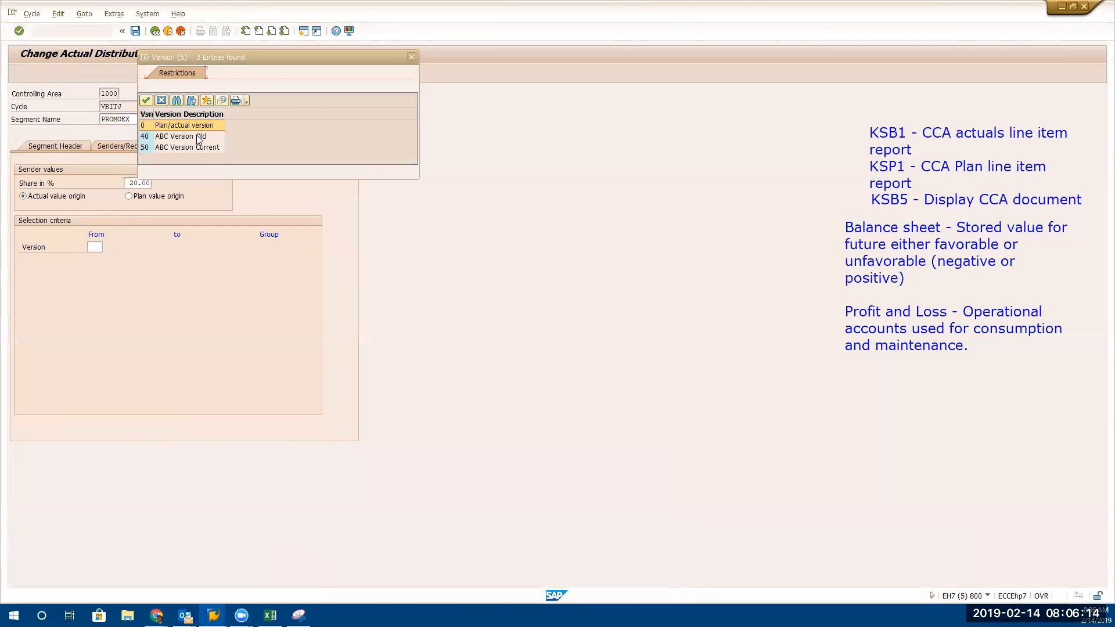
{"action": "left_click", "coordinate": [195, 125]}
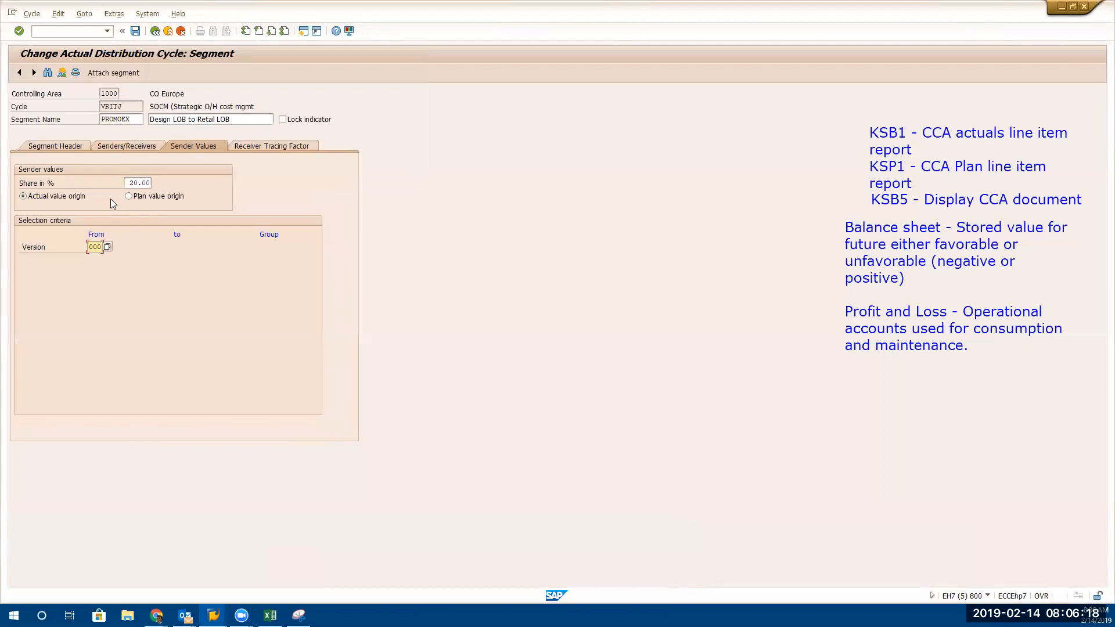
Set the portion/percent of receiver cost center 2200 to 20 and save the cycle under the proposed customizing request
{"action": "left_click", "coordinate": [251, 146]}
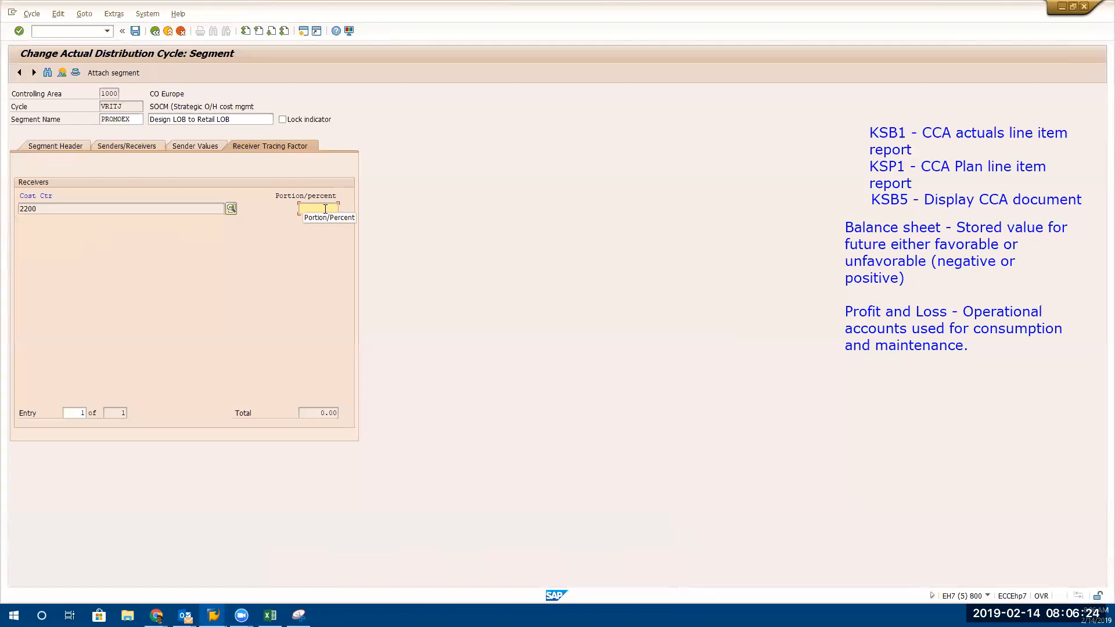
{"action": "type", "text": "20"}
{"action": "left_click", "coordinate": [135, 31]}
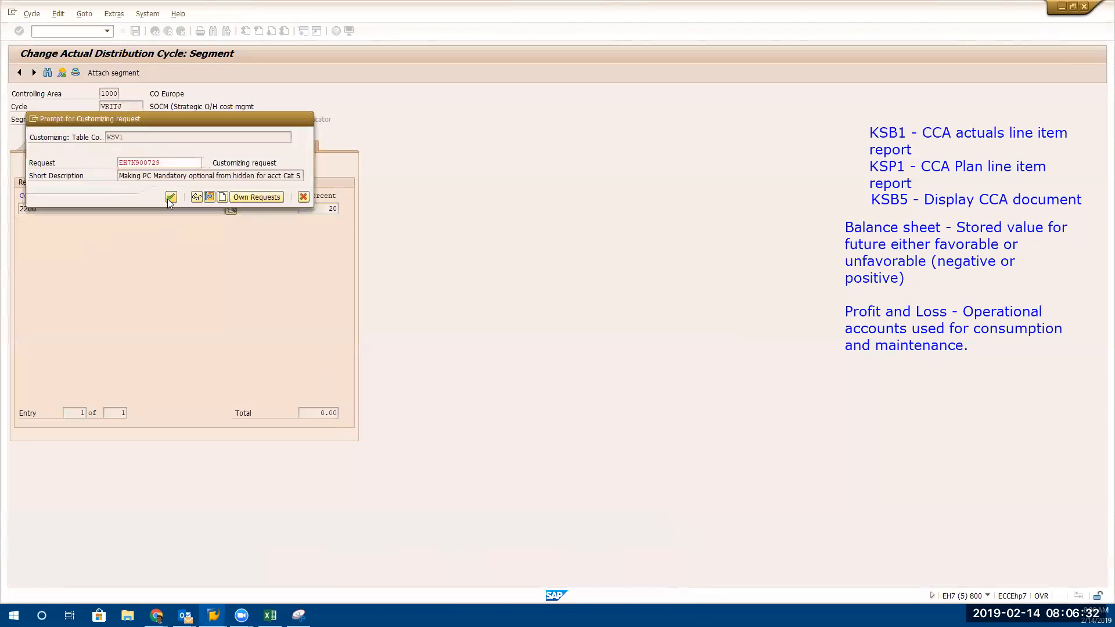
{"action": "left_click", "coordinate": [171, 197]}
Leave the segment and header data of cycle VRITJ, saving the processed cycle under the proposed customizing request
{"action": "left_click", "coordinate": [155, 30]}
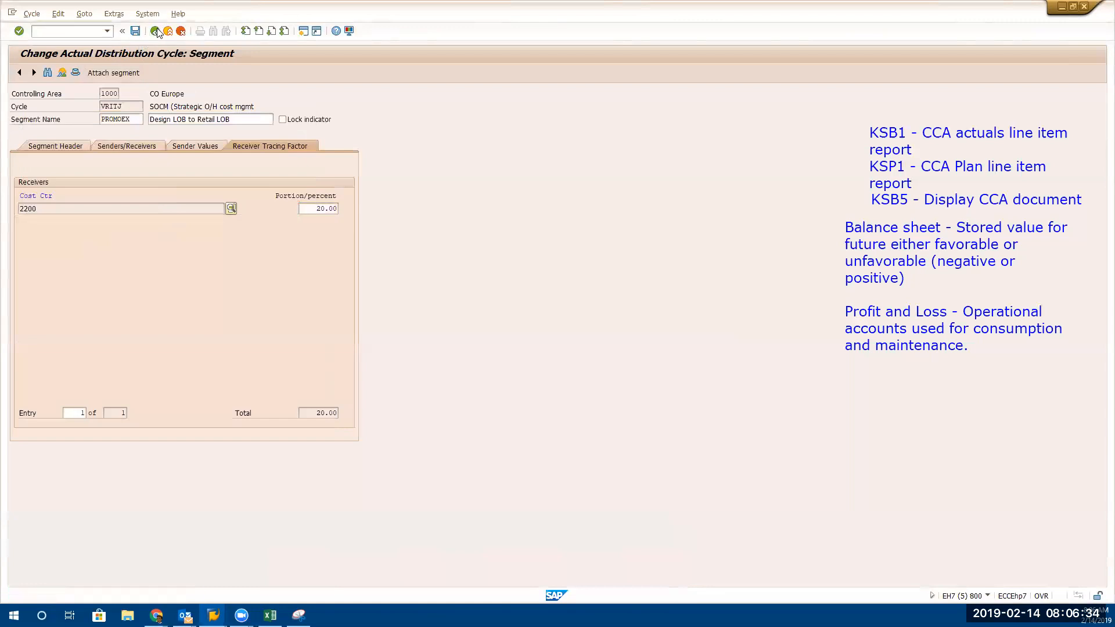
{"action": "left_click", "coordinate": [156, 31]}
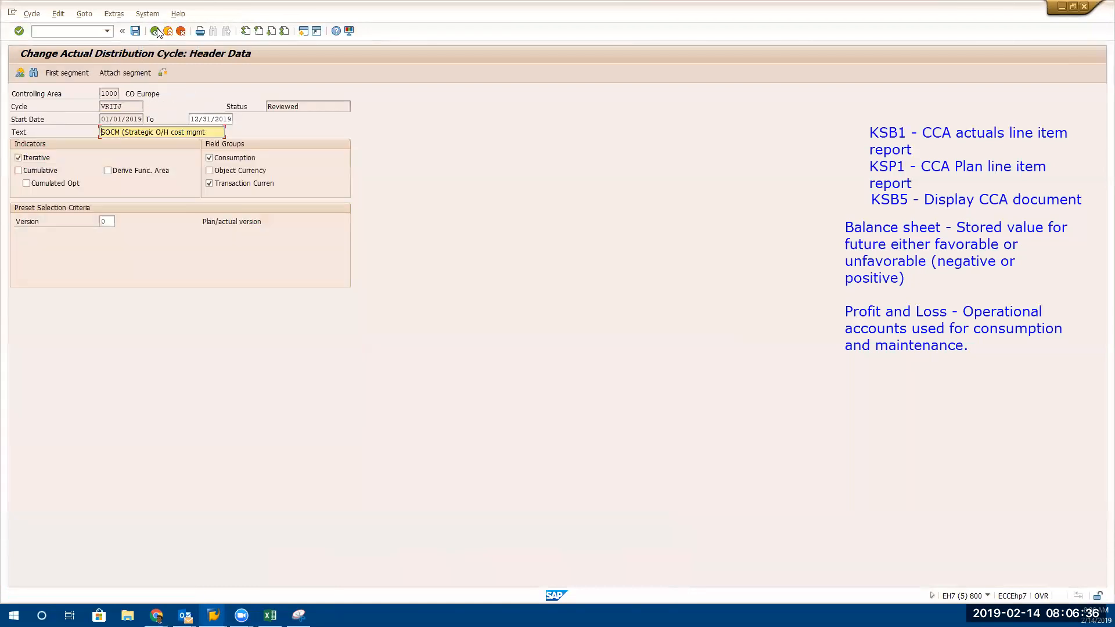
{"action": "left_click", "coordinate": [155, 31]}
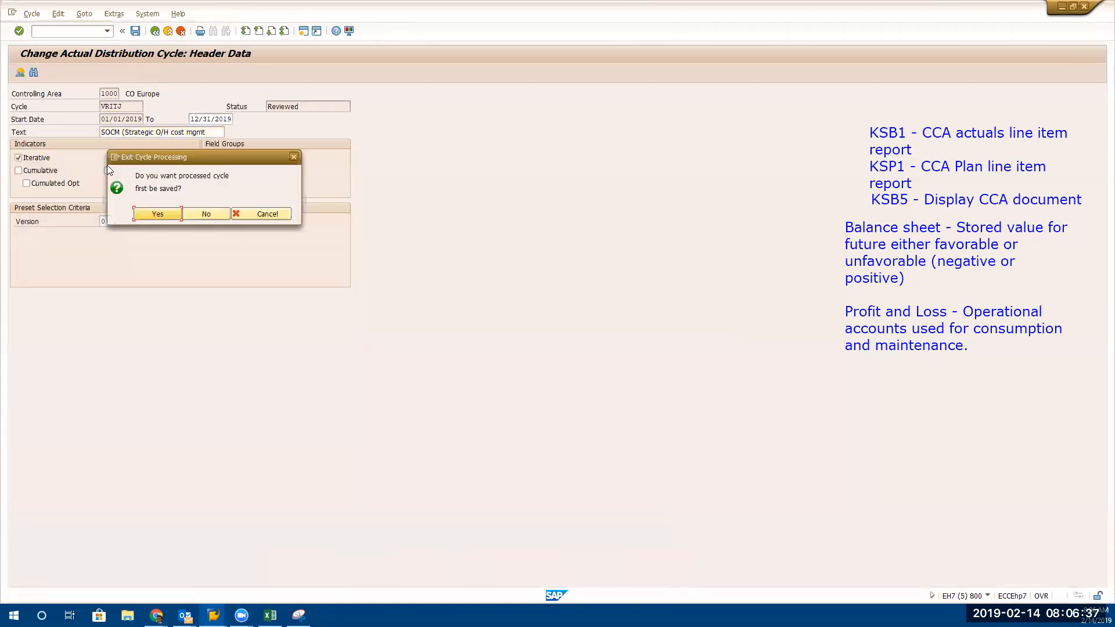
{"action": "left_click", "coordinate": [157, 216]}
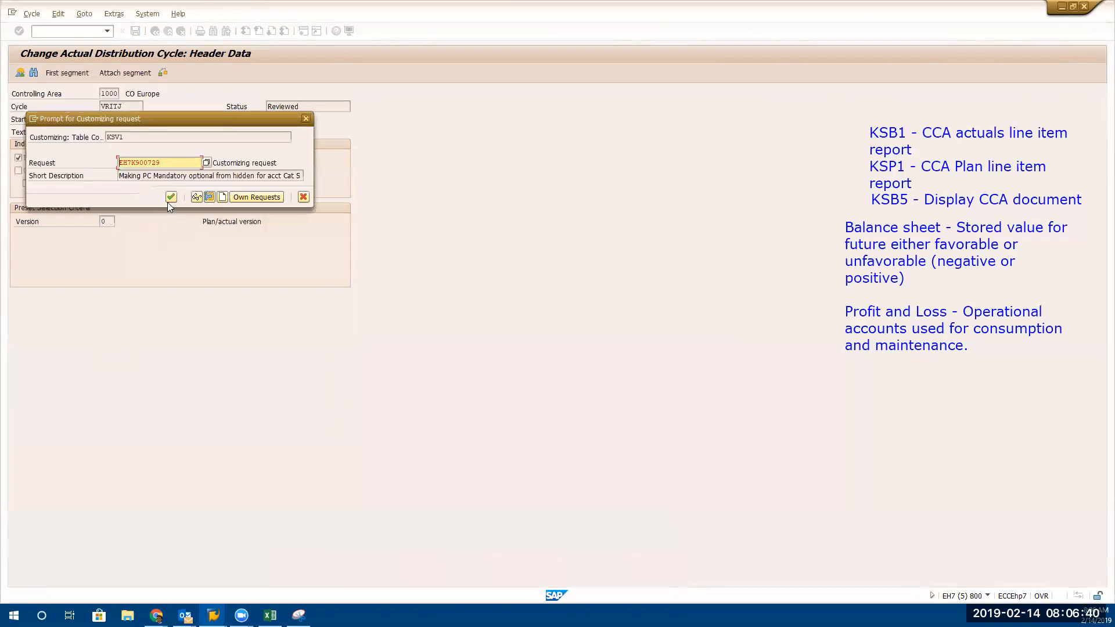
{"action": "left_click", "coordinate": [170, 198]}
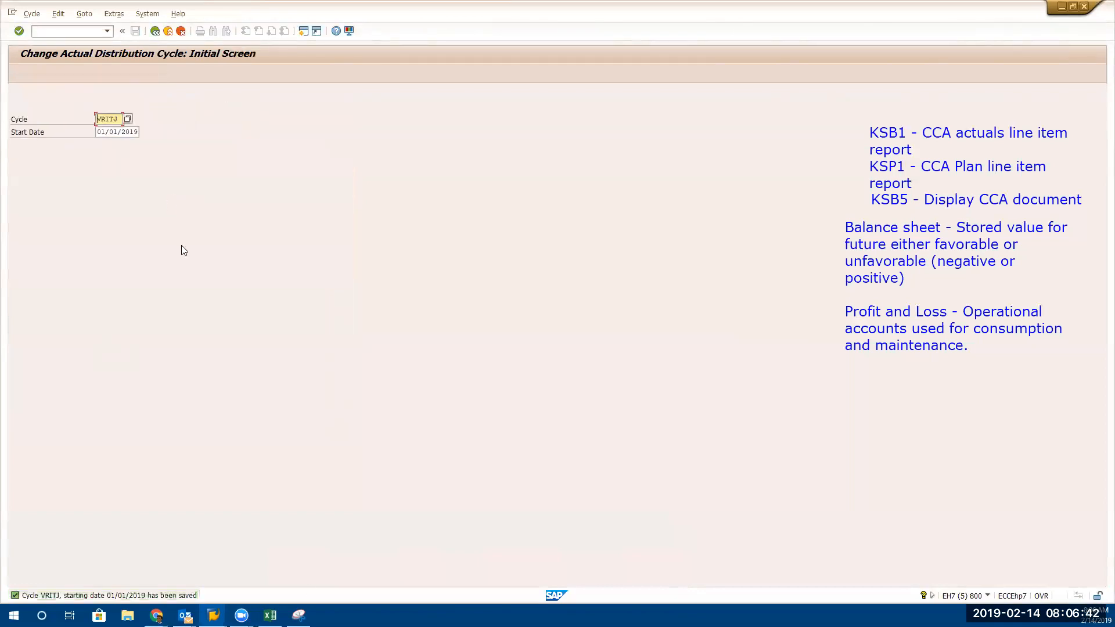
Leave the earlier distribution result lists and execute the actual distribution test run for cycle VRITJ again
{"action": "left_click", "coordinate": [213, 615]}
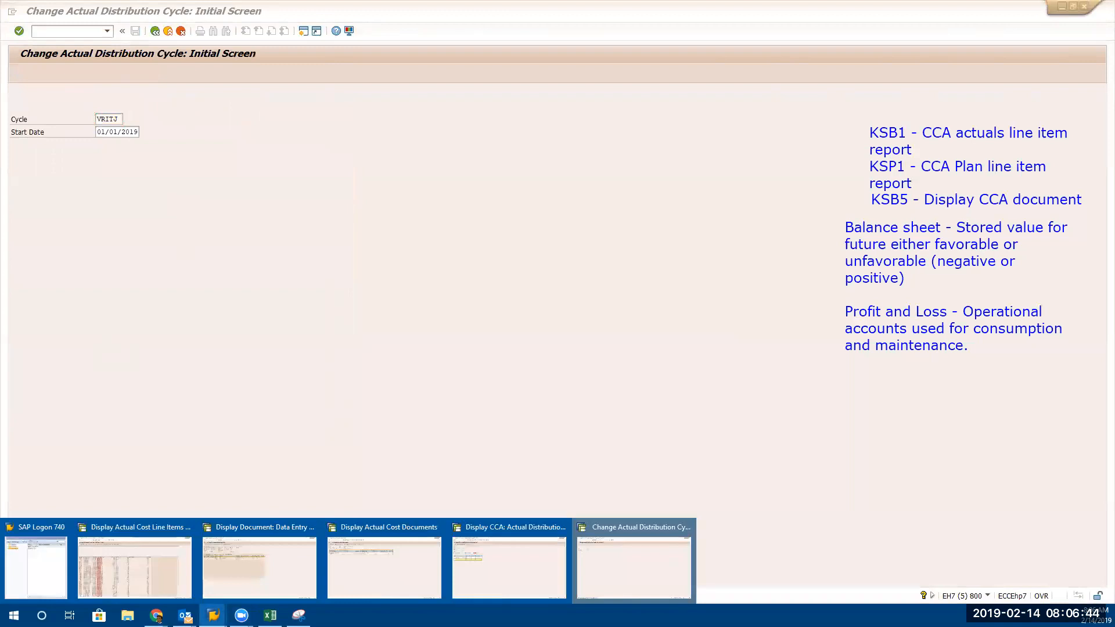
{"action": "left_click", "coordinate": [526, 564]}
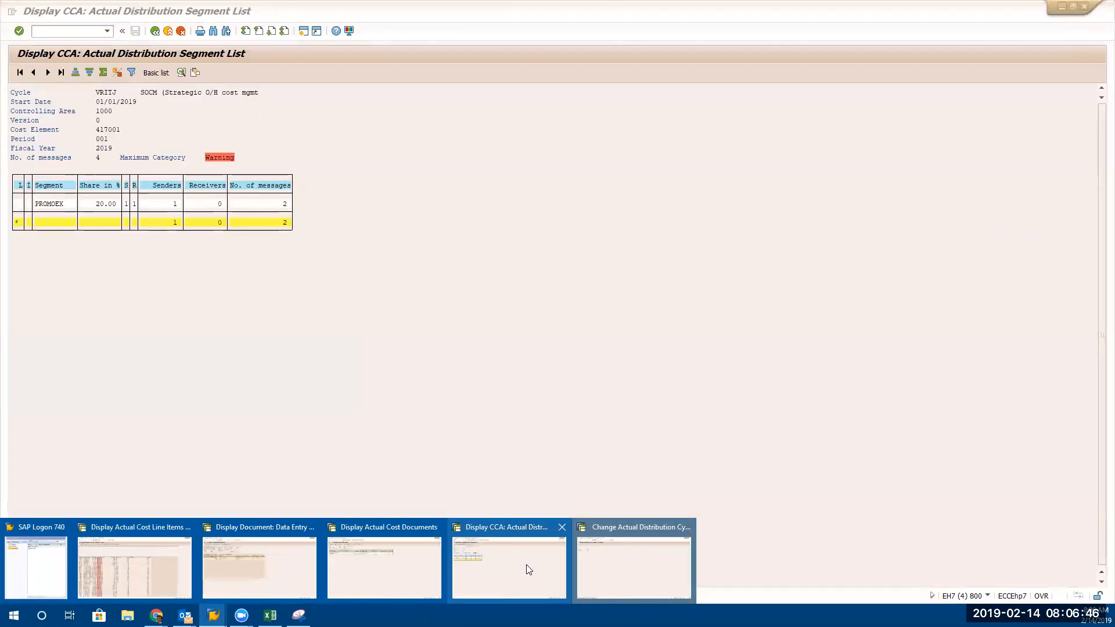
{"action": "left_click", "coordinate": [155, 32]}
{"action": "left_click", "coordinate": [155, 31]}
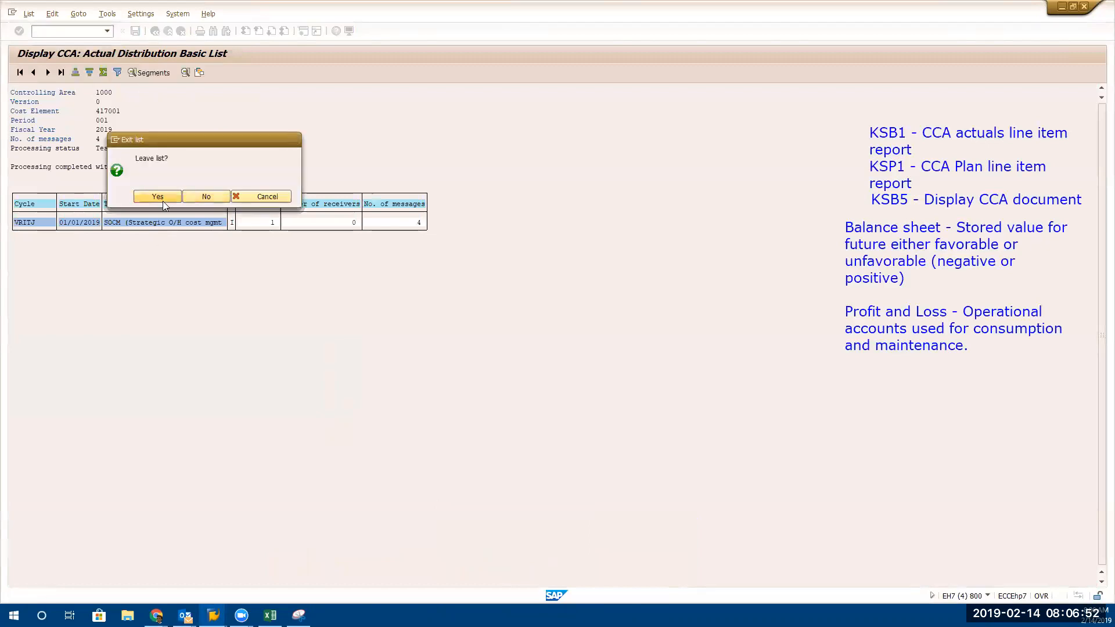
{"action": "left_click", "coordinate": [163, 200]}
{"action": "left_click", "coordinate": [19, 73]}
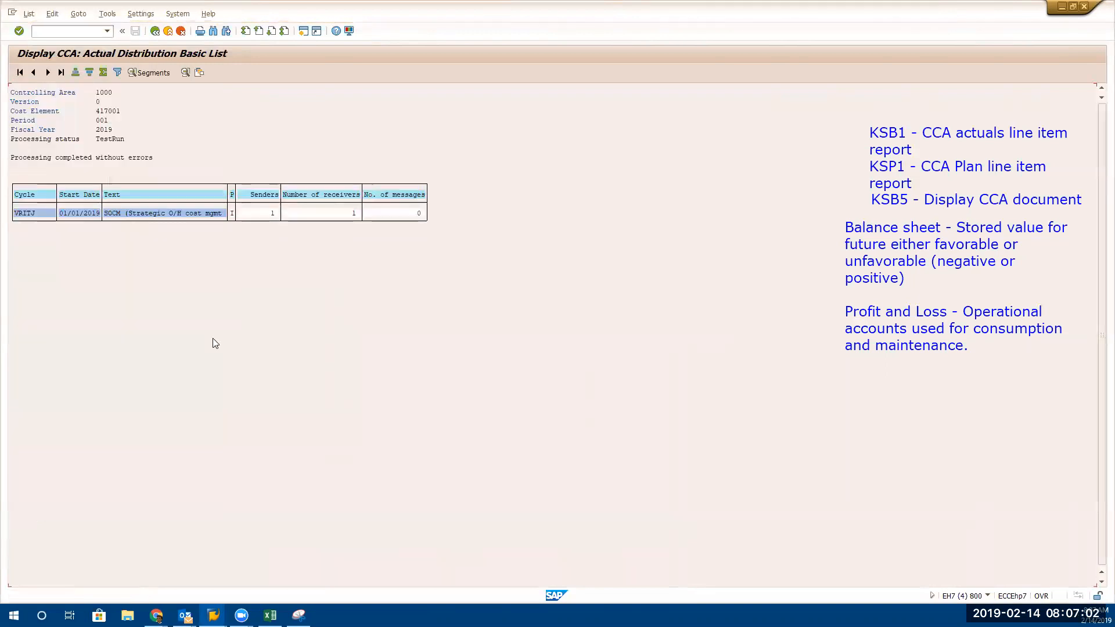
{"action": "left_click", "coordinate": [346, 214]}
Return to changing actual distribution cycle VRITJ and open its first segment, PROMOEX
{"action": "left_click", "coordinate": [213, 615]}
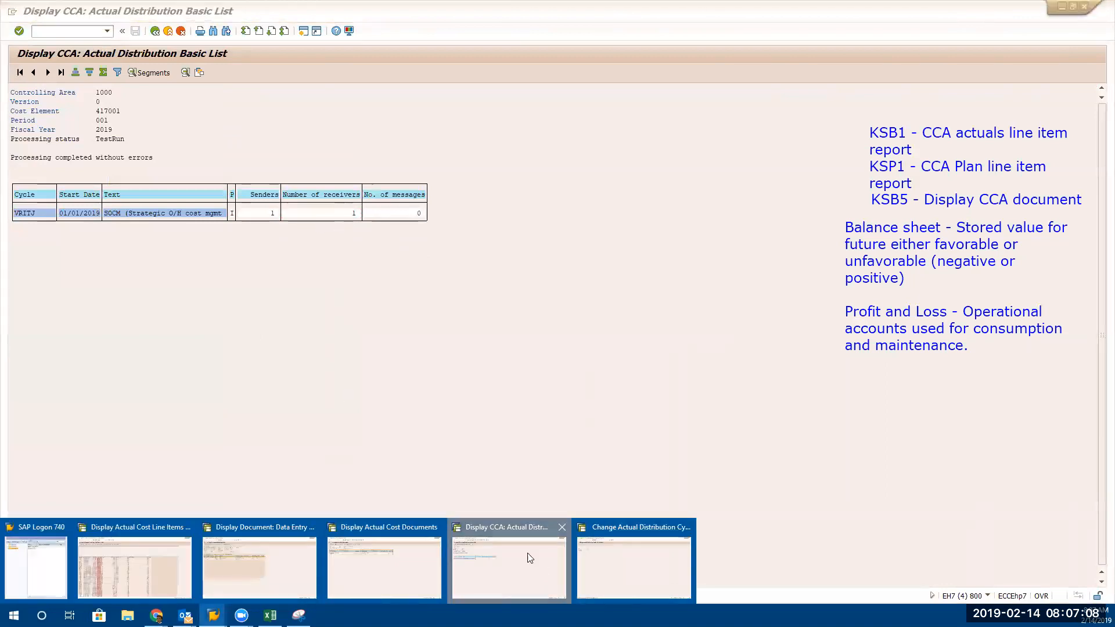
{"action": "left_click", "coordinate": [620, 556]}
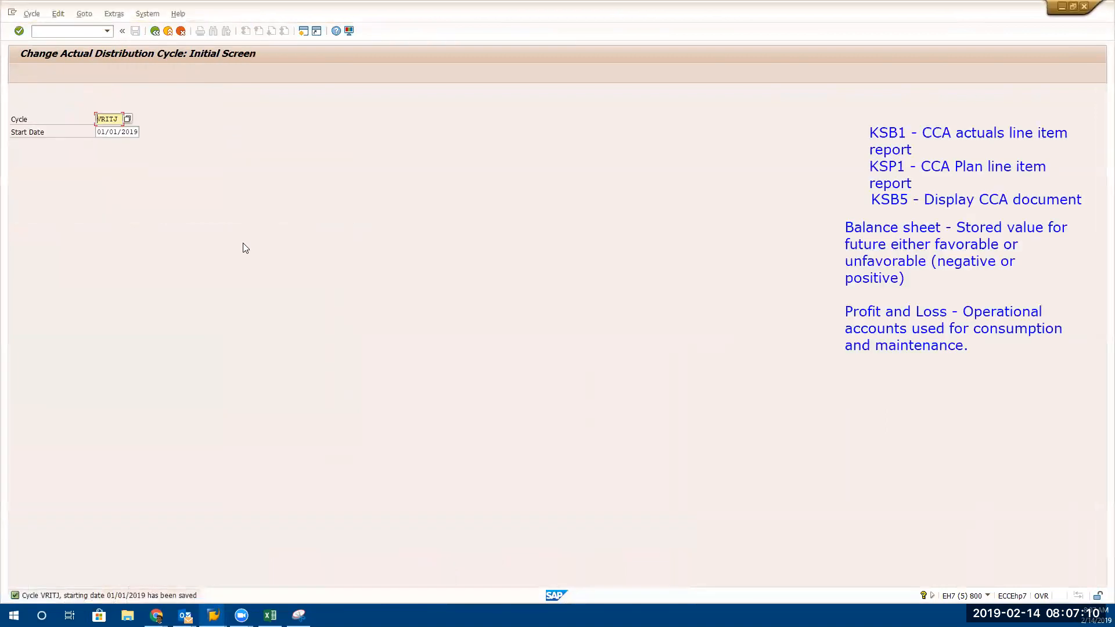
{"action": "key", "text": "Return"}
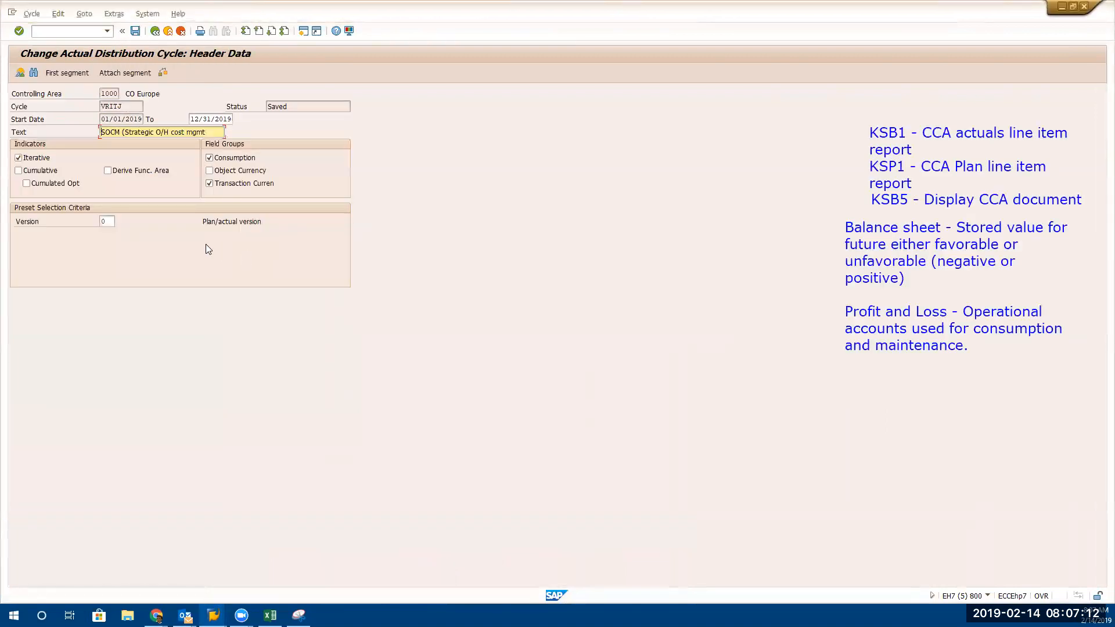
{"action": "left_click", "coordinate": [66, 72]}
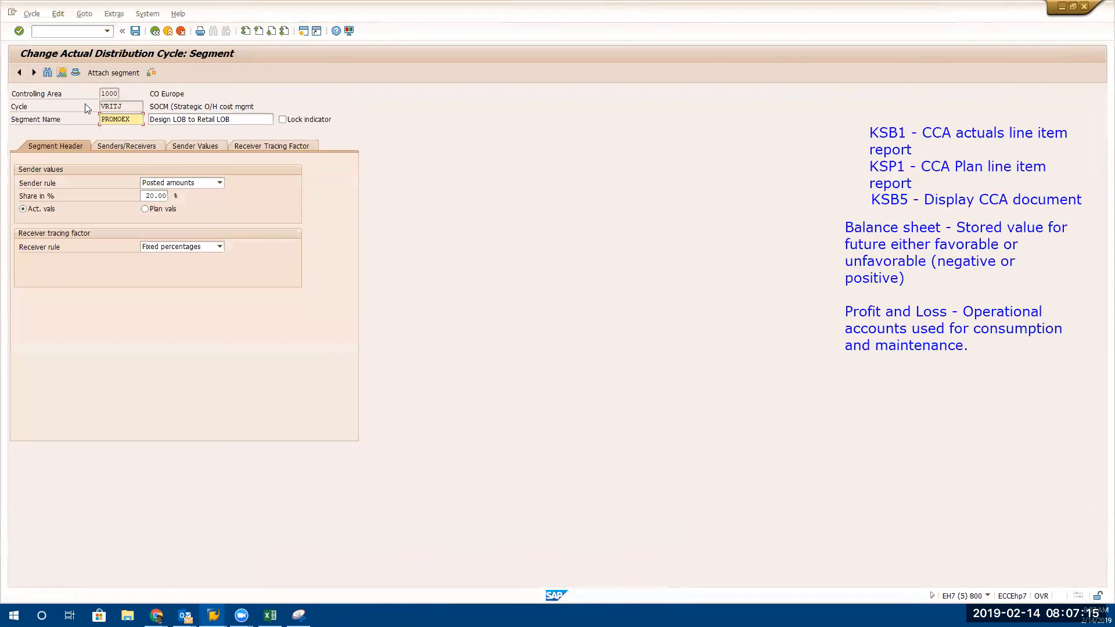
Set the segment's receiver rule to Variable portions and check the receiver tracing factor's selection criteria
{"action": "left_click", "coordinate": [189, 247]}
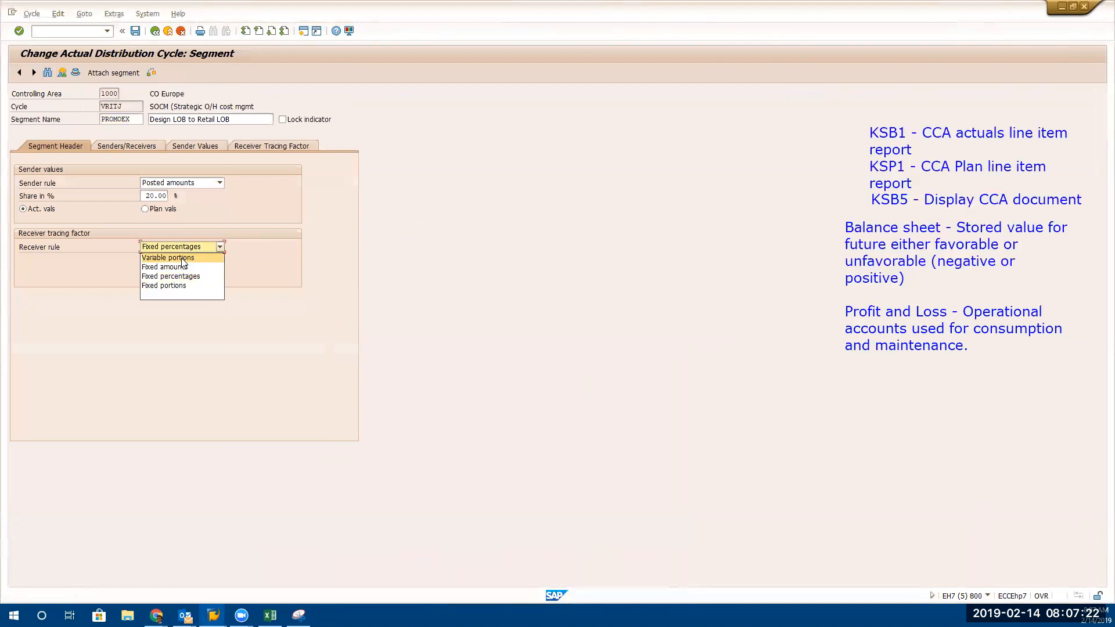
{"action": "left_click", "coordinate": [181, 258]}
{"action": "left_click", "coordinate": [269, 148]}
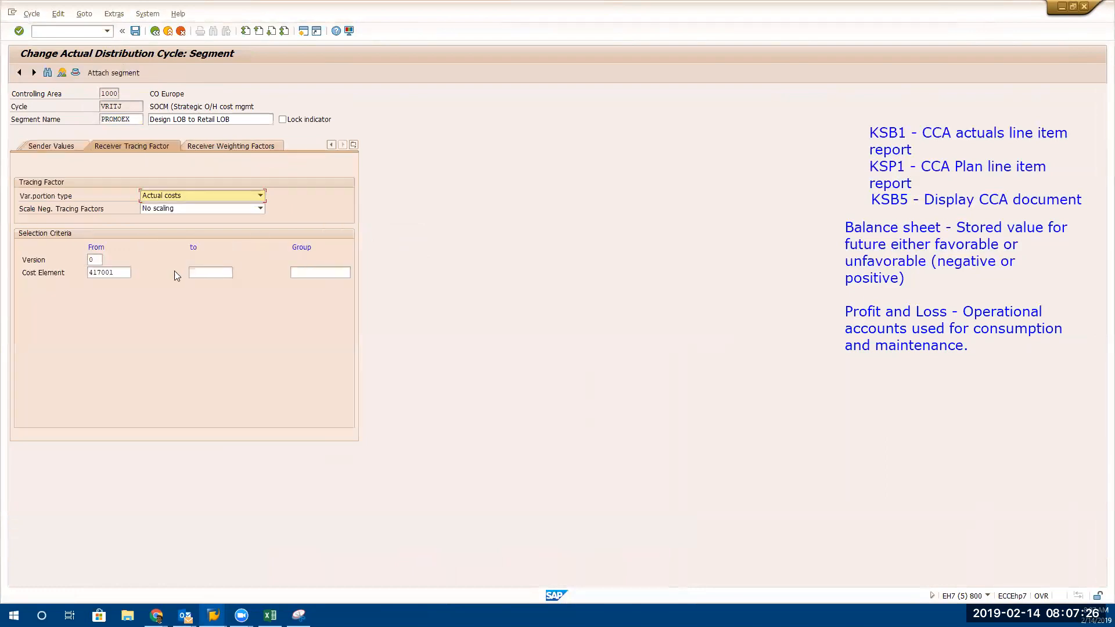
{"action": "left_click", "coordinate": [320, 274]}
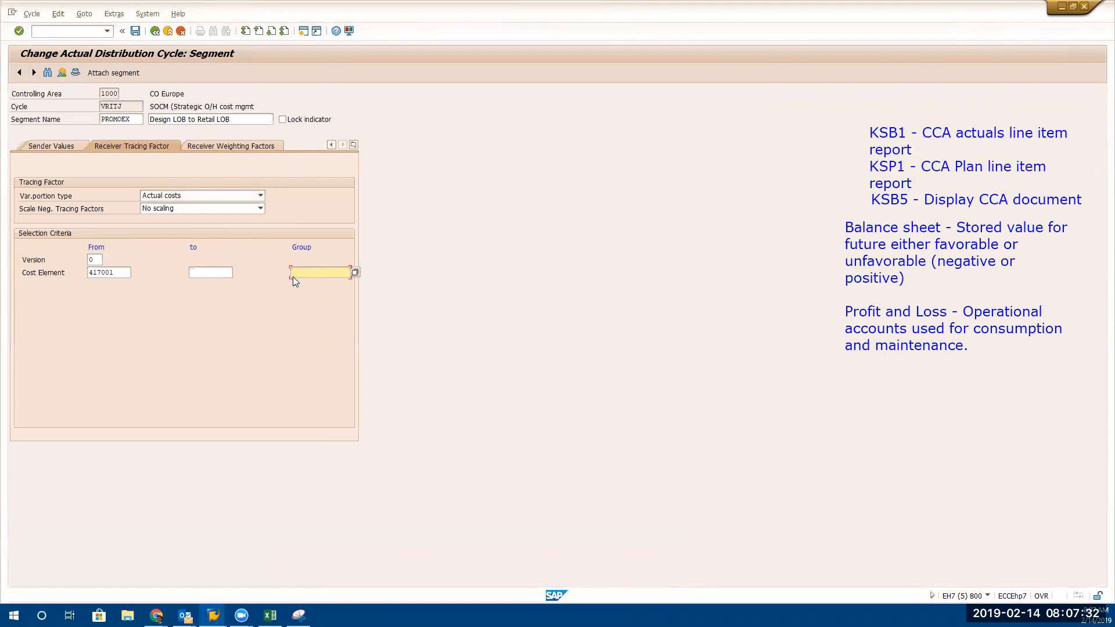
Examine the segment's sender values and the receiver tracing factor's options for scaling negative tracing factors
{"action": "left_click", "coordinate": [66, 143]}
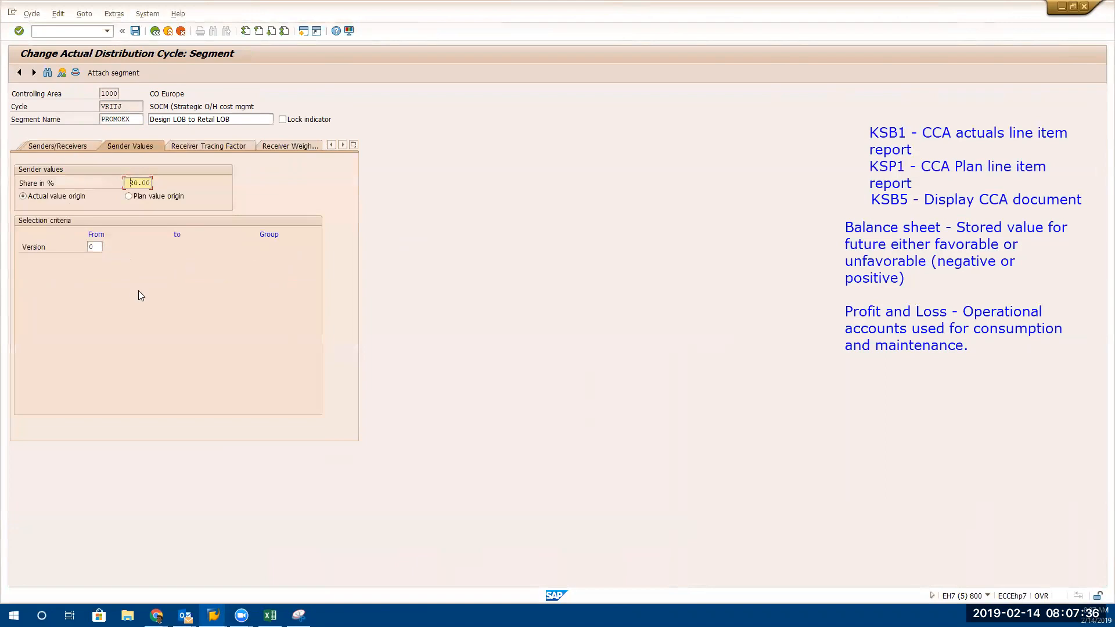
{"action": "left_click", "coordinate": [189, 149]}
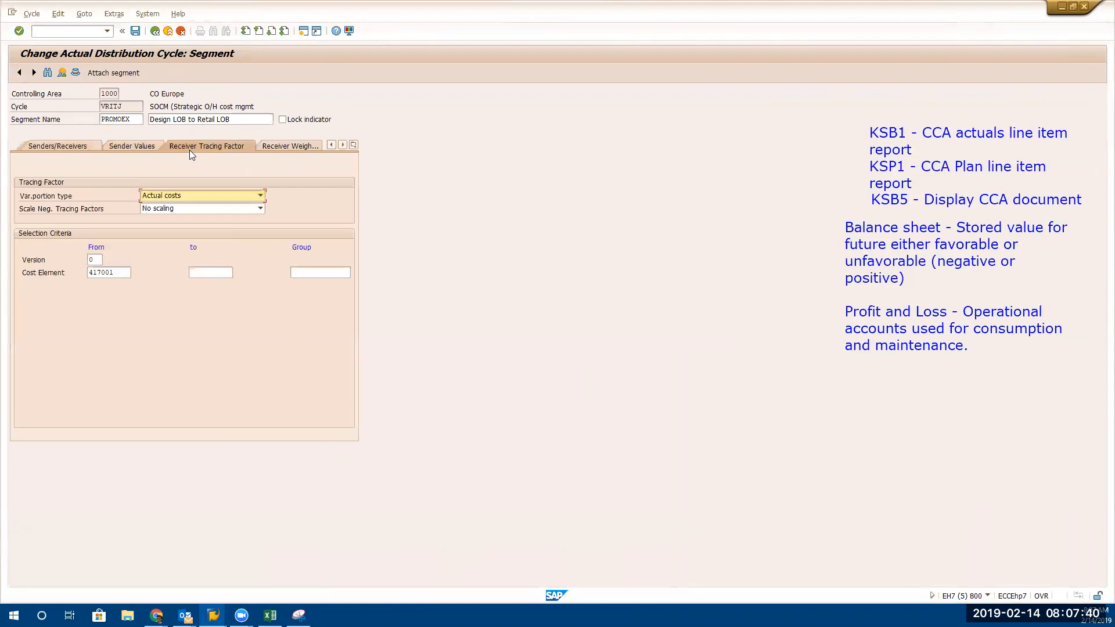
{"action": "left_click", "coordinate": [190, 208]}
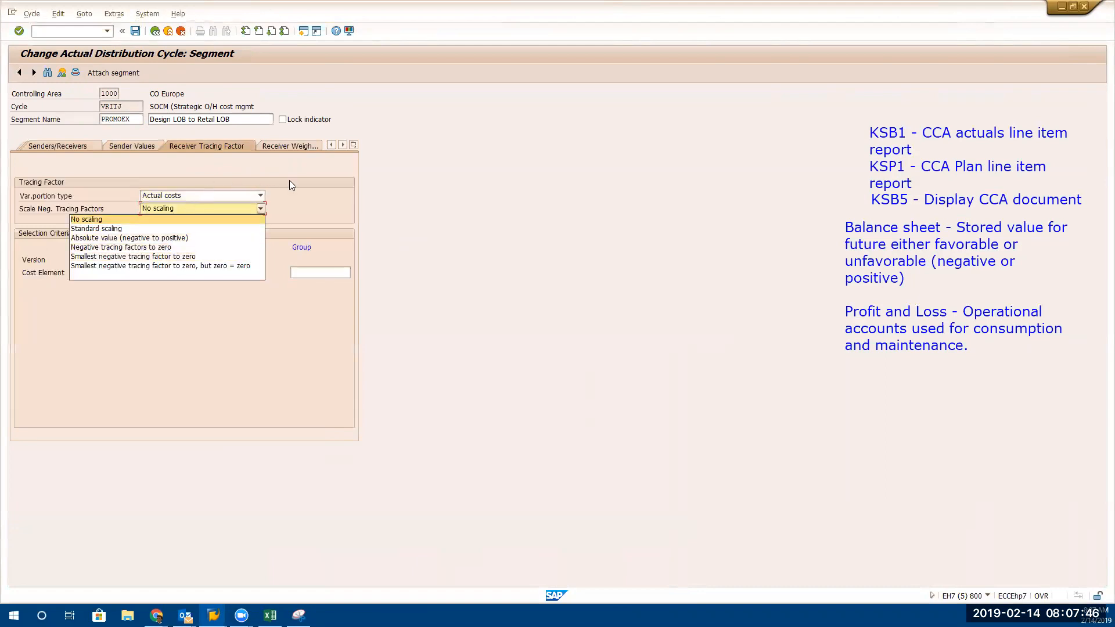
{"action": "left_click", "coordinate": [304, 177]}
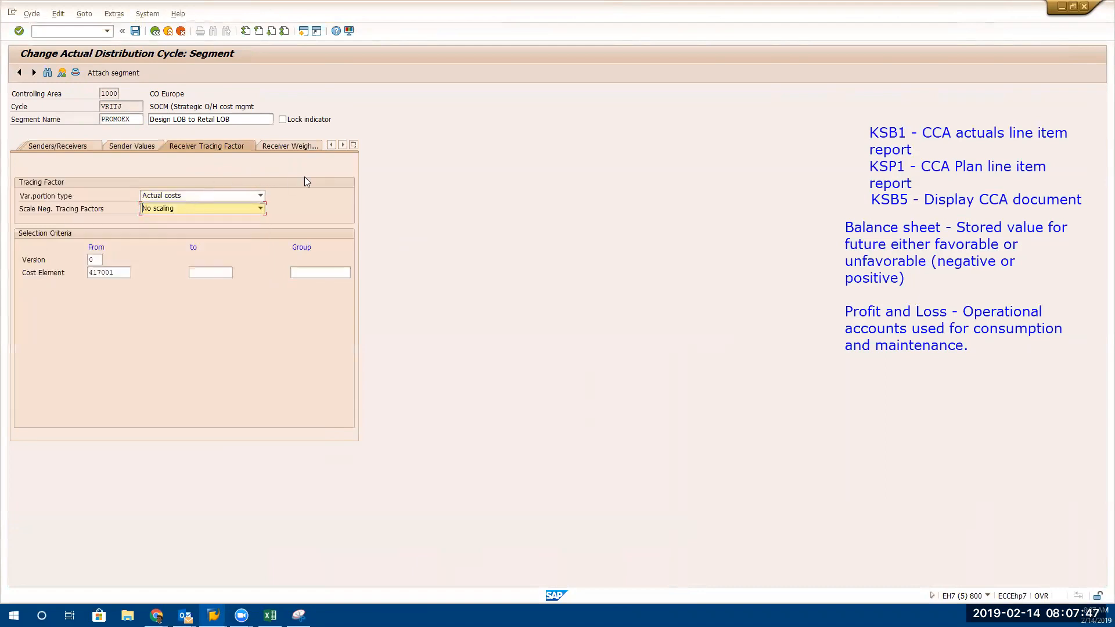
{"action": "left_click", "coordinate": [185, 196]}
{"action": "left_click", "coordinate": [183, 194]}
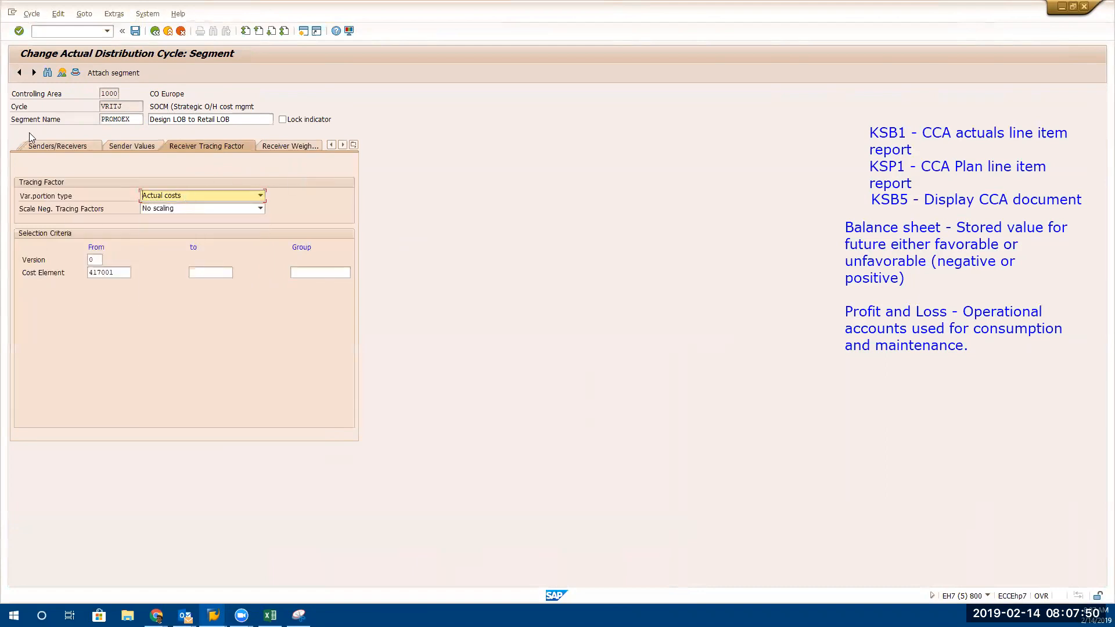
Review the senders/receivers and segment header, and examine the variable portion types offered for the receiver tracing factor
{"action": "left_click", "coordinate": [48, 143]}
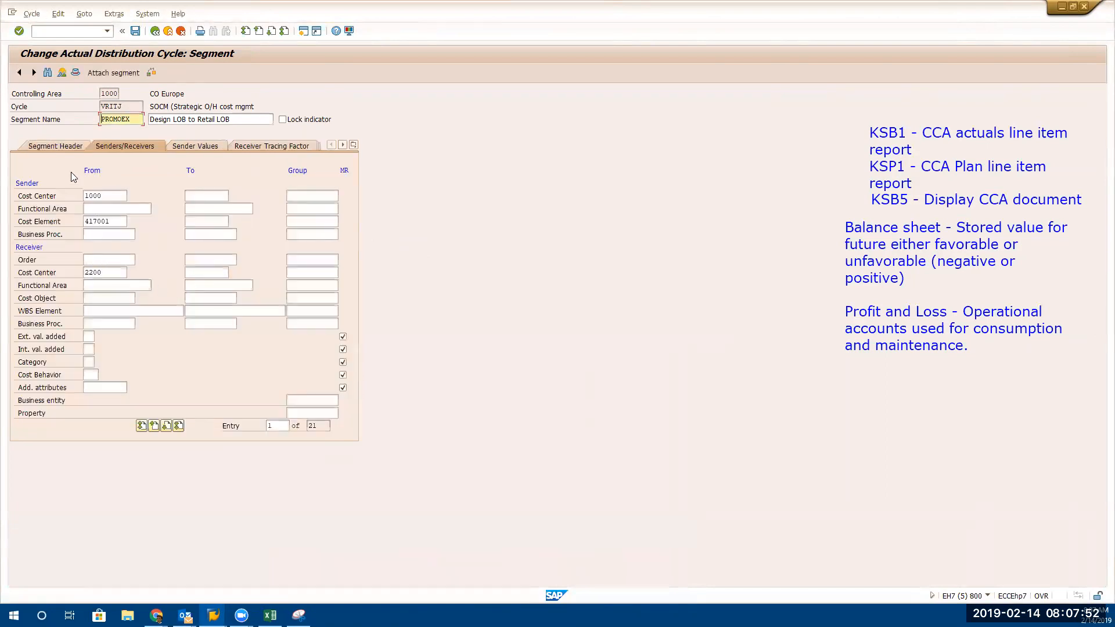
{"action": "left_click", "coordinate": [62, 146]}
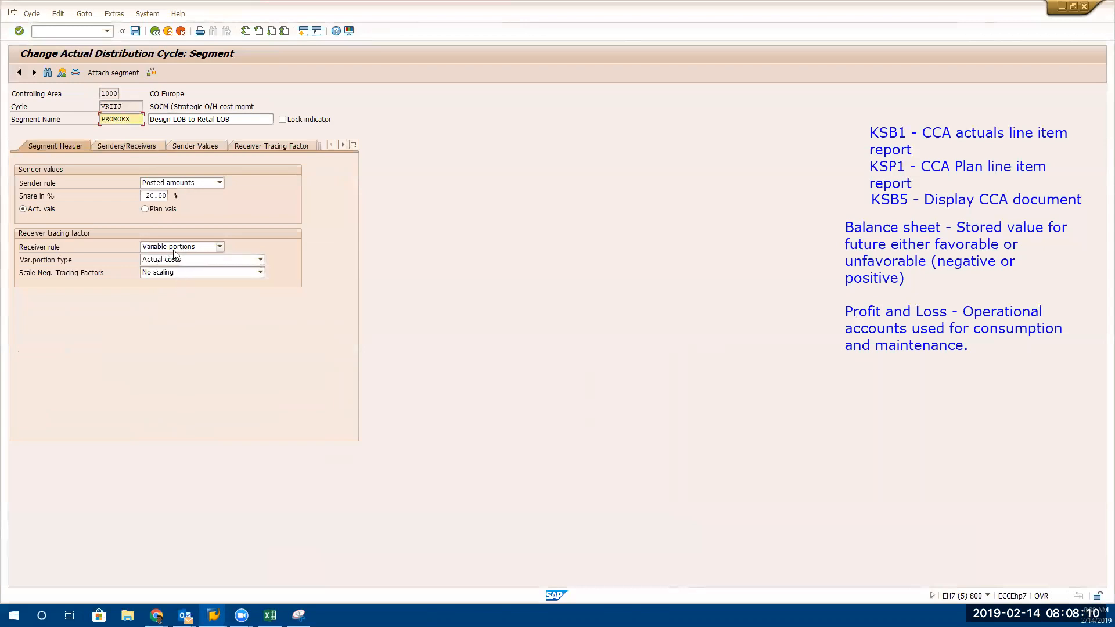
{"action": "left_click", "coordinate": [281, 144]}
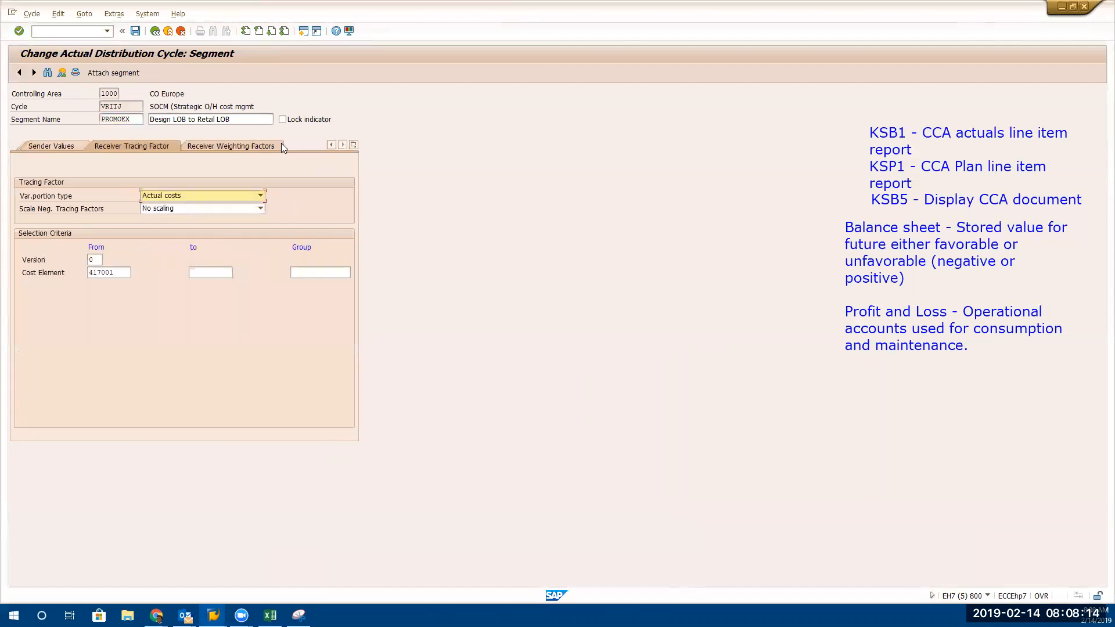
{"action": "left_click", "coordinate": [201, 190]}
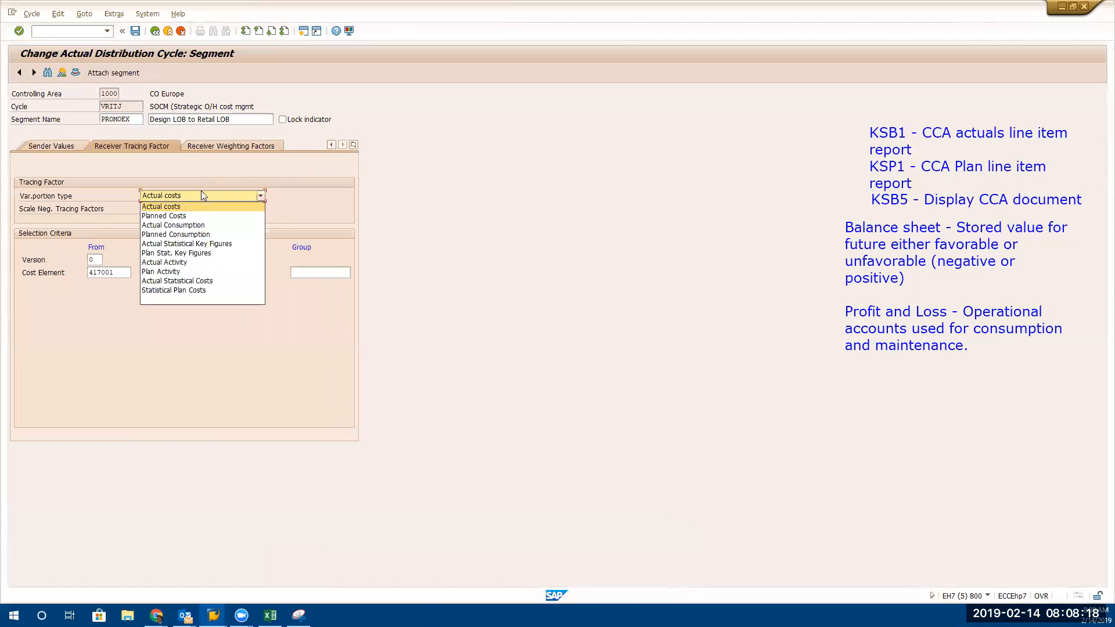
{"action": "left_click", "coordinate": [201, 190]}
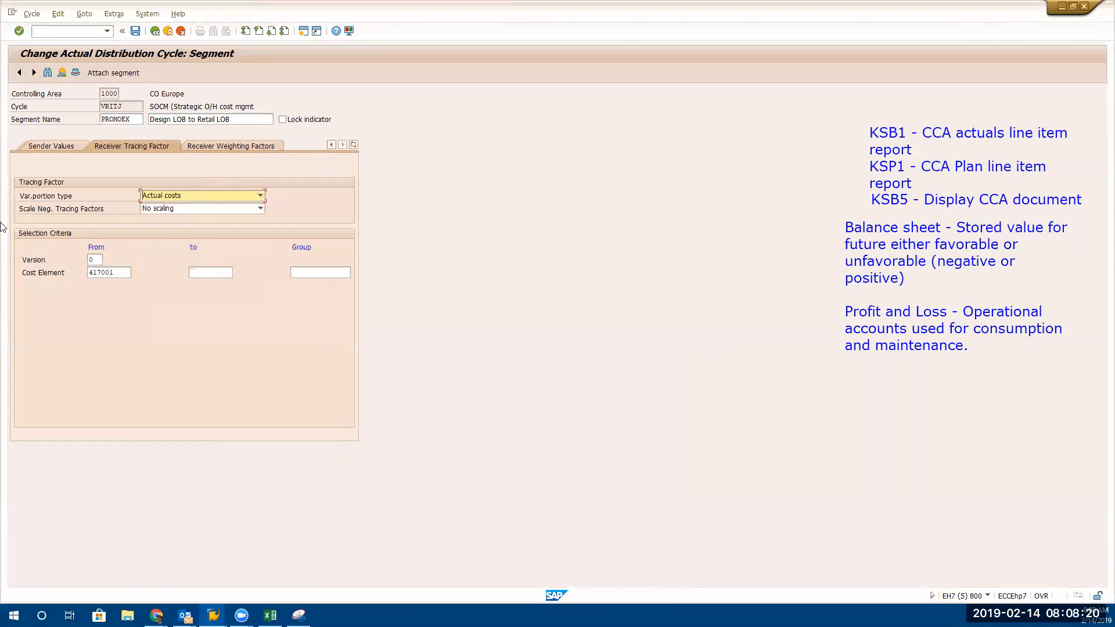
Return to the segment header past the sender values and senders/receivers, and set the receiver rule back to Fixed percentages
{"action": "left_click", "coordinate": [68, 147]}
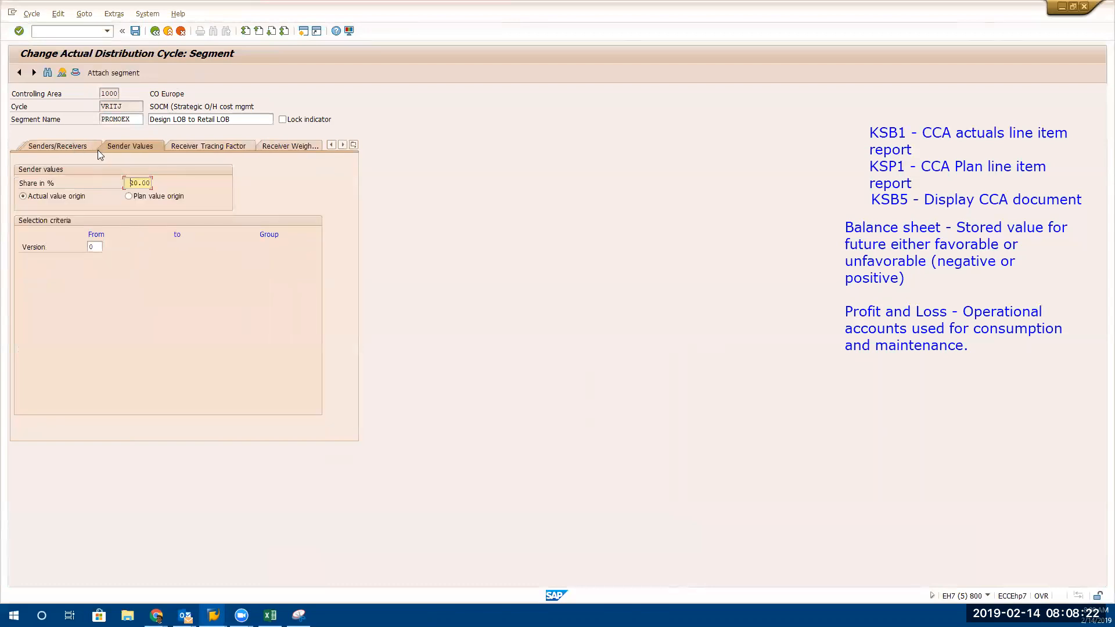
{"action": "left_click", "coordinate": [58, 145]}
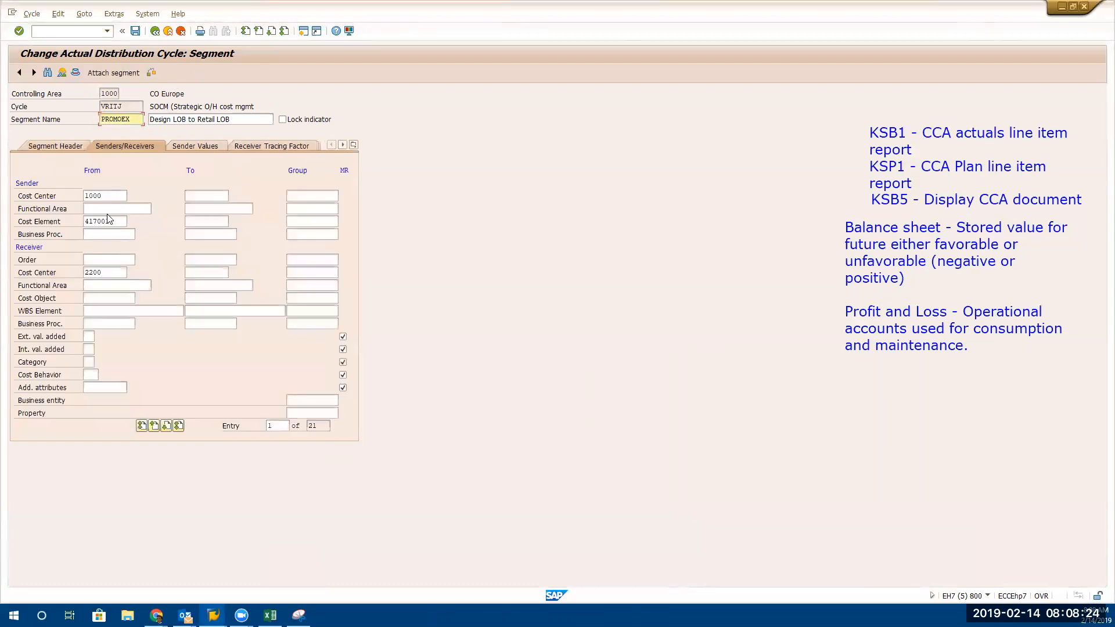
{"action": "left_click", "coordinate": [56, 144]}
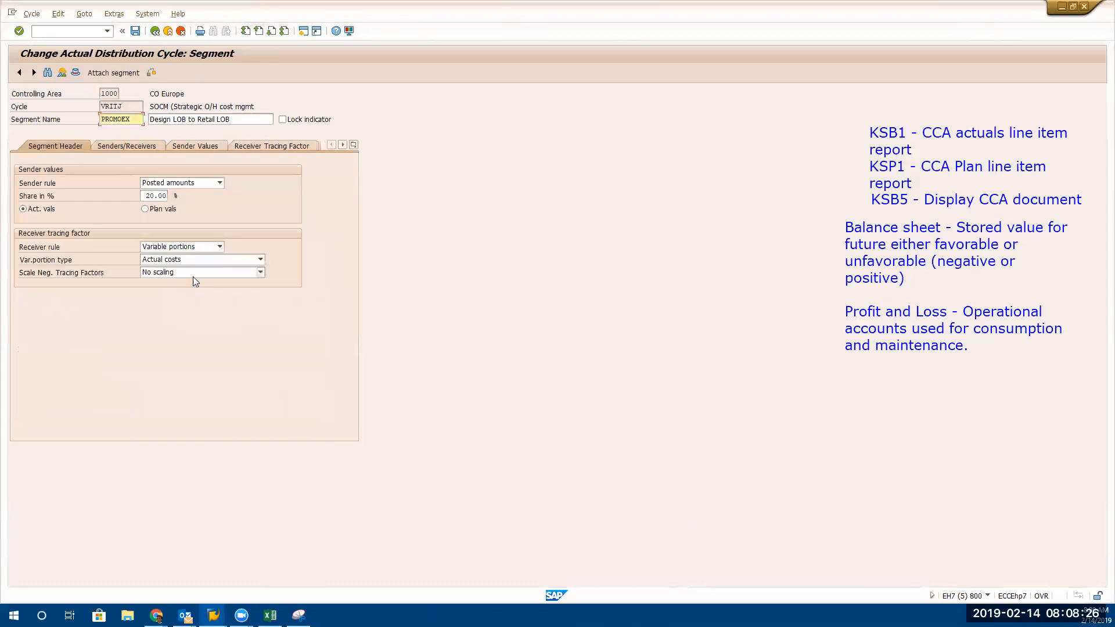
{"action": "left_click", "coordinate": [183, 247]}
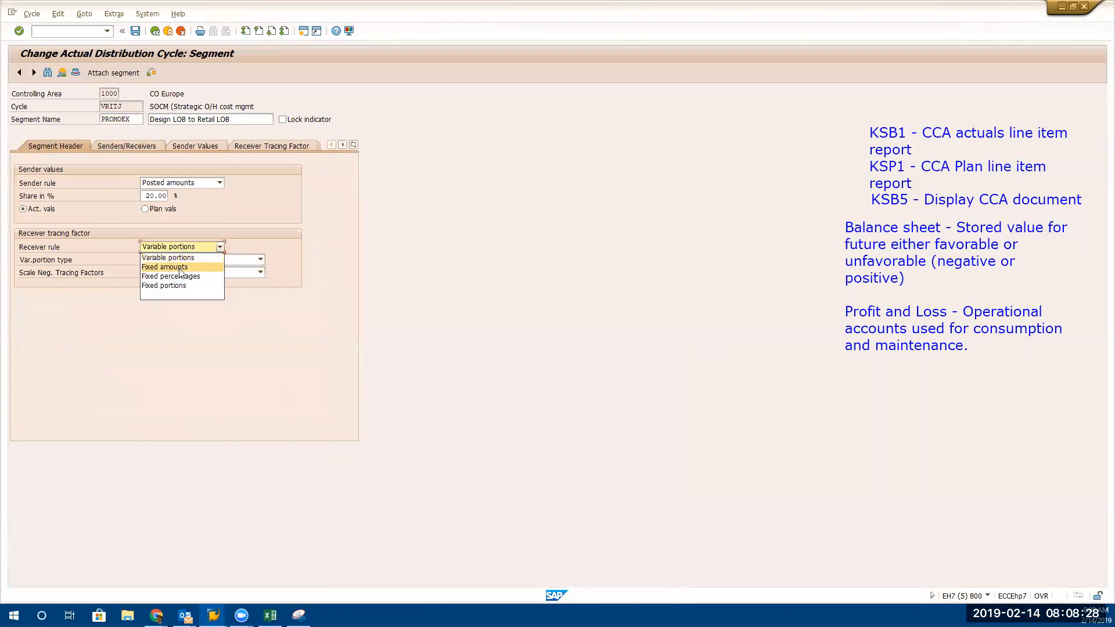
{"action": "left_click", "coordinate": [182, 277]}
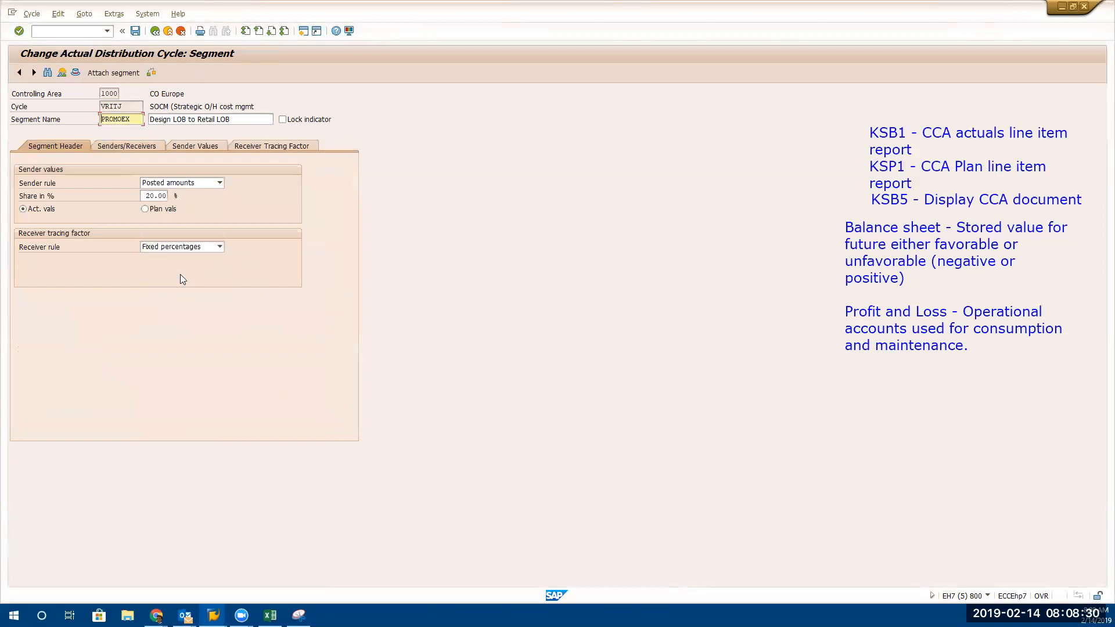
Set the portion/percent of receiver cost center 2200 to 20 and compare it with the segment header's share
{"action": "left_click", "coordinate": [257, 147]}
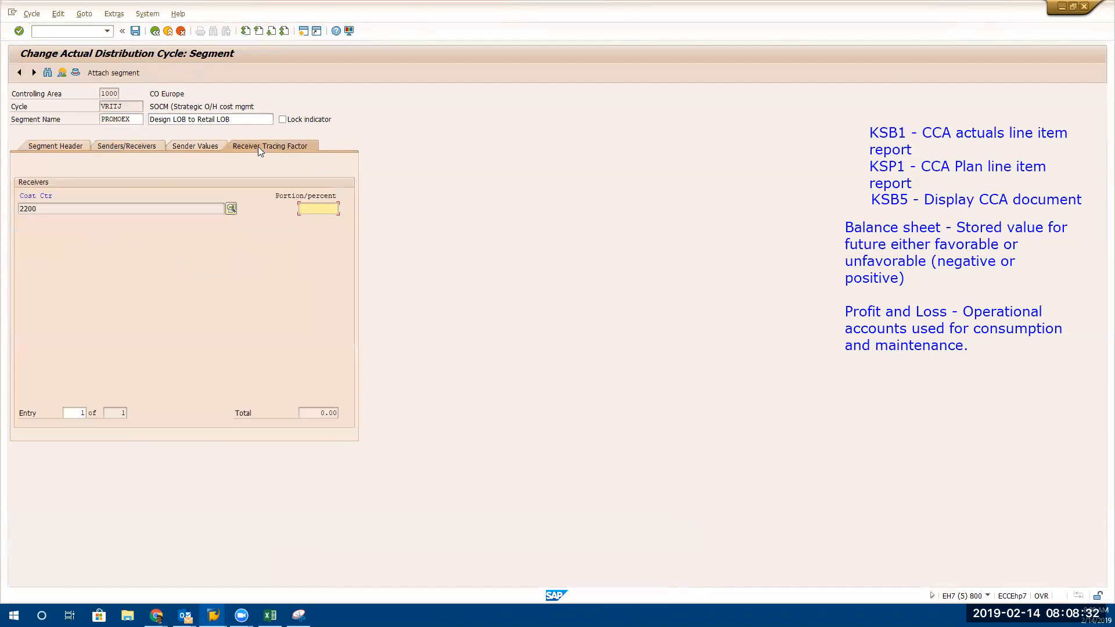
{"action": "type", "text": "20"}
{"action": "left_click", "coordinate": [59, 144]}
{"action": "left_click_drag", "start_coordinate": [145, 196], "coordinate": [196, 201]}
{"action": "left_click", "coordinate": [254, 146]}
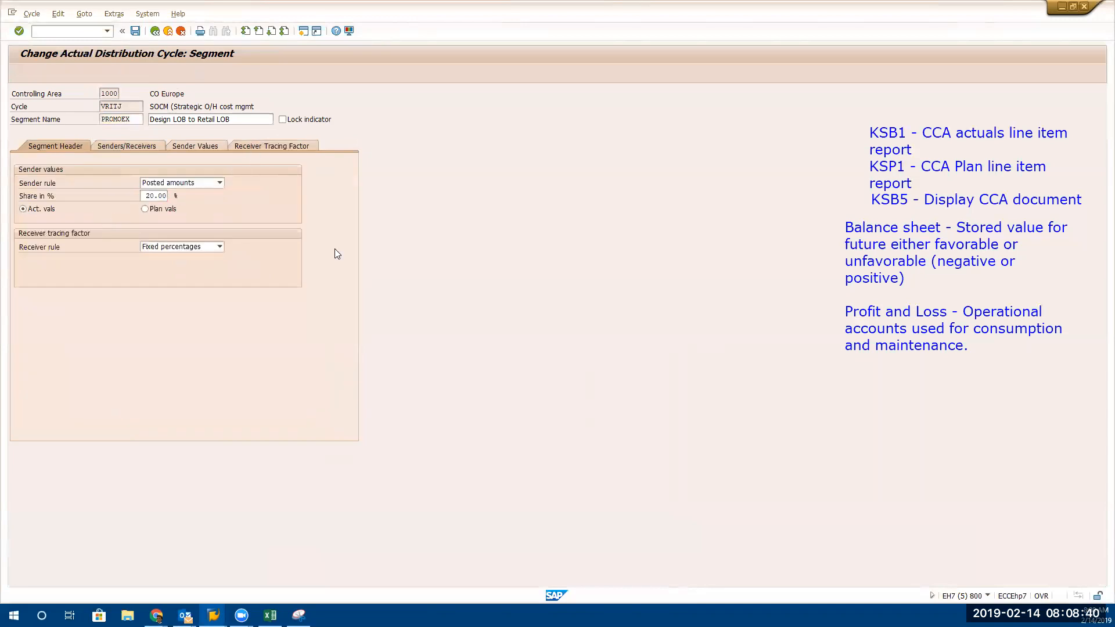
Set the portion/percent of receiver cost center 2200 to 100 and recheck the segment header's share
{"action": "left_click_drag", "start_coordinate": [313, 209], "coordinate": [510, 257]}
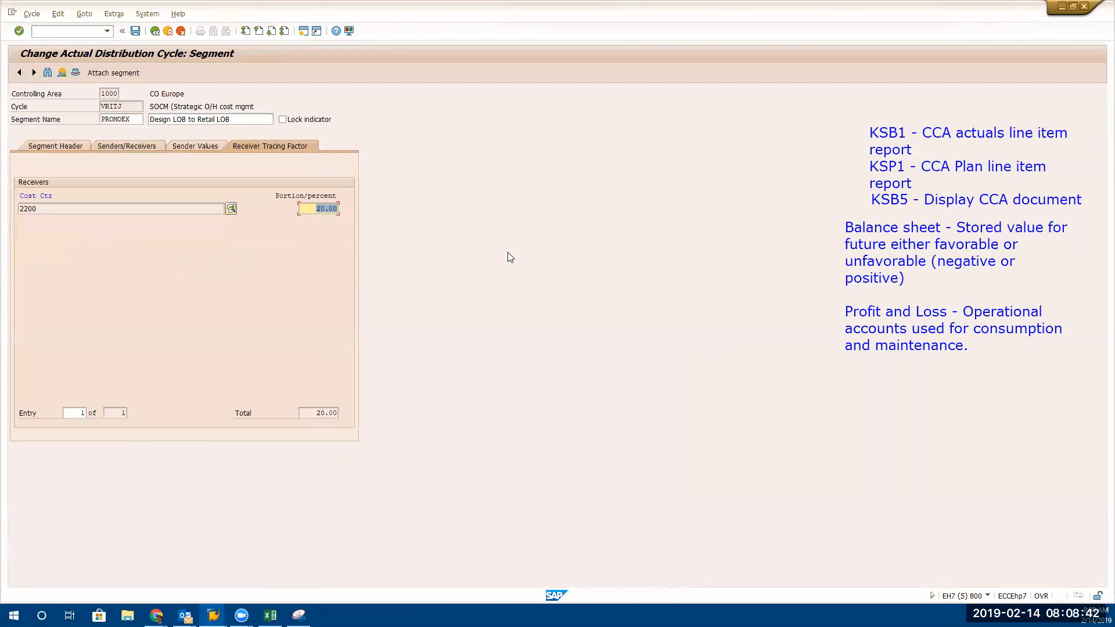
{"action": "type", "text": "100"}
{"action": "left_click", "coordinate": [50, 147]}
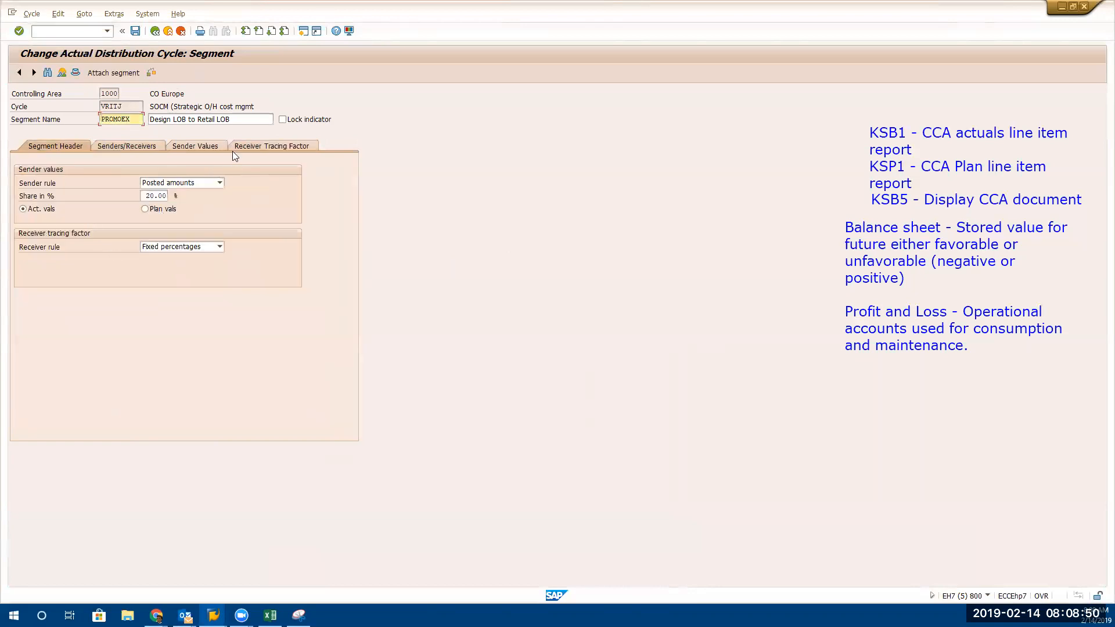
{"action": "left_click", "coordinate": [248, 149]}
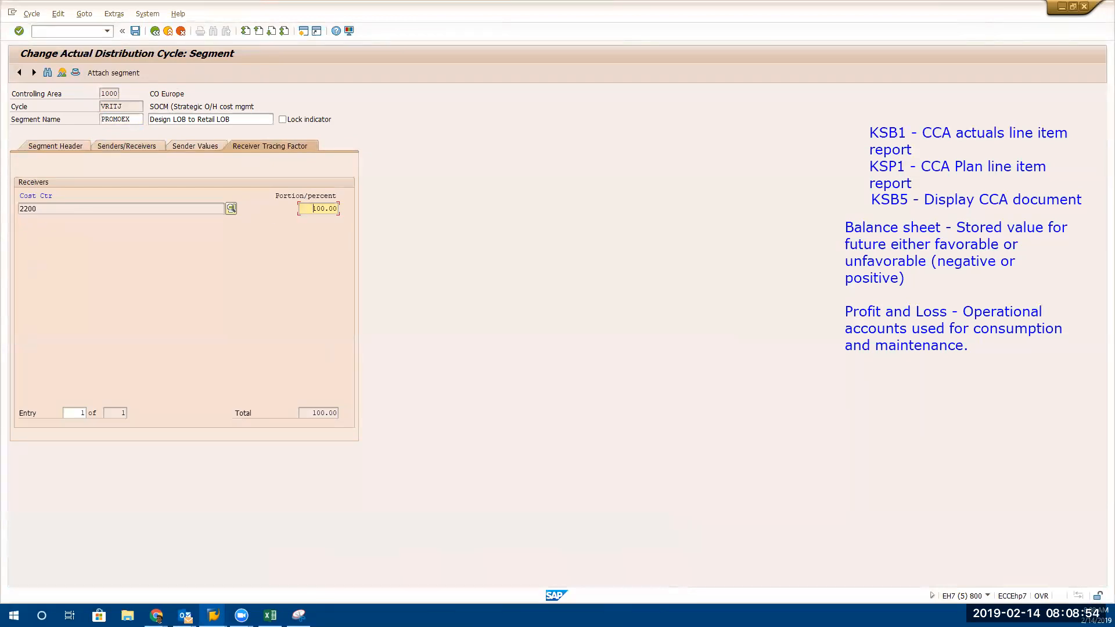
Compare the test run's result list with the cost center totals in the KSB1 Report workbook in Excel, and return to the SAP segment
{"action": "key", "text": "alt+Tab"}
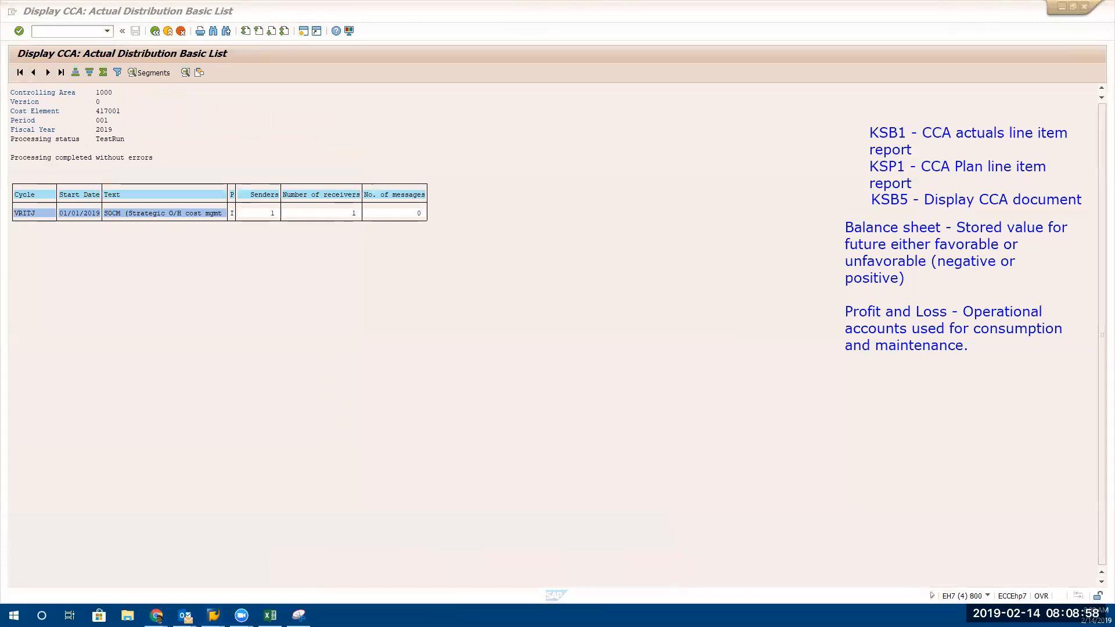
{"action": "key", "text": "alt+Tab"}
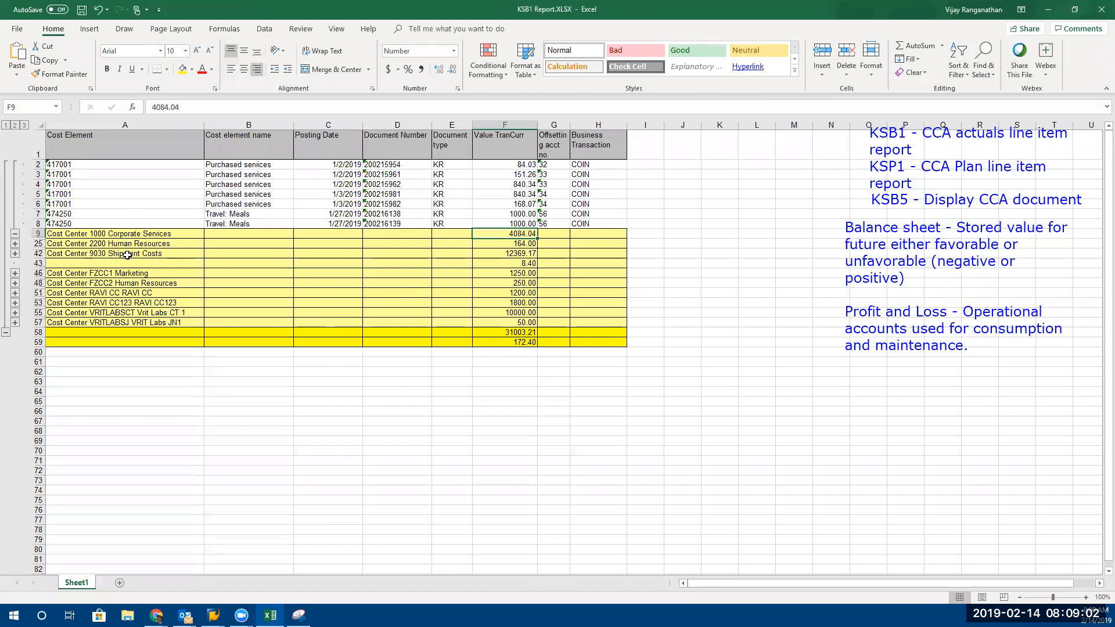
{"action": "key", "text": "alt+Tab"}
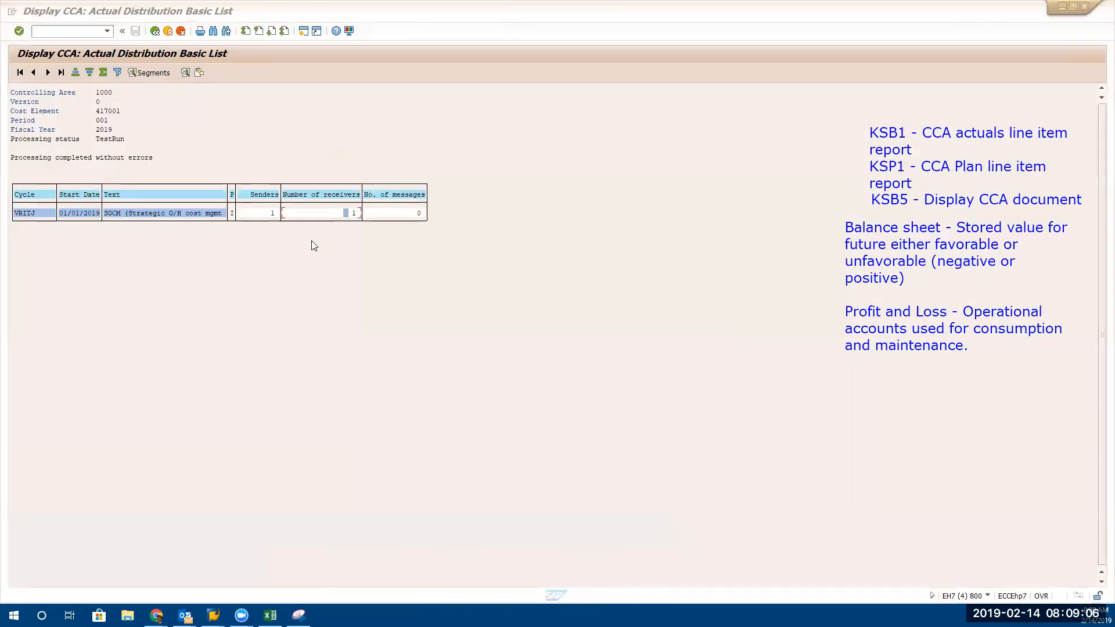
{"action": "key", "text": "alt+Tab"}
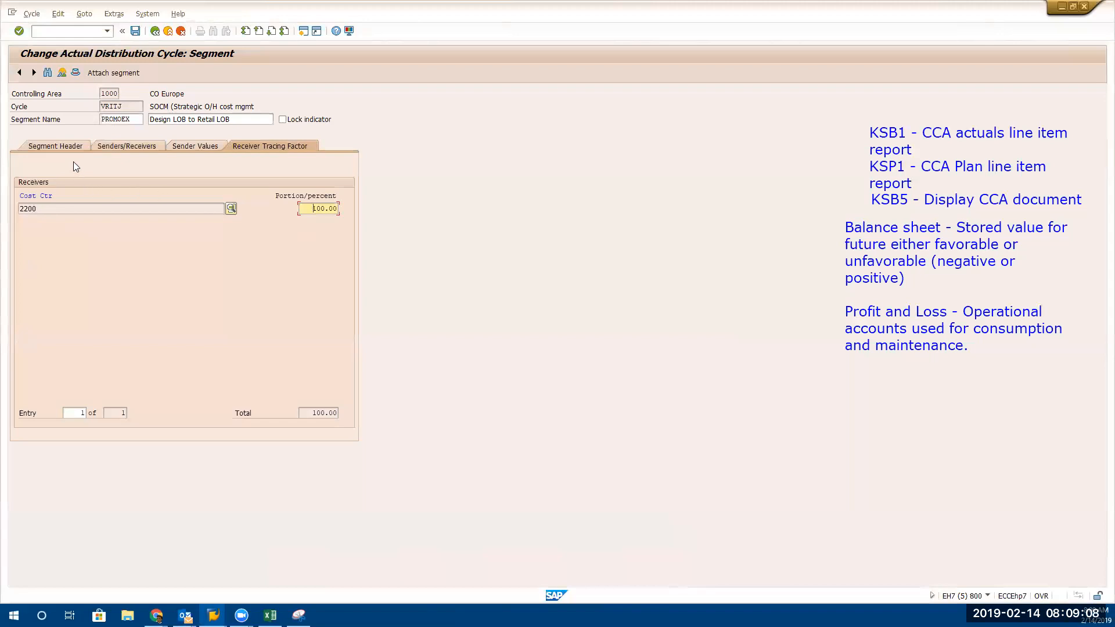
Extend the segment's receiver cost center range from 2200 to 9030 and look over the sender and receiver group fields
{"action": "left_click", "coordinate": [118, 146]}
{"action": "left_click", "coordinate": [116, 272]}
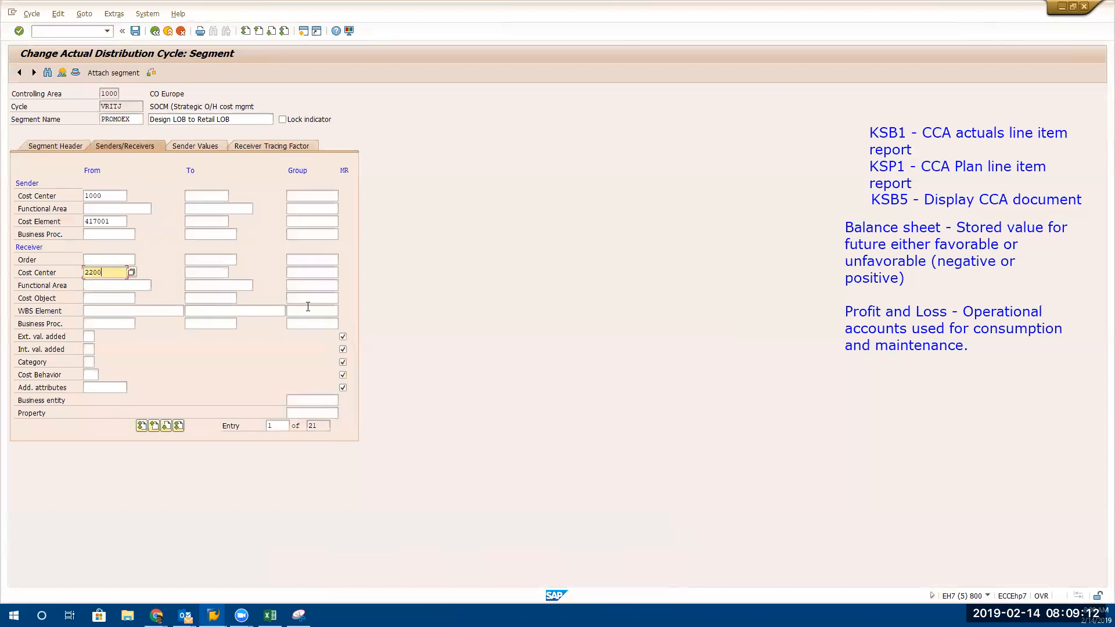
{"action": "left_click", "coordinate": [197, 271]}
{"action": "type", "text": "8"}
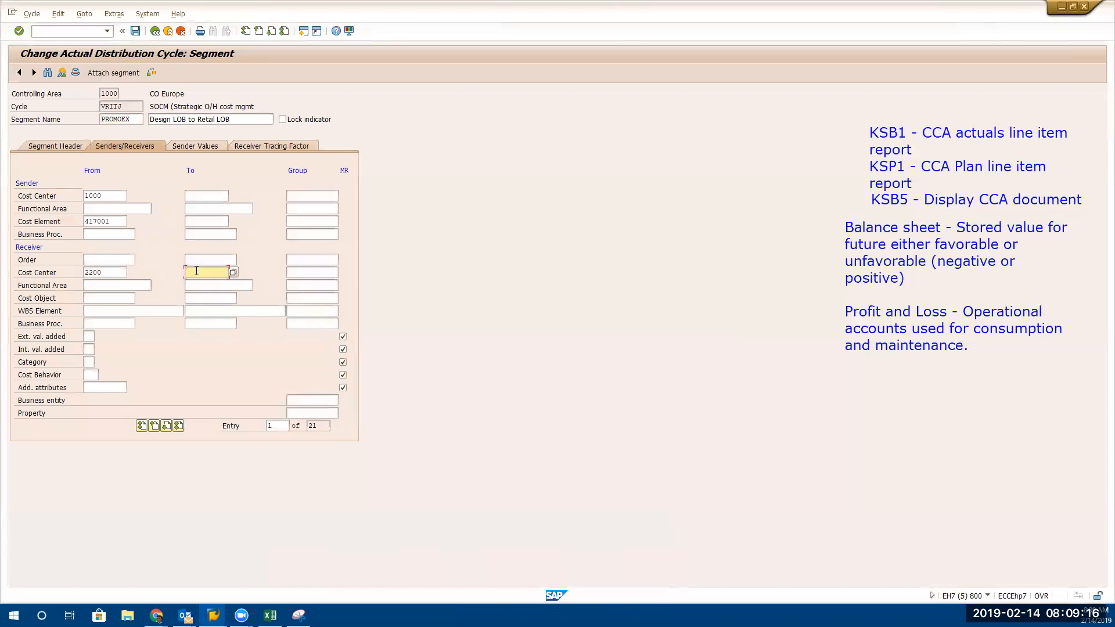
{"action": "type", "text": "93130"}
{"action": "key", "text": "Return"}
{"action": "left_click", "coordinate": [214, 271]}
{"action": "left_click", "coordinate": [301, 273]}
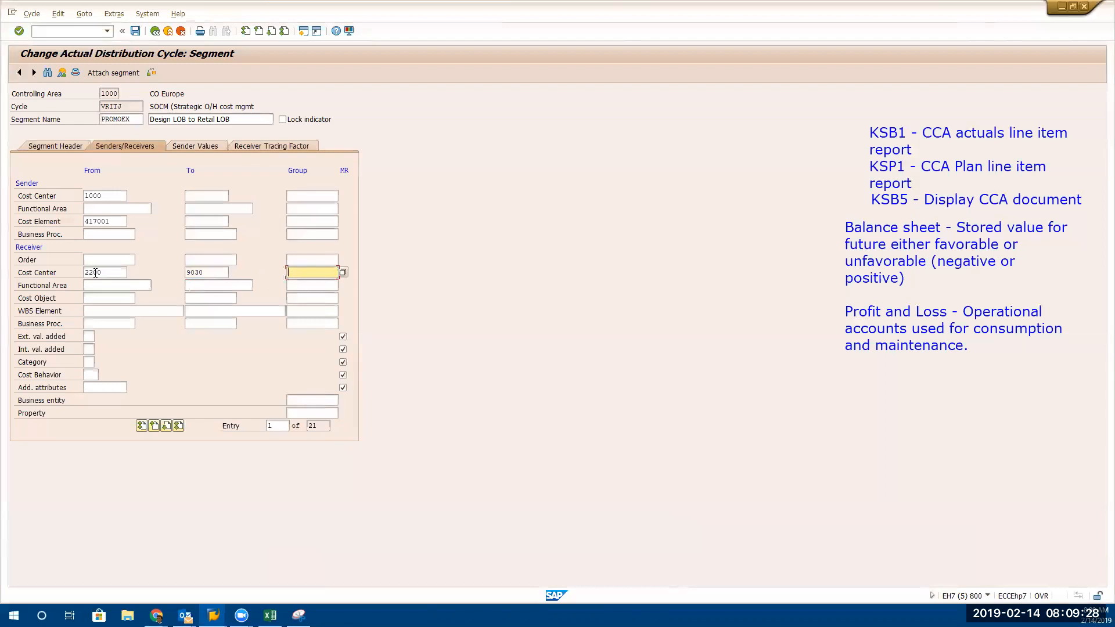
{"action": "left_click", "coordinate": [314, 208]}
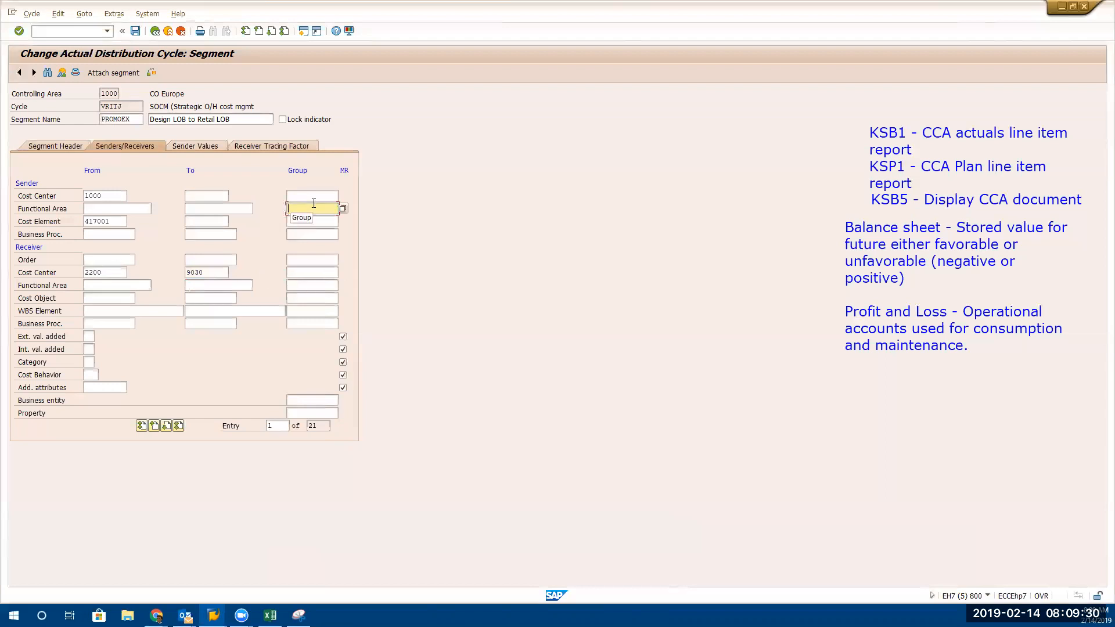
{"action": "left_click", "coordinate": [312, 197]}
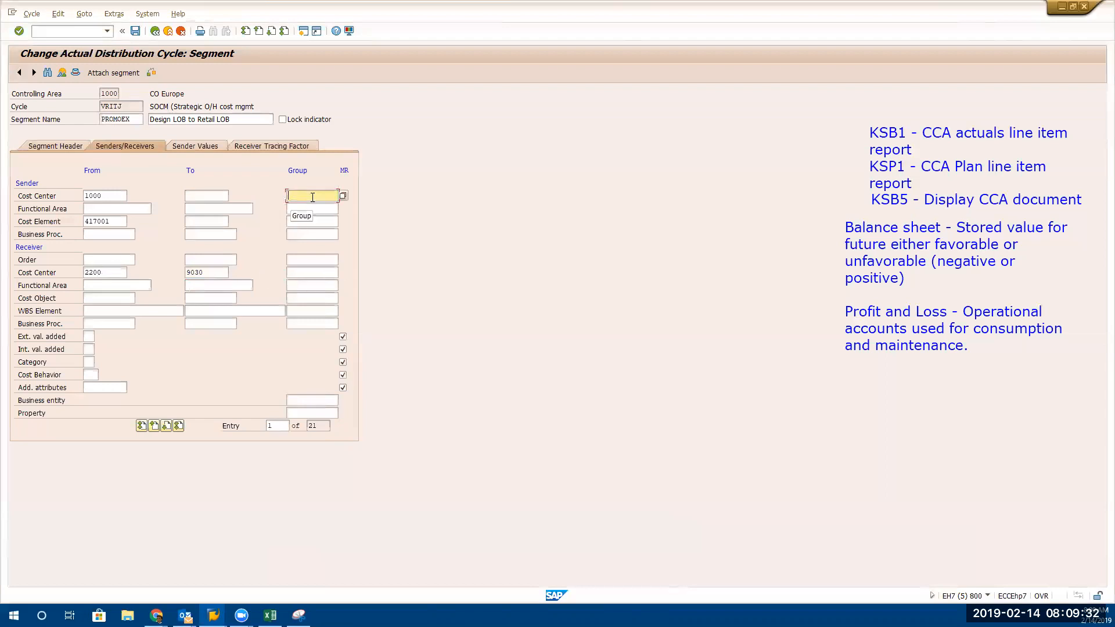
{"action": "left_click", "coordinate": [314, 273]}
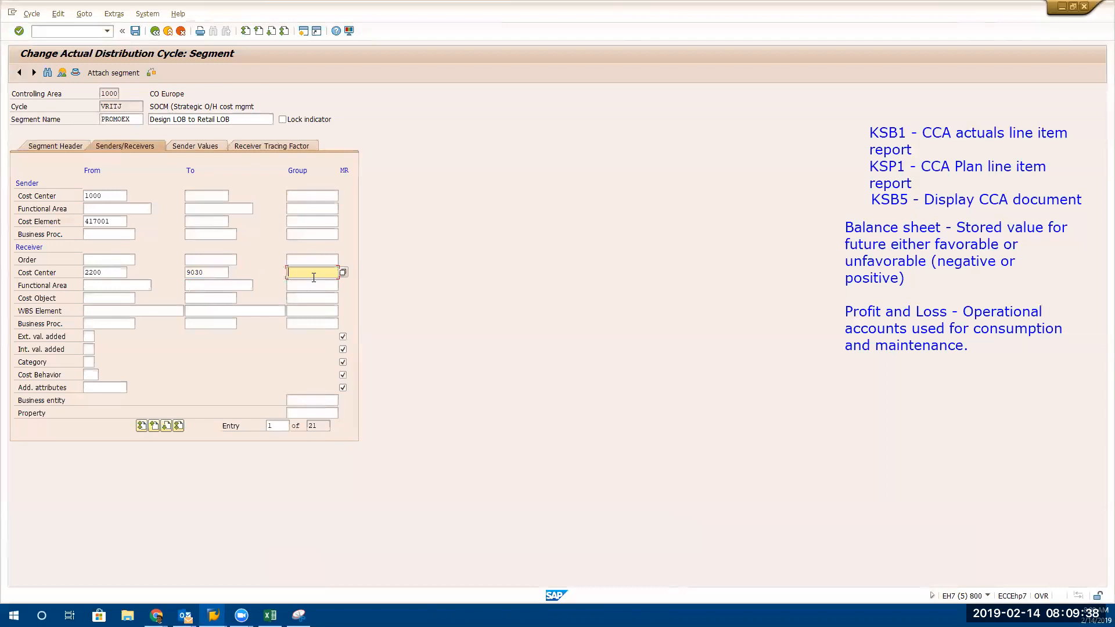
Examine the receiver cost centers listed in the receiver tracing factors for the extended range
{"action": "left_click", "coordinate": [261, 145]}
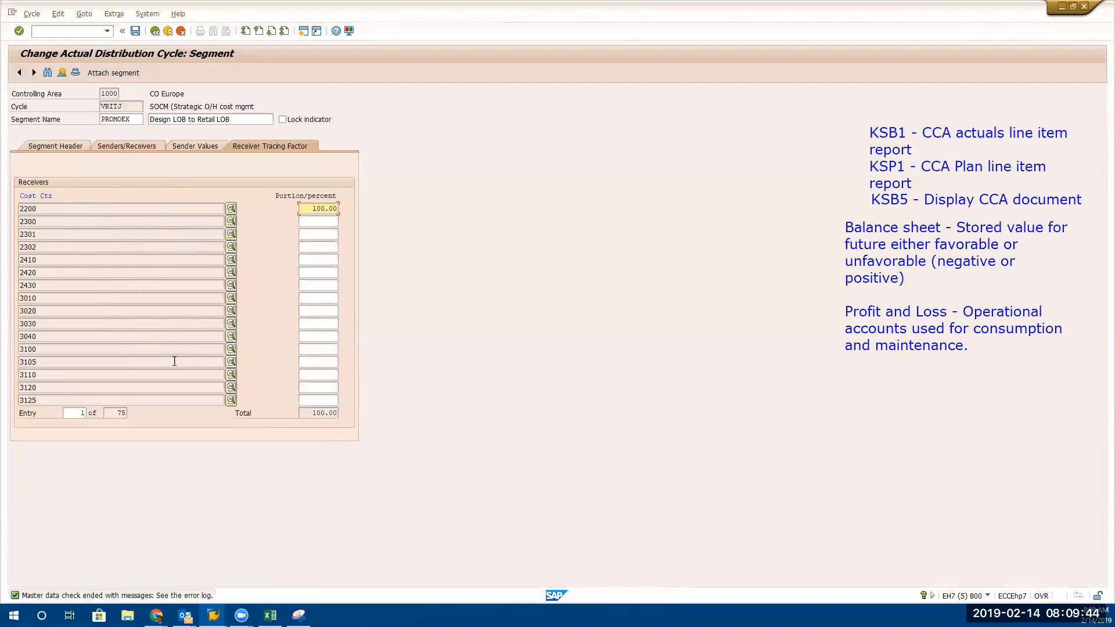
{"action": "left_click_drag", "start_coordinate": [64, 225], "coordinate": [19, 221]}
{"action": "left_click", "coordinate": [19, 222]}
{"action": "double_click", "coordinate": [50, 262]}
{"action": "left_click", "coordinate": [18, 260]}
{"action": "left_click", "coordinate": [155, 32]}
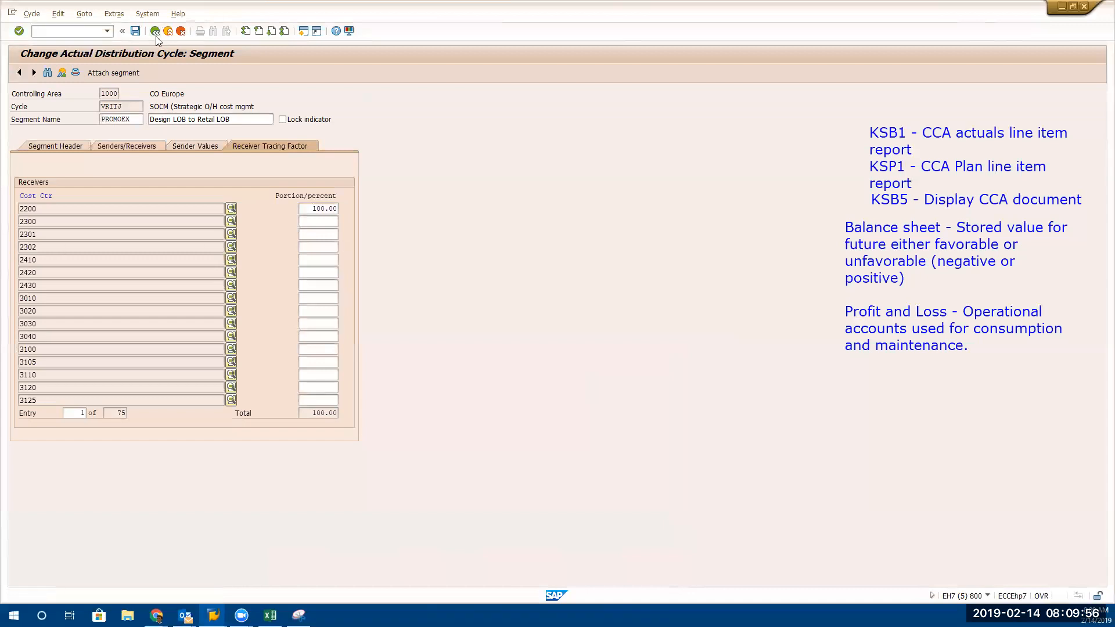
Set the upper end of the receiver cost center range to 2410 and check the share in the segment header
{"action": "left_click", "coordinate": [130, 145]}
{"action": "type", "text": "2410"}
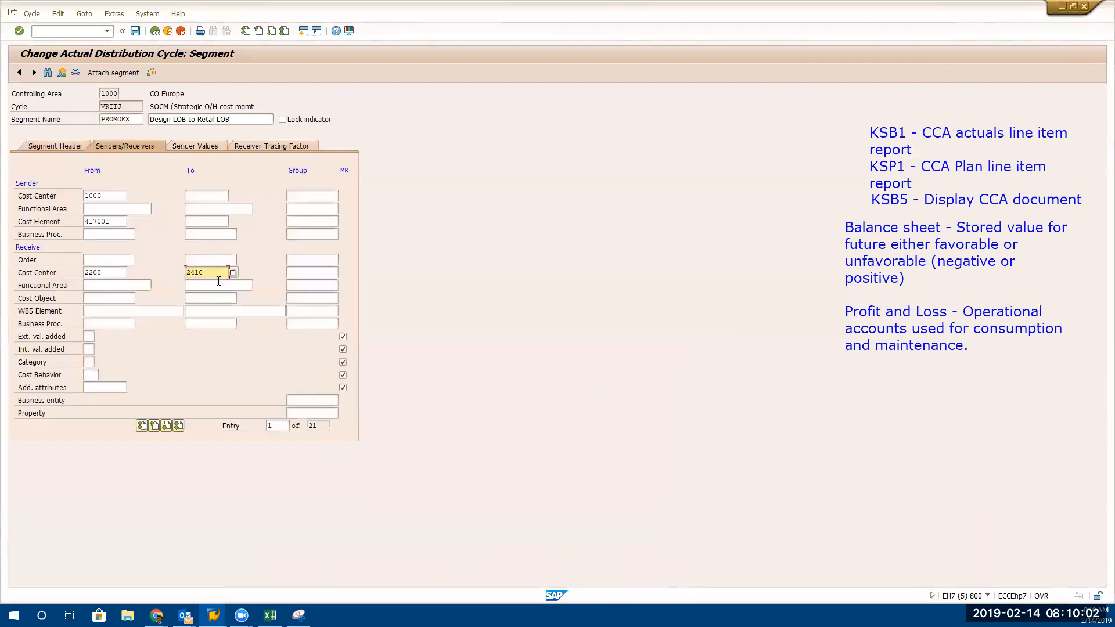
{"action": "left_click", "coordinate": [60, 146]}
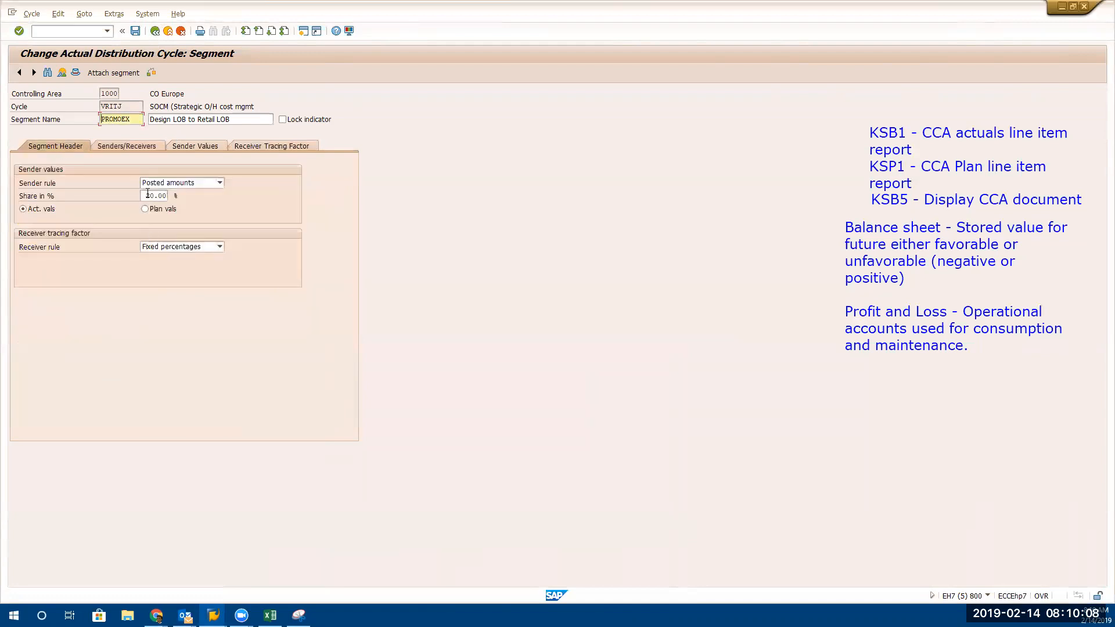
Set the receiver portions/percents to 10 for 2200, 5 for 2300, 25 for 2301, 15 for 2302 and 45 for 2410
{"action": "left_click", "coordinate": [254, 147]}
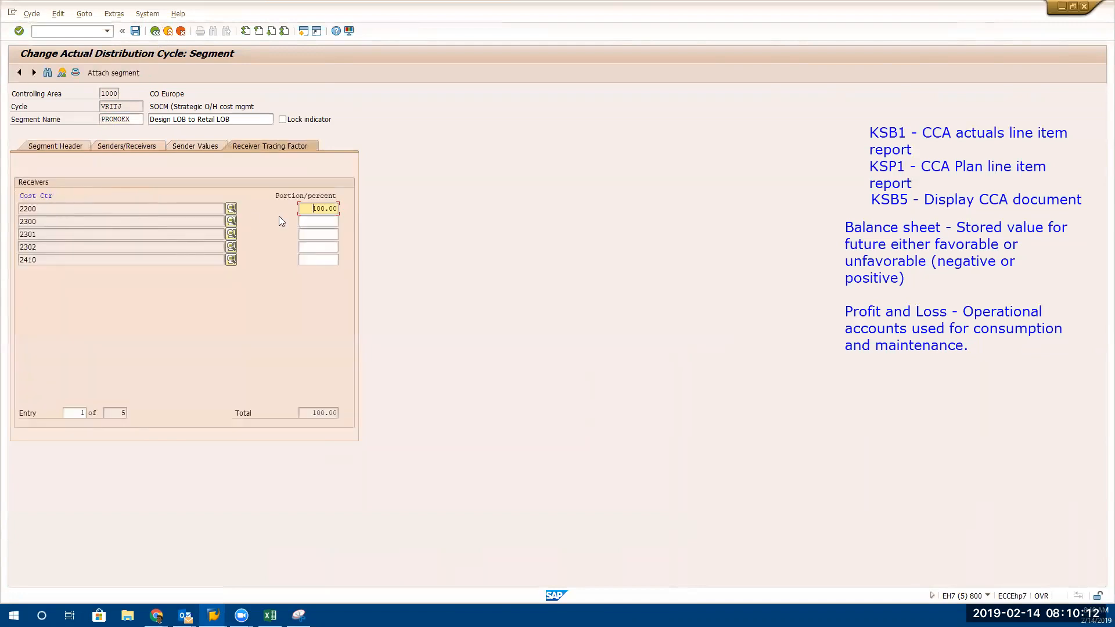
{"action": "left_click_drag", "start_coordinate": [304, 211], "coordinate": [471, 207]}
{"action": "type", "text": "10"}
{"action": "left_click", "coordinate": [329, 221]}
{"action": "type", "text": "5"}
{"action": "left_click", "coordinate": [326, 236]}
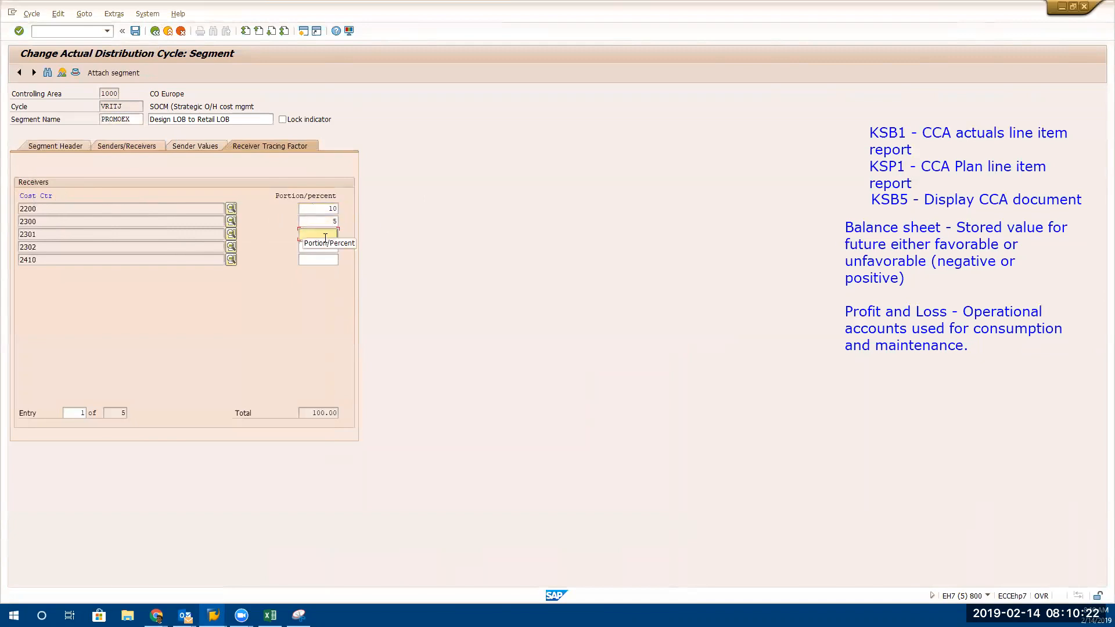
{"action": "type", "text": "25"}
{"action": "left_click", "coordinate": [324, 248]}
{"action": "type", "text": "15"}
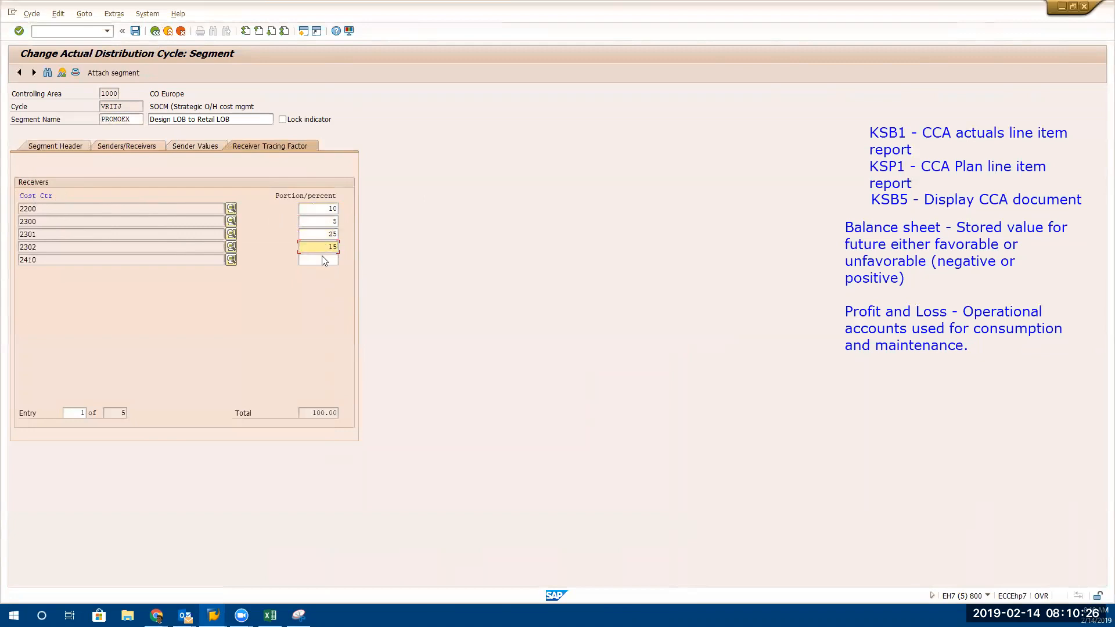
{"action": "left_click", "coordinate": [323, 258]}
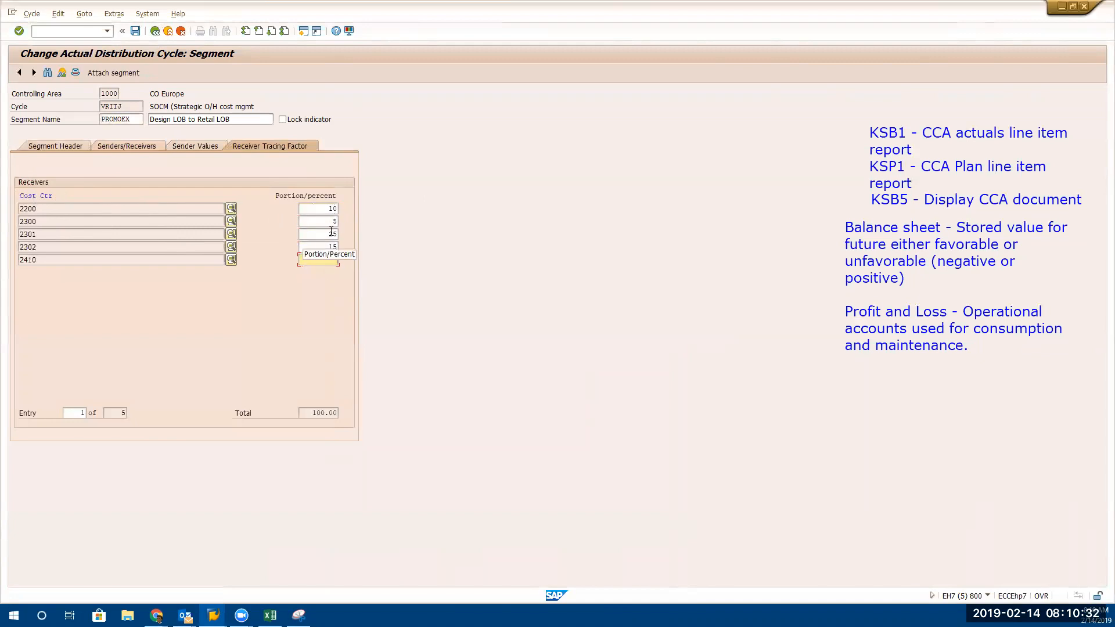
{"action": "type", "text": "45"}
{"action": "key", "text": "Return"}
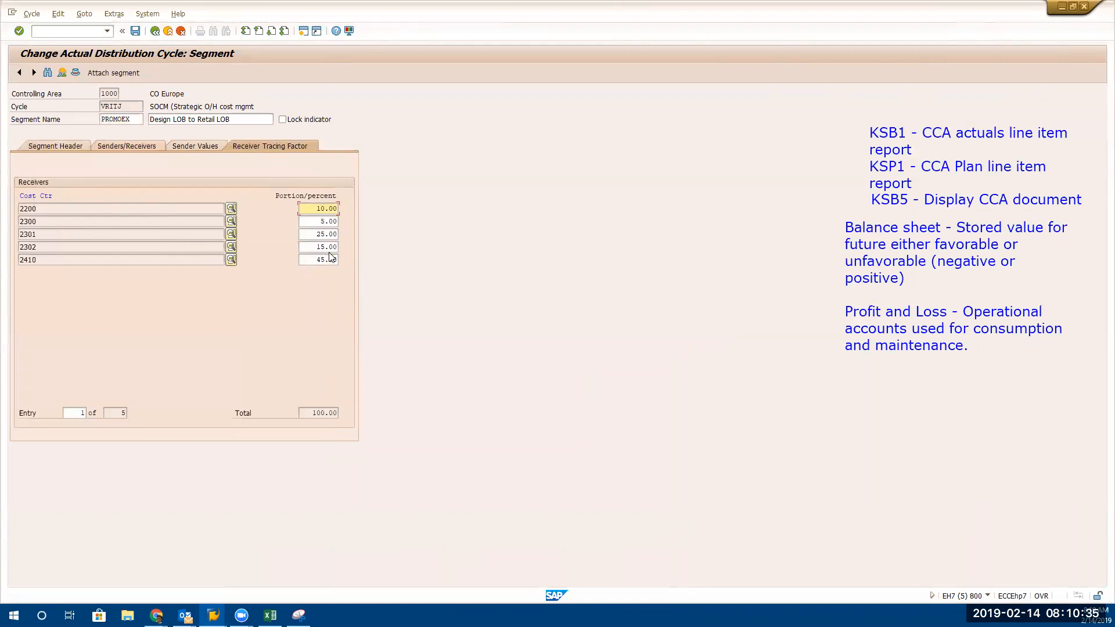
Save the distribution cycle with the proposed customizing request, return to the segment header and save again
{"action": "left_click", "coordinate": [135, 31]}
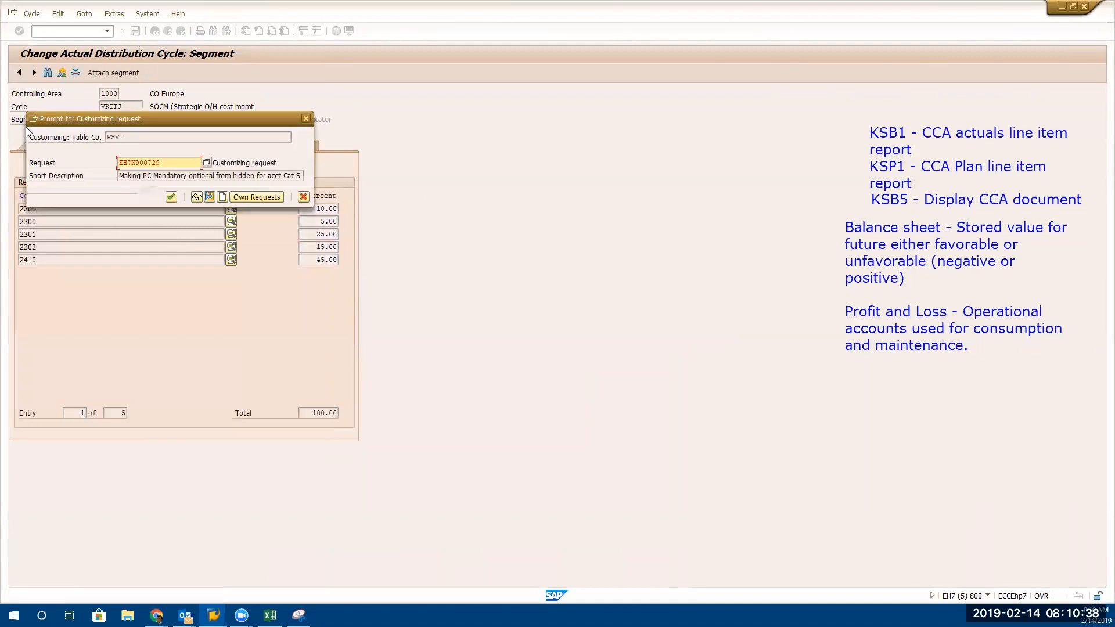
{"action": "left_click", "coordinate": [171, 198]}
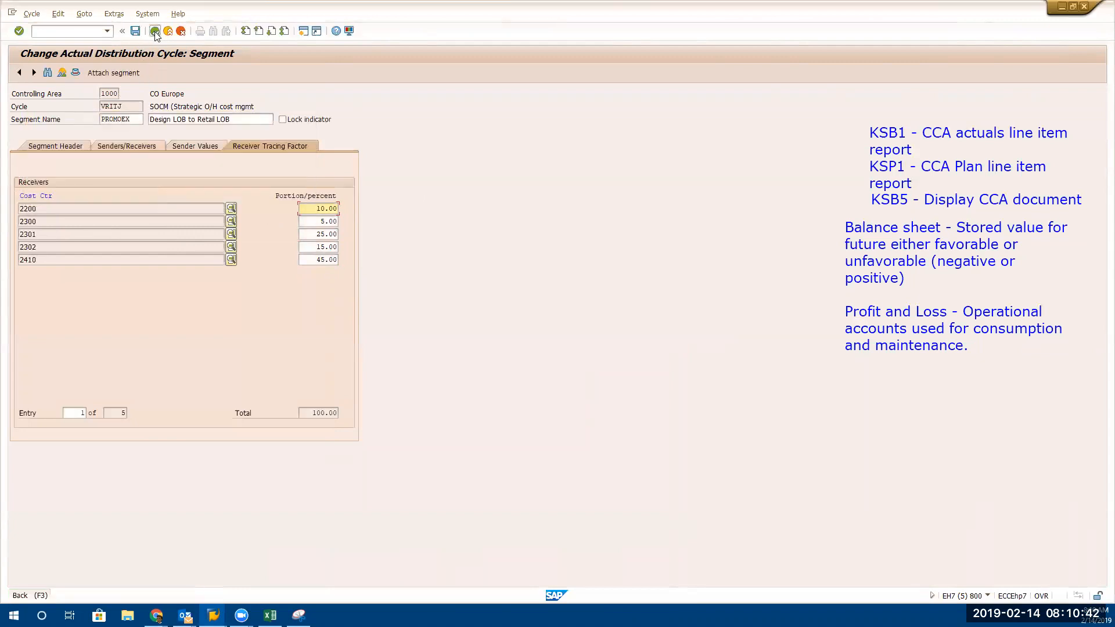
{"action": "left_click", "coordinate": [155, 34]}
{"action": "left_click", "coordinate": [136, 33]}
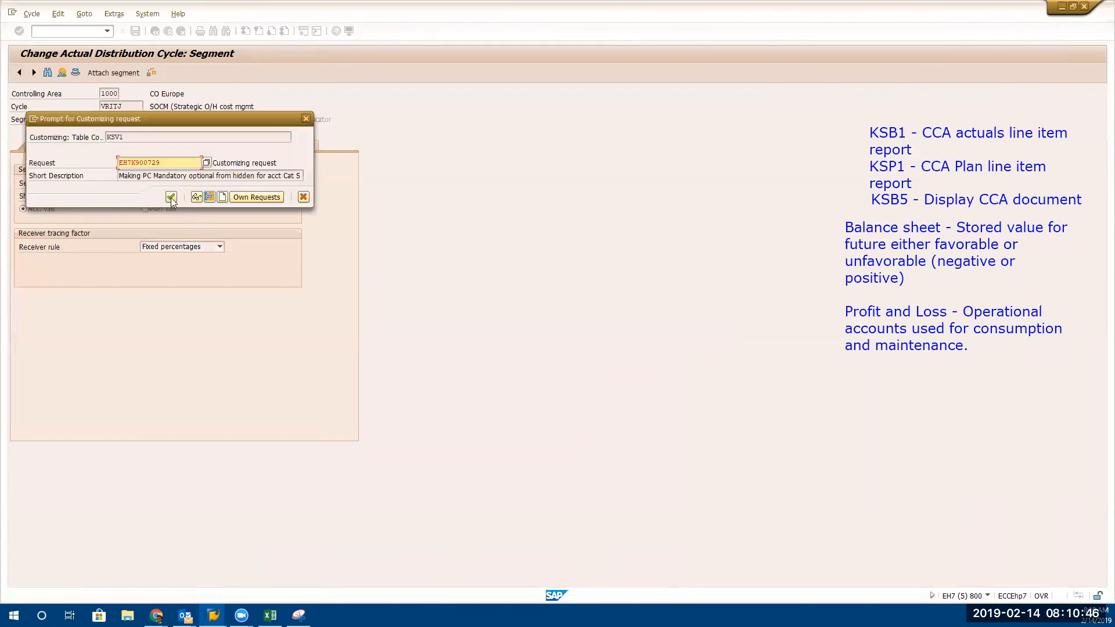
{"action": "left_click", "coordinate": [171, 197]}
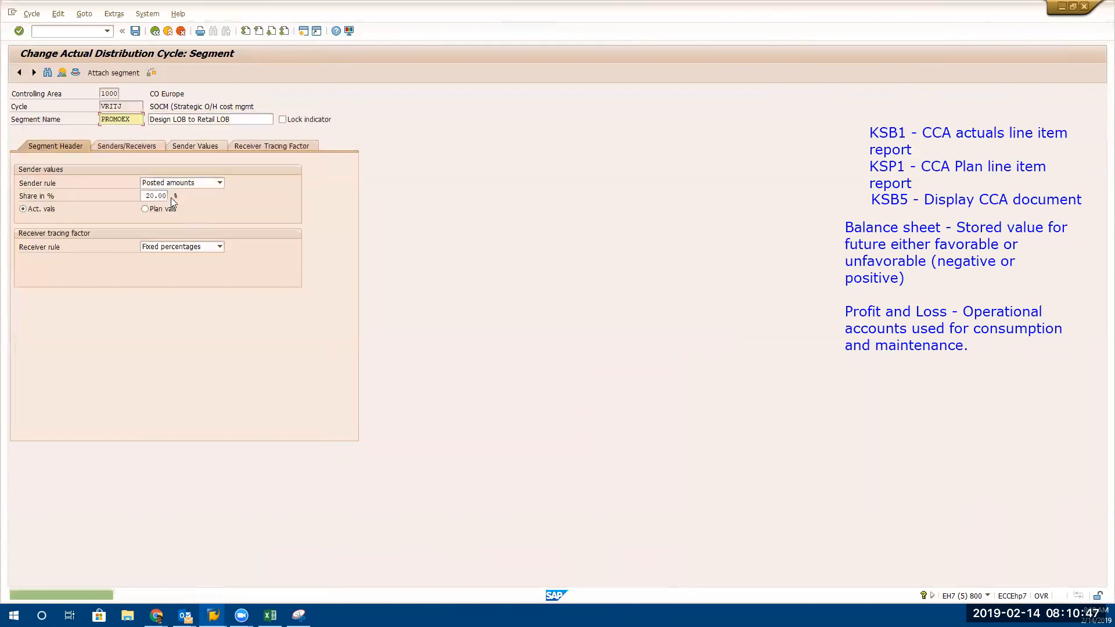
Review the segment's sender and receiver cost center entries and open a new SAP session
{"action": "left_click", "coordinate": [136, 145]}
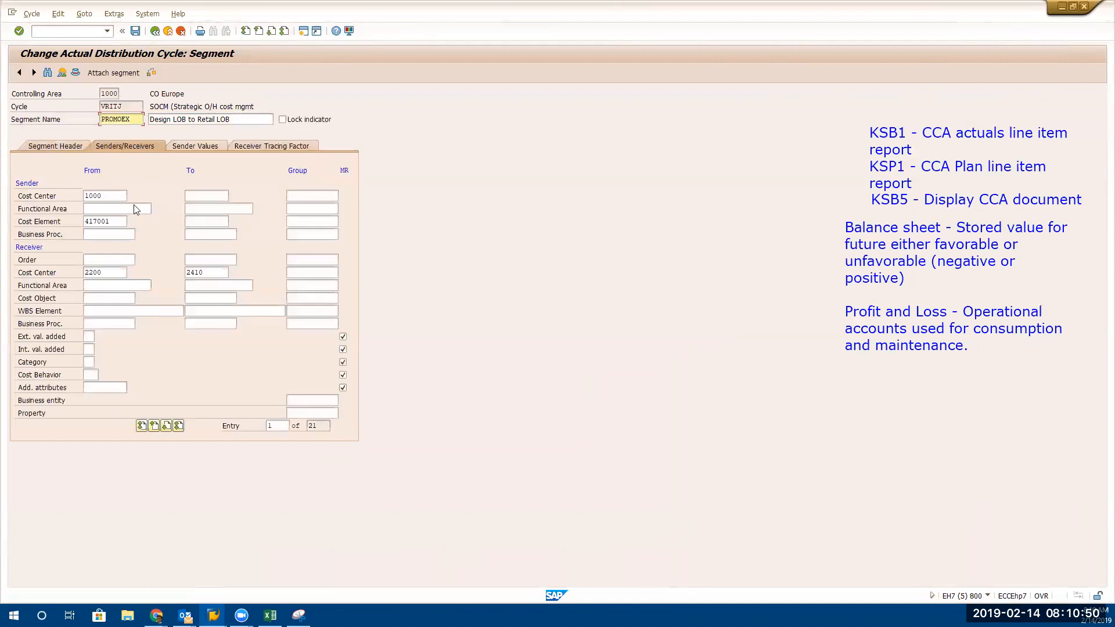
{"action": "left_click", "coordinate": [308, 272]}
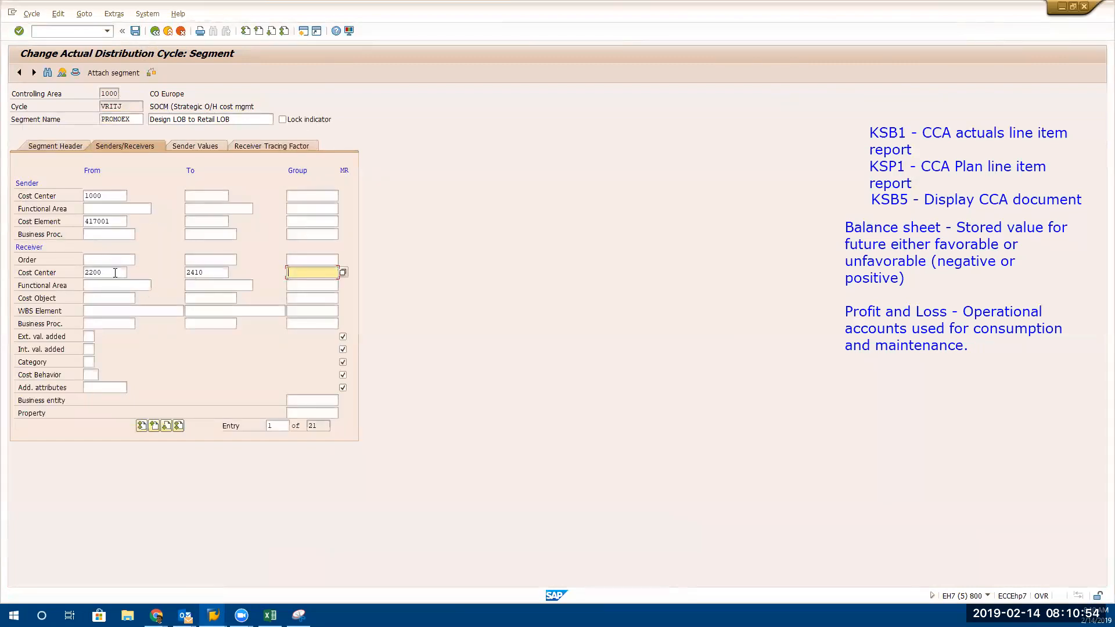
{"action": "left_click", "coordinate": [86, 196]}
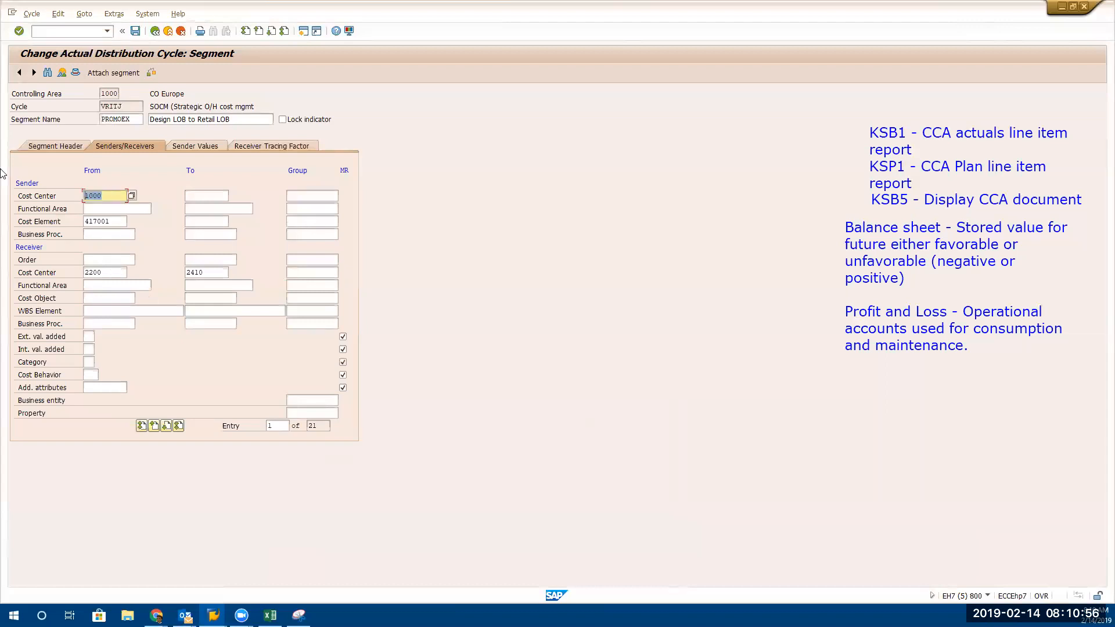
{"action": "left_click", "coordinate": [304, 32]}
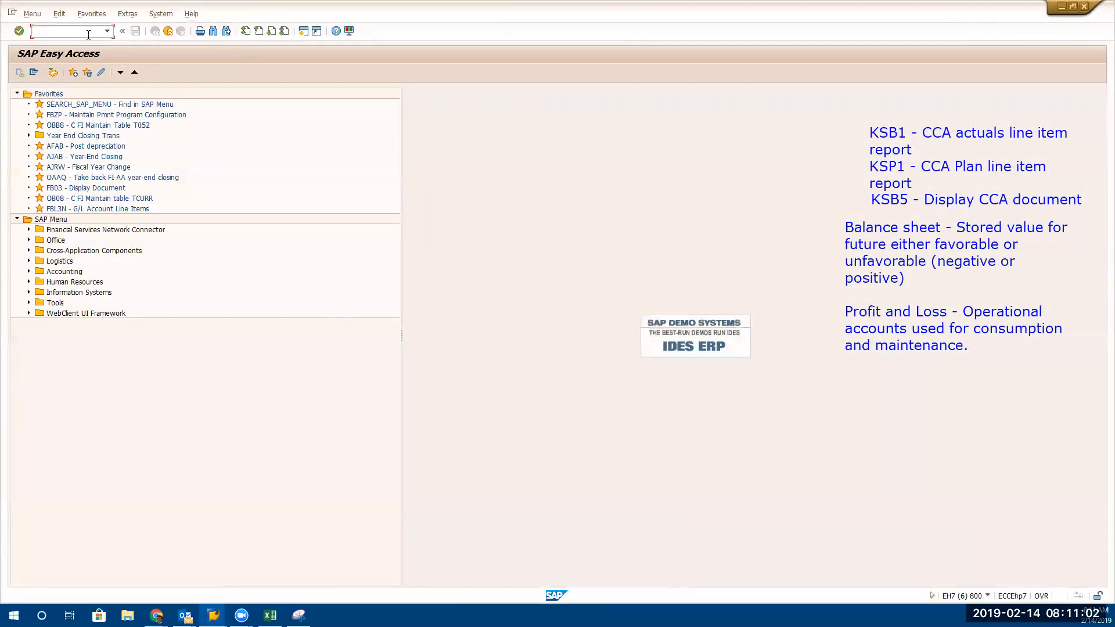
{"action": "type", "text": "KCH3"}
{"action": "key", "text": "Return"}
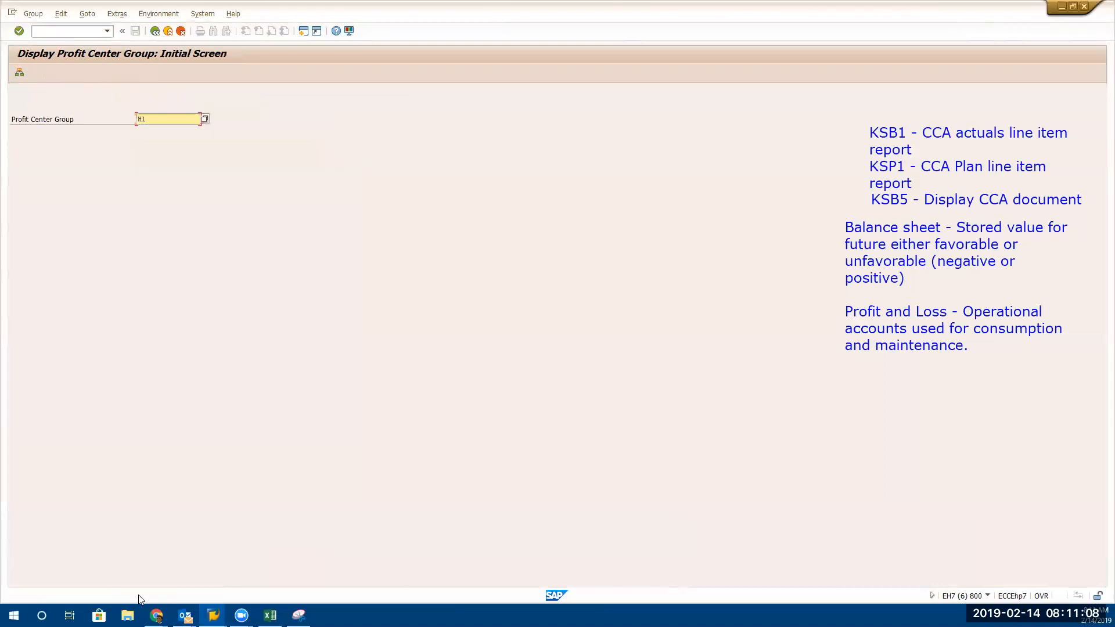
{"action": "left_click", "coordinate": [53, 31]}
{"action": "type", "text": "/n"}
{"action": "key", "text": "Return"}
Start transaction KSH3 and display the structure of cost center group H1
{"action": "type", "text": "KSH"}
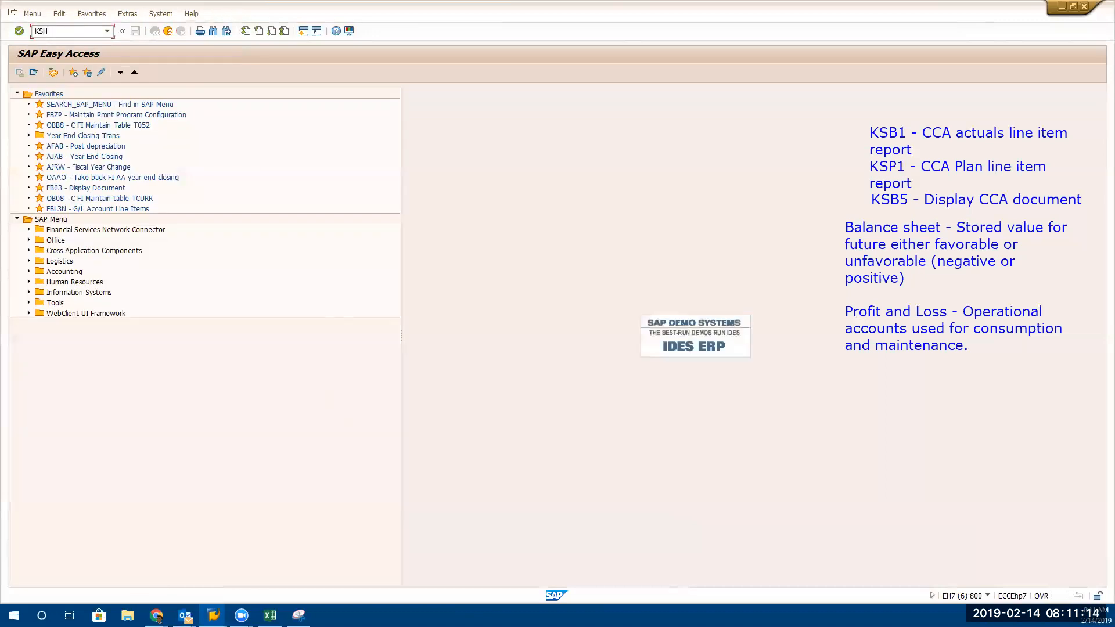
{"action": "type", "text": "3"}
{"action": "key", "text": "Return"}
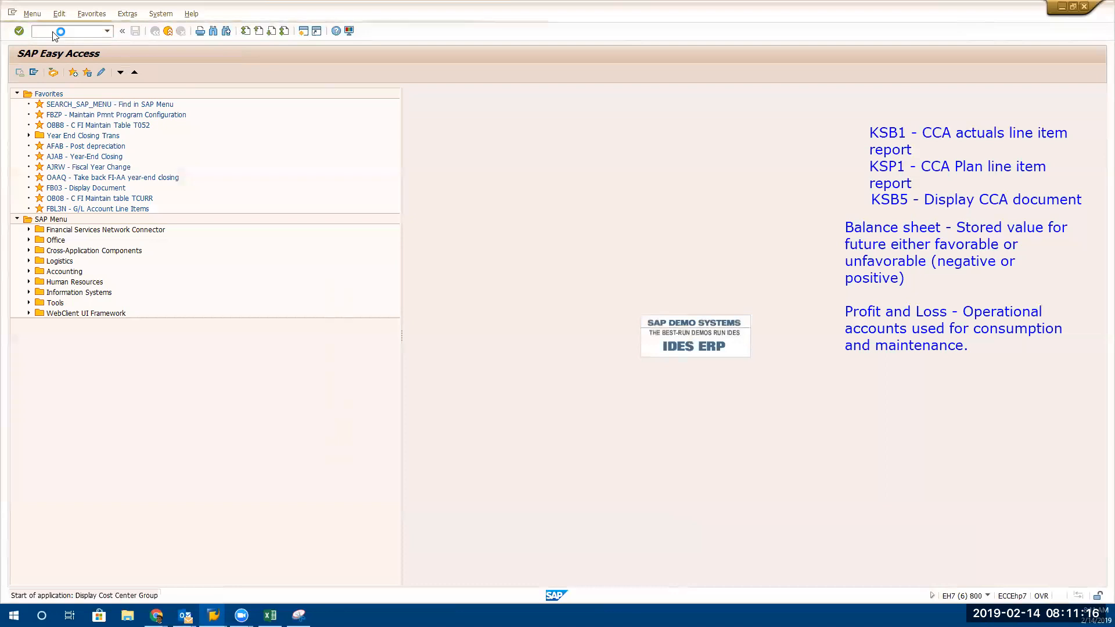
{"action": "key", "text": "Return"}
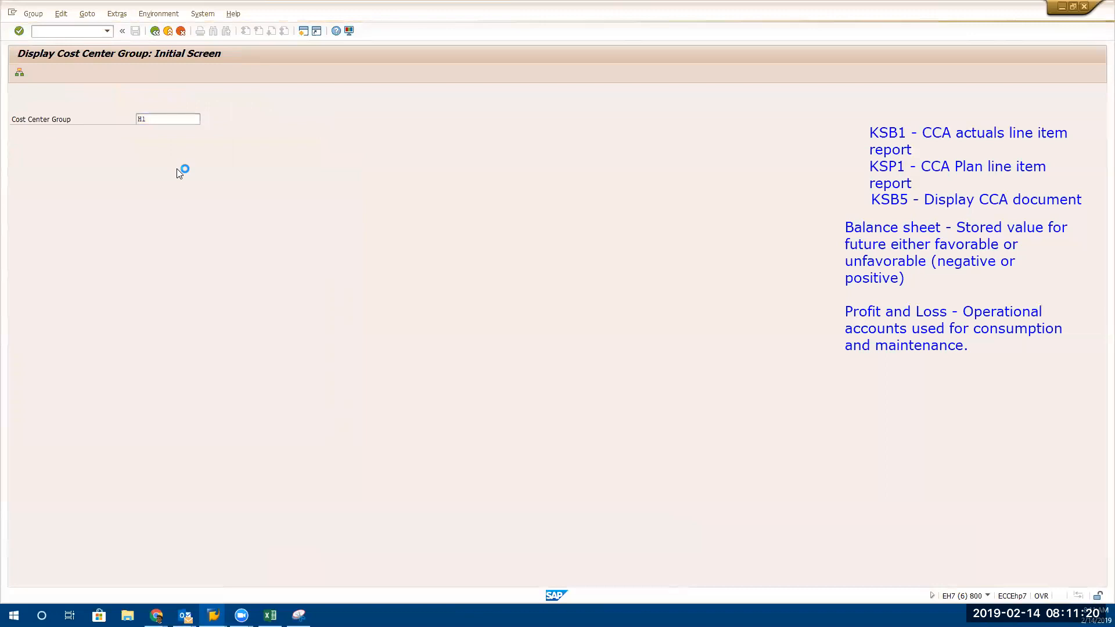
{"action": "left_click", "coordinate": [217, 303]}
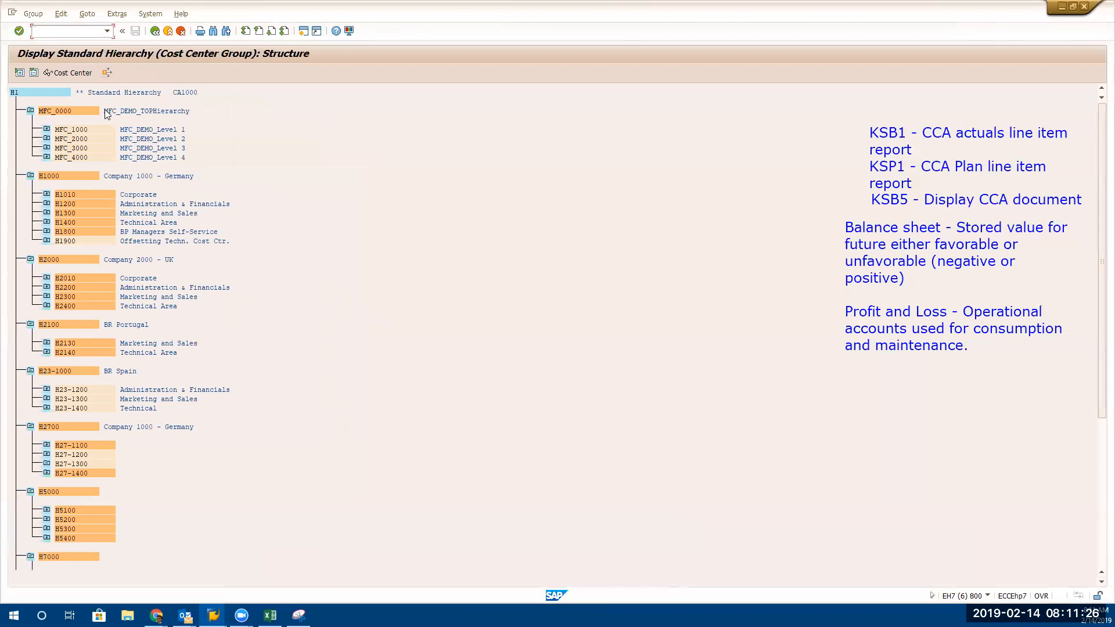
Expand the Corporate group H1010 under Company 1000 - Germany, copy its name and switch back to the cycle segment
{"action": "left_click", "coordinate": [46, 195]}
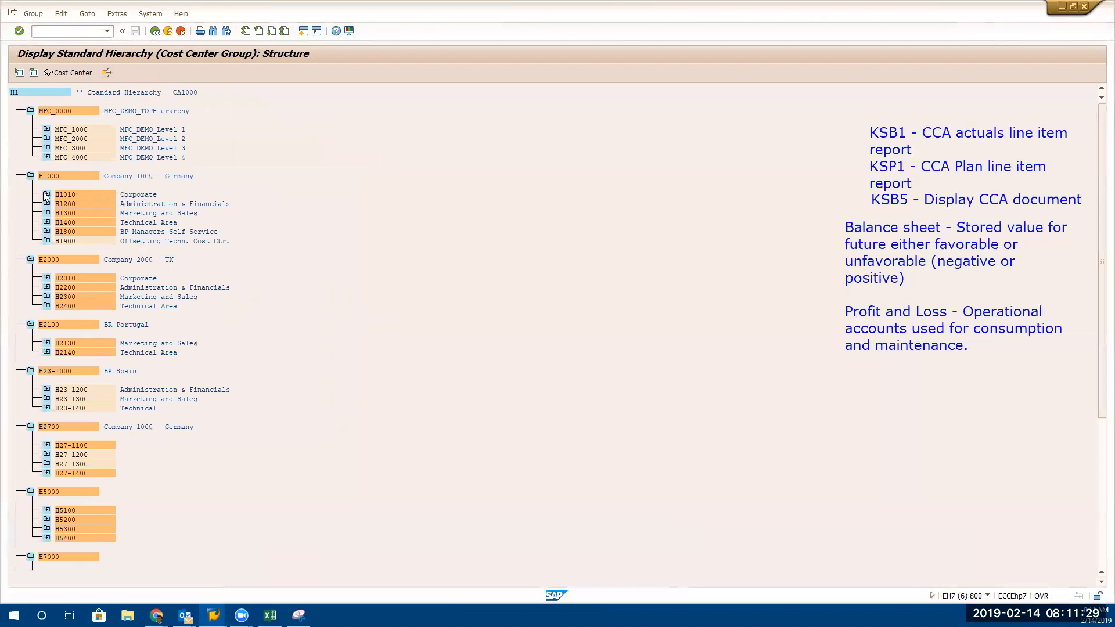
{"action": "left_click", "coordinate": [74, 198]}
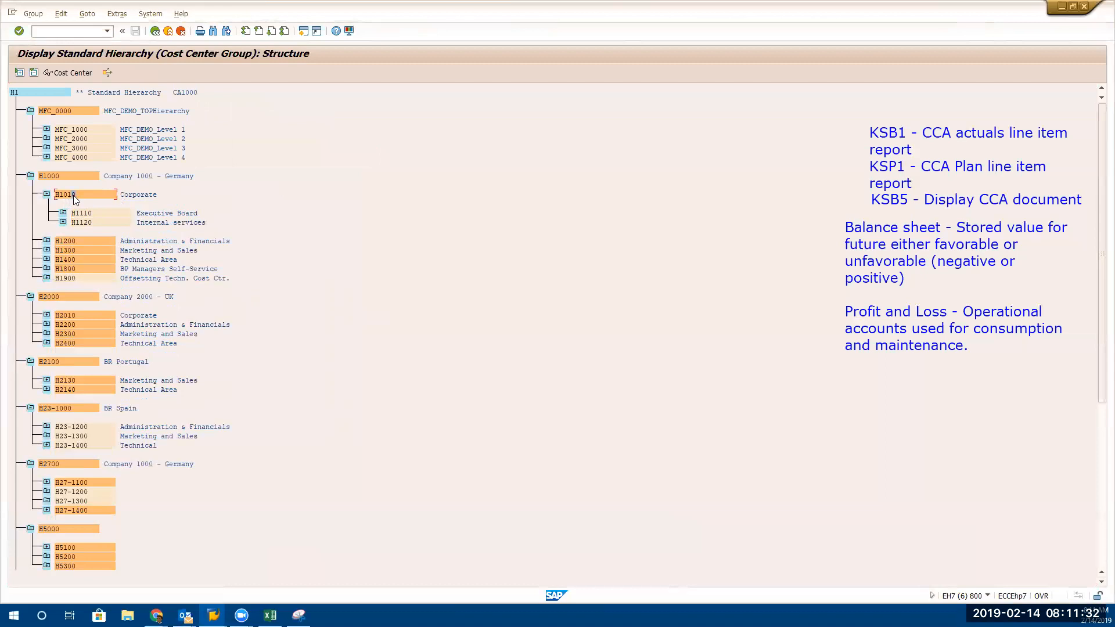
{"action": "left_click_drag", "start_coordinate": [80, 194], "coordinate": [56, 195]}
{"action": "key", "text": "ctrl+c"}
{"action": "key", "text": "alt+Tab"}
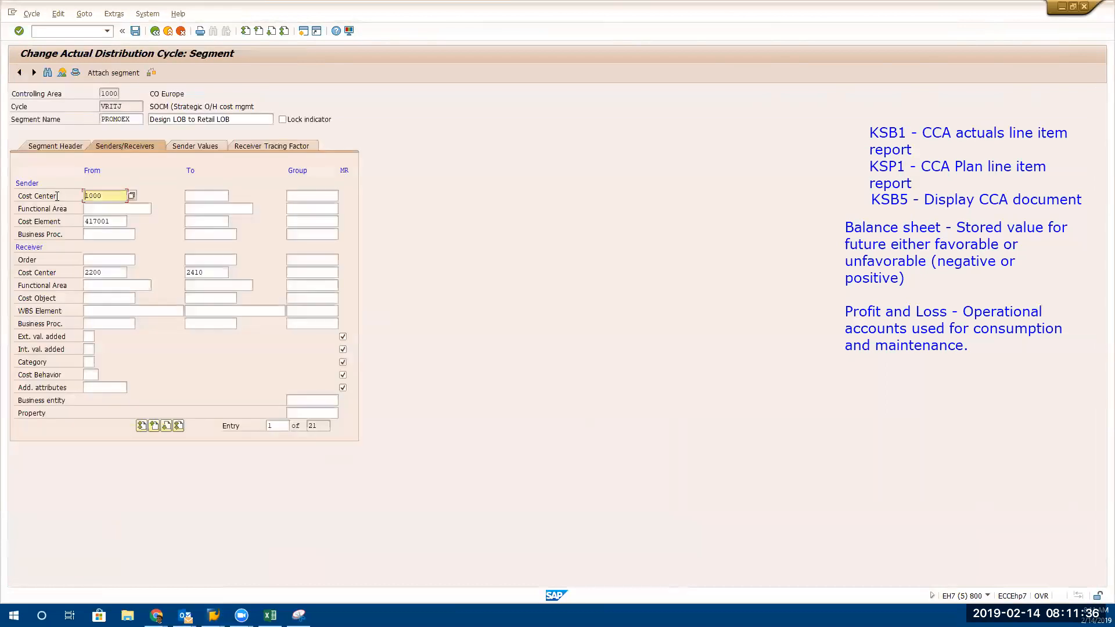
Replace the sender cost center 1000 with cost center group H1010 and return to the standard hierarchy display
{"action": "key", "text": "F10"}
{"action": "key", "text": "Left"}
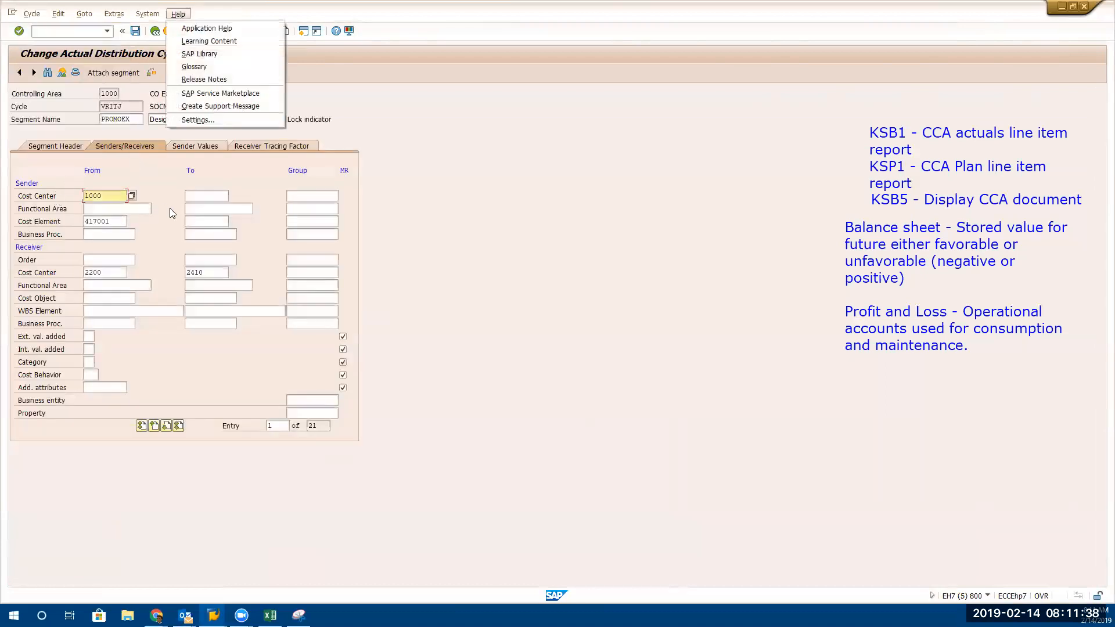
{"action": "left_click", "coordinate": [119, 222]}
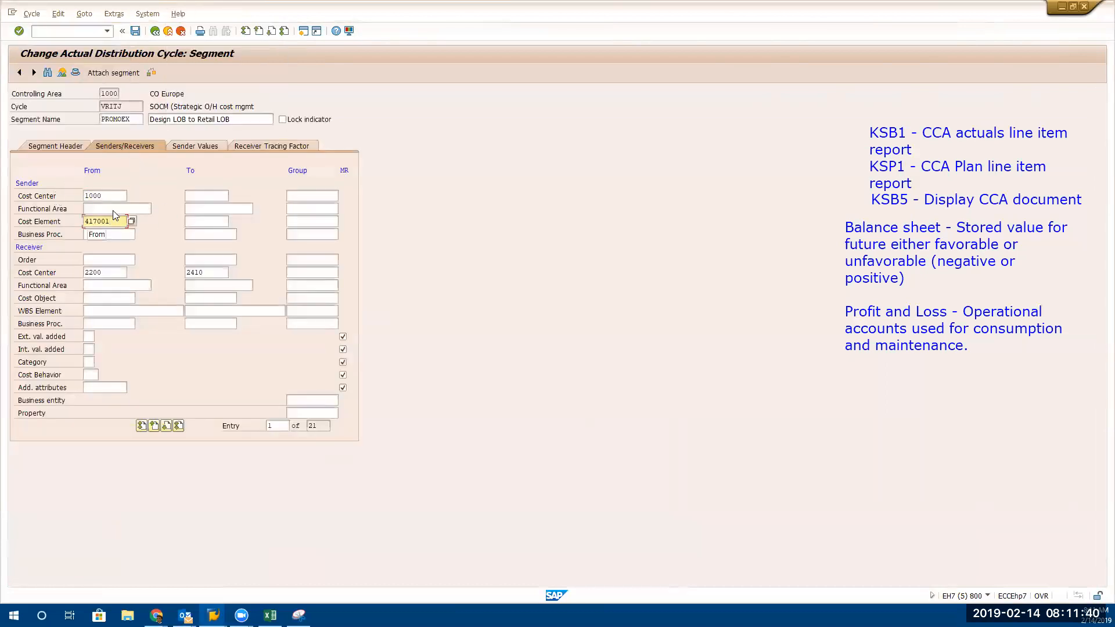
{"action": "left_click", "coordinate": [314, 196]}
{"action": "key", "text": "ctrl+v"}
{"action": "double_click", "coordinate": [112, 195]}
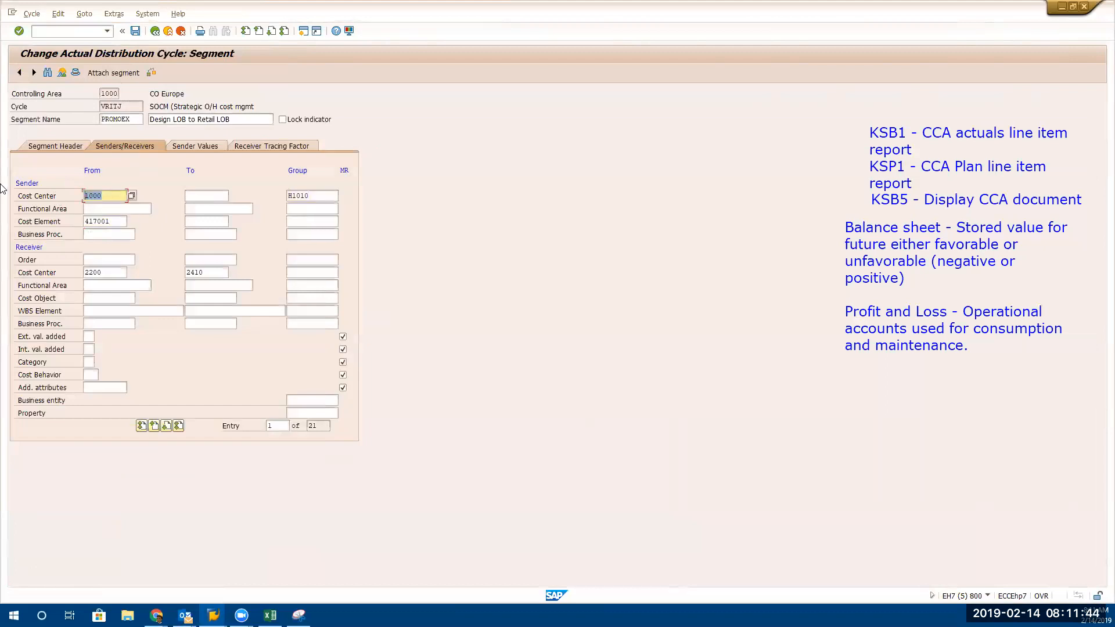
{"action": "key", "text": "BackSpace"}
{"action": "left_click", "coordinate": [484, 257]}
{"action": "key", "text": "alt+Tab"}
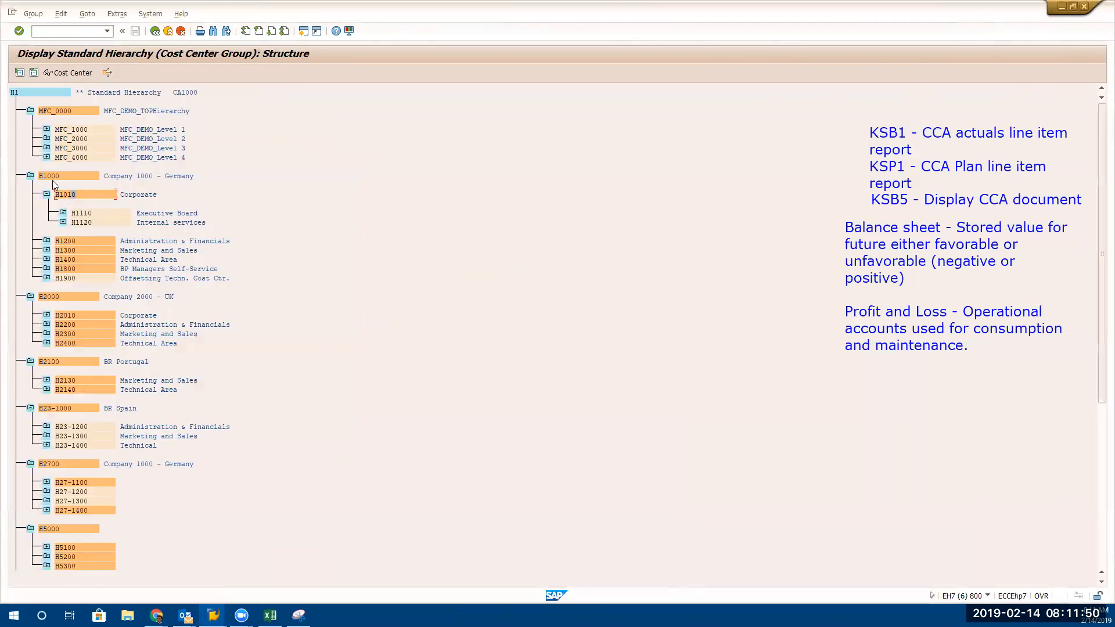
Expand the Marketing and Sales group H1300 under Company 1000 - Germany and switch back to the cycle segment
{"action": "left_click", "coordinate": [47, 251]}
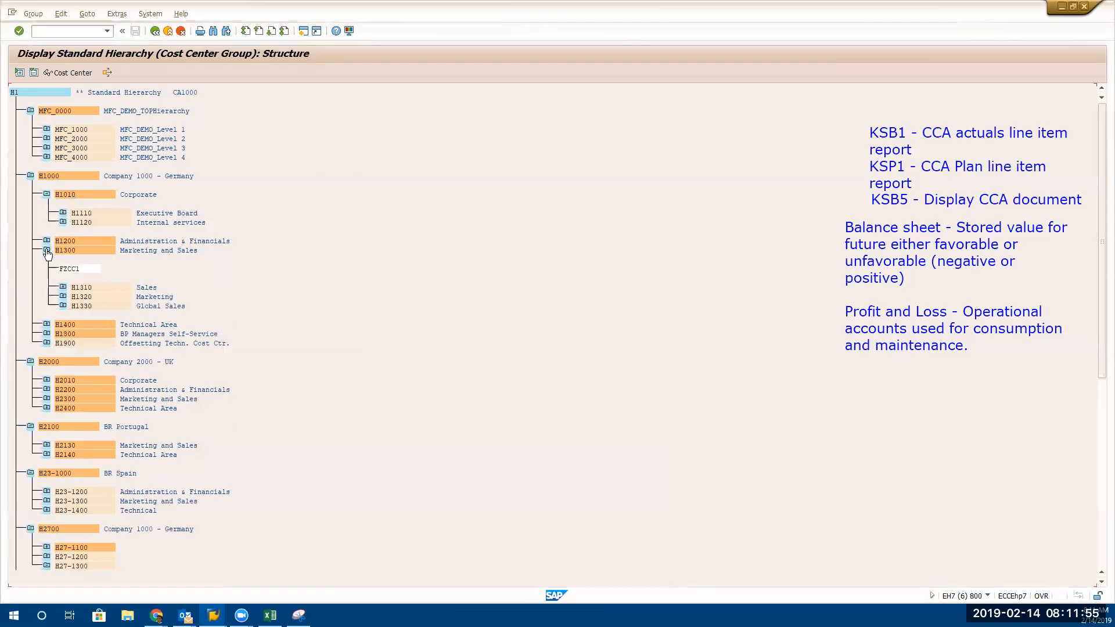
{"action": "left_click", "coordinate": [75, 271]}
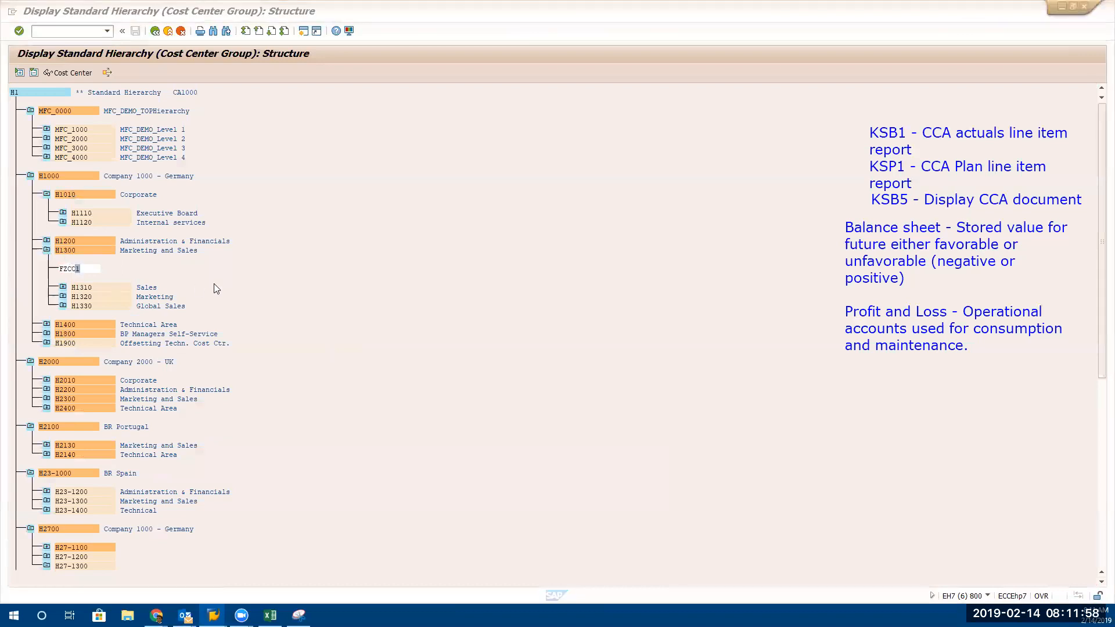
{"action": "key", "text": "alt+Tab"}
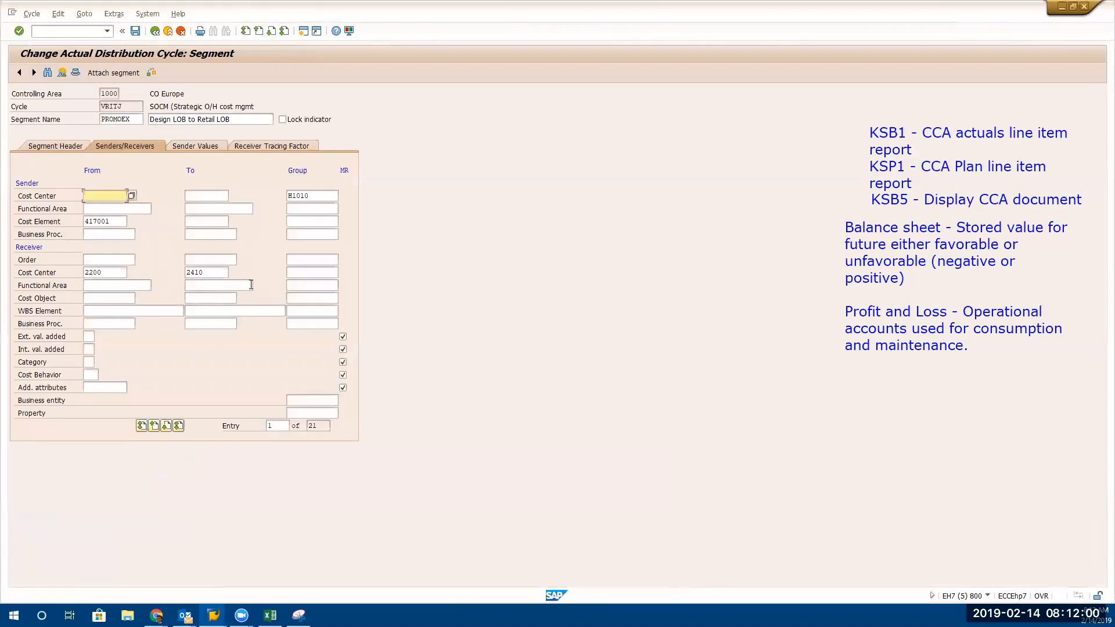
Replace the receiver cost center range 2200 to 2410 with cost center group H1300
{"action": "left_click", "coordinate": [310, 271]}
{"action": "type", "text": "h1010"}
{"action": "key", "text": "Return"}
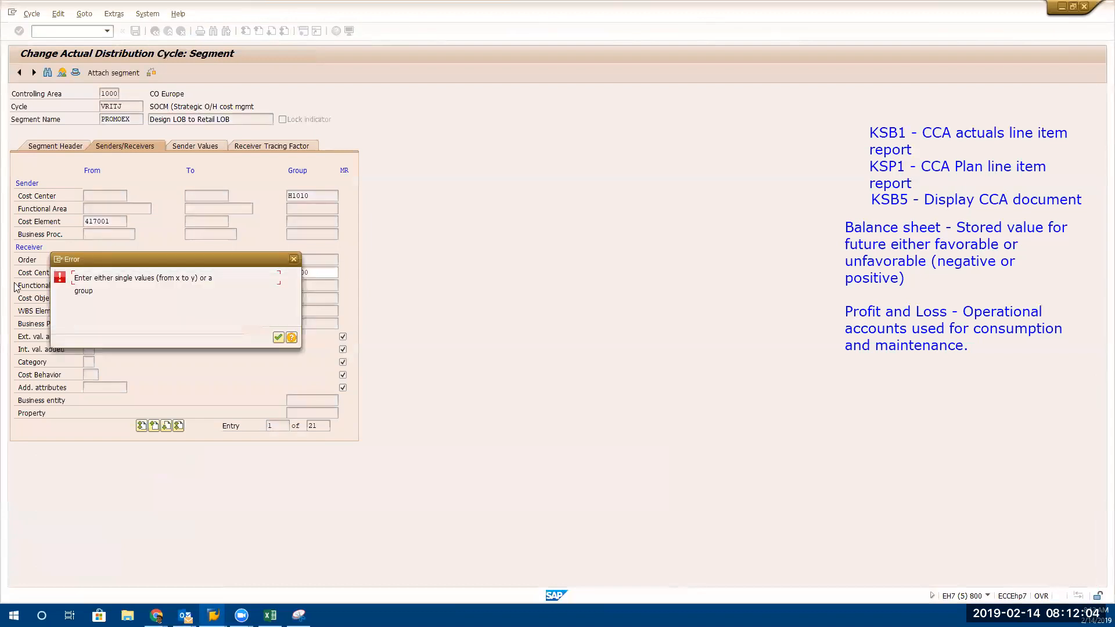
{"action": "key", "text": "Return"}
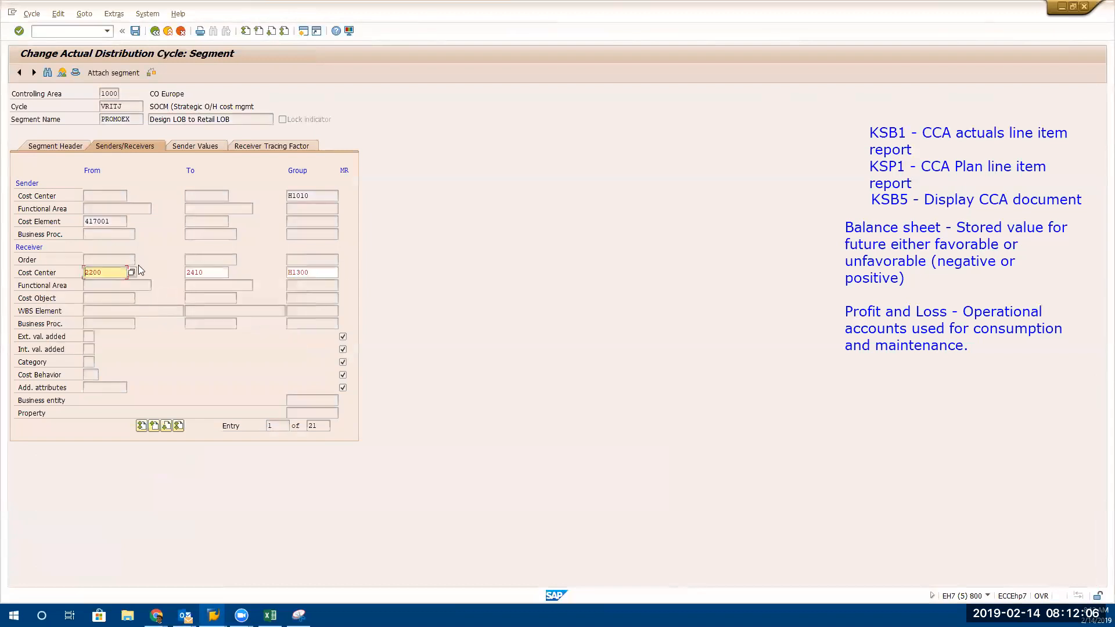
{"action": "key", "text": "Delete"}
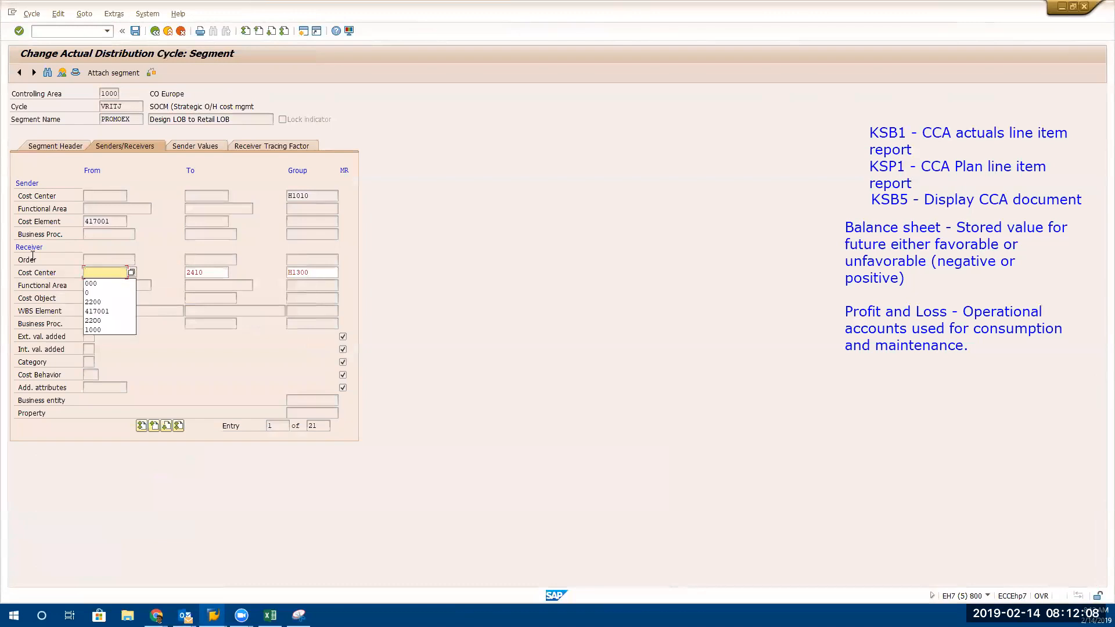
{"action": "left_click_drag", "start_coordinate": [215, 272], "coordinate": [98, 268]}
{"action": "key", "text": "Delete"}
{"action": "key", "text": "Return"}
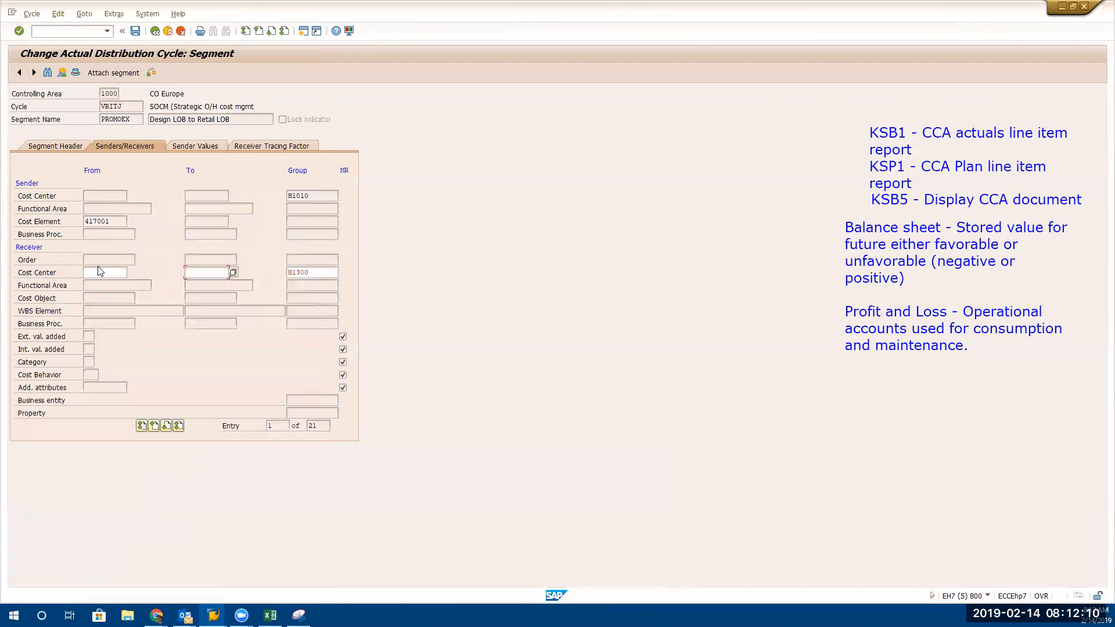
Save distribution cycle VRITJ under customizing request EH7K900729
{"action": "left_click", "coordinate": [135, 31]}
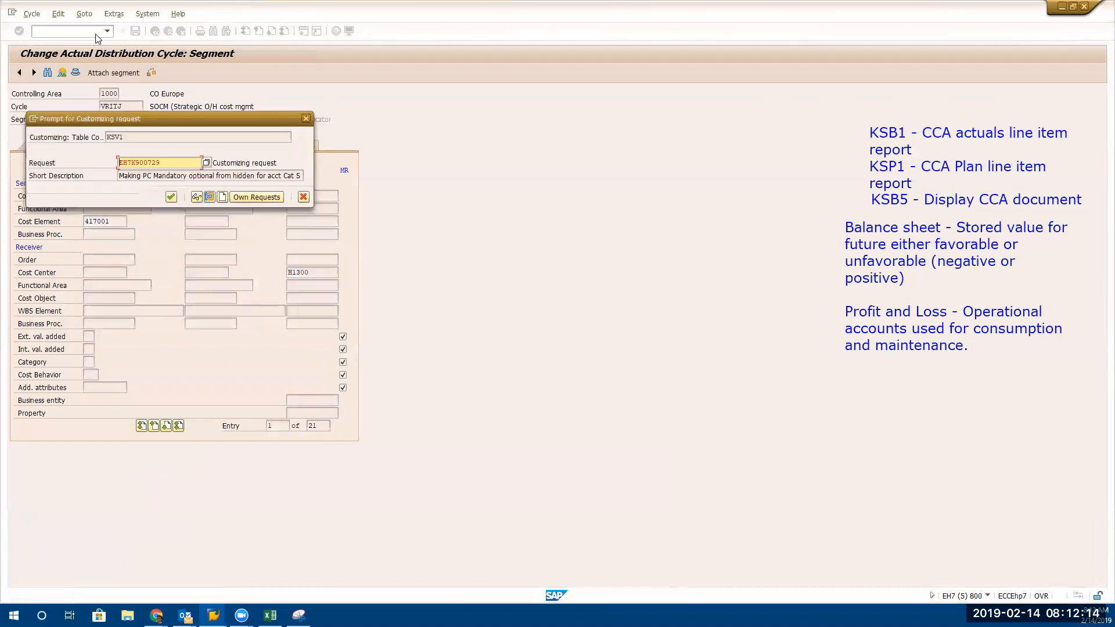
{"action": "left_click", "coordinate": [171, 198]}
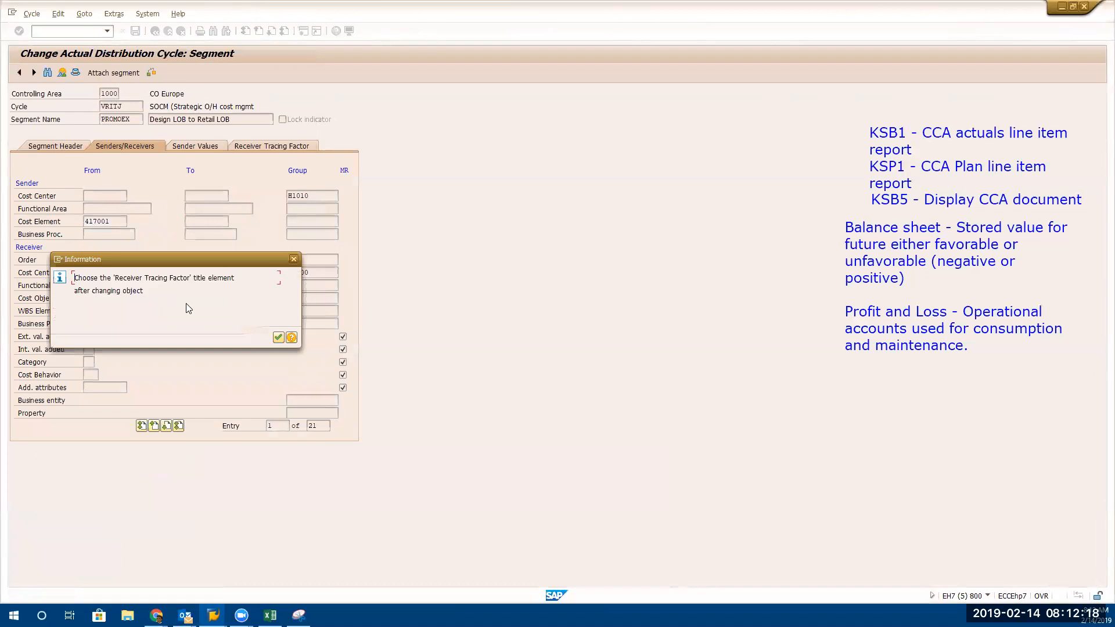
{"action": "left_click", "coordinate": [278, 338]}
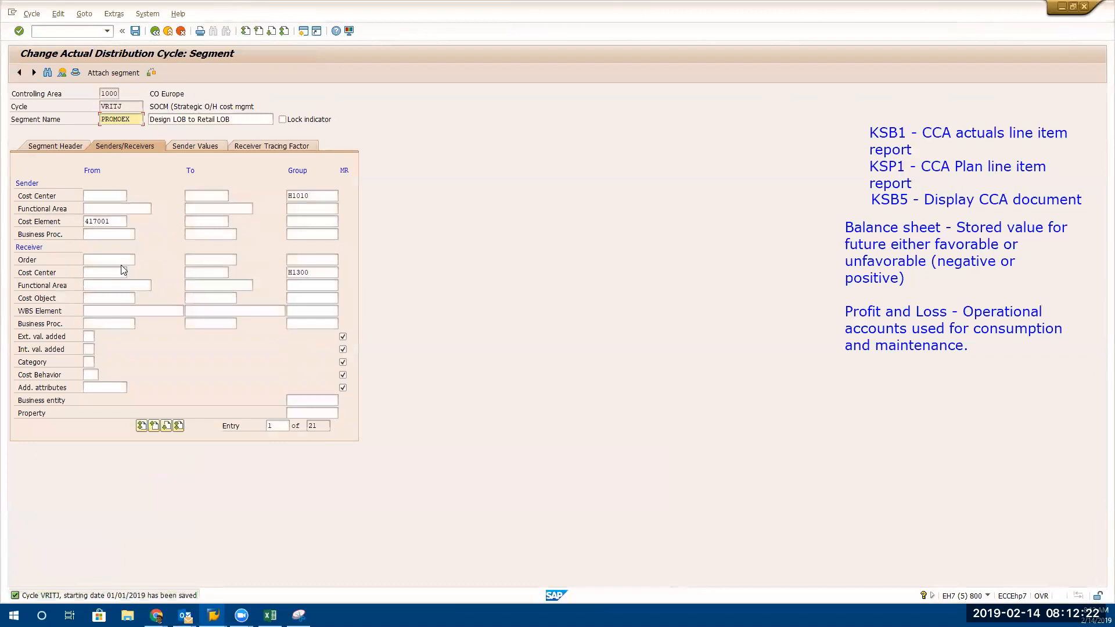
Display the receiver tracing factors for the cost centers of group H1300 and compare them with the standard hierarchy
{"action": "double_click", "coordinate": [326, 273]}
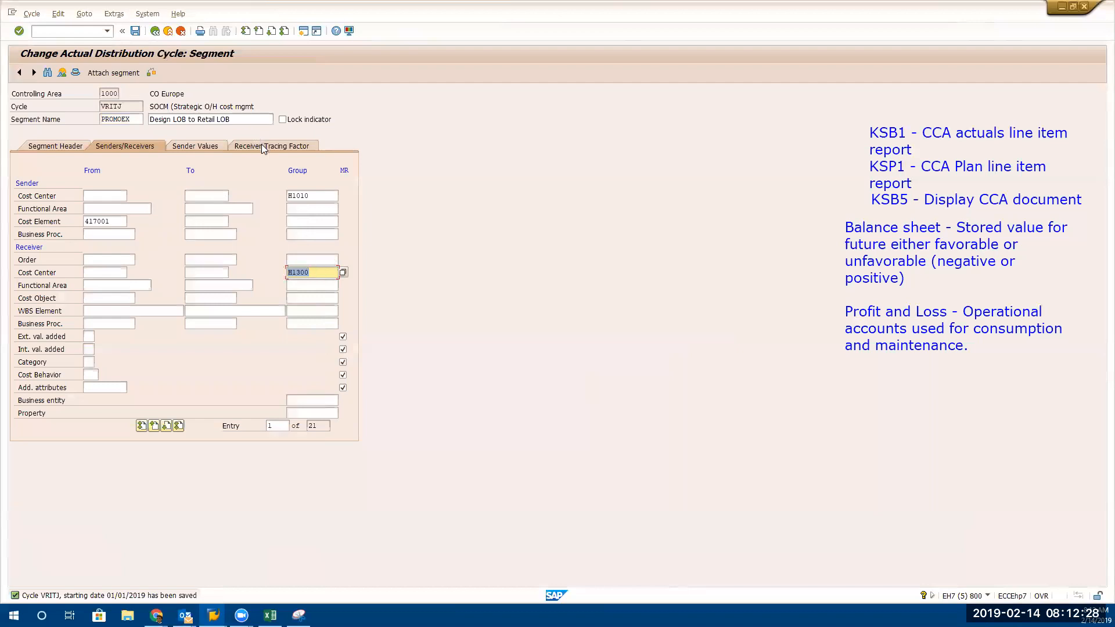
{"action": "left_click", "coordinate": [318, 271]}
{"action": "left_click", "coordinate": [275, 146]}
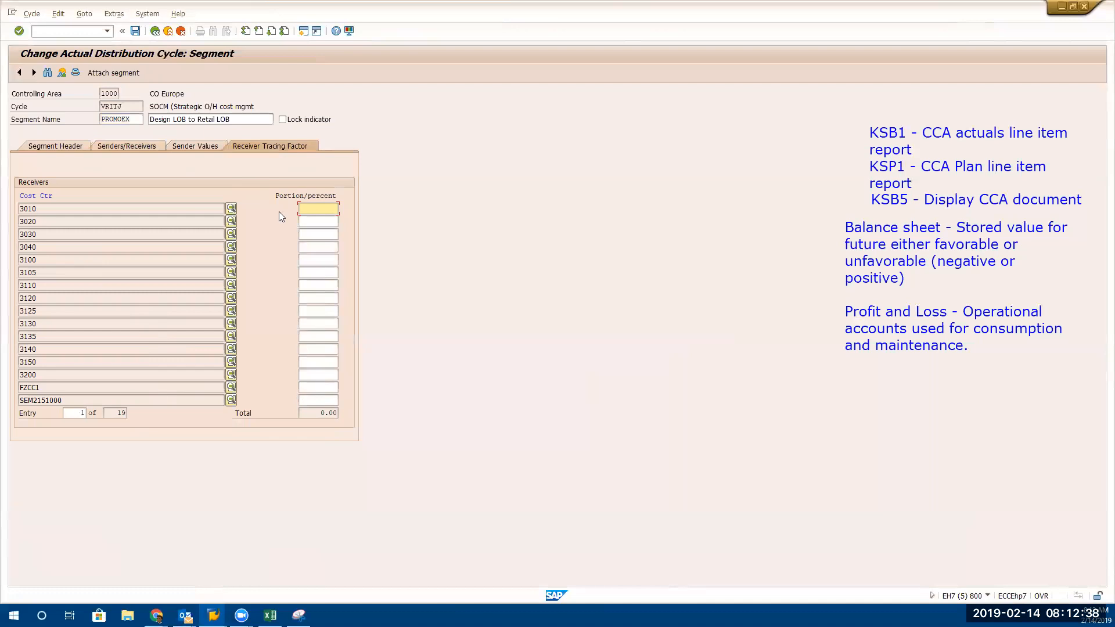
{"action": "key", "text": "alt+Tab"}
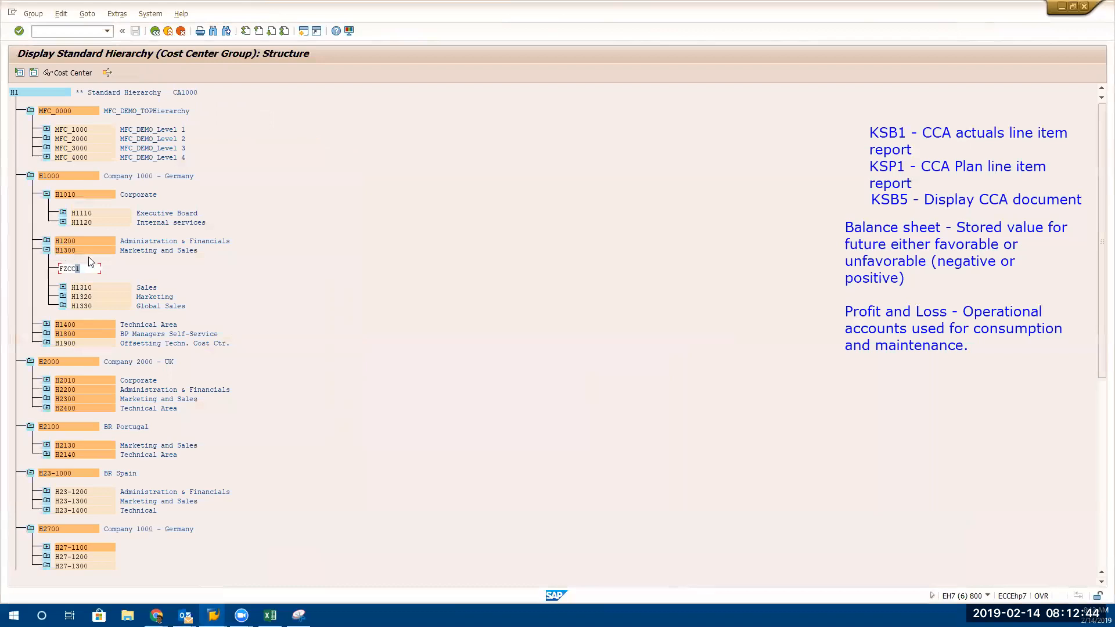
{"action": "key", "text": "alt+Tab"}
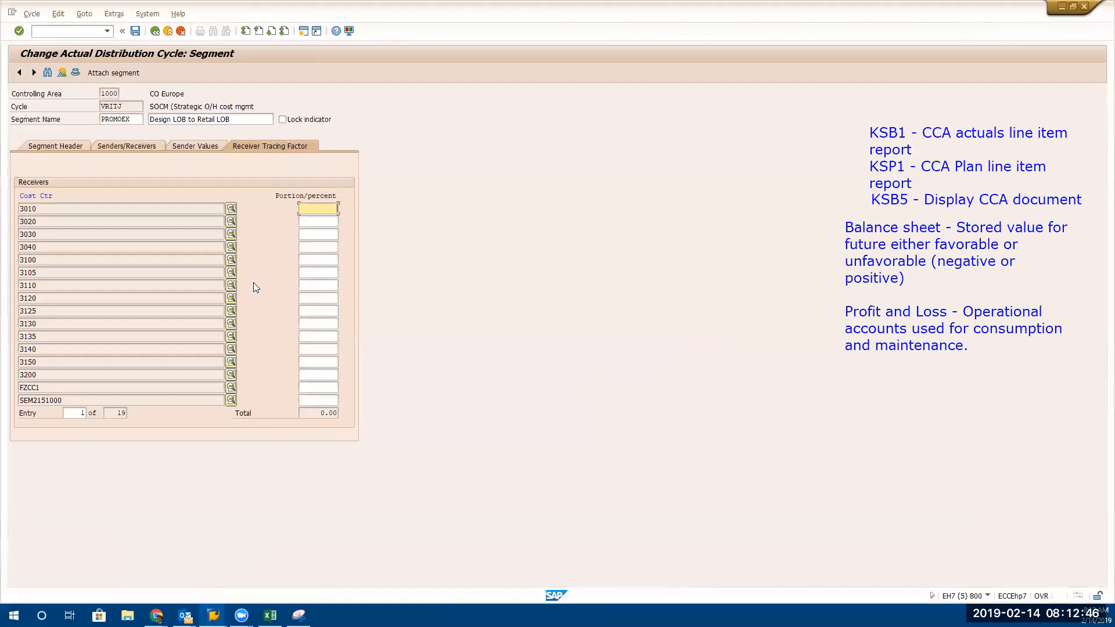
Recheck receiver group H1300 and match its cost center FZCC1 between the standard hierarchy and the receiver tracing factor list
{"action": "left_click", "coordinate": [132, 145]}
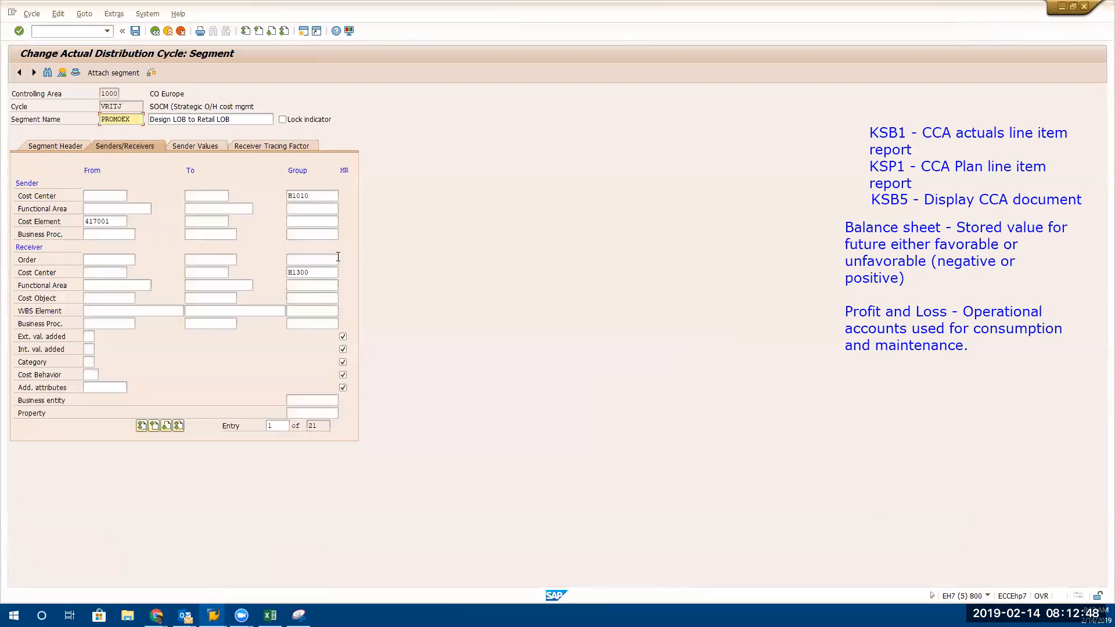
{"action": "left_click", "coordinate": [319, 272]}
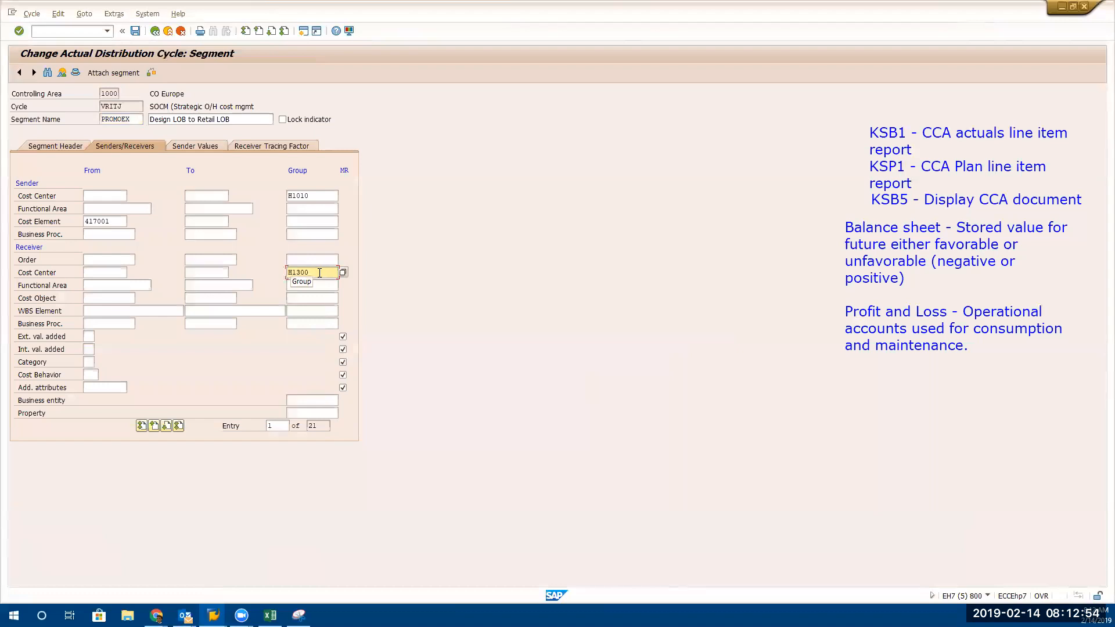
{"action": "left_click_drag", "start_coordinate": [318, 273], "coordinate": [272, 273]}
{"action": "key", "text": "alt+Tab"}
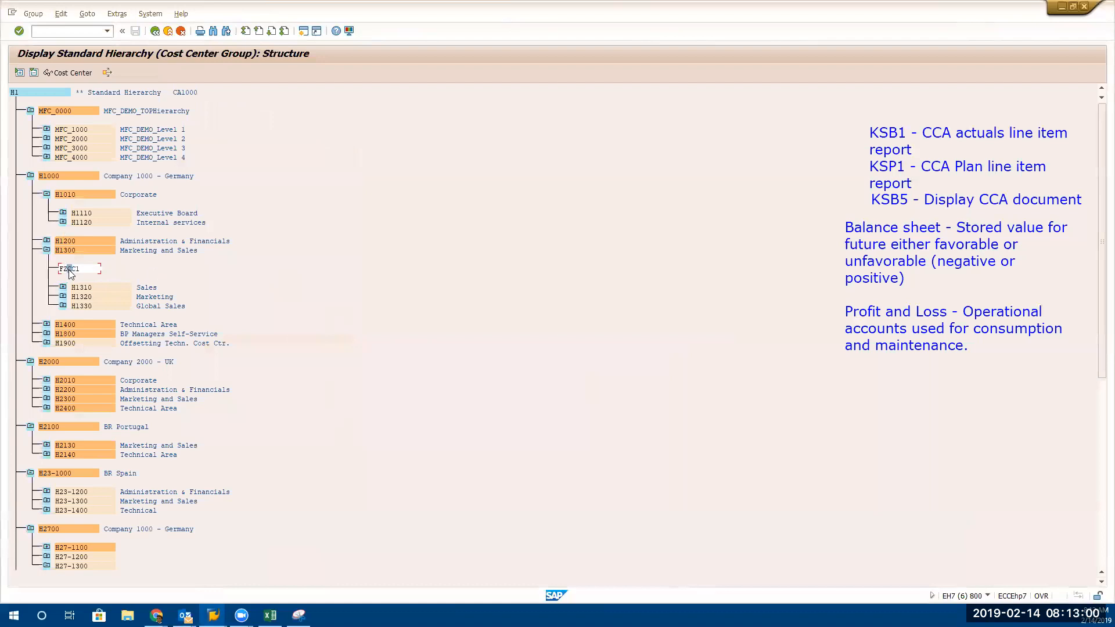
{"action": "left_click", "coordinate": [85, 268]}
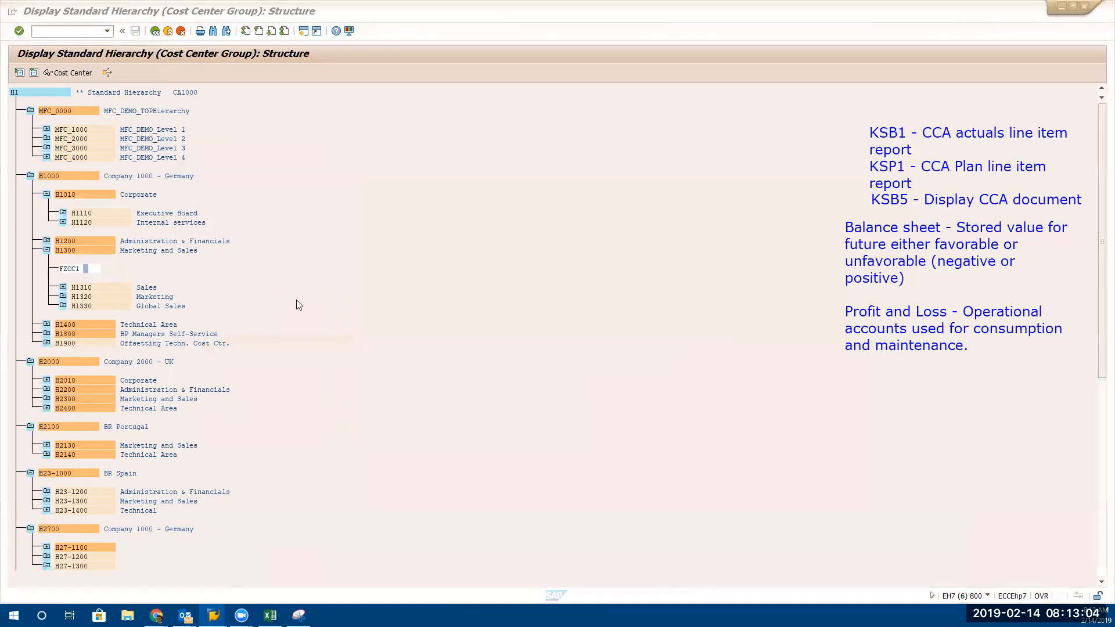
{"action": "key", "text": "alt+Tab"}
{"action": "left_click", "coordinate": [252, 150]}
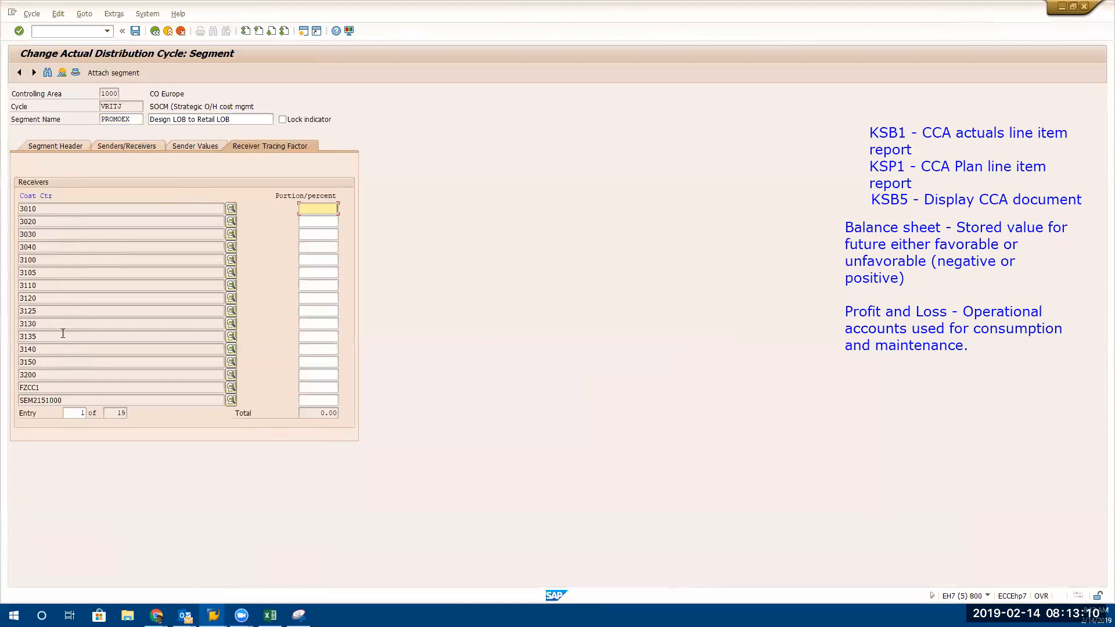
{"action": "left_click", "coordinate": [54, 387]}
{"action": "key", "text": "alt+Tab"}
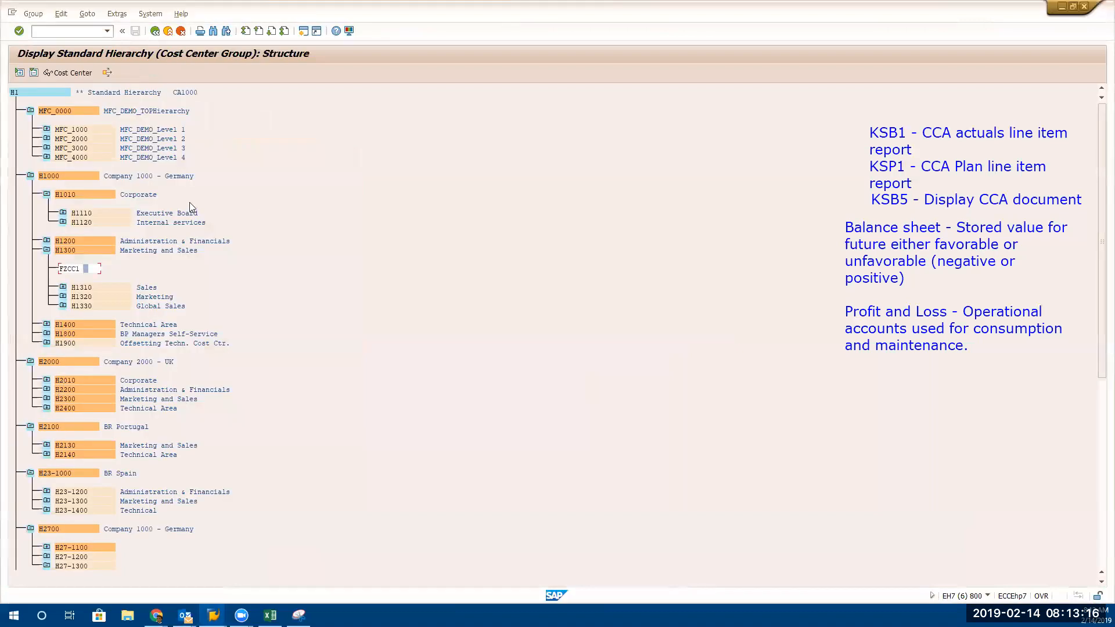
{"action": "key", "text": "alt+Tab"}
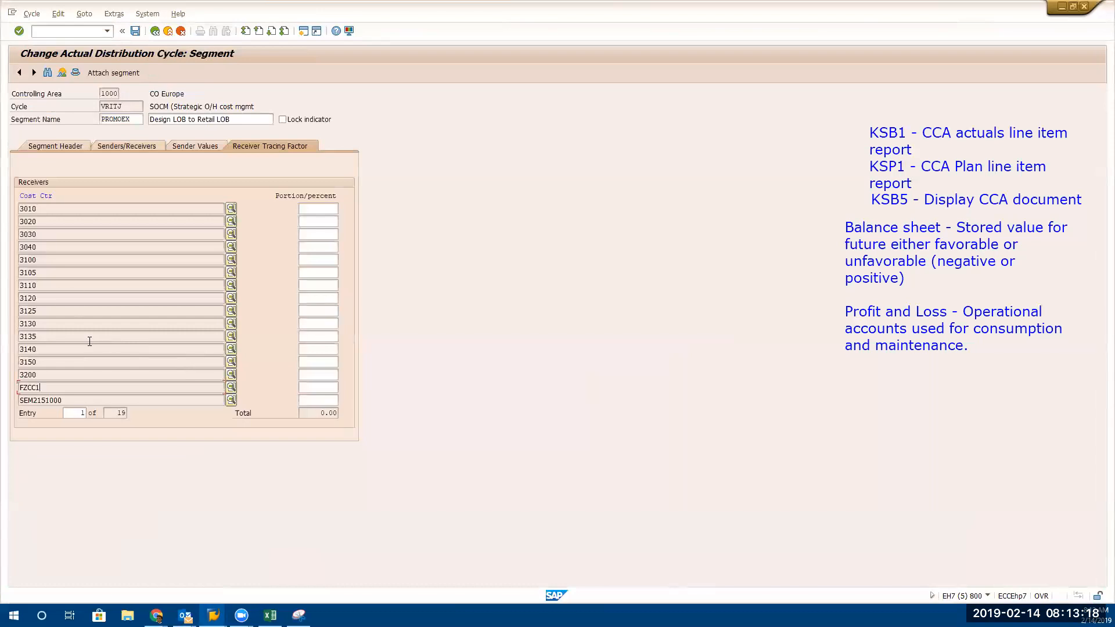
Look through the lower cost center groups of the standard hierarchy and return to the Company 1000 - Germany groups
{"action": "key", "text": "alt+Tab"}
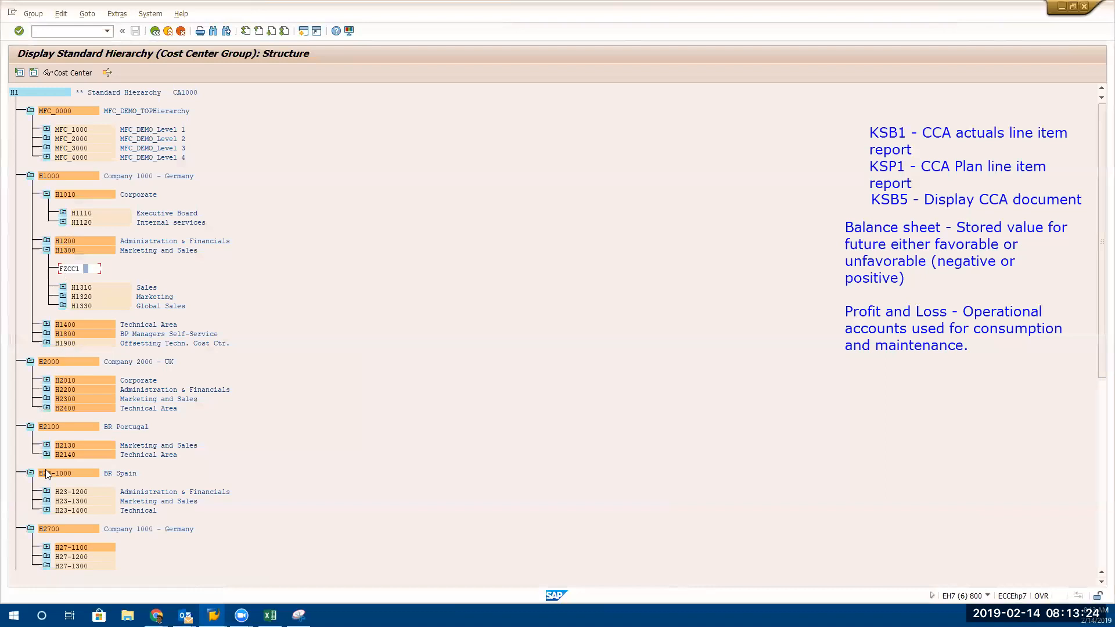
{"action": "left_click", "coordinate": [321, 428]}
{"action": "scroll", "coordinate": [321, 427], "scroll_direction": "down", "scroll_amount": 5}
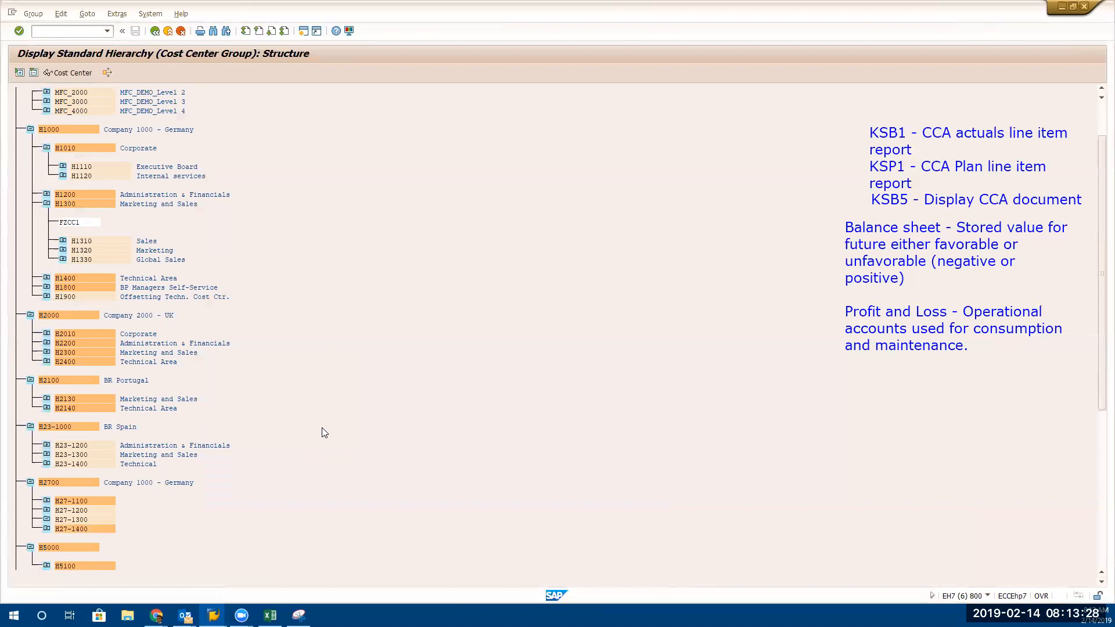
{"action": "scroll", "coordinate": [323, 430], "scroll_direction": "down", "scroll_amount": 5}
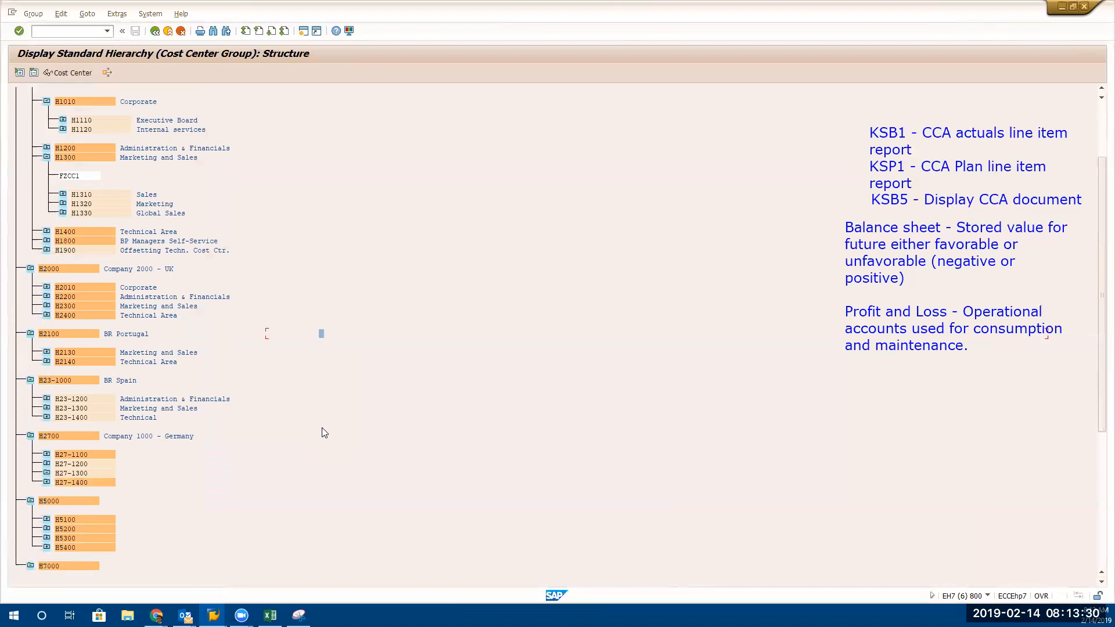
{"action": "left_click", "coordinate": [33, 74]}
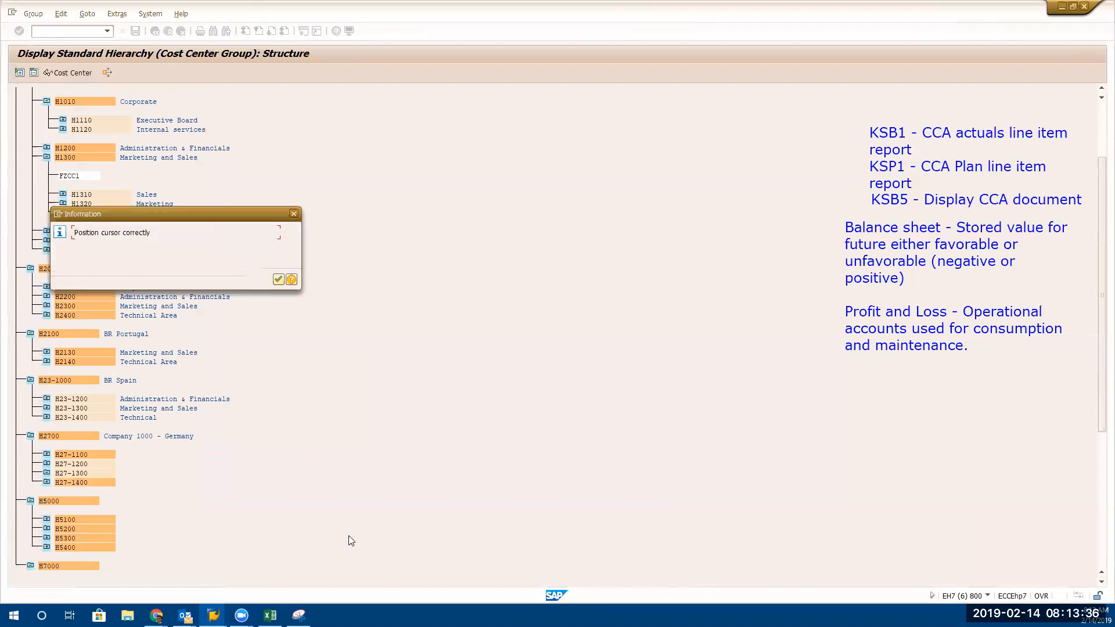
{"action": "key", "text": "Return"}
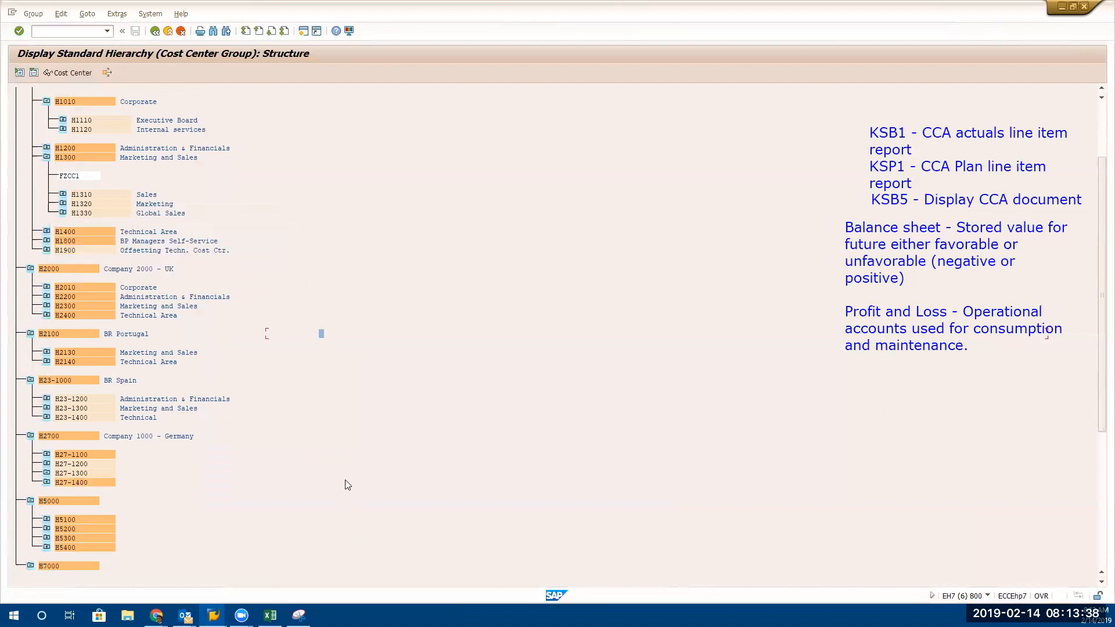
{"action": "left_click_drag", "start_coordinate": [1099, 307], "coordinate": [1100, 142]}
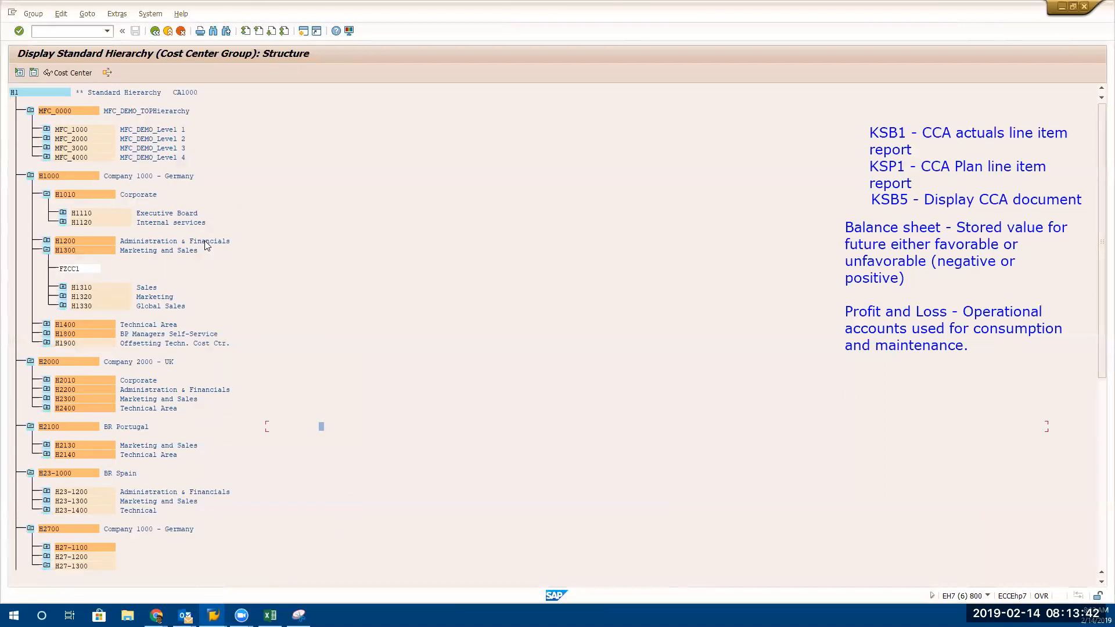
{"action": "key", "text": "alt+Tab"}
{"action": "key", "text": "alt+Tab"}
Expand H1310 Sales, H1320 Marketing and H1330 Global Sales to examine their cost centers, then return to the segment's senders and receivers
{"action": "left_click", "coordinate": [63, 288]}
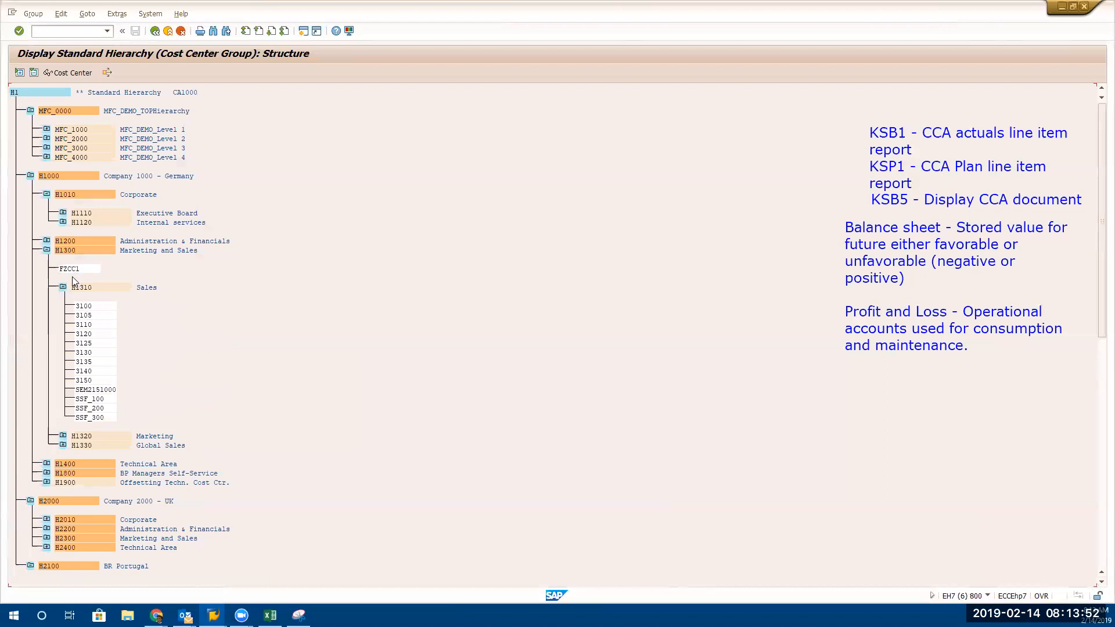
{"action": "left_click", "coordinate": [47, 252]}
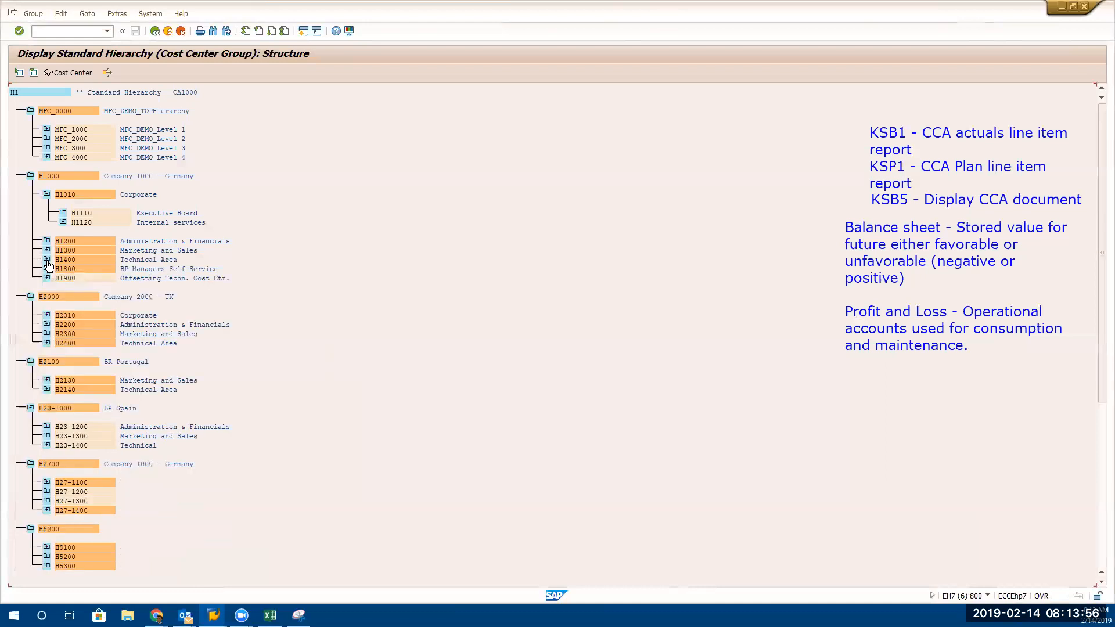
{"action": "left_click", "coordinate": [47, 251]}
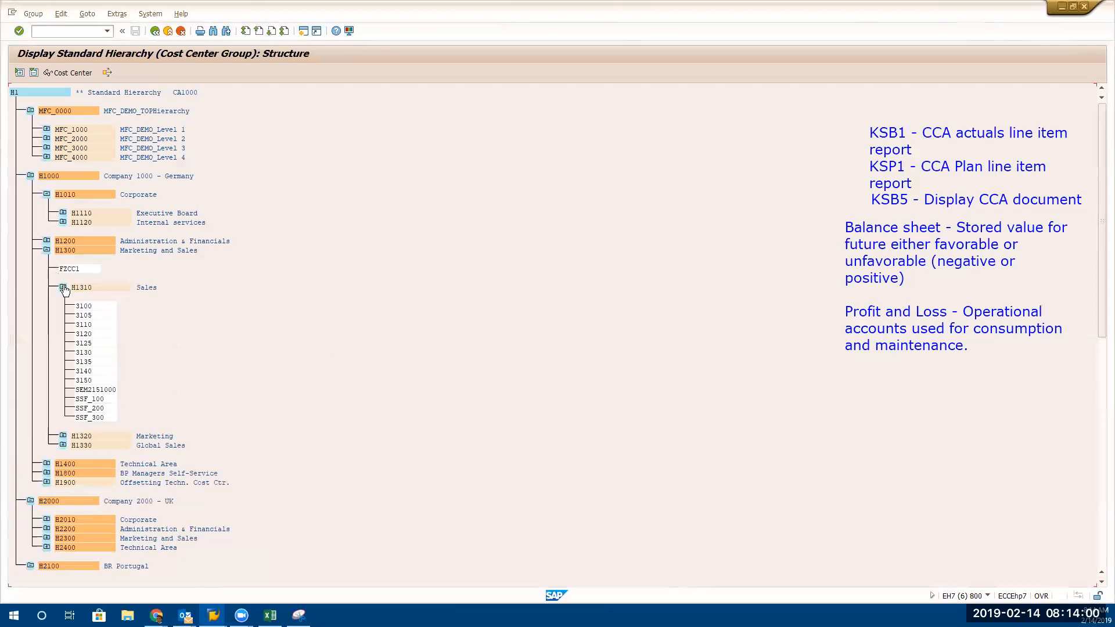
{"action": "left_click", "coordinate": [63, 437]}
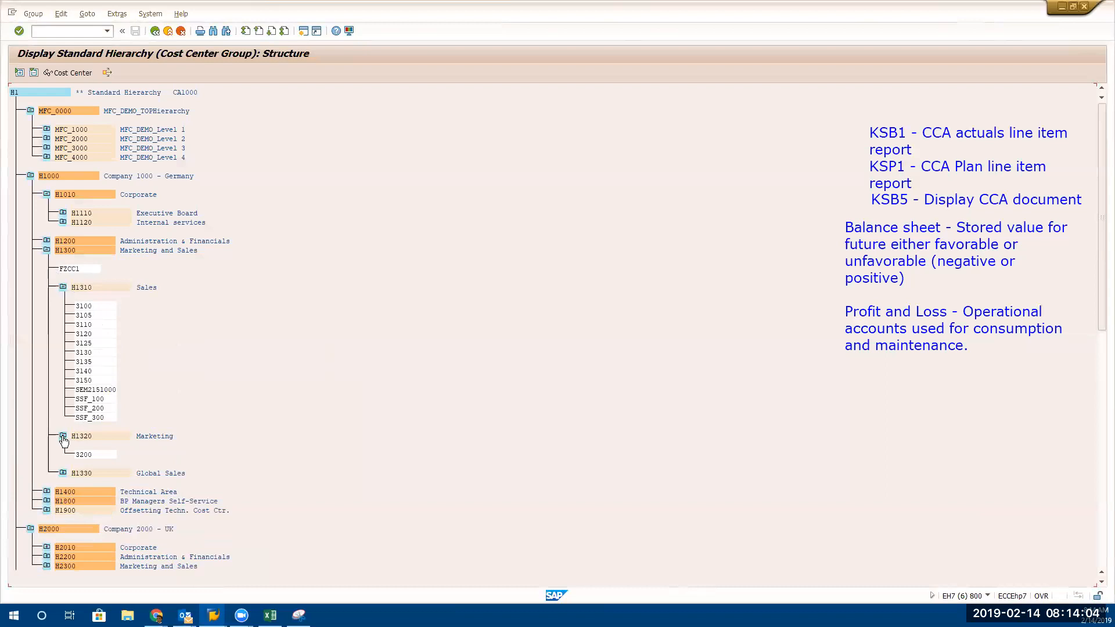
{"action": "left_click", "coordinate": [88, 438]}
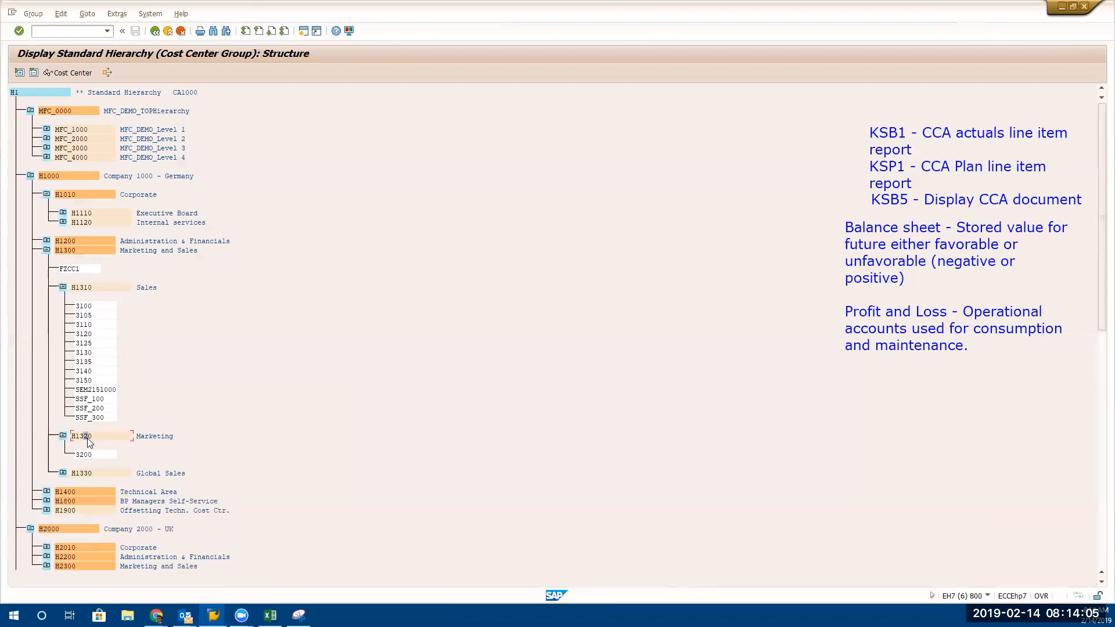
{"action": "left_click", "coordinate": [63, 473]}
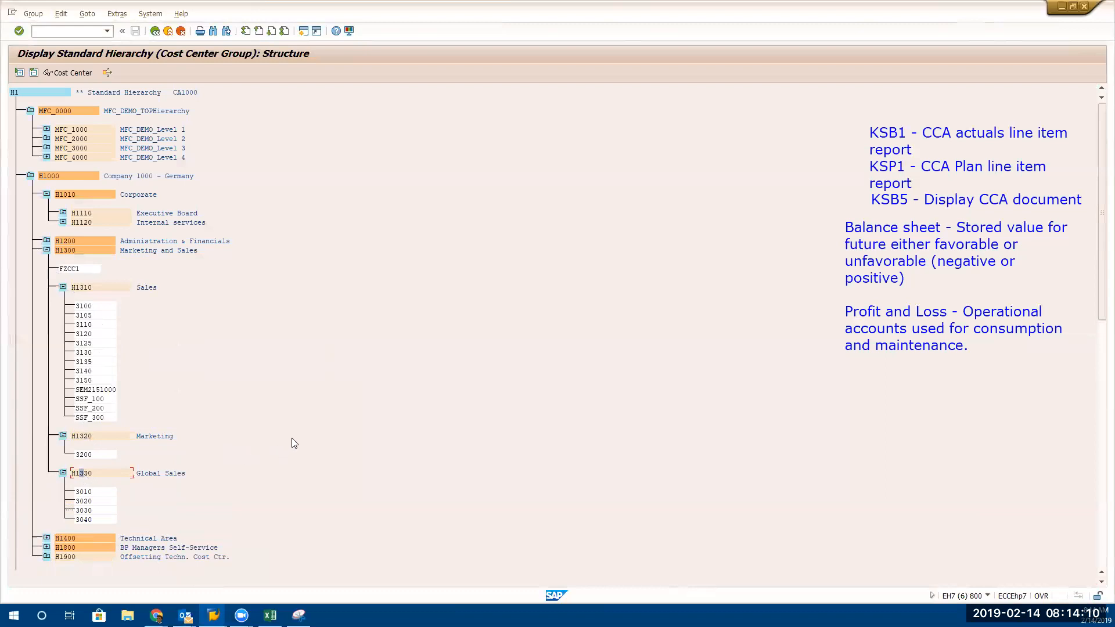
{"action": "key", "text": "F3"}
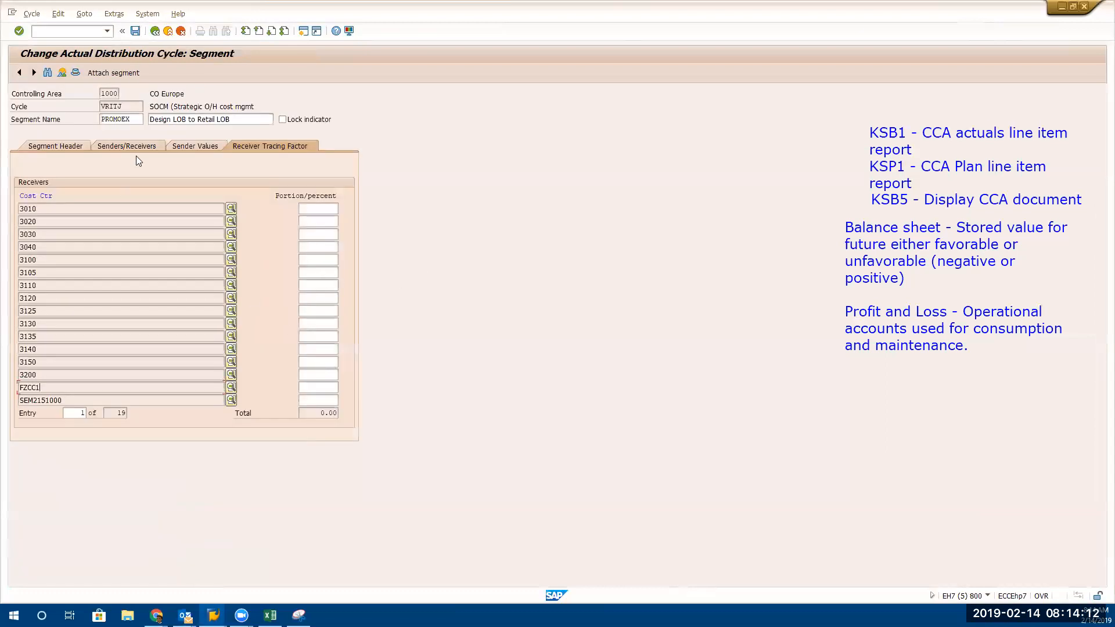
{"action": "left_click", "coordinate": [123, 147]}
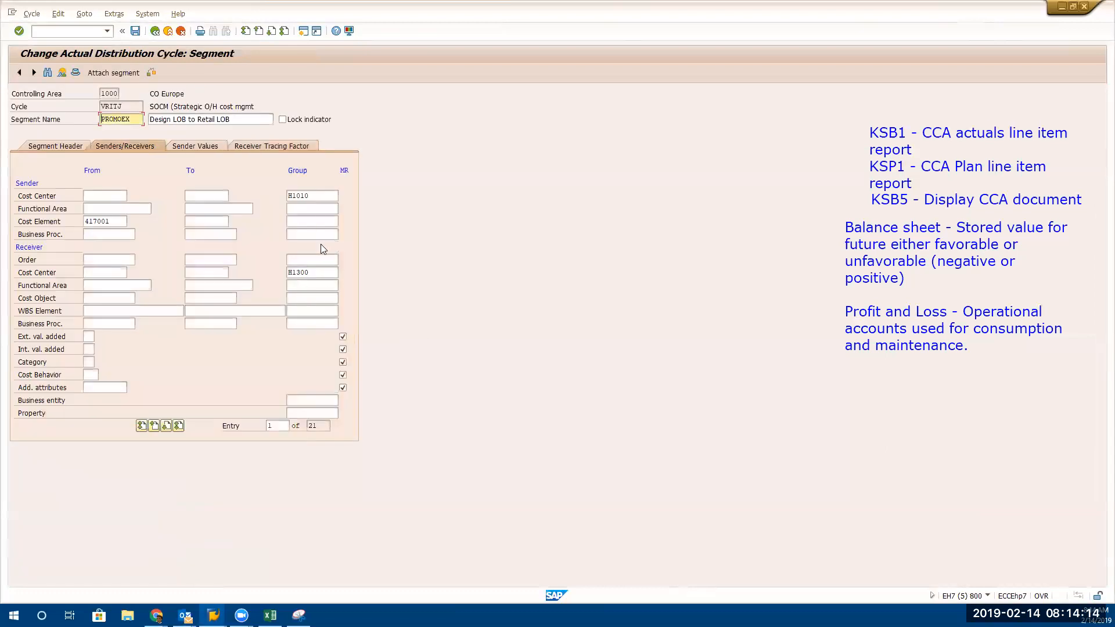
Change the segment's receiver cost center group to H1330 and check it against Global Sales in the standard hierarchy
{"action": "left_click", "coordinate": [320, 272]}
{"action": "key", "text": "BackSpace"}
{"action": "key", "text": "BackSpace"}
{"action": "type", "text": "30"}
{"action": "key", "text": "Return"}
{"action": "key", "text": "alt+Tab"}
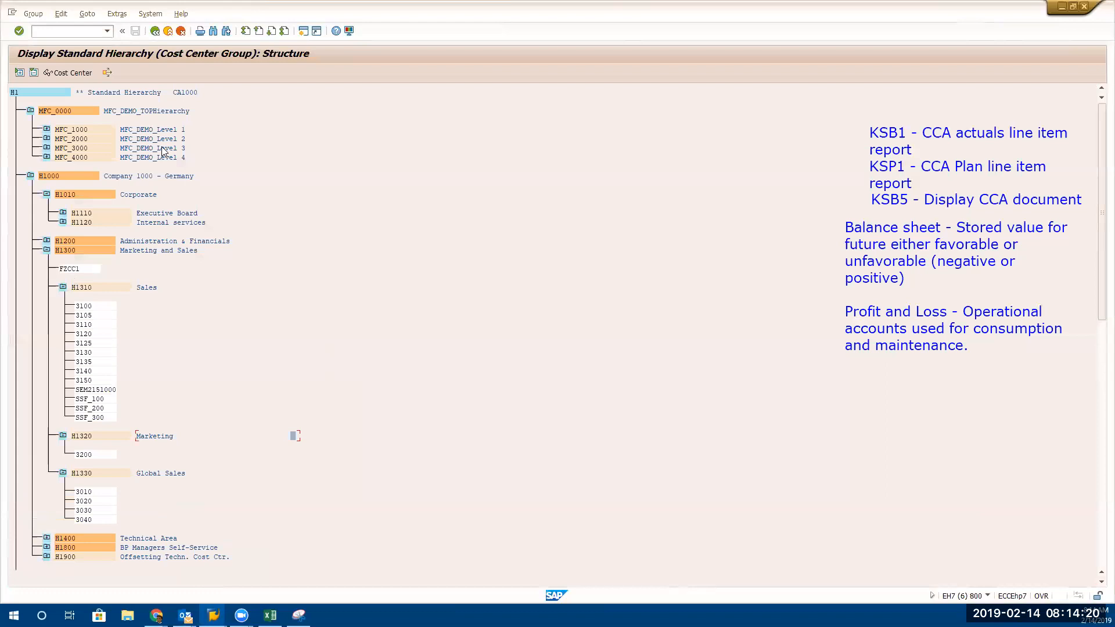
{"action": "key", "text": "alt+Tab"}
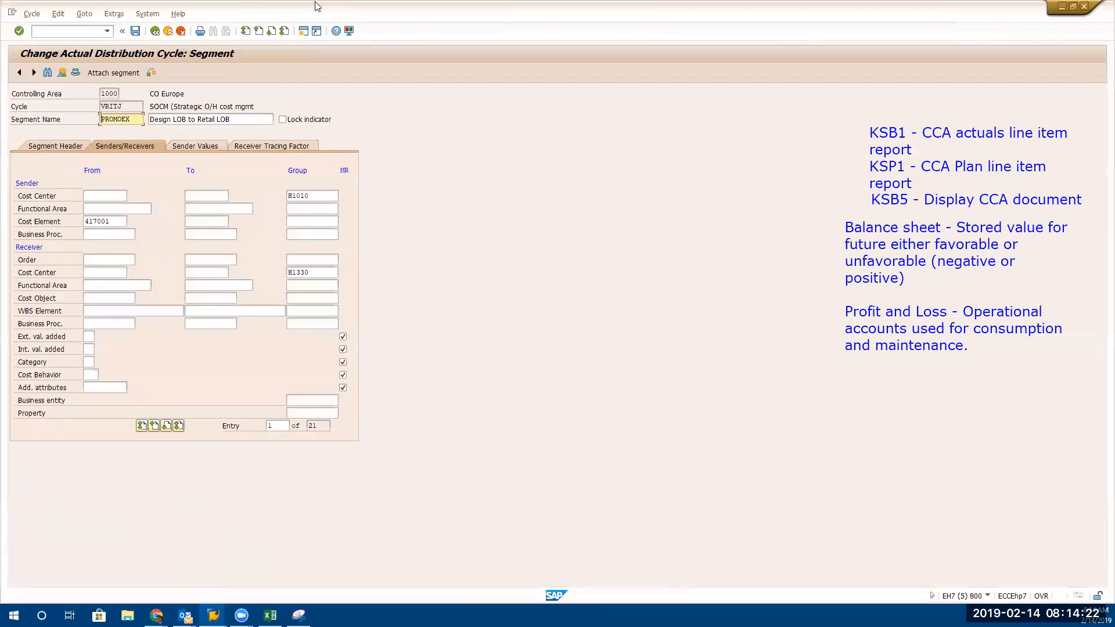
Enter receiver tracing factors of 10, 6, 4 and 80 percent for cost centers 3010, 3020, 3030 and 3040
{"action": "left_click", "coordinate": [261, 143]}
{"action": "key", "text": "alt+Tab"}
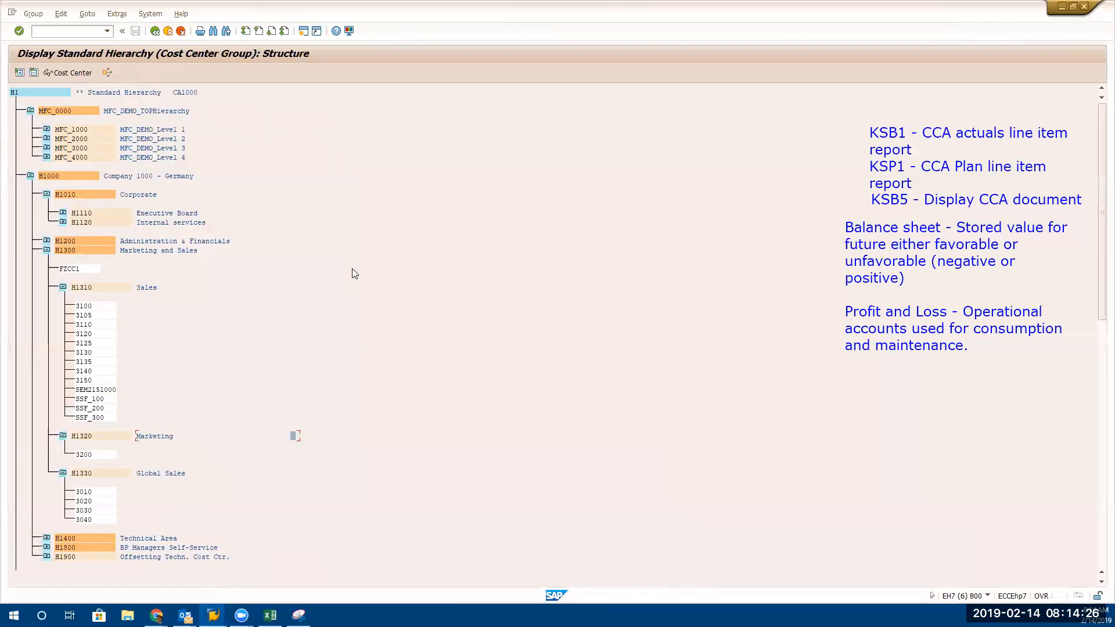
{"action": "key", "text": "alt+Tab"}
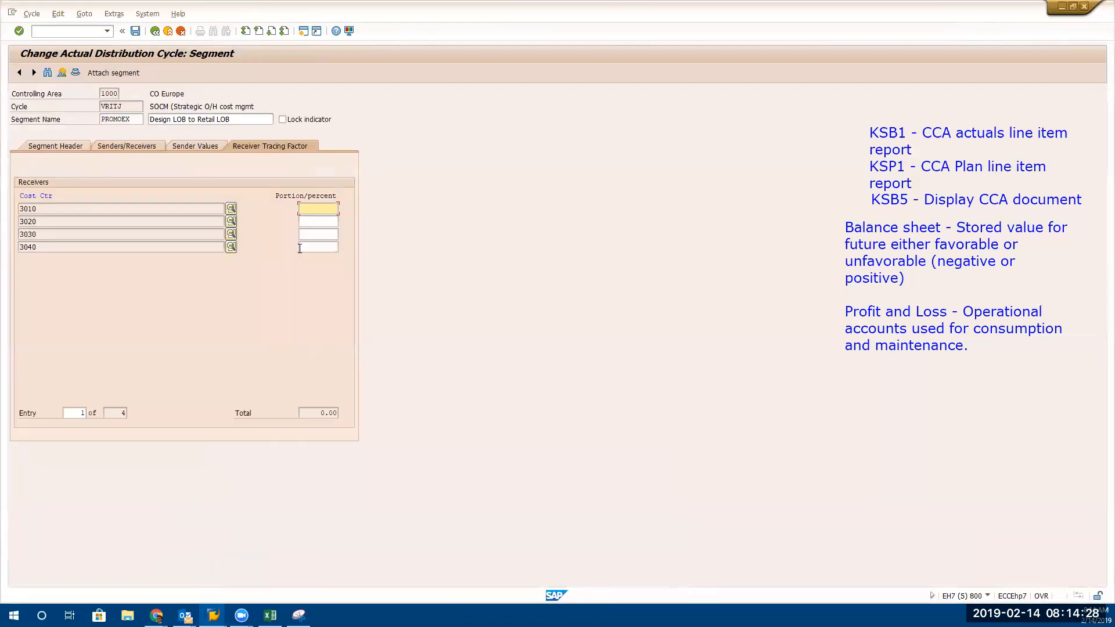
{"action": "left_click", "coordinate": [330, 223]}
{"action": "type", "text": "6"}
{"action": "left_click", "coordinate": [328, 234]}
{"action": "type", "text": "54"}
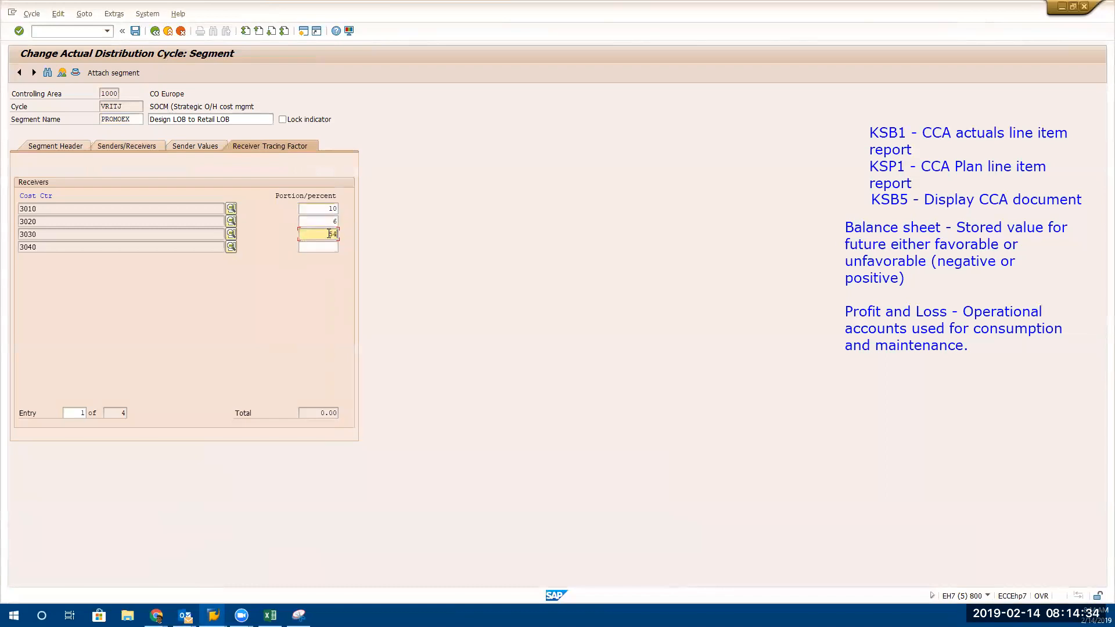
{"action": "key", "text": "BackSpace"}
{"action": "key", "text": "BackSpace"}
{"action": "type", "text": "4"}
{"action": "left_click", "coordinate": [328, 246]}
{"action": "type", "text": "80"}
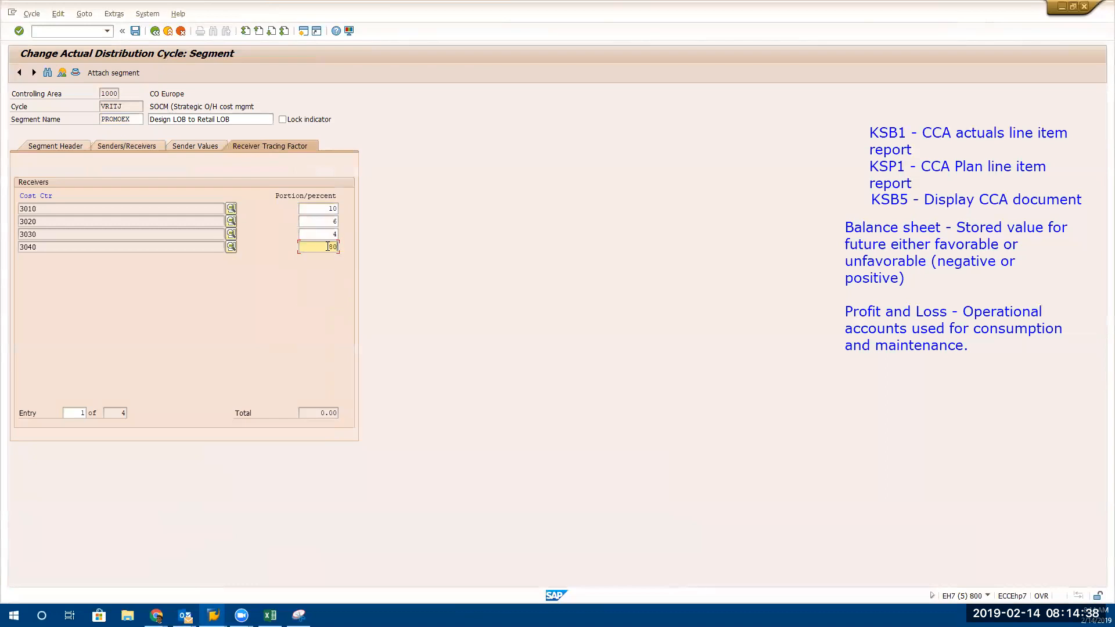
Save distribution cycle VRITJ under the proposed customizing request and leave the cycle maintenance
{"action": "left_click", "coordinate": [136, 32]}
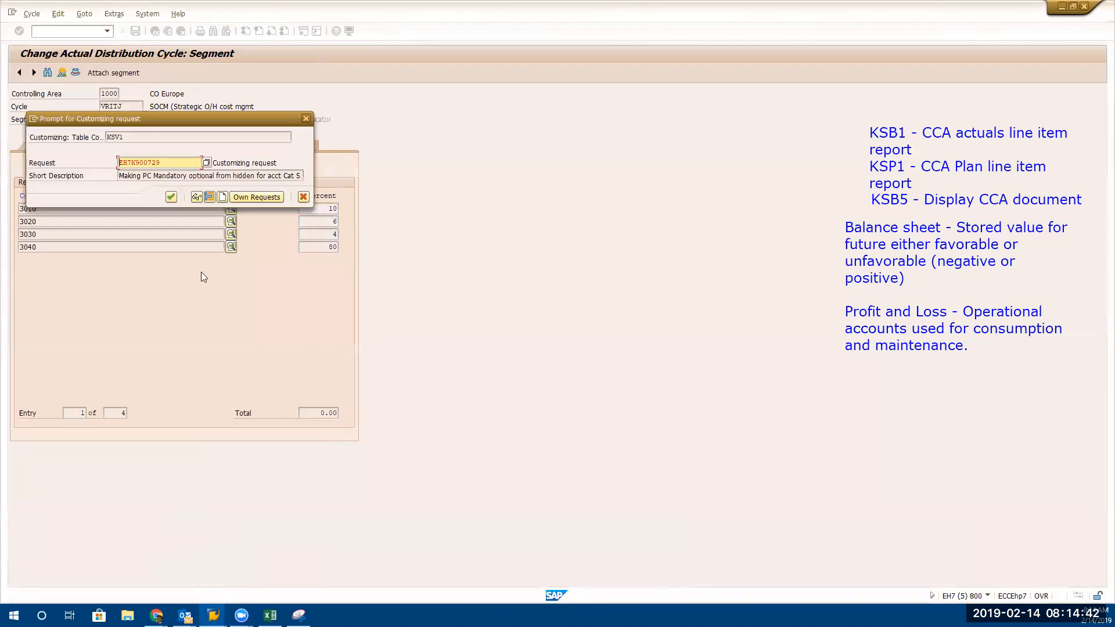
{"action": "left_click", "coordinate": [168, 197]}
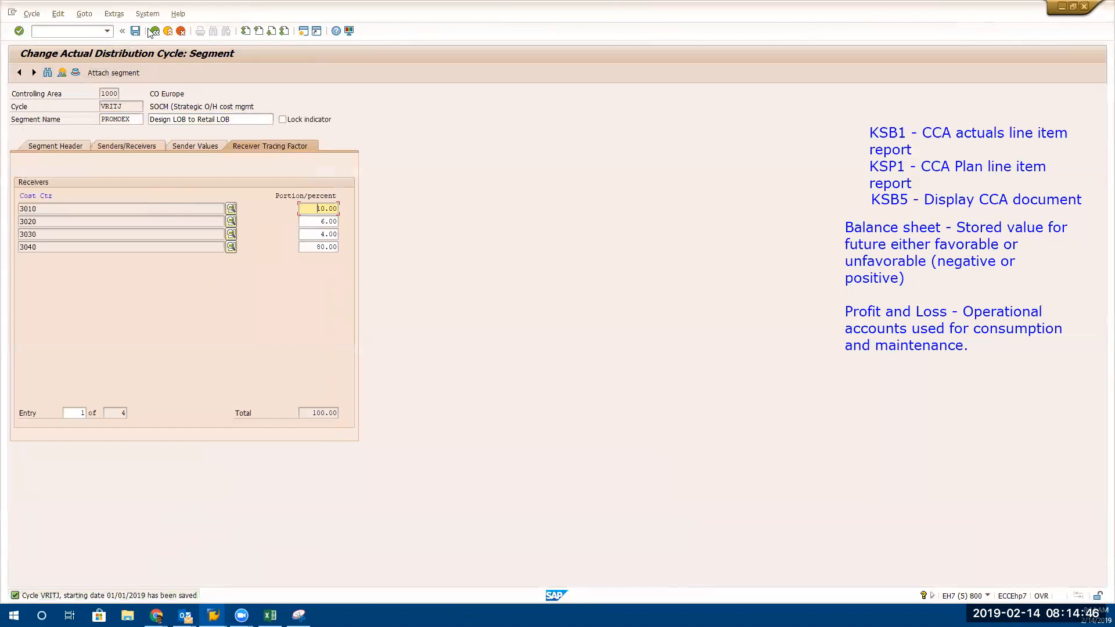
{"action": "left_click", "coordinate": [168, 31]}
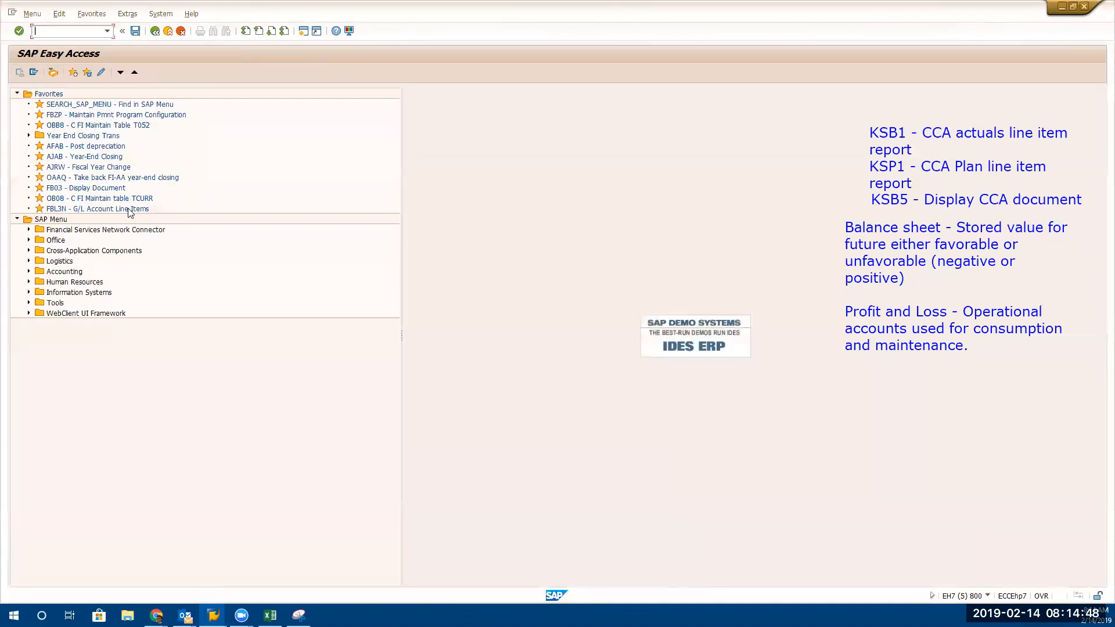
Leave the old distribution result list and execute a new test run of cycle VRITJ for period 1 of 2019
{"action": "left_click", "coordinate": [213, 615]}
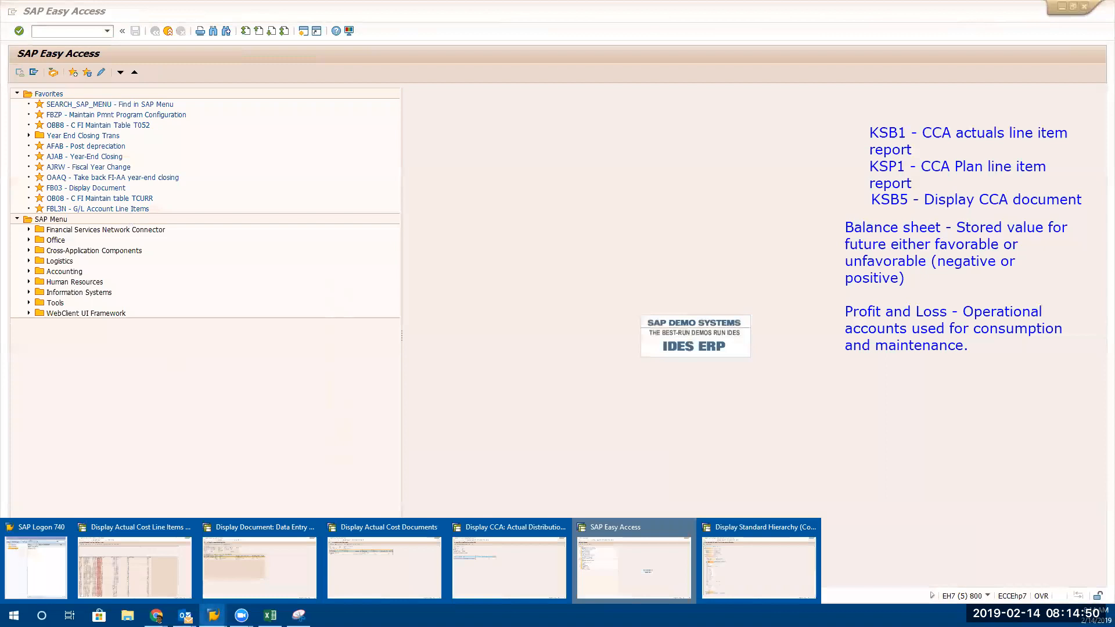
{"action": "left_click", "coordinate": [512, 563]}
{"action": "left_click", "coordinate": [157, 33]}
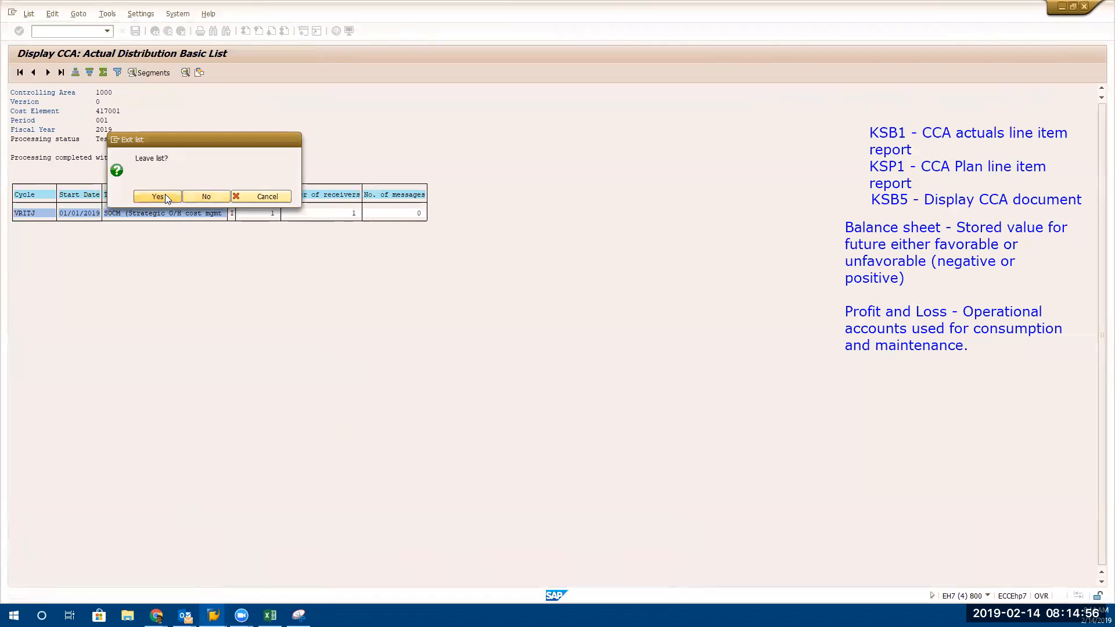
{"action": "left_click", "coordinate": [168, 195]}
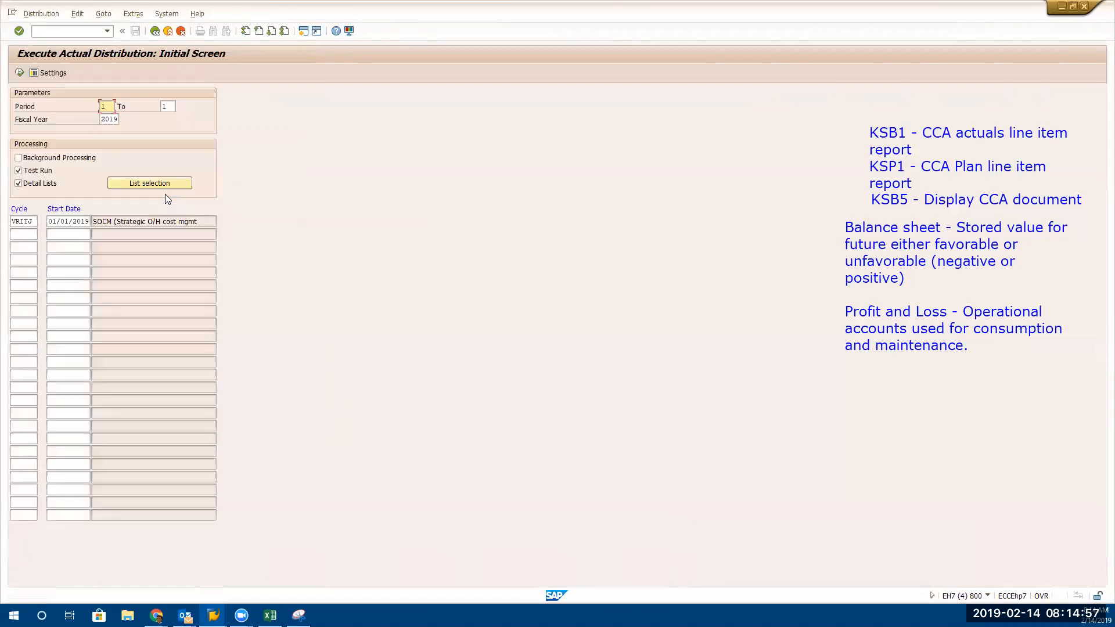
{"action": "left_click", "coordinate": [20, 72]}
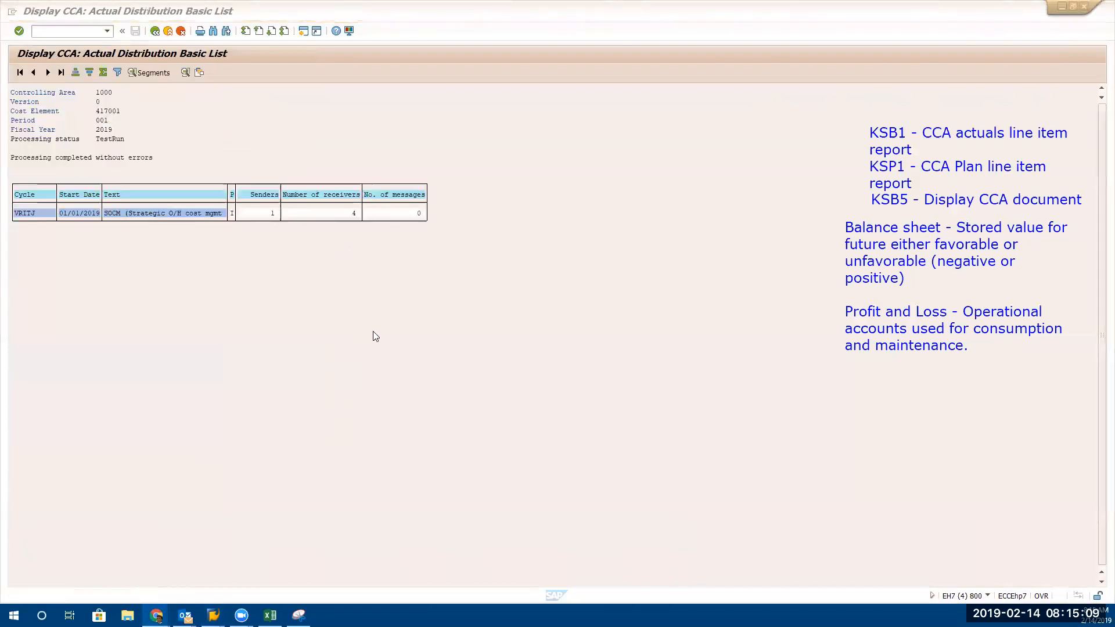
Examine the senders and receivers in cycle VRITJ's segment list and return to the basic list
{"action": "left_click", "coordinate": [346, 213]}
{"action": "left_click", "coordinate": [198, 214]}
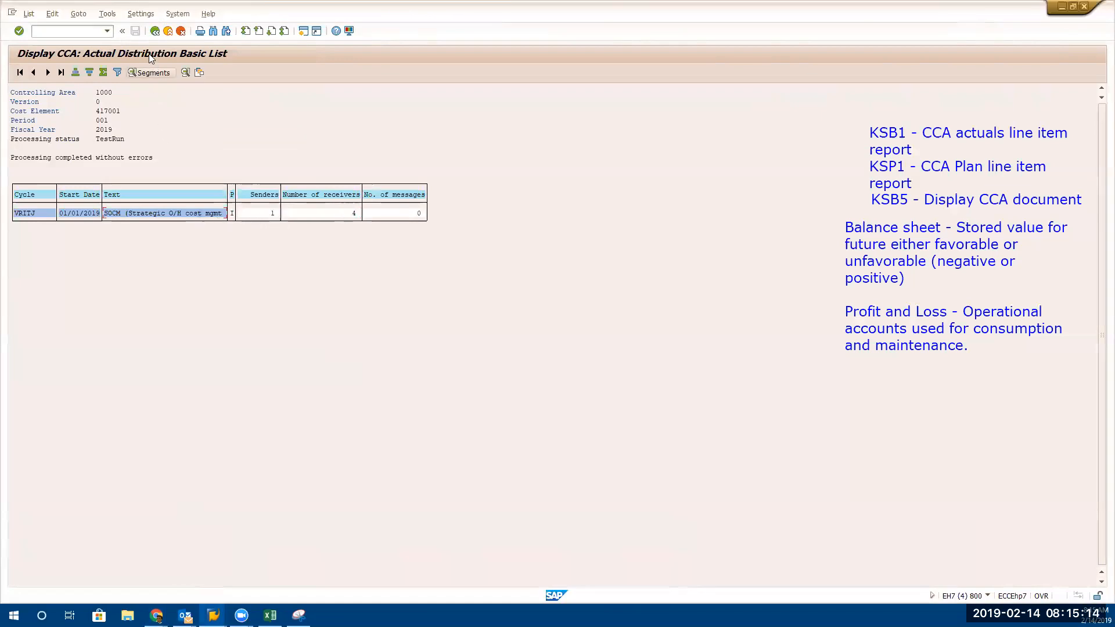
{"action": "left_click", "coordinate": [149, 72]}
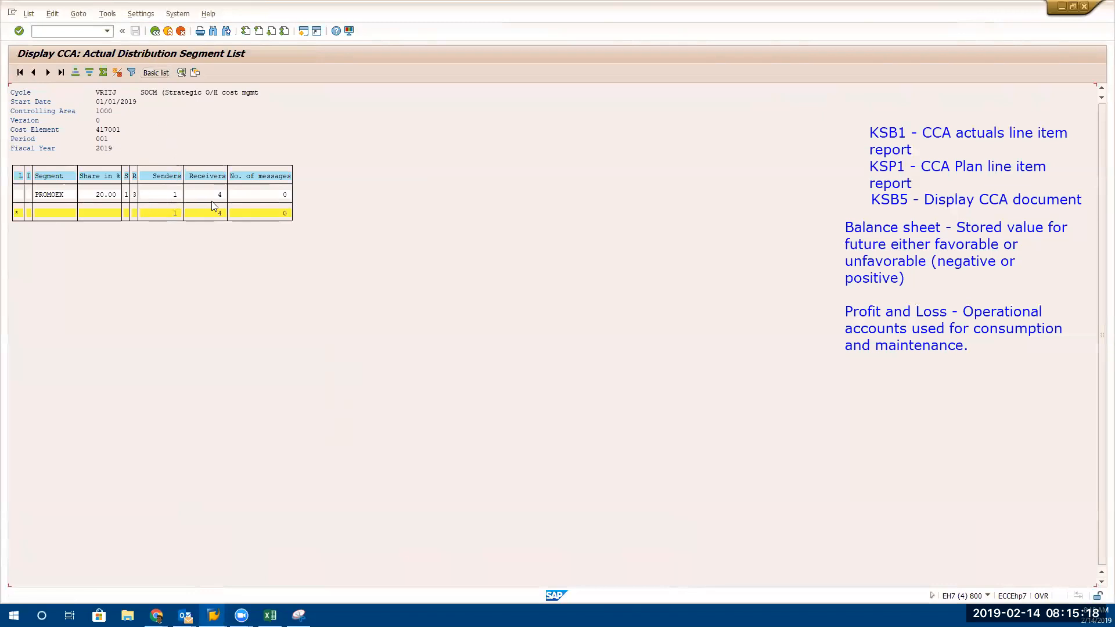
{"action": "left_click", "coordinate": [155, 32]}
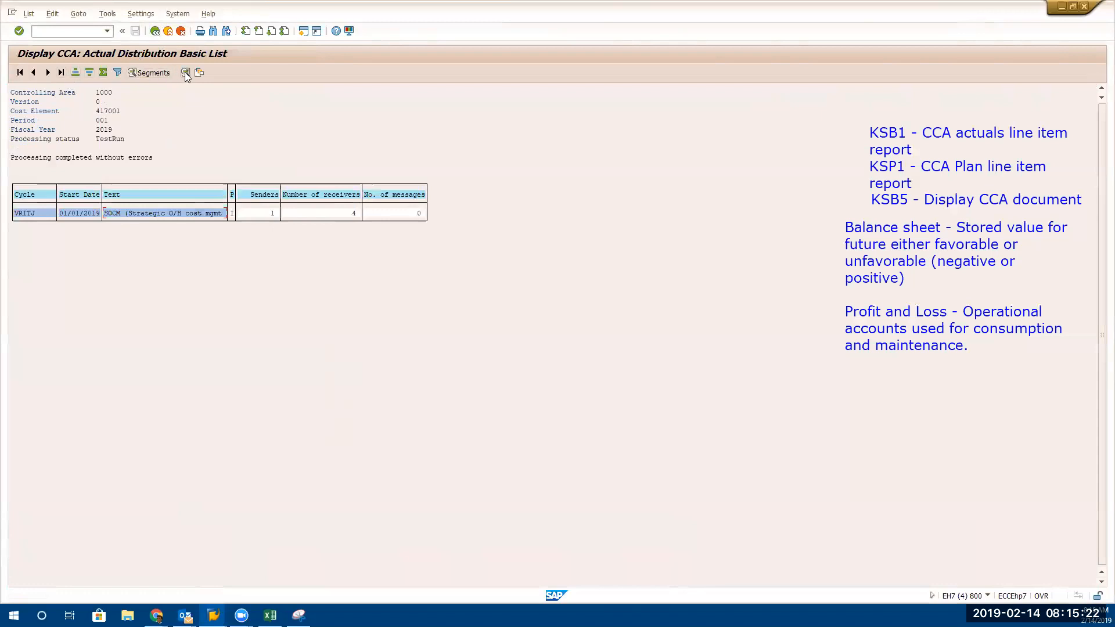
Display the test run's line items and examine the amounts moved from cost center 1000 to receivers 3010 through 3040
{"action": "left_click", "coordinate": [183, 73]}
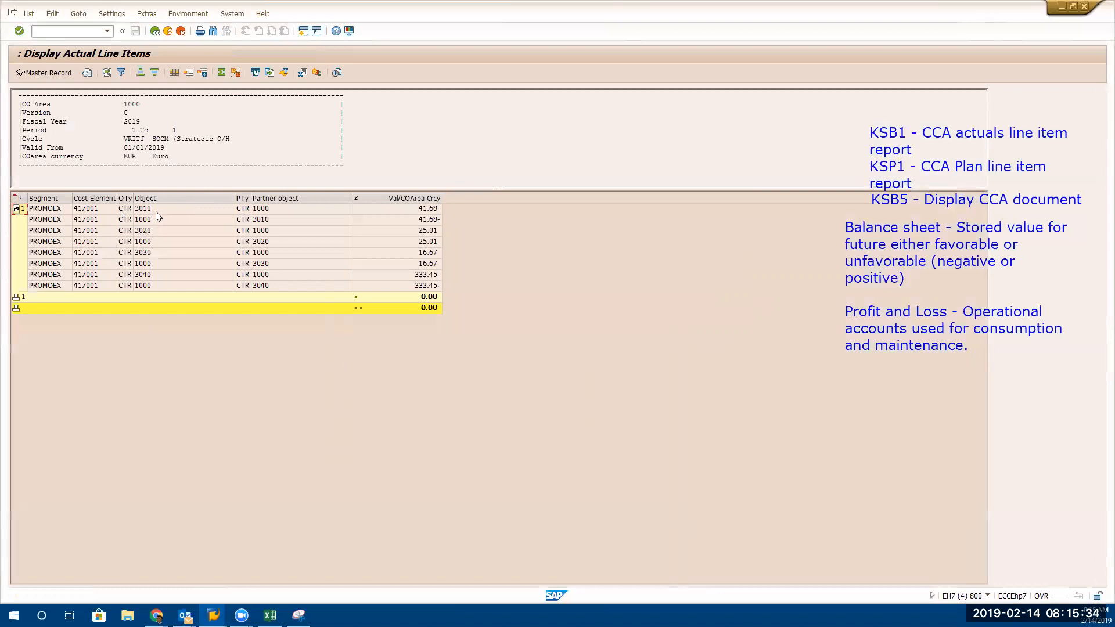
{"action": "left_click", "coordinate": [160, 286]}
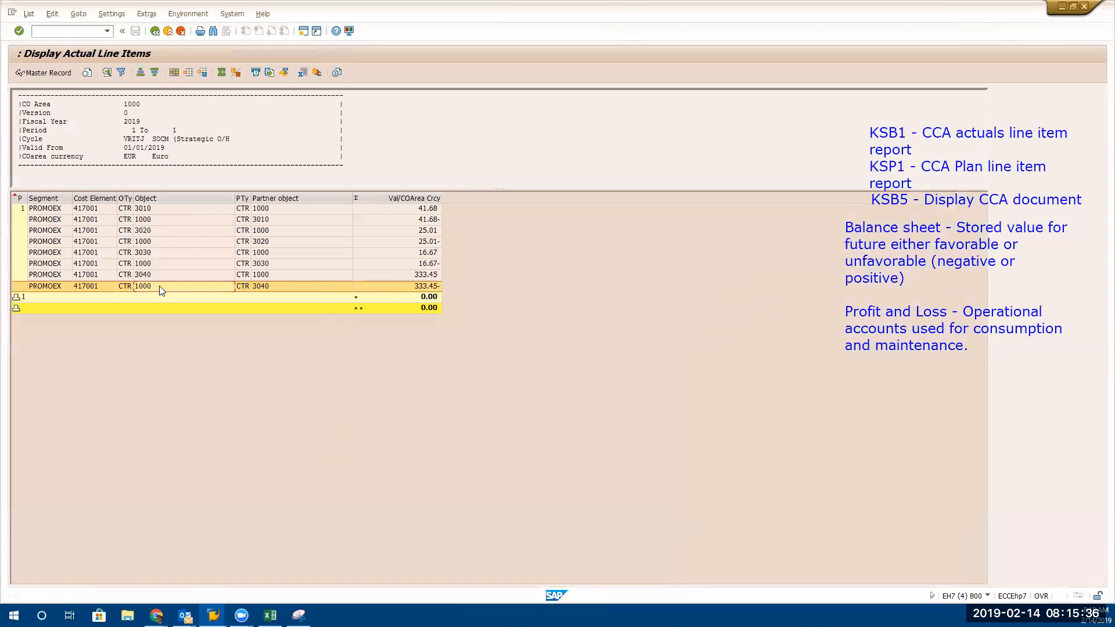
{"action": "left_click", "coordinate": [422, 275]}
{"action": "left_click", "coordinate": [428, 265]}
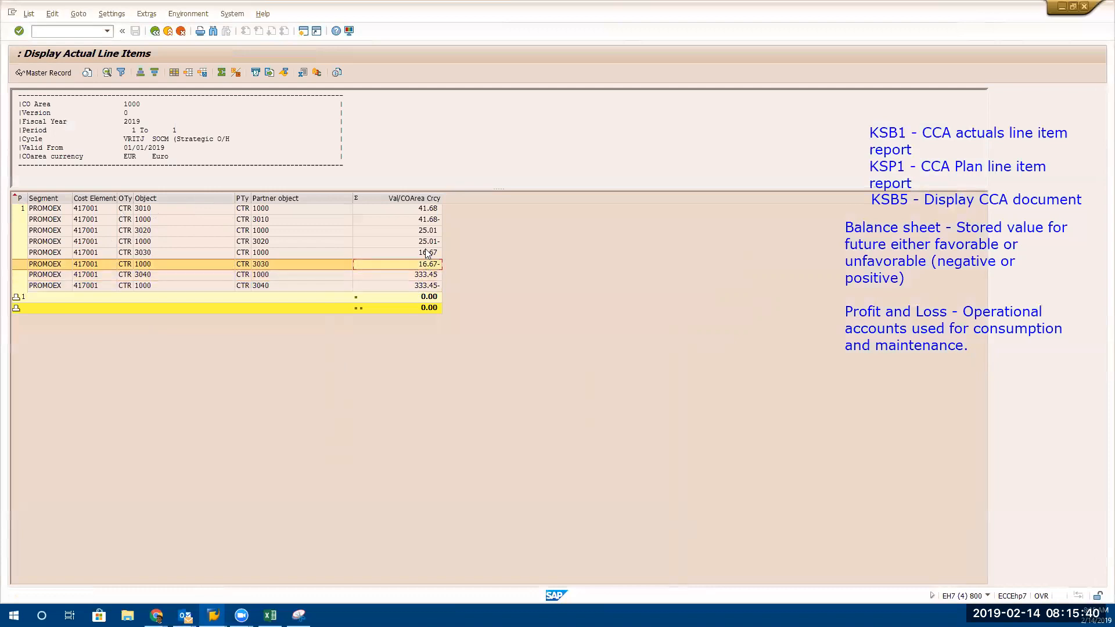
{"action": "left_click", "coordinate": [428, 243]}
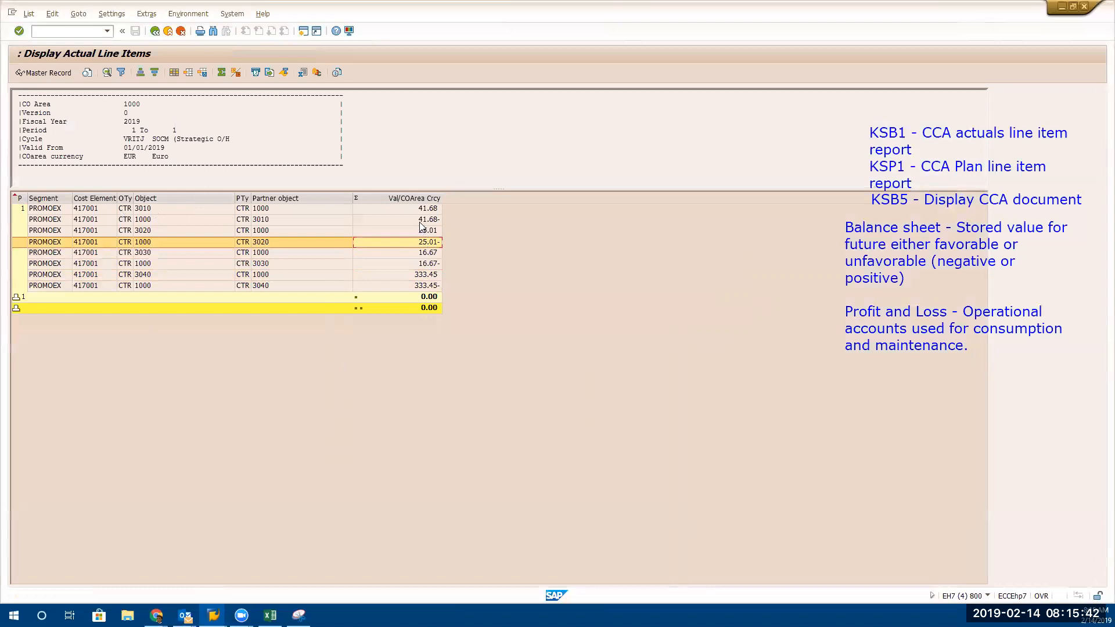
{"action": "left_click", "coordinate": [420, 221]}
{"action": "left_click", "coordinate": [417, 210]}
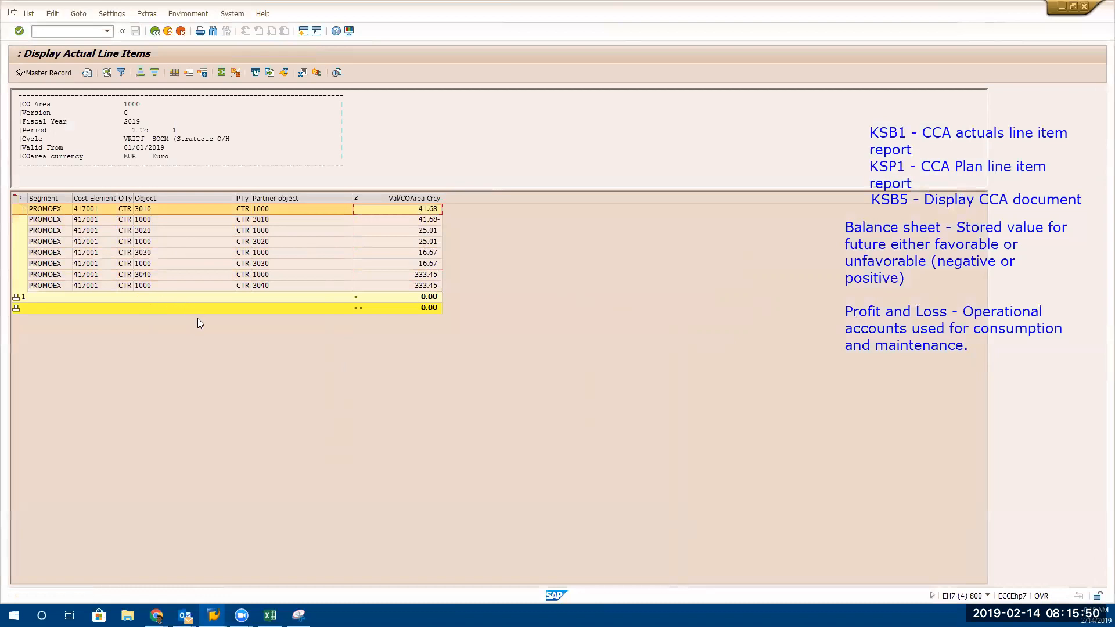
{"action": "left_click", "coordinate": [171, 274]}
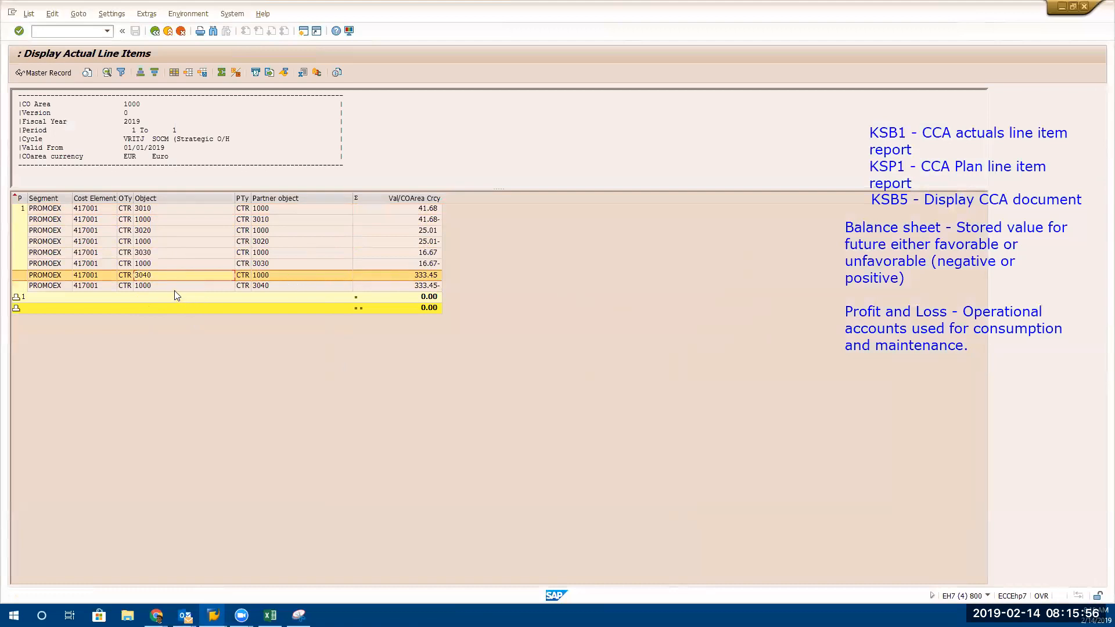
{"action": "key", "text": "Down"}
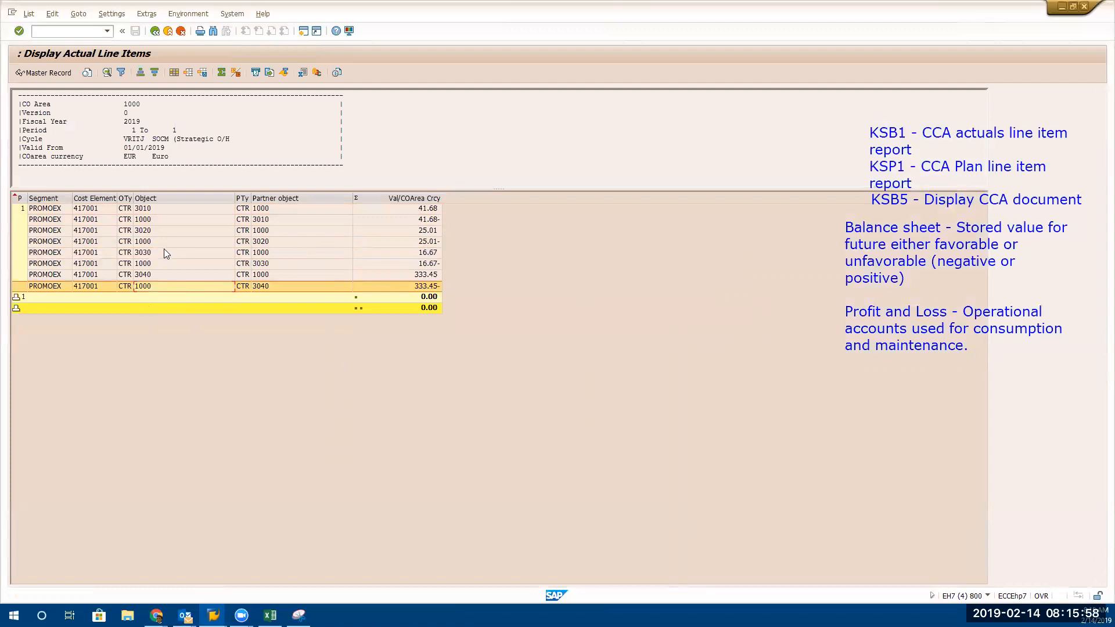
{"action": "left_click", "coordinate": [417, 276]}
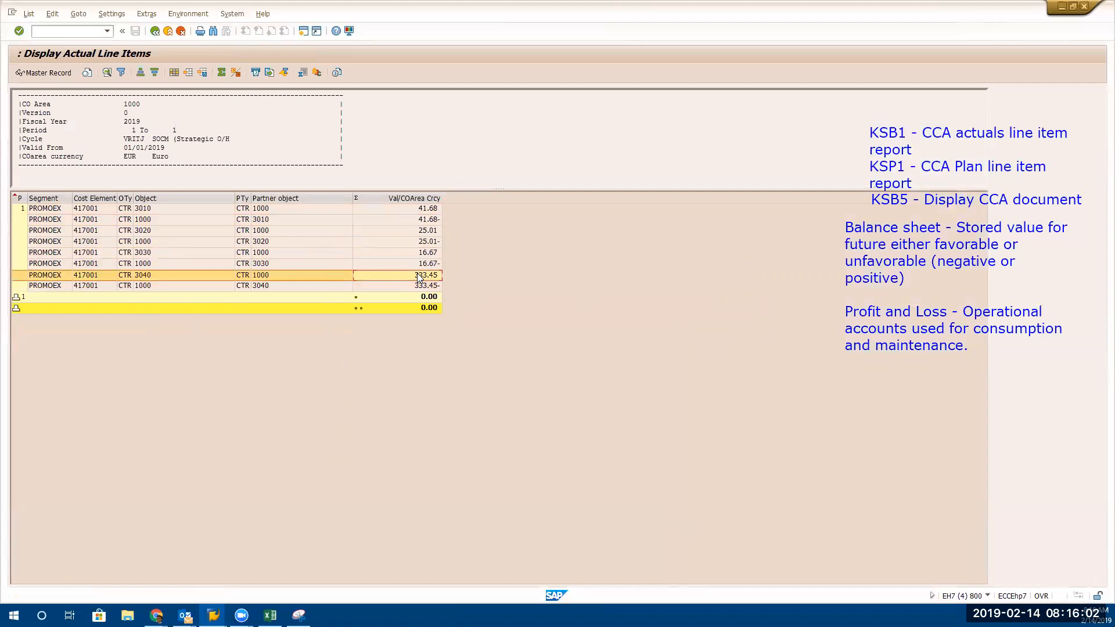
{"action": "left_click", "coordinate": [407, 286]}
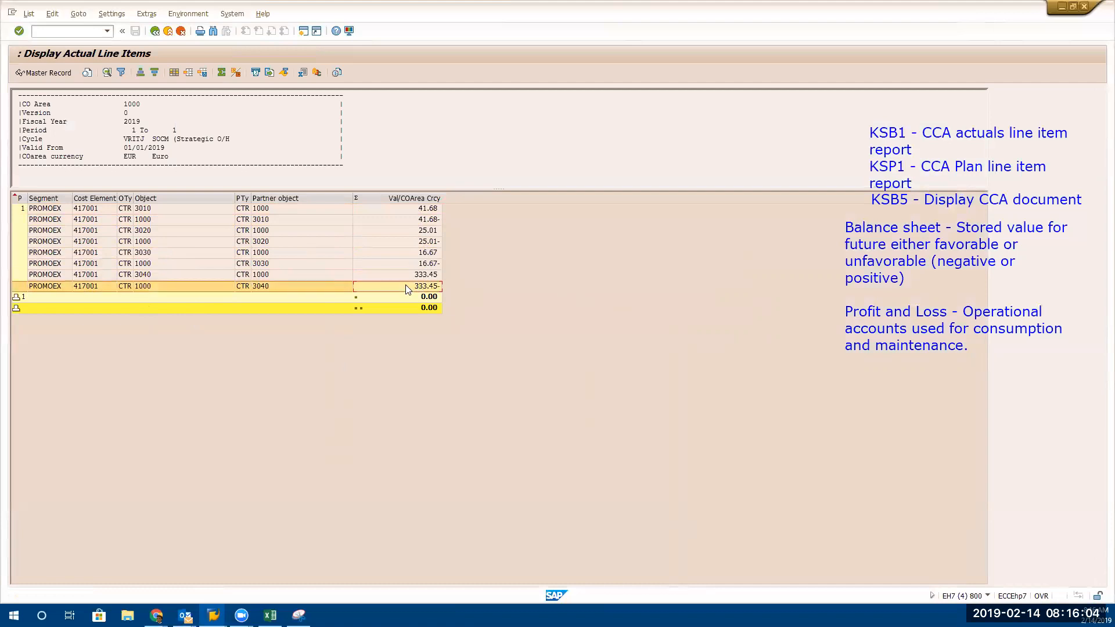
Compare the distributed line item amounts with cost center 1000's postings in the KSB1 Report workbook in Excel
{"action": "key", "text": "alt+Tab"}
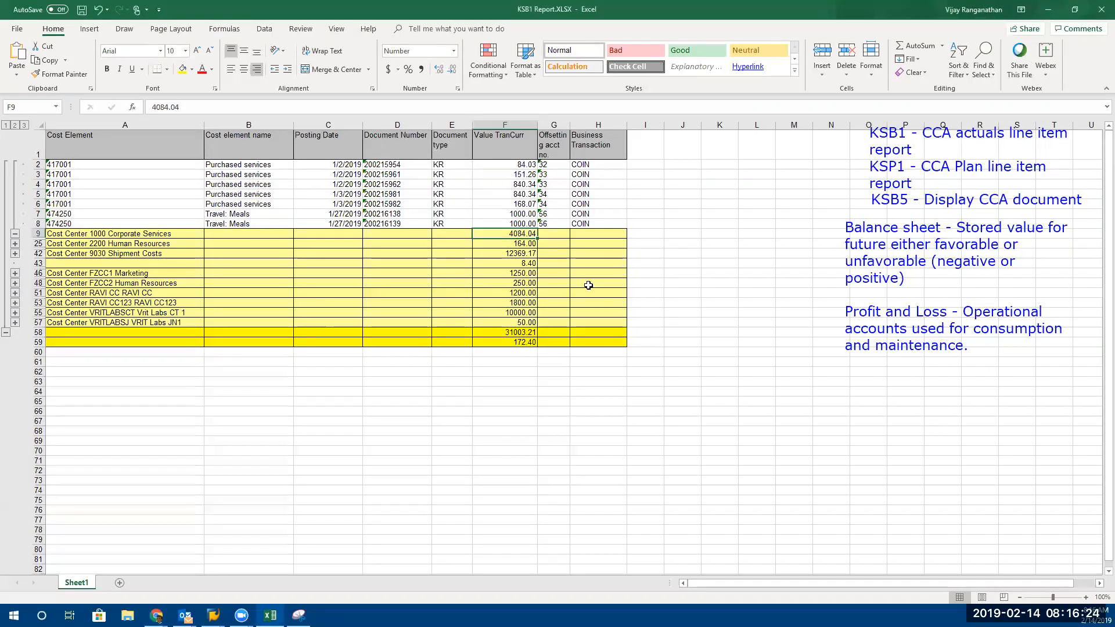
{"action": "key", "text": "alt+Tab"}
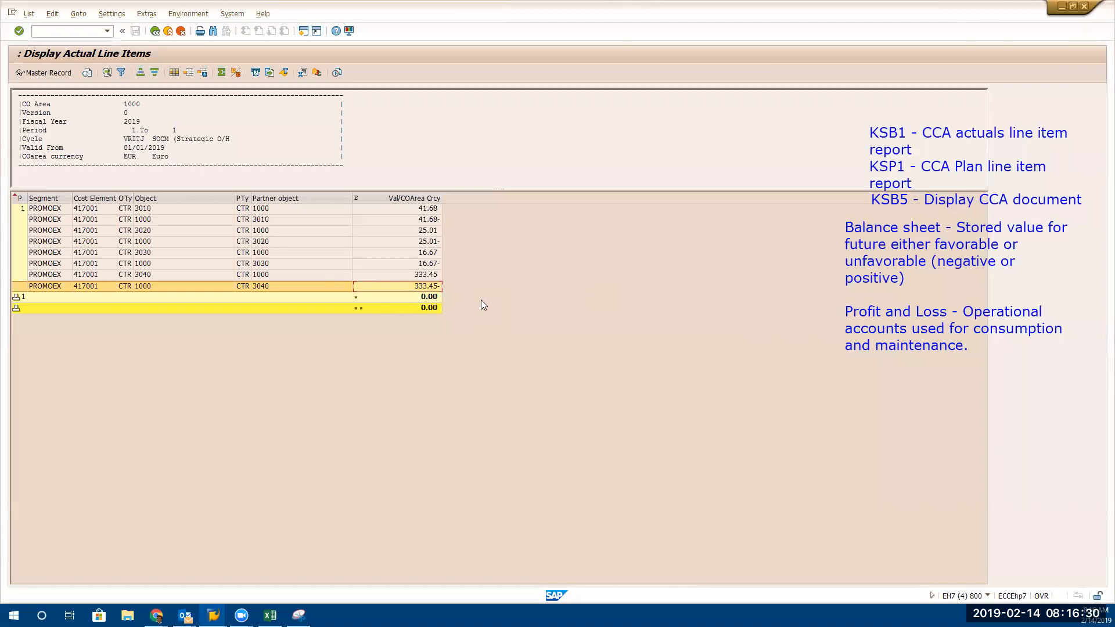
{"action": "key", "text": "alt+Tab"}
{"action": "key", "text": "alt+Tab"}
{"action": "key", "text": "alt"}
{"action": "left_click", "coordinate": [422, 229]}
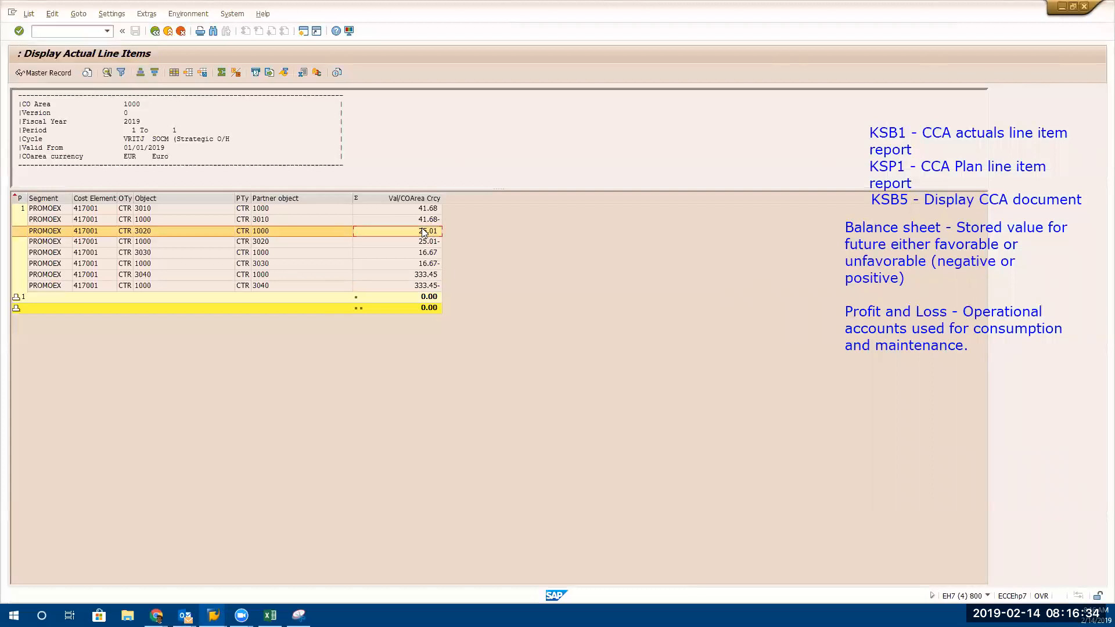
{"action": "key", "text": "alt+Tab"}
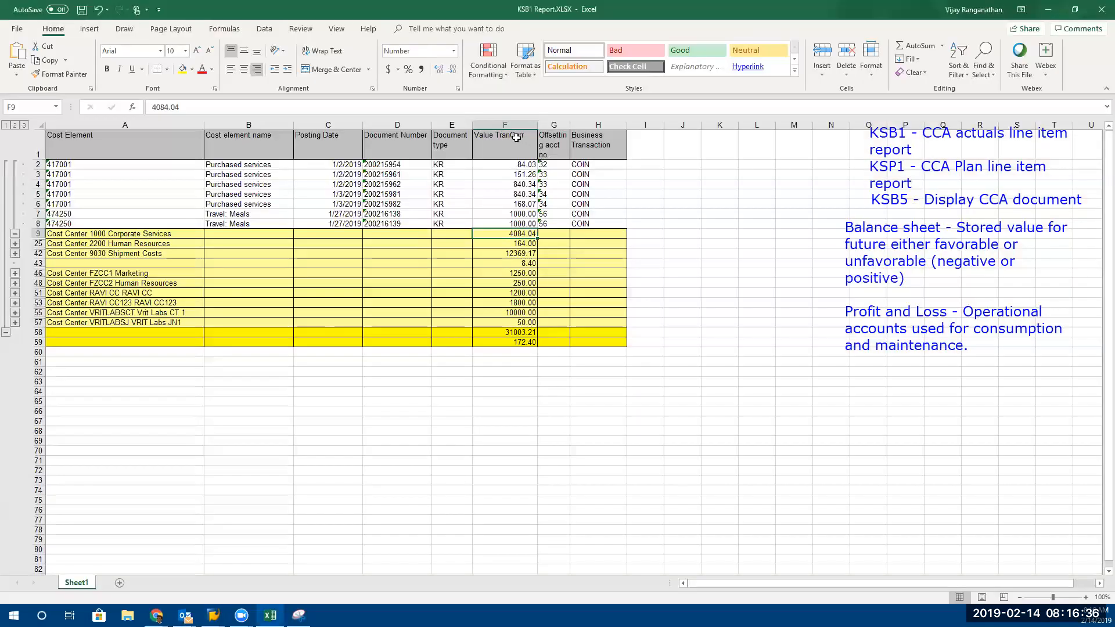
Return to the SAP line items and add the transaction currency column to their layout
{"action": "key", "text": "alt+Tab"}
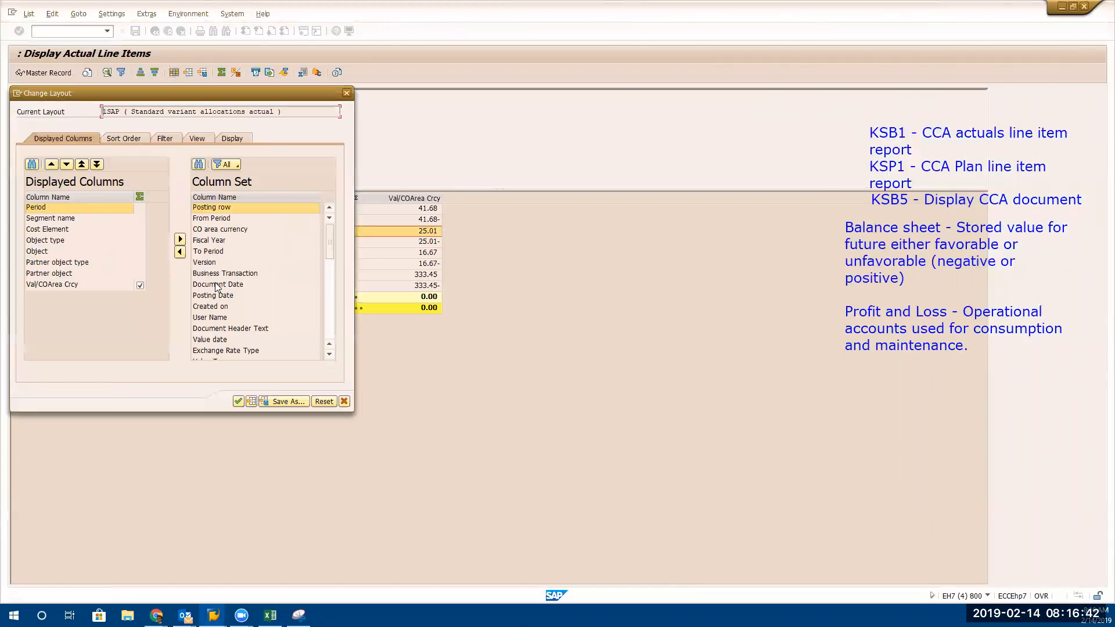
{"action": "scroll", "coordinate": [217, 287], "scroll_direction": "down", "scroll_amount": 5}
{"action": "left_click", "coordinate": [217, 251]}
{"action": "left_click", "coordinate": [180, 252]}
{"action": "left_click", "coordinate": [239, 401]}
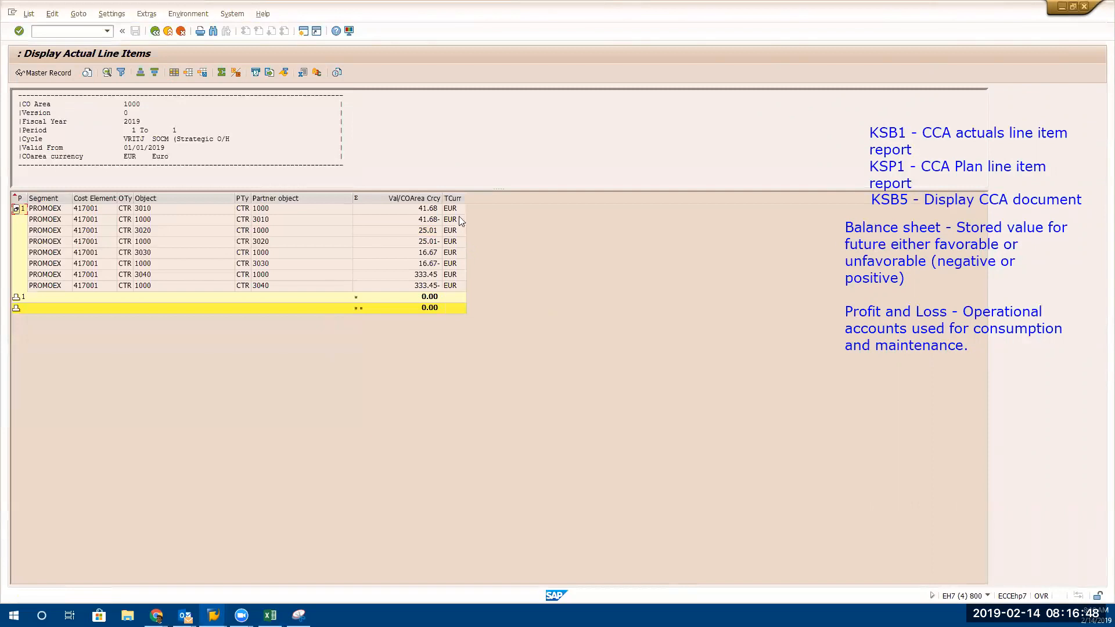
Switch to the SAP Easy Access session and open distribution cycle VRITJ for changing with transaction KSV2
{"action": "key", "text": "alt+Tab"}
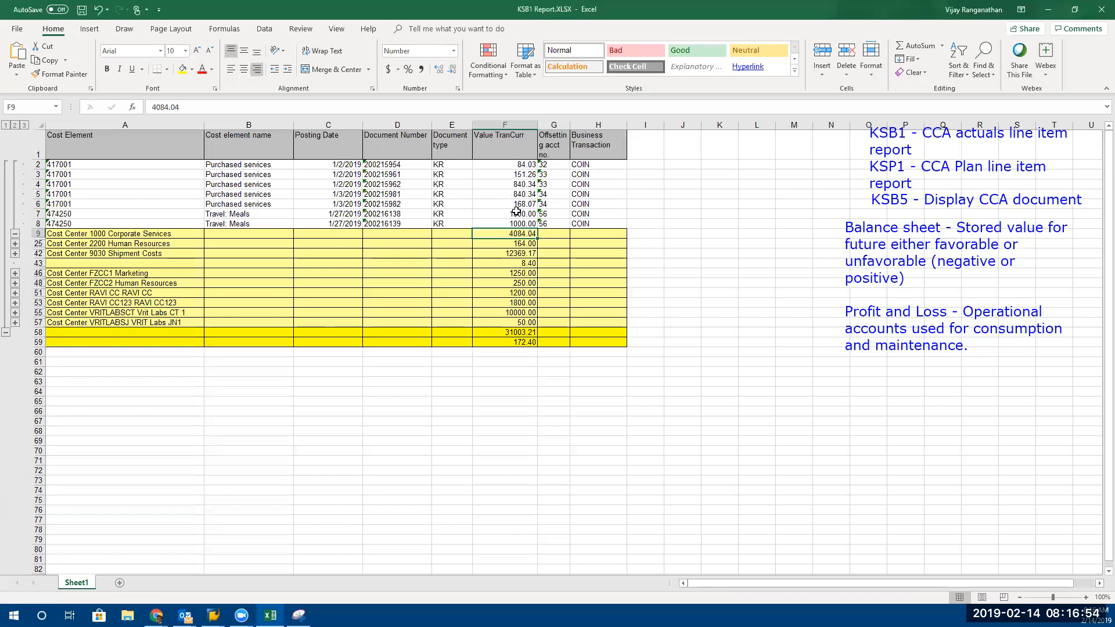
{"action": "key", "text": "alt+Tab"}
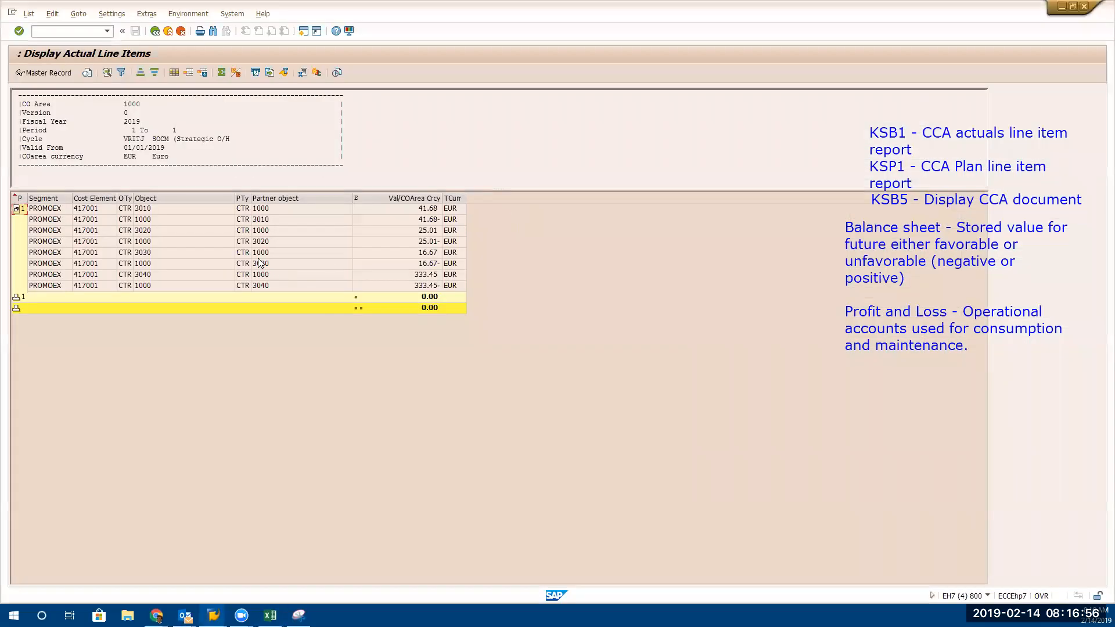
{"action": "left_click", "coordinate": [213, 615]}
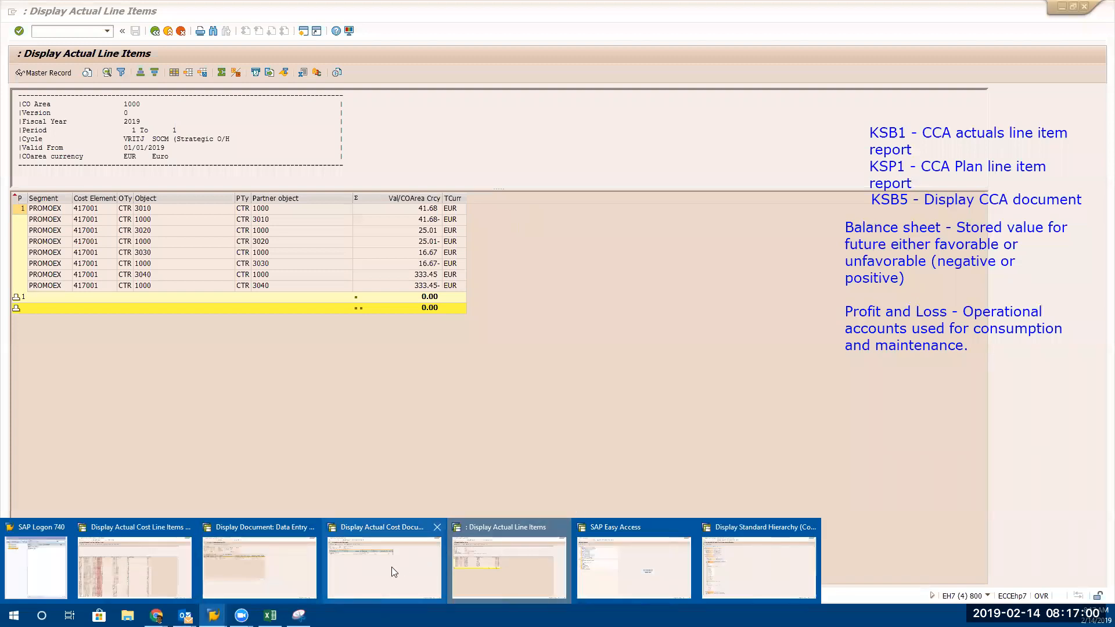
{"action": "mouse_move", "coordinate": [391, 567]}
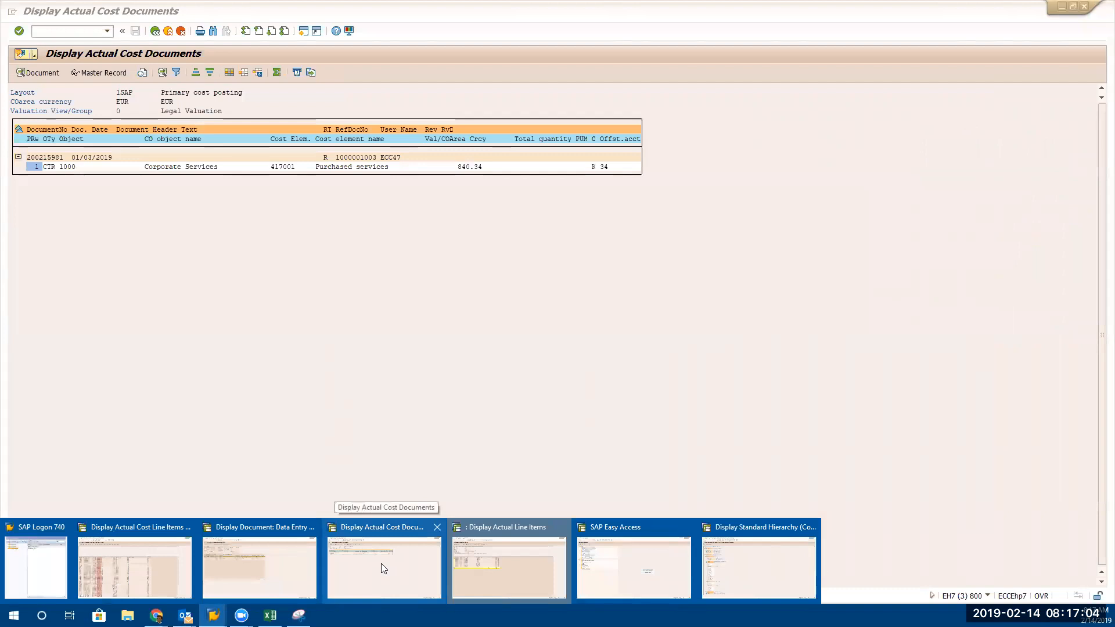
{"action": "mouse_move", "coordinate": [497, 560]}
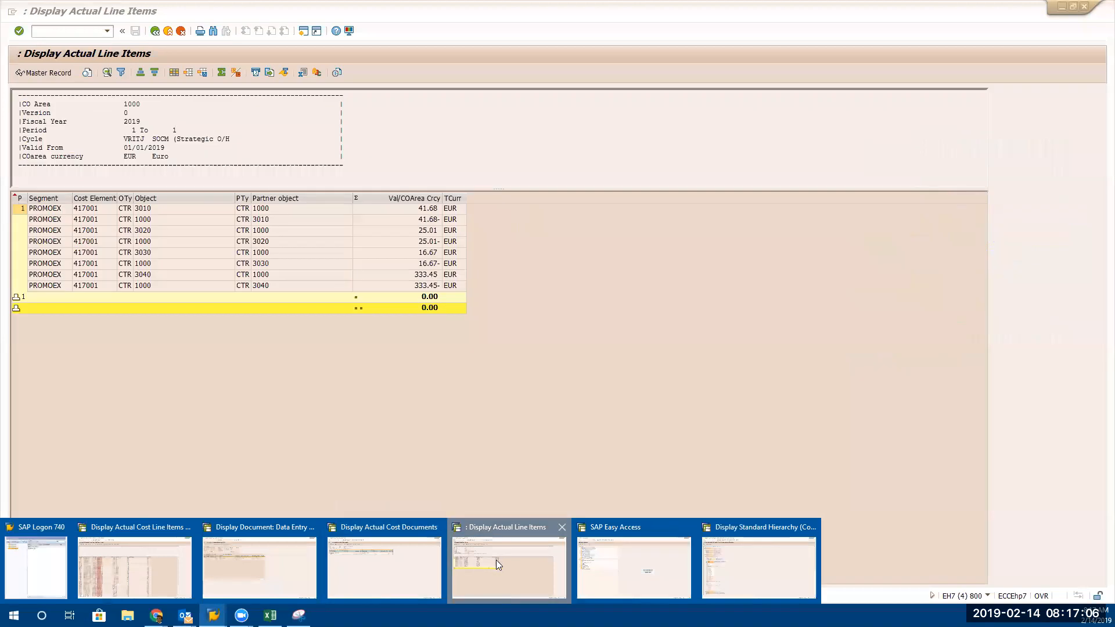
{"action": "mouse_move", "coordinate": [609, 561]}
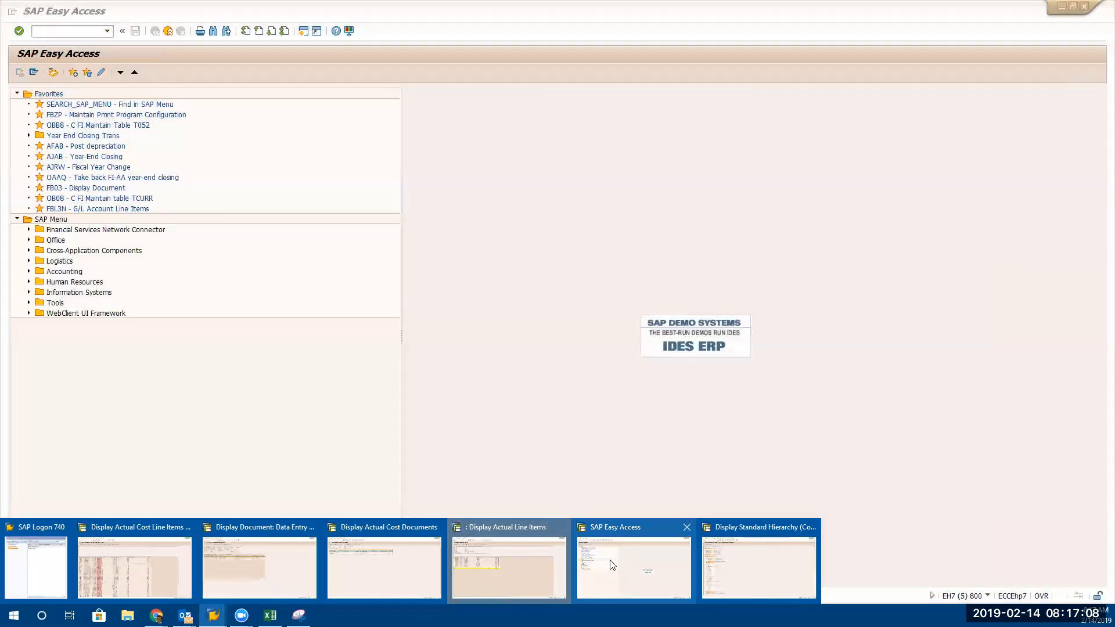
{"action": "left_click", "coordinate": [625, 558]}
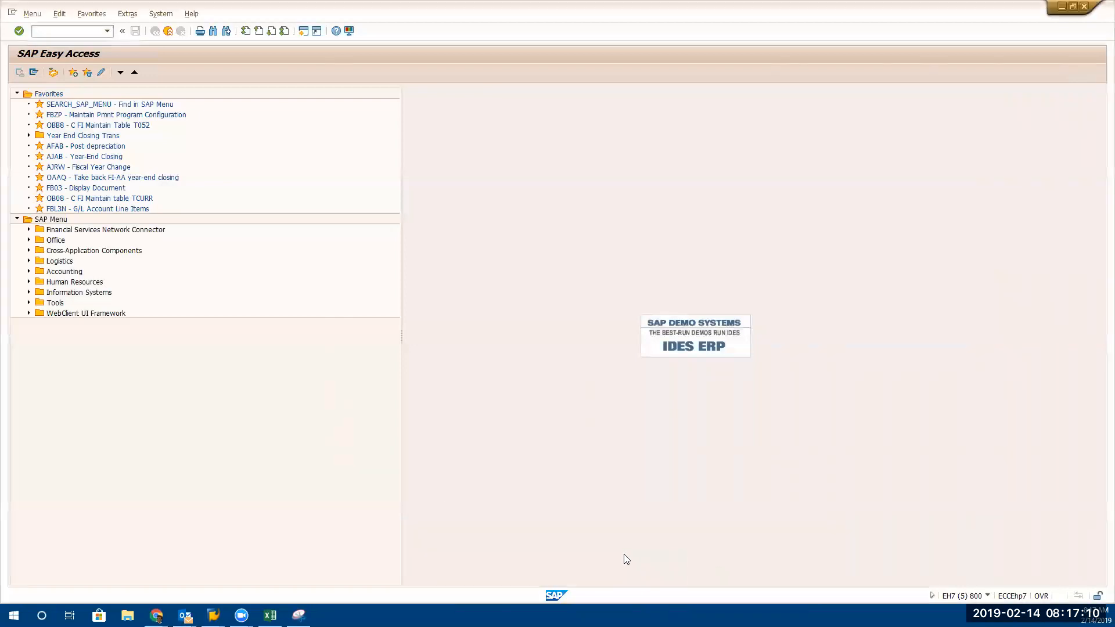
{"action": "type", "text": "ks"}
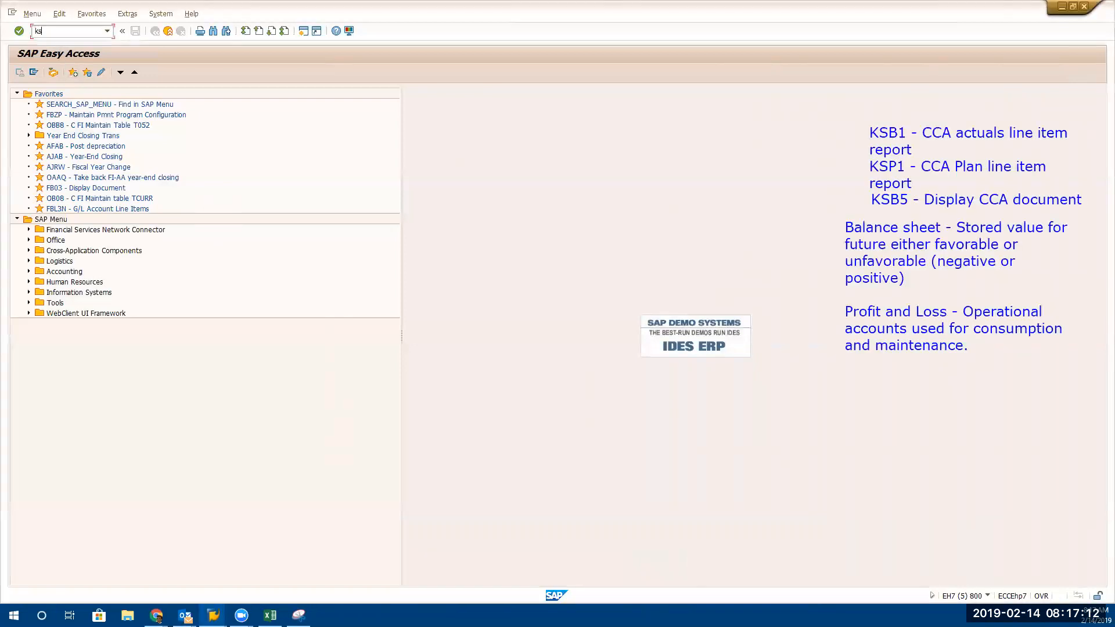
{"action": "type", "text": "v2"}
{"action": "key", "text": "Return"}
{"action": "key", "text": "Return"}
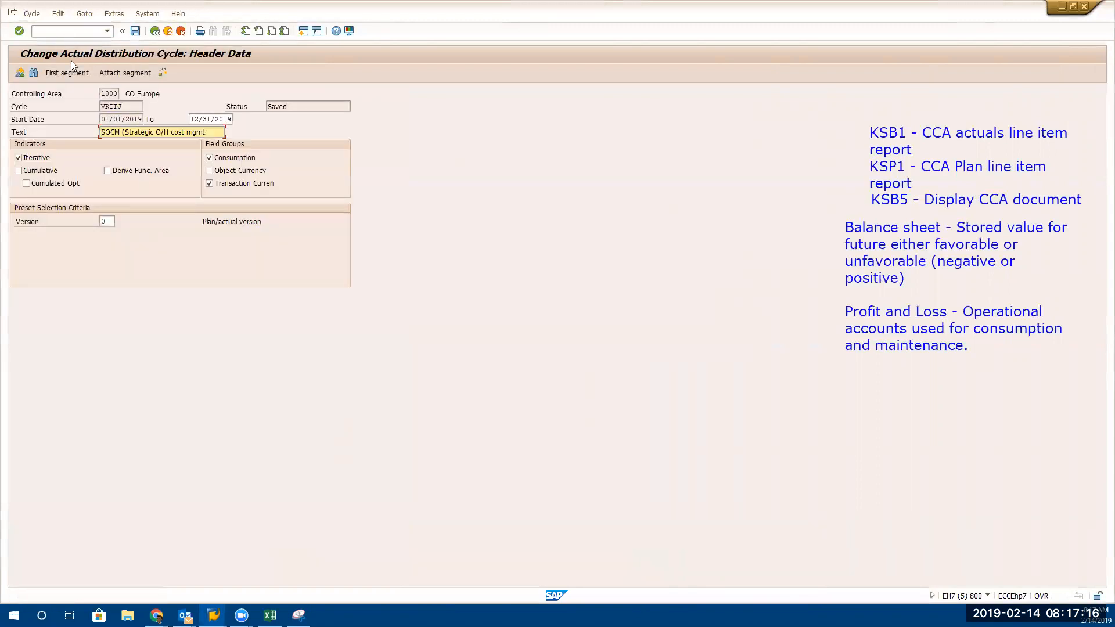
Open the cycle's first segment and examine its sender share and the receivers' fixed percentages
{"action": "left_click", "coordinate": [74, 72]}
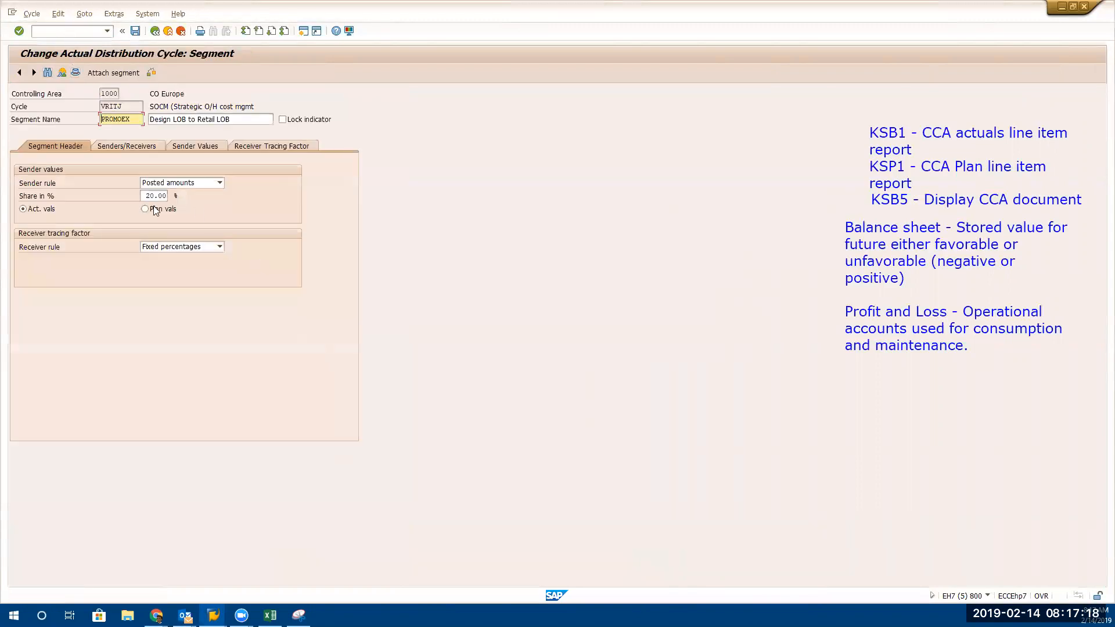
{"action": "left_click_drag", "start_coordinate": [146, 195], "coordinate": [190, 196]}
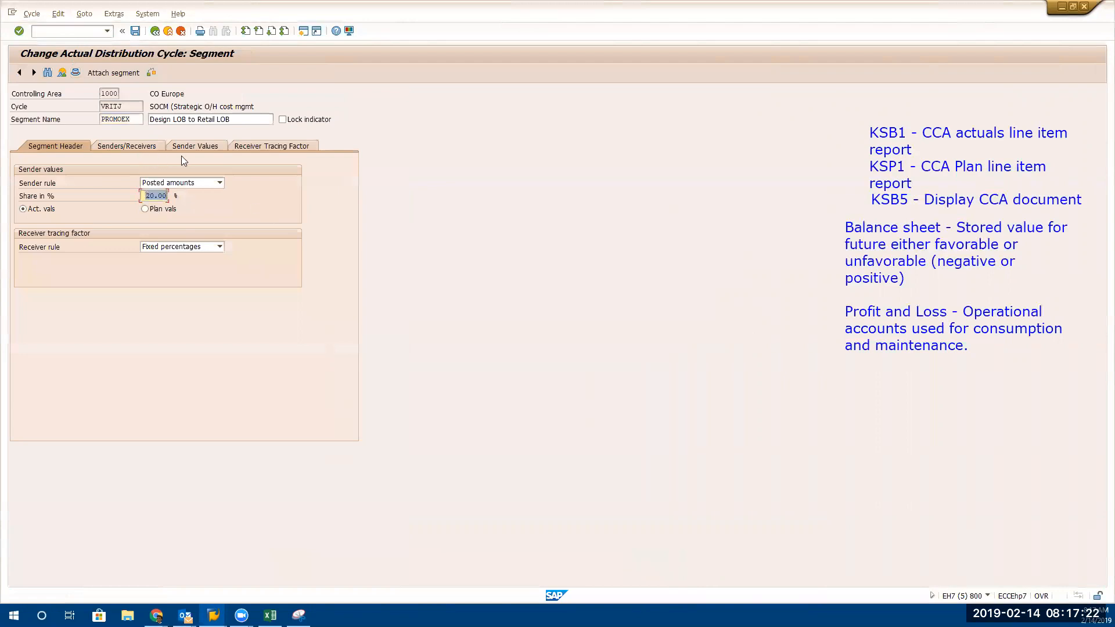
{"action": "left_click", "coordinate": [287, 145]}
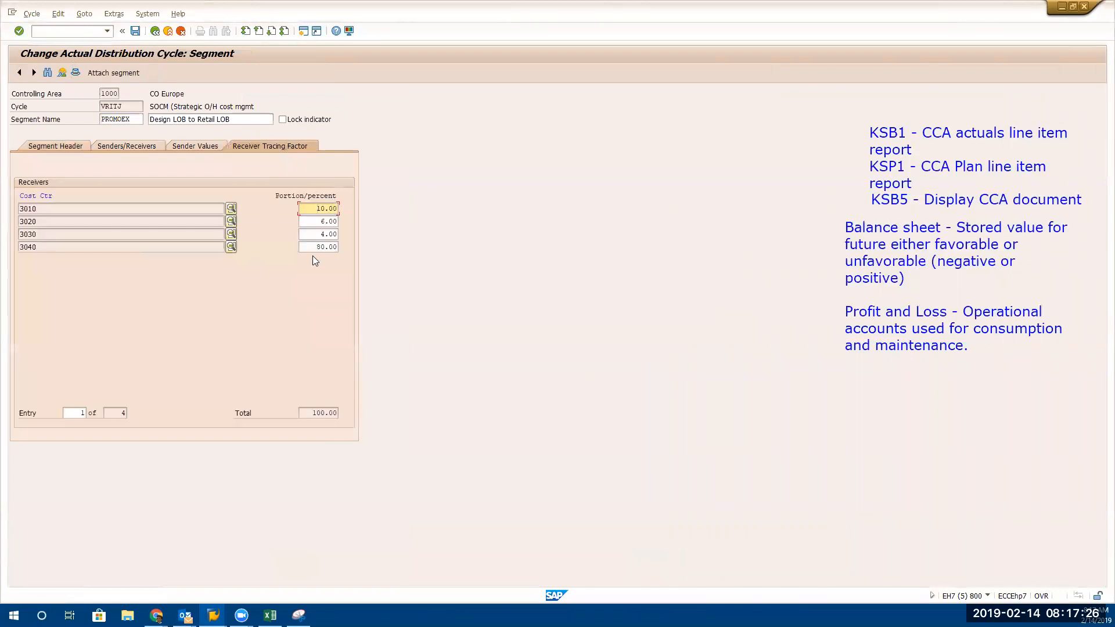
Return to the distributed line items, then total the cost element 417001 amounts in cells F2 to F6 of the KSB1 Report workbook in Excel
{"action": "key", "text": "alt+Tab"}
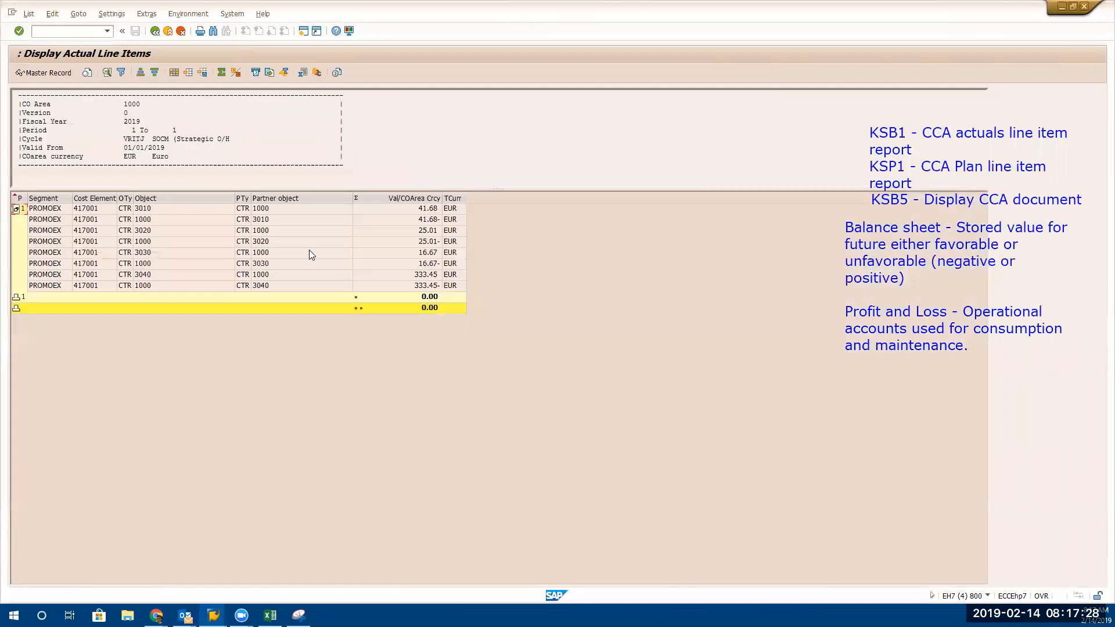
{"action": "key", "text": "alt+l"}
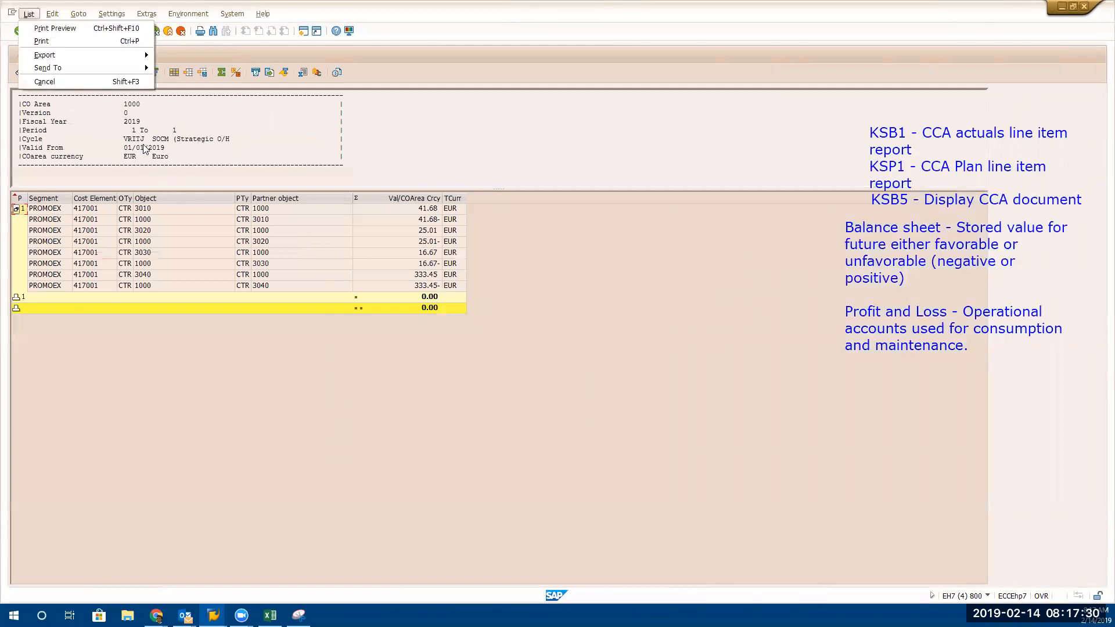
{"action": "key", "text": "Escape"}
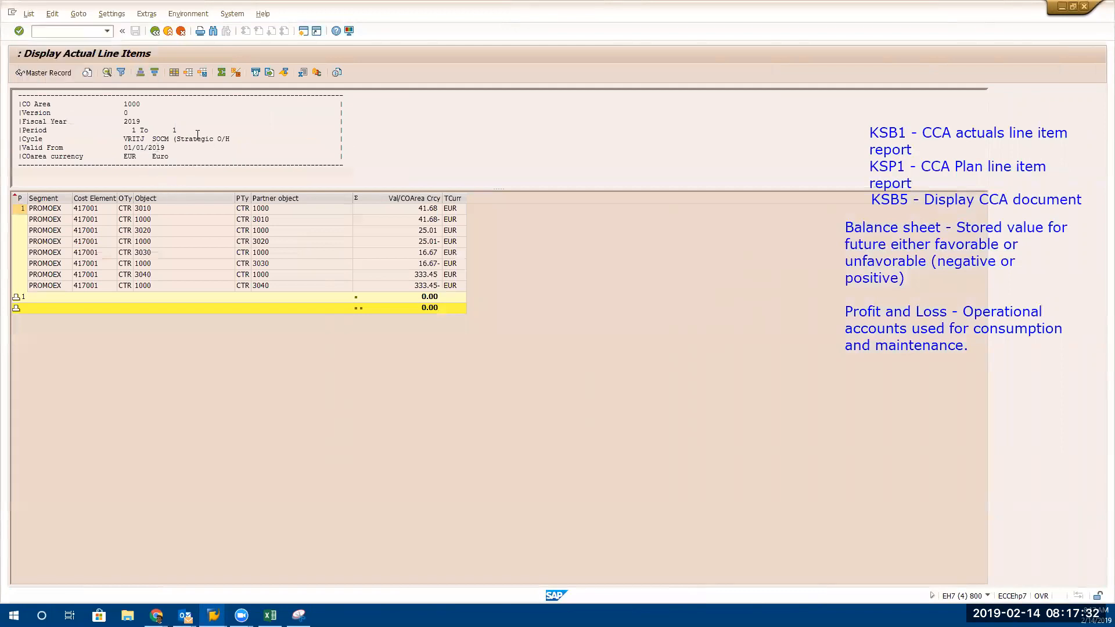
{"action": "double_click", "coordinate": [198, 136]}
{"action": "key", "text": "alt+Tab"}
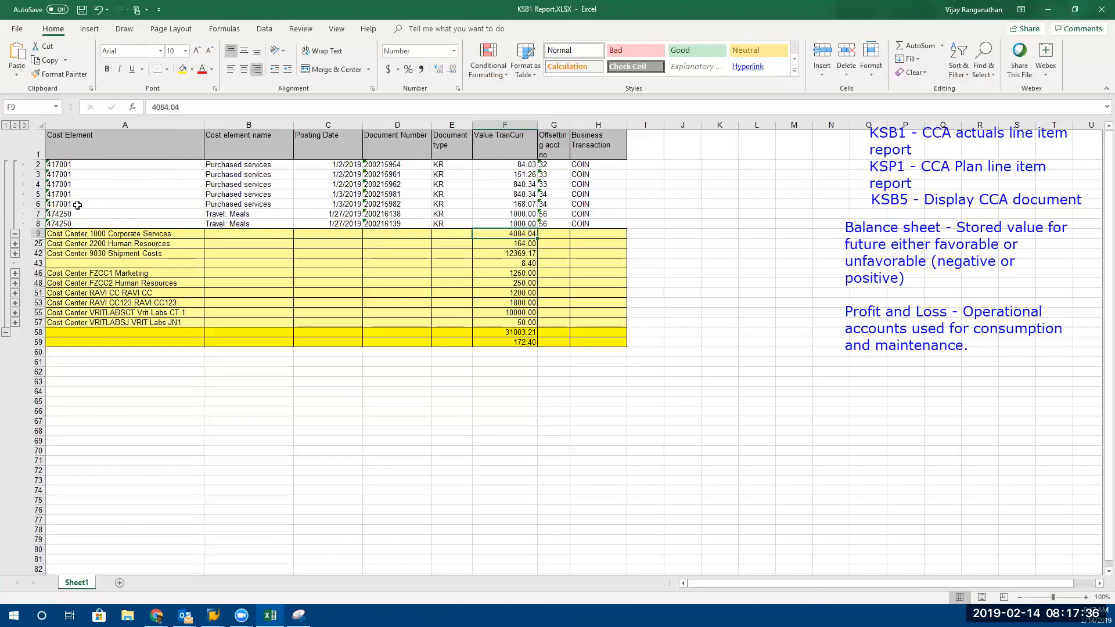
{"action": "left_click_drag", "start_coordinate": [512, 203], "coordinate": [516, 165]}
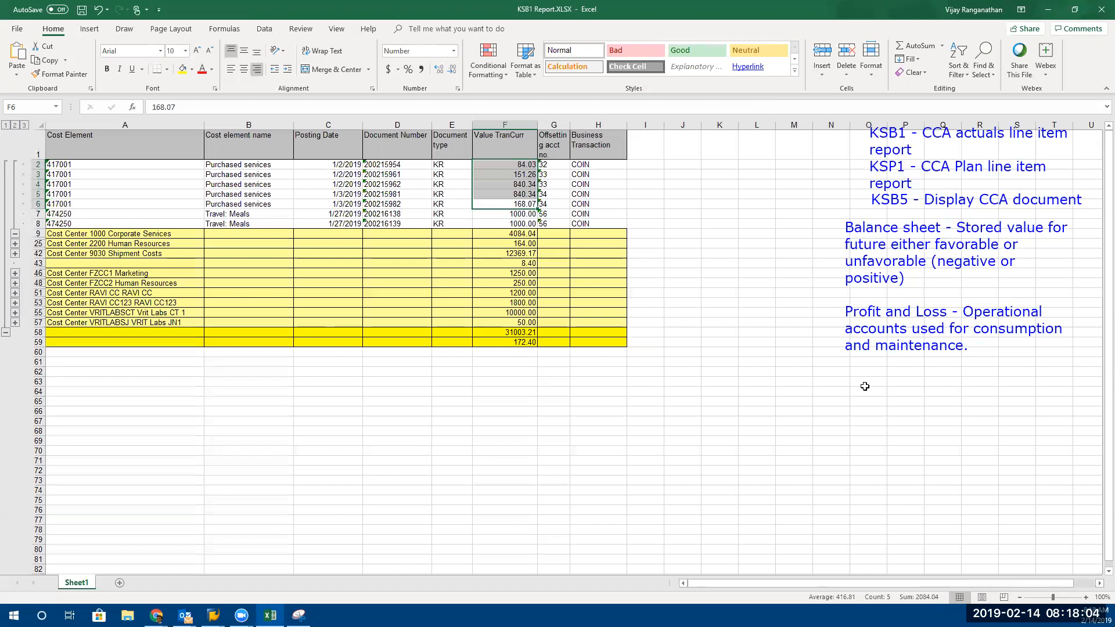
Switch back to the SAP line items and examine the object, partner object and cost element of the two 3040 postings
{"action": "key", "text": "alt+Tab"}
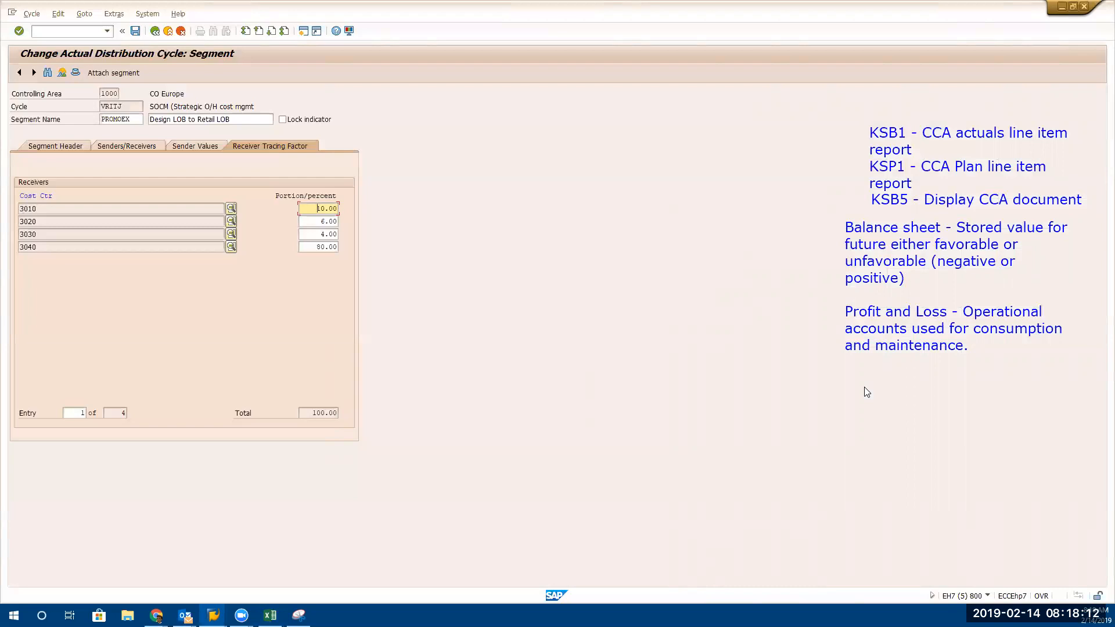
{"action": "key", "text": "alt+Tab"}
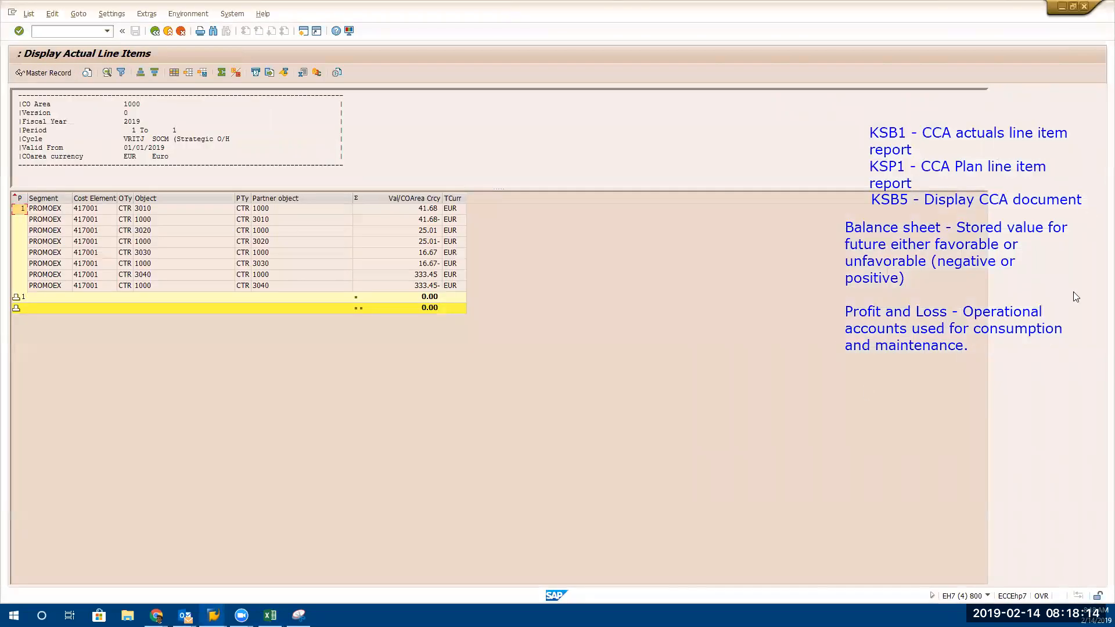
{"action": "left_click", "coordinate": [421, 286]}
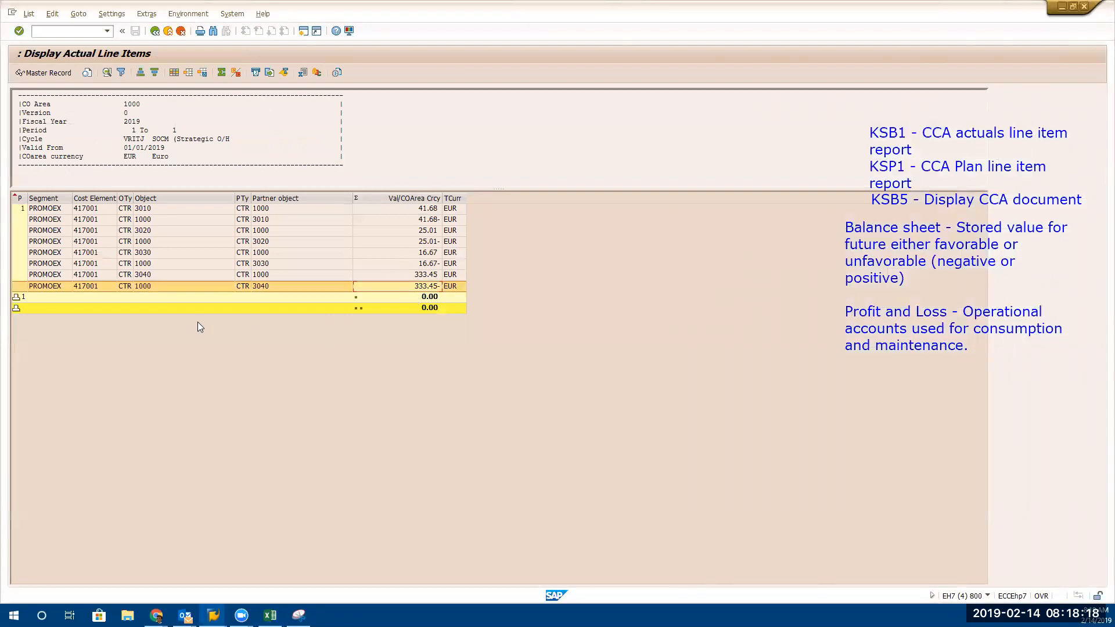
{"action": "left_click", "coordinate": [264, 276]}
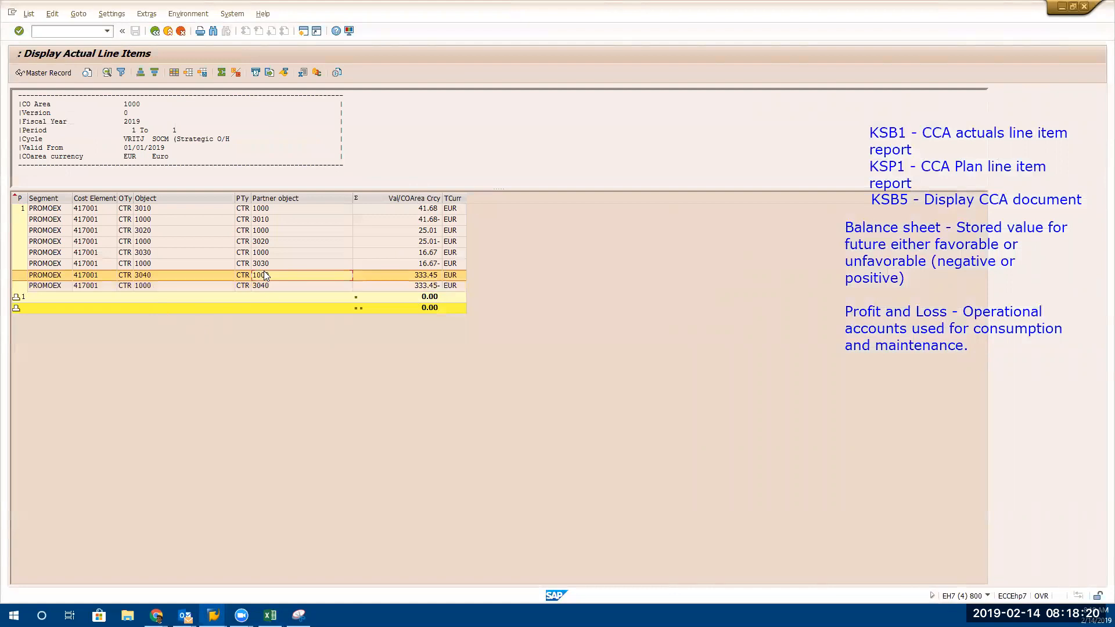
{"action": "left_click", "coordinate": [92, 288]}
{"action": "left_click", "coordinate": [95, 276]}
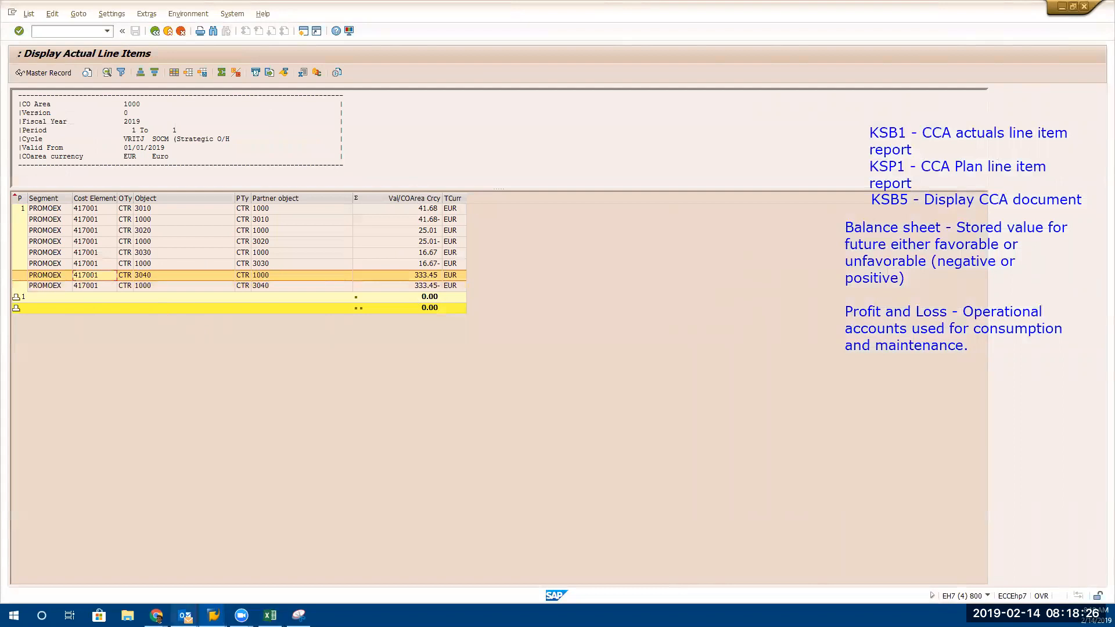
Compare the SAP line items with the Distribution column of the Allocation methods table in the Chrome browser, and return to SAP
{"action": "mouse_move", "coordinate": [159, 618]}
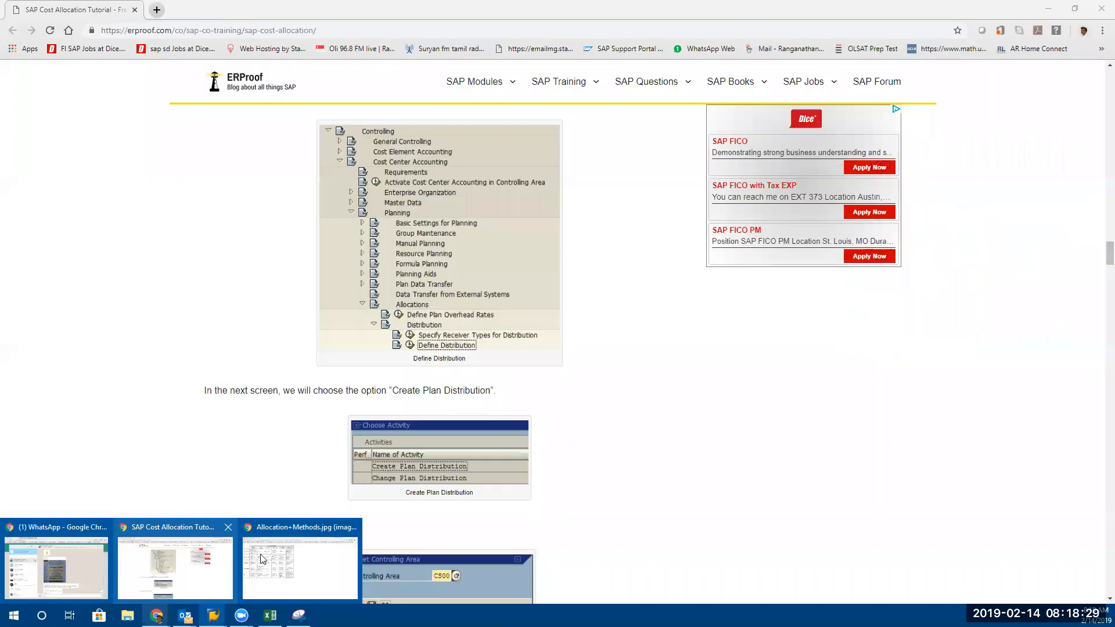
{"action": "left_click", "coordinate": [262, 559]}
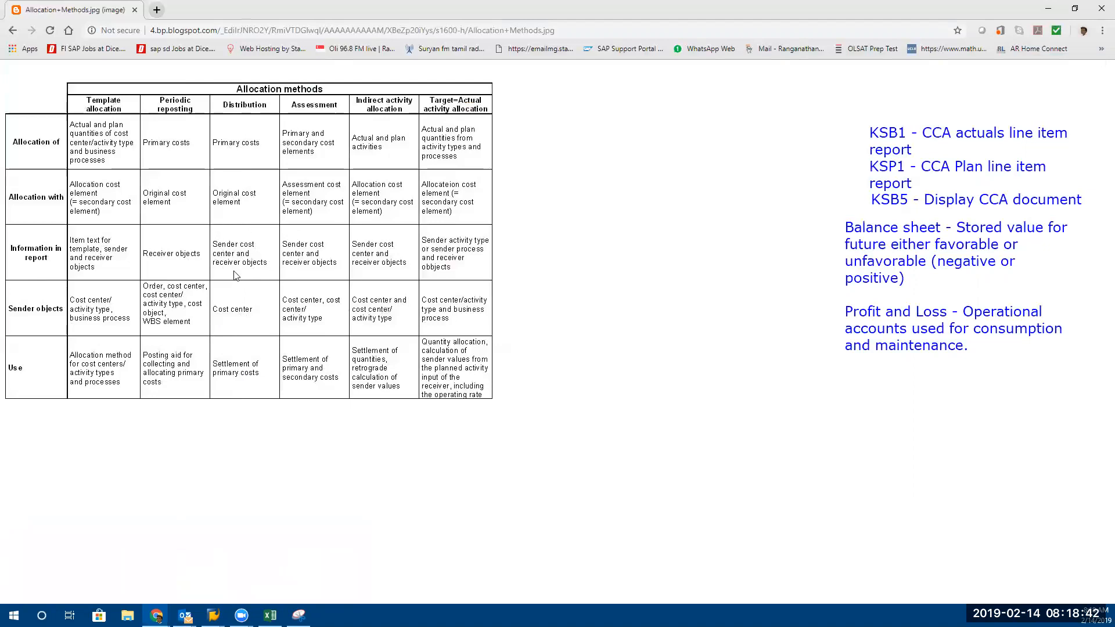
{"action": "key", "text": "alt+Tab"}
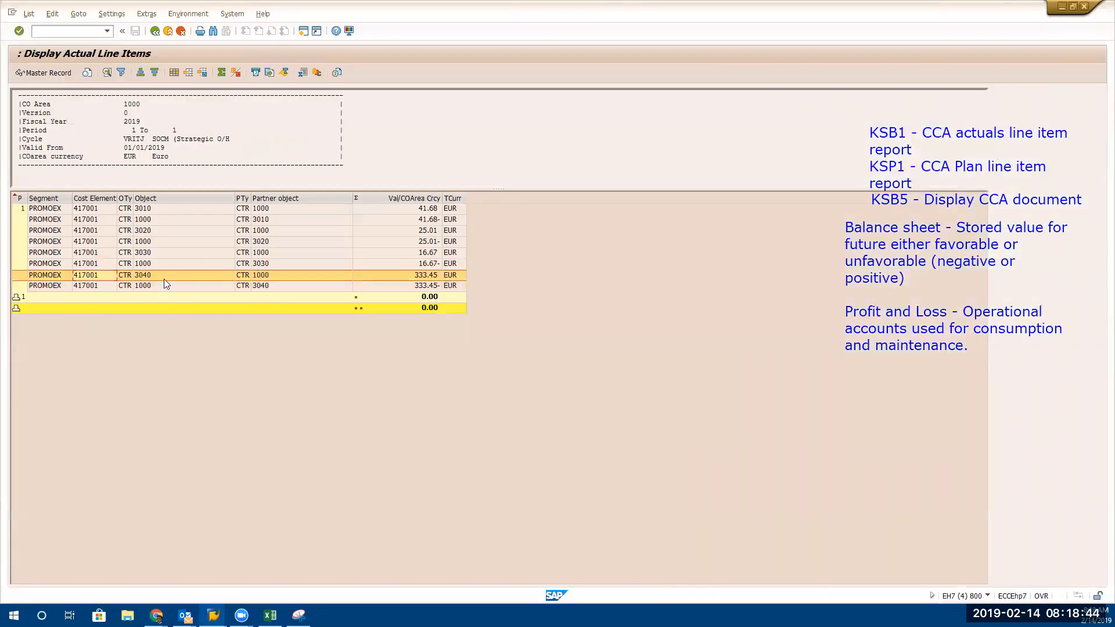
{"action": "key", "text": "alt+Tab"}
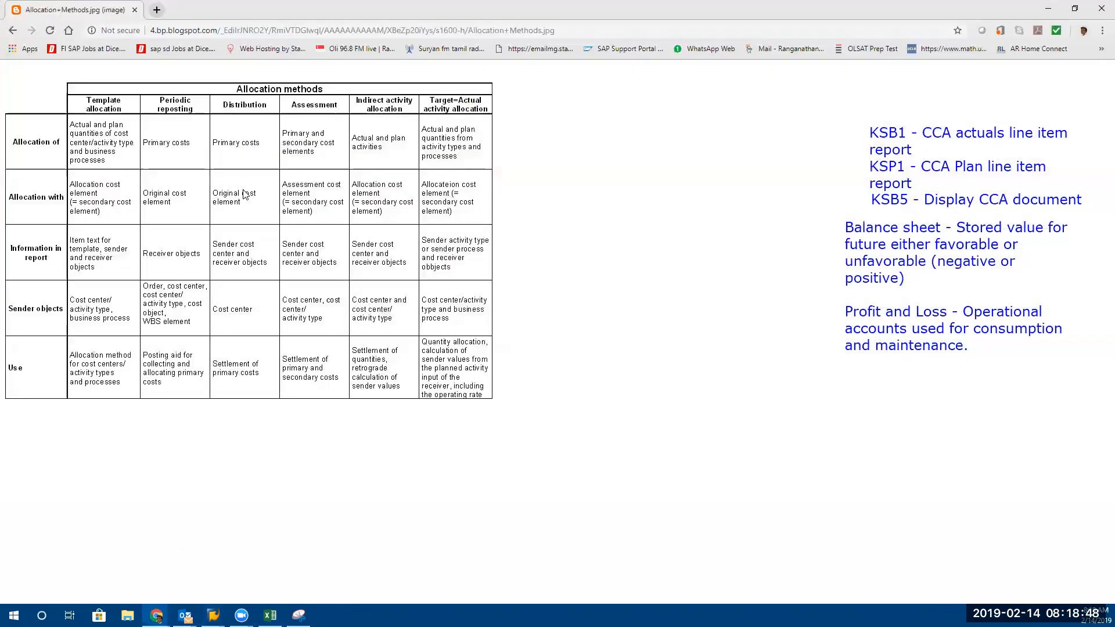
{"action": "key", "text": "alt+Tab"}
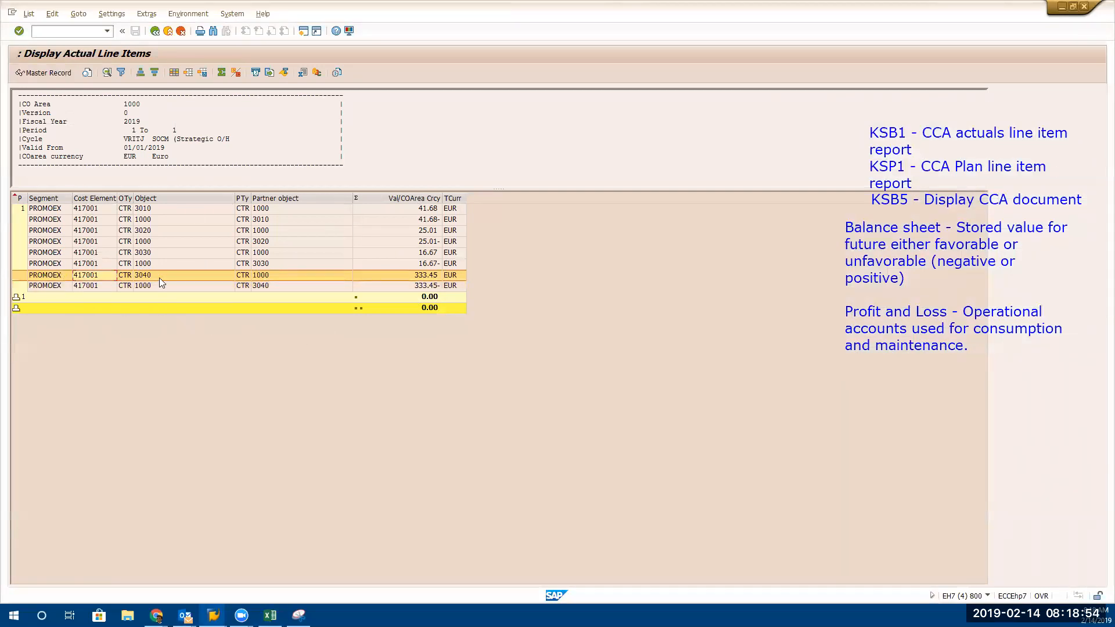
{"action": "key", "text": "alt+Tab"}
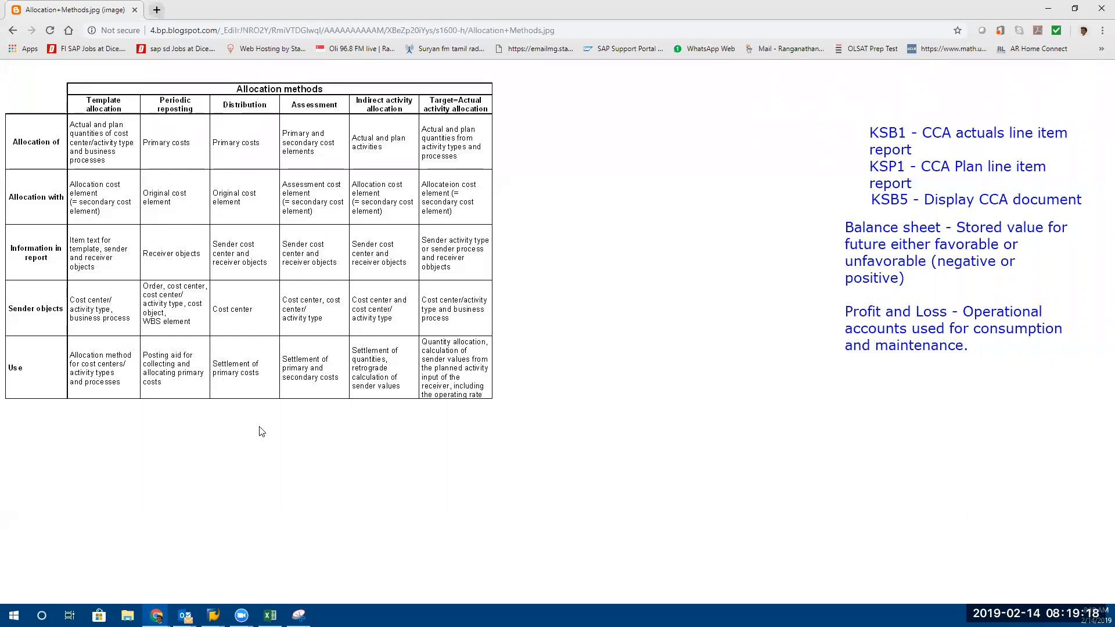
{"action": "key", "text": "alt+Tab"}
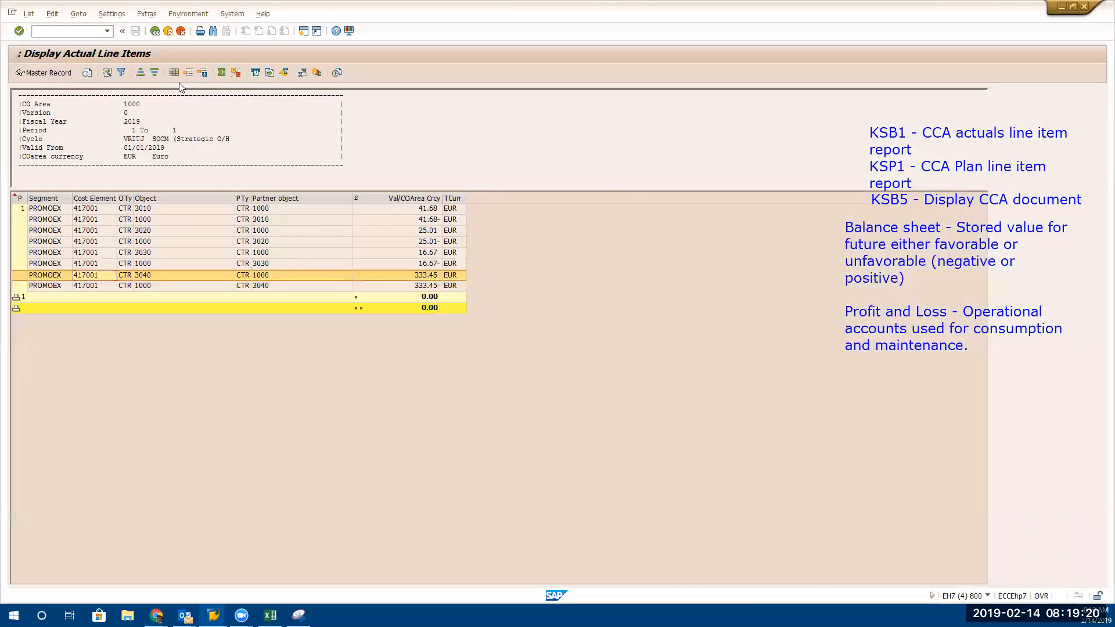
Leave the line items and the test run's basic list, returning to the initial screen for executing actual distribution
{"action": "left_click", "coordinate": [155, 31]}
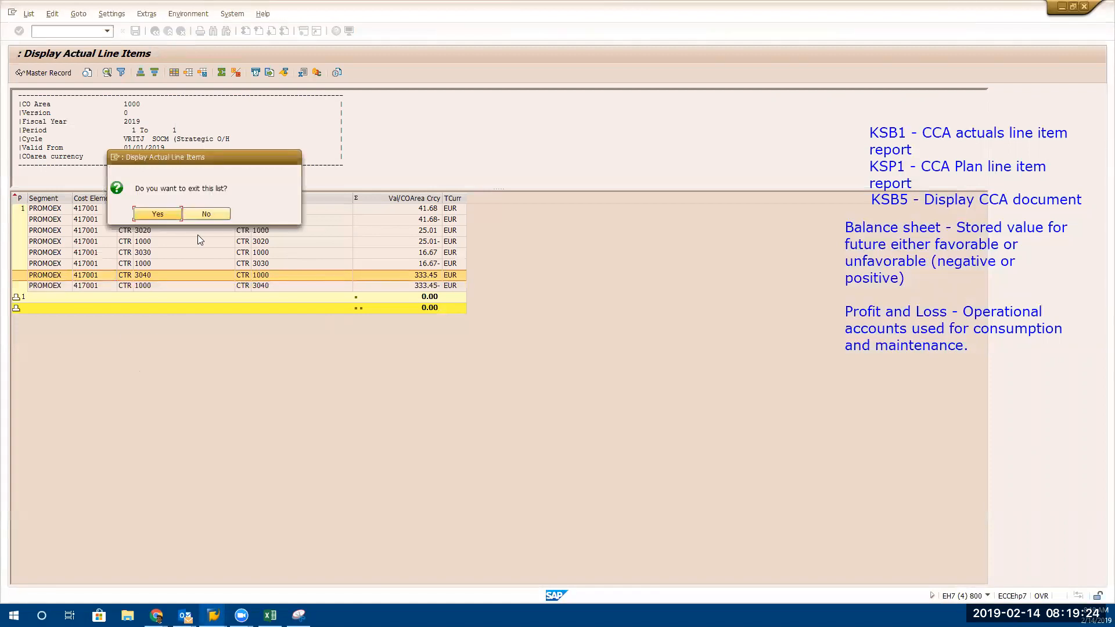
{"action": "left_click", "coordinate": [168, 212]}
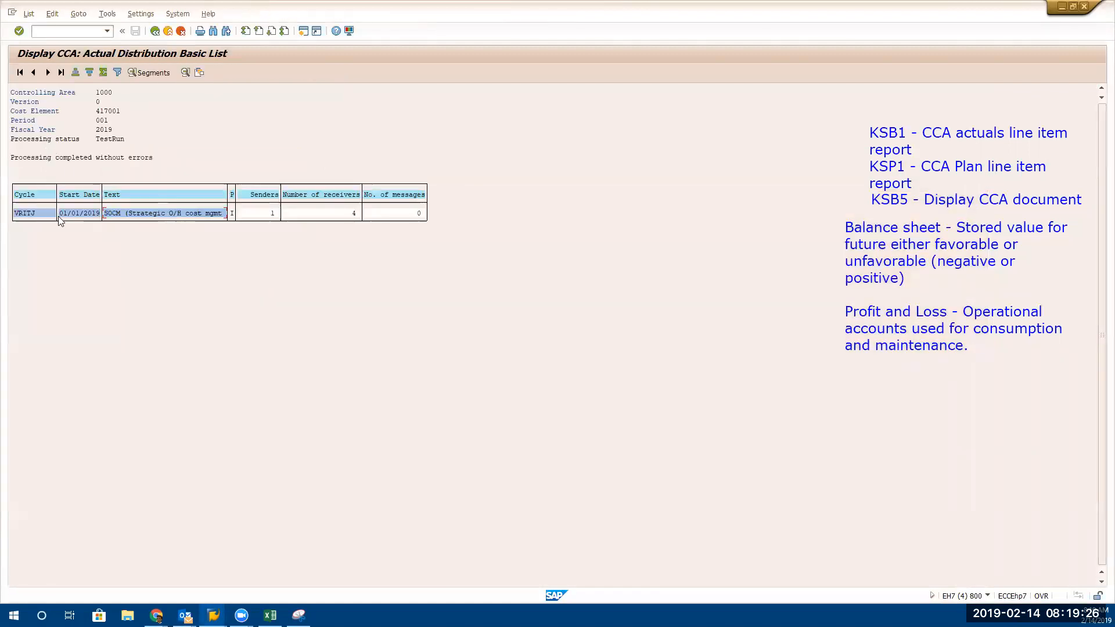
{"action": "left_click", "coordinate": [168, 31]}
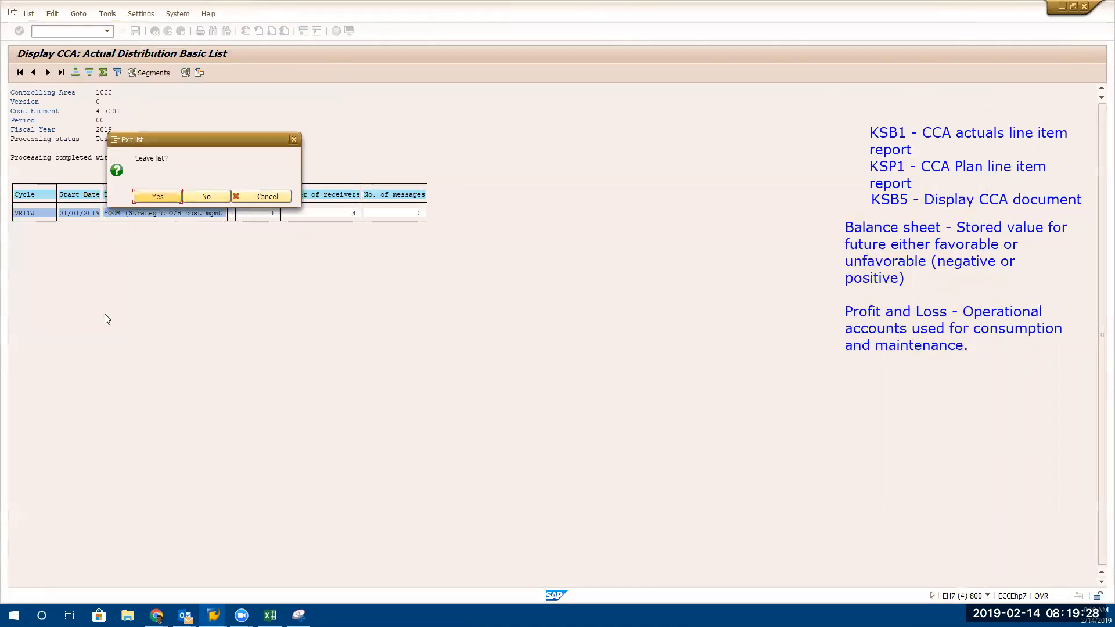
{"action": "left_click", "coordinate": [166, 198]}
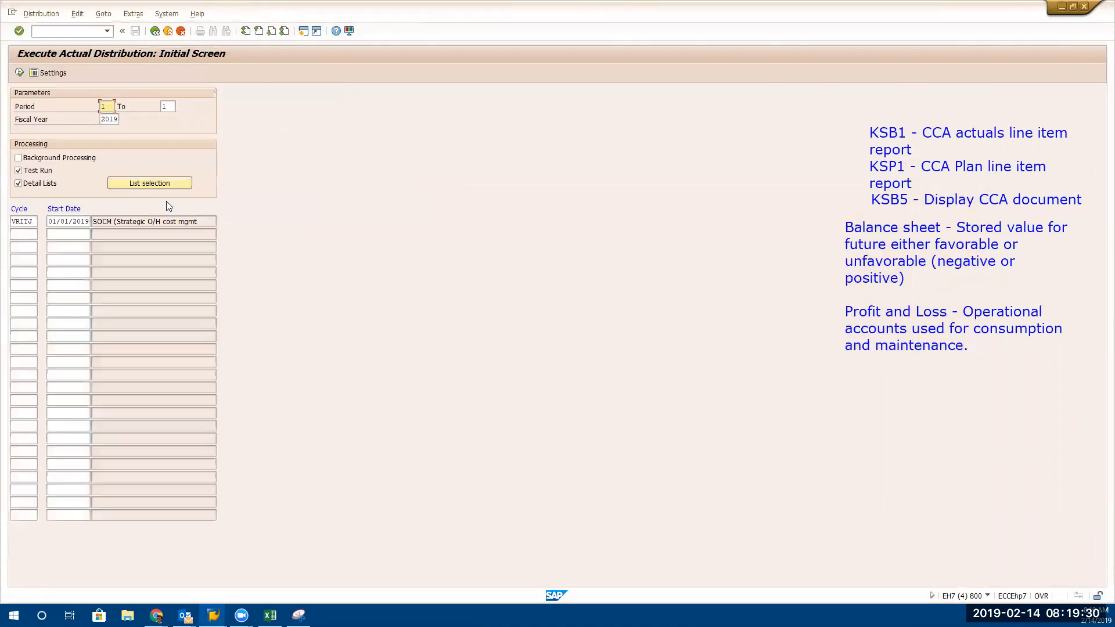
Switch the distribution from test run to background processing, execute it, and accept the LOCL print settings with SAP spool only for now
{"action": "left_click", "coordinate": [18, 170]}
{"action": "left_click", "coordinate": [18, 158]}
{"action": "left_click", "coordinate": [41, 13]}
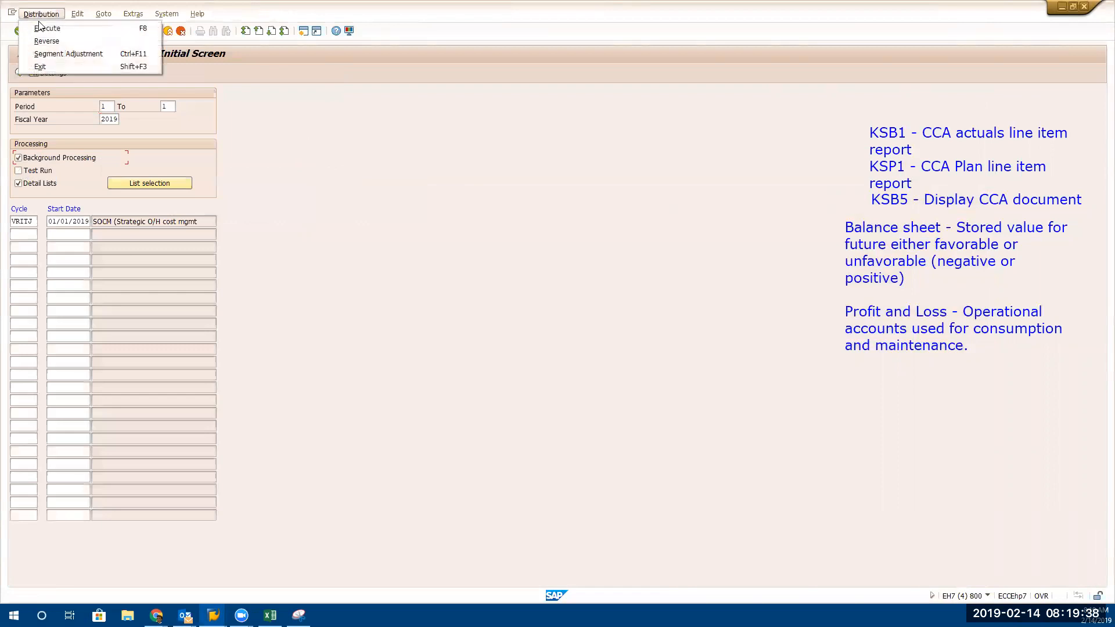
{"action": "left_click", "coordinate": [46, 28]}
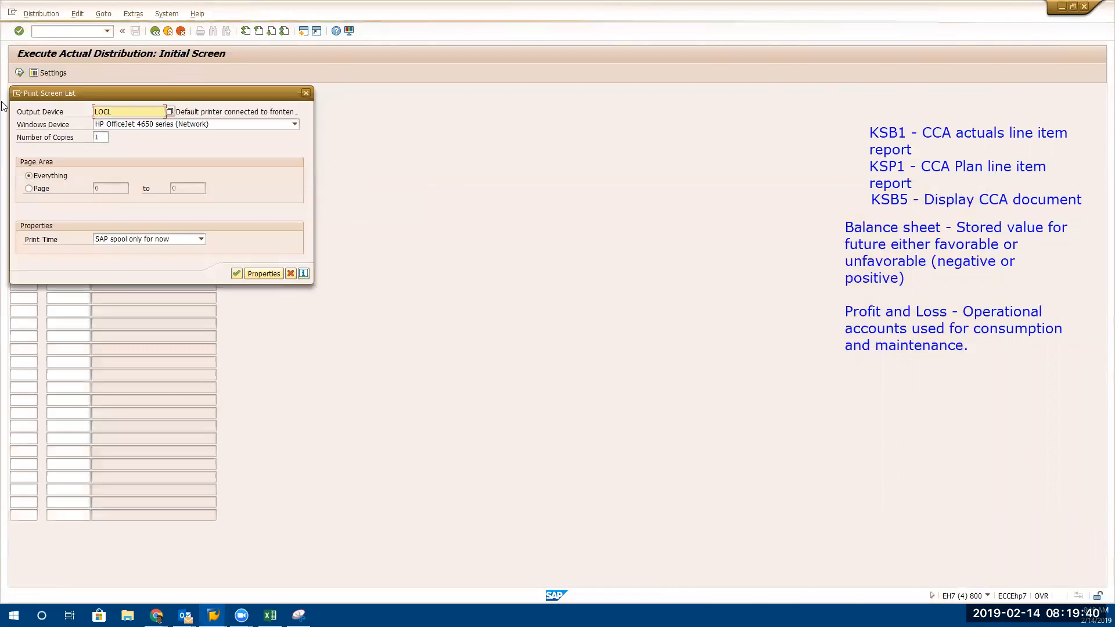
{"action": "left_click_drag", "start_coordinate": [110, 94], "coordinate": [452, 102]}
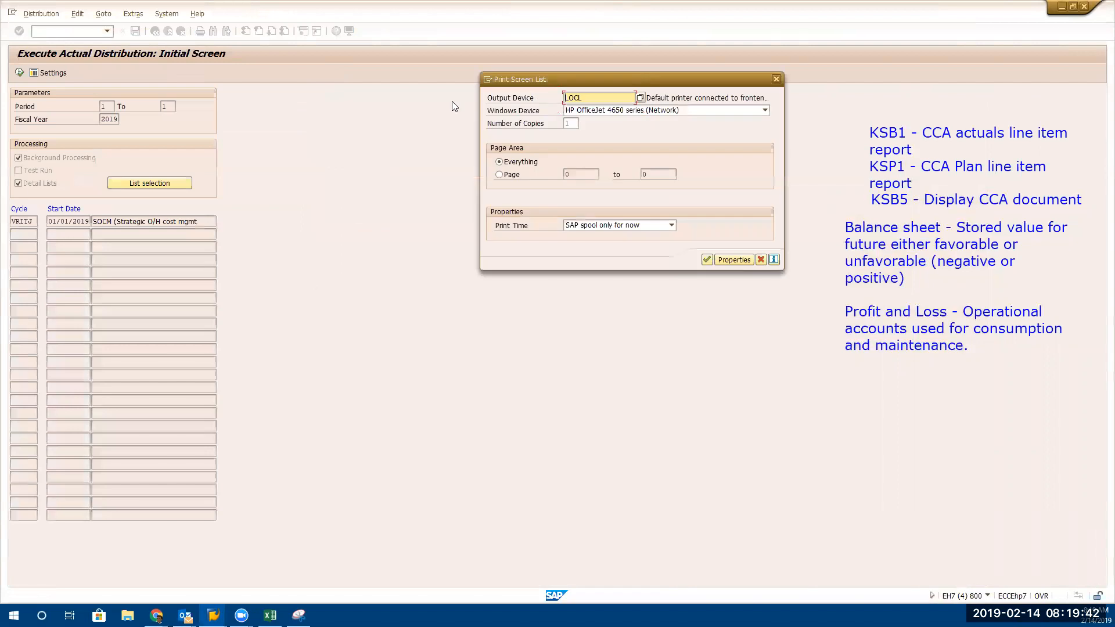
{"action": "left_click", "coordinate": [708, 260]}
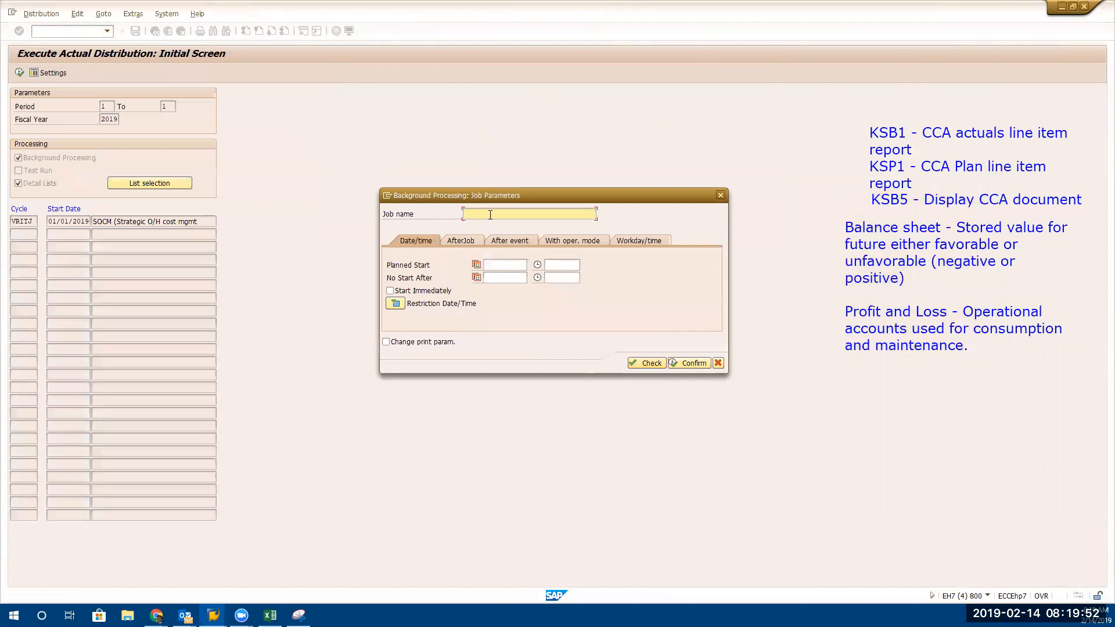
Name the background job Jan Close CC Distribution, set it to start immediately, check the job parameters and confirm them
{"action": "type", "text": "Jan"}
{"action": "type", "text": " Close"}
{"action": "type", "text": " A"}
{"action": "key", "text": "BackSpace"}
{"action": "key", "text": "BackSpace"}
{"action": "key", "text": "BackSpace"}
{"action": "type", "text": "CC Distribution"}
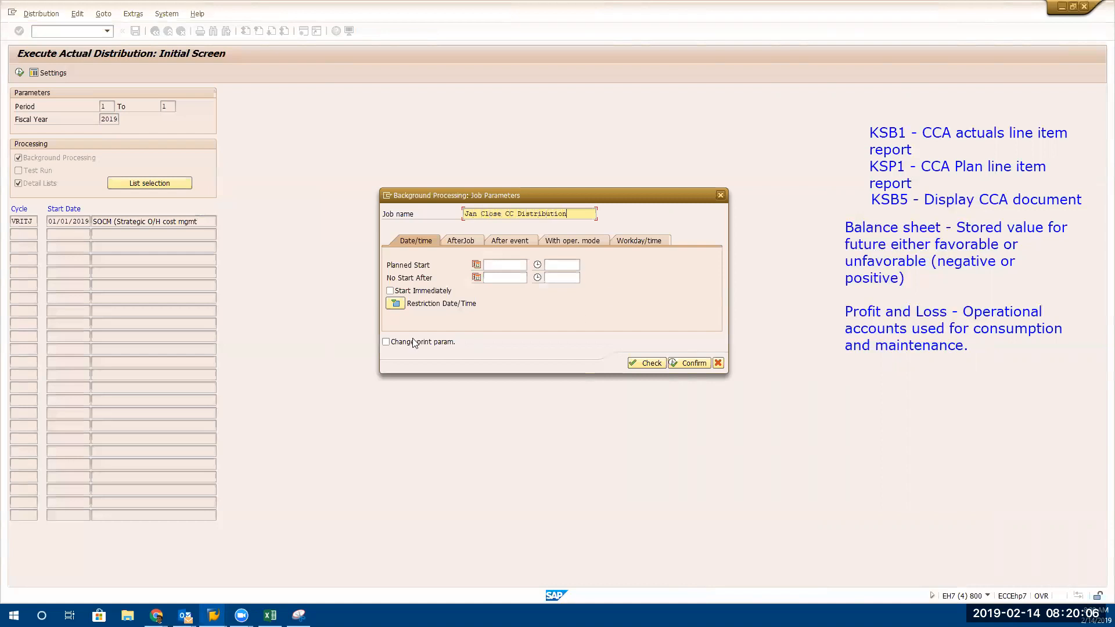
{"action": "left_click", "coordinate": [390, 291]}
{"action": "left_click", "coordinate": [650, 363]}
{"action": "left_click", "coordinate": [687, 364]}
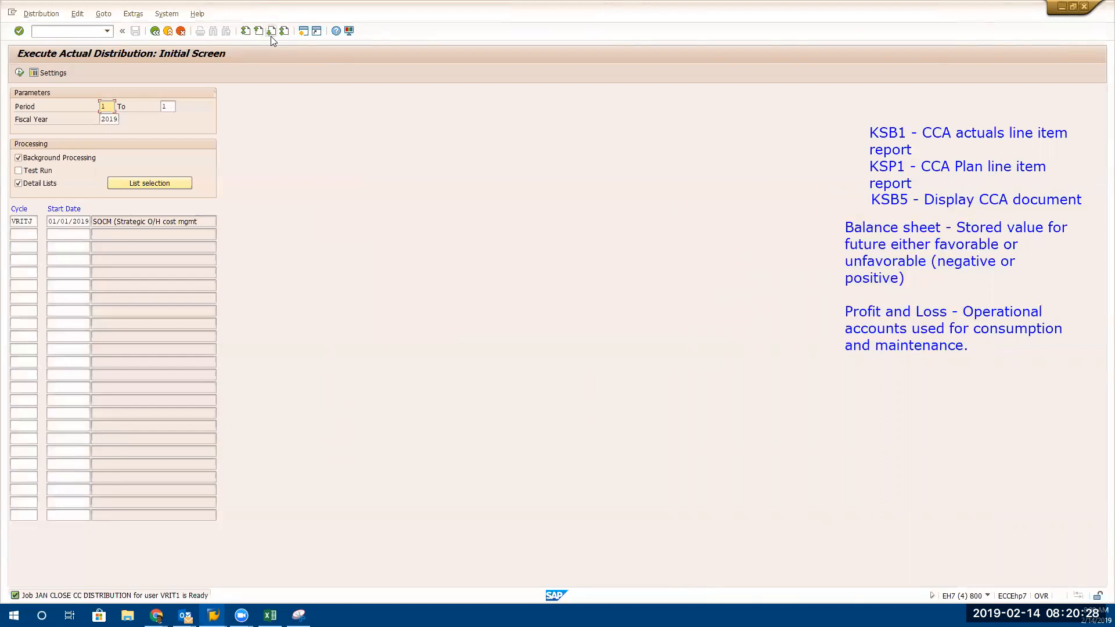
{"action": "left_click", "coordinate": [83, 33]}
{"action": "key", "text": "Return"}
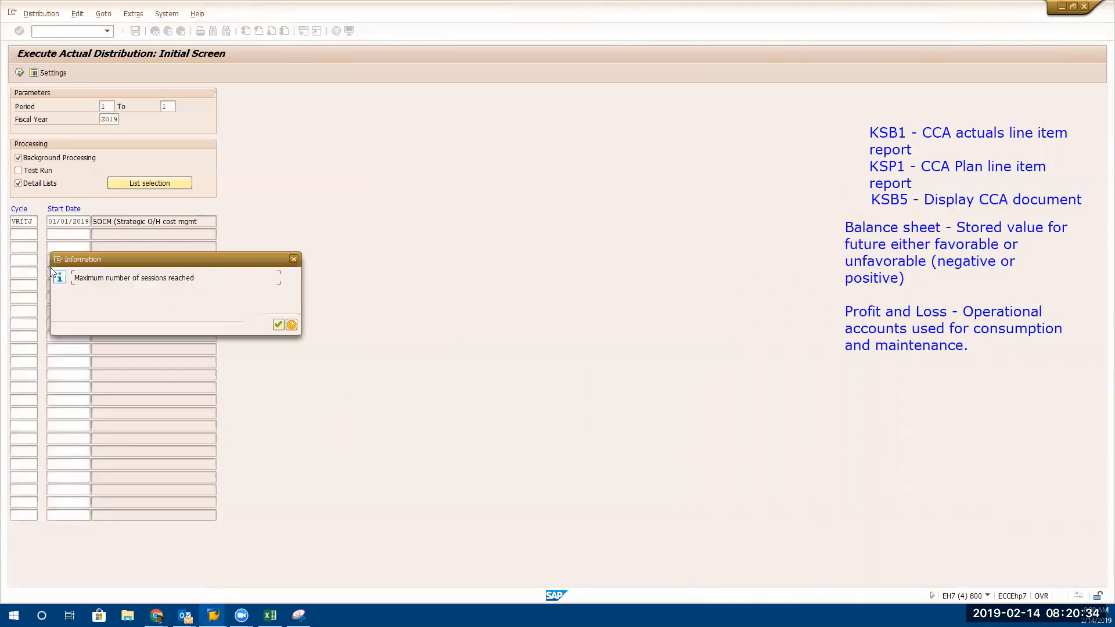
{"action": "key", "text": "Return"}
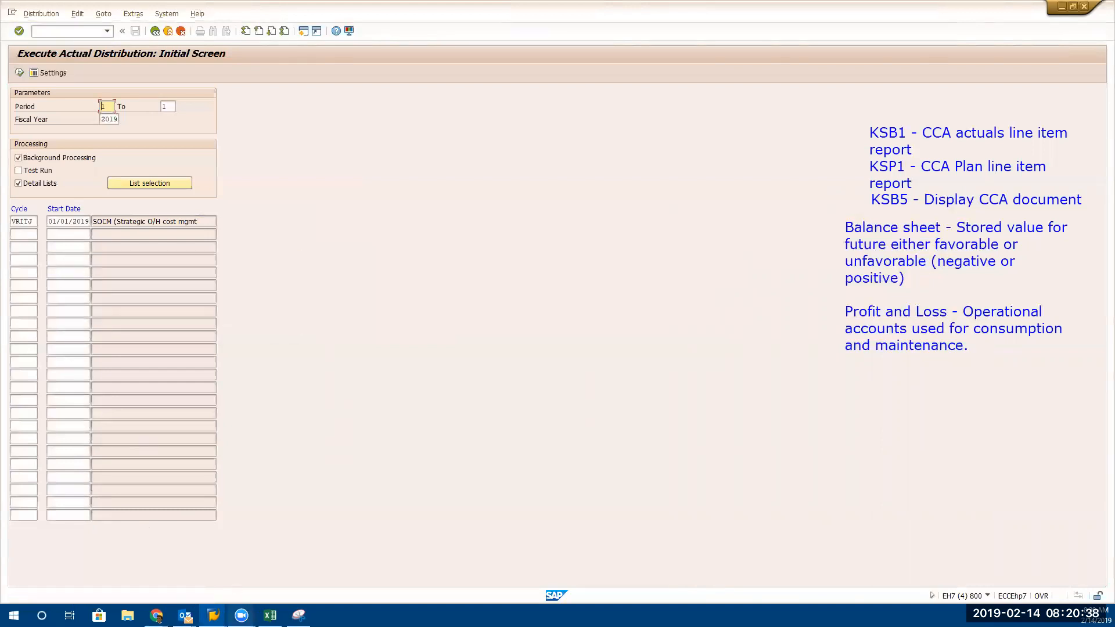
Switch to the Display Actual Cost Documents session and replace it with the overview of own background jobs from transaction SM37
{"action": "left_click", "coordinate": [213, 615]}
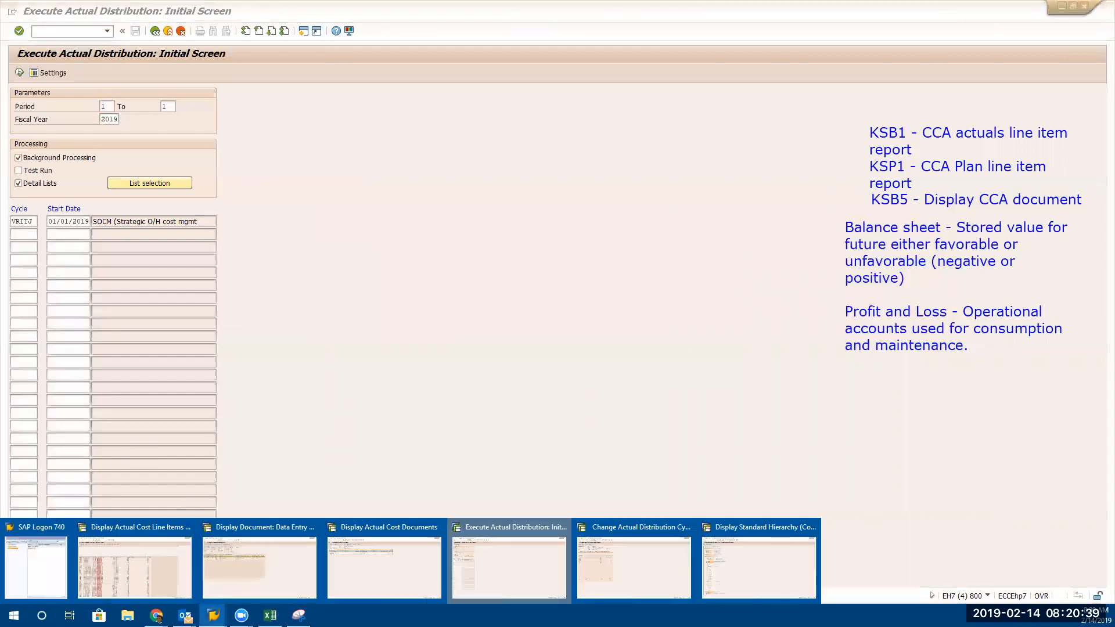
{"action": "left_click", "coordinate": [356, 576]}
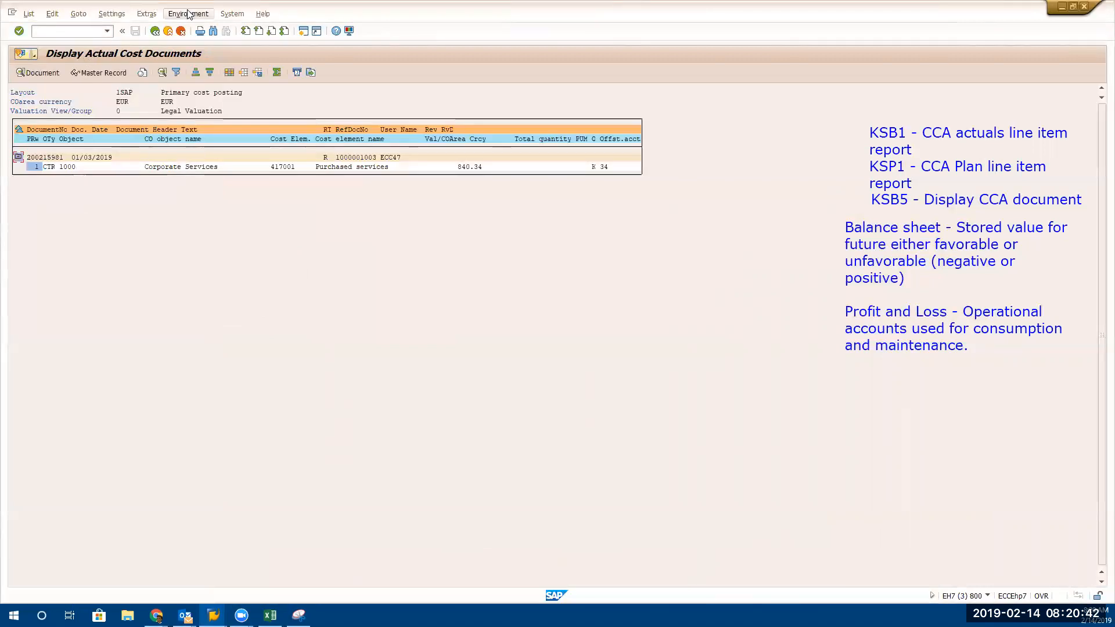
{"action": "left_click", "coordinate": [232, 14]}
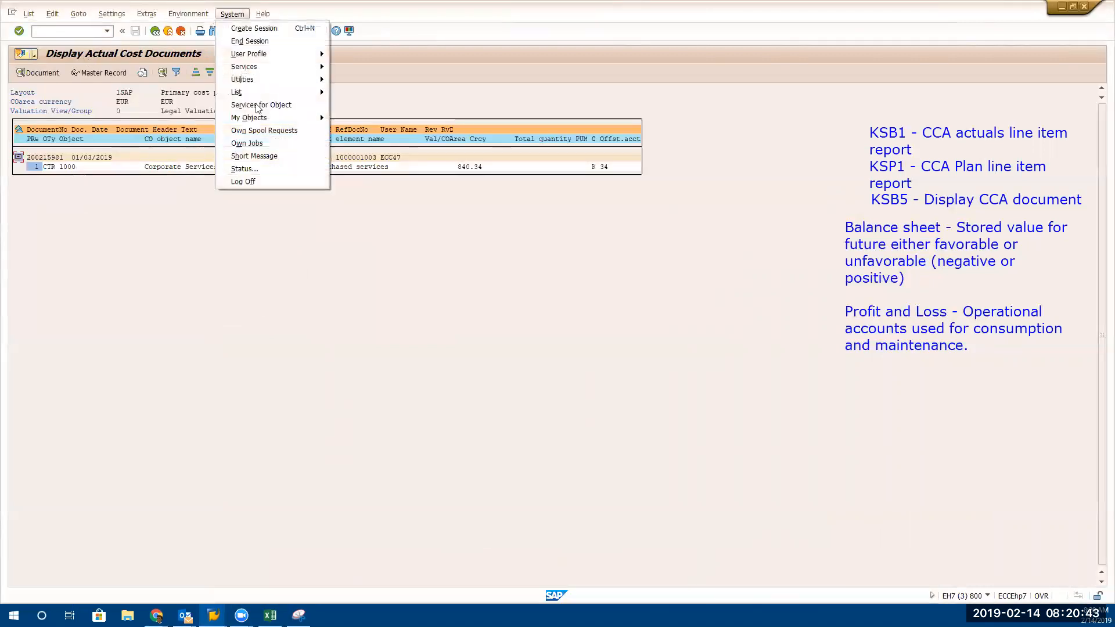
{"action": "left_click", "coordinate": [255, 142]}
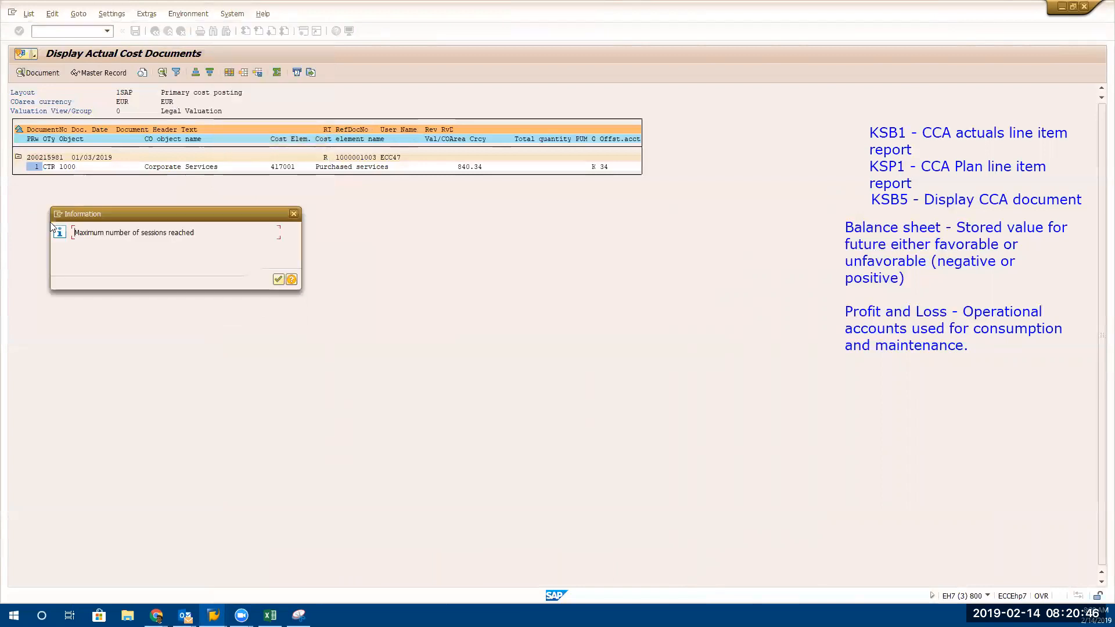
{"action": "key", "text": "Return"}
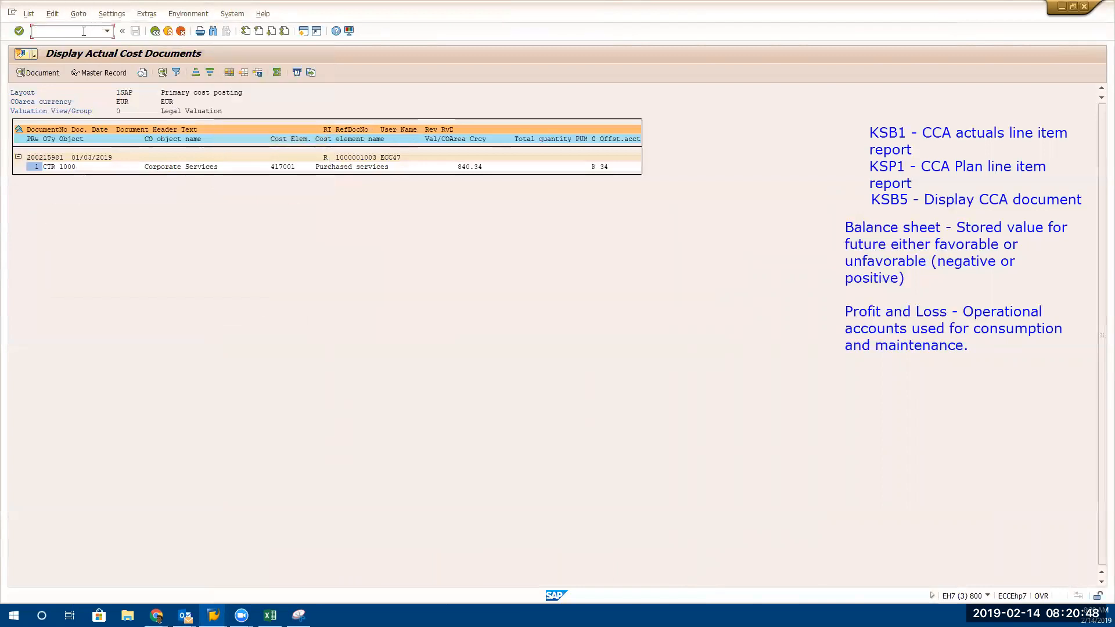
{"action": "type", "text": "/nsm37"}
{"action": "key", "text": "Return"}
{"action": "left_click", "coordinate": [41, 73]}
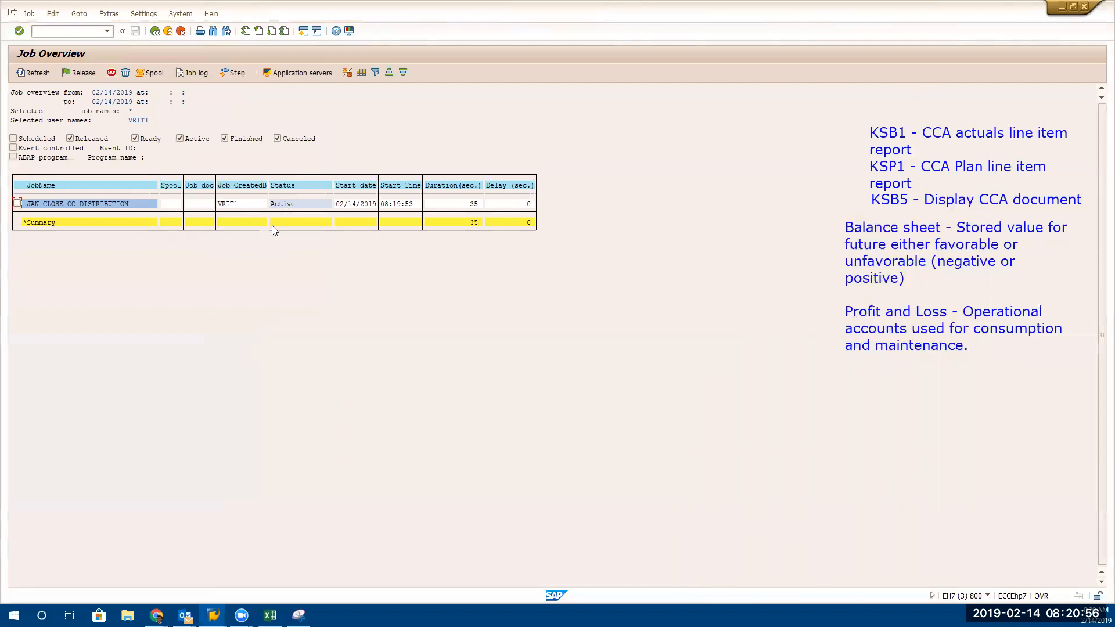
Refresh the job overview repeatedly to check the status of the JAN CLOSE CC DISTRIBUTION job
{"action": "left_click", "coordinate": [40, 76]}
{"action": "left_click", "coordinate": [38, 74]}
{"action": "left_click", "coordinate": [35, 74]}
{"action": "left_click", "coordinate": [25, 74]}
{"action": "left_click", "coordinate": [25, 73]}
{"action": "left_click", "coordinate": [25, 72]}
{"action": "left_click", "coordinate": [36, 73]}
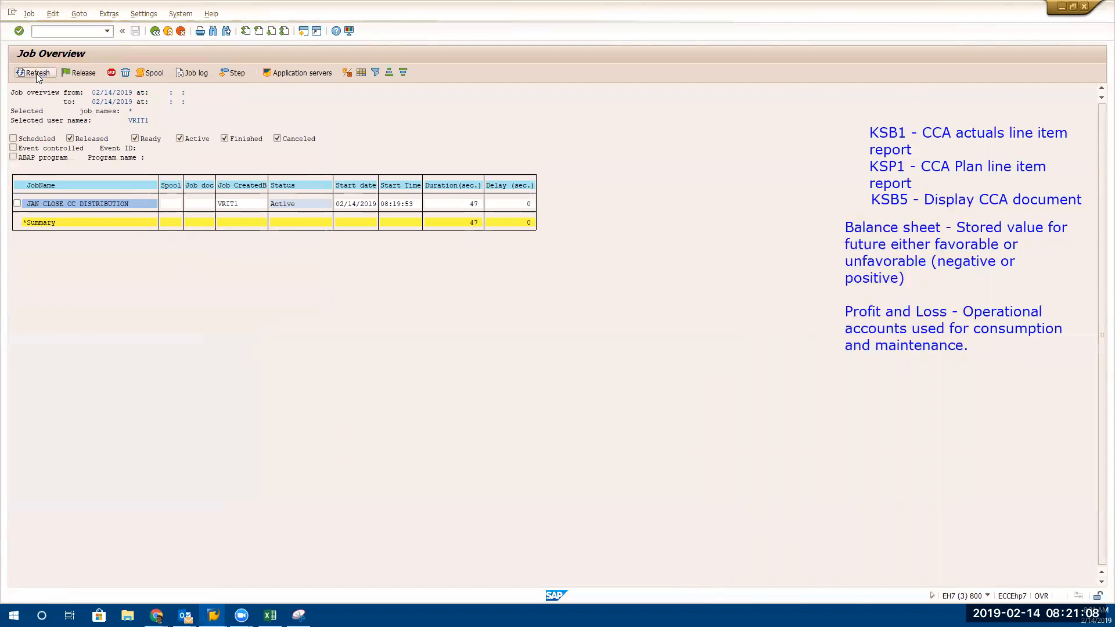
{"action": "key", "text": "alt+Tab"}
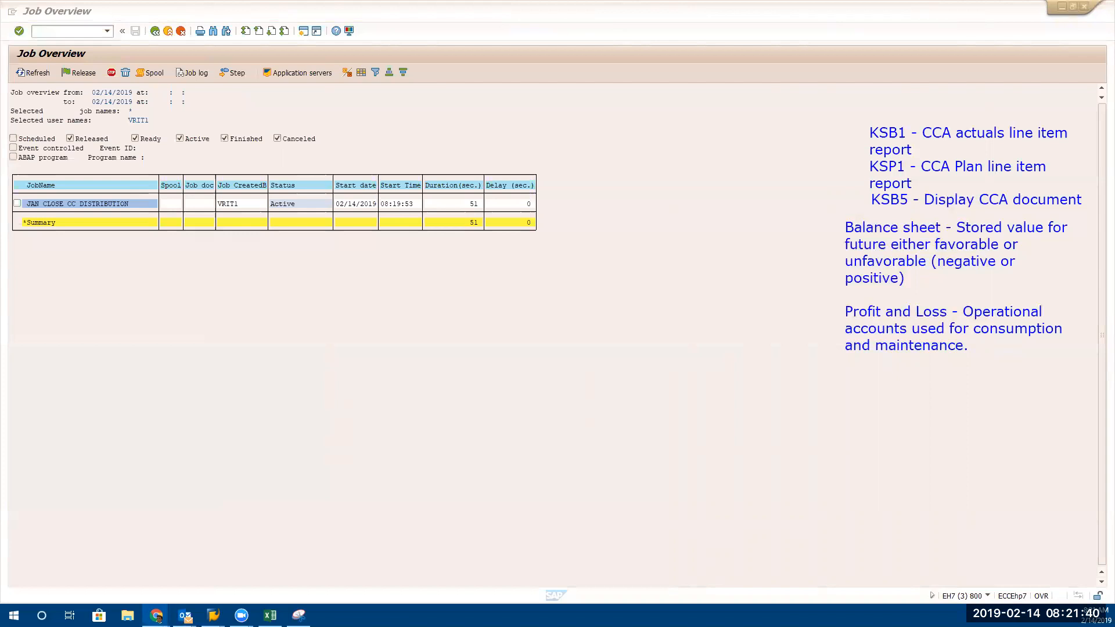
{"action": "left_click", "coordinate": [39, 73]}
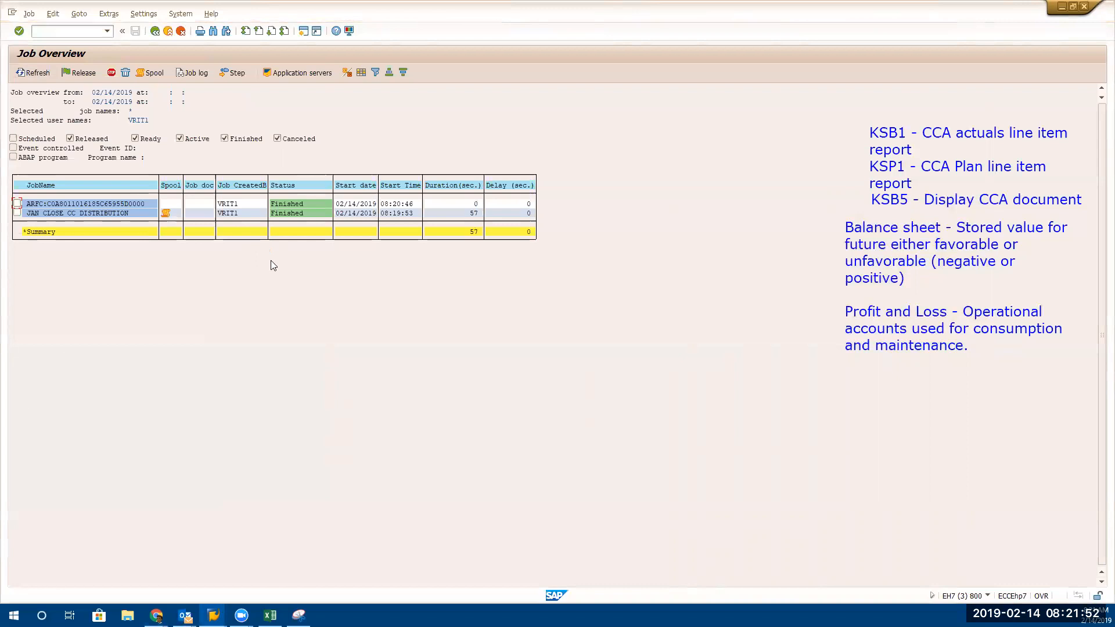
Open the spool output of the JAN CLOSE CC DISTRIBUTION job, examine the distribution lists, and return to the spool request list
{"action": "left_click", "coordinate": [18, 214]}
{"action": "left_click", "coordinate": [151, 70]}
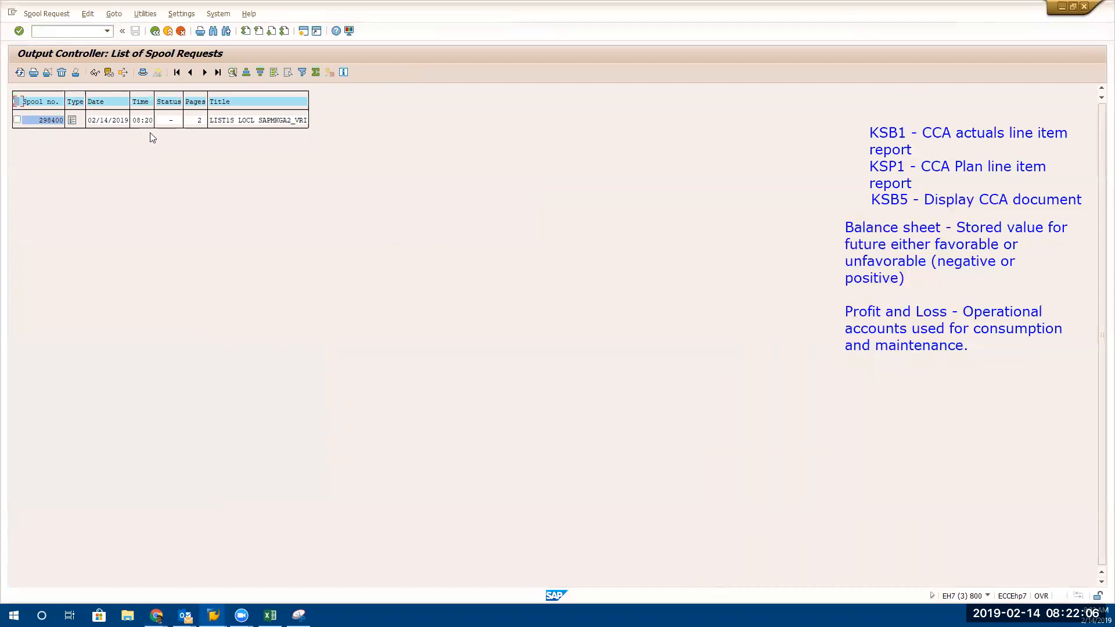
{"action": "left_click", "coordinate": [72, 121]}
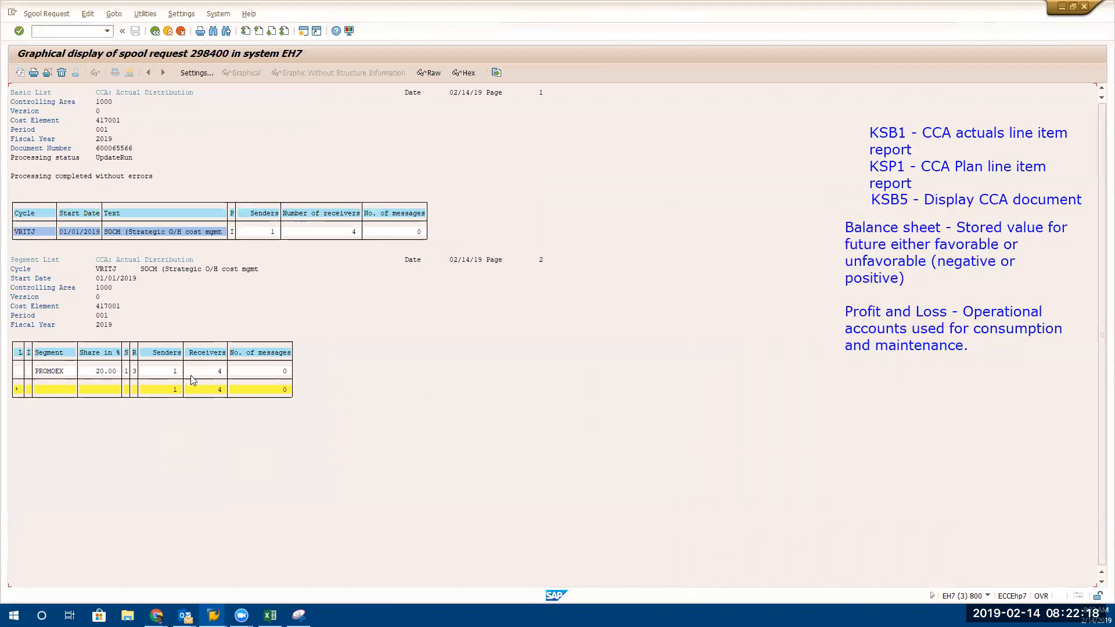
{"action": "left_click", "coordinate": [155, 32]}
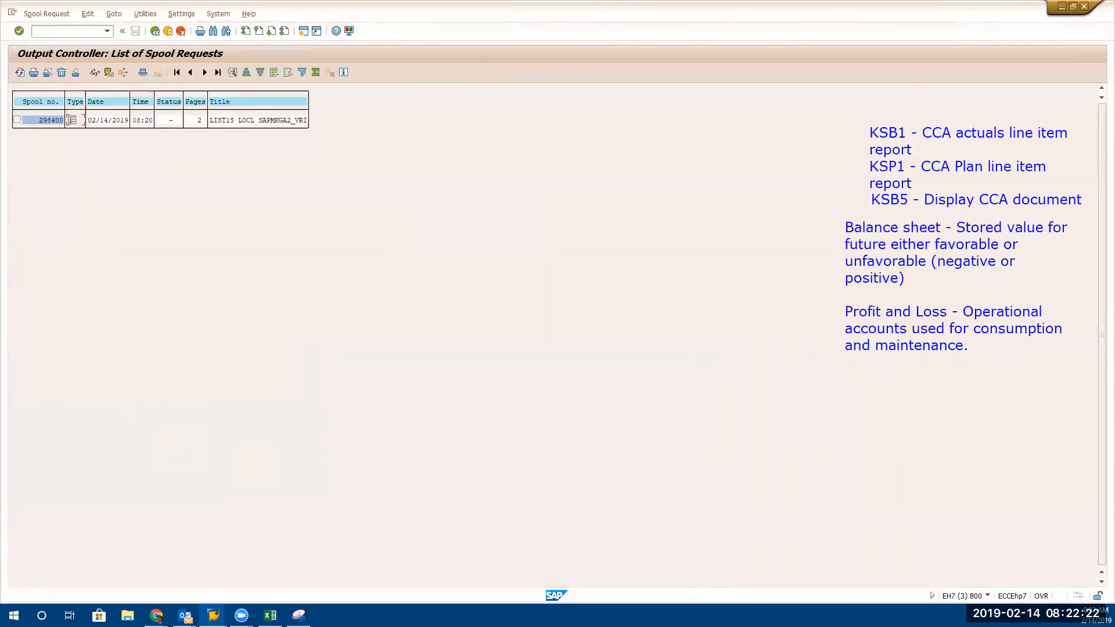
Switch to the Change Actual Distribution Cycle session and open the actual cost center line item report, KSB1, in it
{"action": "left_click", "coordinate": [214, 615]}
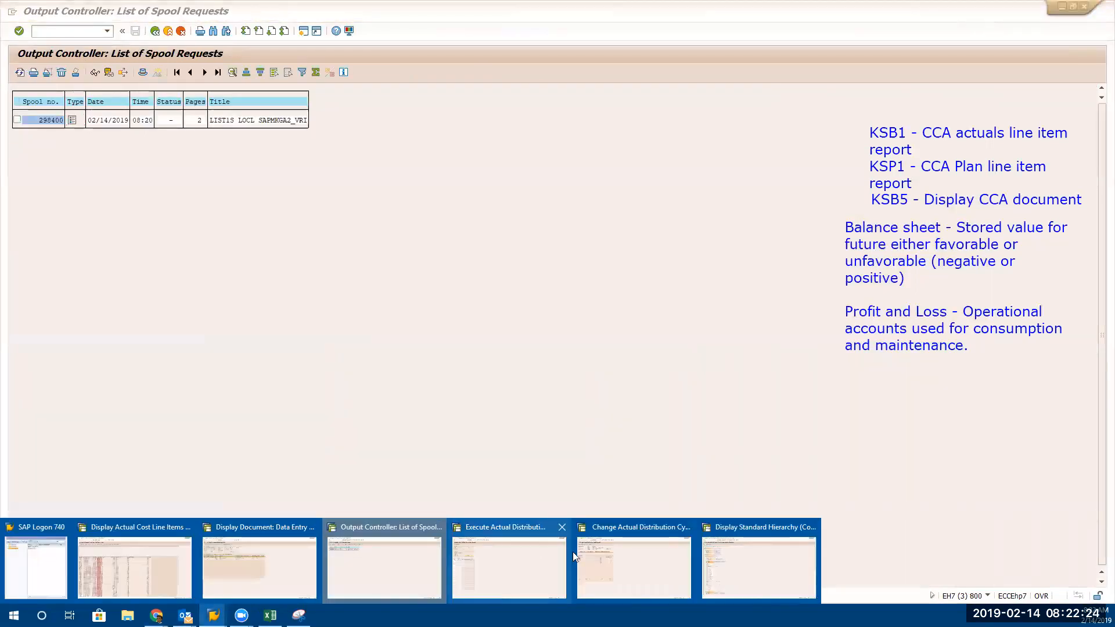
{"action": "left_click", "coordinate": [618, 573]}
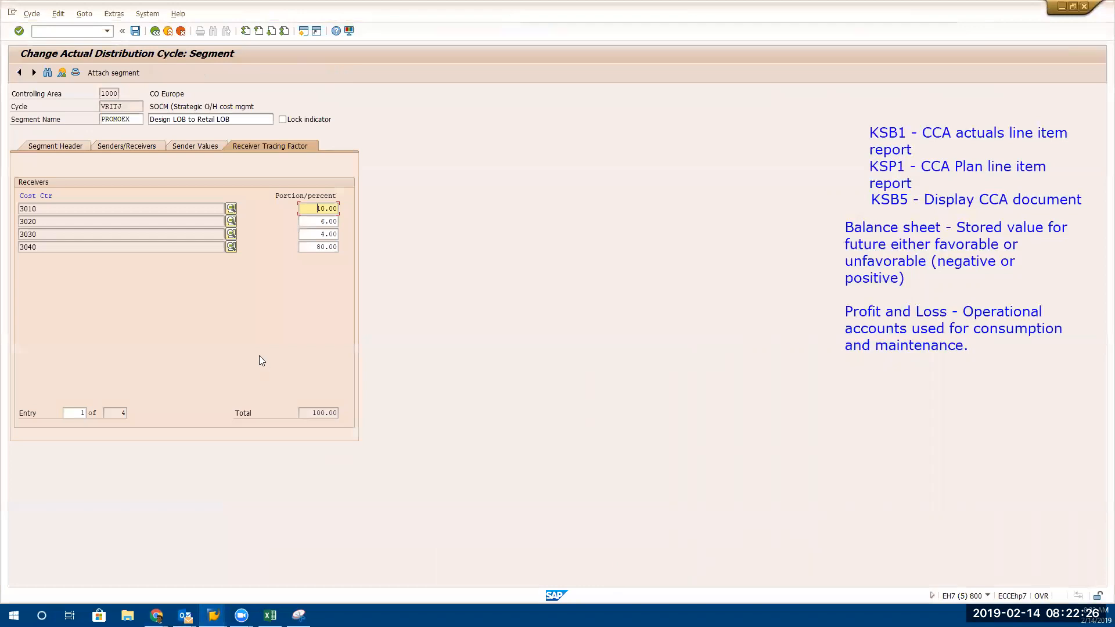
{"action": "left_click", "coordinate": [56, 30]}
{"action": "type", "text": "/nksv5"}
{"action": "key", "text": "Return"}
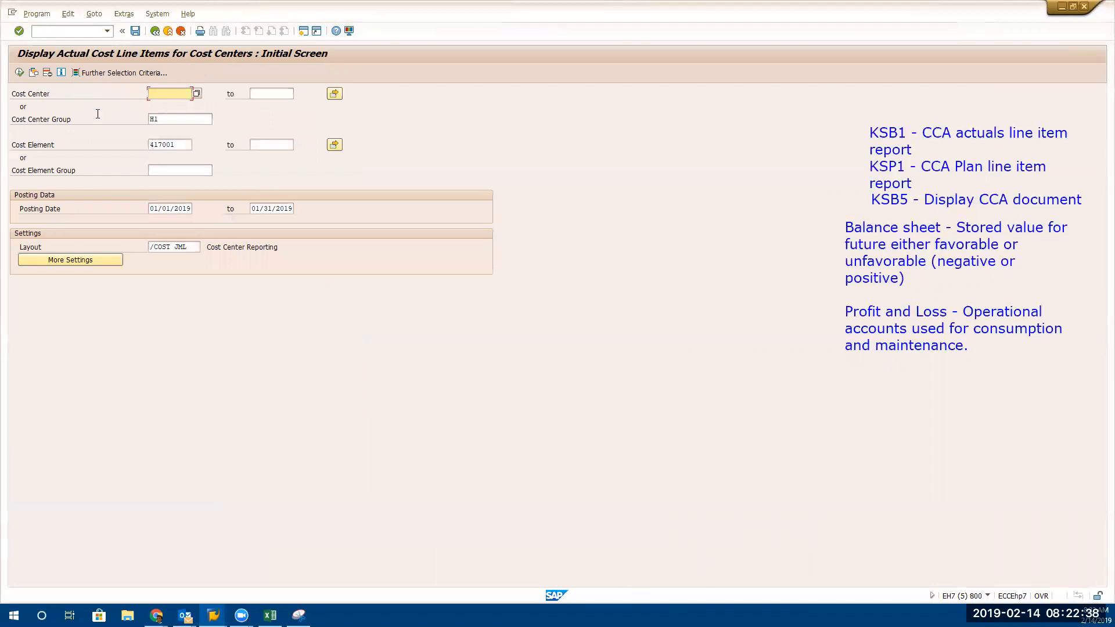
Enter cost center 2200, clear the cost center group, and run the actual line item report
{"action": "left_click", "coordinate": [169, 120]}
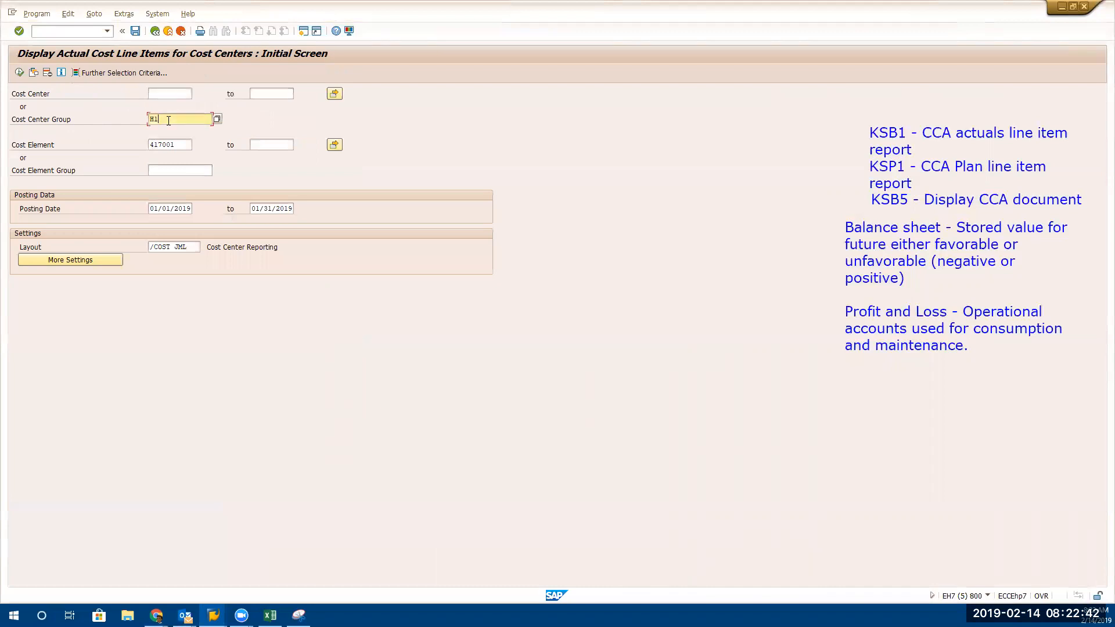
{"action": "double_click", "coordinate": [153, 120]}
{"action": "left_click", "coordinate": [170, 93]}
{"action": "type", "text": "2200"}
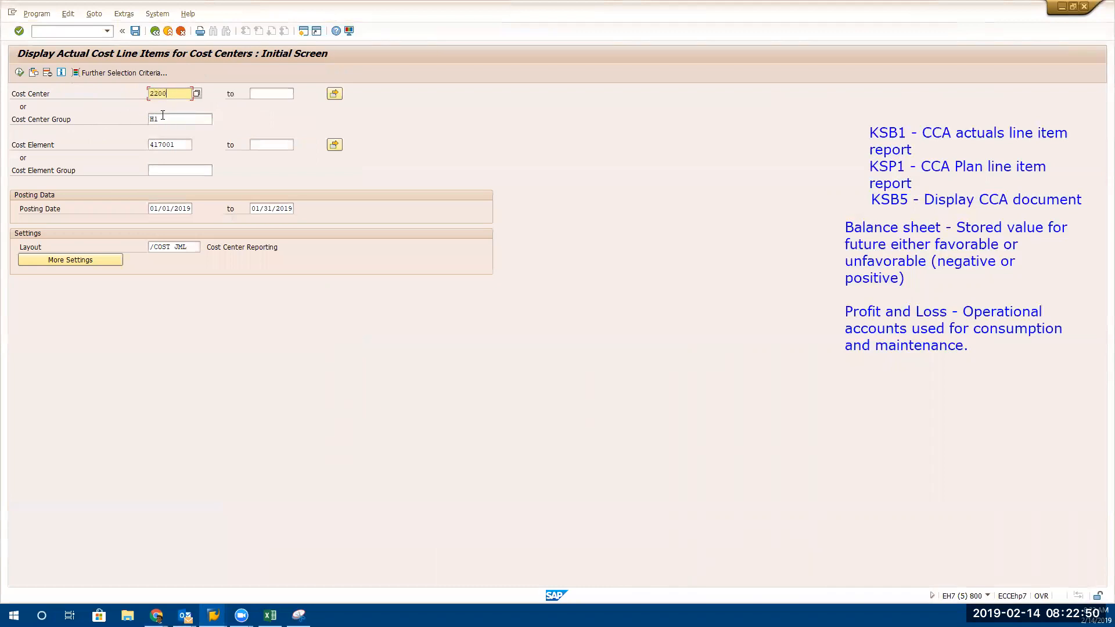
{"action": "left_click", "coordinate": [163, 116]}
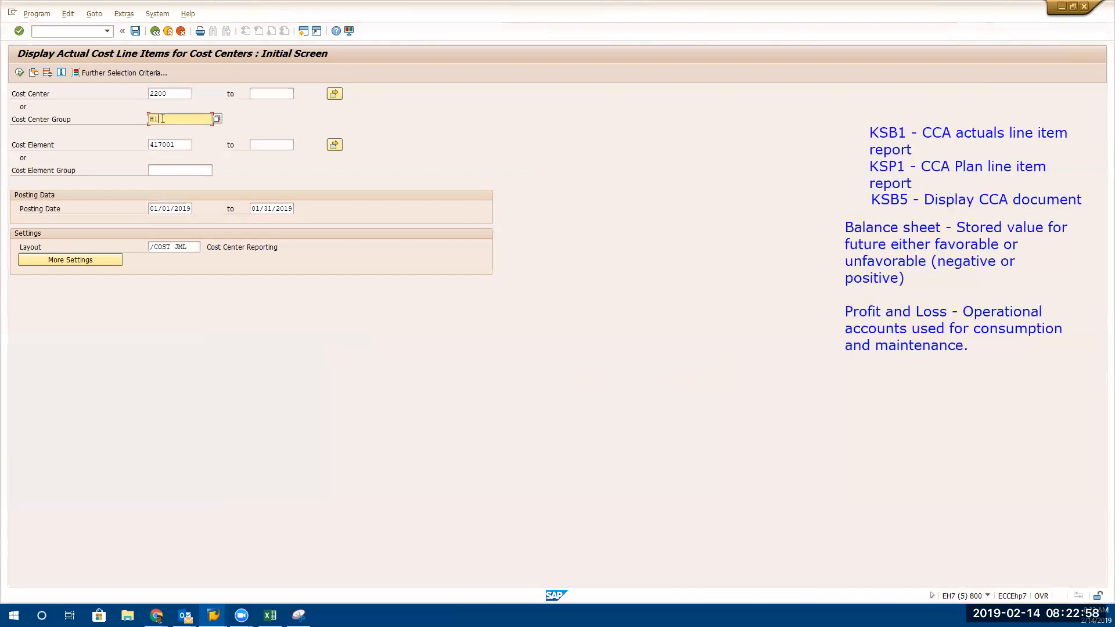
{"action": "key", "text": "BackSpace"}
{"action": "key", "text": "BackSpace"}
{"action": "left_click", "coordinate": [19, 73]}
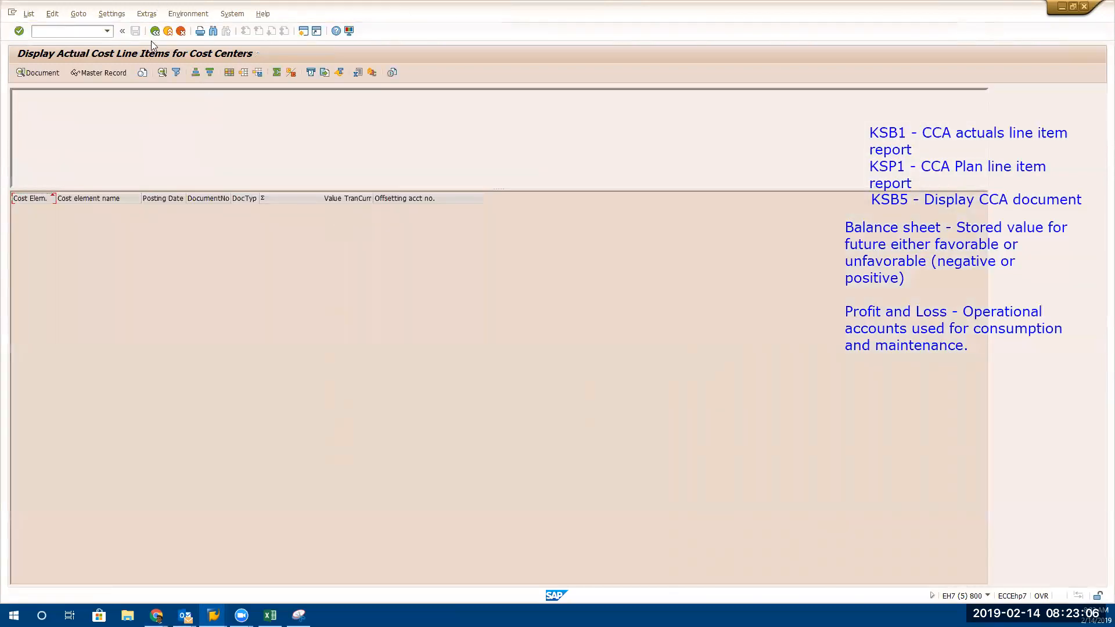
Rerun the report for cost center 2200, view it in the 1SAP Primary cost posting layout, and return to the selection screen
{"action": "left_click", "coordinate": [155, 32]}
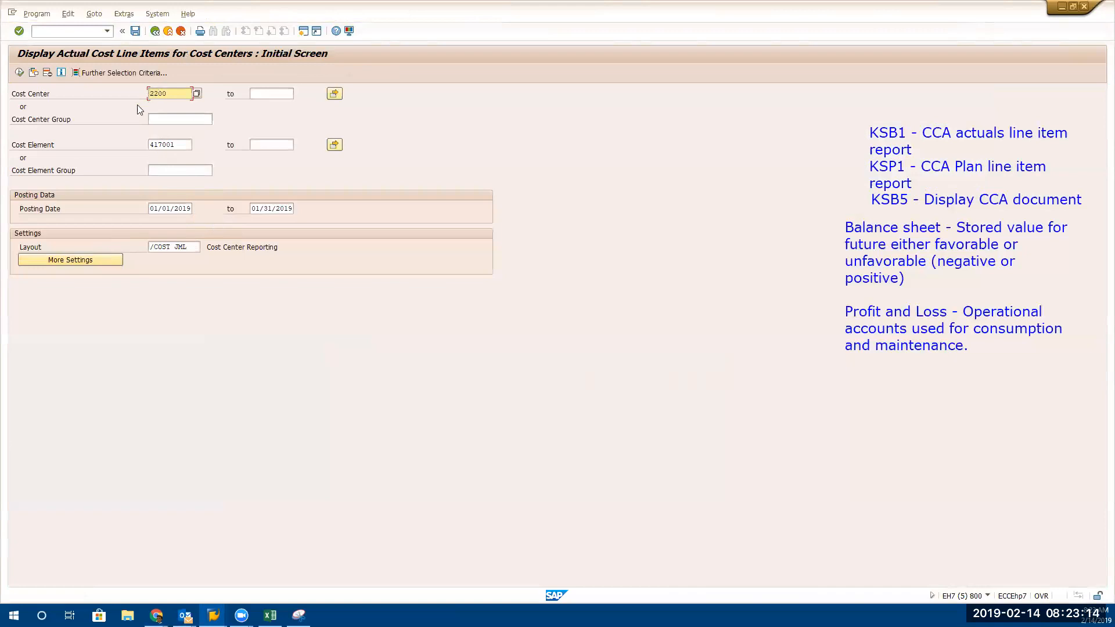
{"action": "left_click", "coordinate": [19, 73]}
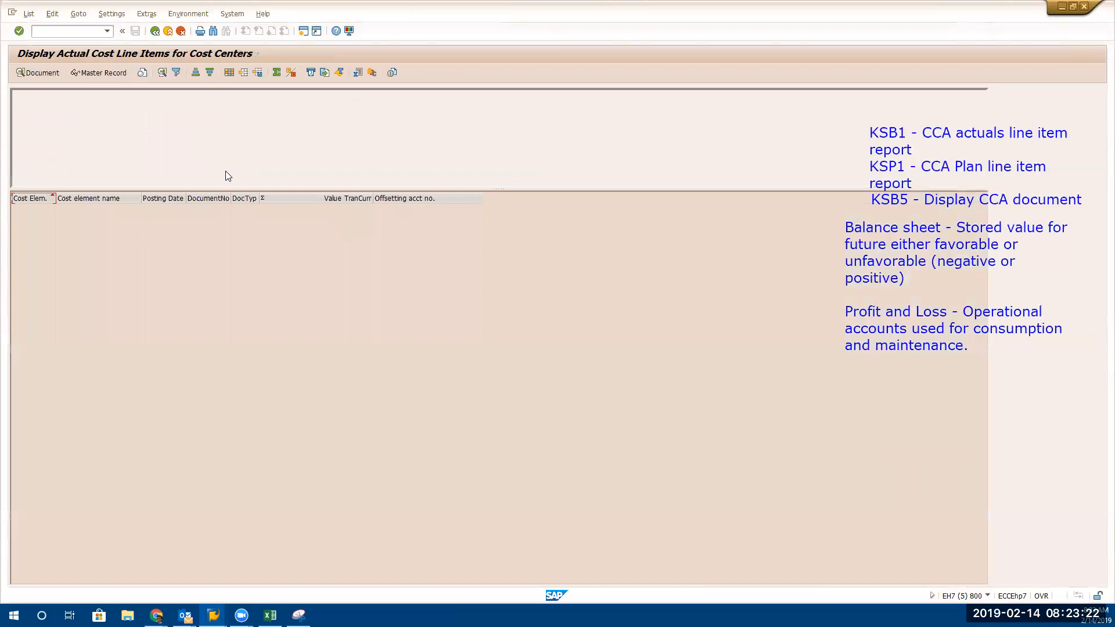
{"action": "left_click", "coordinate": [232, 79]}
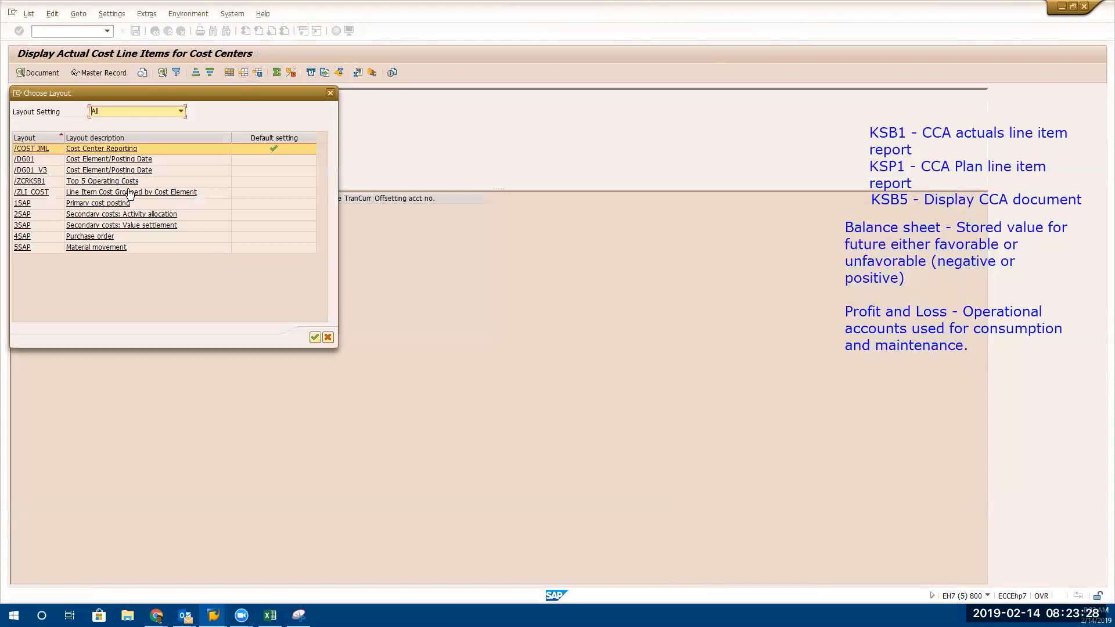
{"action": "left_click", "coordinate": [106, 204]}
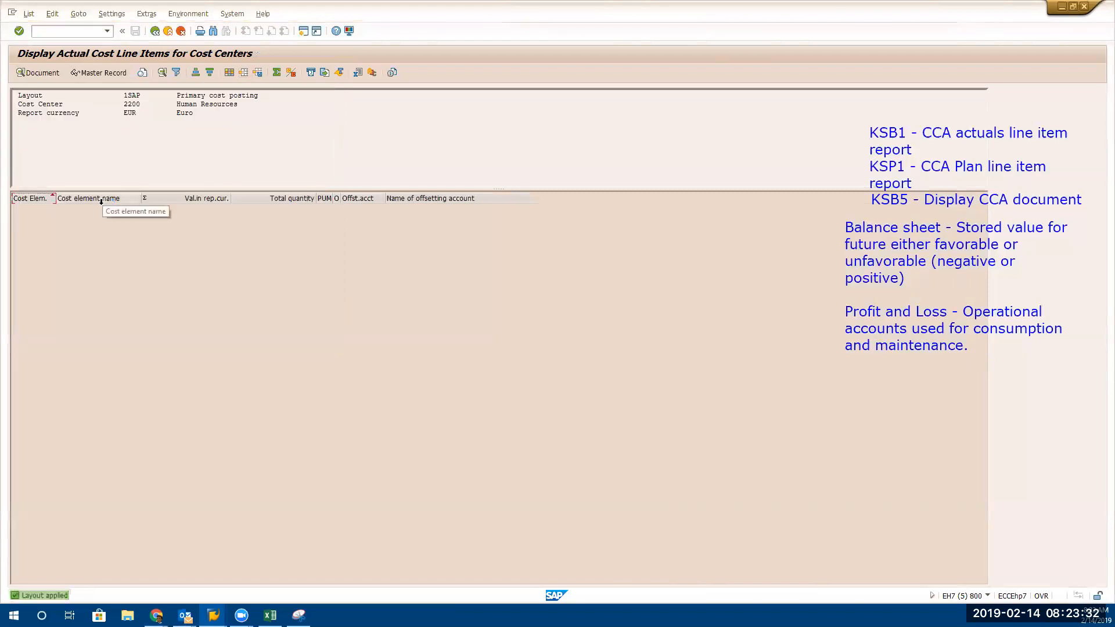
{"action": "left_click", "coordinate": [154, 32]}
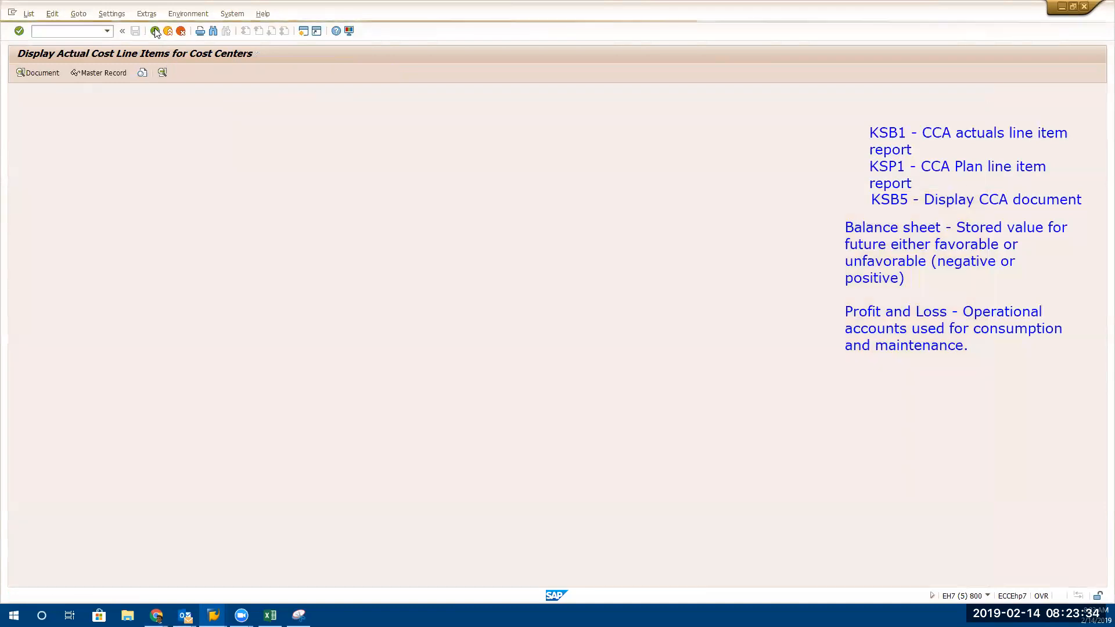
Add company code 1000 as a further selection criterion, save it, and run the actual line item report for cost center 2200
{"action": "left_click", "coordinate": [130, 71]}
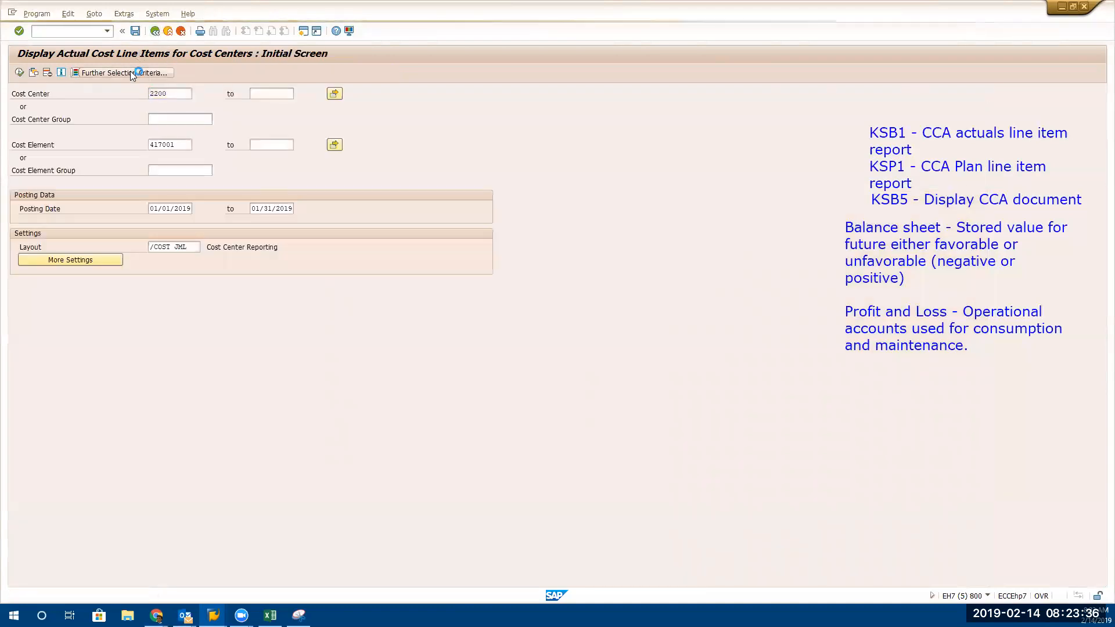
{"action": "left_click", "coordinate": [23, 133]}
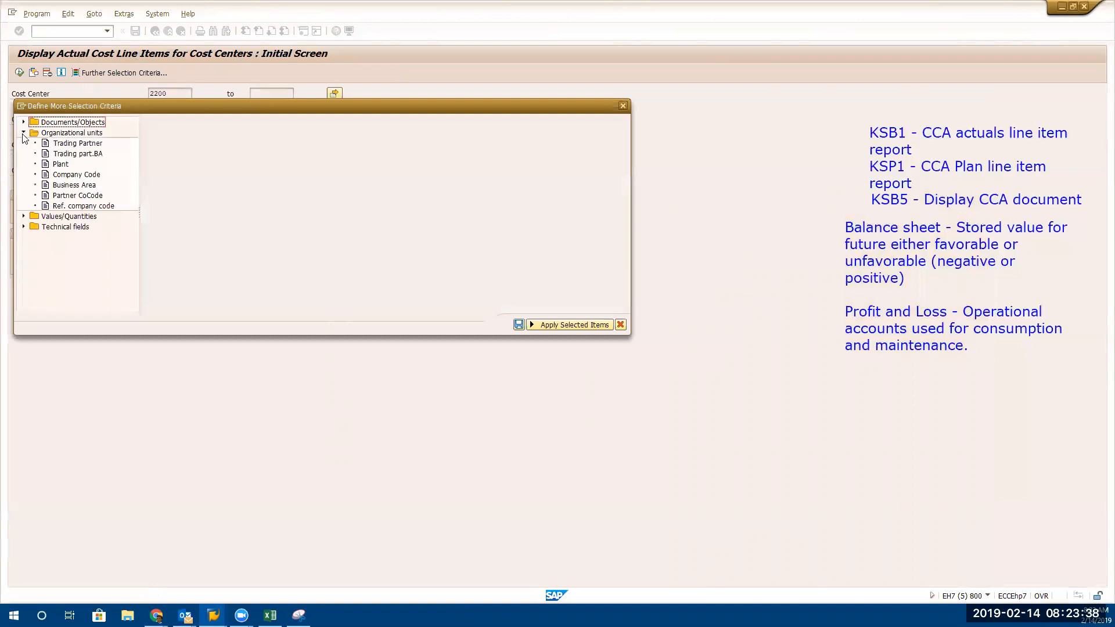
{"action": "left_click", "coordinate": [70, 175]}
{"action": "double_click", "coordinate": [69, 176]}
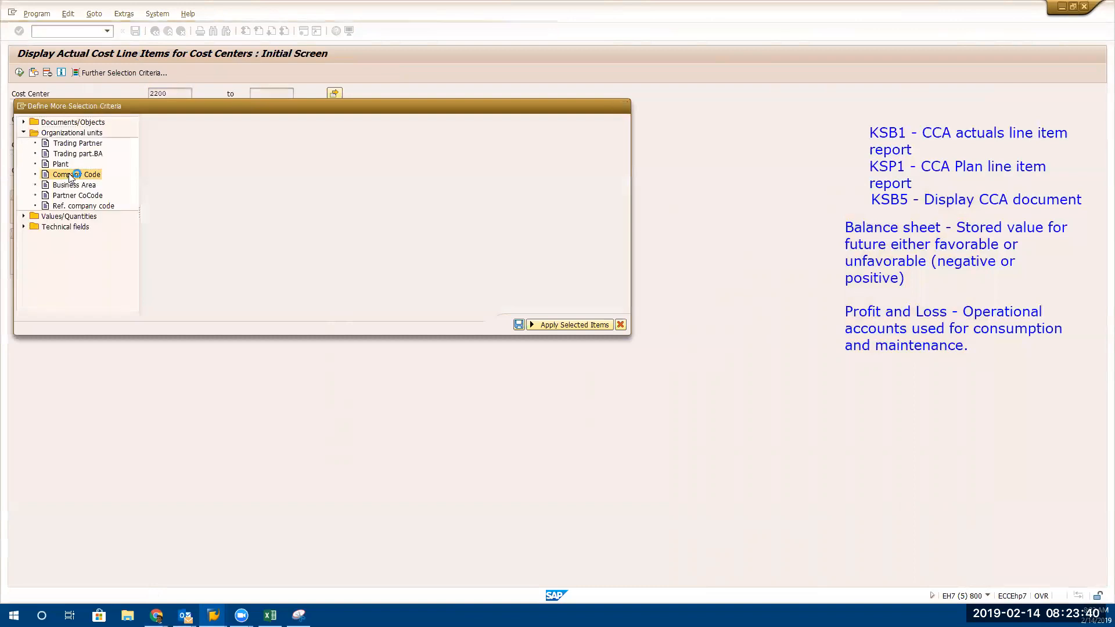
{"action": "left_click", "coordinate": [292, 149]}
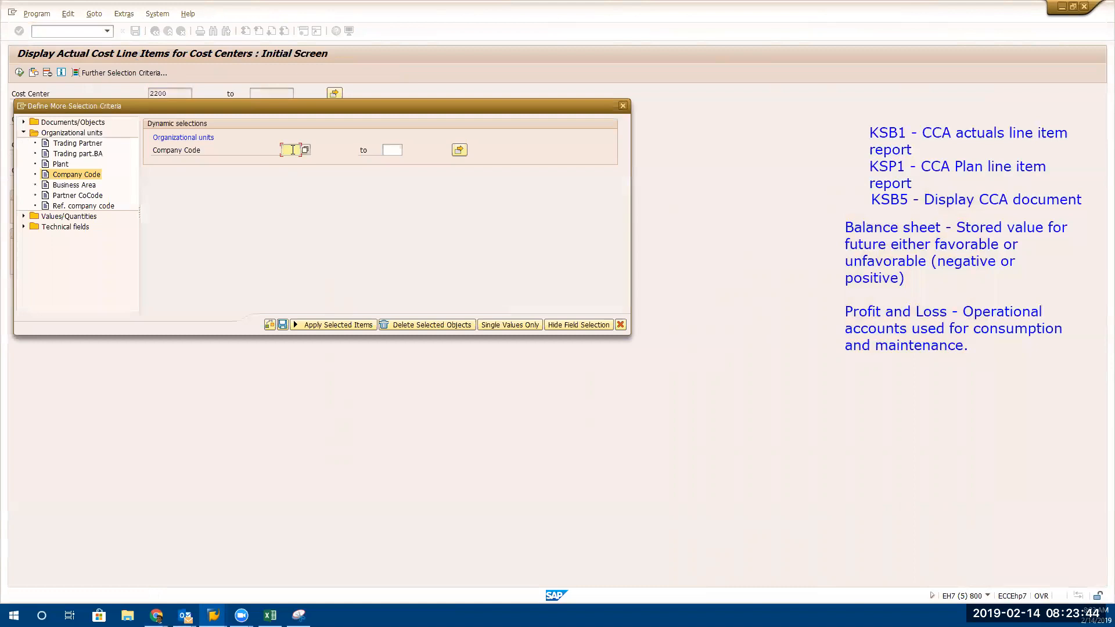
{"action": "type", "text": "1000"}
{"action": "left_click", "coordinate": [282, 328]}
{"action": "left_click", "coordinate": [283, 325]}
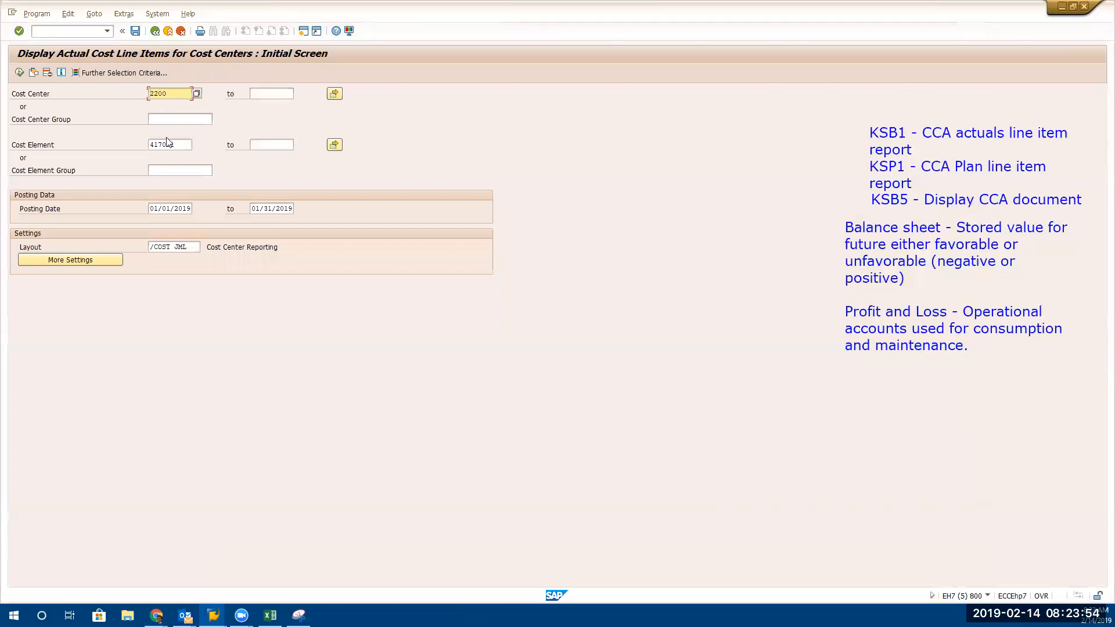
{"action": "left_click", "coordinate": [19, 73]}
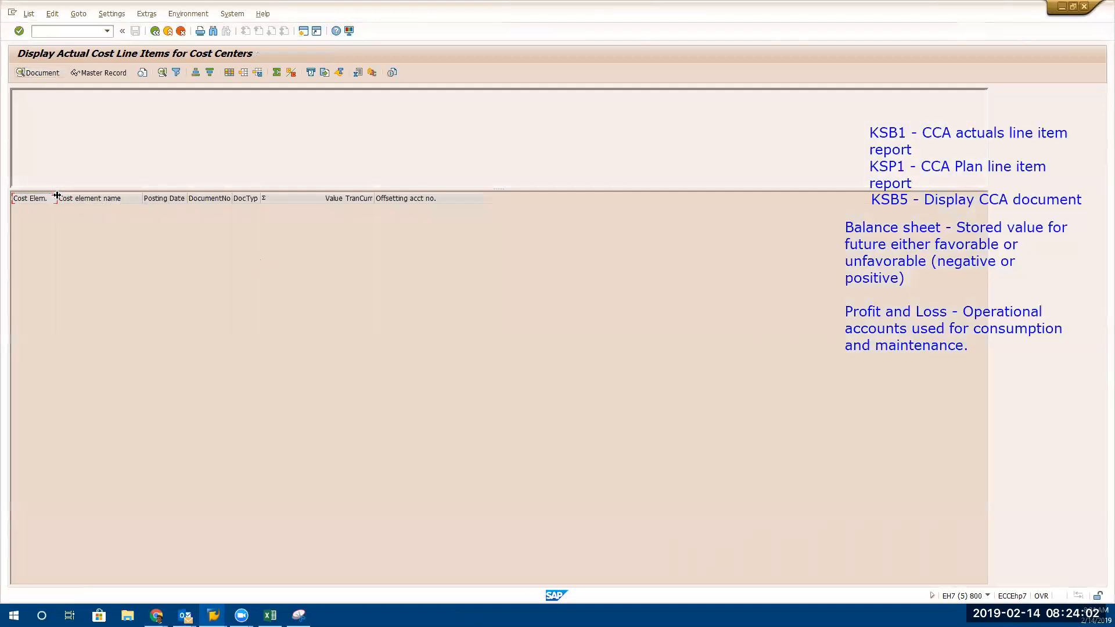
Fit the cost element column's width, and examine the report layout's sort order, filter, view and display settings
{"action": "double_click", "coordinate": [49, 195]}
{"action": "left_click", "coordinate": [231, 75]}
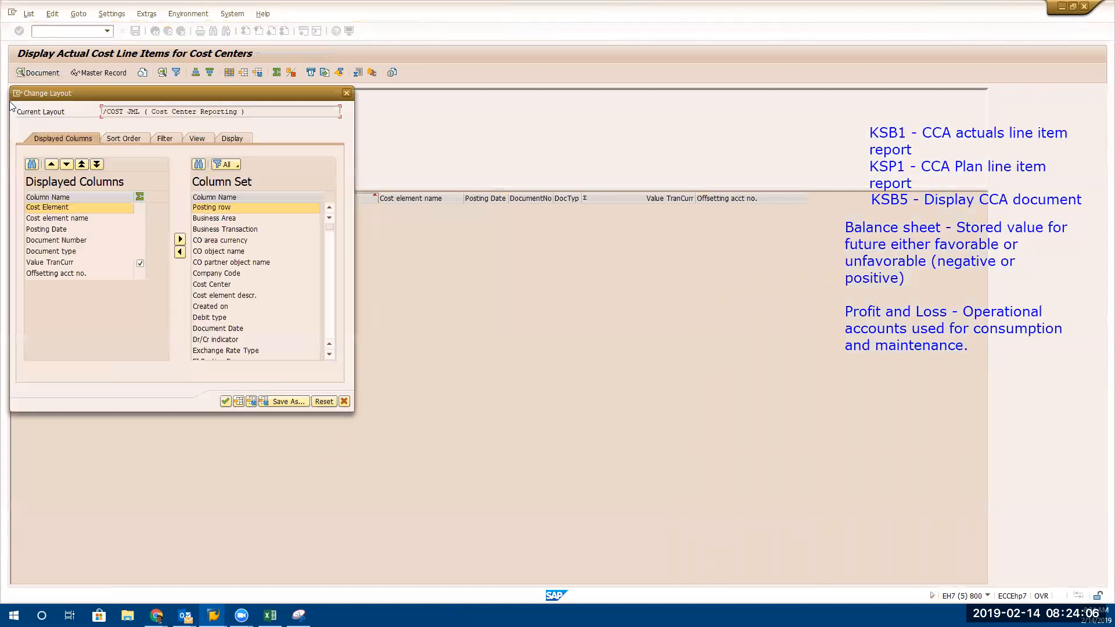
{"action": "left_click", "coordinate": [121, 135]}
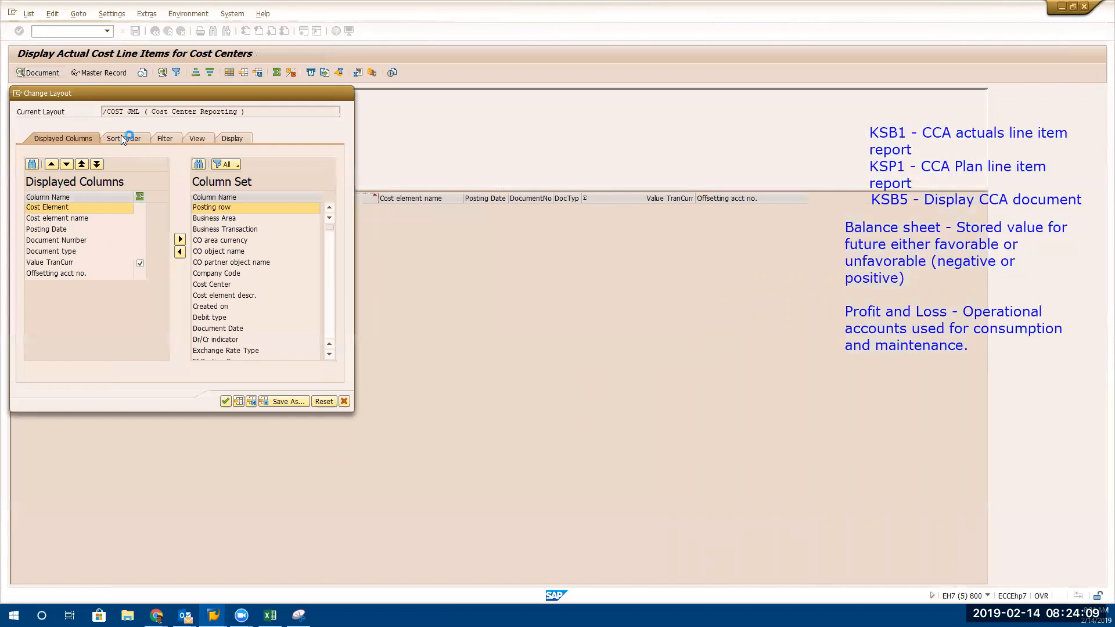
{"action": "left_click", "coordinate": [170, 138]}
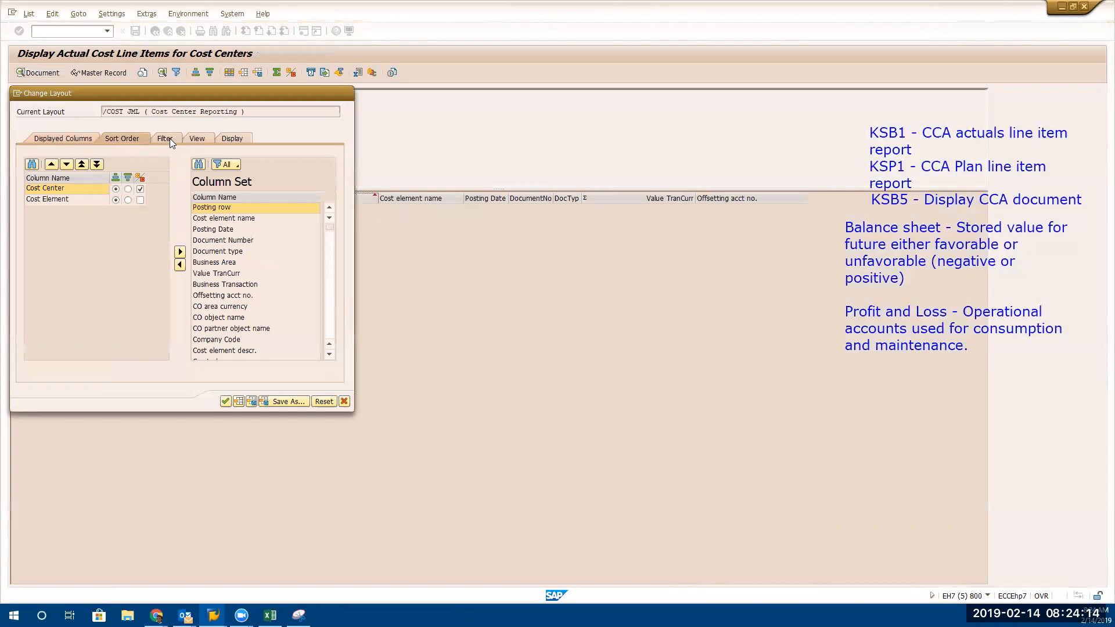
{"action": "left_click", "coordinate": [202, 139]}
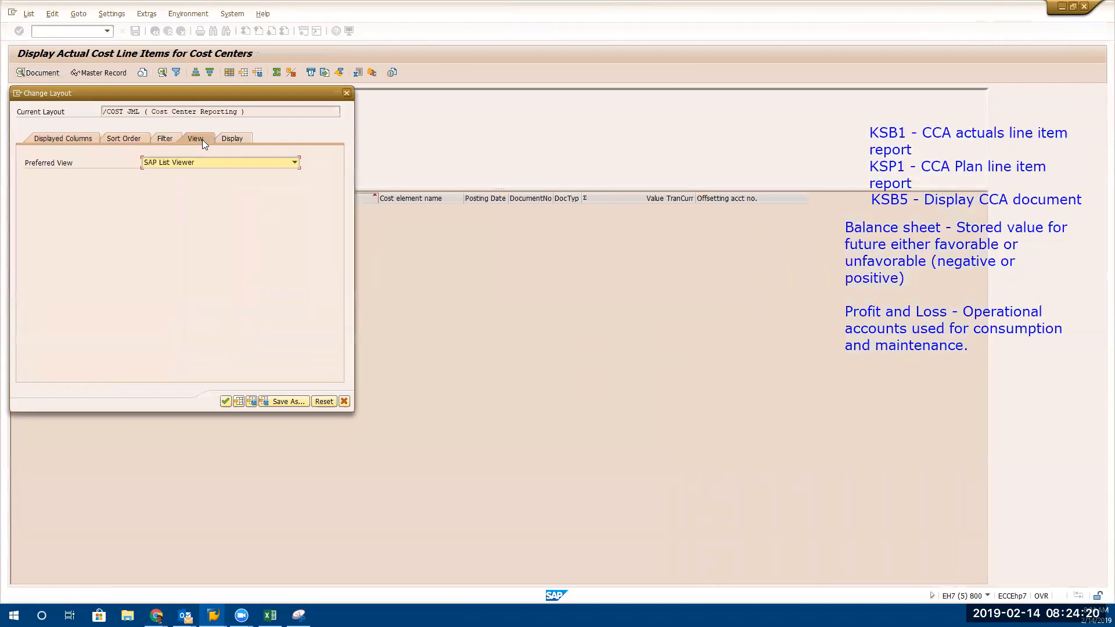
{"action": "left_click", "coordinate": [238, 140]}
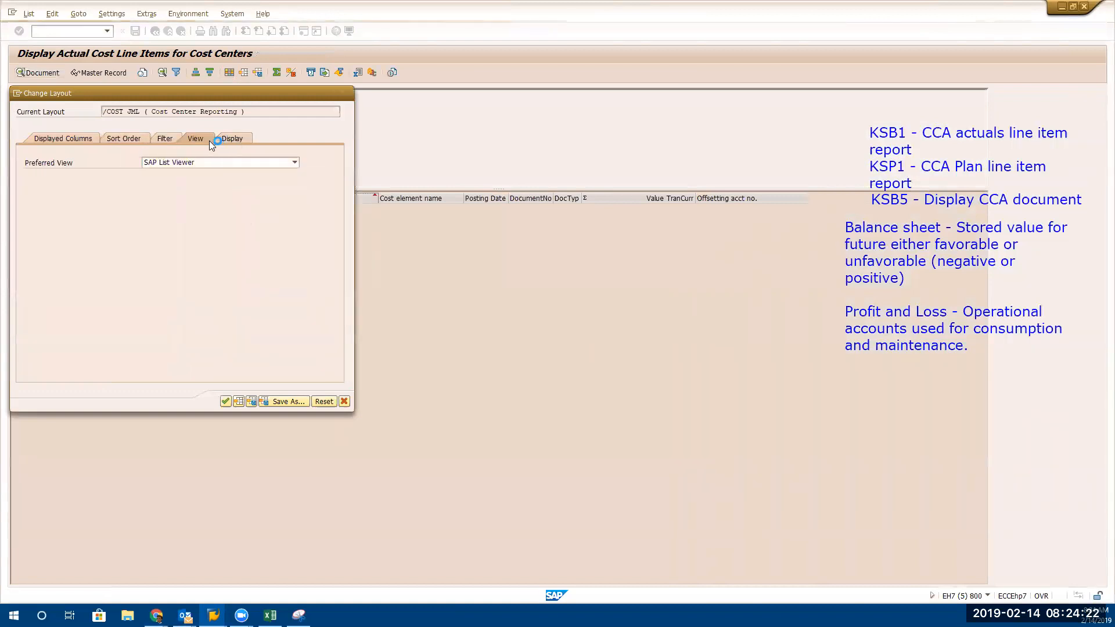
{"action": "left_click", "coordinate": [205, 141]}
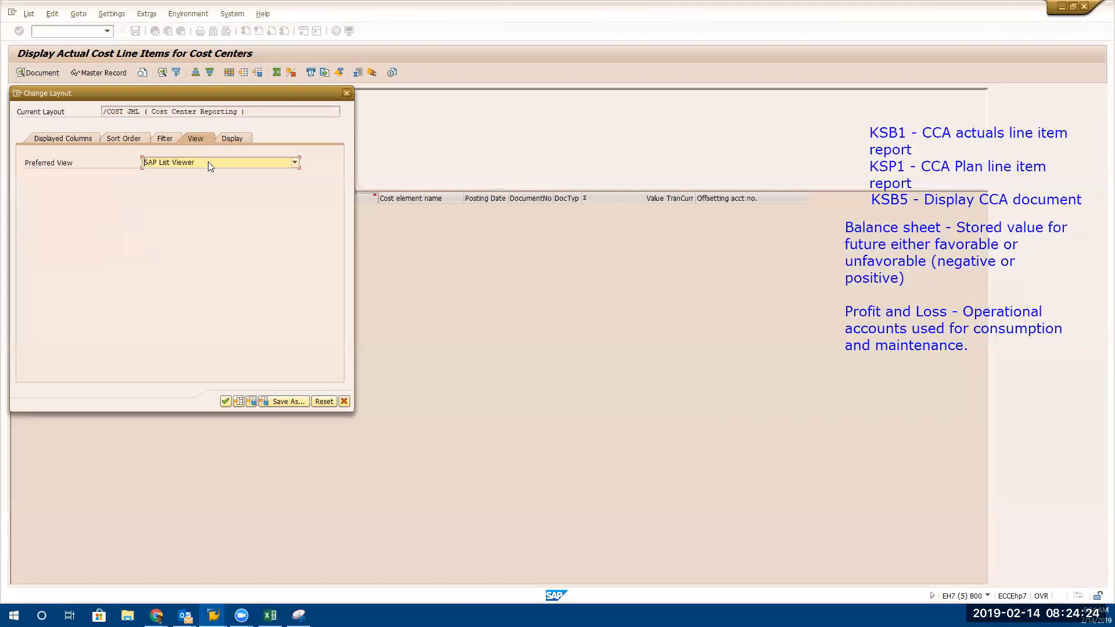
Try to switch the layout's preferred view to Microsoft Excel, dismiss the template selection, and return to the selection screen
{"action": "left_click", "coordinate": [208, 163]}
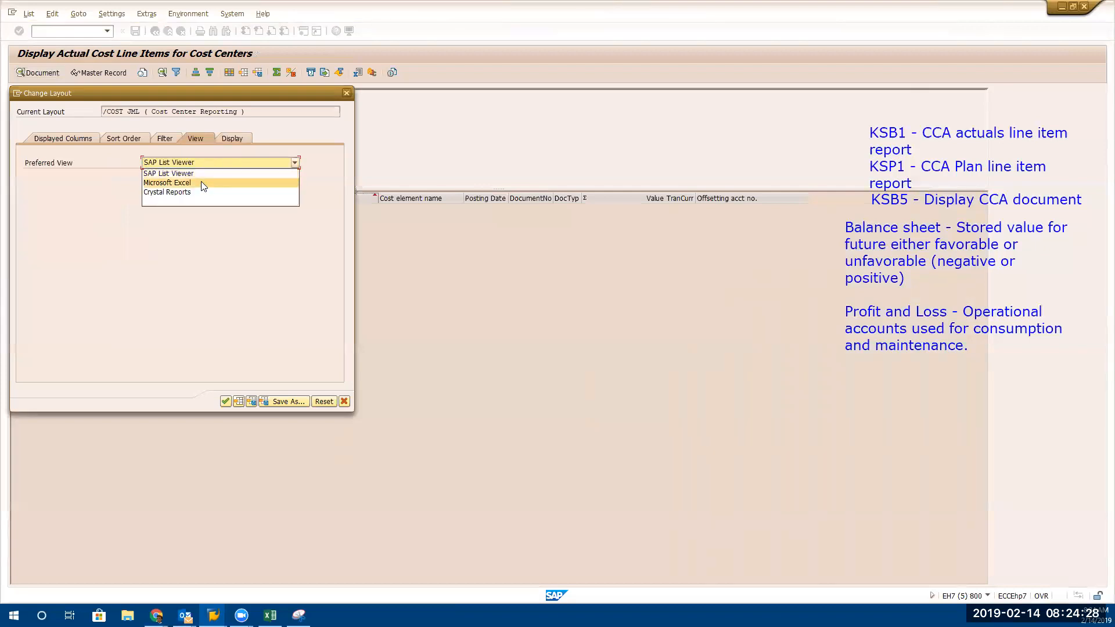
{"action": "left_click", "coordinate": [201, 183]}
{"action": "left_click", "coordinate": [225, 402]}
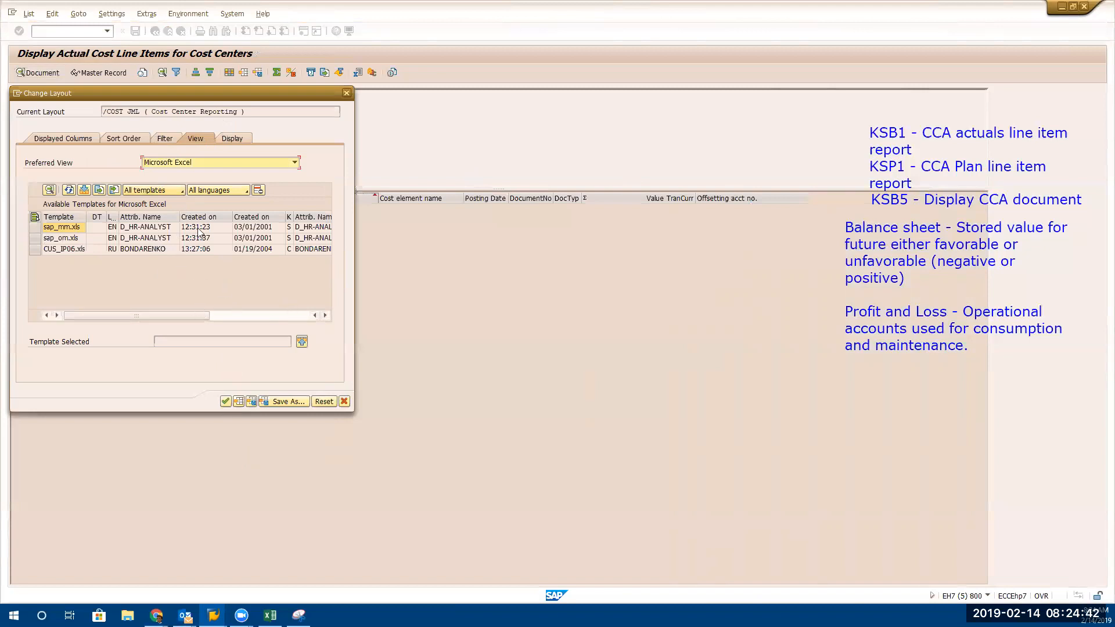
{"action": "left_click", "coordinate": [164, 137]}
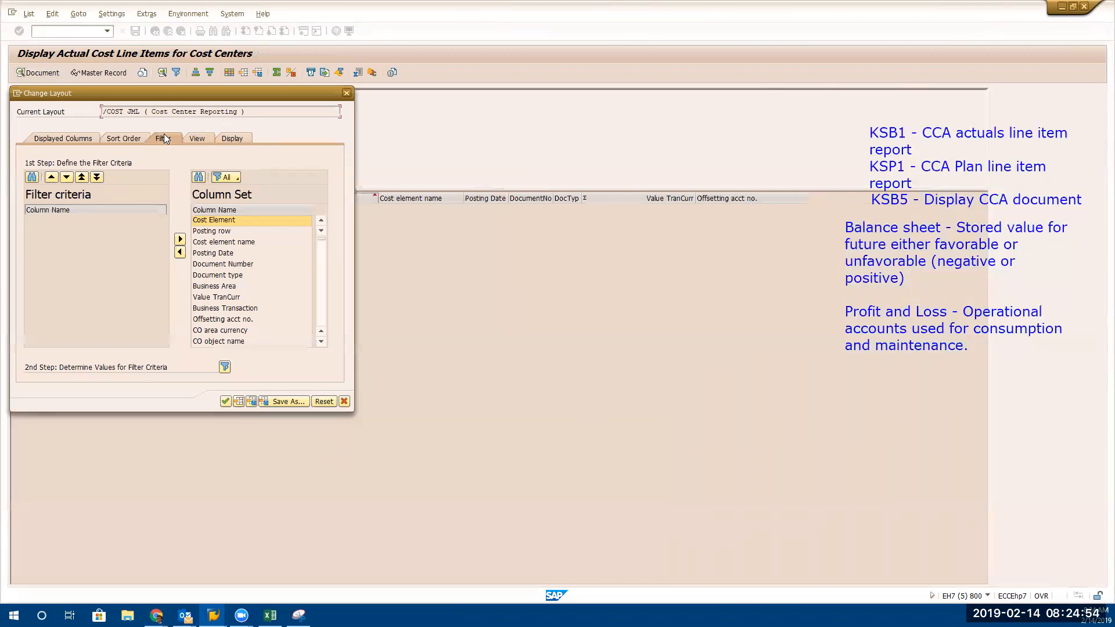
{"action": "left_click", "coordinate": [201, 139]}
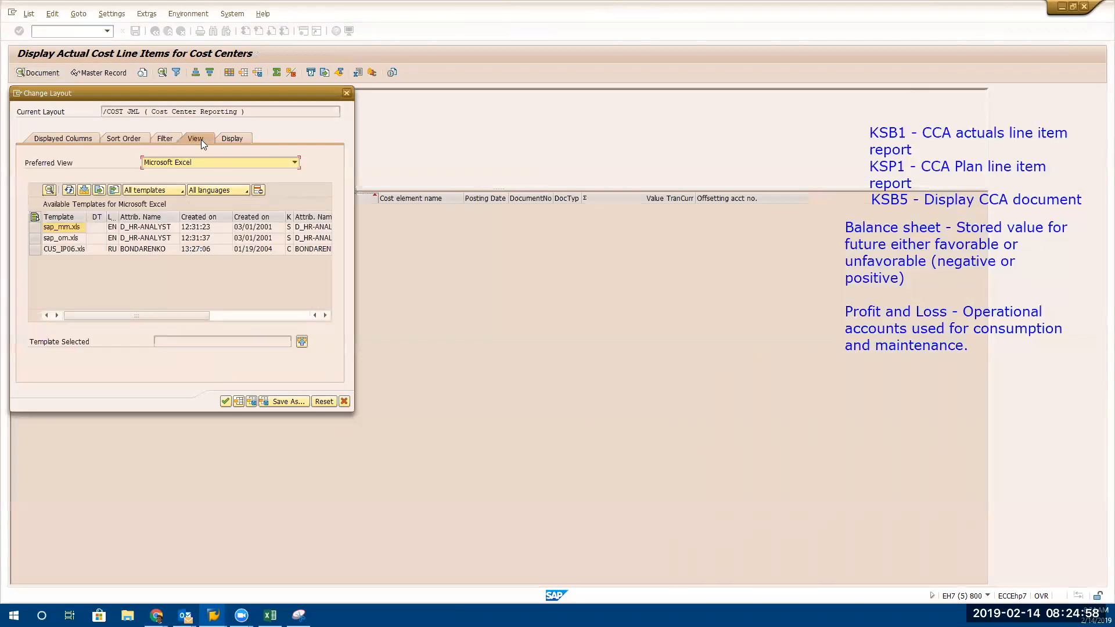
{"action": "left_click", "coordinate": [230, 141]}
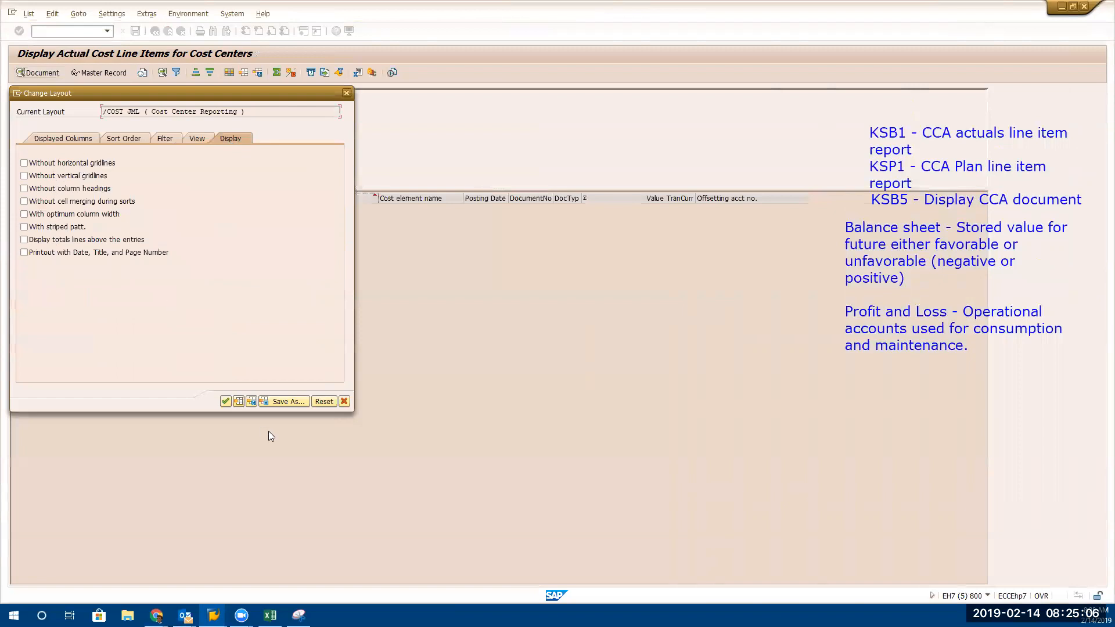
{"action": "left_click", "coordinate": [226, 401]}
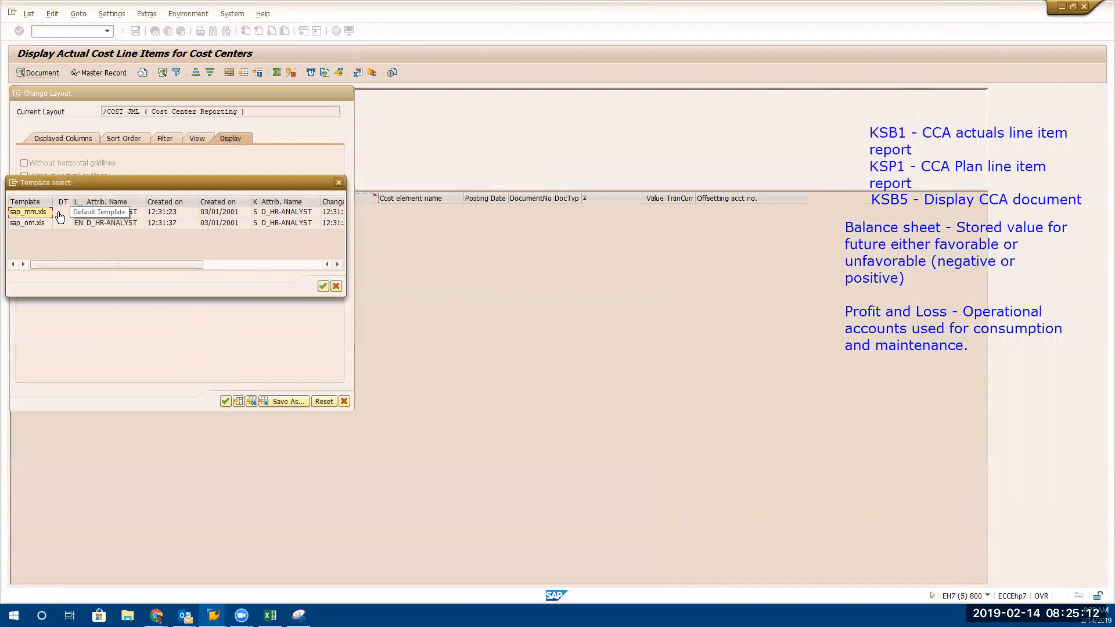
{"action": "left_click", "coordinate": [323, 287]}
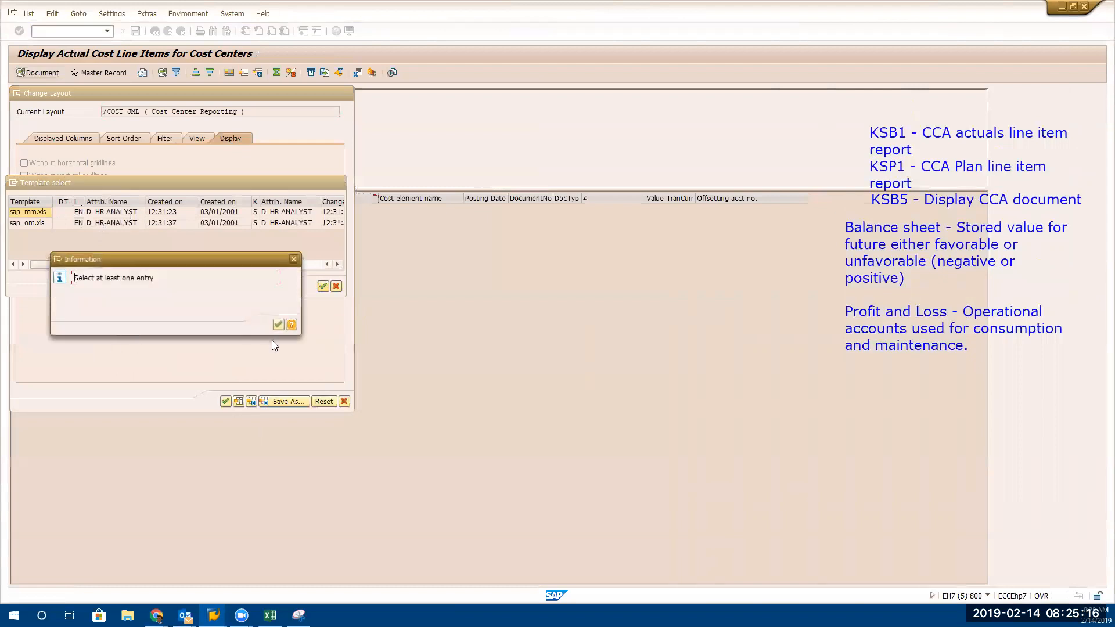
{"action": "left_click", "coordinate": [293, 259]}
{"action": "left_click", "coordinate": [336, 286]}
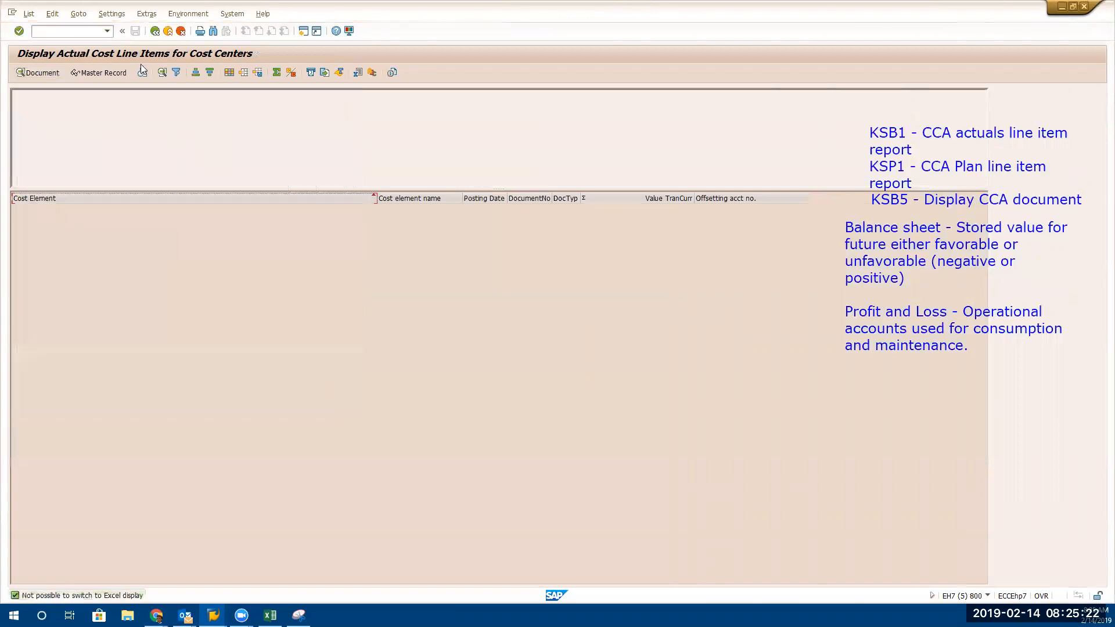
{"action": "left_click", "coordinate": [155, 31]}
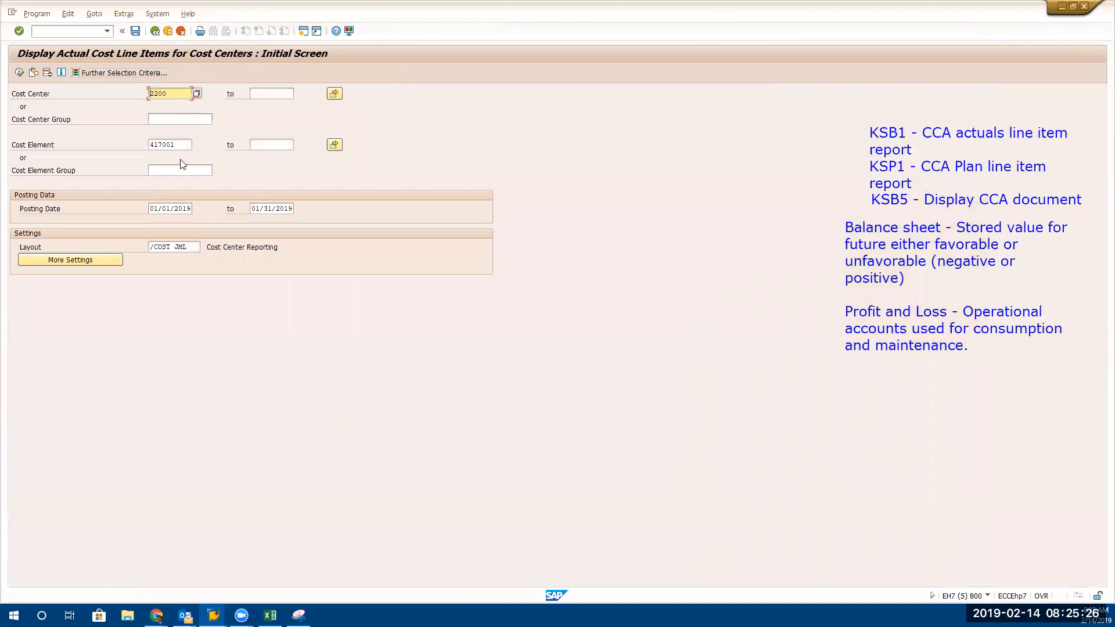
Replace the report layout with 1SAP and run the actual line item report
{"action": "left_click", "coordinate": [193, 248]}
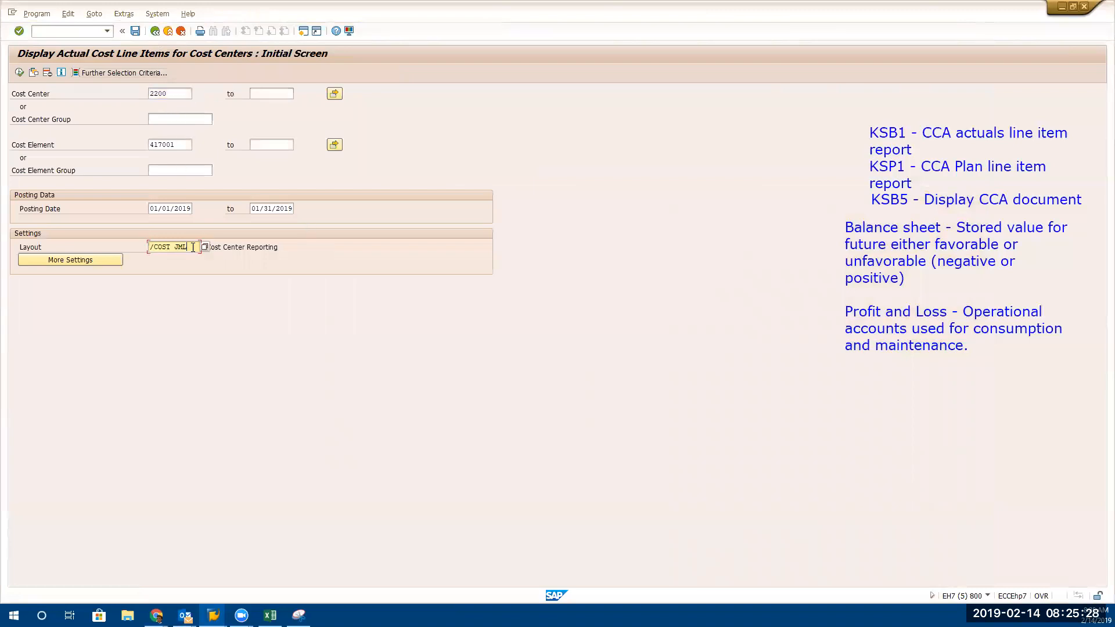
{"action": "left_click_drag", "start_coordinate": [193, 247], "coordinate": [34, 254]}
{"action": "key", "text": "BackSpace"}
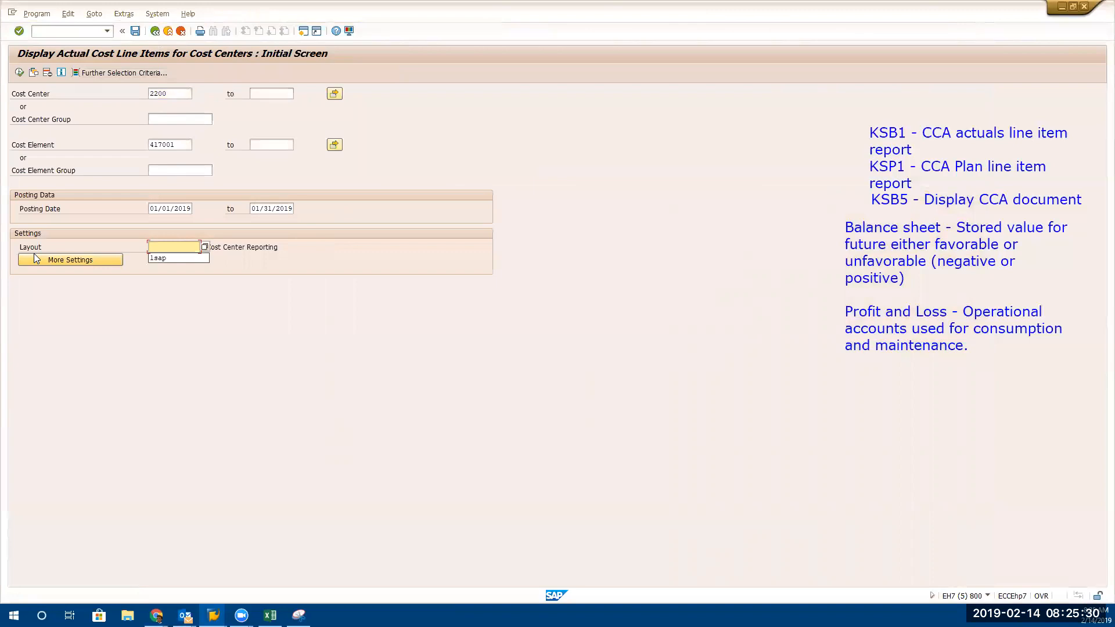
{"action": "left_click", "coordinate": [189, 250]}
{"action": "left_click", "coordinate": [189, 250]}
{"action": "left_click", "coordinate": [184, 257]}
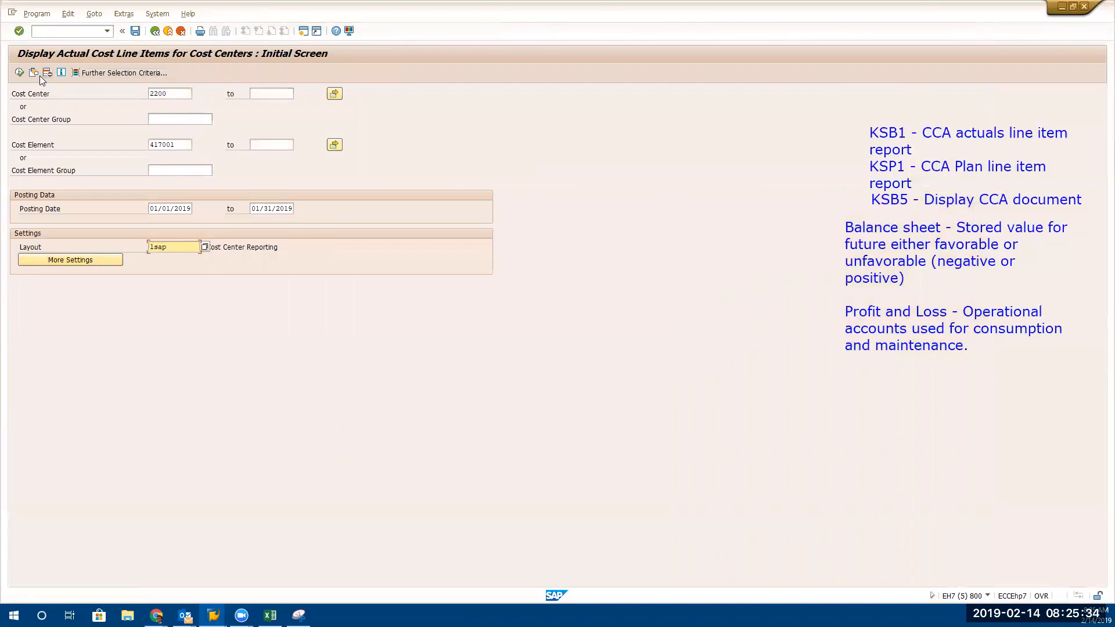
{"action": "left_click", "coordinate": [19, 73]}
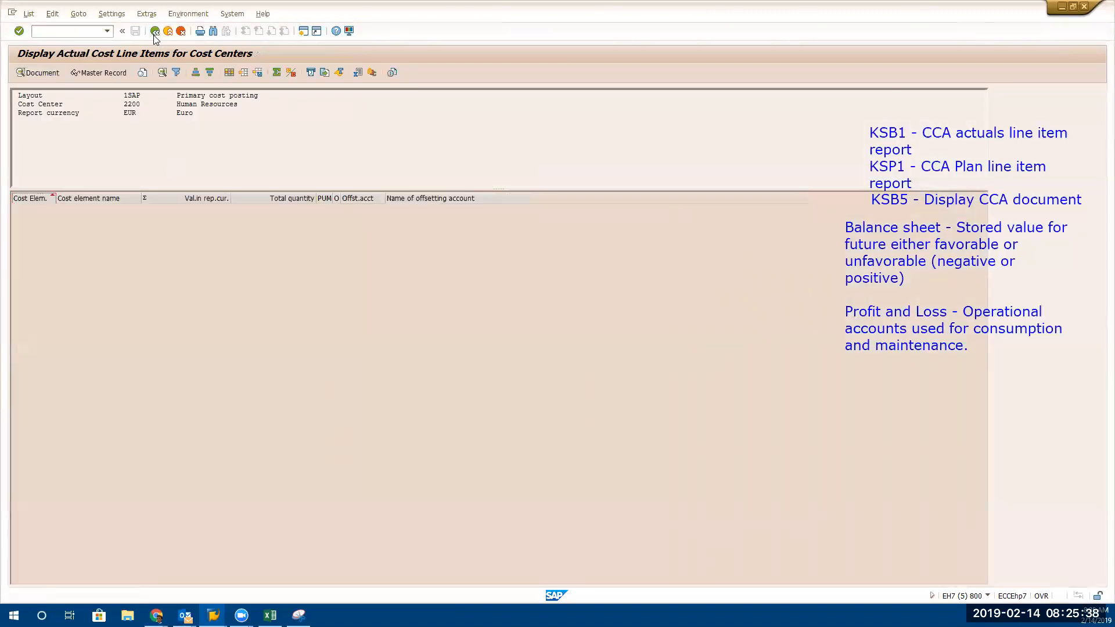
Return to the selection screen, clear the cost element, and rerun the report for cost center 2200
{"action": "left_click", "coordinate": [155, 30]}
{"action": "double_click", "coordinate": [182, 144]}
{"action": "key", "text": "Delete"}
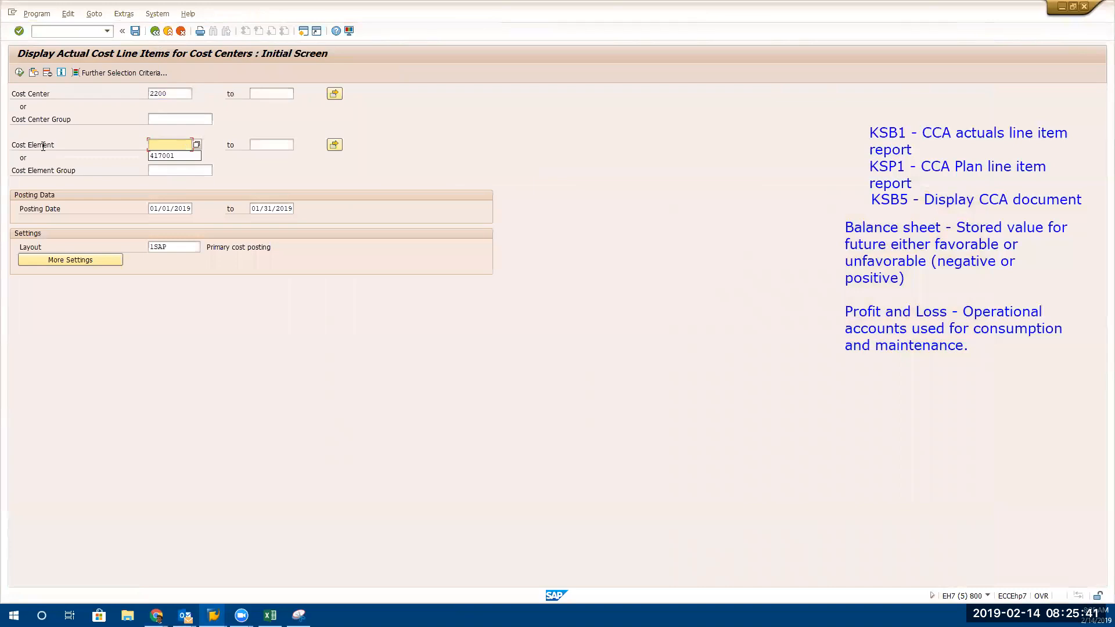
{"action": "left_click", "coordinate": [20, 73]}
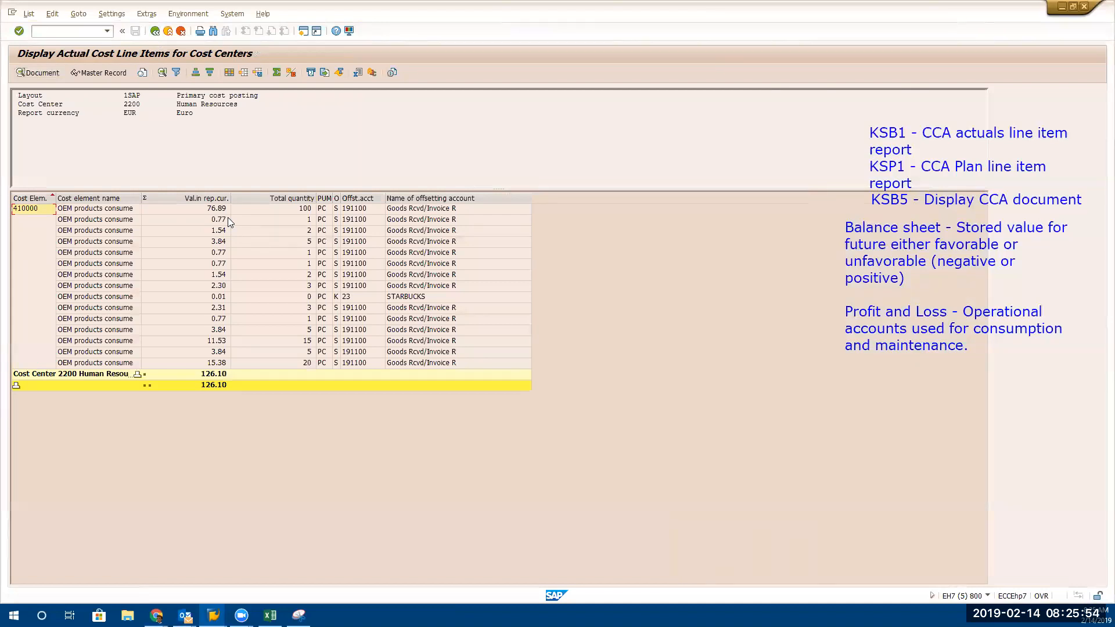
Switch to the spool request session, open the distribution output to check its cost element, and switch back to the line item report
{"action": "key", "text": "alt+Tab"}
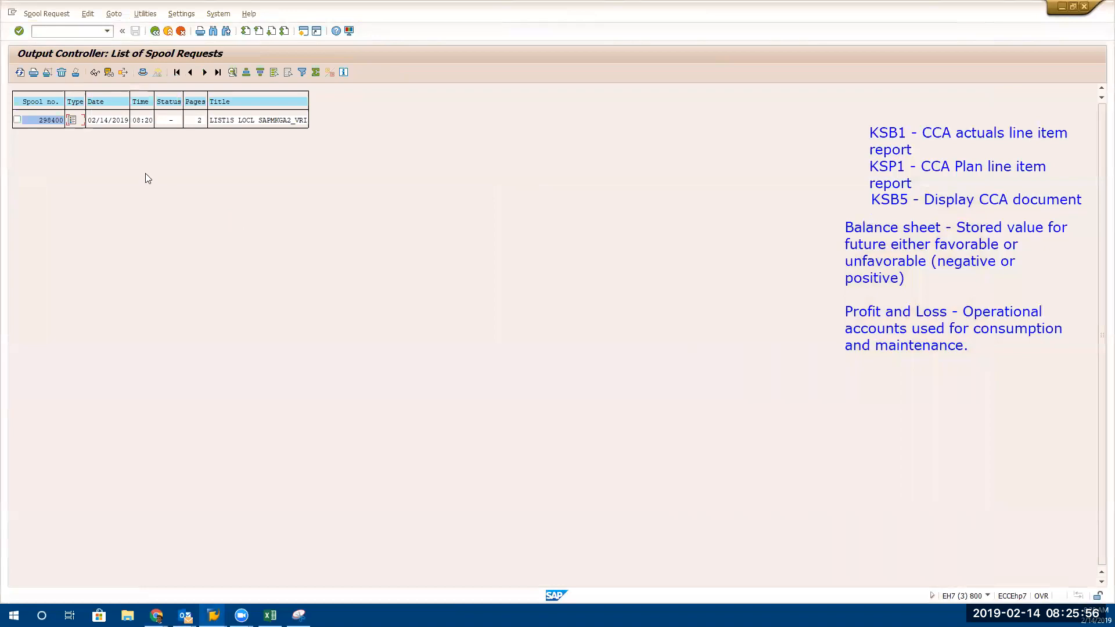
{"action": "left_click", "coordinate": [72, 120]}
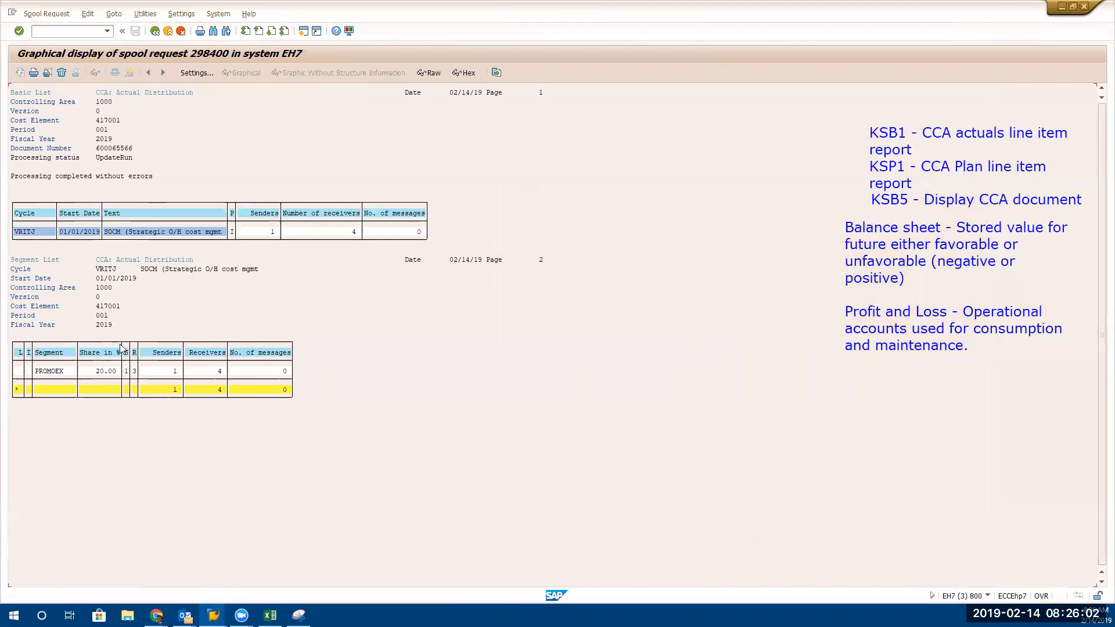
{"action": "key", "text": "alt+Tab"}
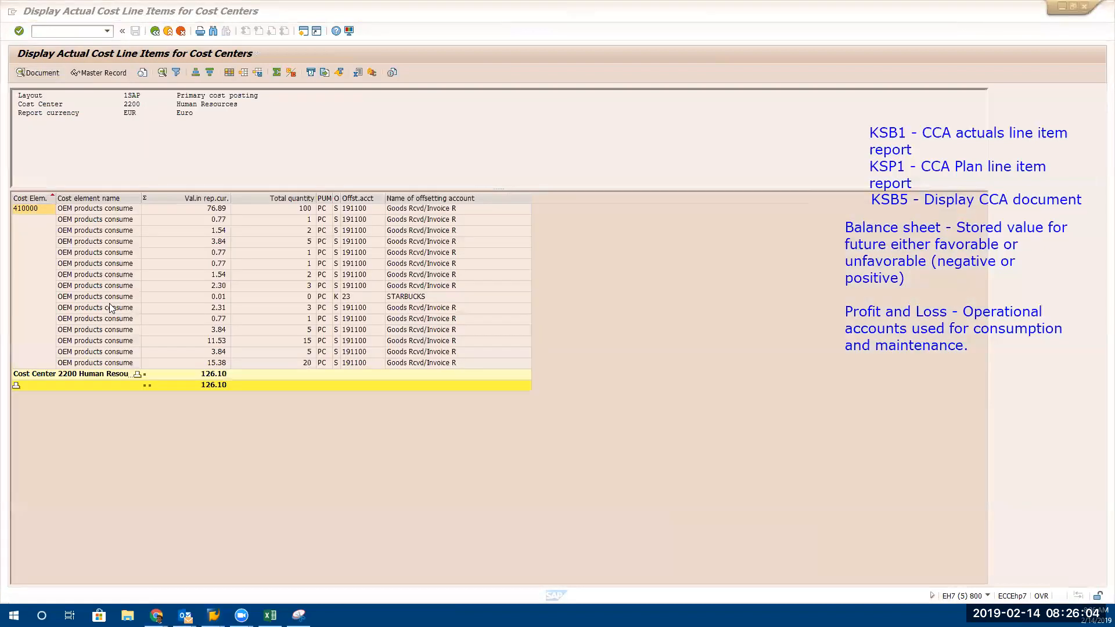
Exit the list, set the cost element to 417001, rerun the report, and leave the resulting list
{"action": "left_click", "coordinate": [155, 32]}
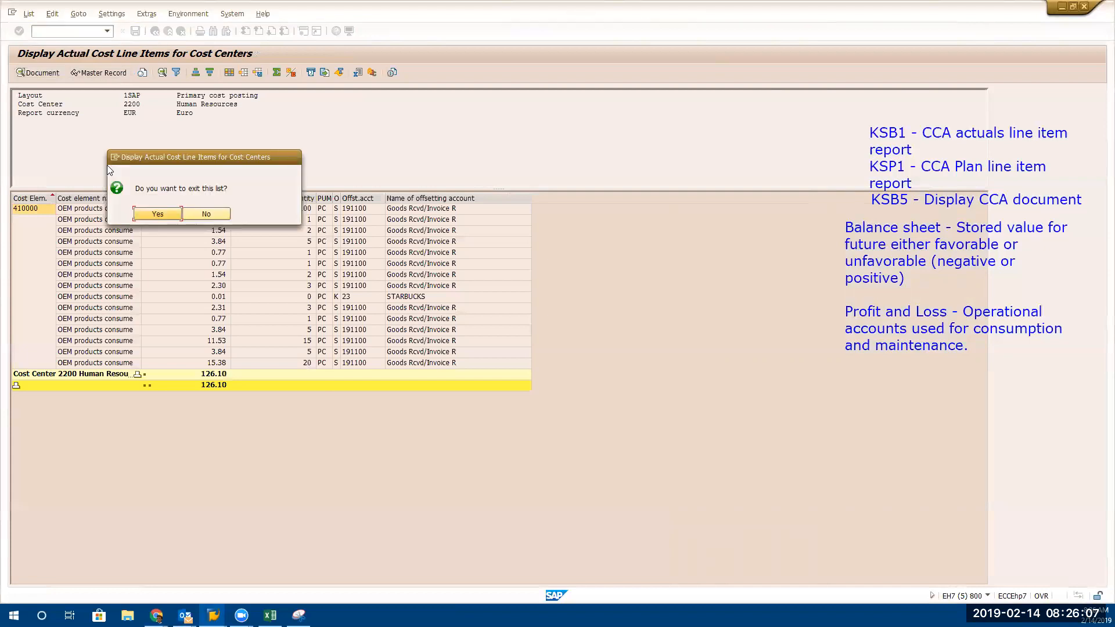
{"action": "left_click", "coordinate": [157, 215]}
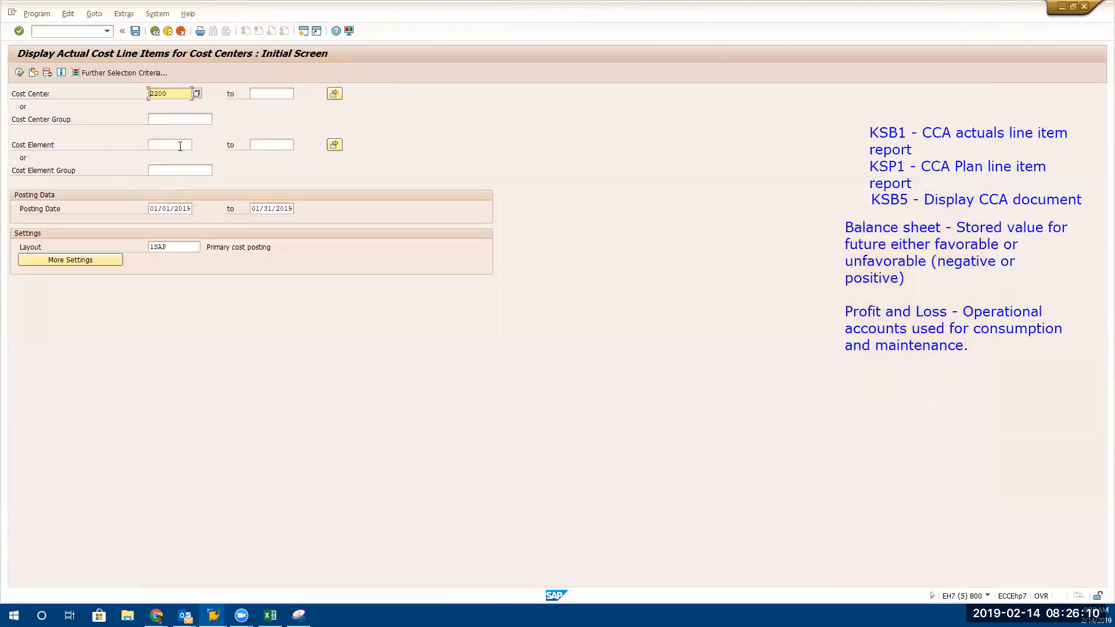
{"action": "left_click", "coordinate": [180, 147]}
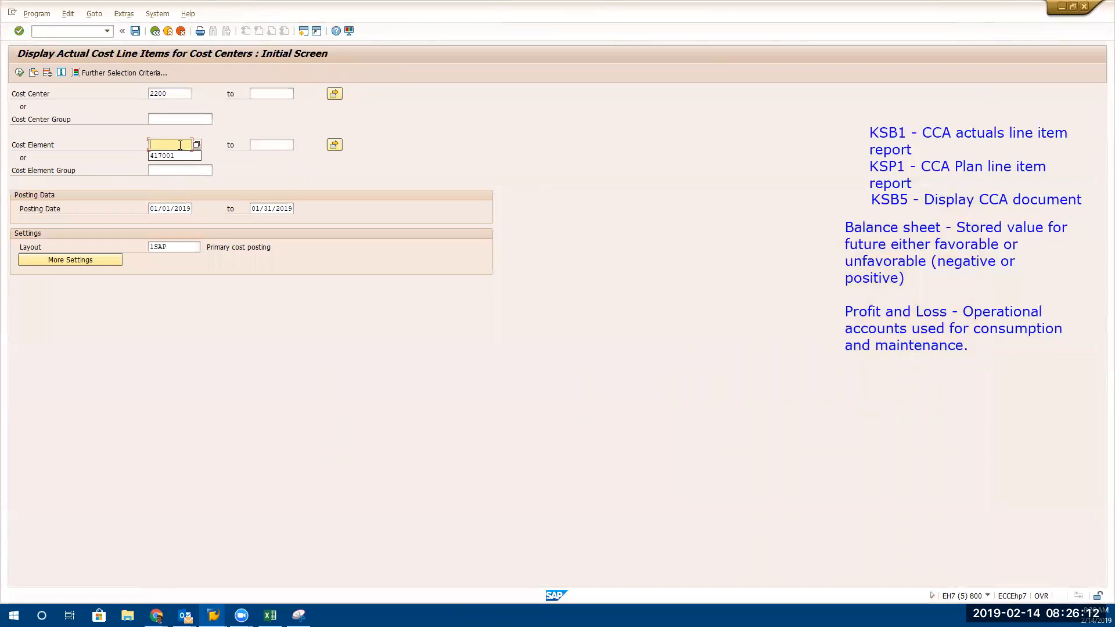
{"action": "type", "text": "417001"}
{"action": "left_click", "coordinate": [19, 73]}
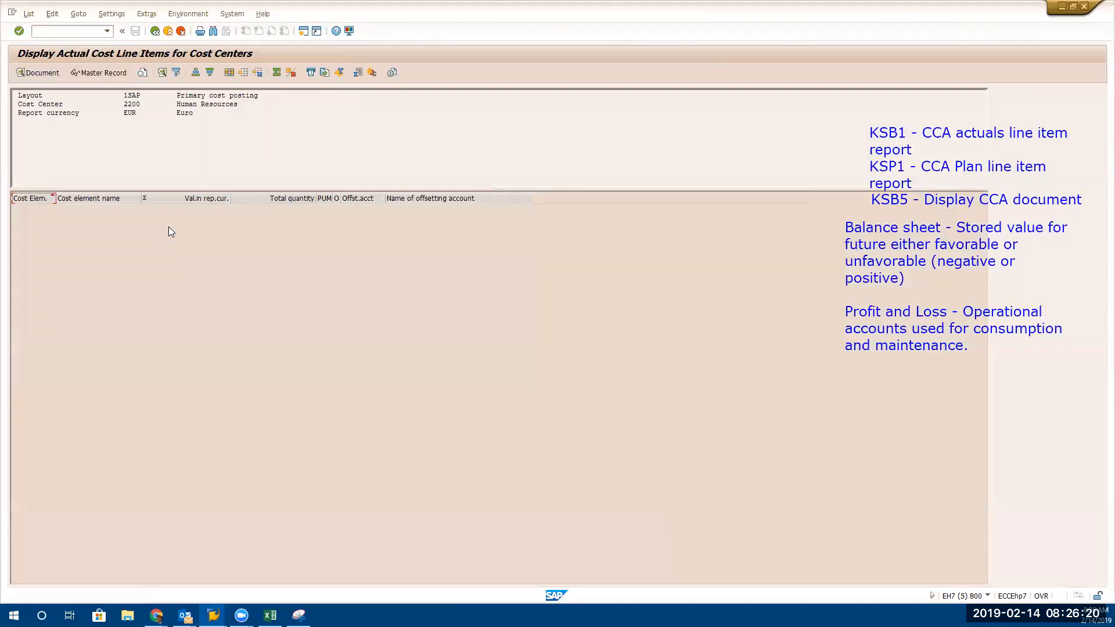
{"action": "left_click", "coordinate": [155, 32]}
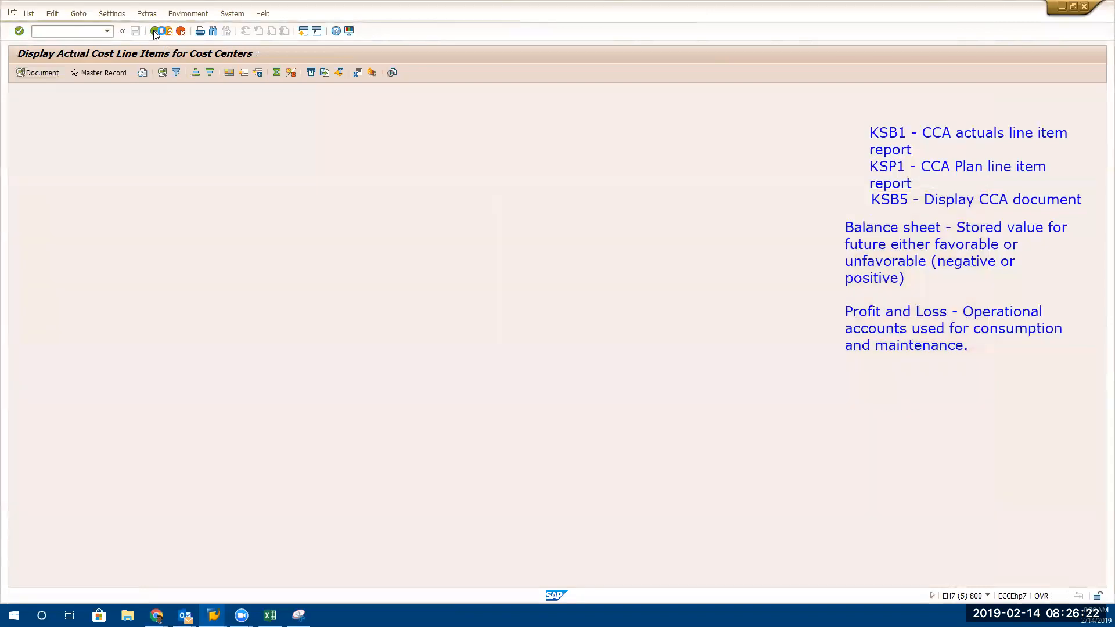
Switch to the KSB1 Report workbook in Excel to review its cost lines, and return to the SAP spool display of the distribution
{"action": "key", "text": "alt+Tab"}
{"action": "key", "text": "alt+Tab"}
{"action": "key", "text": "alt+Tab"}
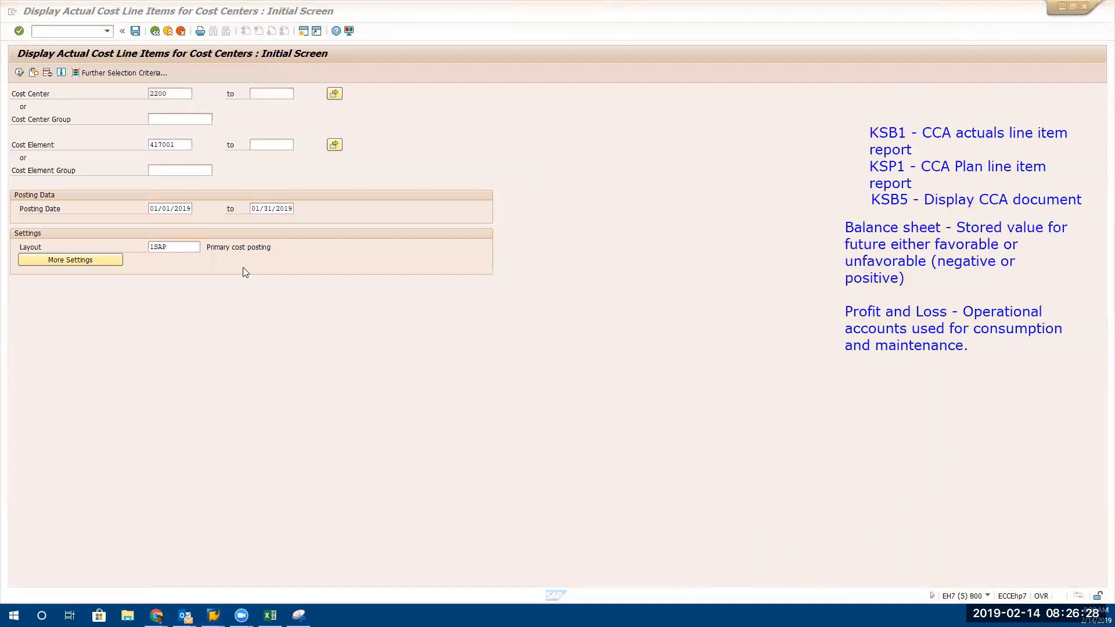
{"action": "key", "text": "alt+Tab"}
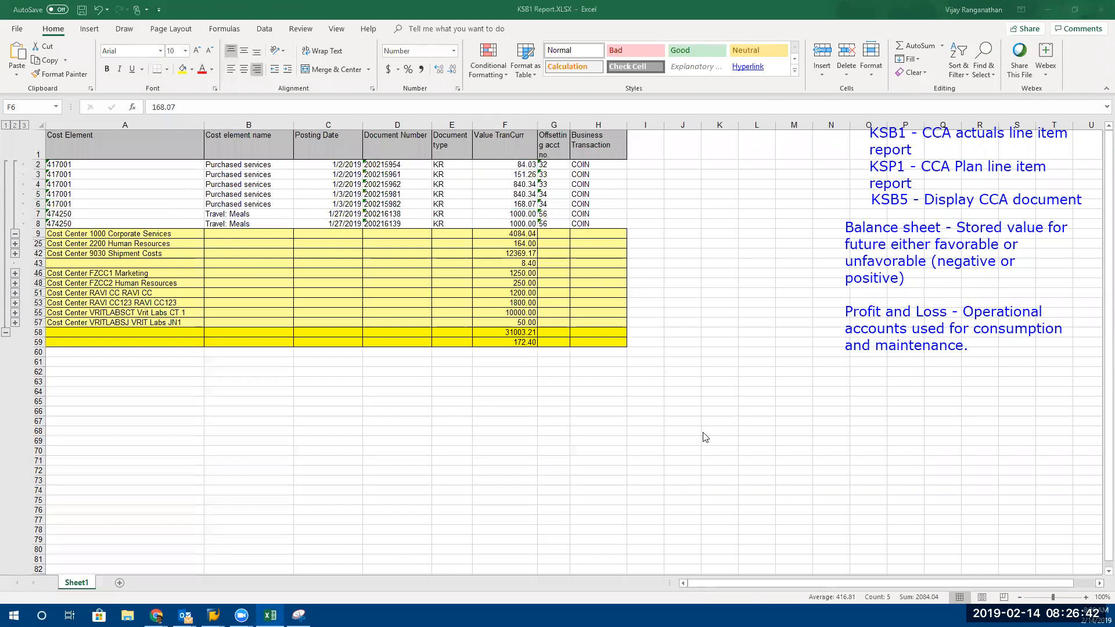
{"action": "key", "text": "alt+Tab"}
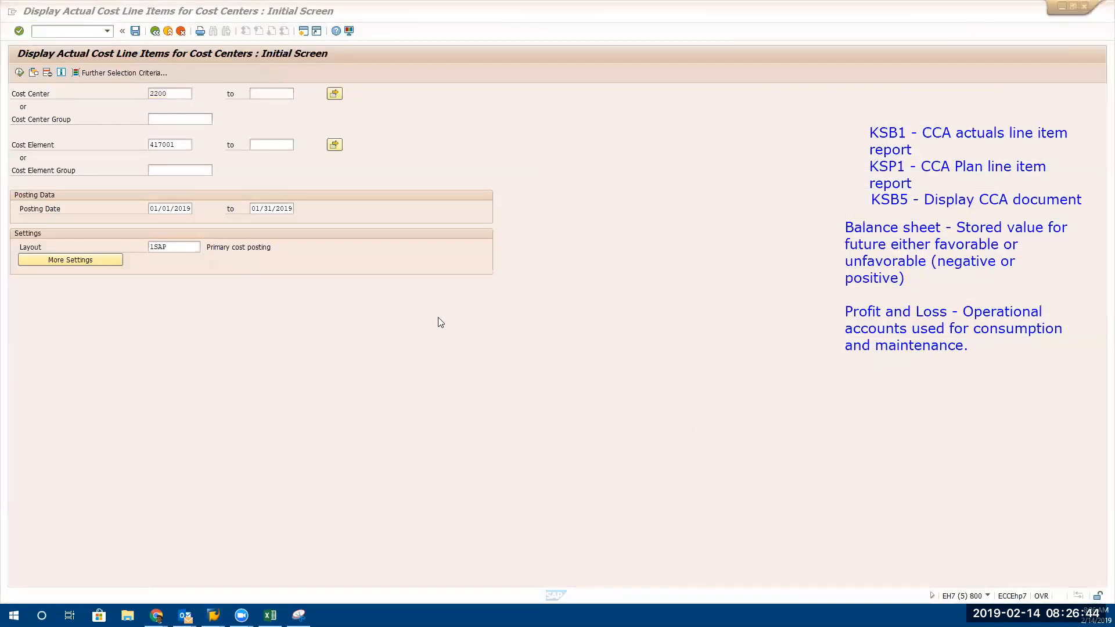
{"action": "key", "text": "alt+Tab"}
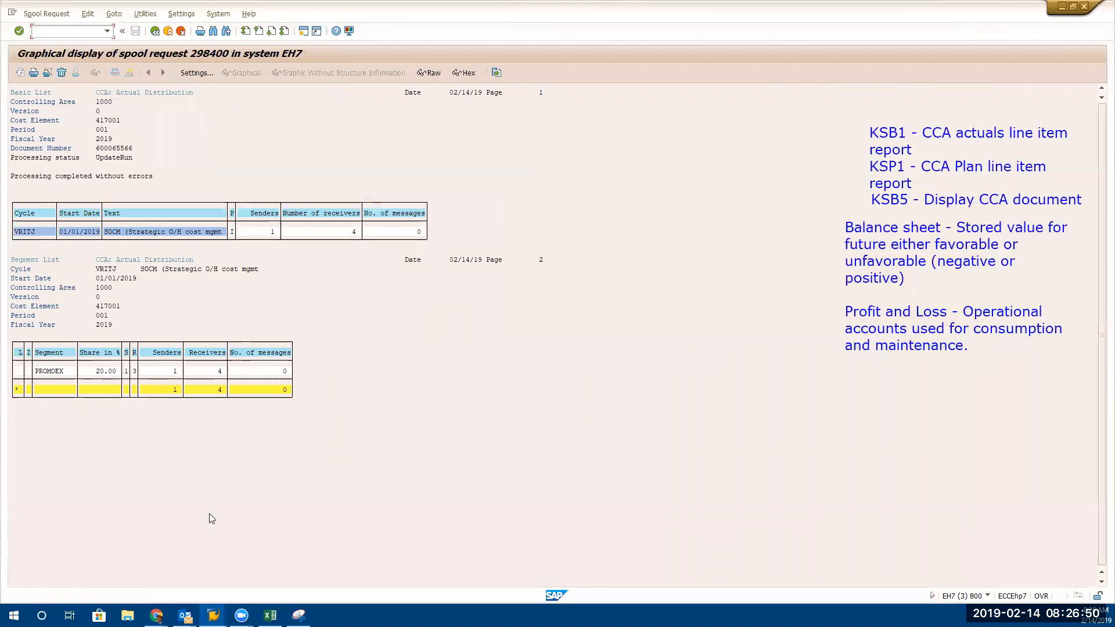
Switch to the actual distribution session, open cycle VRITJ's first segment, and check the sender share percentage
{"action": "mouse_move", "coordinate": [270, 615]}
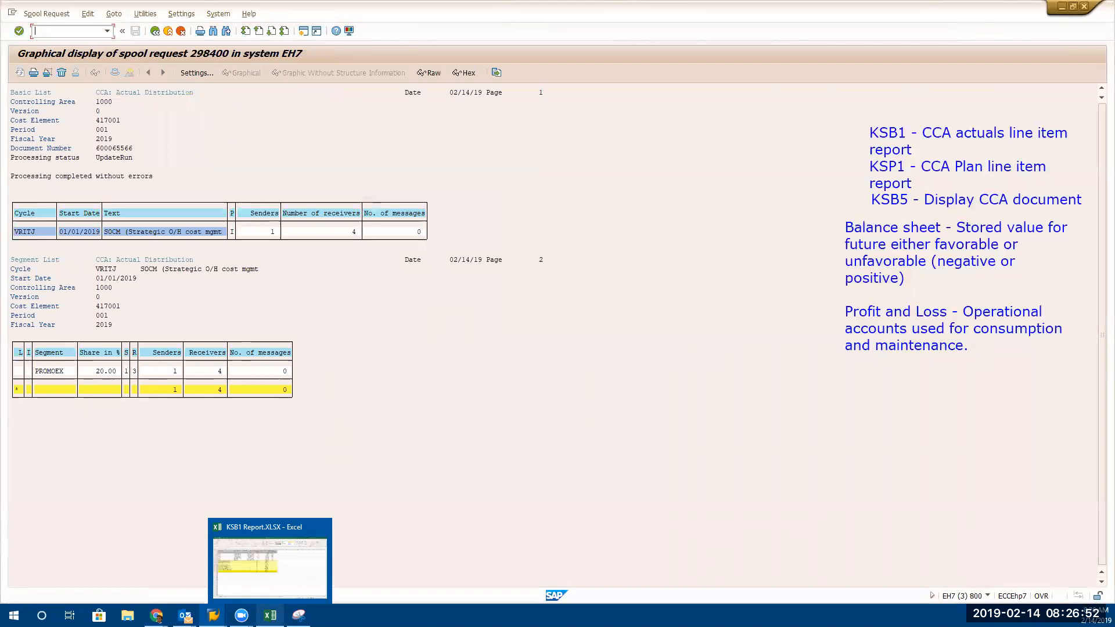
{"action": "mouse_move", "coordinate": [213, 615]}
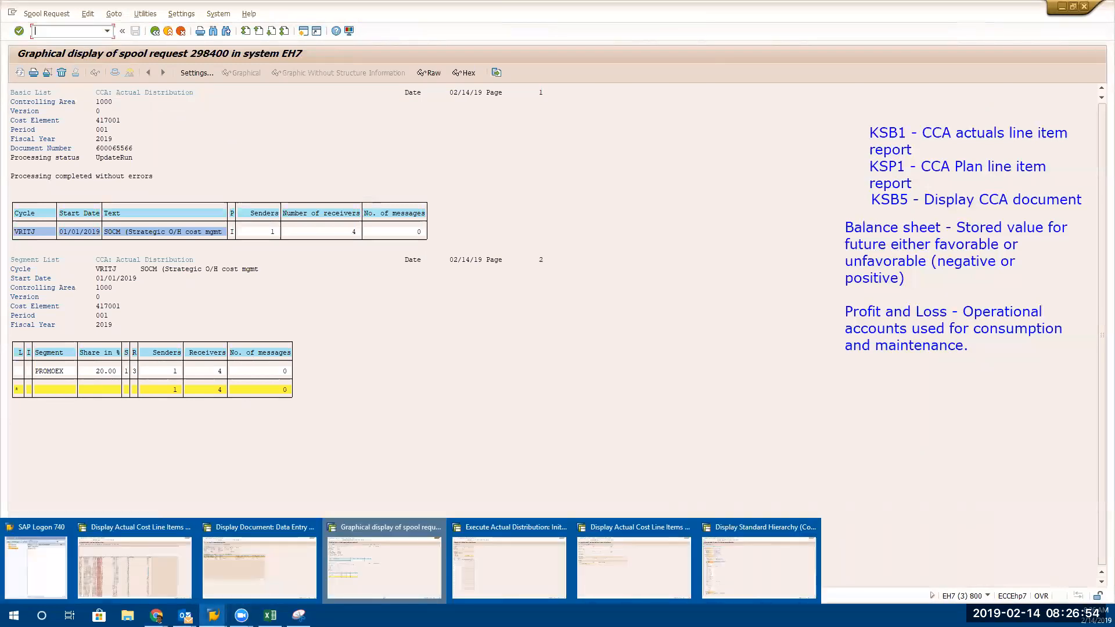
{"action": "left_click", "coordinate": [509, 567]}
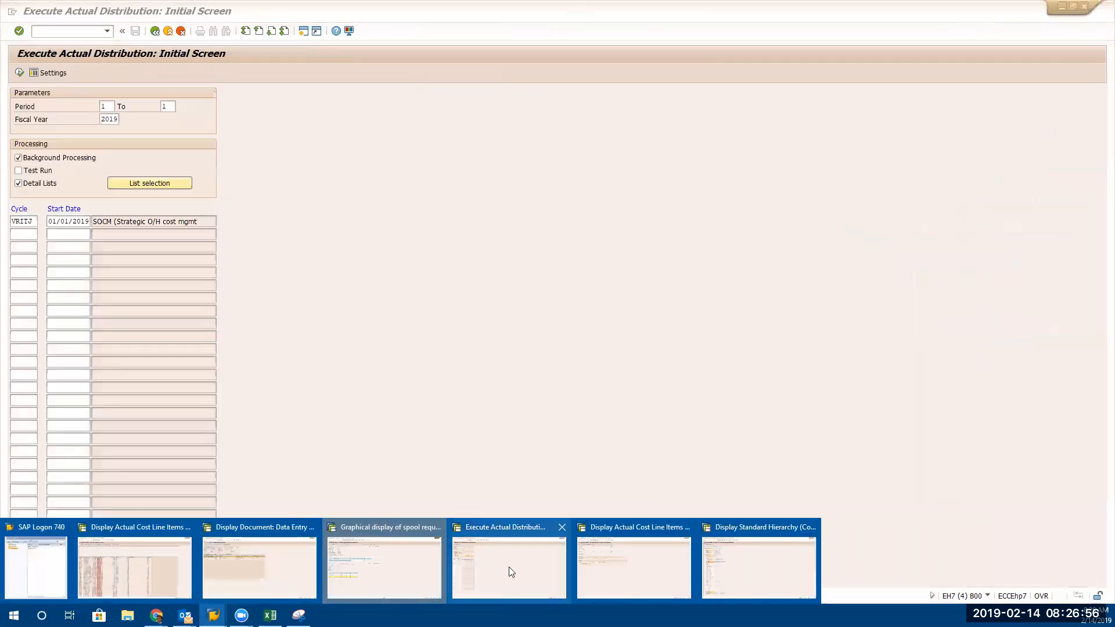
{"action": "double_click", "coordinate": [26, 222]}
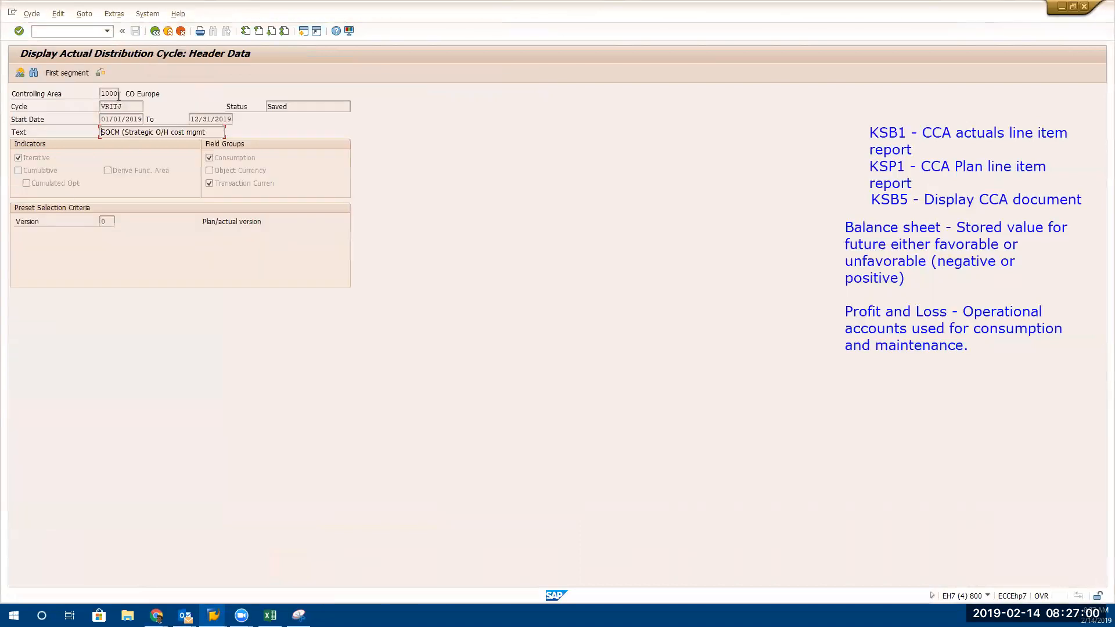
{"action": "left_click", "coordinate": [73, 75]}
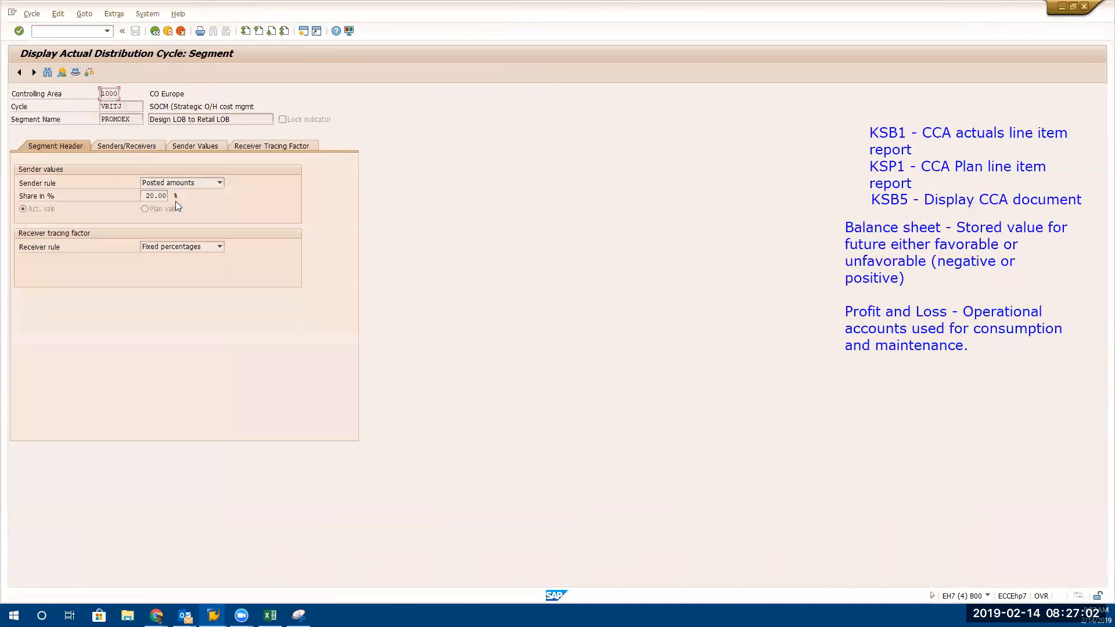
{"action": "left_click_drag", "start_coordinate": [147, 195], "coordinate": [298, 201]}
Compare the distribution spool output with the cost element 417001 lines in the KSB1 Report workbook in Excel
{"action": "key", "text": "alt+Tab"}
{"action": "key", "text": "alt+Tab"}
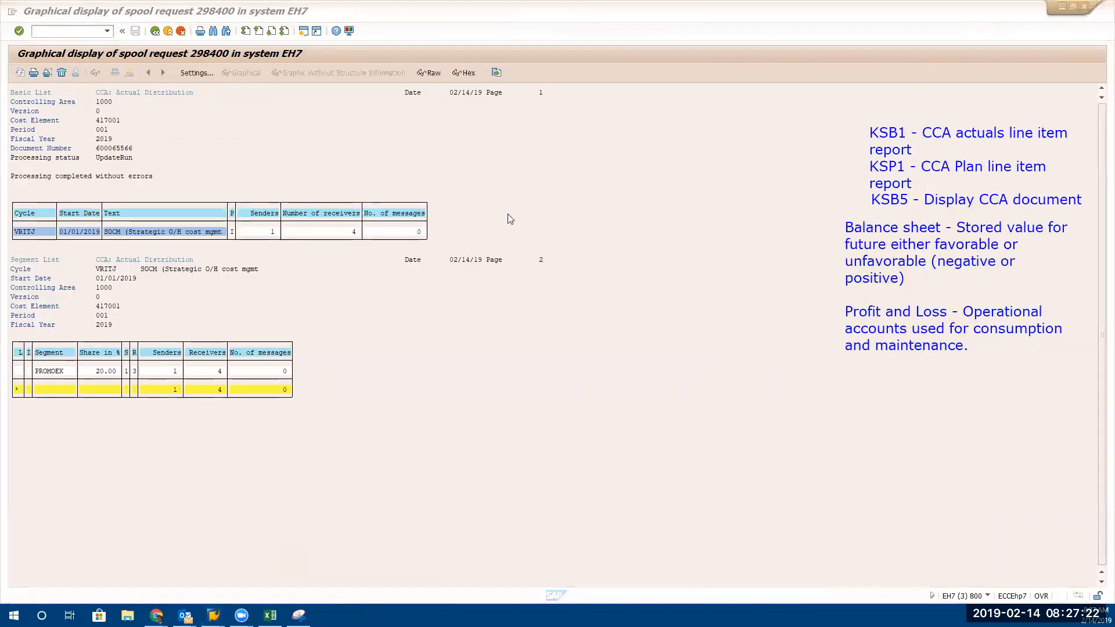
{"action": "key", "text": "alt+Tab"}
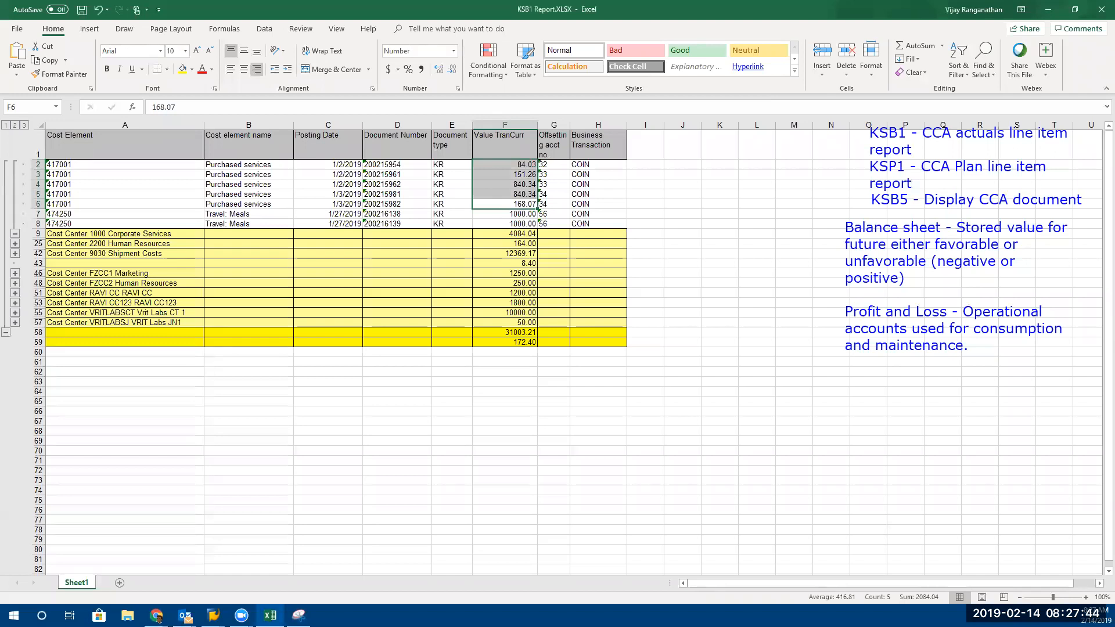
Return to the SAP line item selection screen, clear the cost element, and run the report for cost center 2200
{"action": "key", "text": "alt+Tab"}
{"action": "key", "text": "alt+Tab"}
{"action": "key", "text": "alt+Tab"}
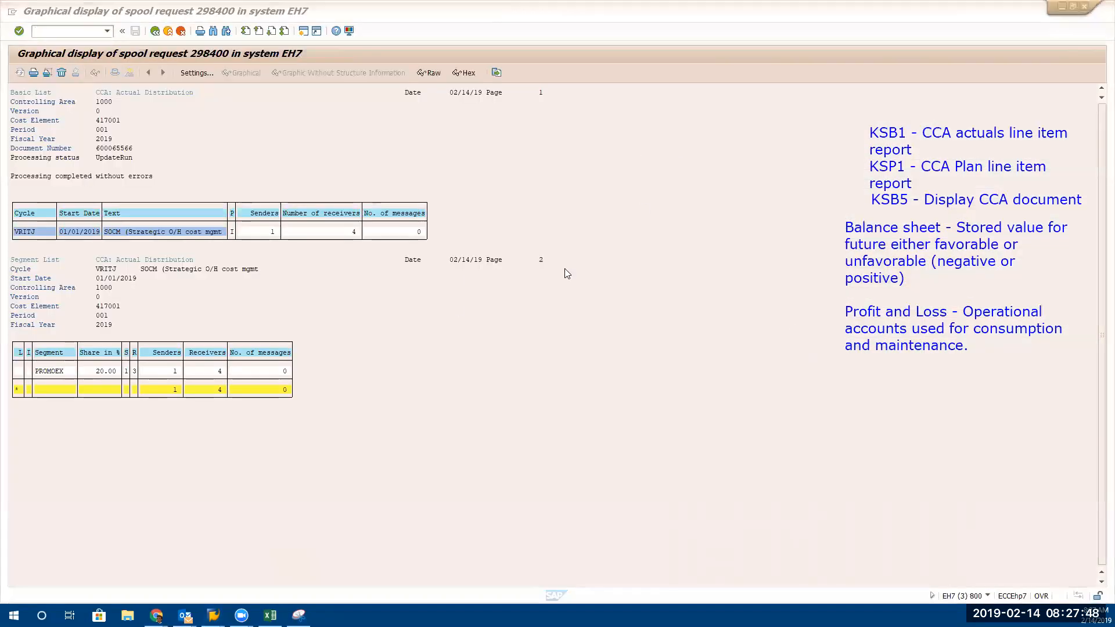
{"action": "key", "text": "alt+Tab"}
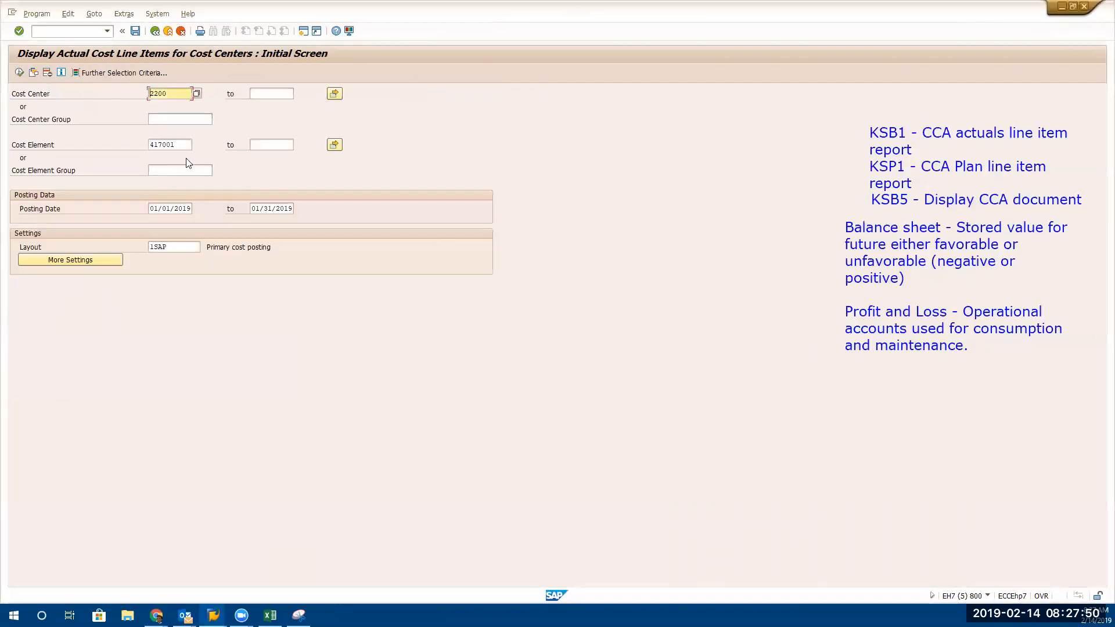
{"action": "left_click_drag", "start_coordinate": [180, 145], "coordinate": [123, 142]}
{"action": "key", "text": "Delete"}
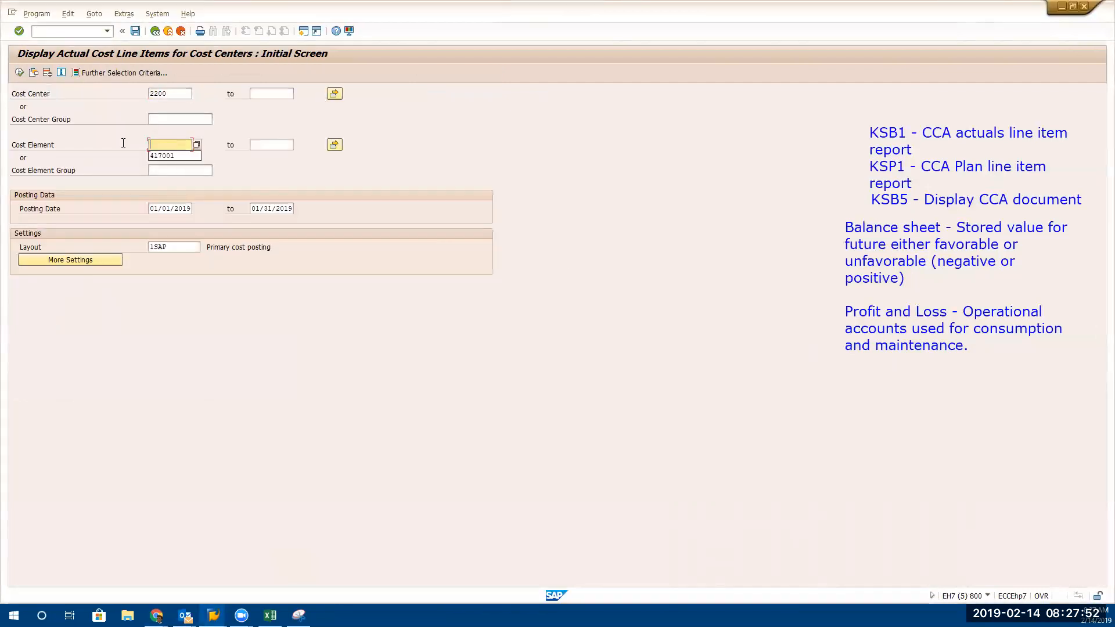
{"action": "left_click", "coordinate": [19, 72]}
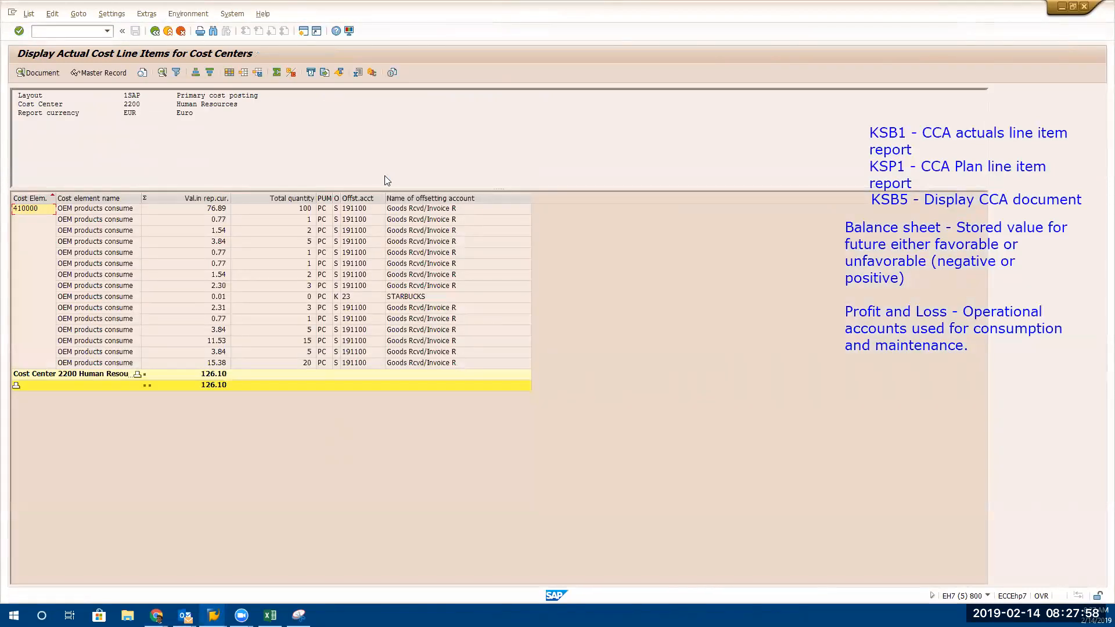
Compare the cost center 2200 subtotal and its cost element with the KSB1 Report workbook in Excel, ending in the SAP list
{"action": "left_click", "coordinate": [225, 373]}
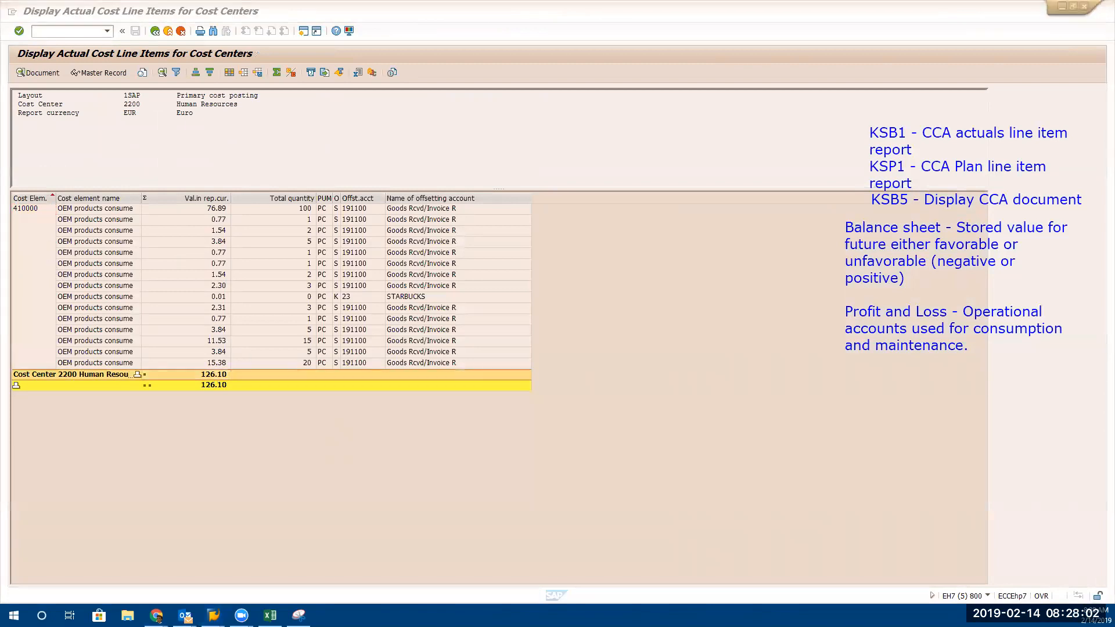
{"action": "key", "text": "alt+Tab"}
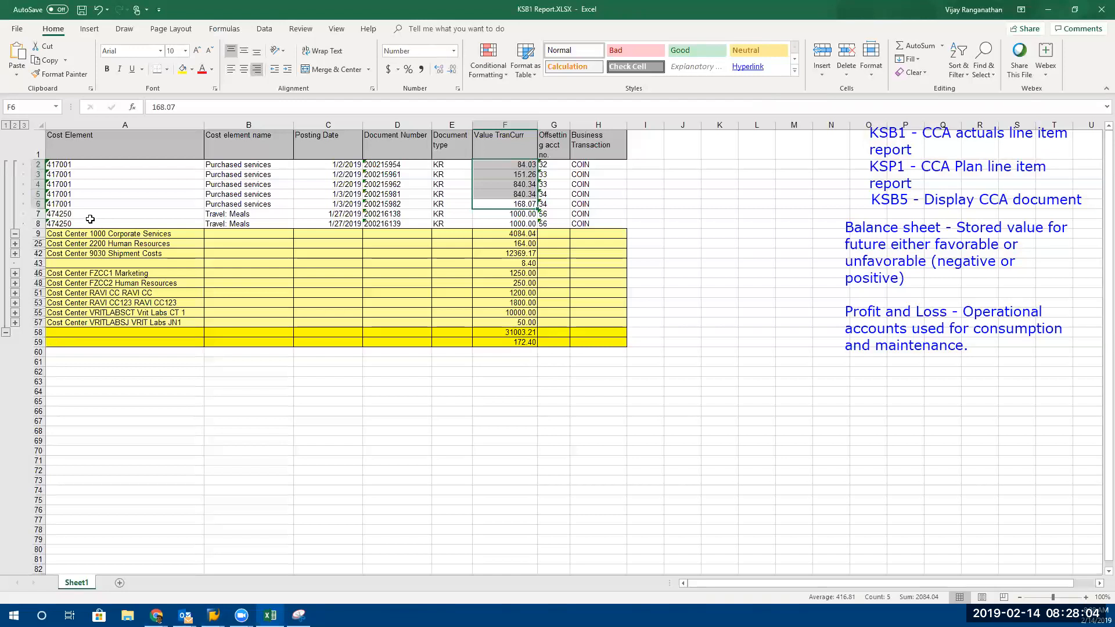
{"action": "key", "text": "alt+Tab"}
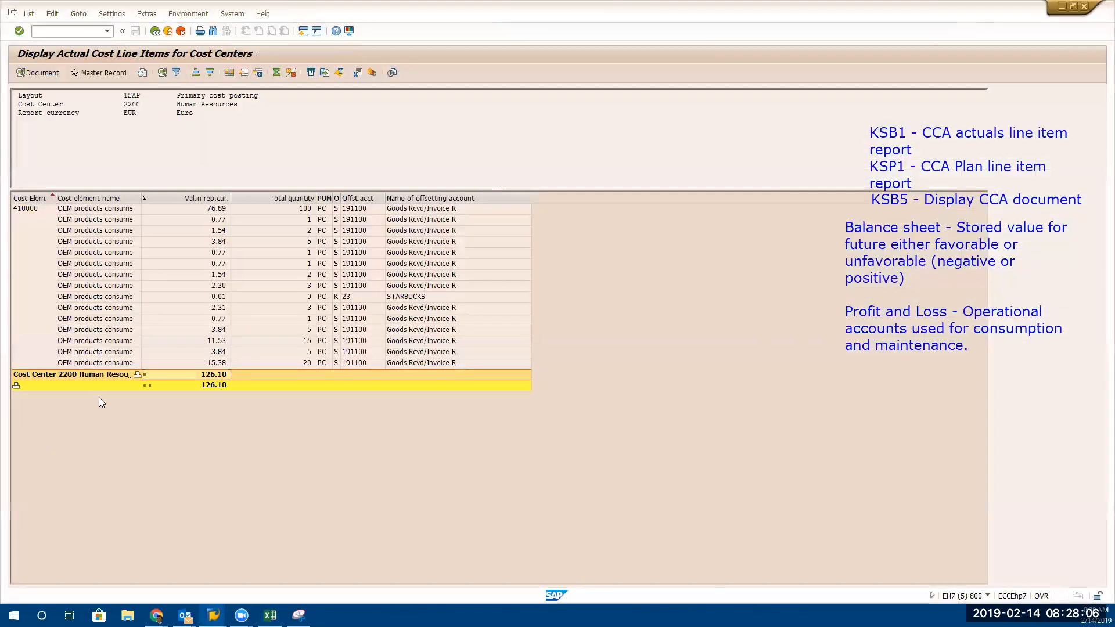
{"action": "left_click", "coordinate": [27, 210]}
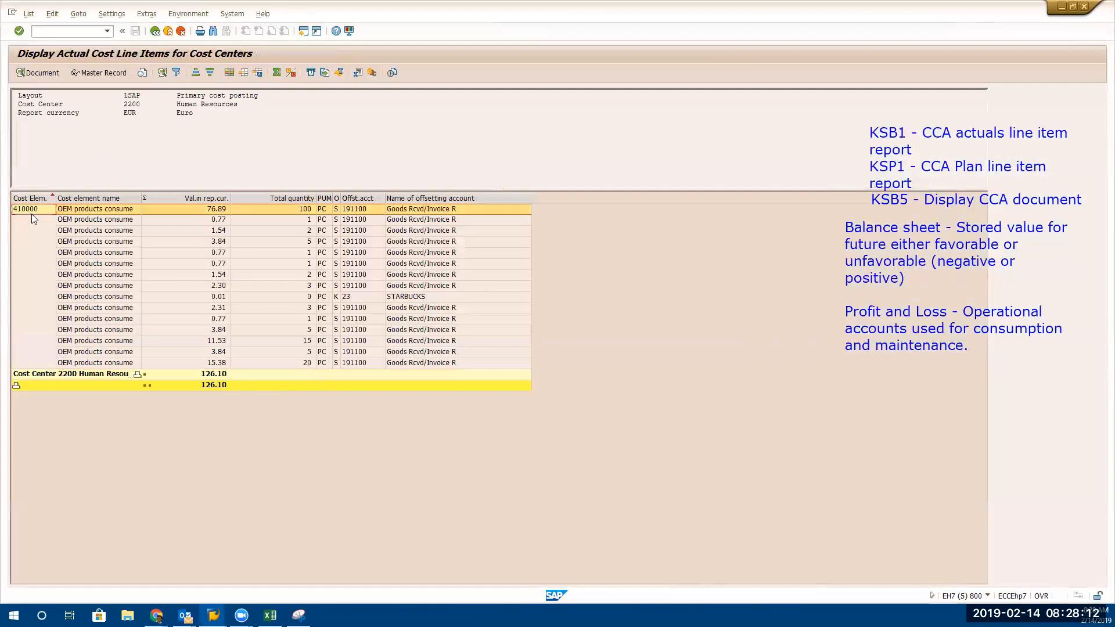
{"action": "key", "text": "alt+Tab"}
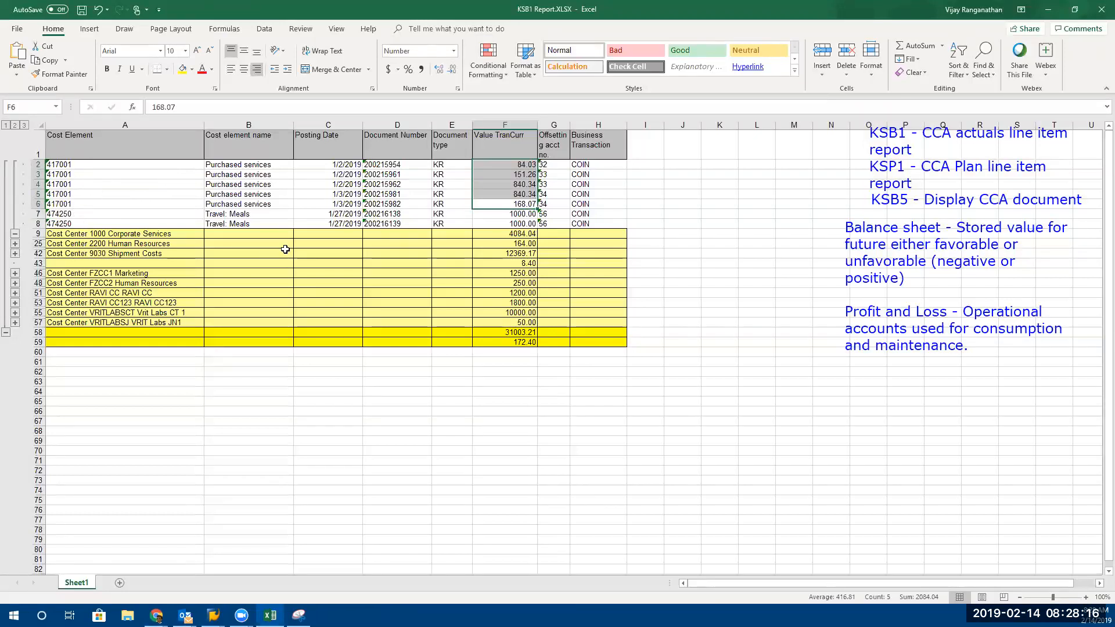
{"action": "key", "text": "alt+Tab"}
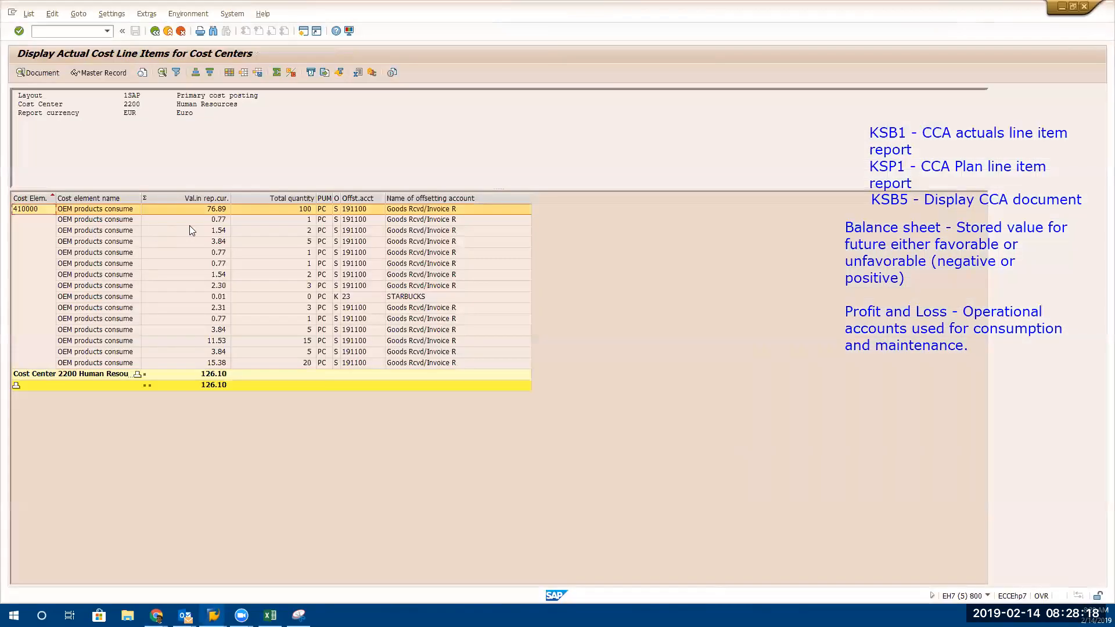
{"action": "key", "text": "alt+Tab"}
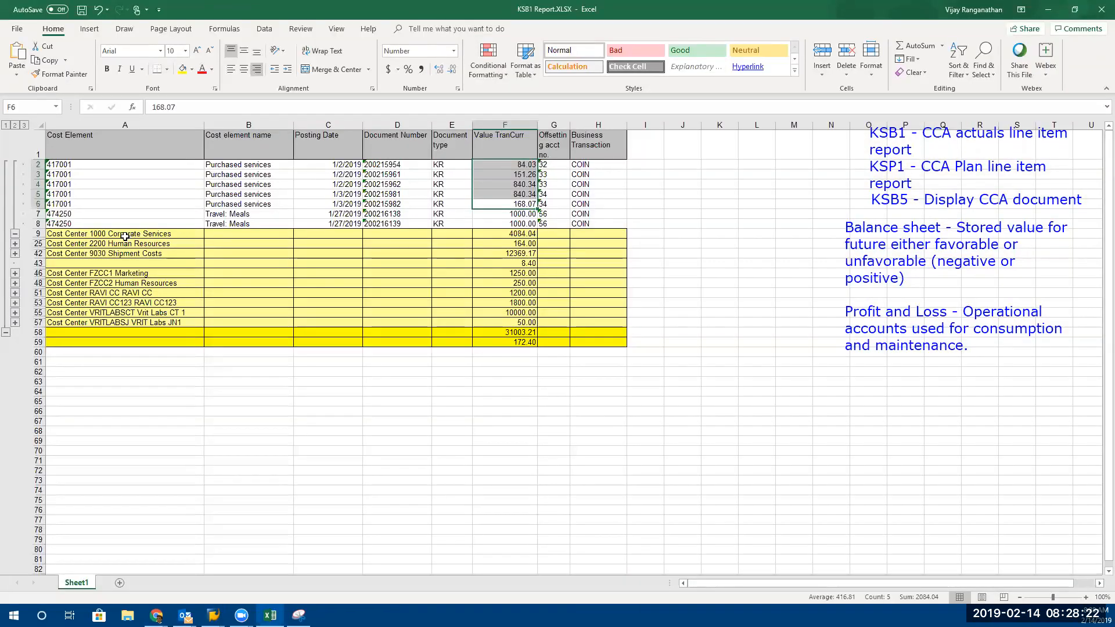
{"action": "key", "text": "alt+Tab"}
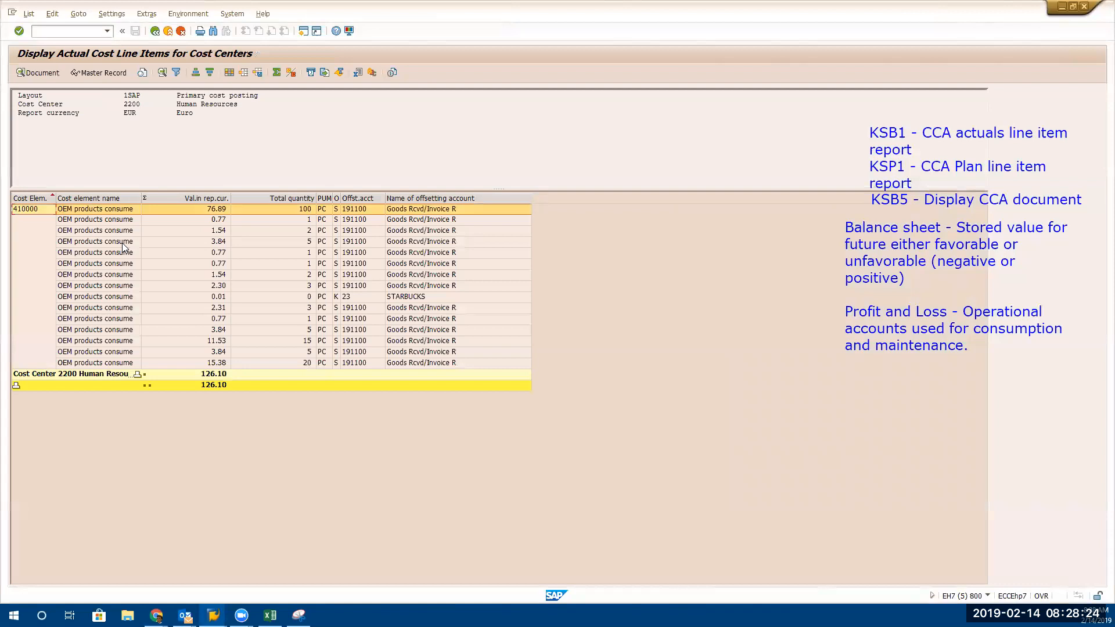
Switch to the distribution cycle segment and examine the sender and receiver cost center groups
{"action": "left_click", "coordinate": [213, 615]}
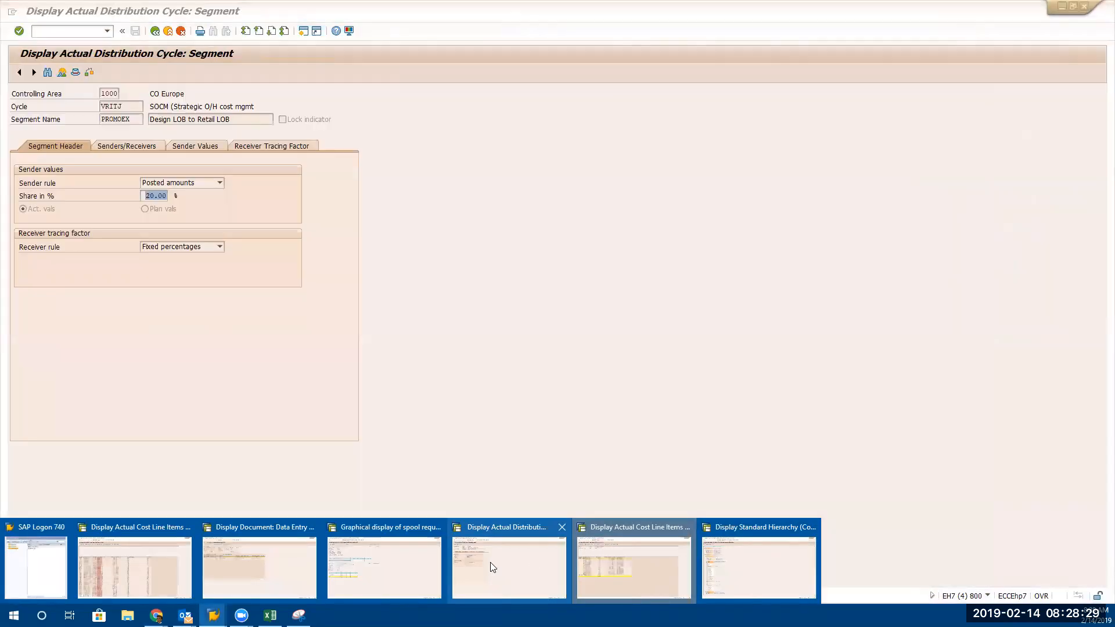
{"action": "left_click", "coordinate": [490, 562]}
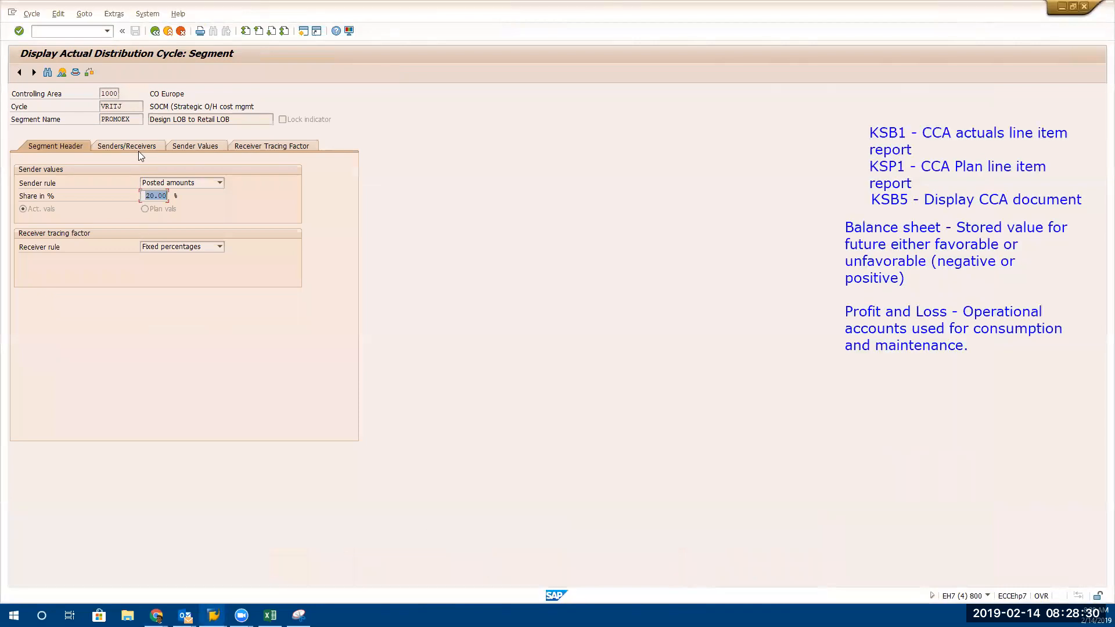
{"action": "left_click", "coordinate": [130, 149]}
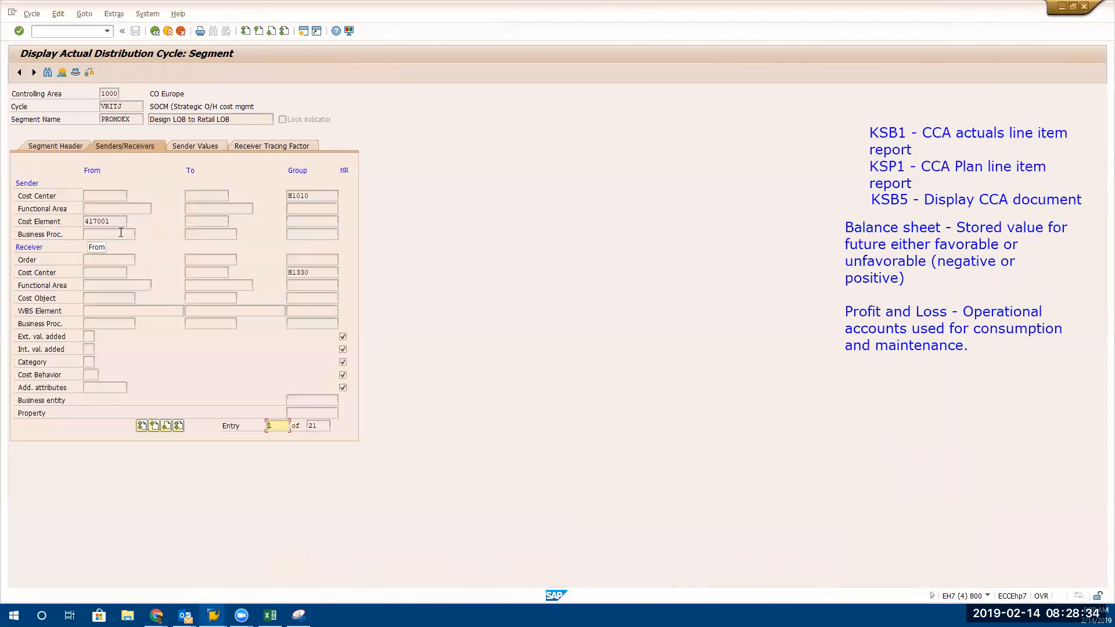
{"action": "left_click", "coordinate": [313, 196]}
{"action": "key", "text": "shift+Home"}
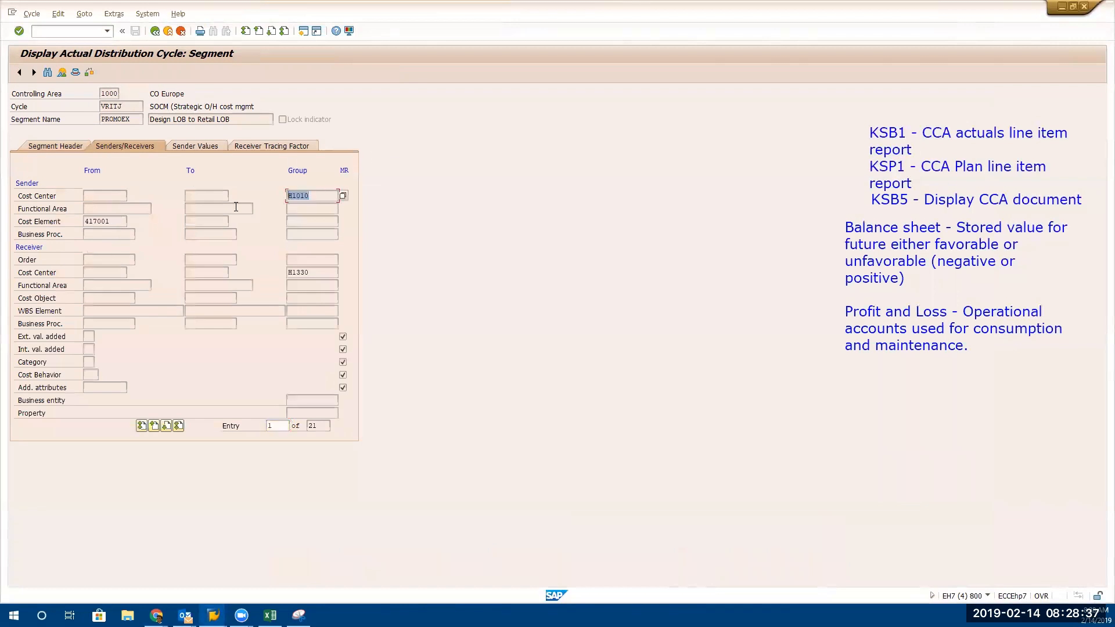
{"action": "double_click", "coordinate": [308, 272]}
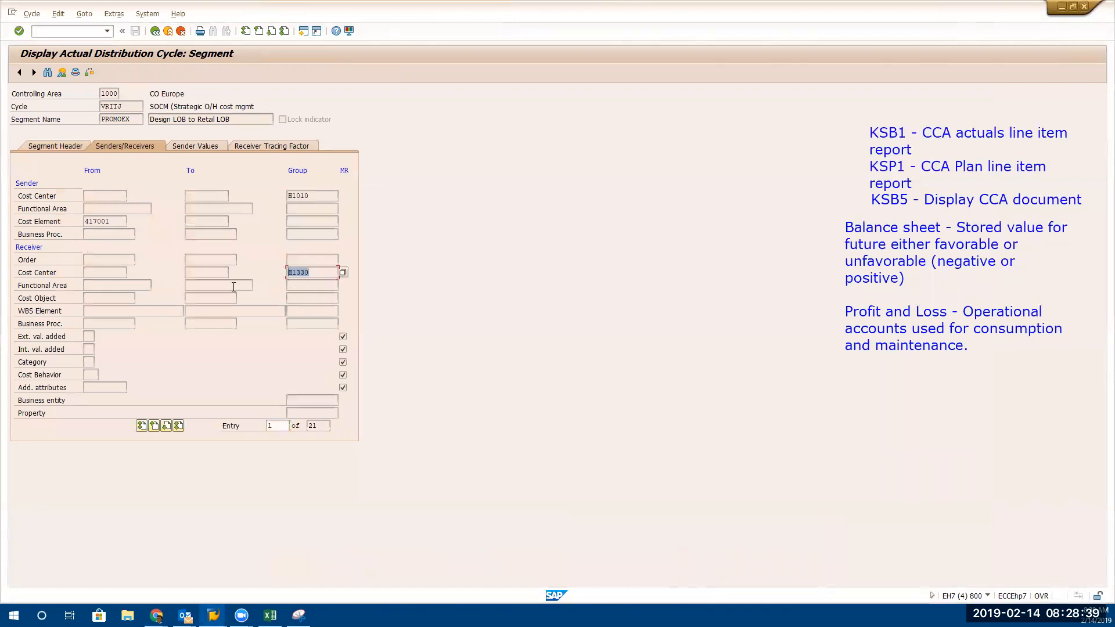
In the standard hierarchy, expand groups H1110 and H1120 under H1010 to examine the sender cost centers, and return to the cycle segment
{"action": "left_click", "coordinate": [324, 196]}
{"action": "key", "text": "alt+Tab"}
{"action": "key", "text": "alt+Tab"}
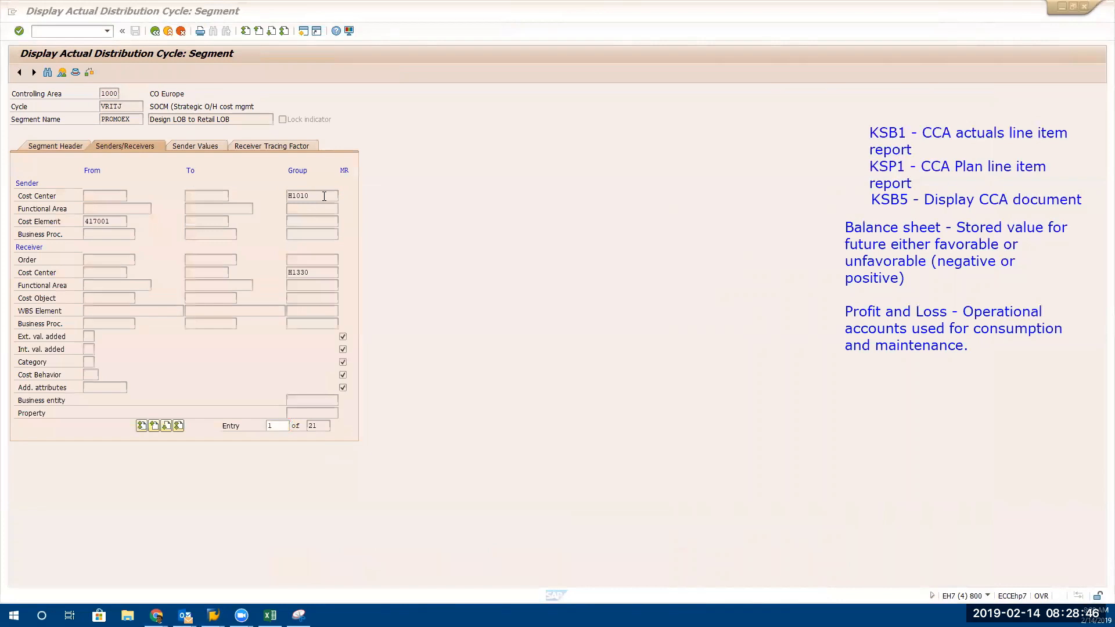
{"action": "double_click", "coordinate": [324, 196]}
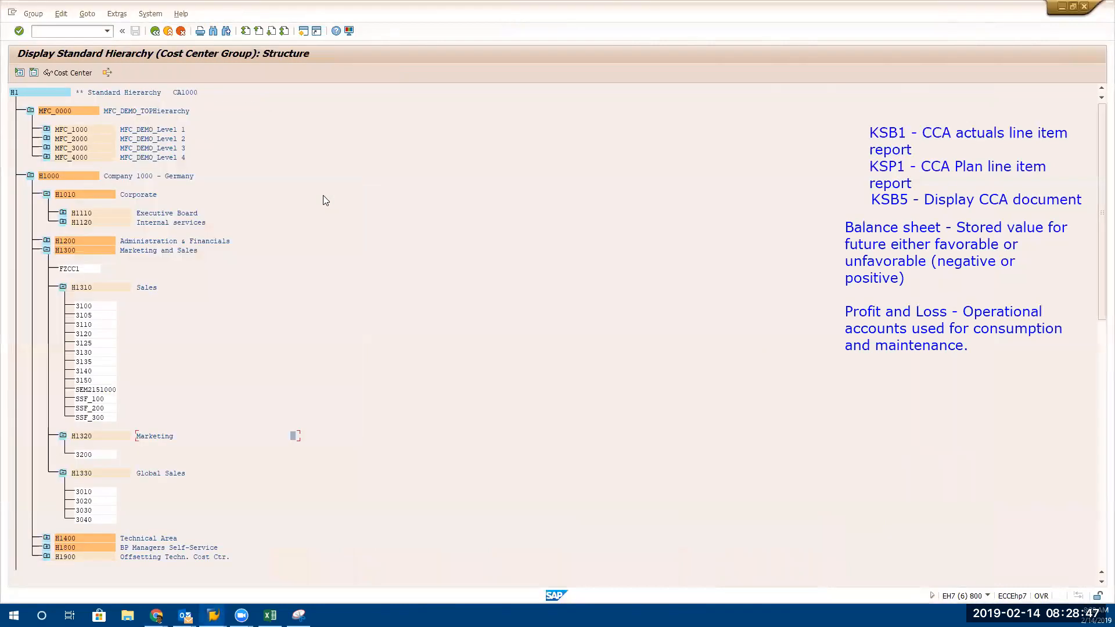
{"action": "left_click", "coordinate": [63, 213]}
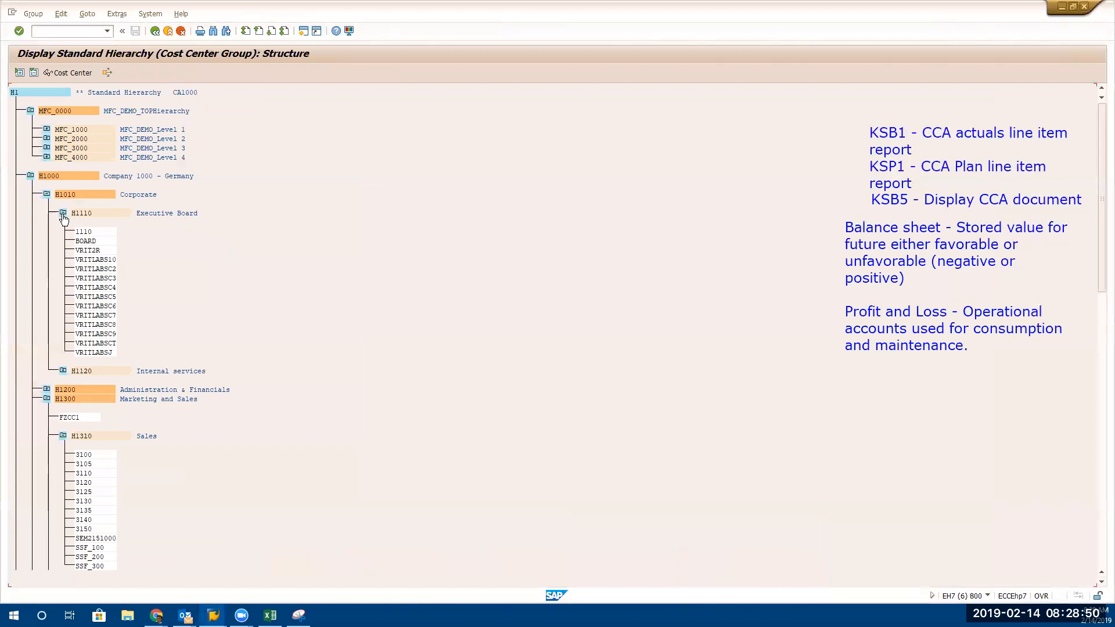
{"action": "left_click", "coordinate": [63, 371]}
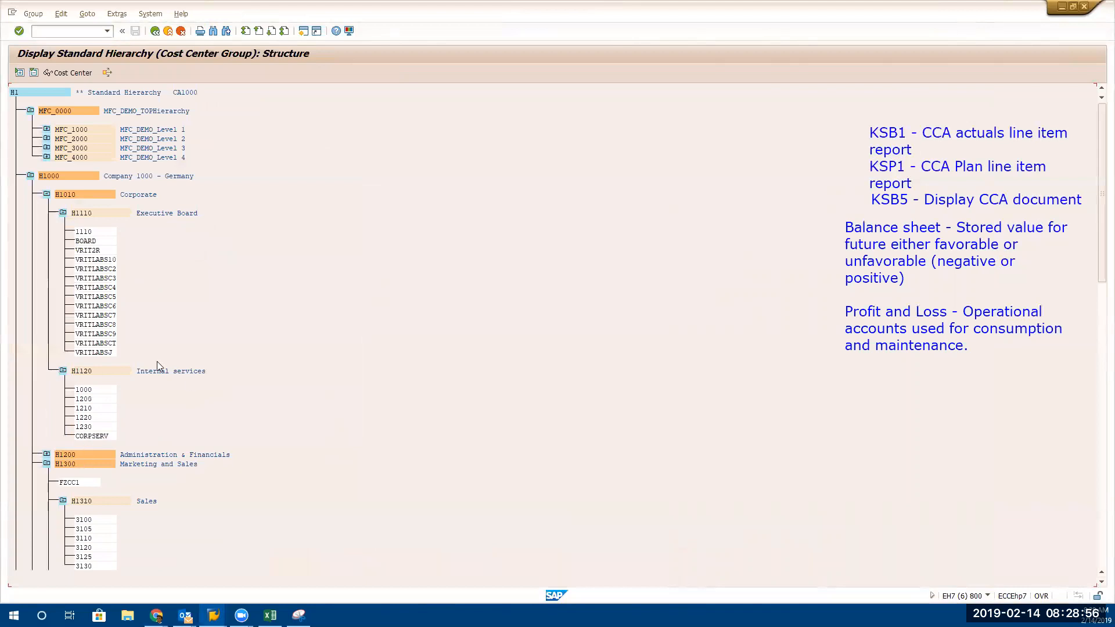
{"action": "key", "text": "alt"}
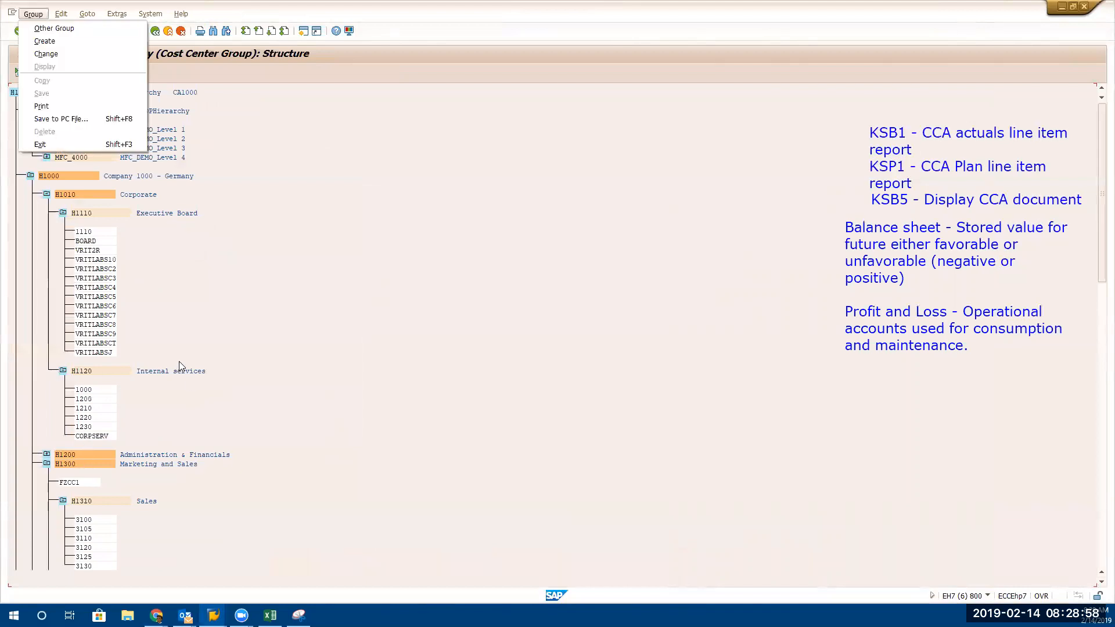
{"action": "key", "text": "alt+Tab"}
{"action": "key", "text": "alt+Tab"}
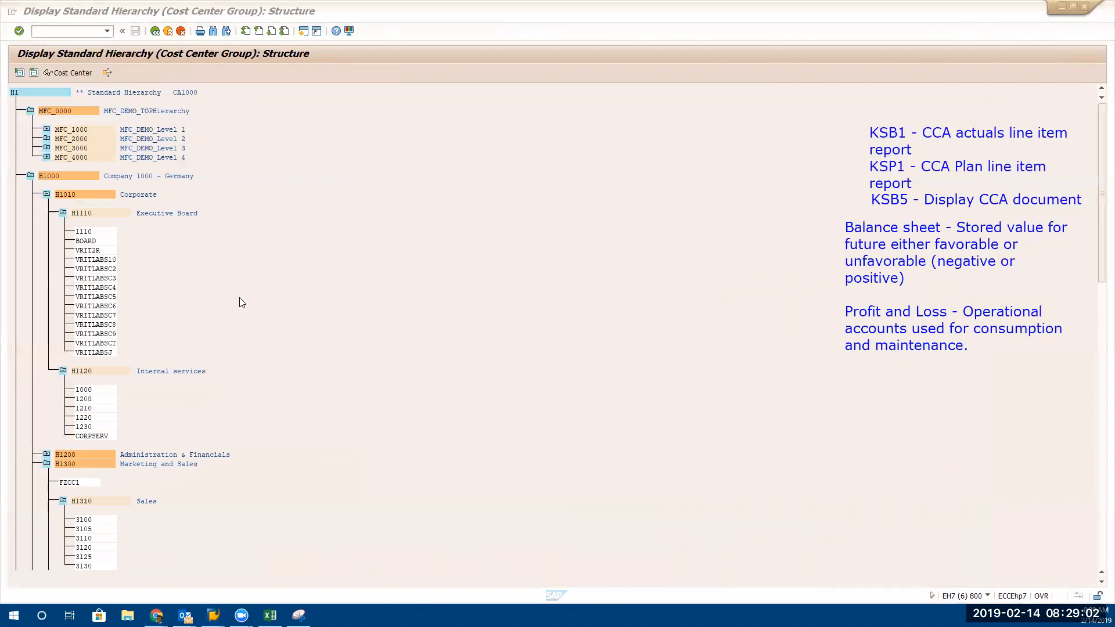
{"action": "key", "text": "alt+Tab"}
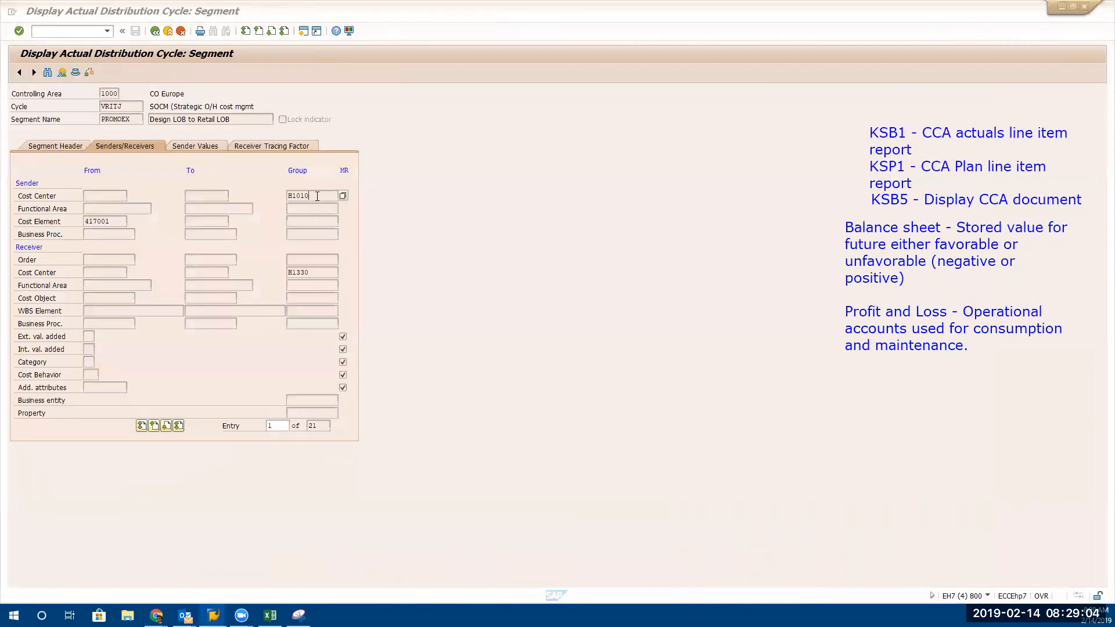
Return to the cost center line item selection screen, set the cost center to H1010, and run the report
{"action": "key", "text": "alt+Tab"}
{"action": "key", "text": "alt+Tab"}
{"action": "key", "text": "alt+Tab"}
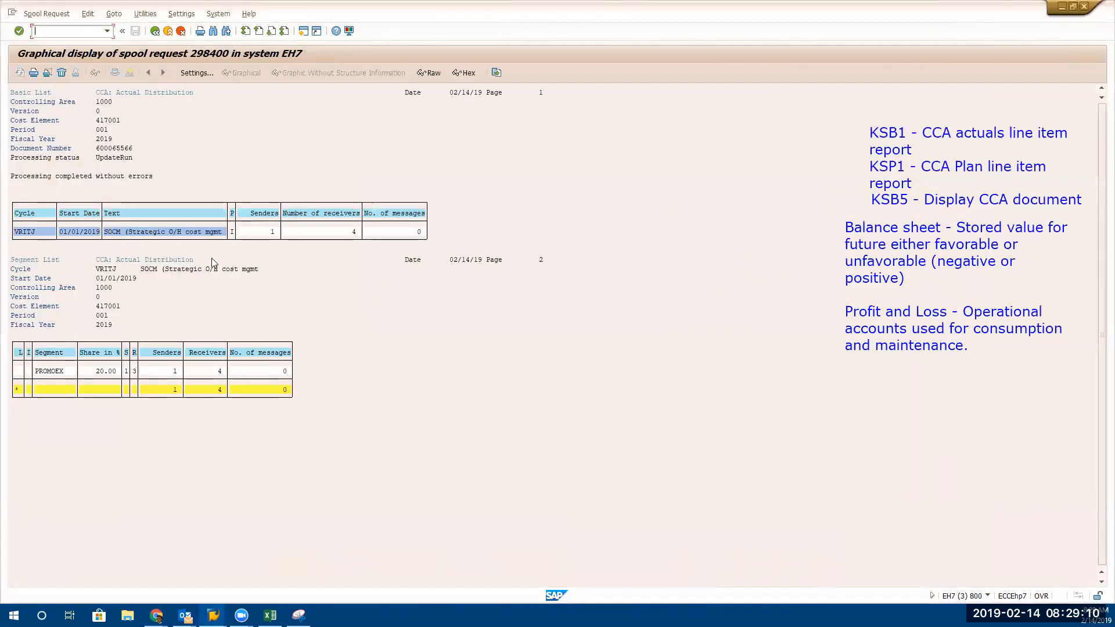
{"action": "key", "text": "alt+Tab"}
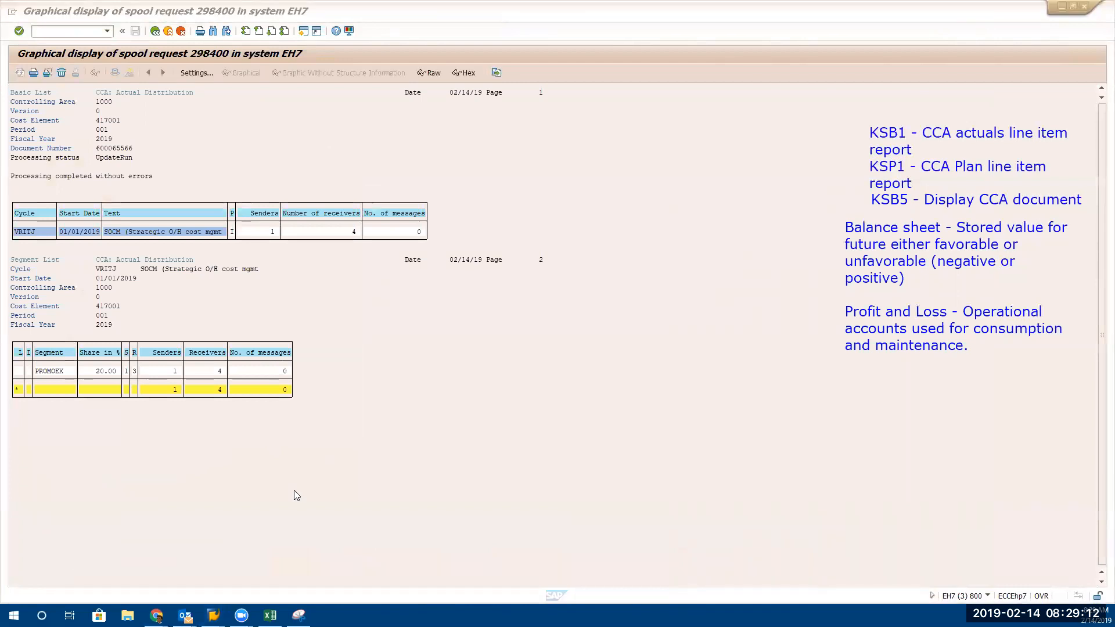
{"action": "key", "text": "alt+Tab"}
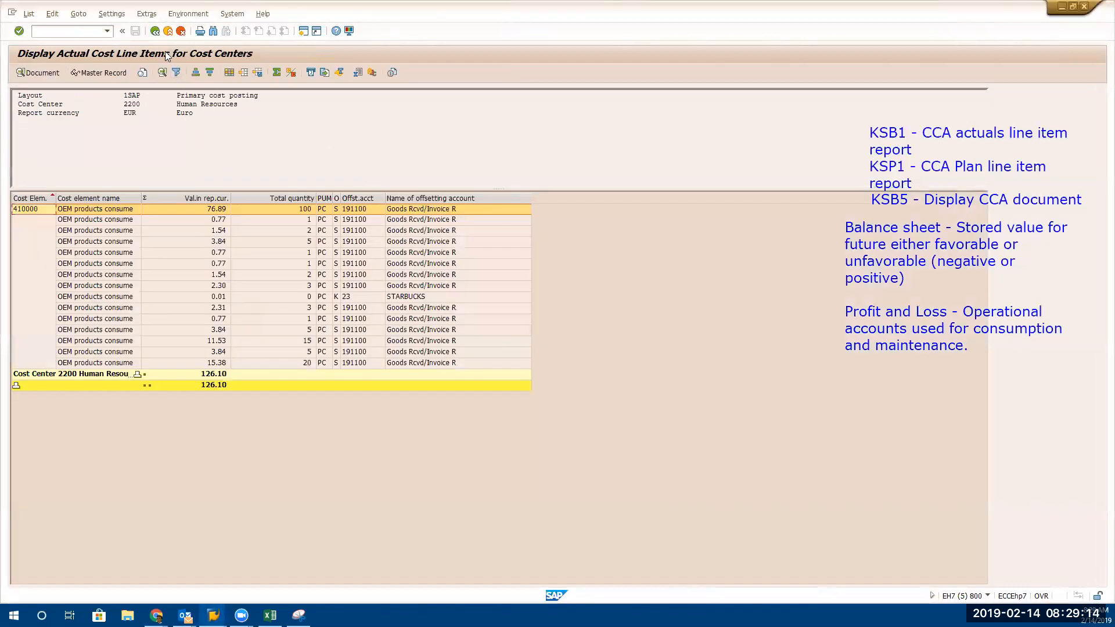
{"action": "left_click", "coordinate": [156, 30]}
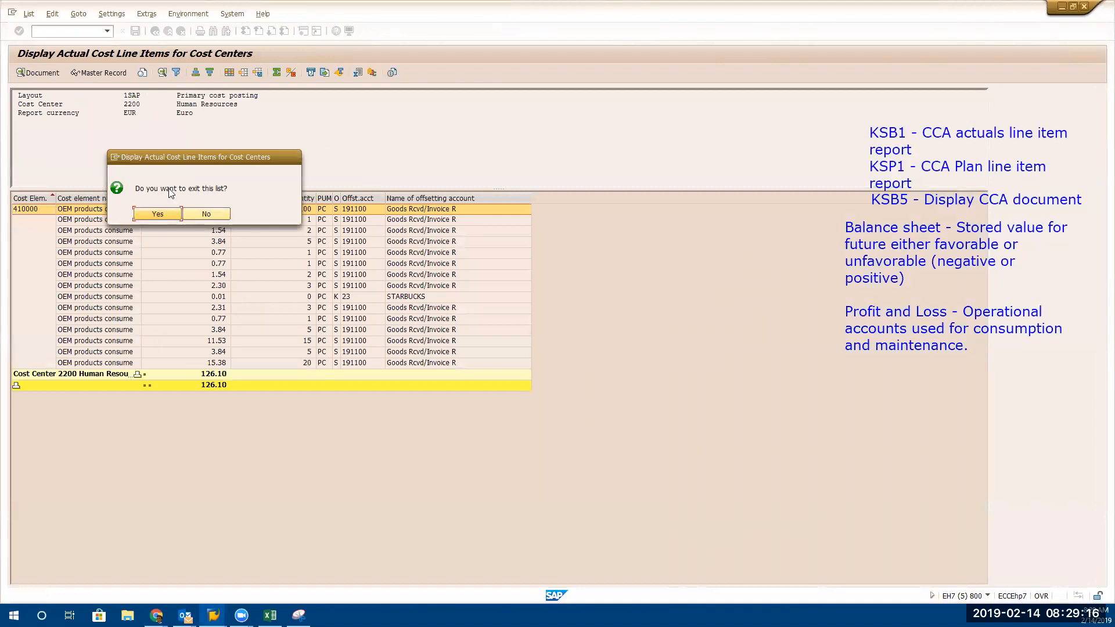
{"action": "left_click", "coordinate": [163, 216]}
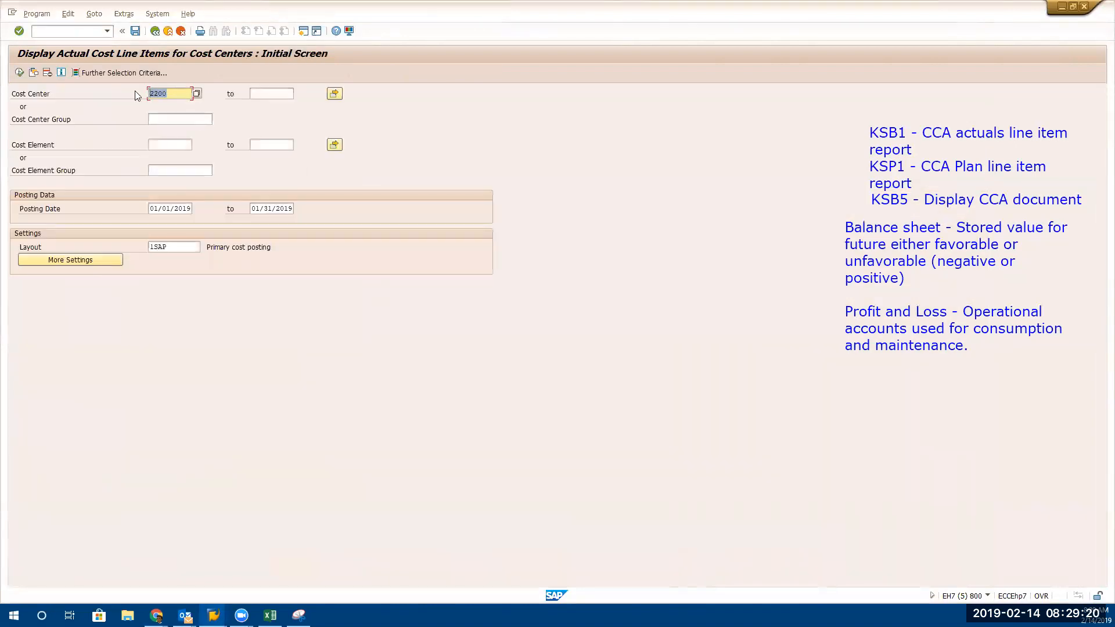
{"action": "type", "text": "8"}
{"action": "left_click", "coordinate": [19, 72]}
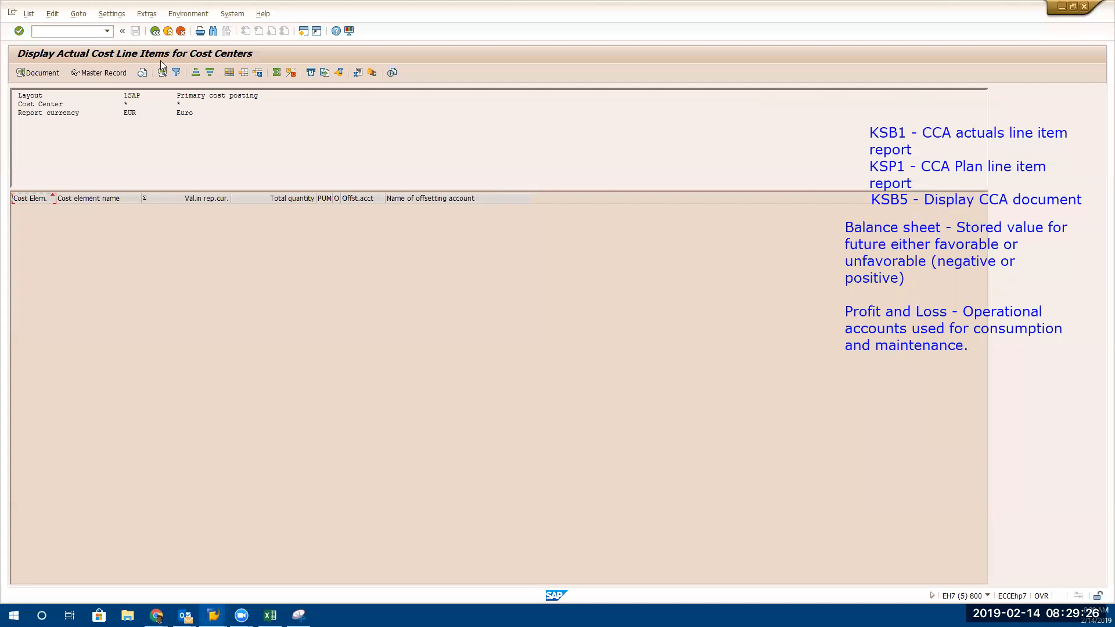
Go back to the line item selection screen and check the receiver cost center group in the distribution cycle segment
{"action": "left_click", "coordinate": [154, 31]}
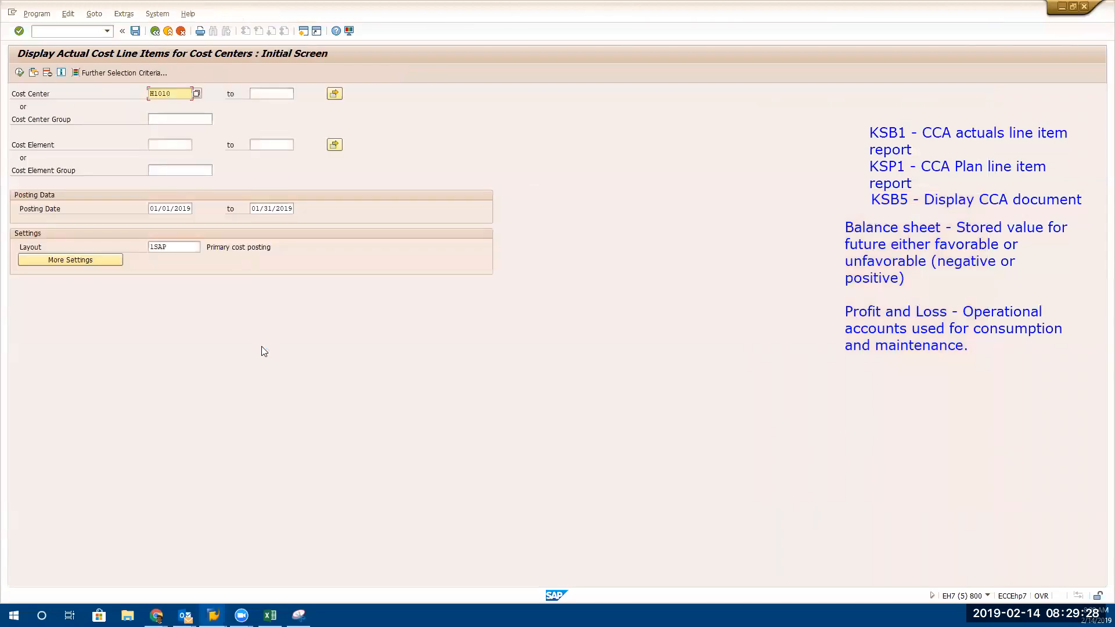
{"action": "key", "text": "alt+Tab"}
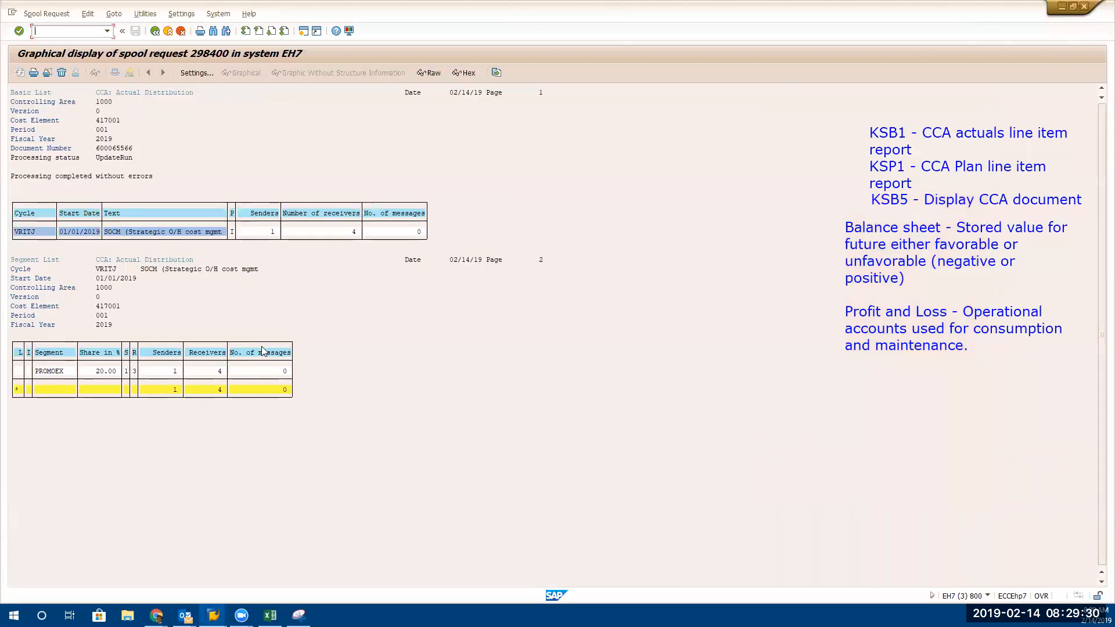
{"action": "key", "text": "alt+Tab"}
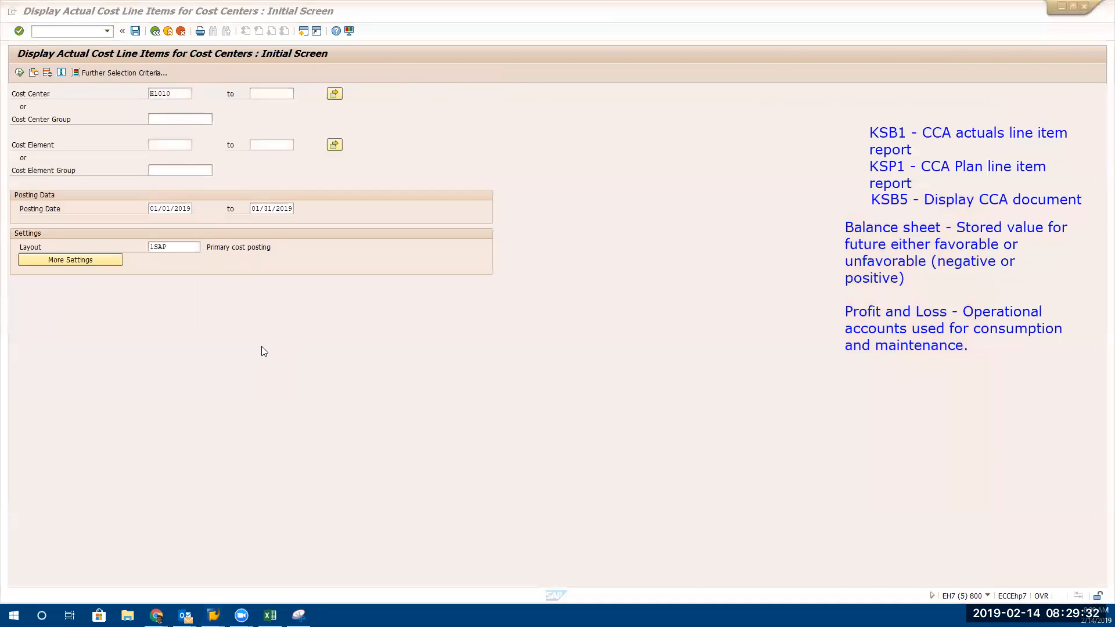
{"action": "key", "text": "alt+Tab"}
{"action": "double_click", "coordinate": [312, 272]}
{"action": "key", "text": "alt+Tab"}
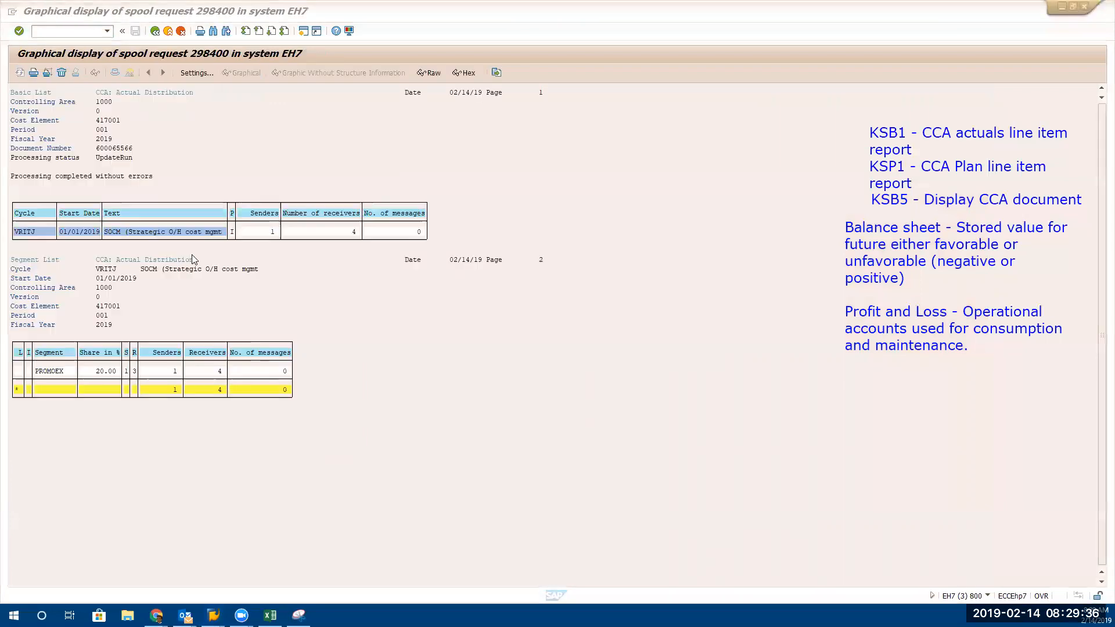
{"action": "key", "text": "alt+Tab"}
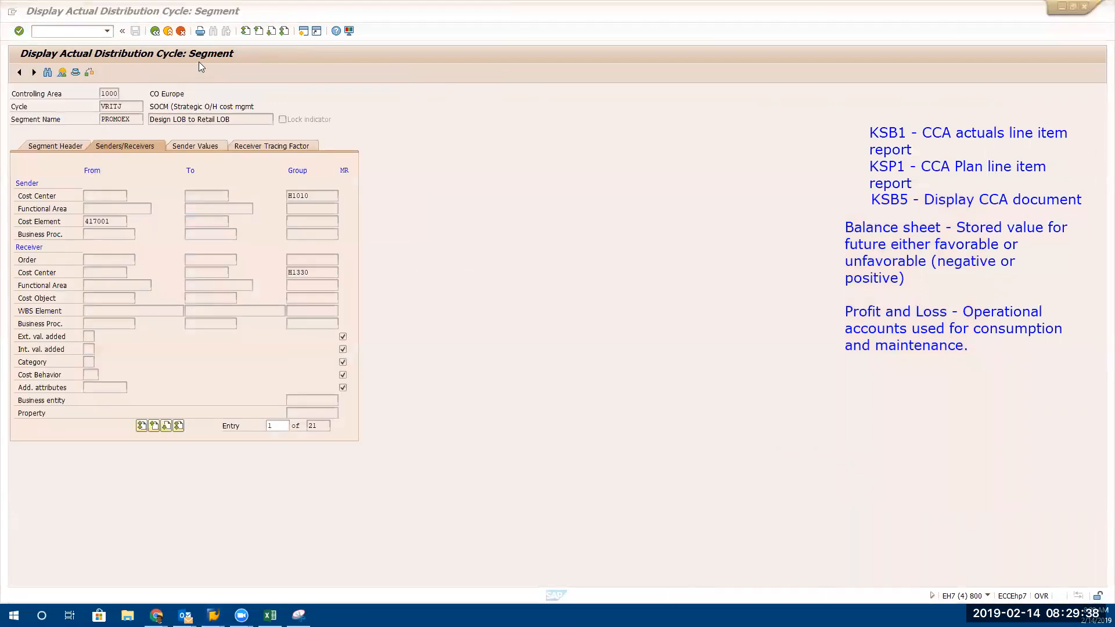
{"action": "key", "text": "alt+Tab"}
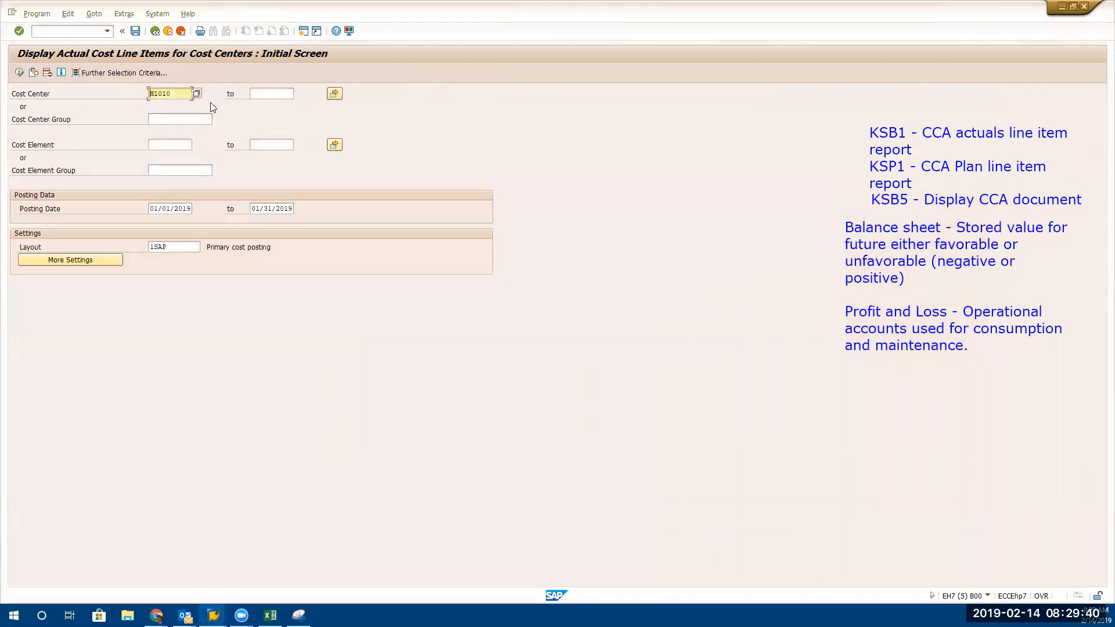
Add H1330 as a second single value in the cost center multiple selection and run the line item report
{"action": "left_click", "coordinate": [335, 94]}
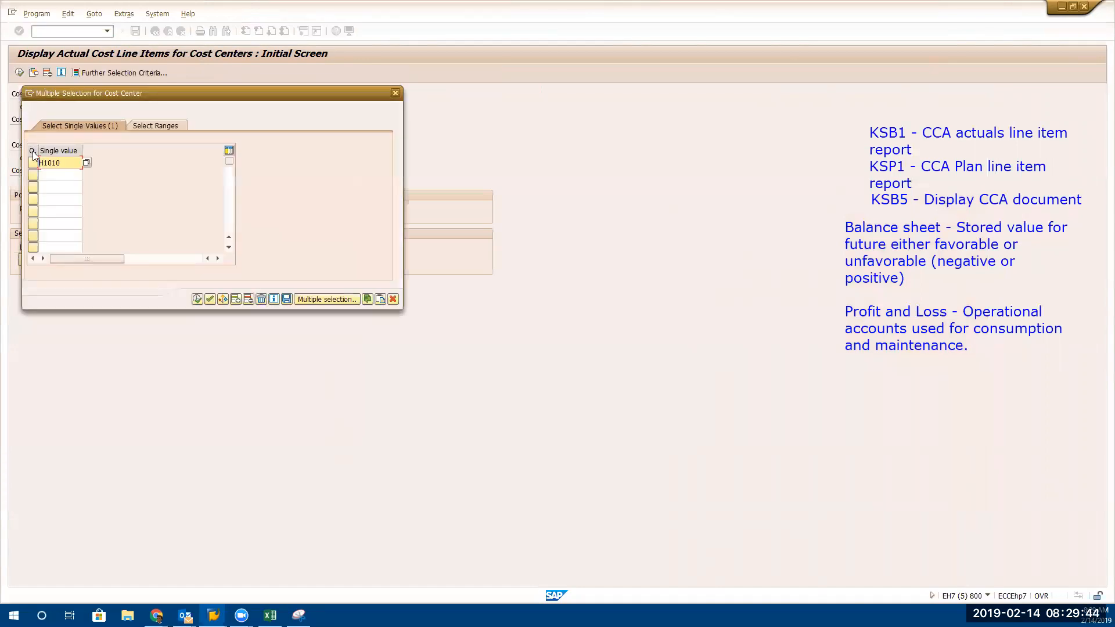
{"action": "left_click", "coordinate": [57, 176]}
{"action": "type", "text": "H1330"}
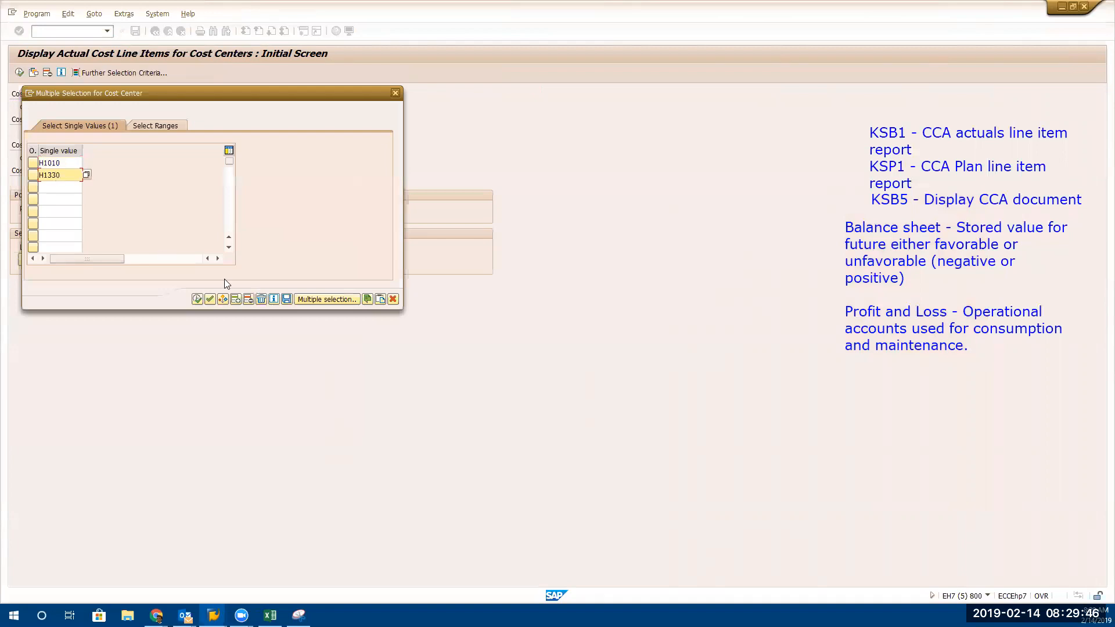
{"action": "left_click", "coordinate": [198, 299]}
{"action": "left_click", "coordinate": [19, 73]}
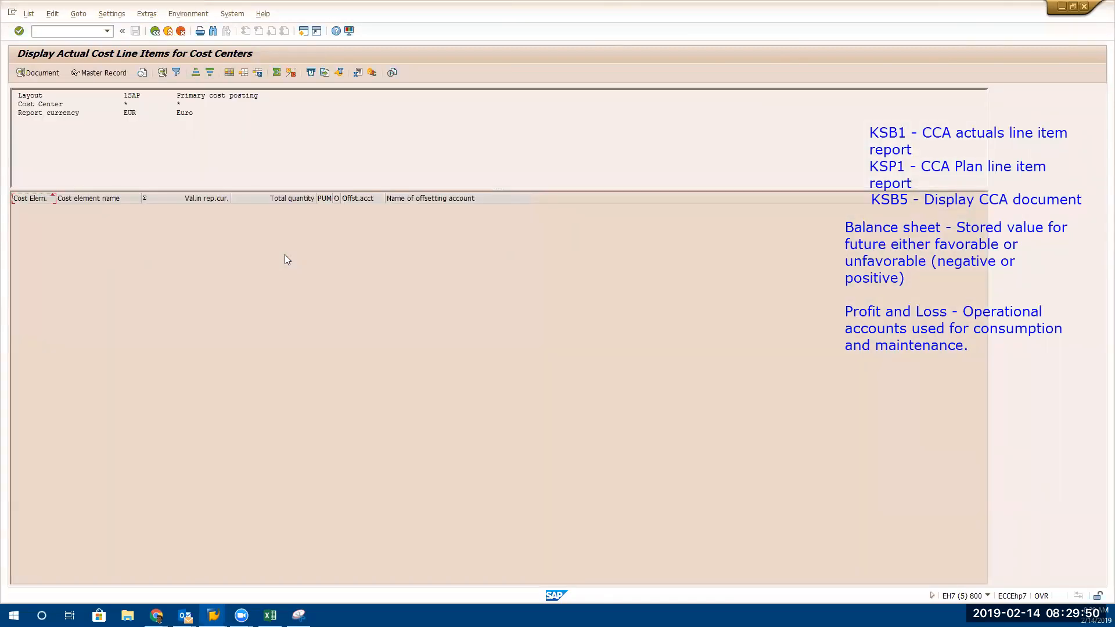
Leave the line item list and examine the receiver tracing factors of the distribution cycle segment
{"action": "left_click", "coordinate": [156, 33]}
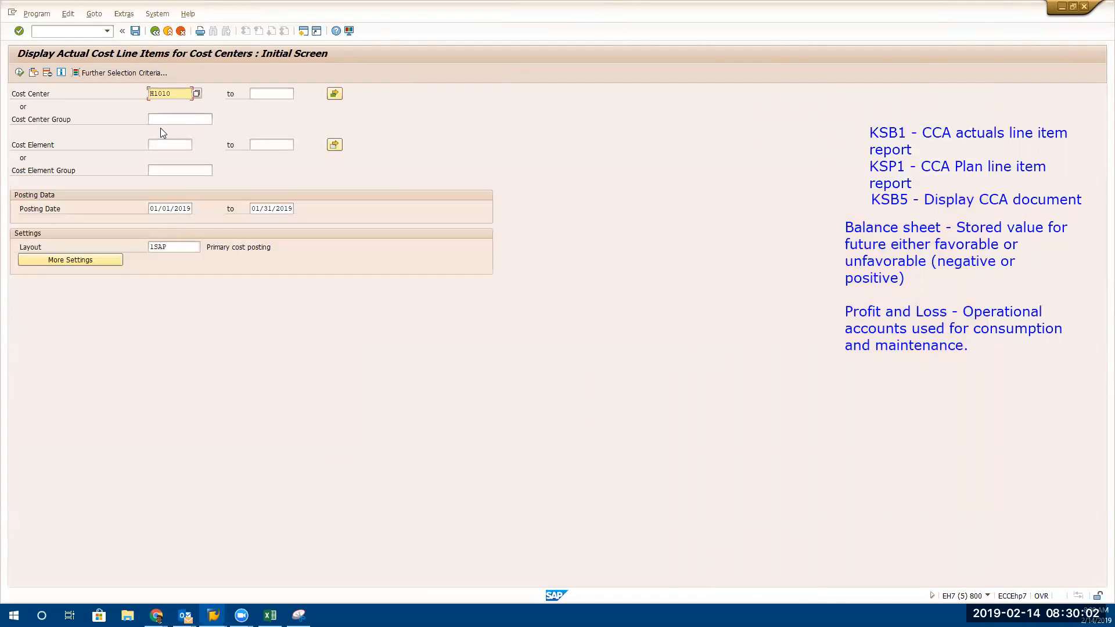
{"action": "left_click", "coordinate": [81, 31]}
{"action": "key", "text": "alt+Tab"}
{"action": "key", "text": "alt+Tab"}
{"action": "key", "text": "alt+Tab"}
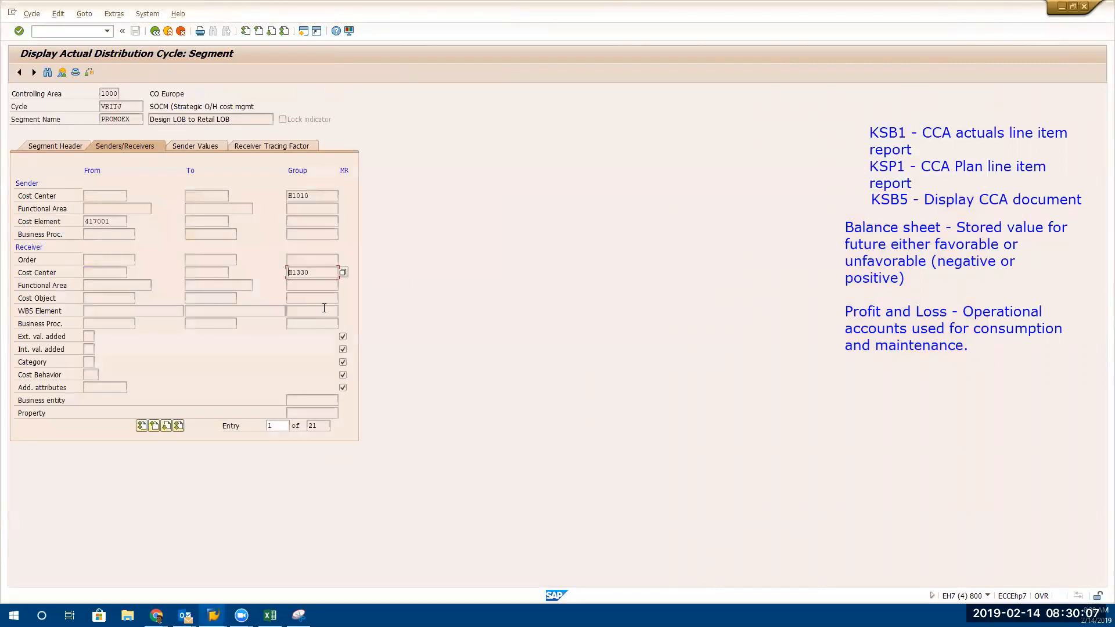
{"action": "left_click", "coordinate": [266, 144]}
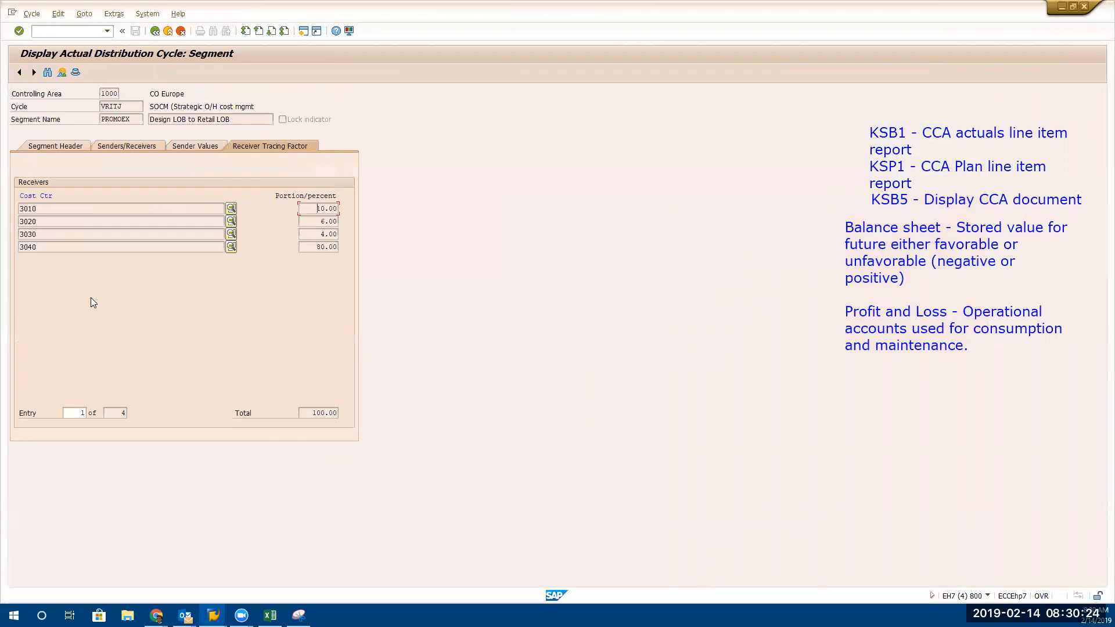
Switch from the cycle segment to the spool request display of the actual distribution run
{"action": "key", "text": "alt+Tab"}
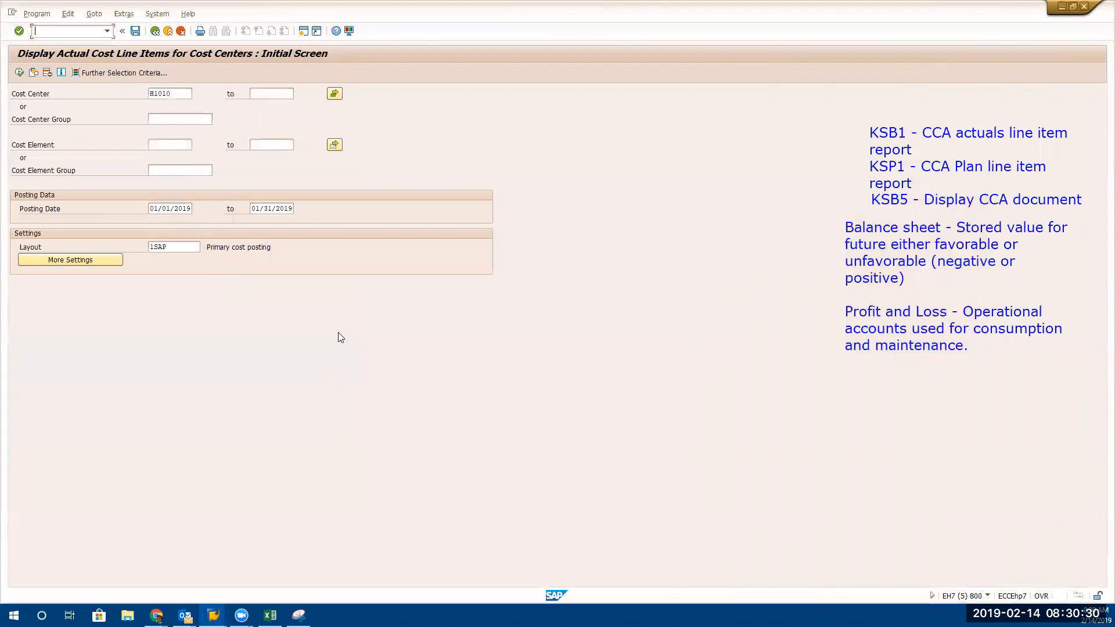
{"action": "key", "text": "alt+Tab"}
{"action": "key", "text": "alt+Tab"}
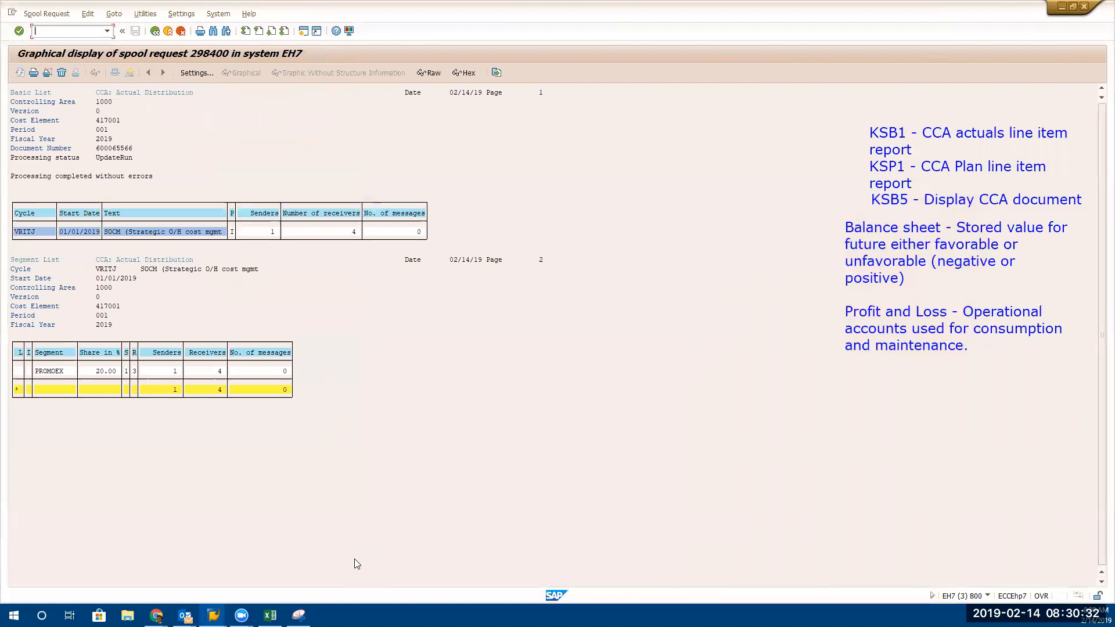